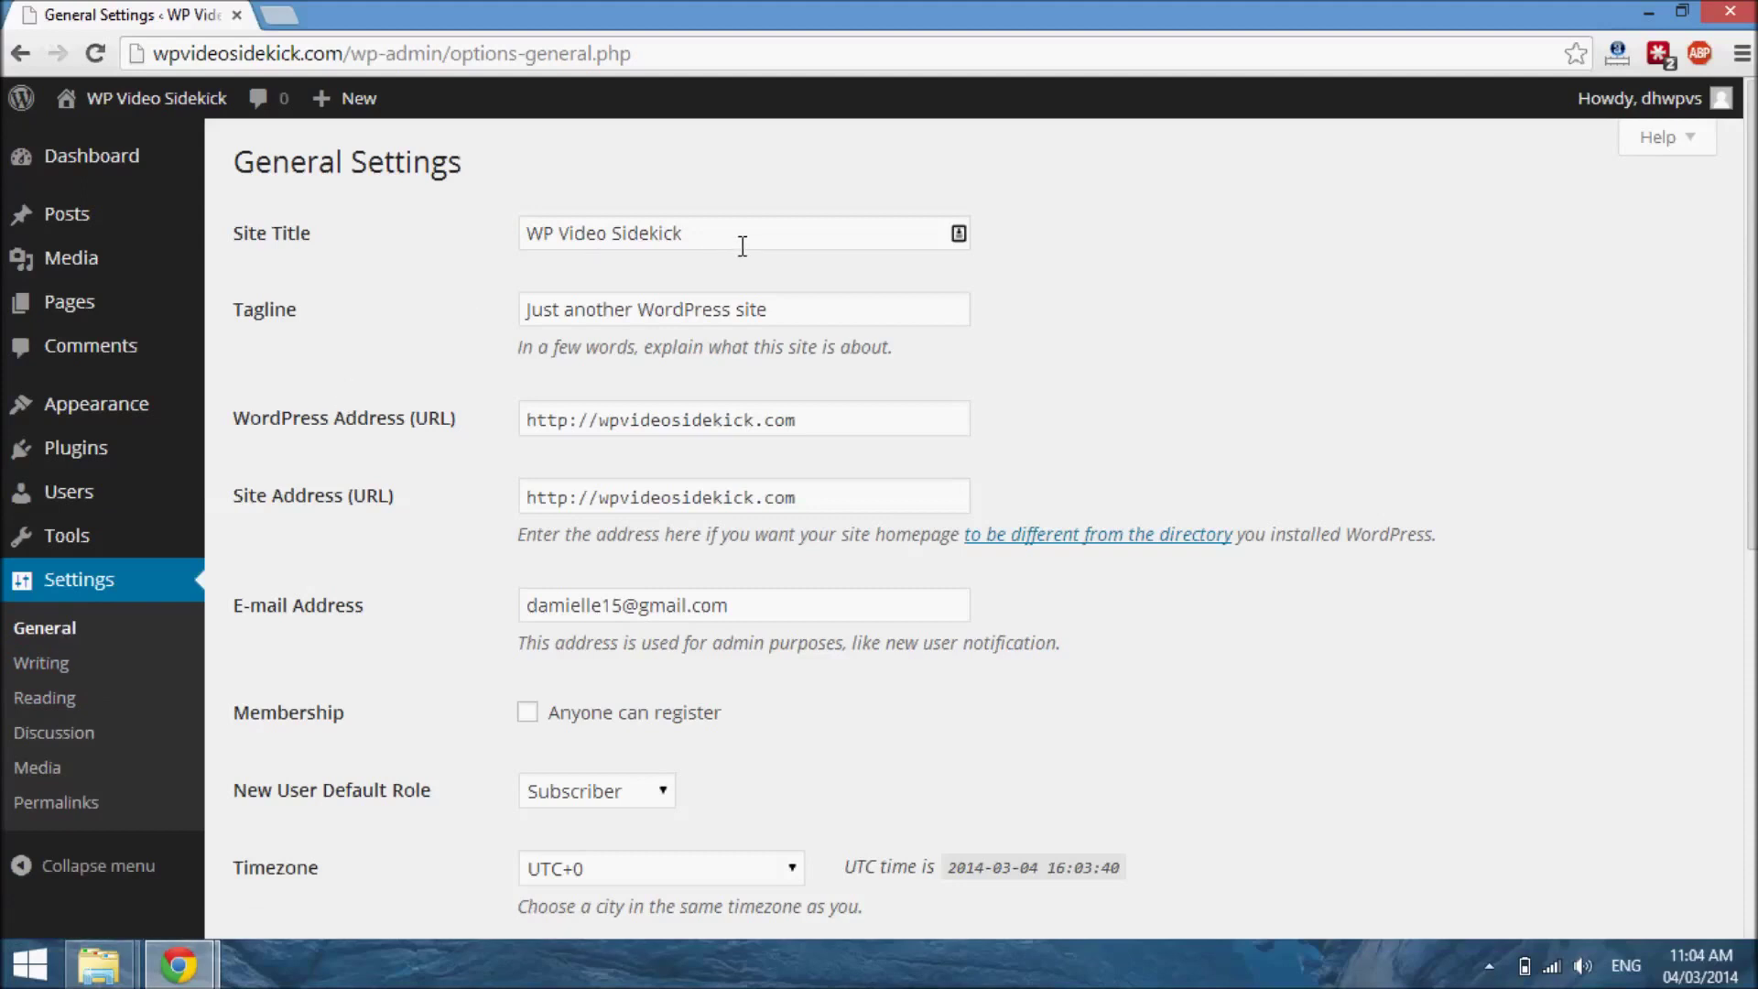
# Replace the site's tagline with "How To Become A WP PRo"
pyautogui.click(795, 317)
pyautogui.moveTo(795, 319); pyautogui.dragTo(473, 327)
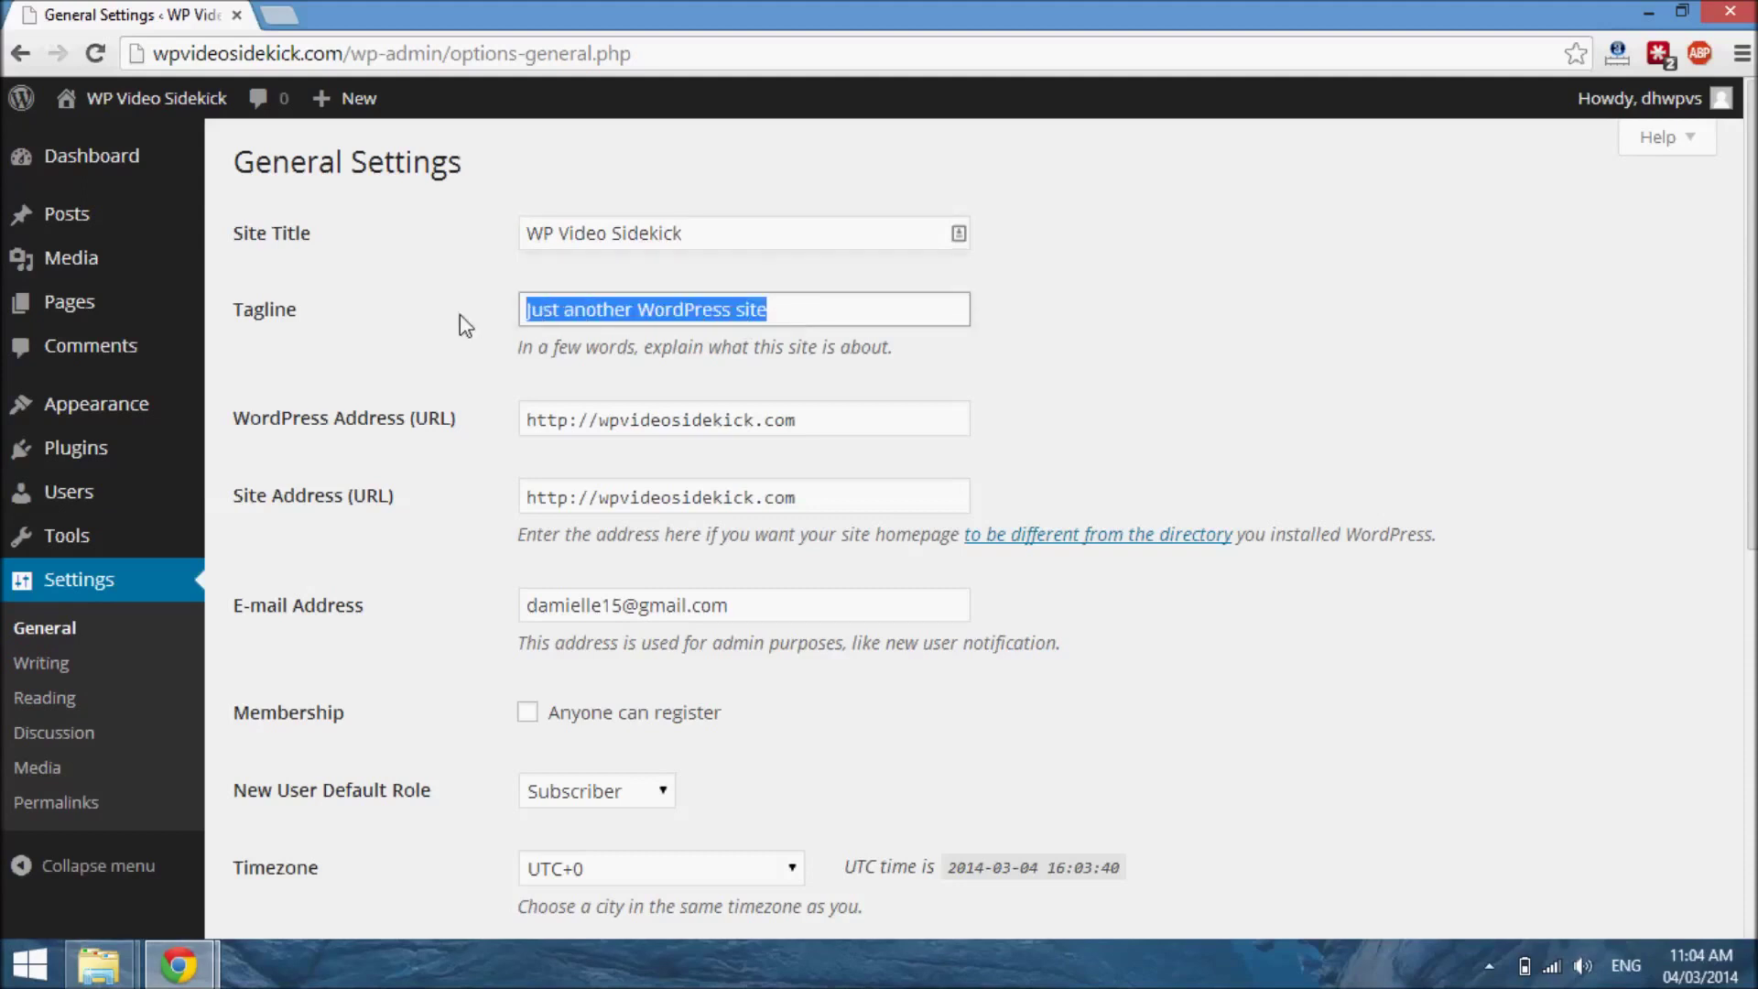
pyautogui.write('H')
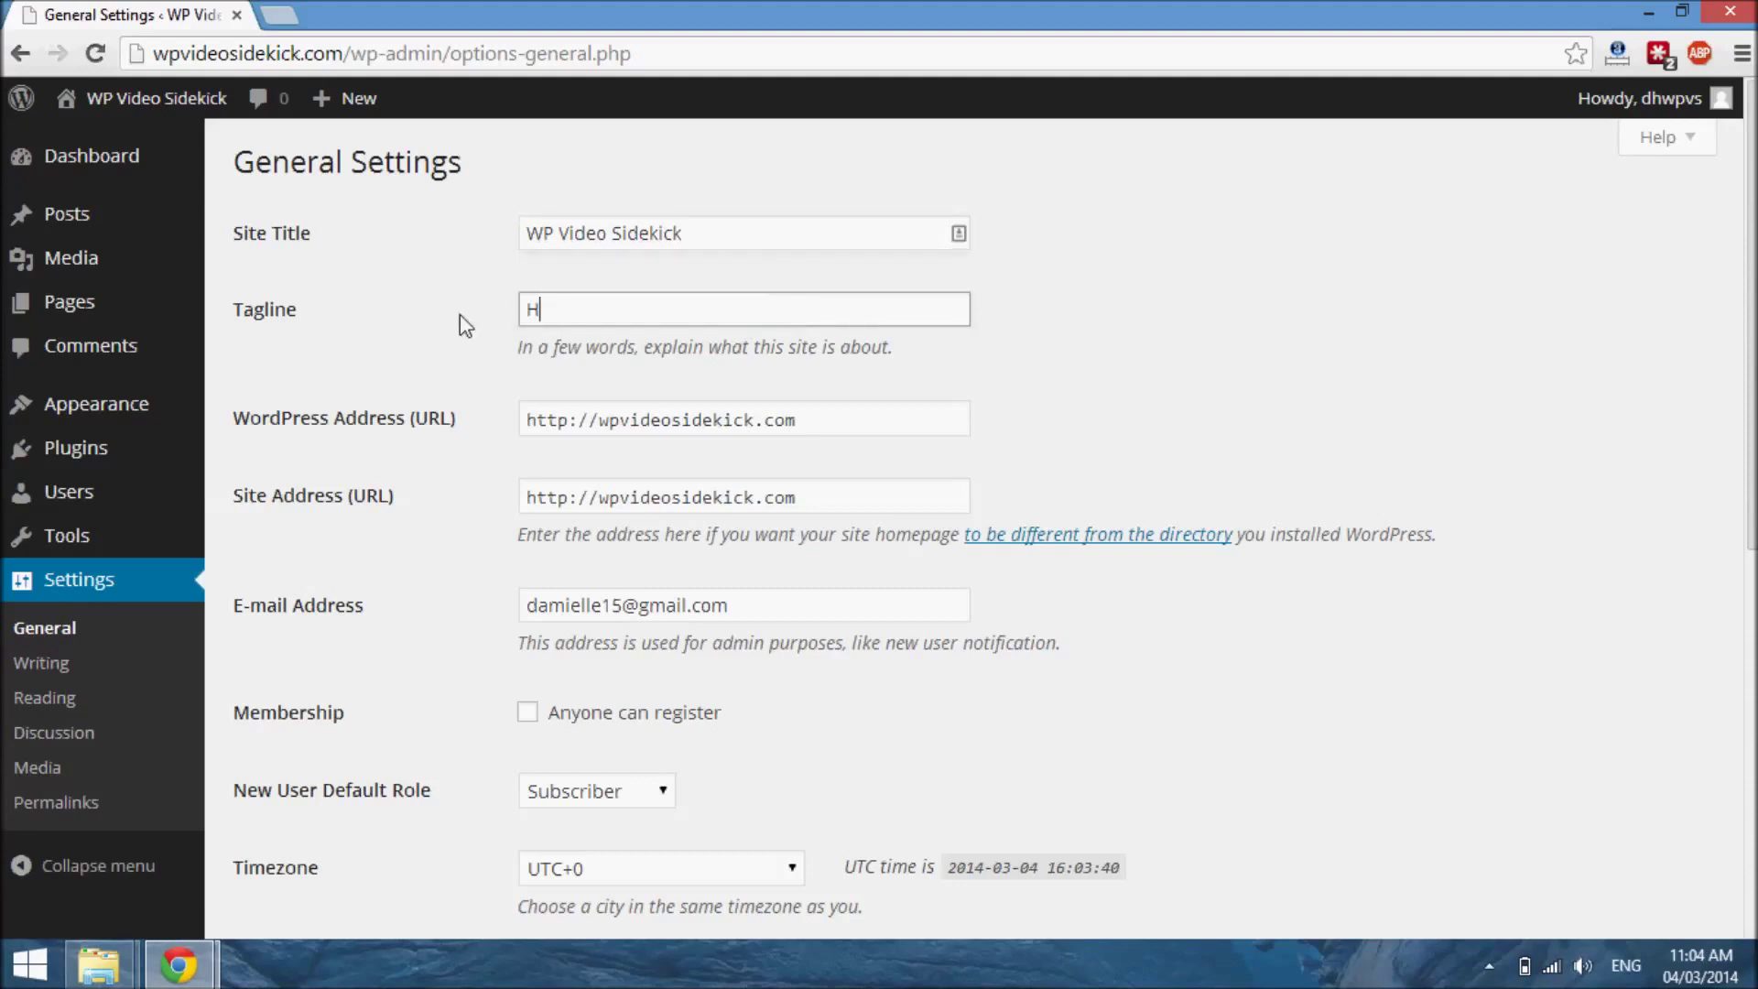
pyautogui.write('ow To Bevcome ')
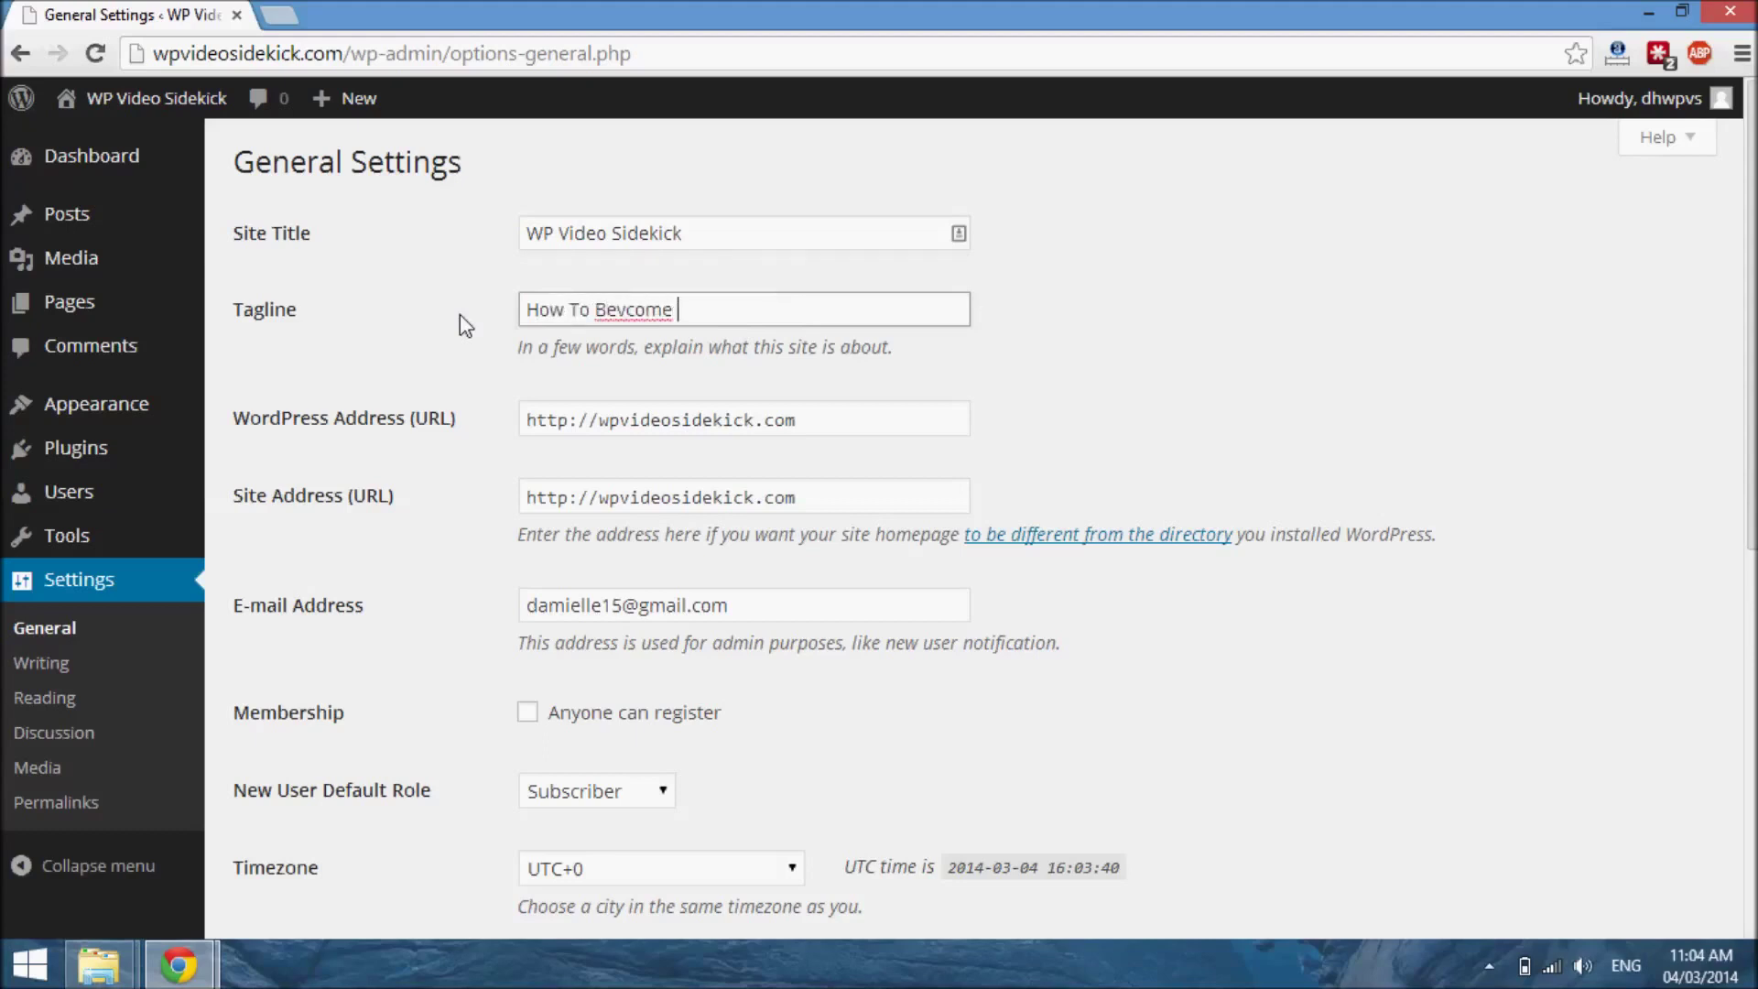
pyautogui.write('A WP PRo')
pyautogui.click(630, 311)
pyautogui.press('BackSpace')
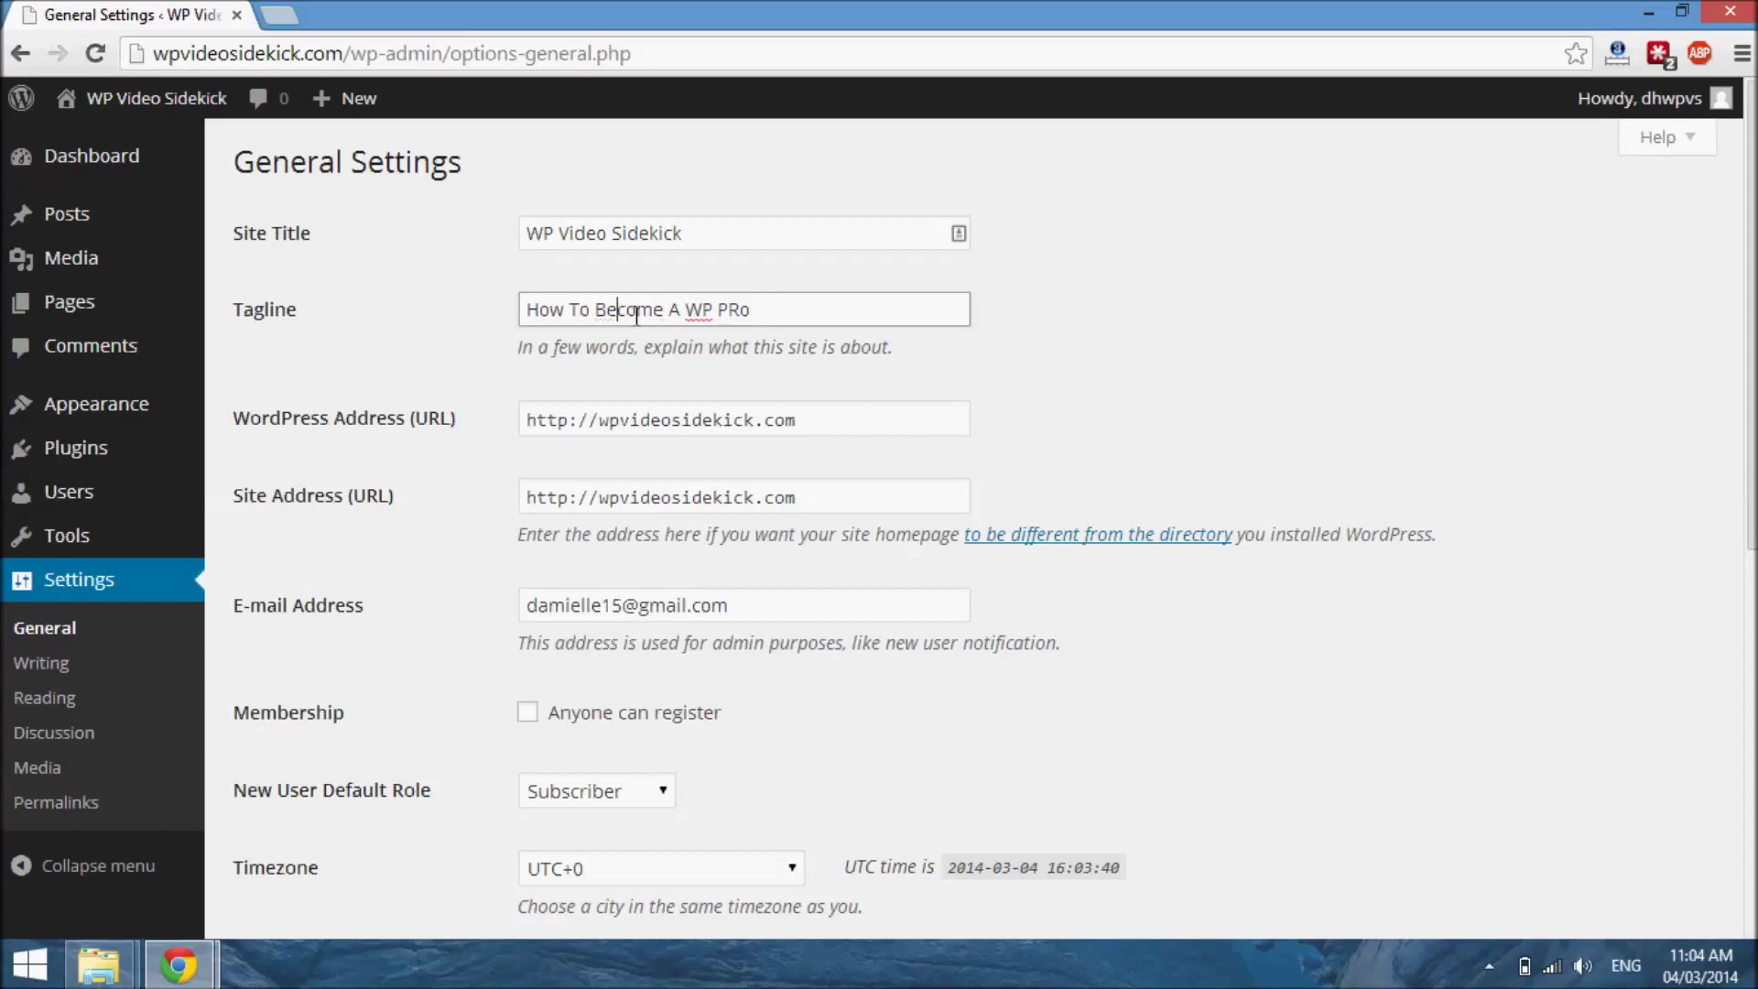
# View where the tagline appears on the live blog page, and return to the General Settings
pyautogui.click(177, 978)
pyautogui.click(387, 817)
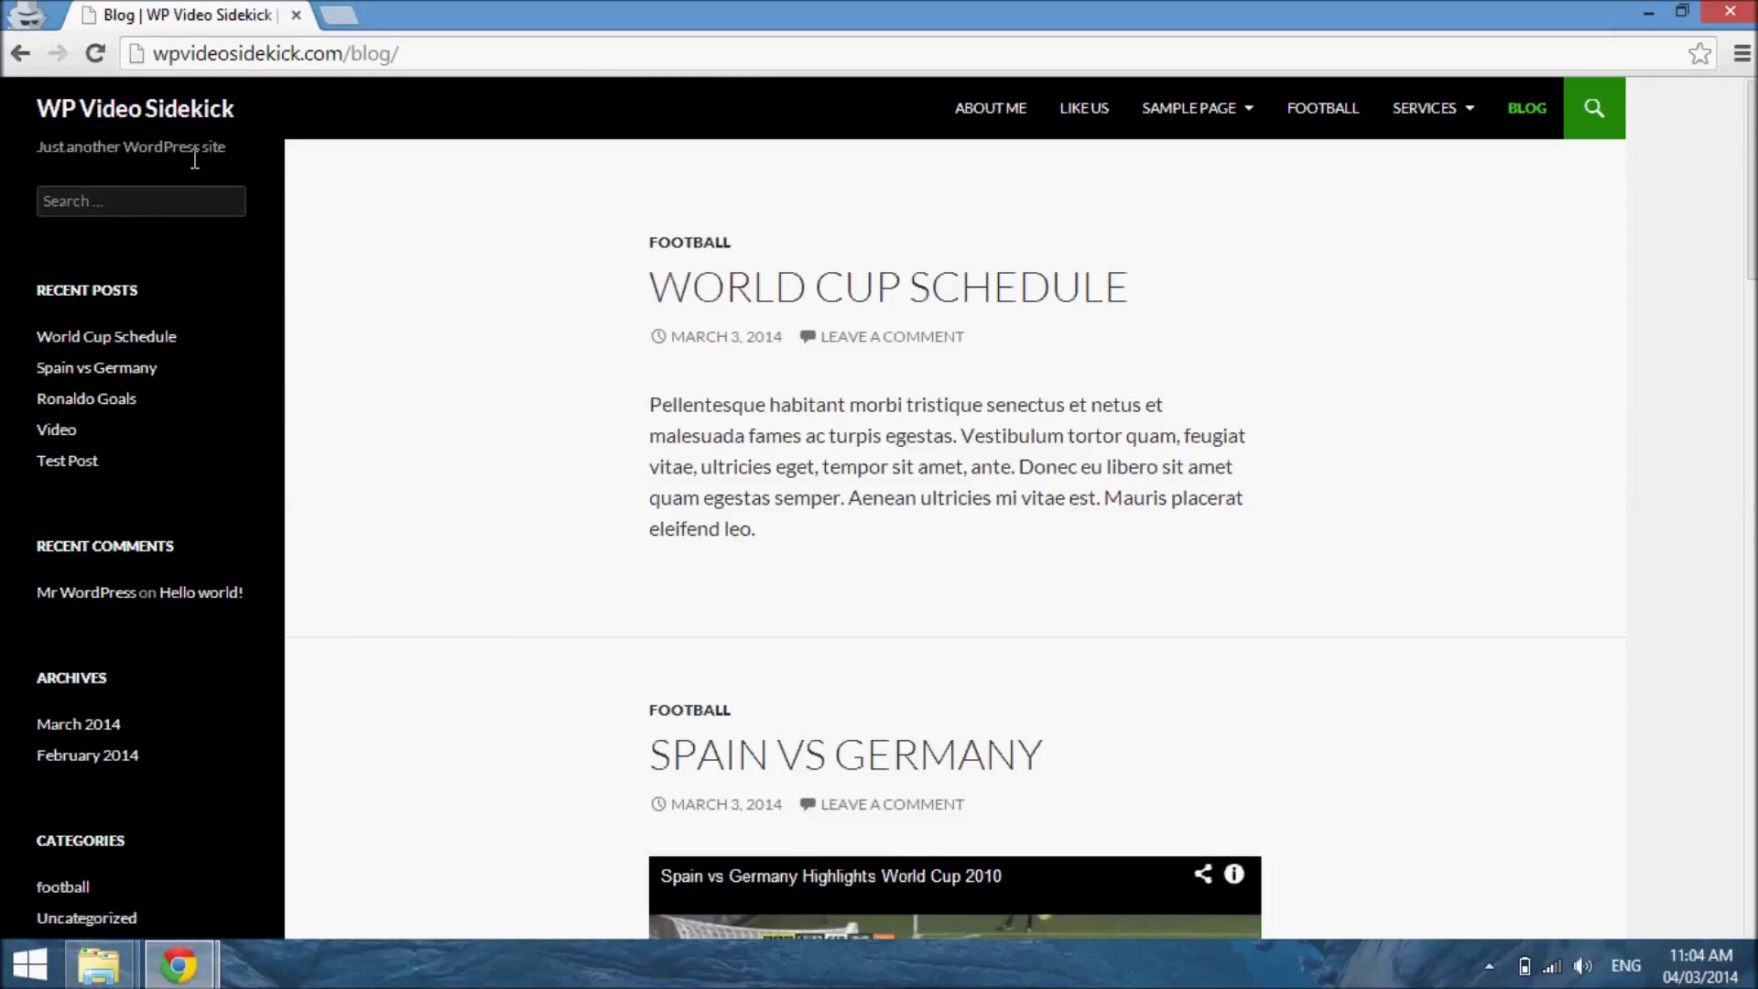
pyautogui.moveTo(178, 963)
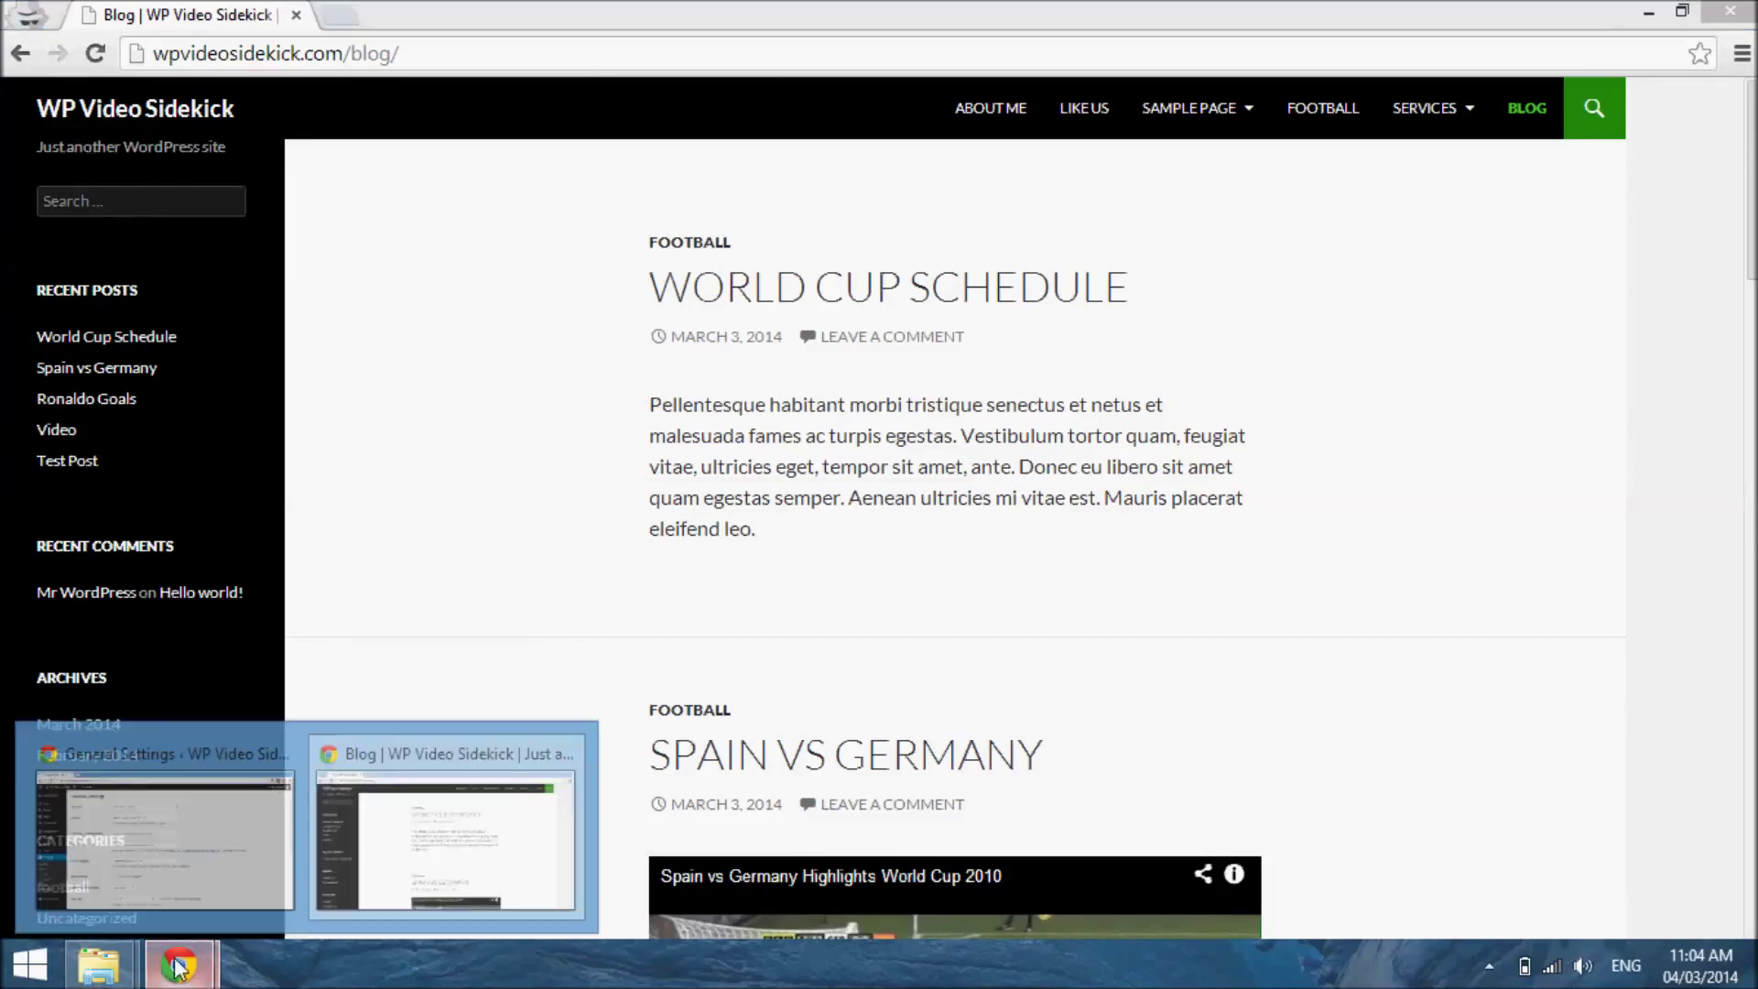
pyautogui.click(207, 870)
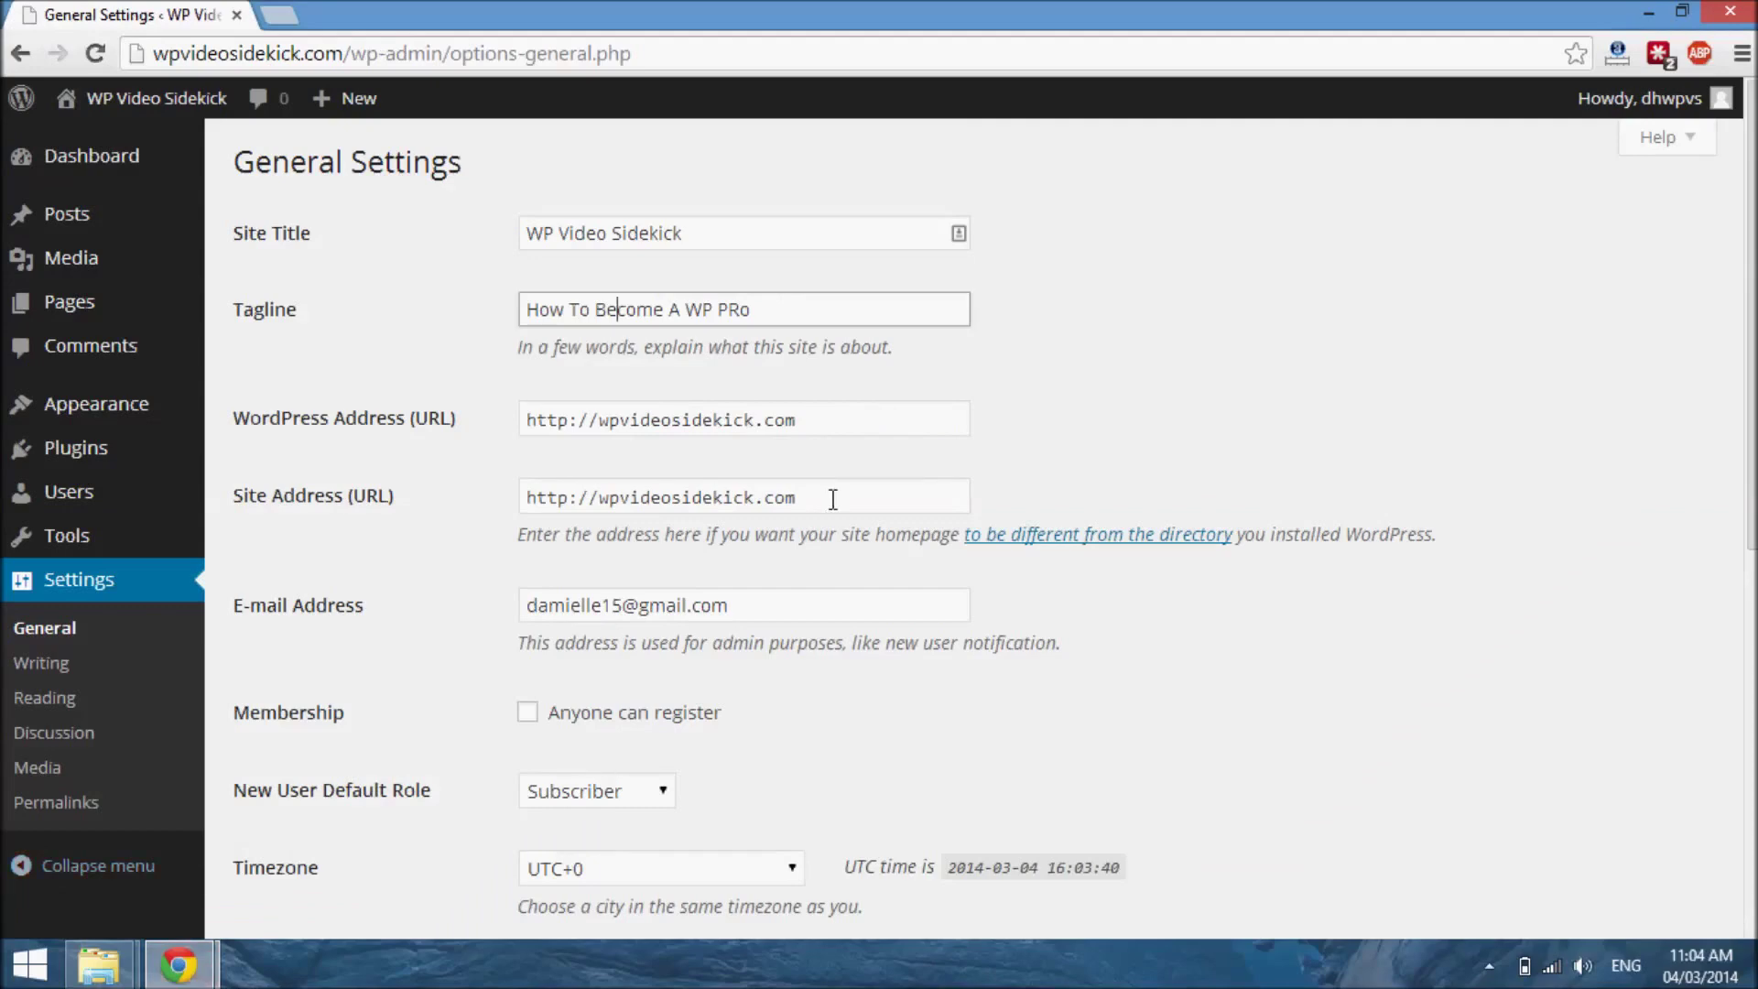
# Review the site addresses, membership, timezone, date and time format options, and save the general settings
pyautogui.click(806, 322)
pyautogui.click(841, 428)
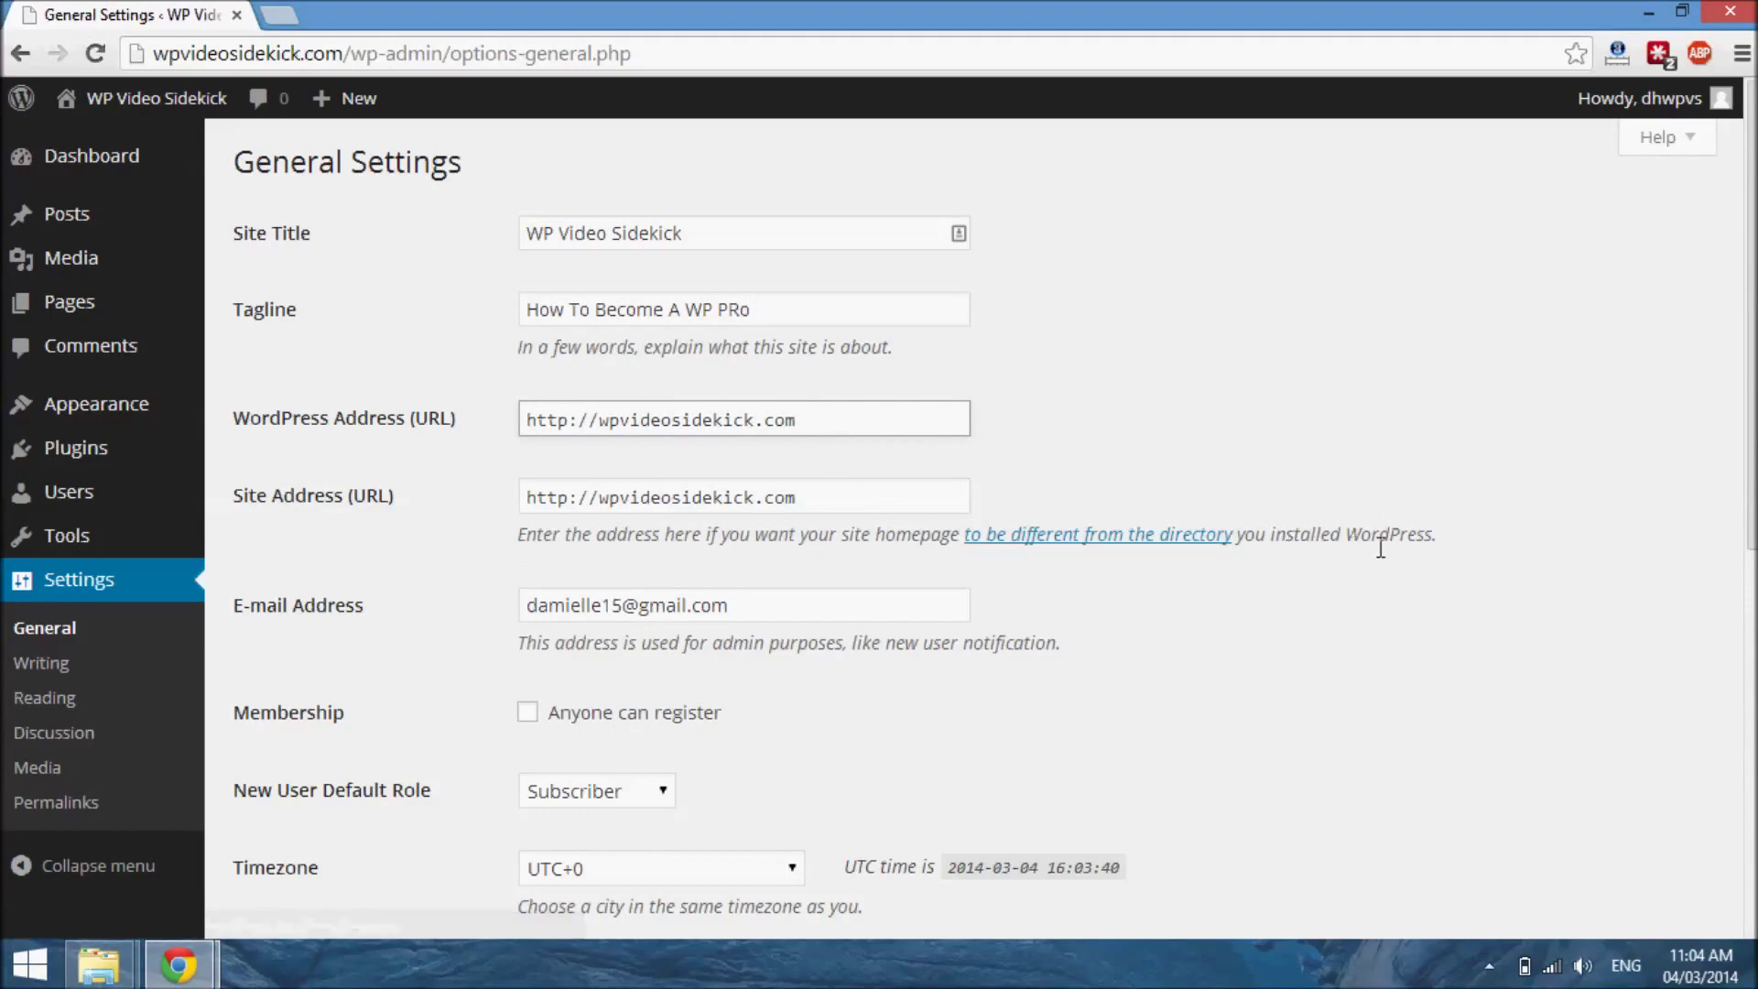
pyautogui.click(843, 503)
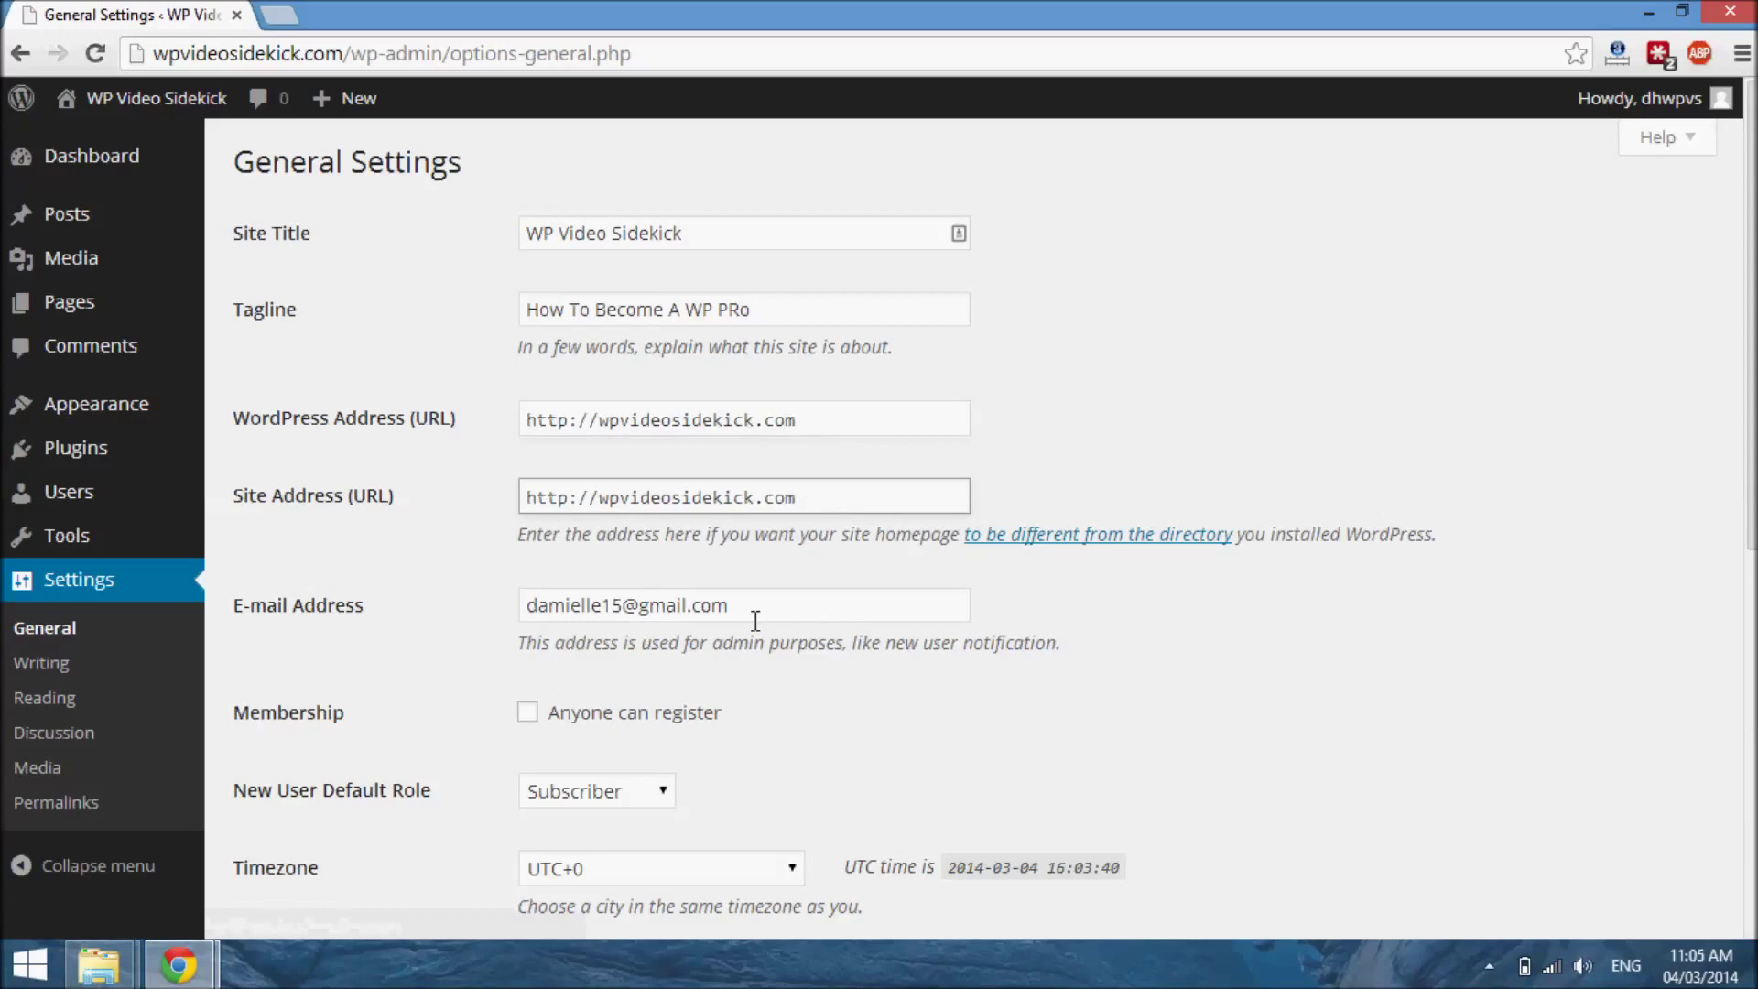
pyautogui.scroll(-1, 730, 668)
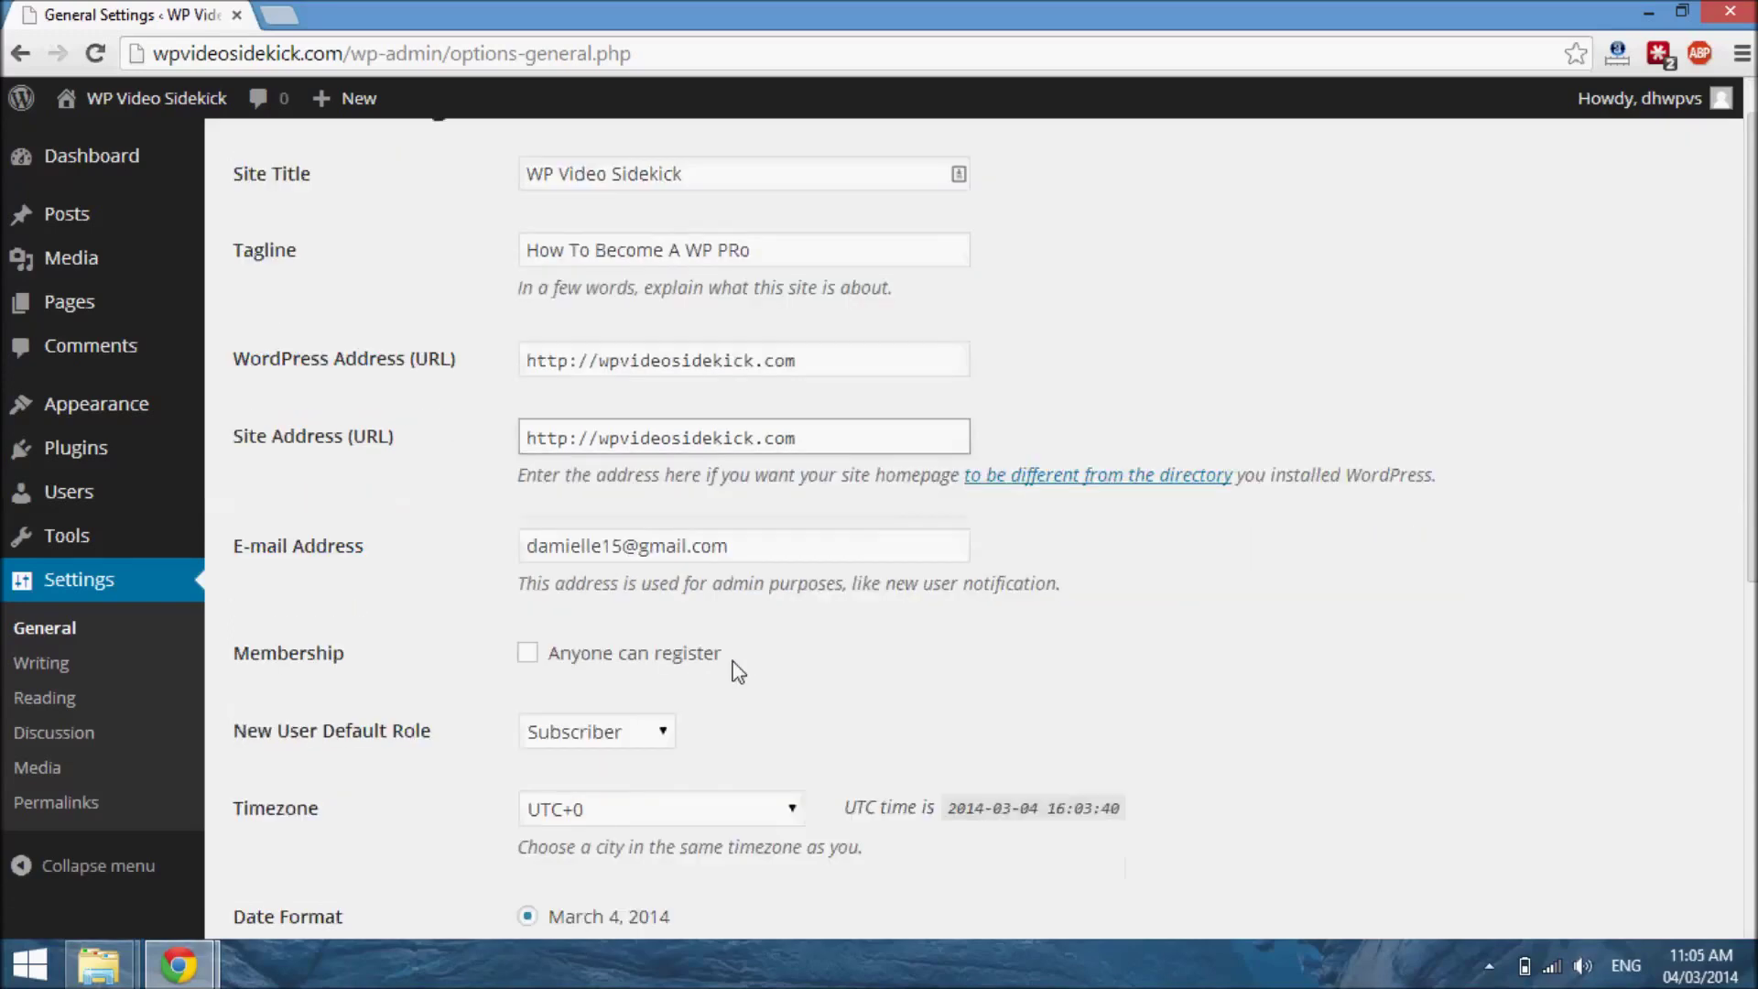
pyautogui.scroll(-1, 738, 673)
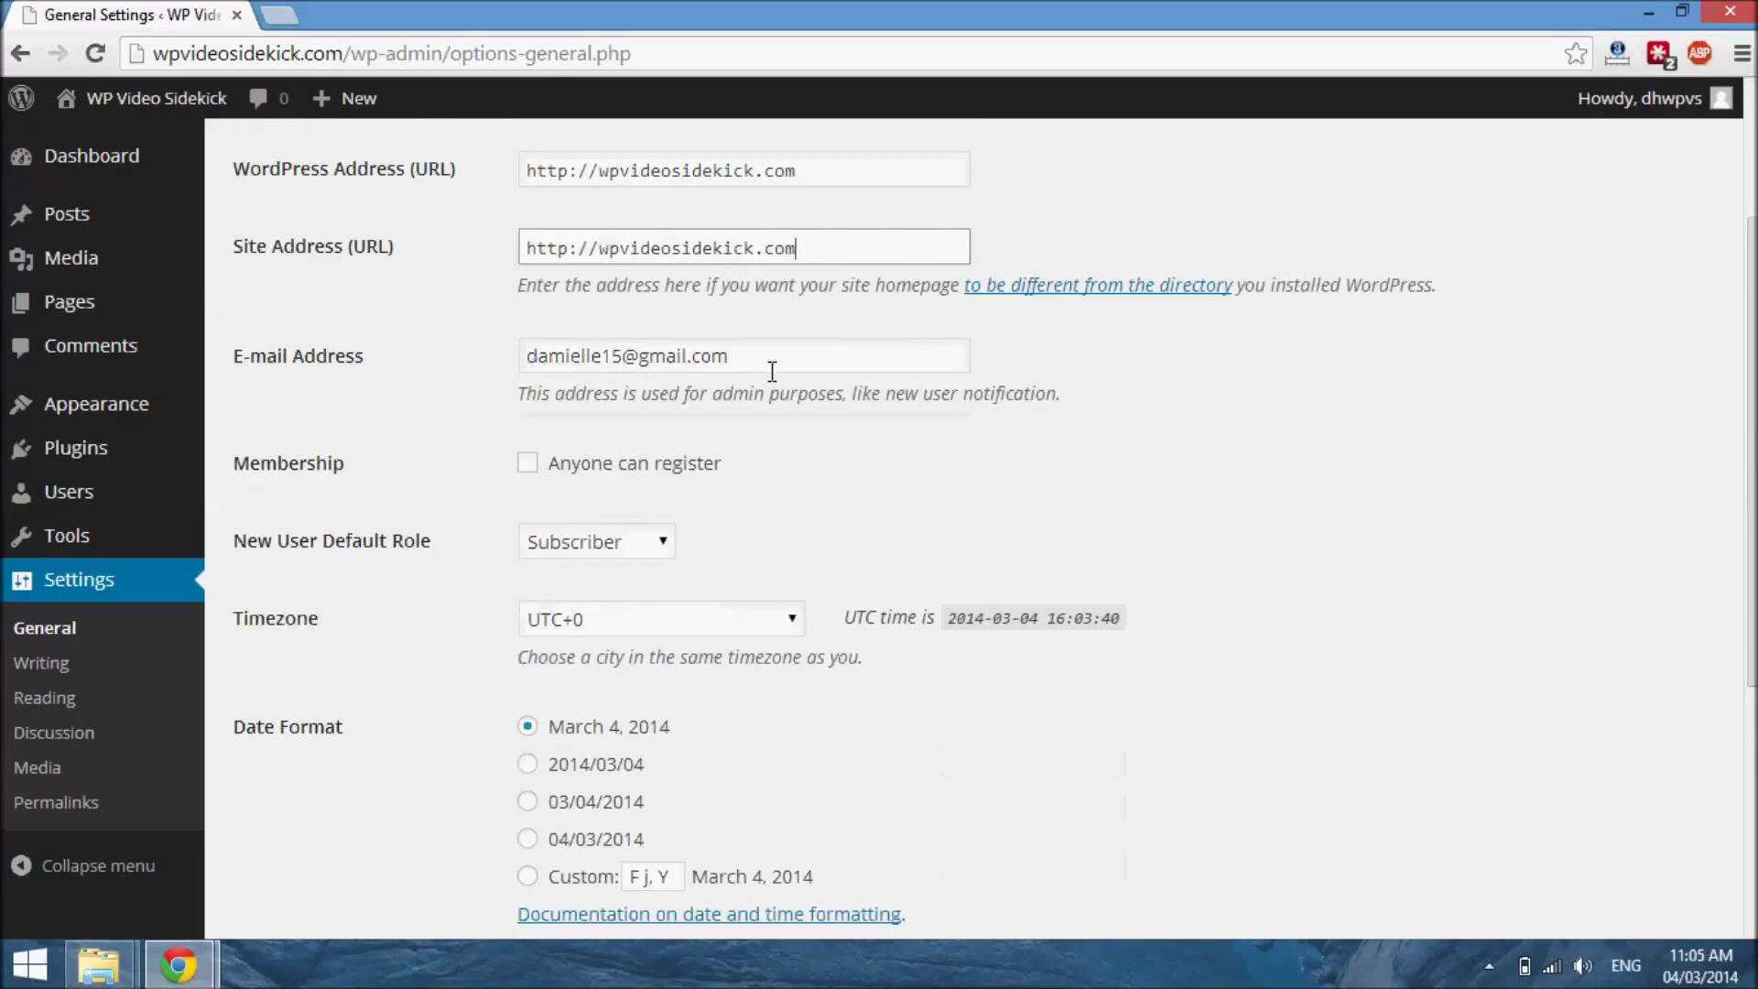
pyautogui.scroll(-2, 772, 371)
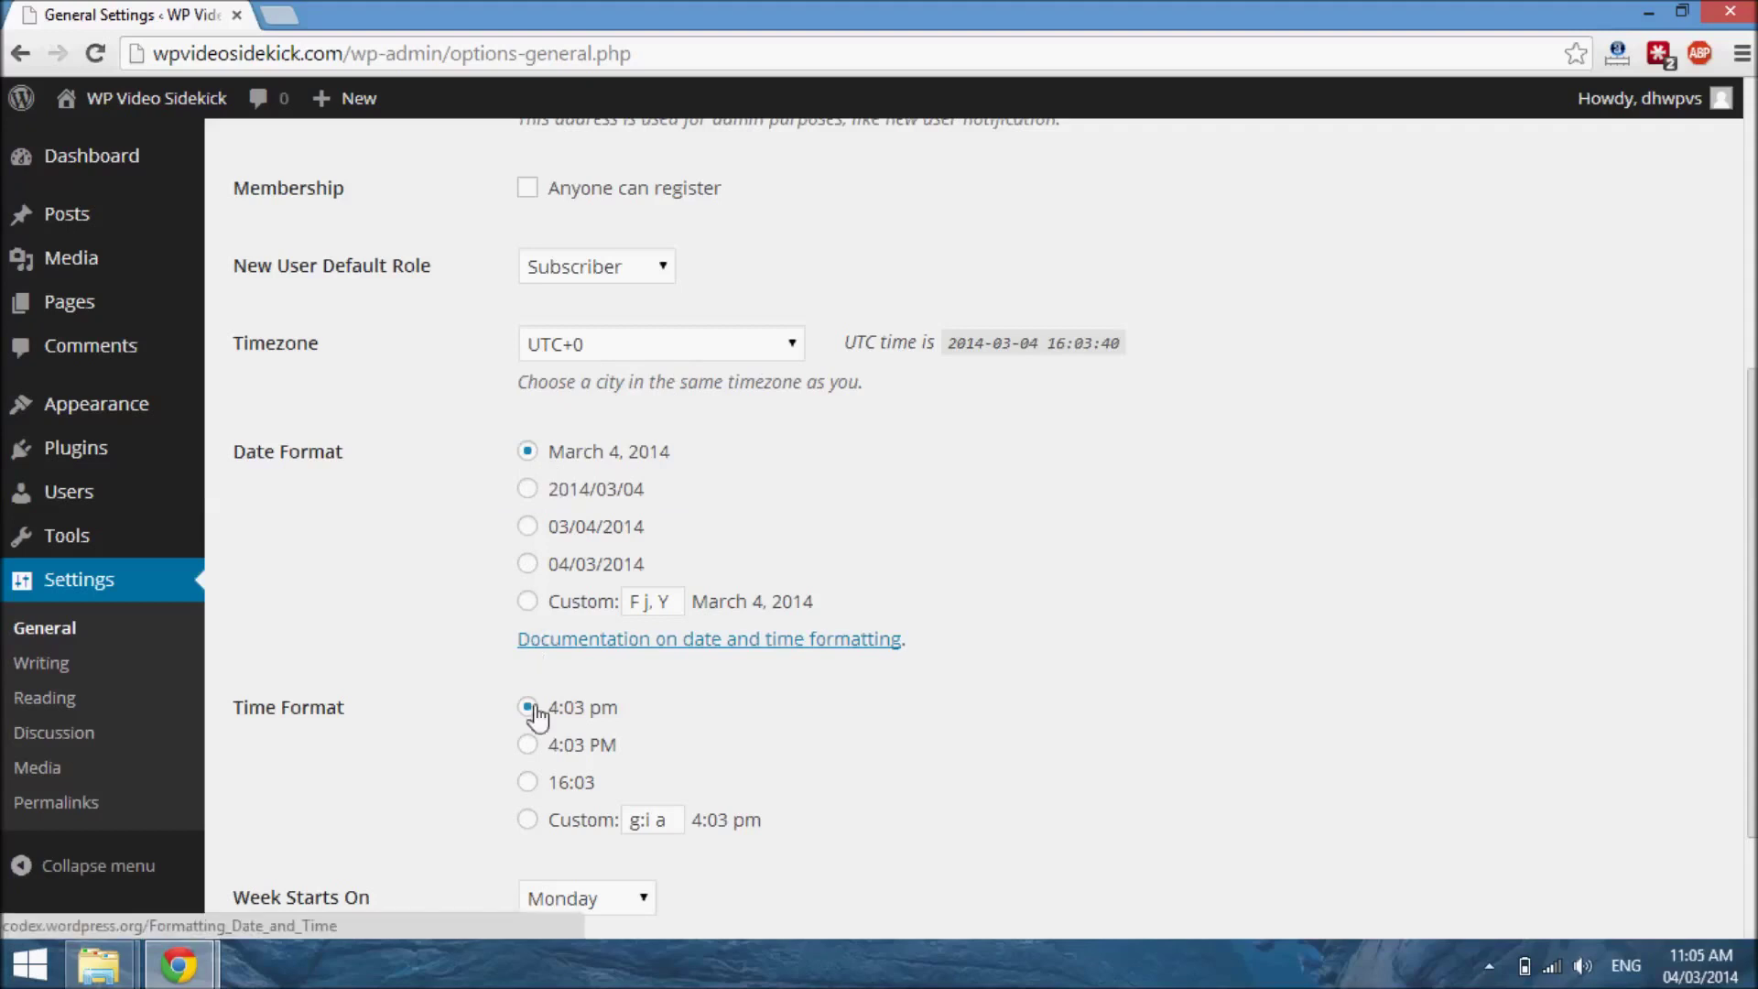
pyautogui.scroll(-2, 539, 716)
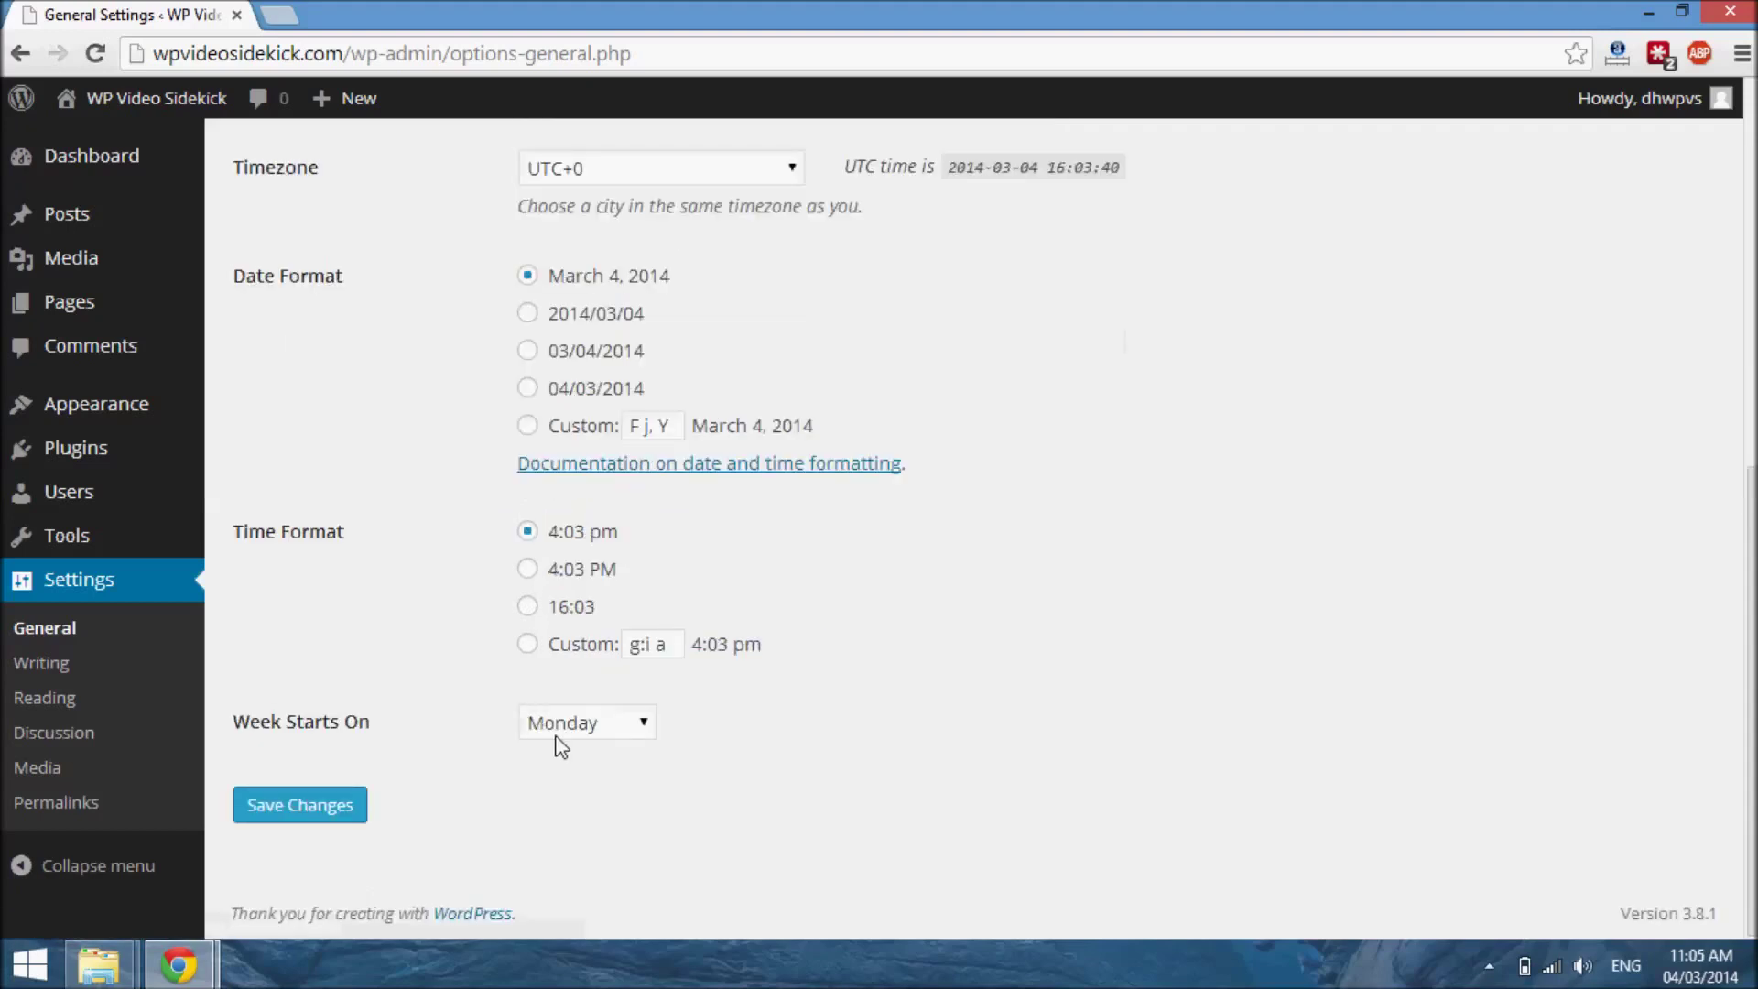
pyautogui.click(319, 817)
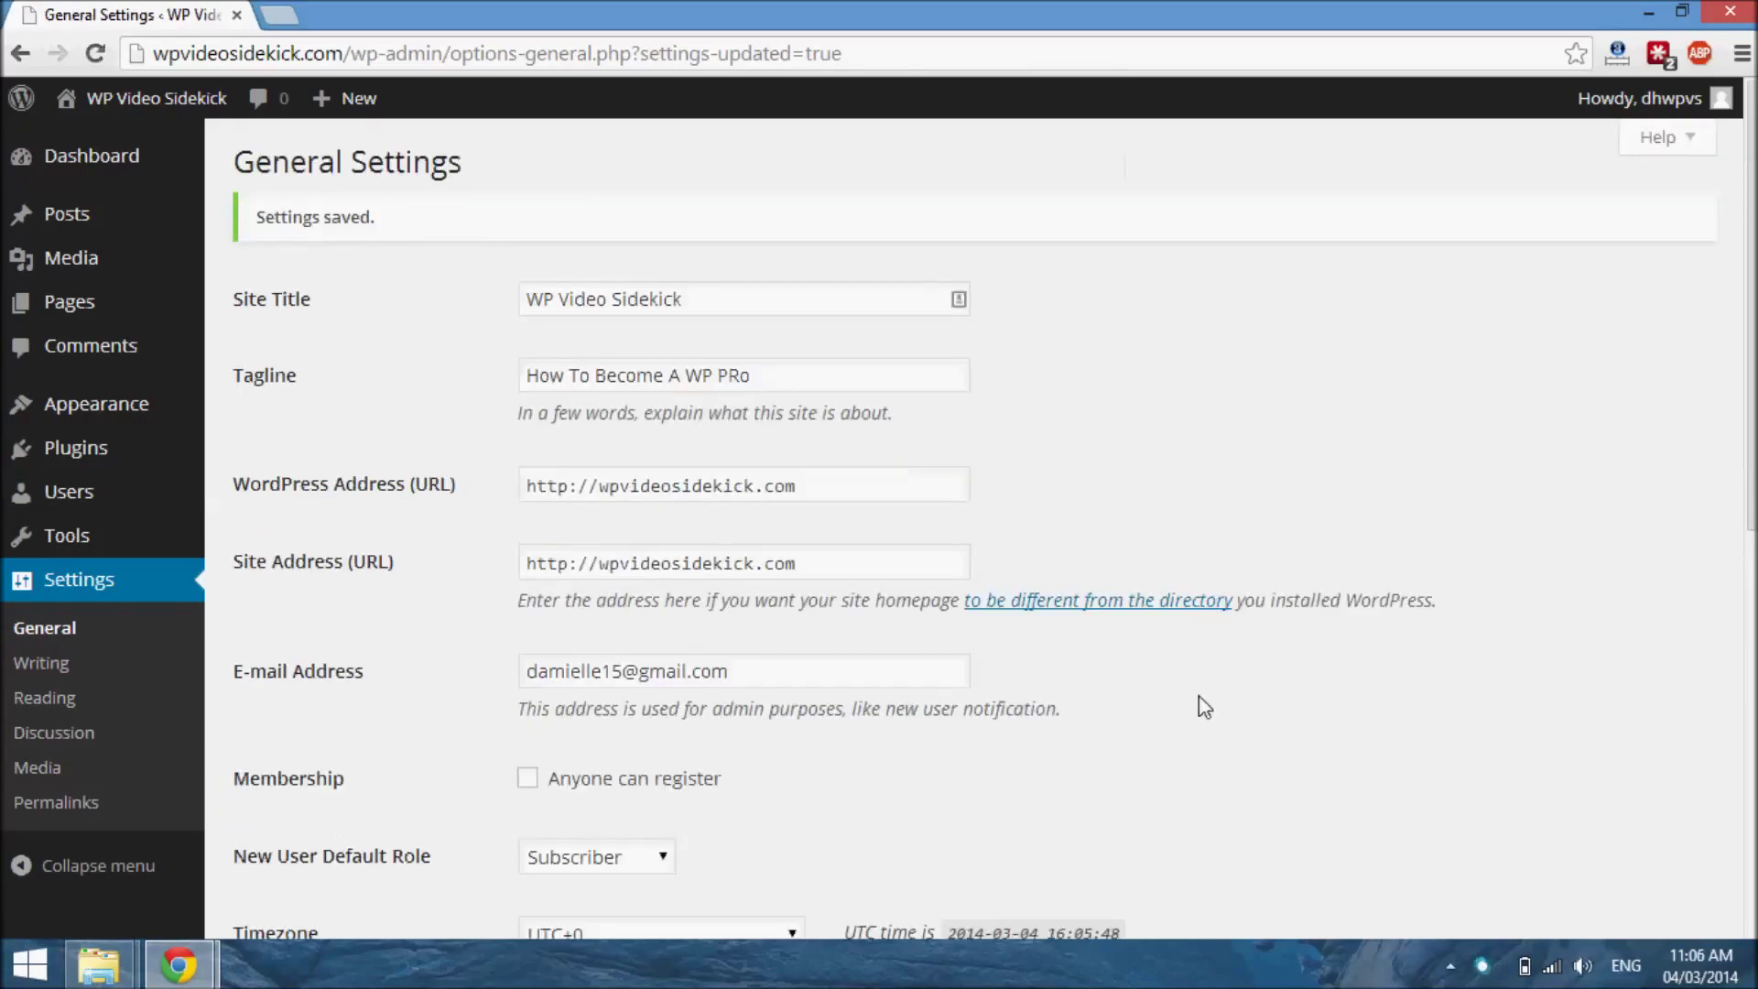
# Reload the live blog page and check the tagline under the site title
pyautogui.scroll(-8, 1205, 708)
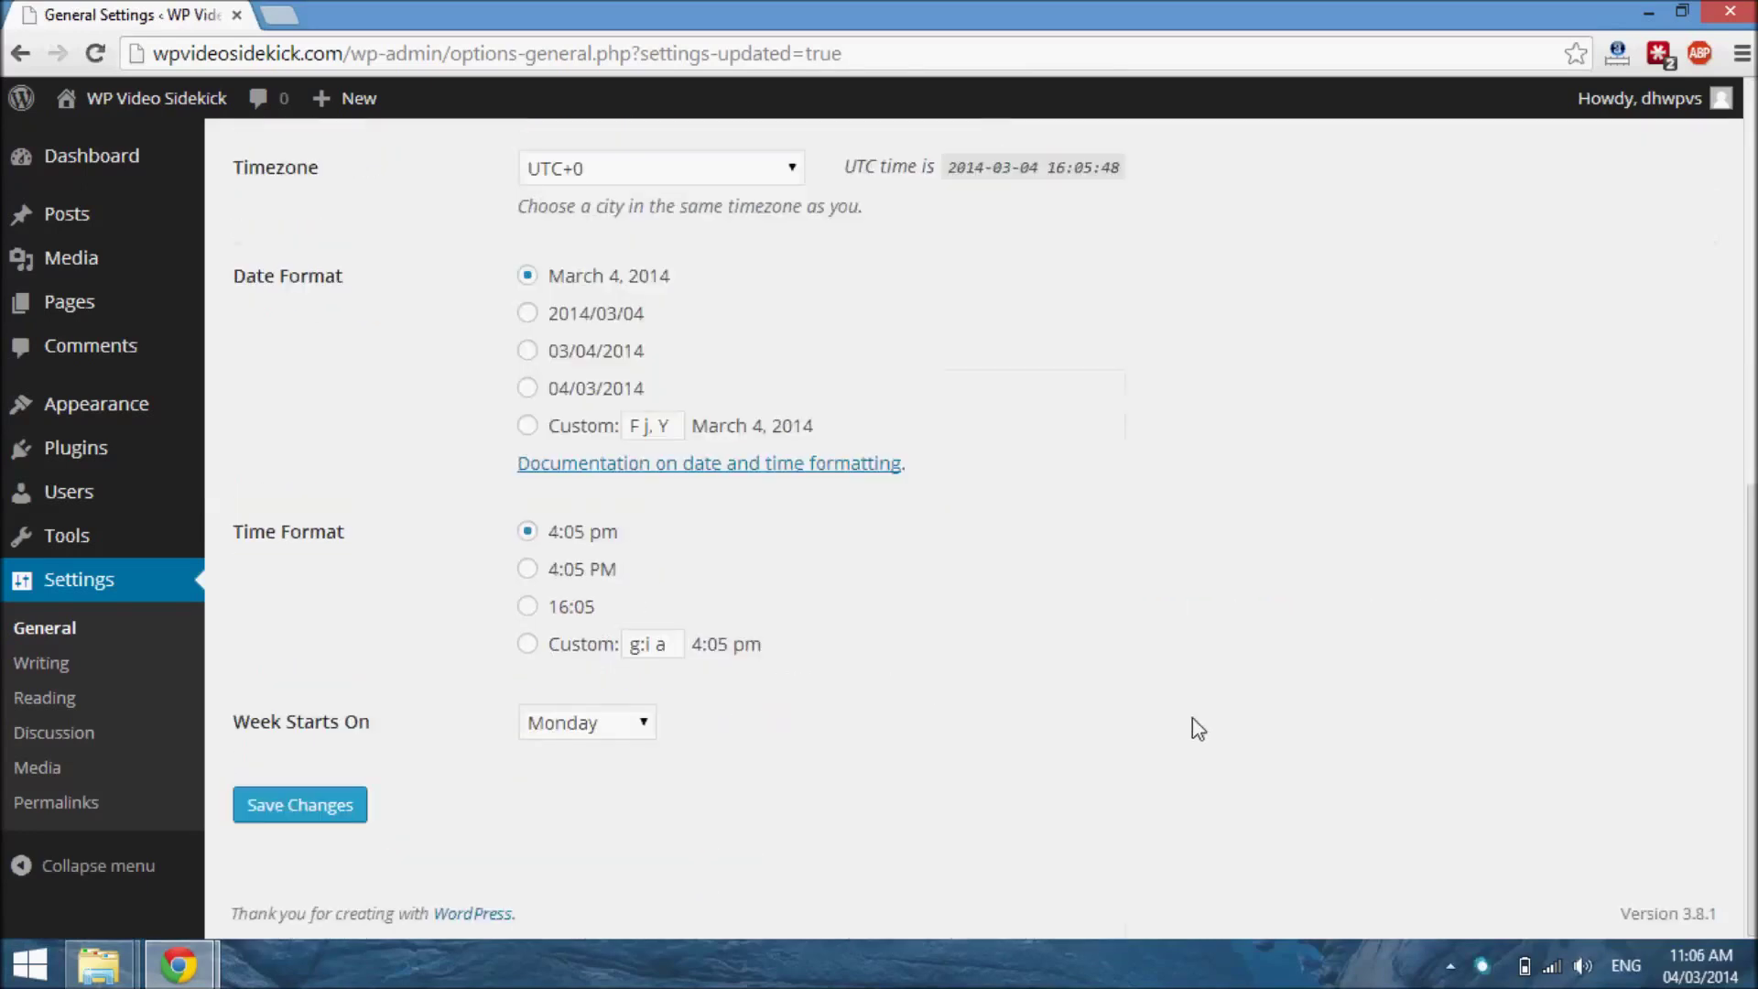
pyautogui.scroll(8, 1198, 730)
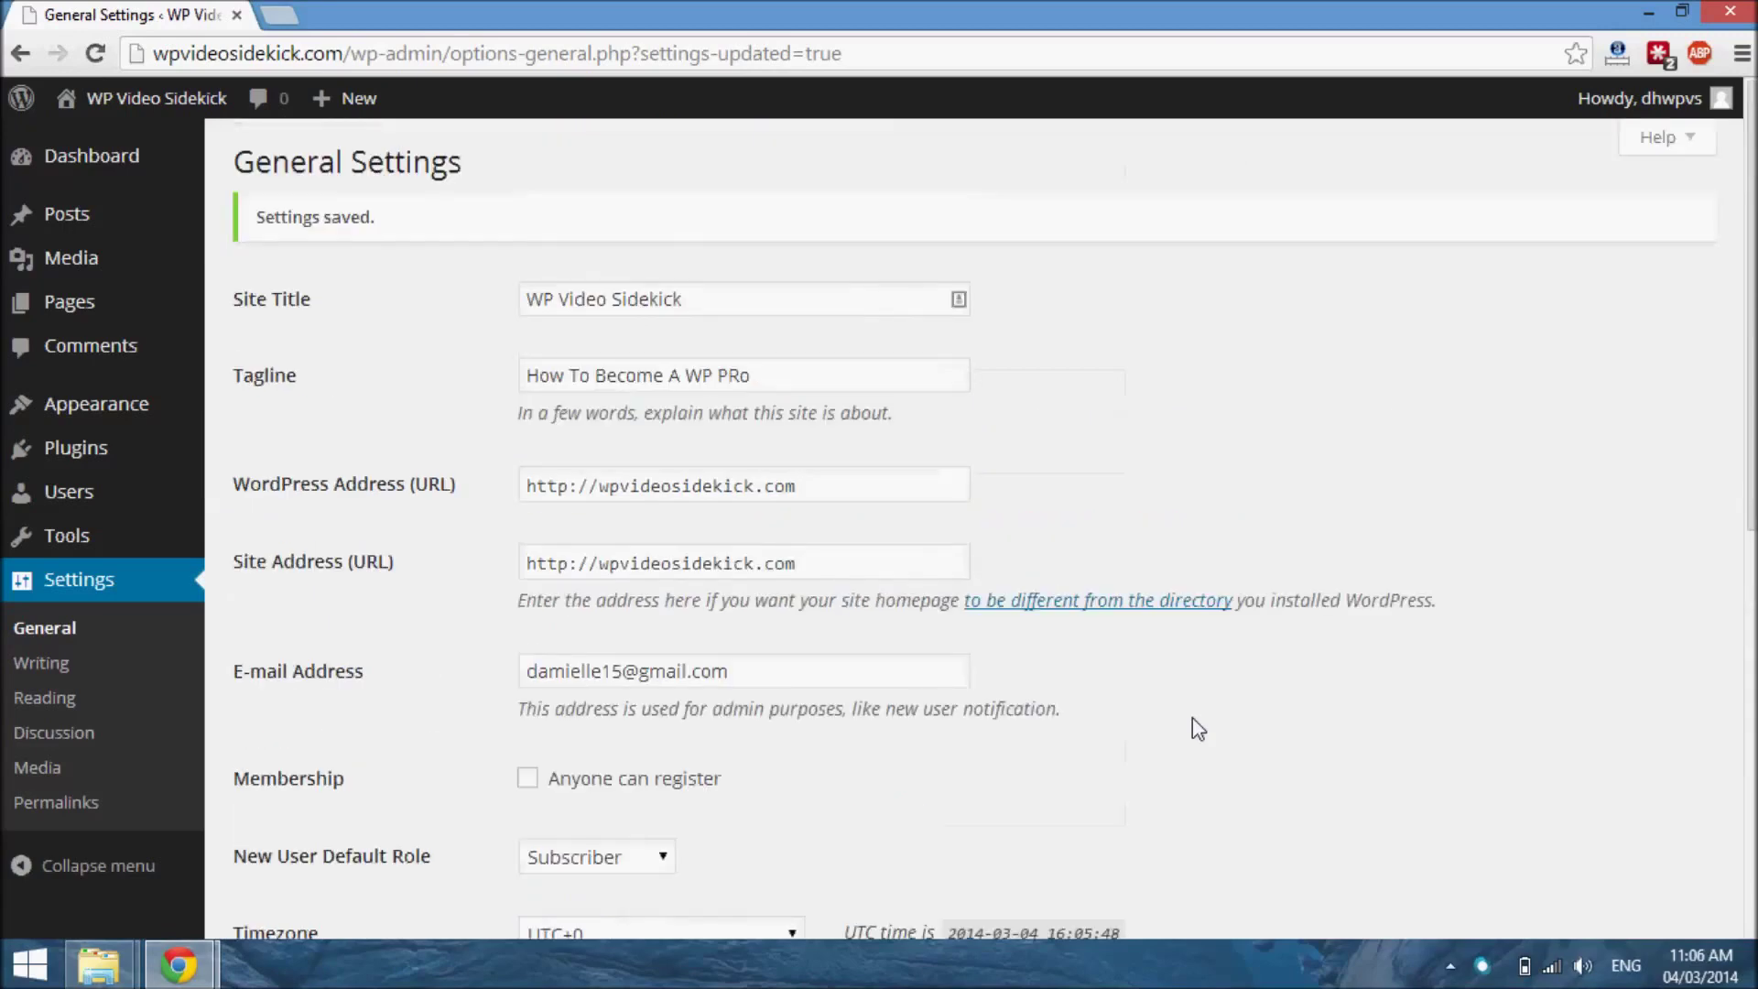
pyautogui.scroll(-8, 1199, 730)
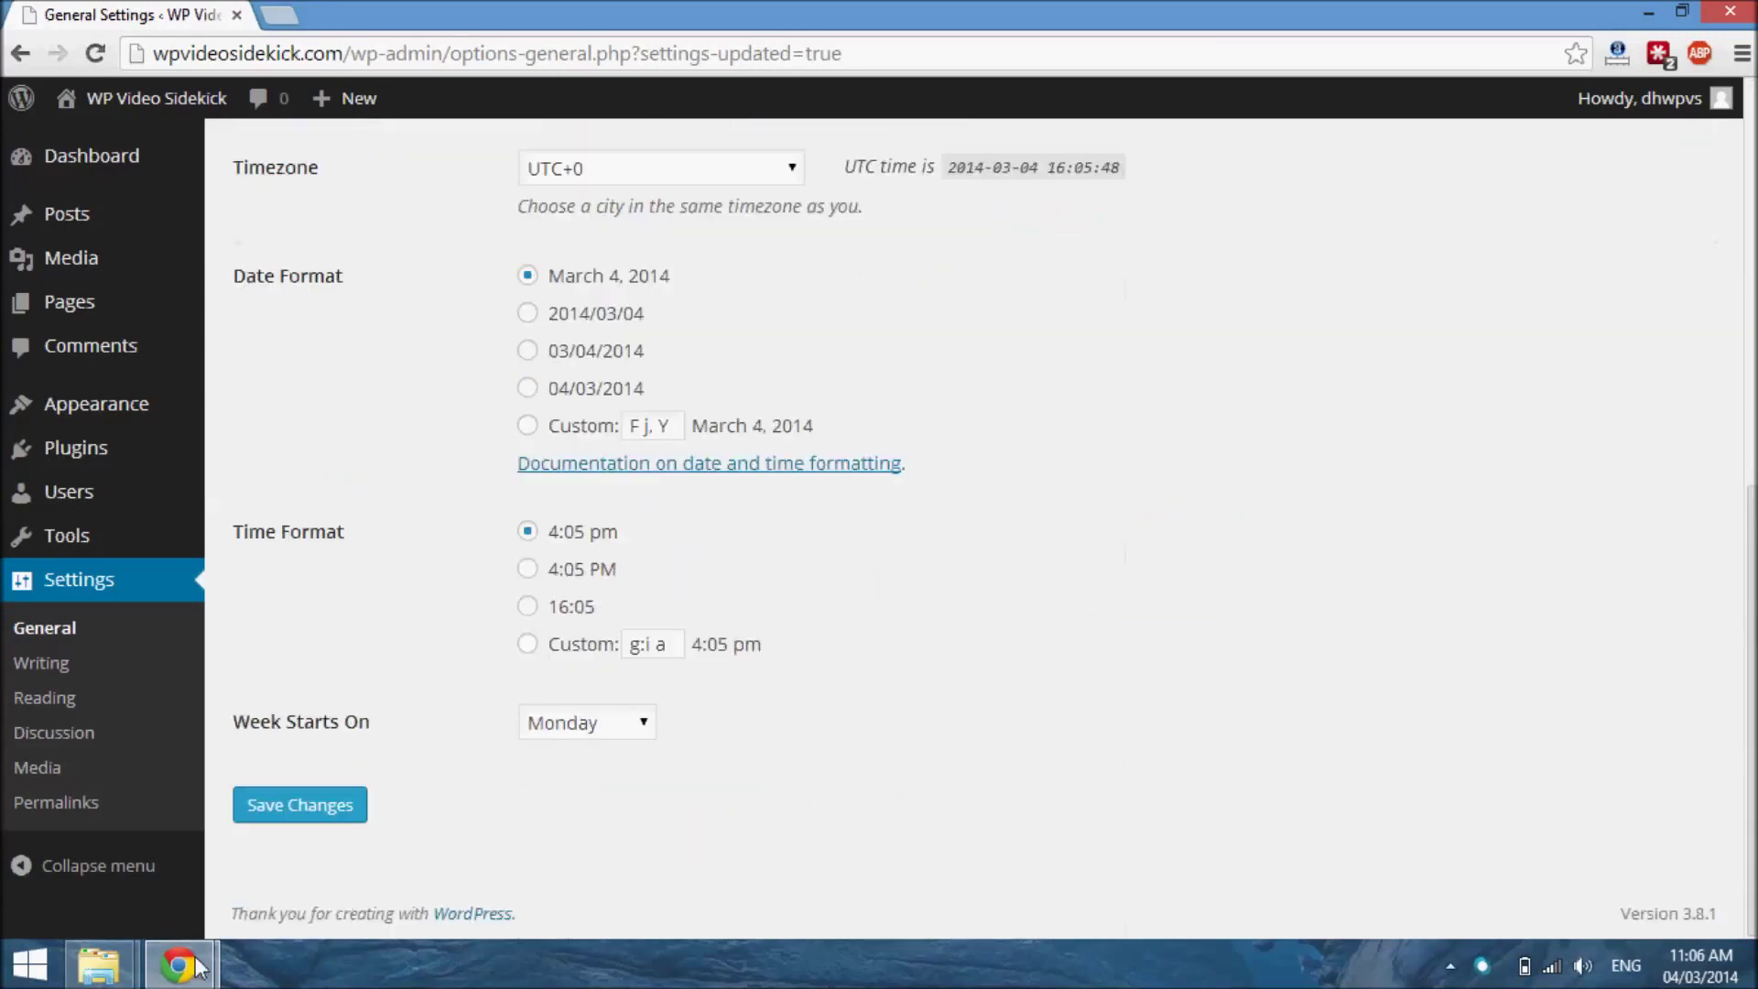
pyautogui.moveTo(186, 973)
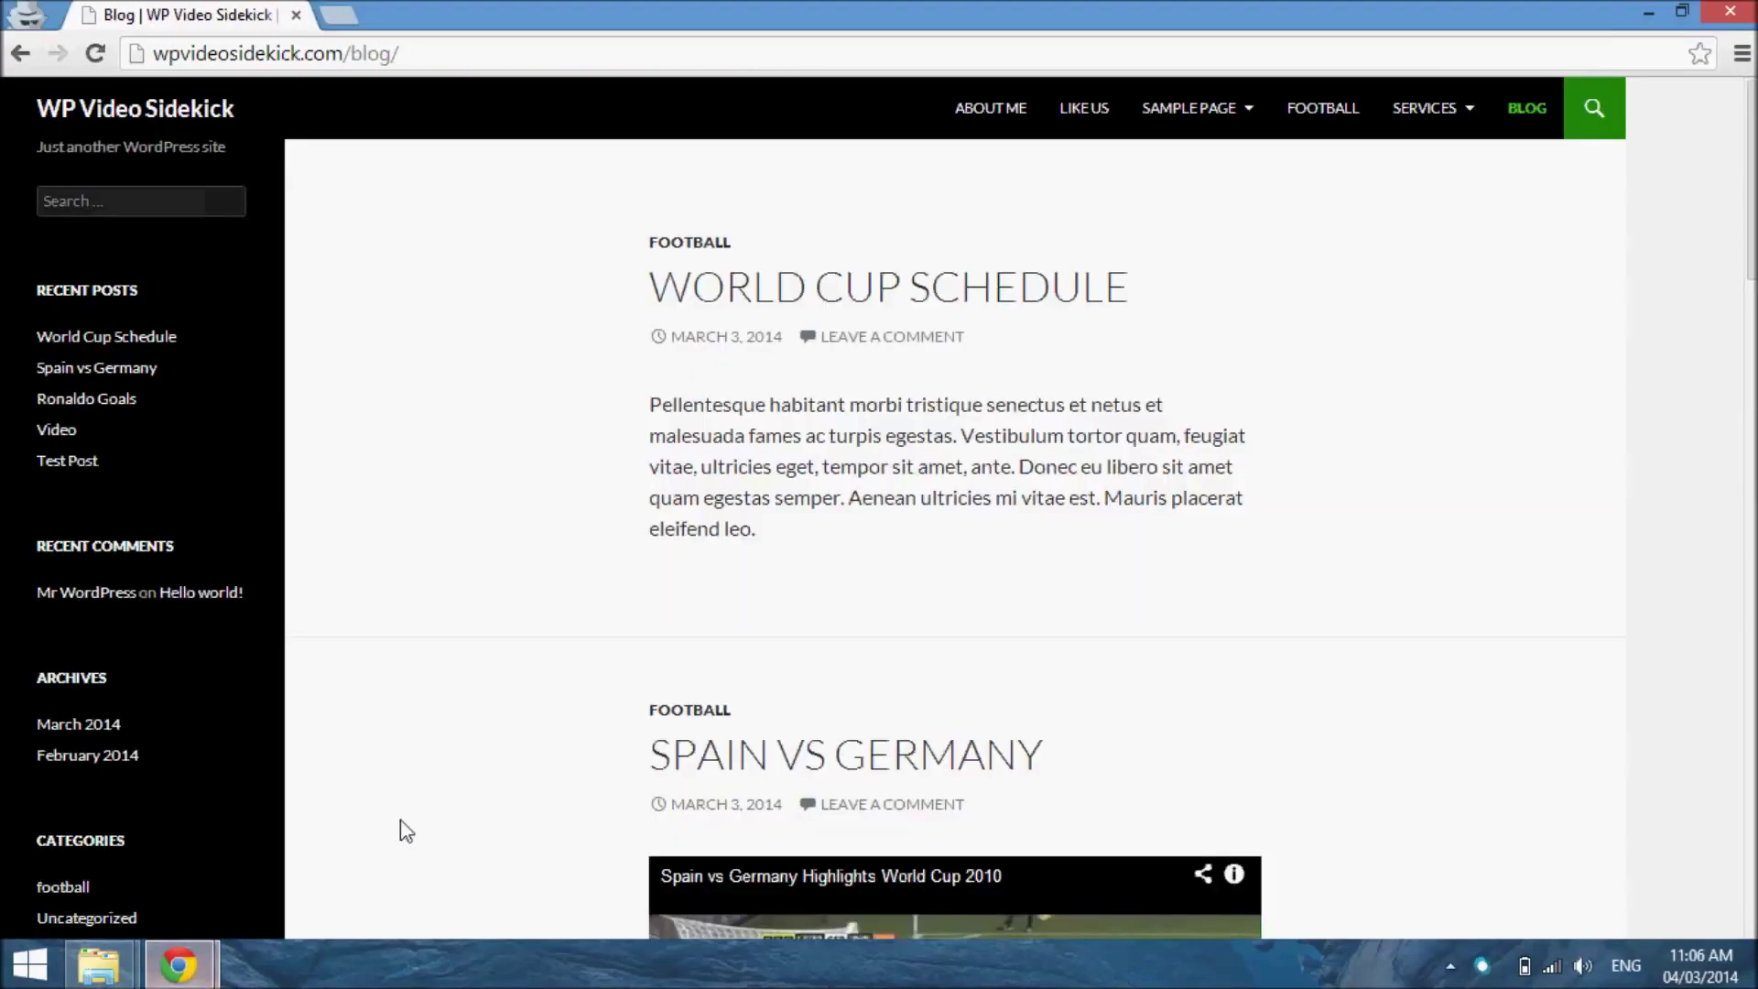
pyautogui.click(416, 828)
pyautogui.click(93, 51)
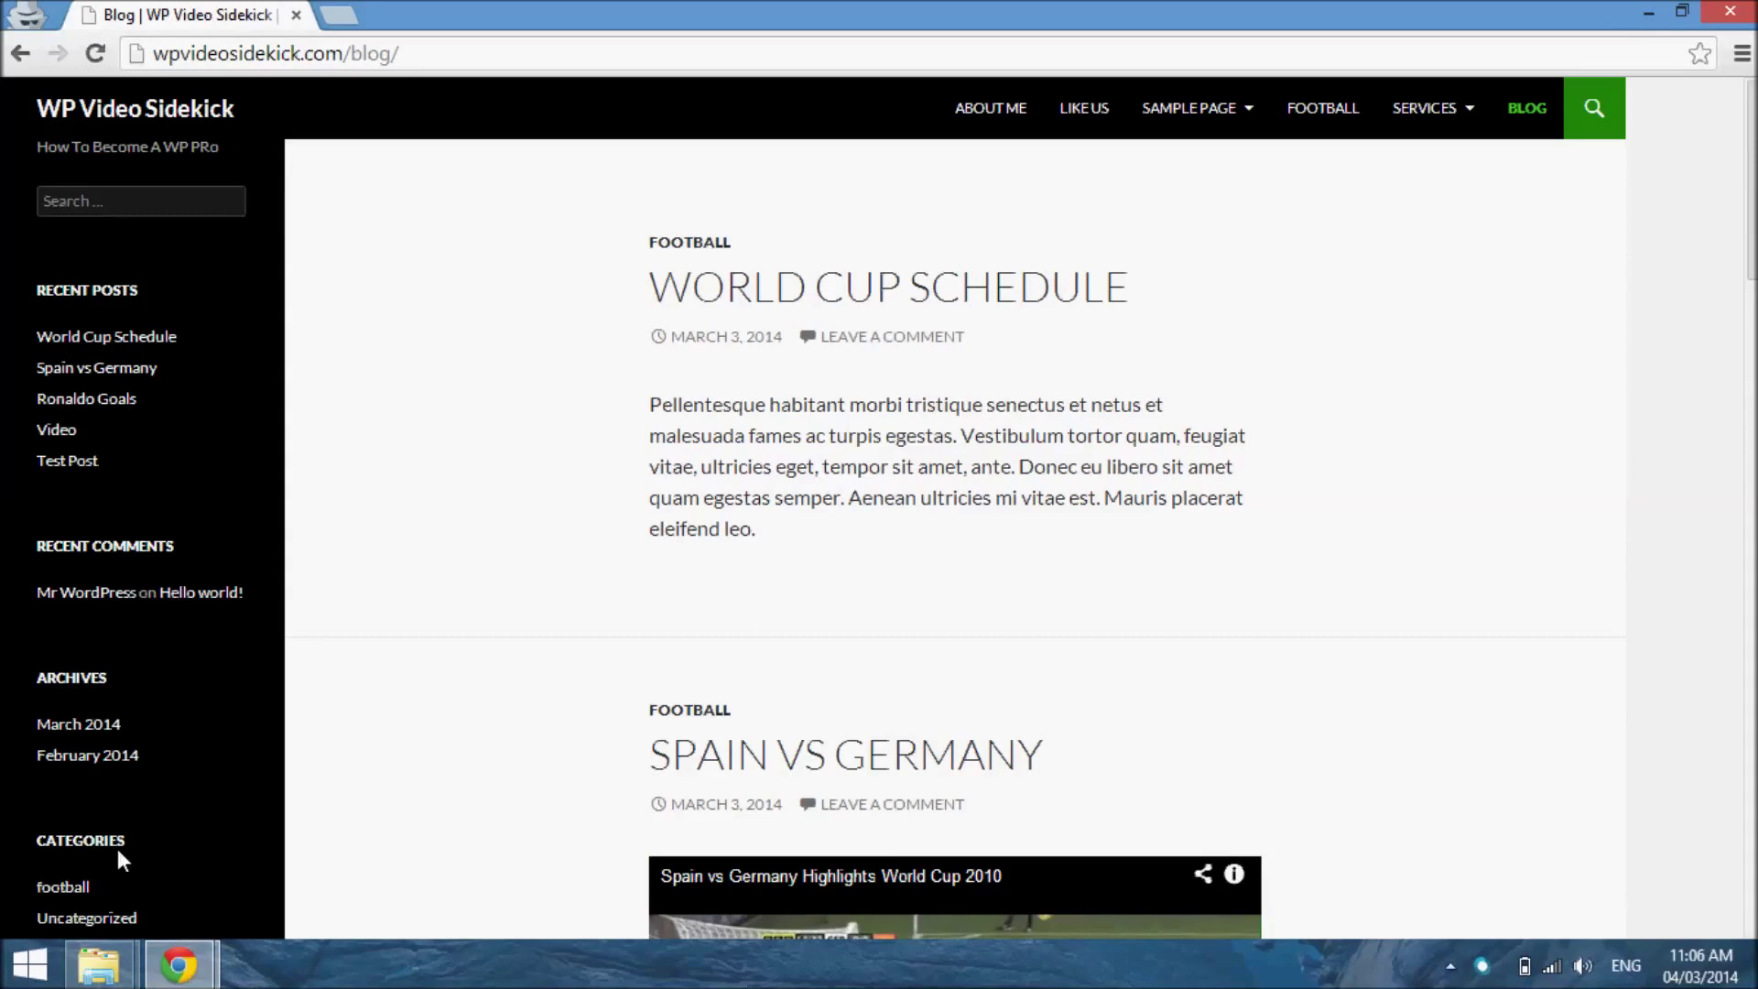
pyautogui.moveTo(183, 971)
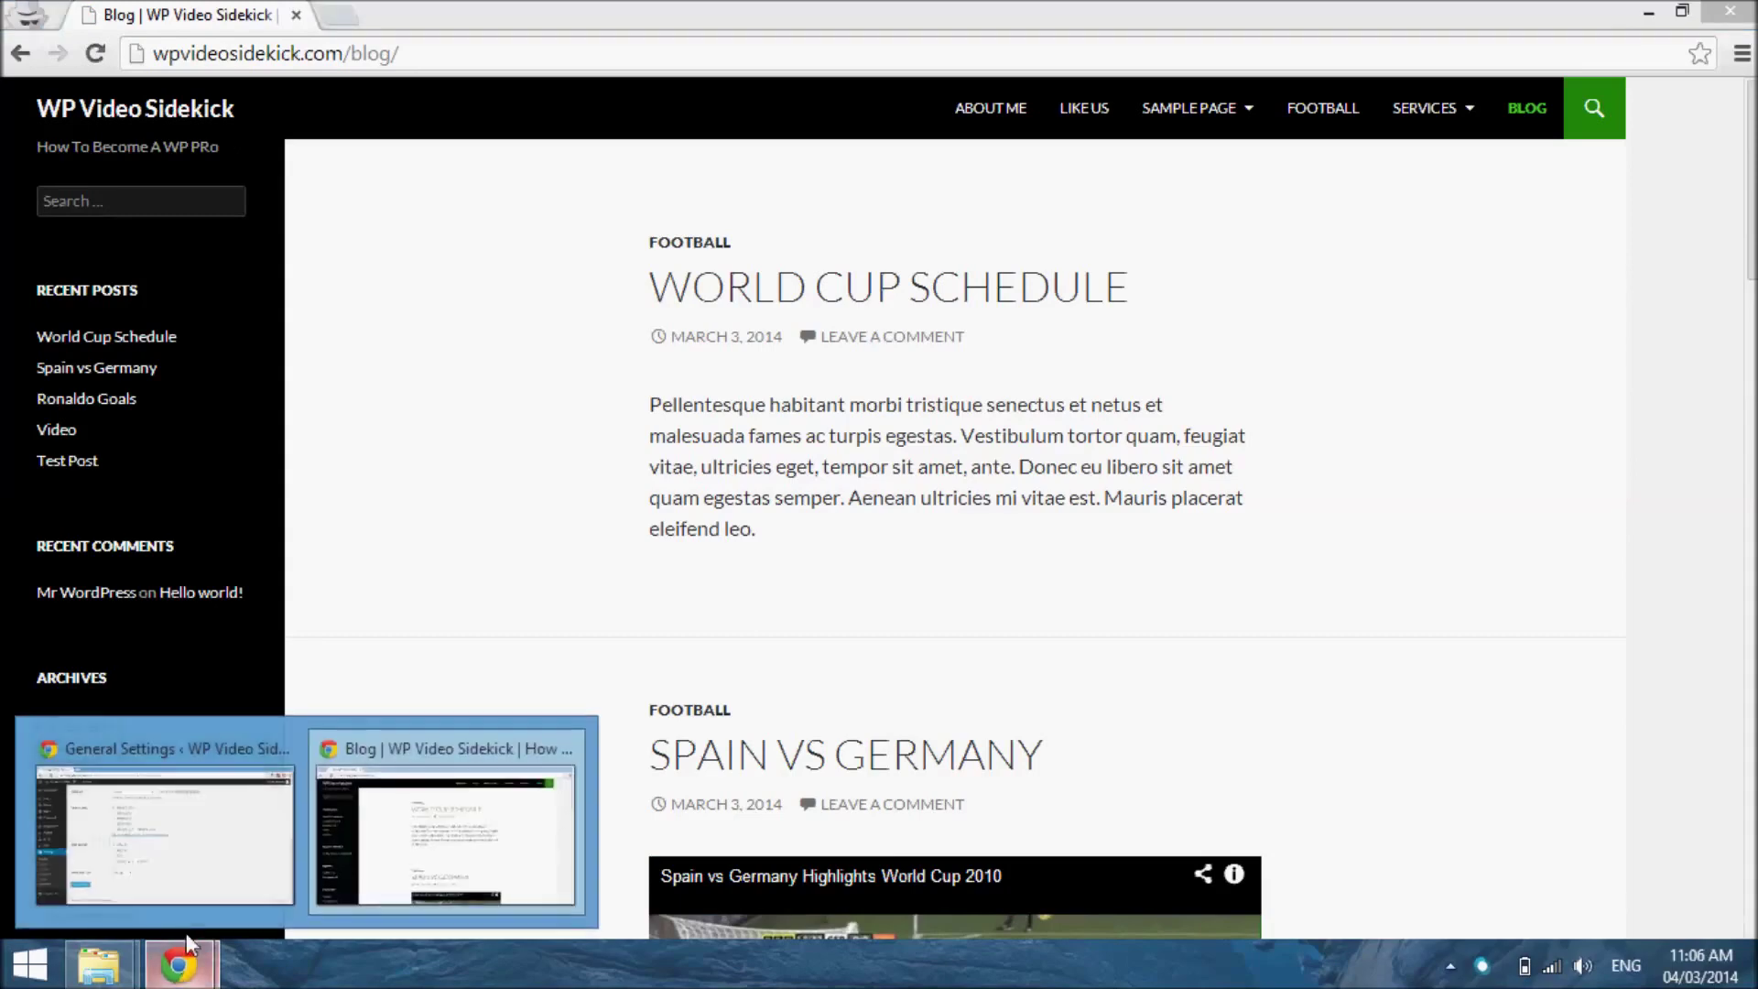
pyautogui.click(229, 849)
pyautogui.moveTo(178, 966)
pyautogui.click(437, 862)
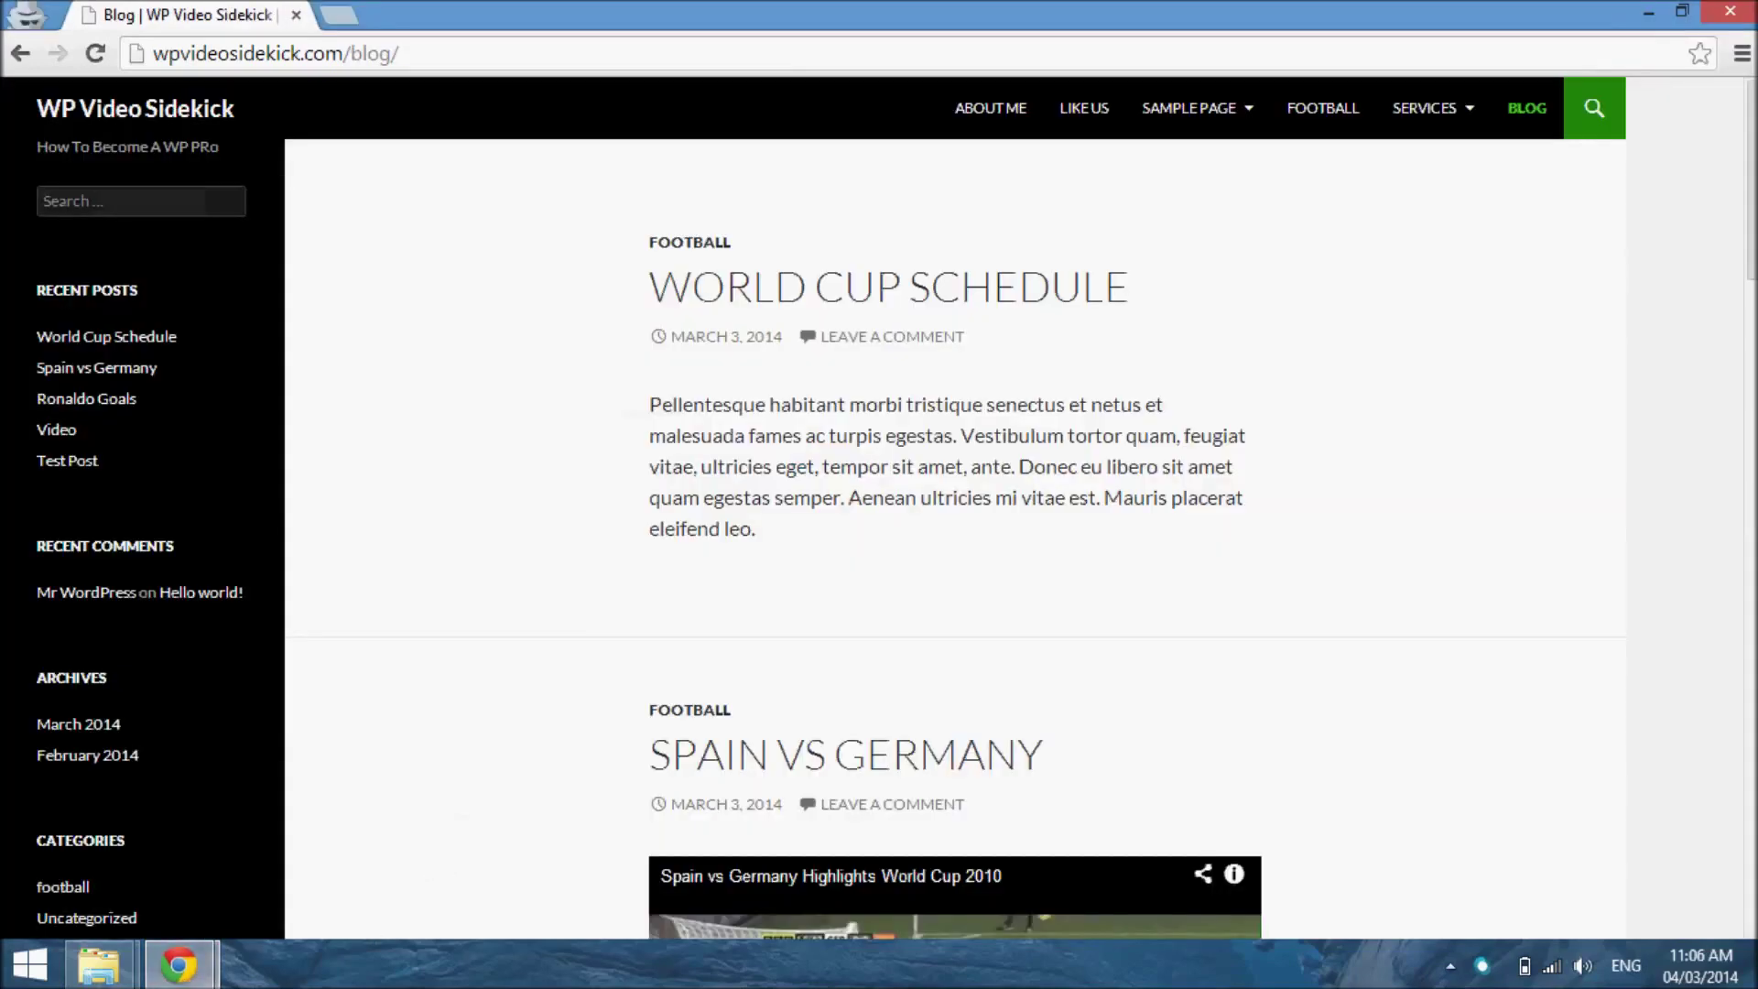
# Return to the site's admin window and open the Writing settings
pyautogui.moveTo(213, 975)
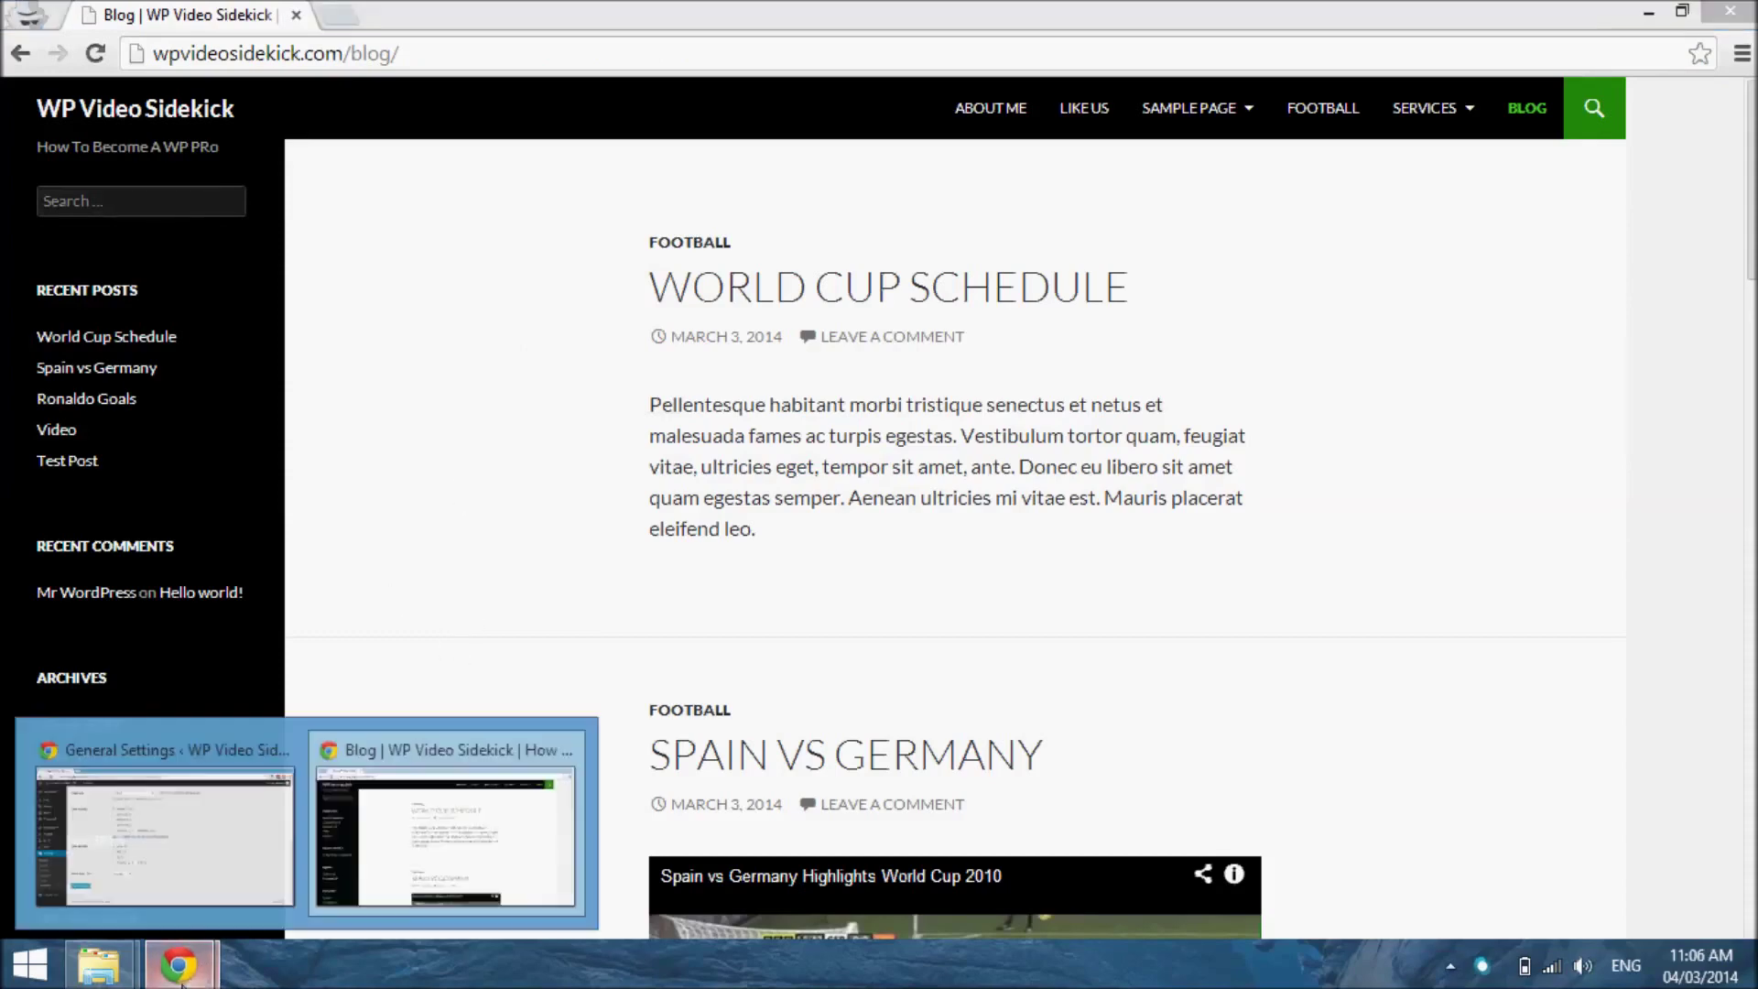
pyautogui.click(196, 881)
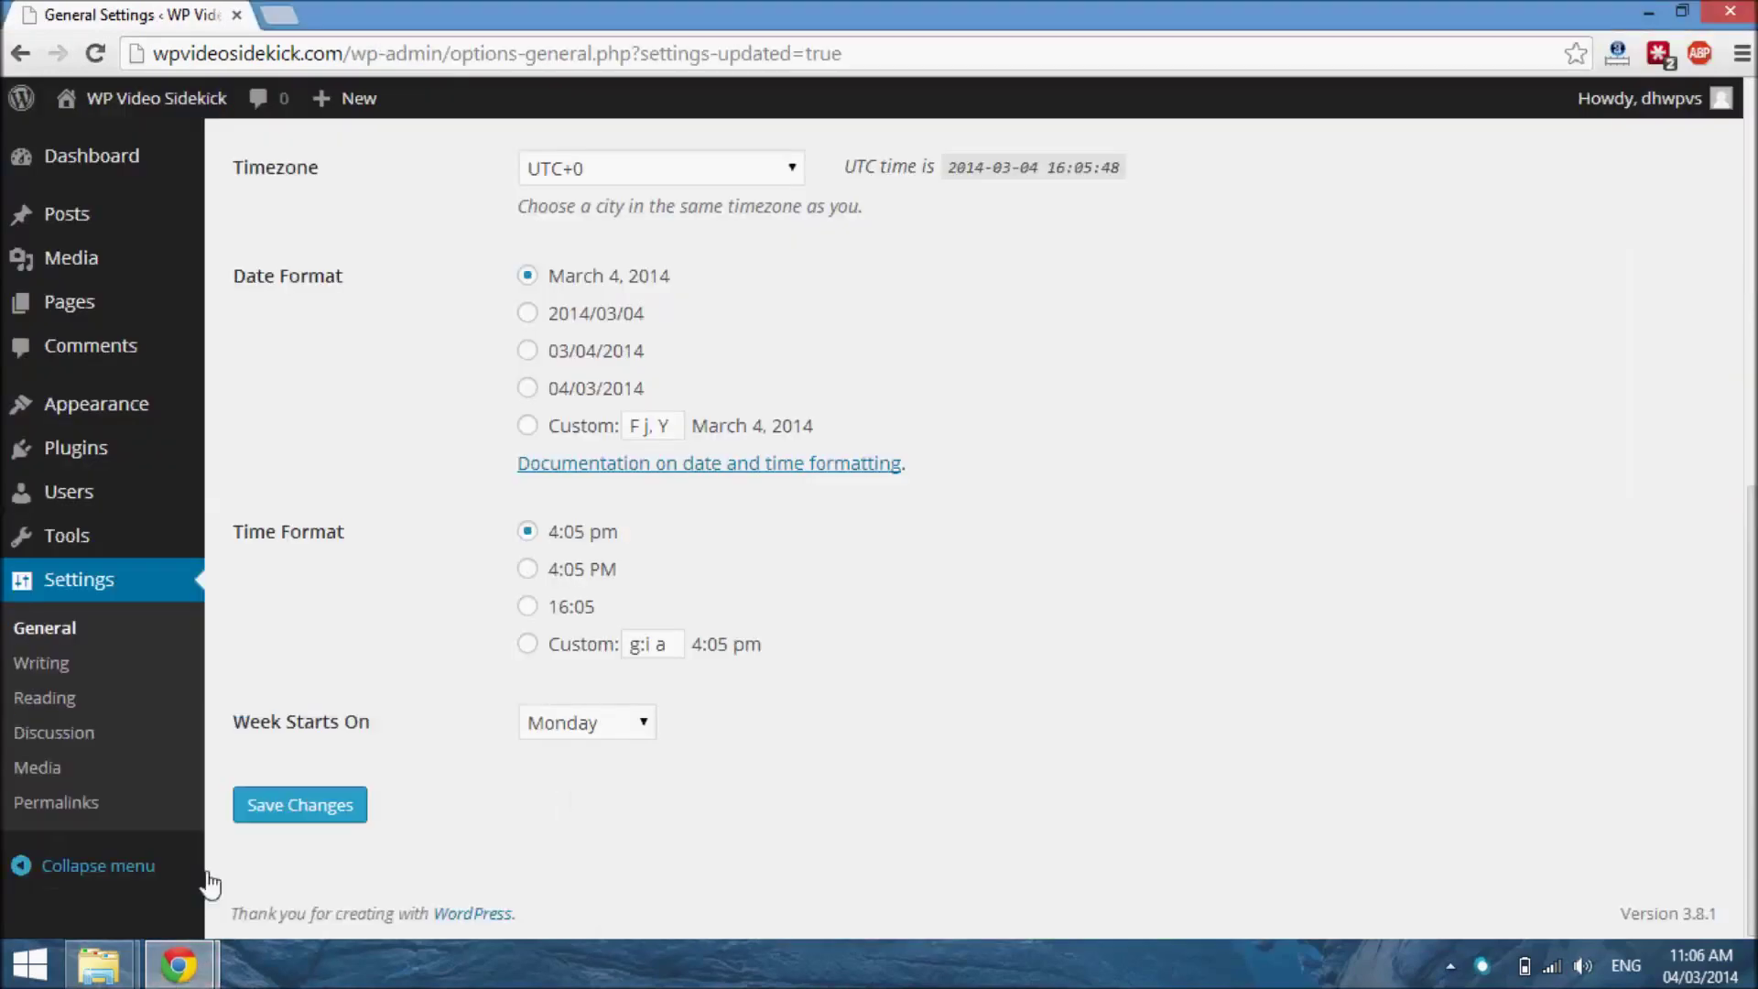
pyautogui.click(41, 660)
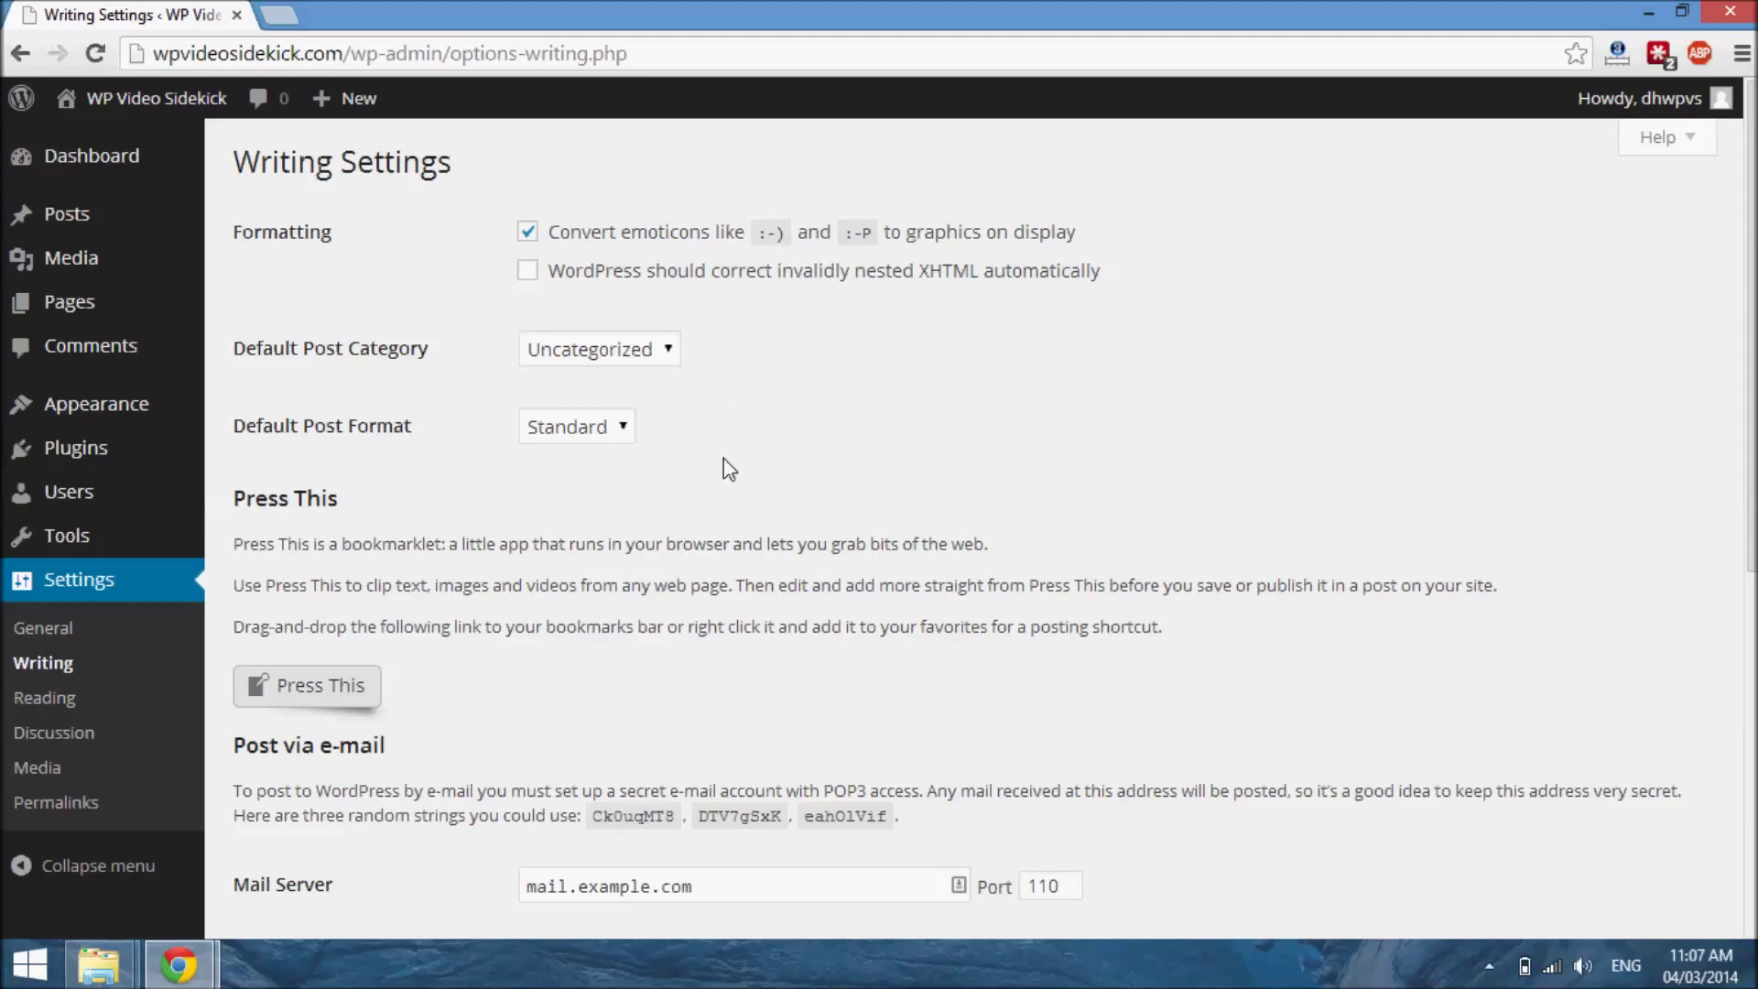
# Try football as the default post category, and set it back to Uncategorized
pyautogui.click(614, 351)
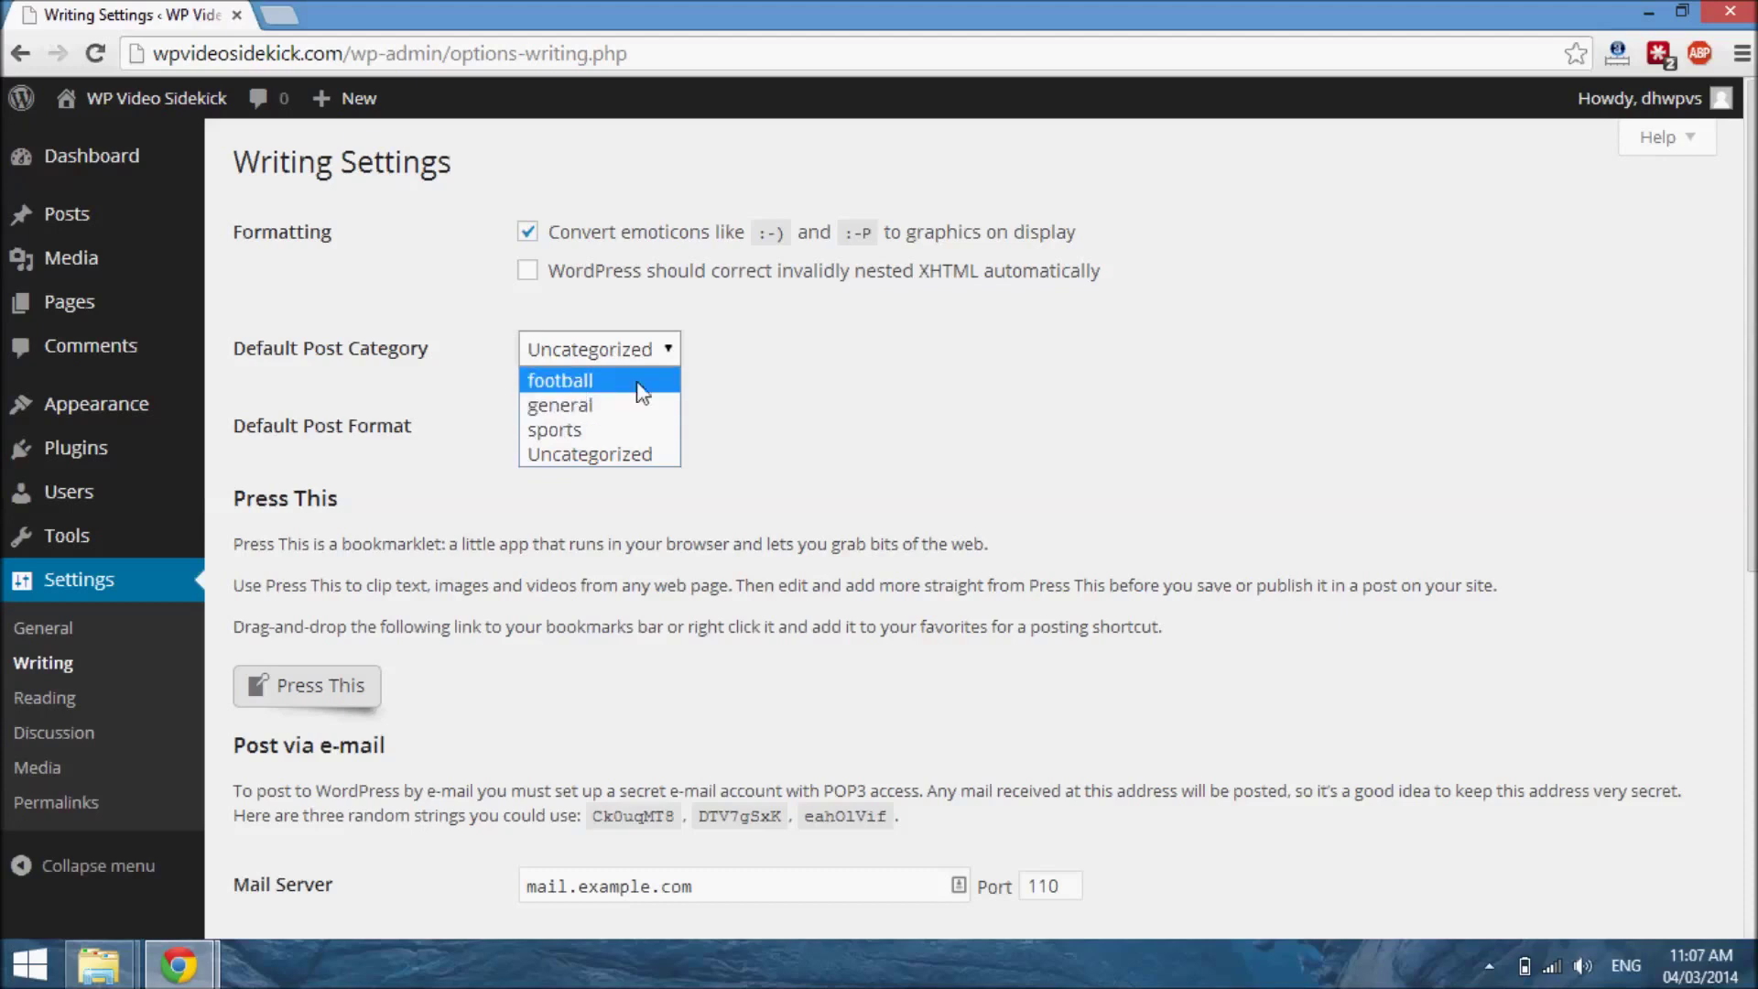
pyautogui.click(558, 381)
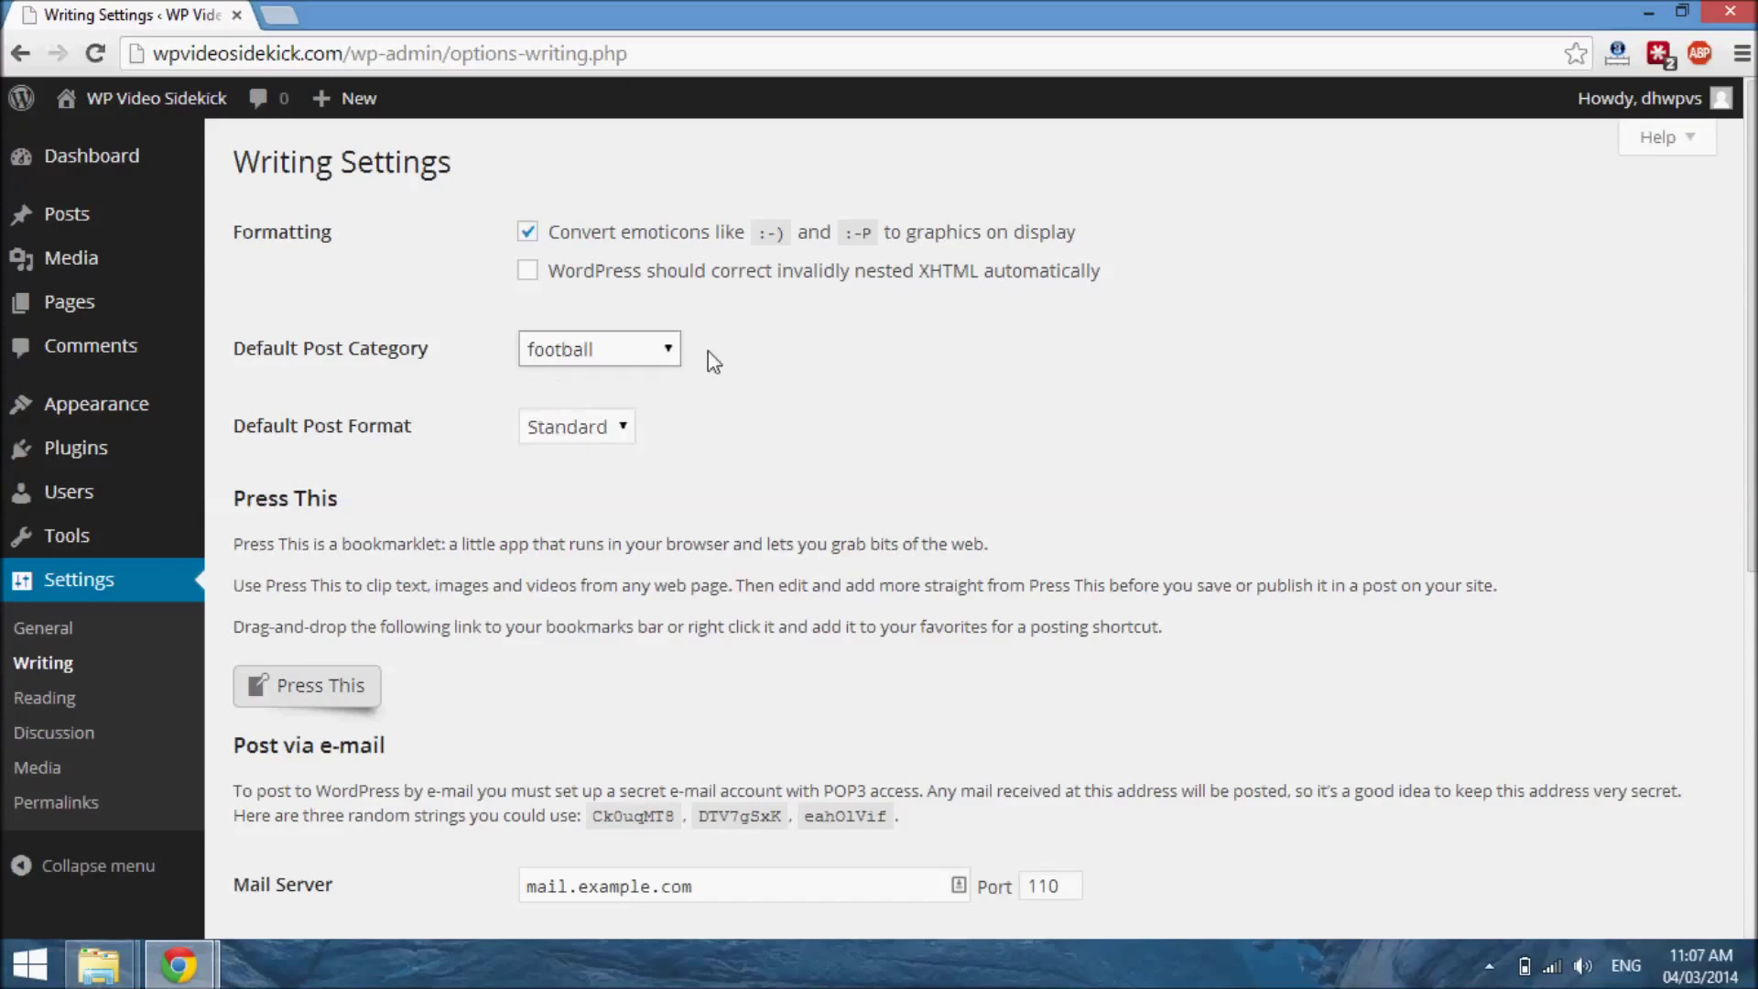
pyautogui.click(663, 354)
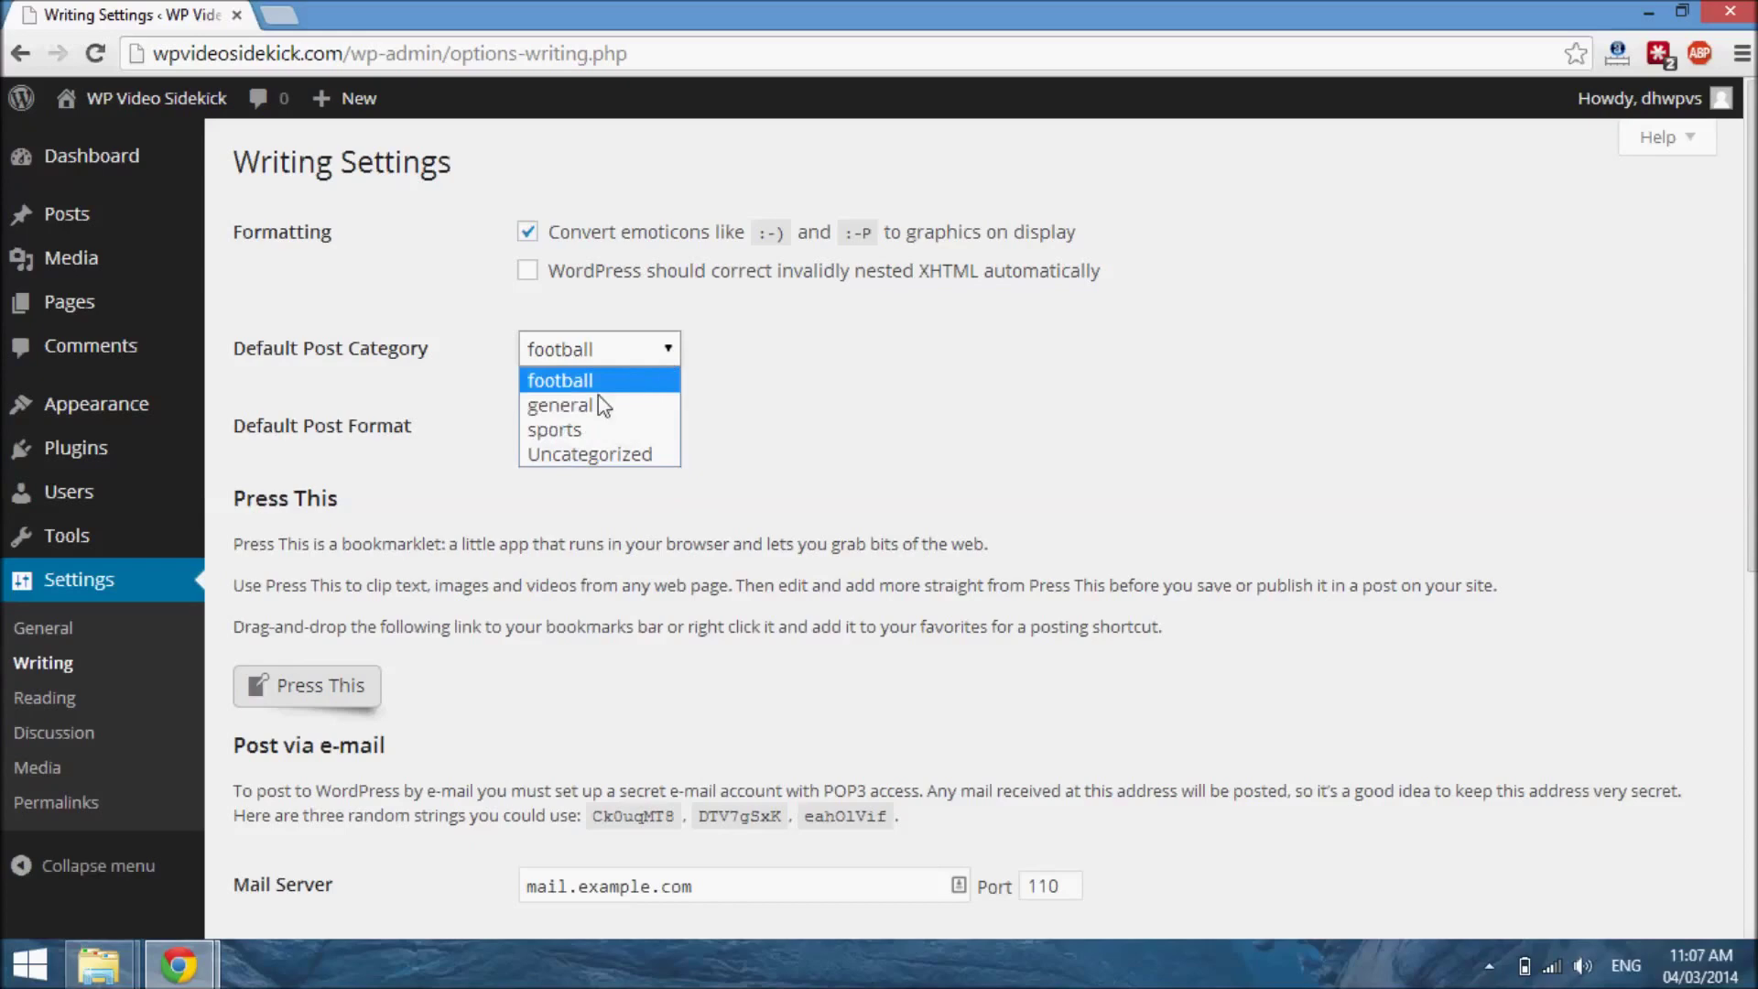
pyautogui.click(565, 451)
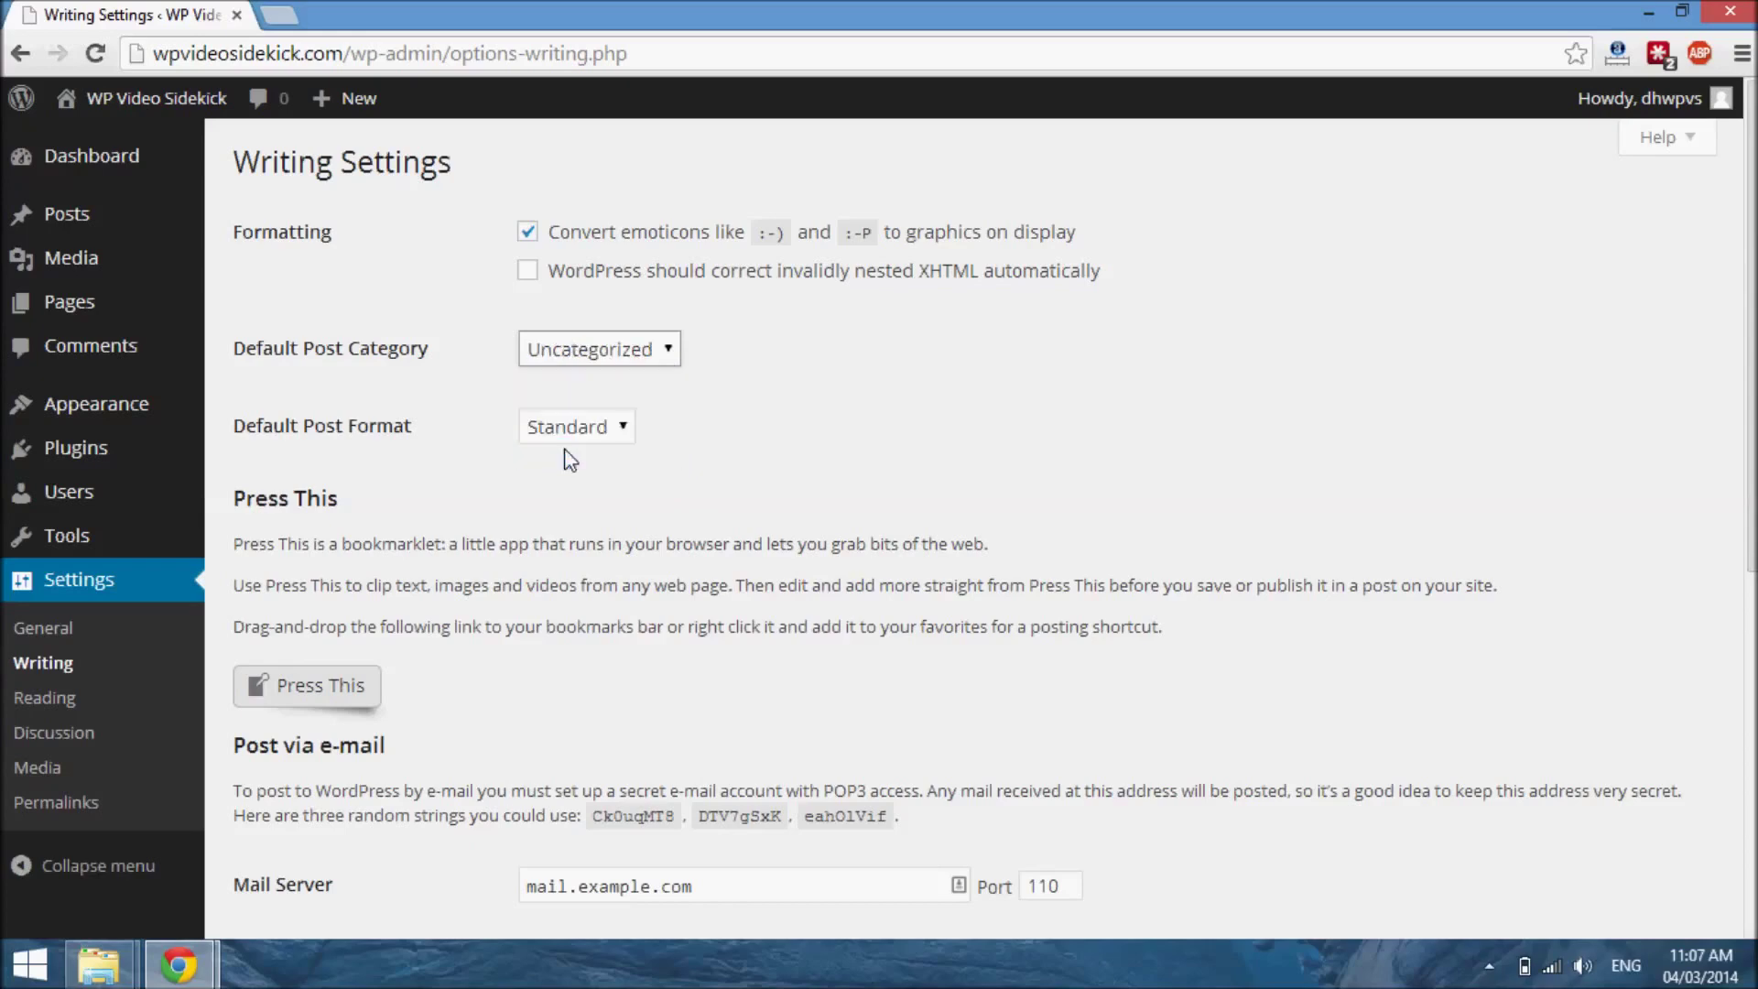
# Examine the default post format choices and the Press This, Post via e-mail and Update Services sections
pyautogui.click(618, 431)
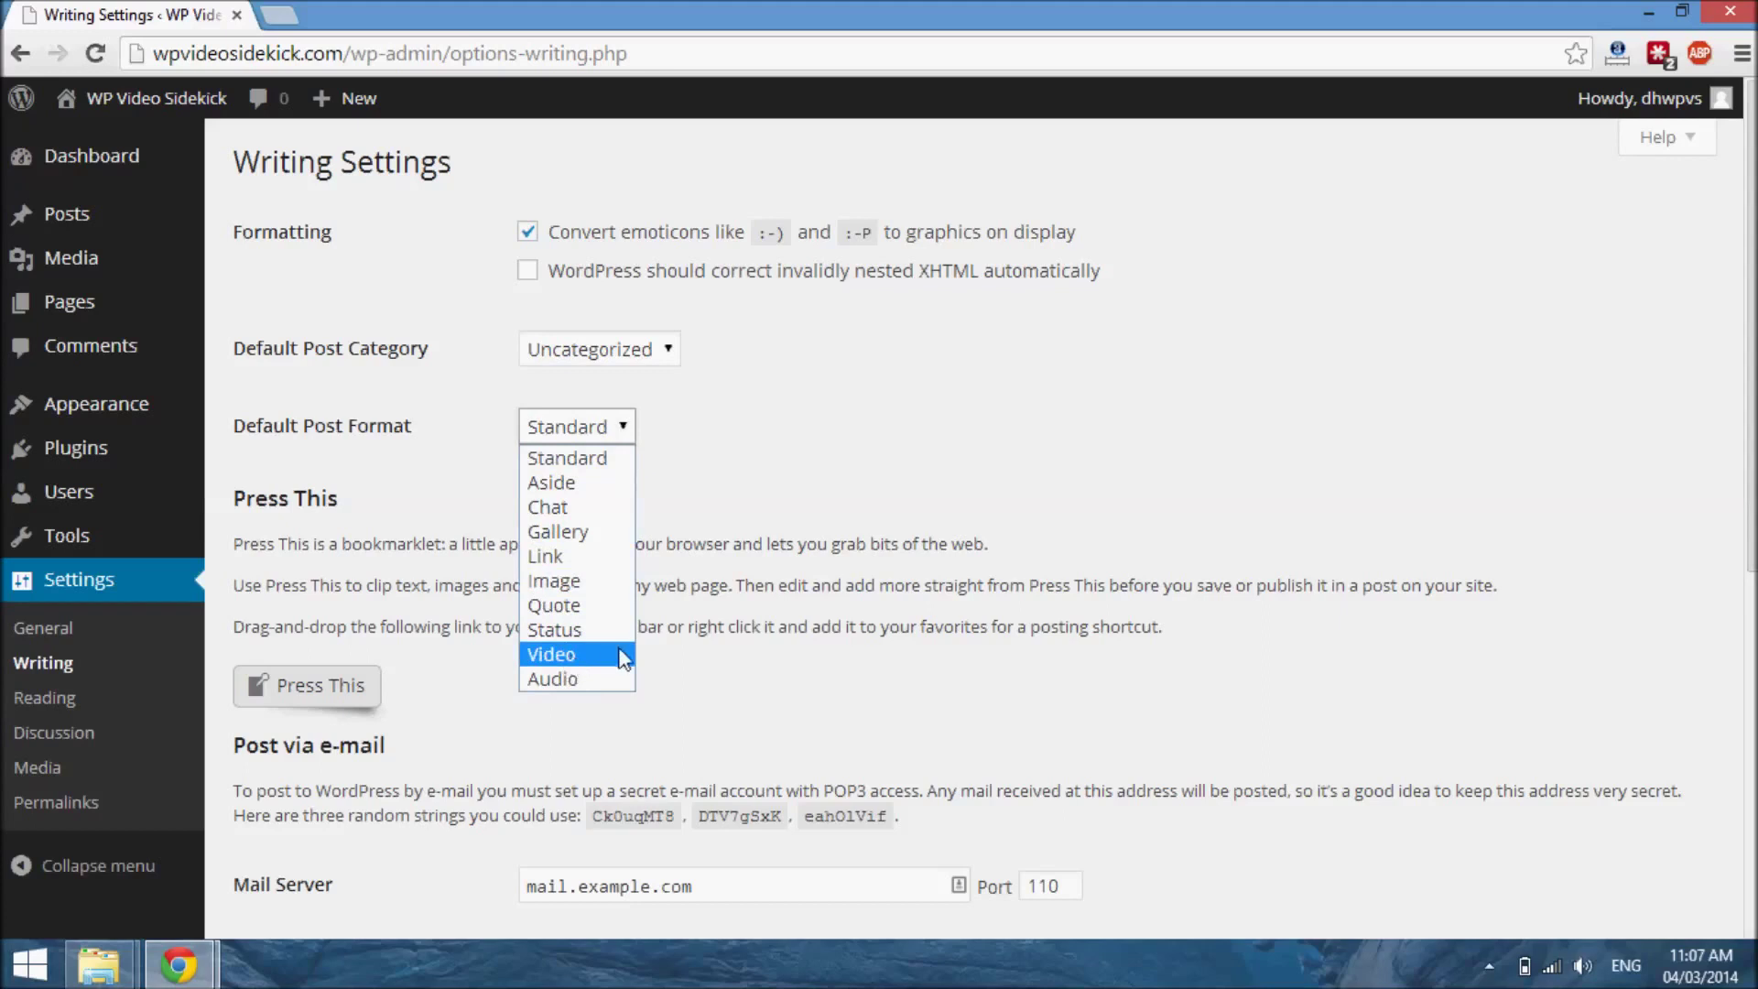
pyautogui.click(926, 425)
pyautogui.scroll(-2, 892, 644)
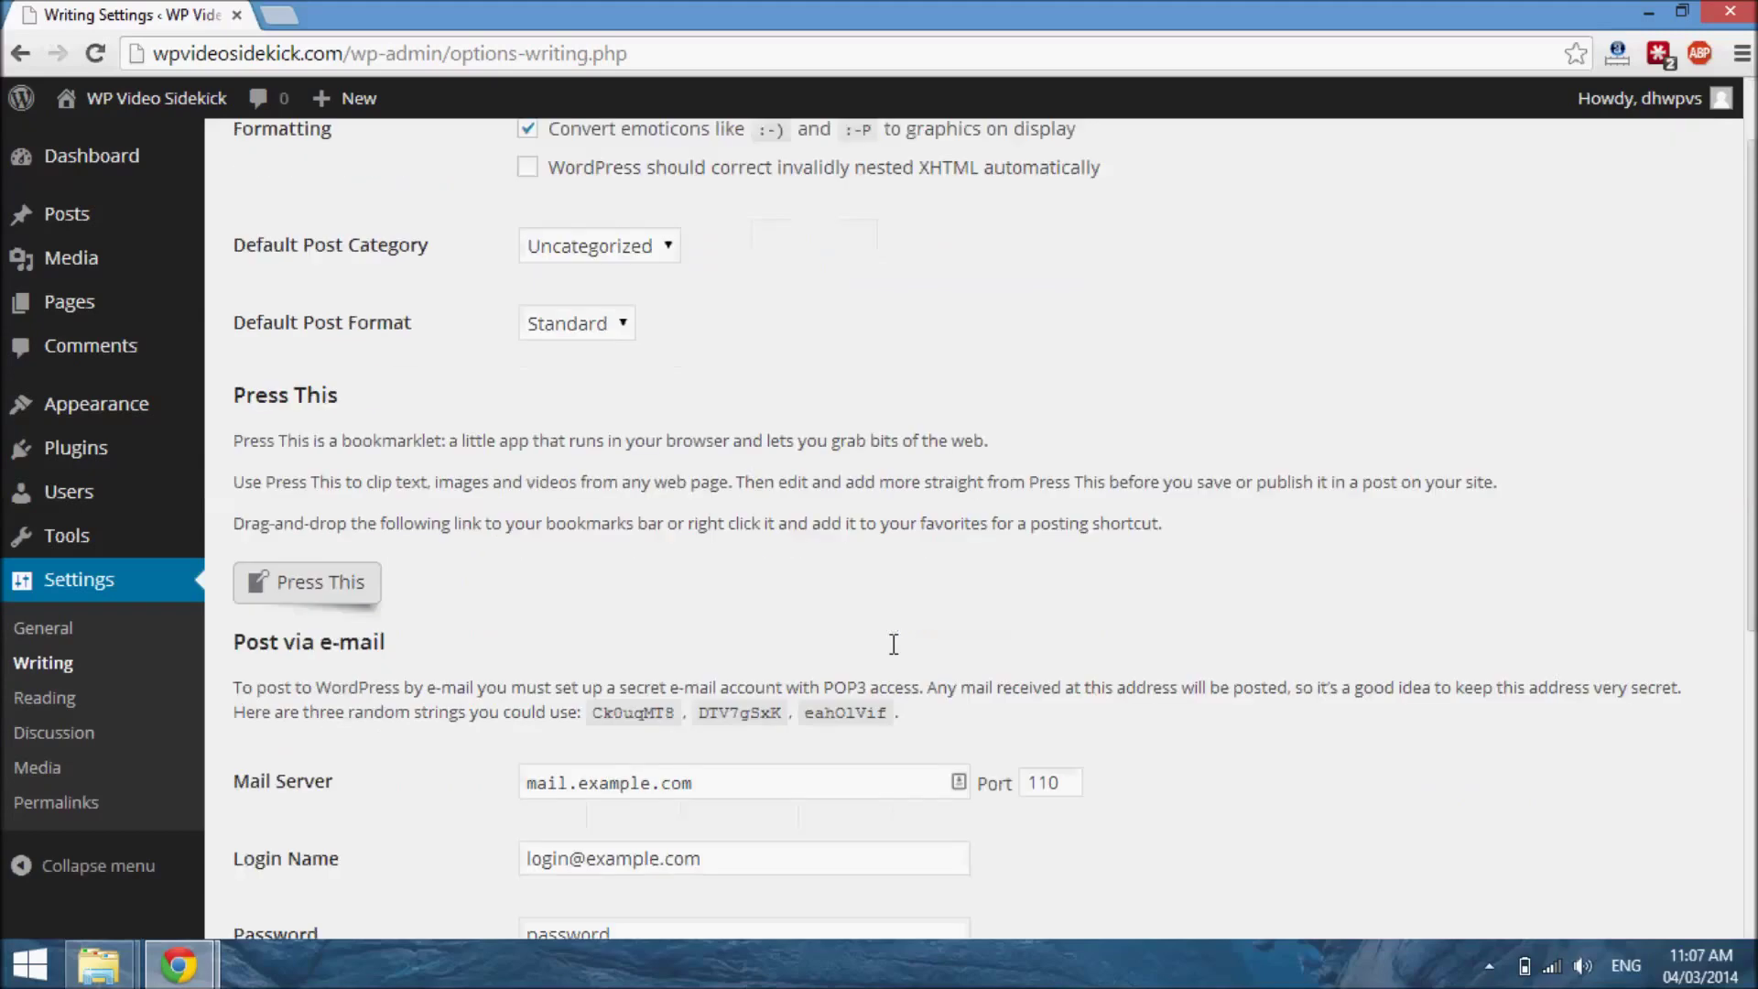
pyautogui.scroll(-2, 893, 643)
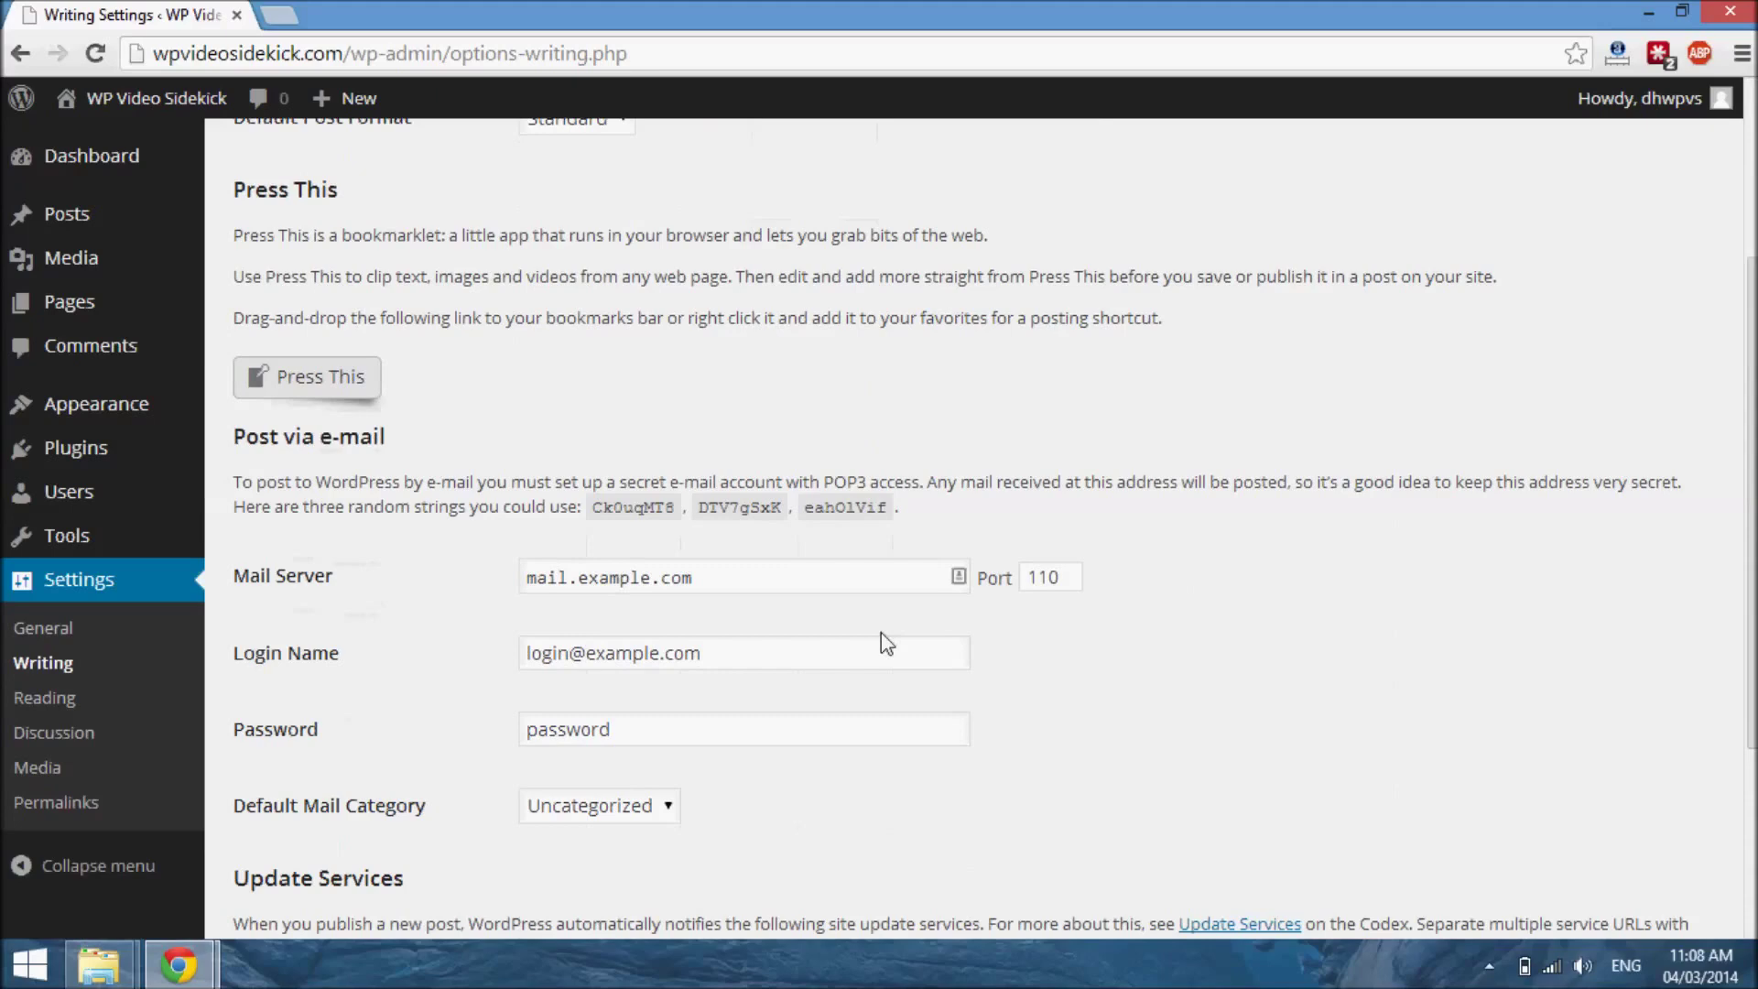
pyautogui.scroll(4, 879, 706)
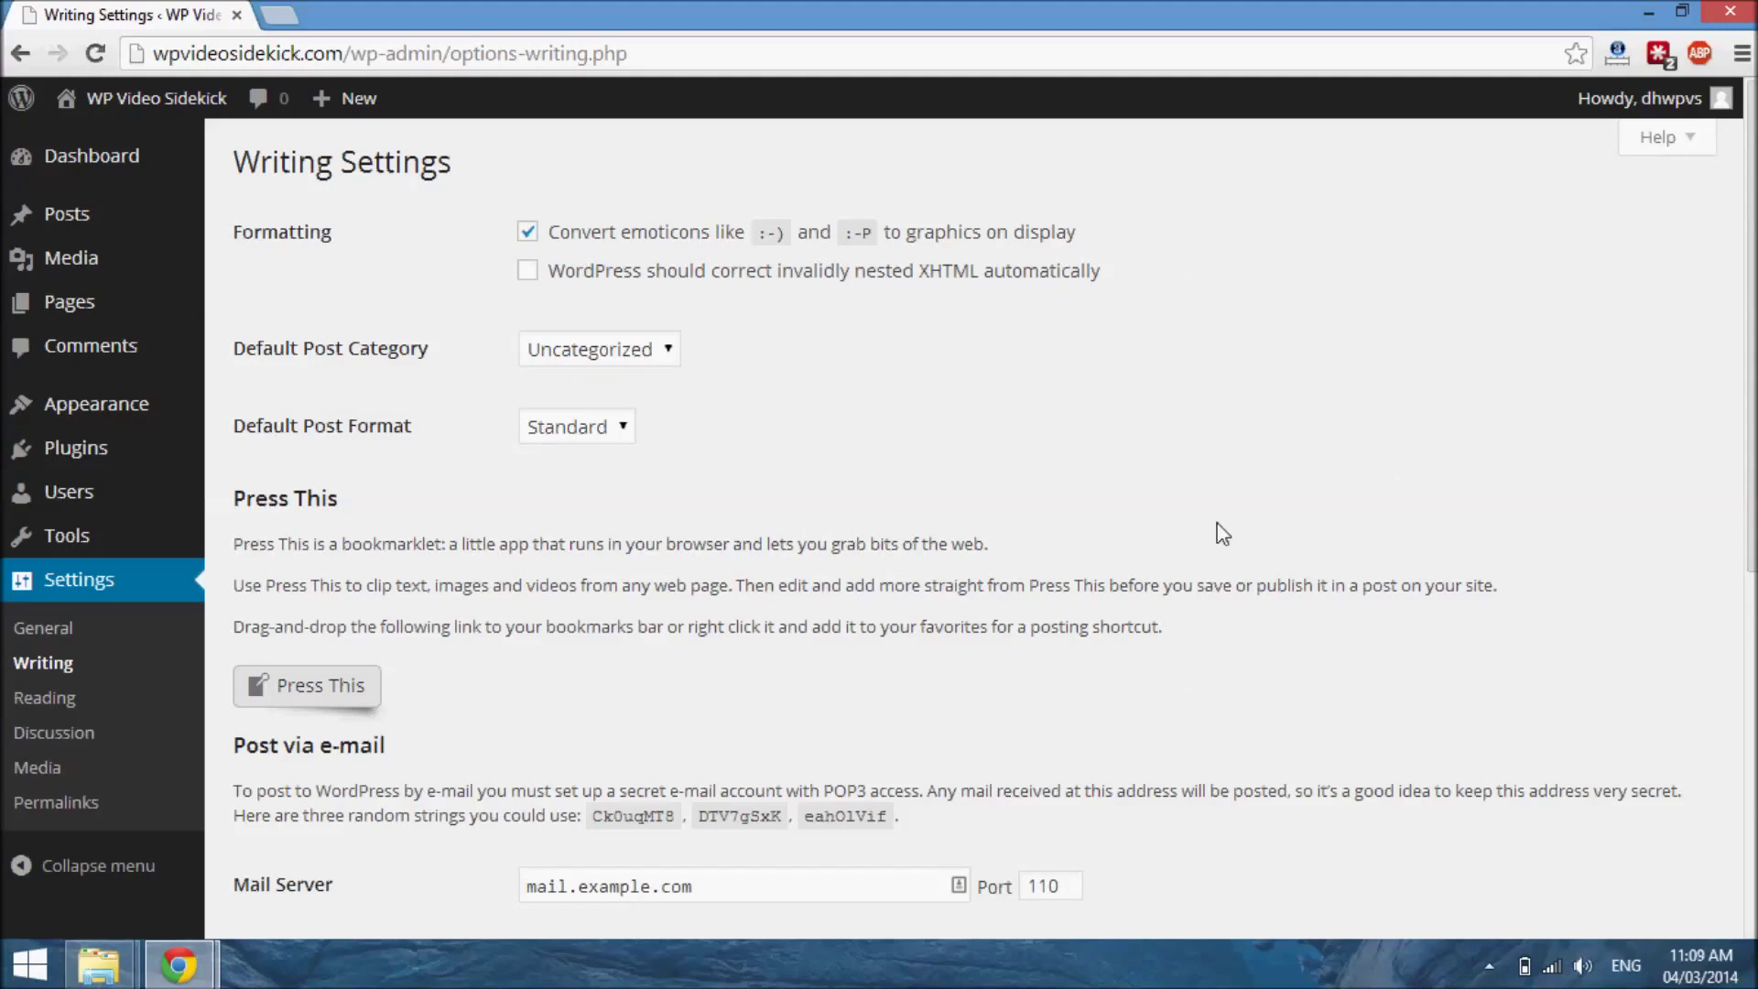
pyautogui.scroll(-4, 844, 807)
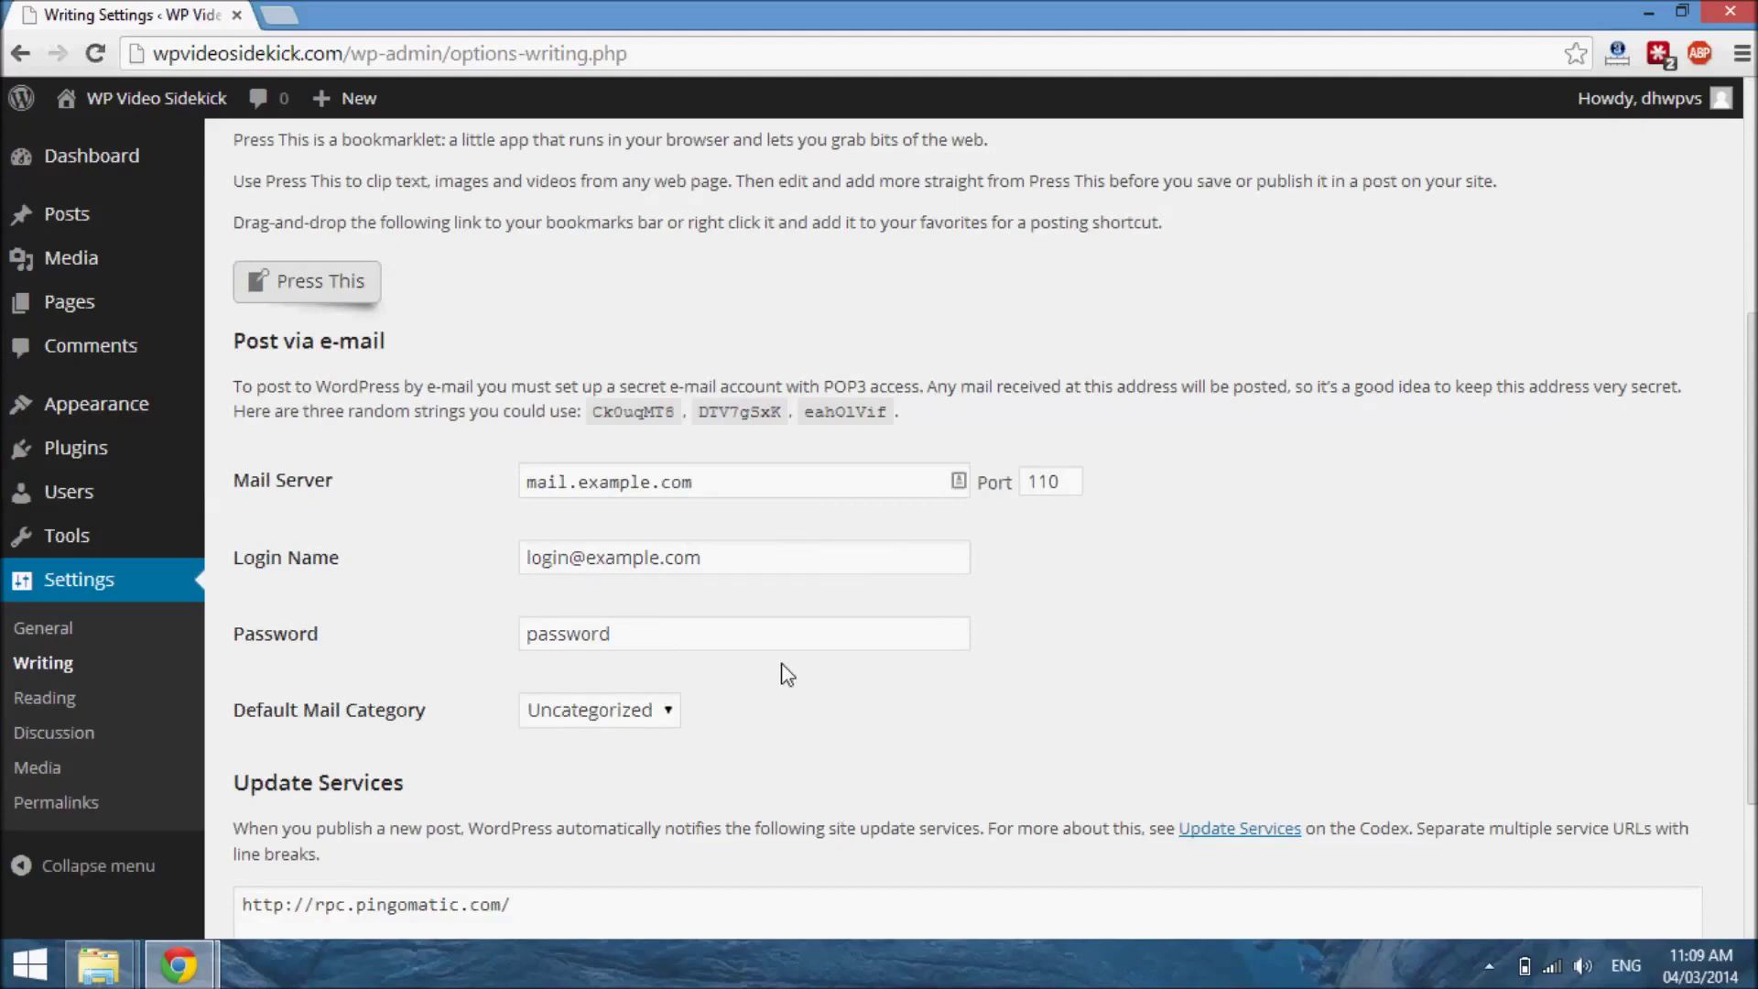
pyautogui.scroll(-3, 794, 675)
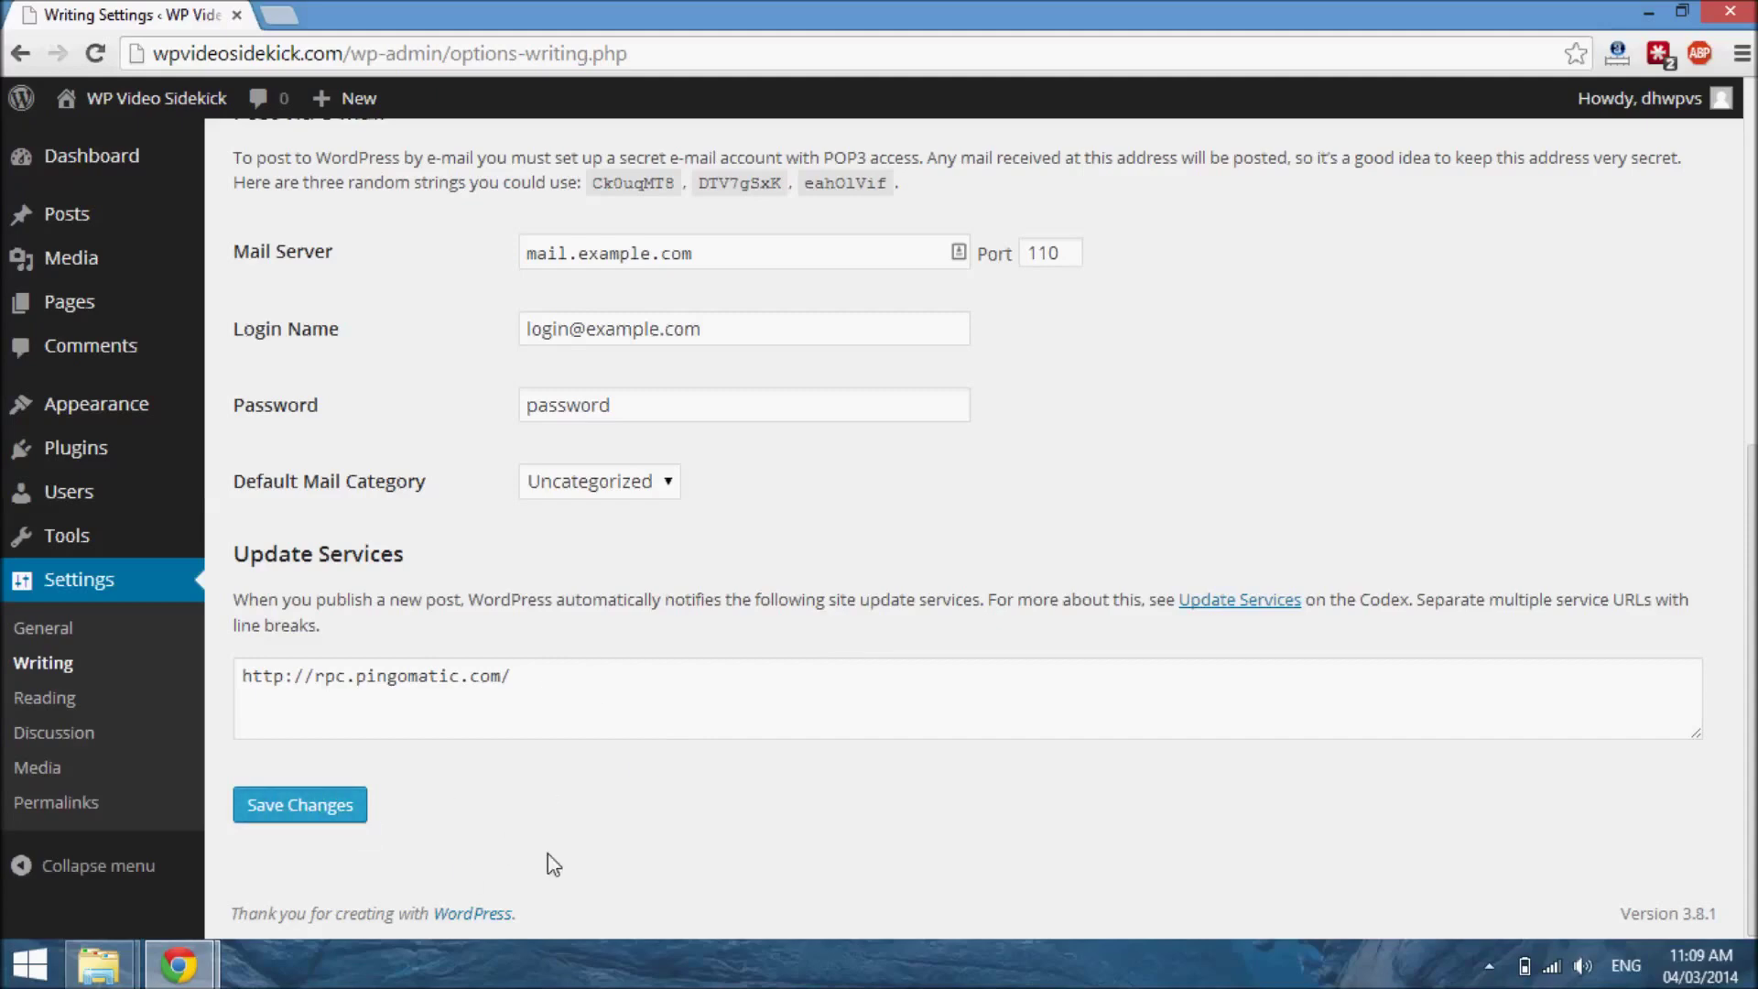
# Leave the Writing settings without saving and open the Discussion settings
pyautogui.scroll(7, 723, 586)
pyautogui.scroll(-7, 727, 590)
pyautogui.click(51, 735)
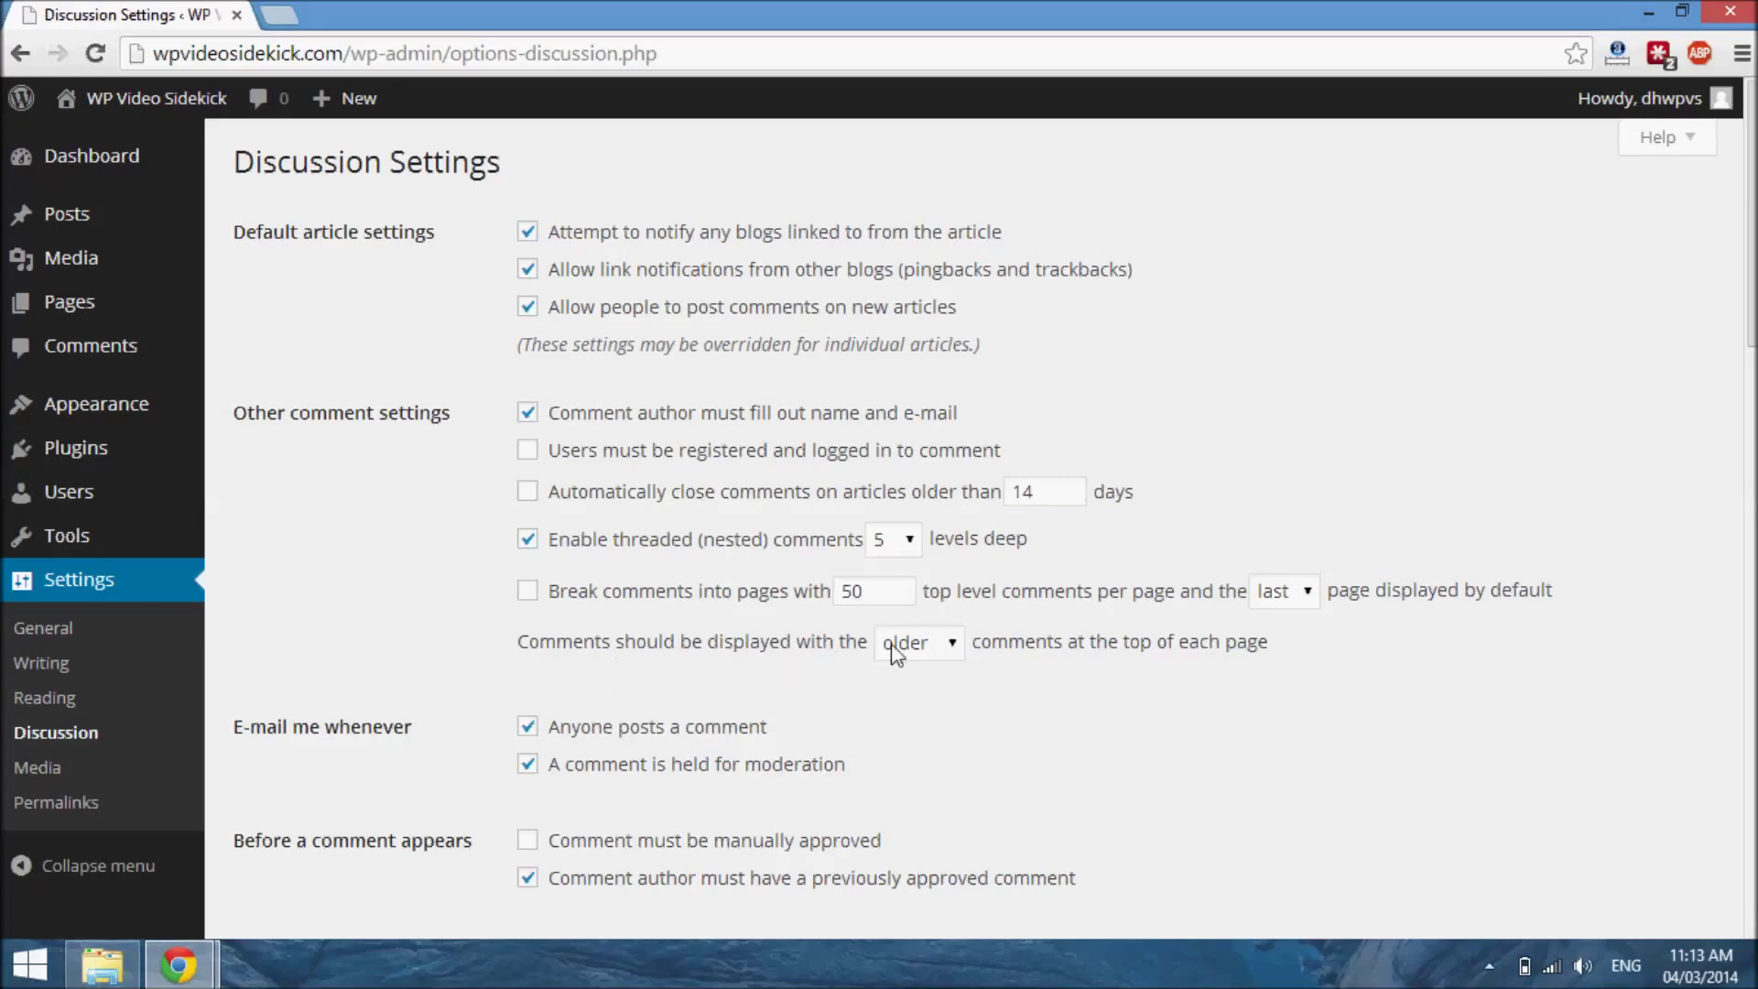
# Check the comment display order choices, keep older comments first, and require comments to be manually approved before they appear
pyautogui.click(956, 652)
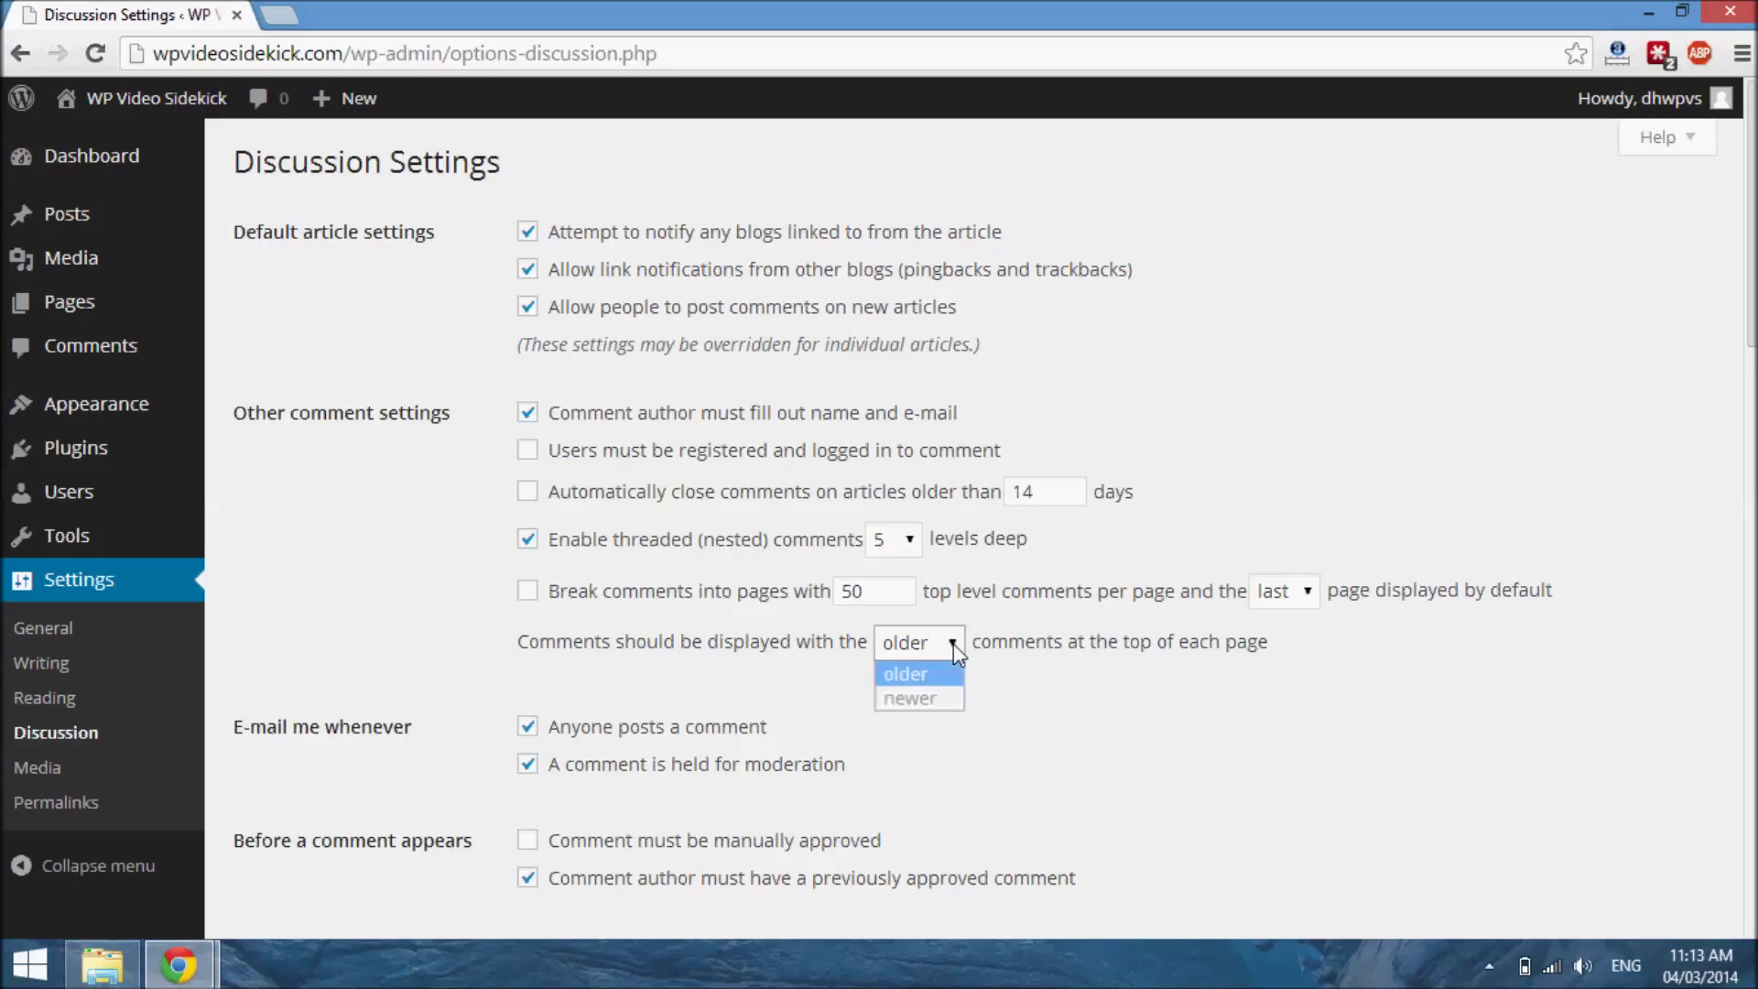
pyautogui.click(1103, 717)
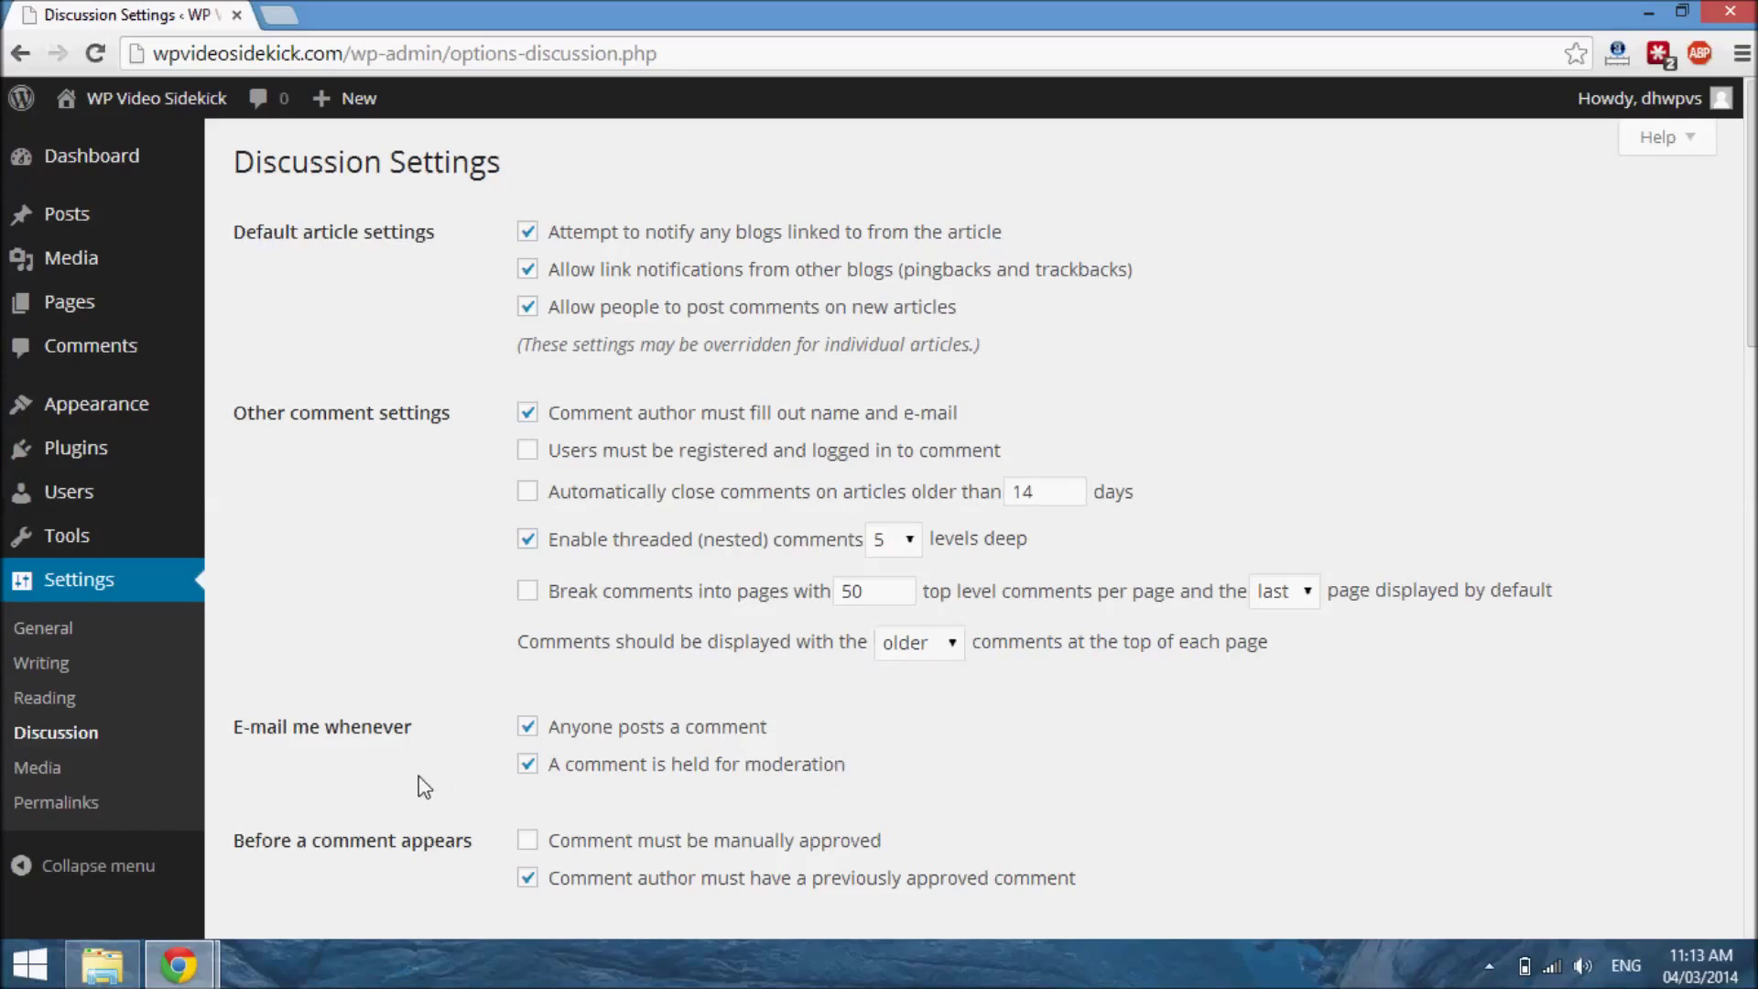
pyautogui.scroll(-2, 422, 783)
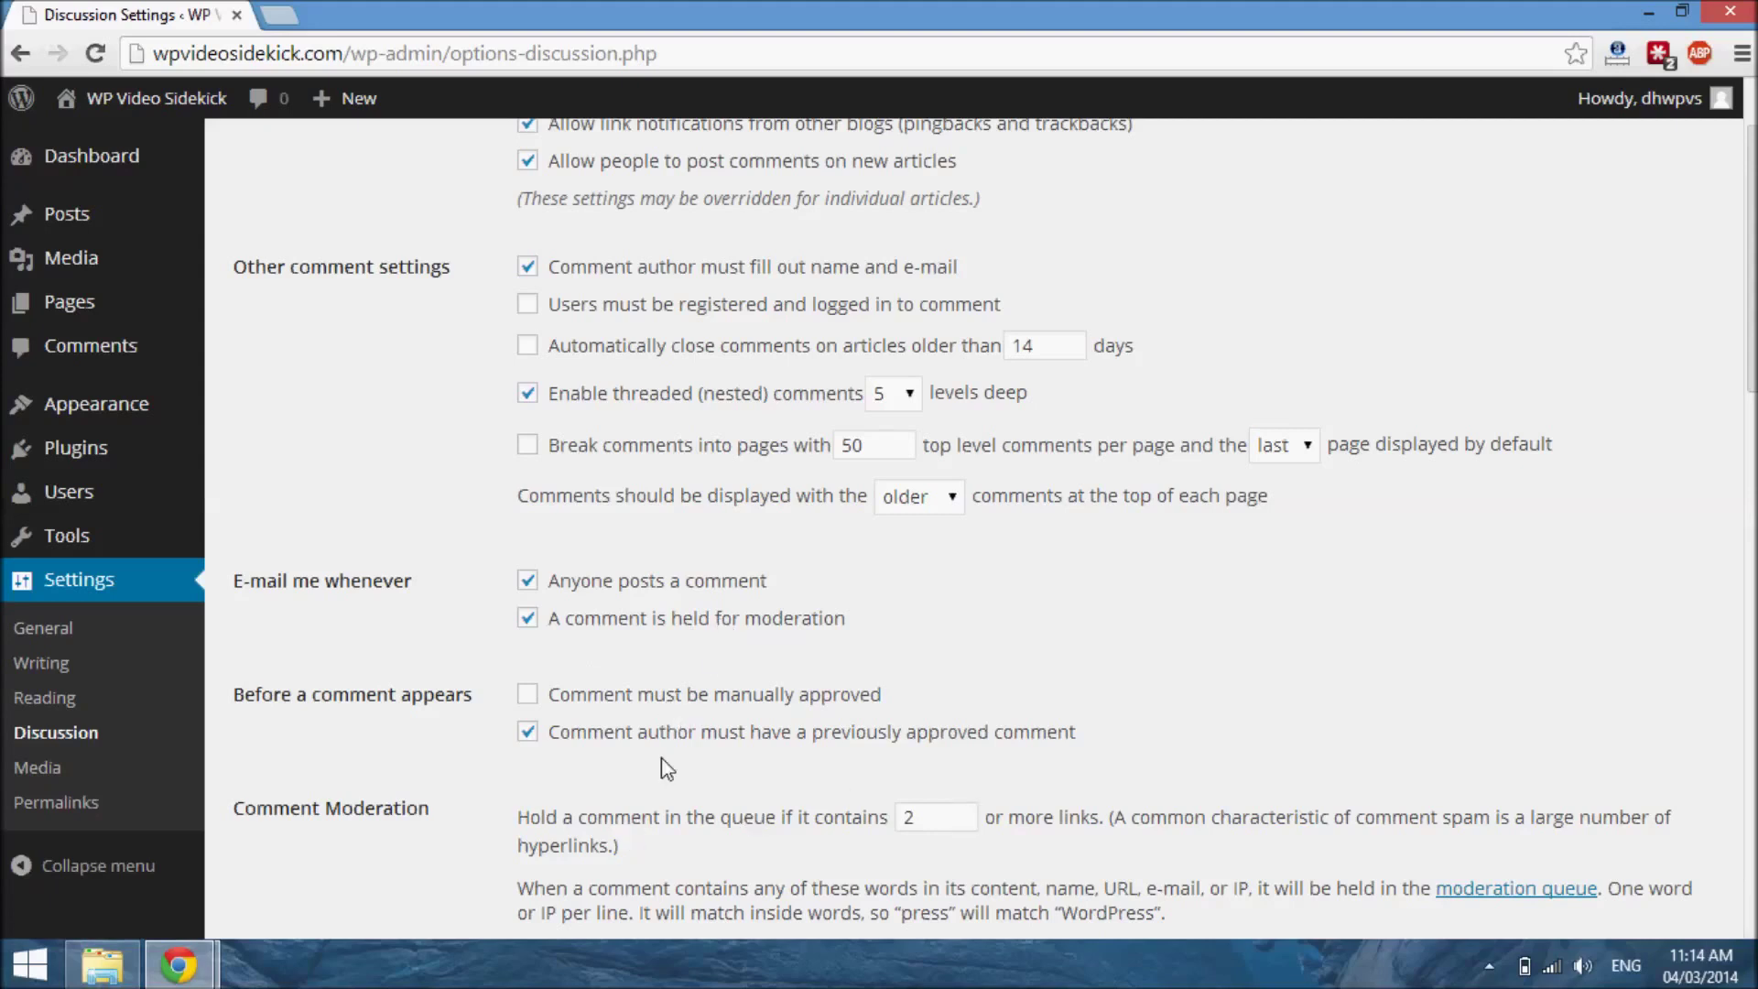
pyautogui.scroll(-1, 669, 768)
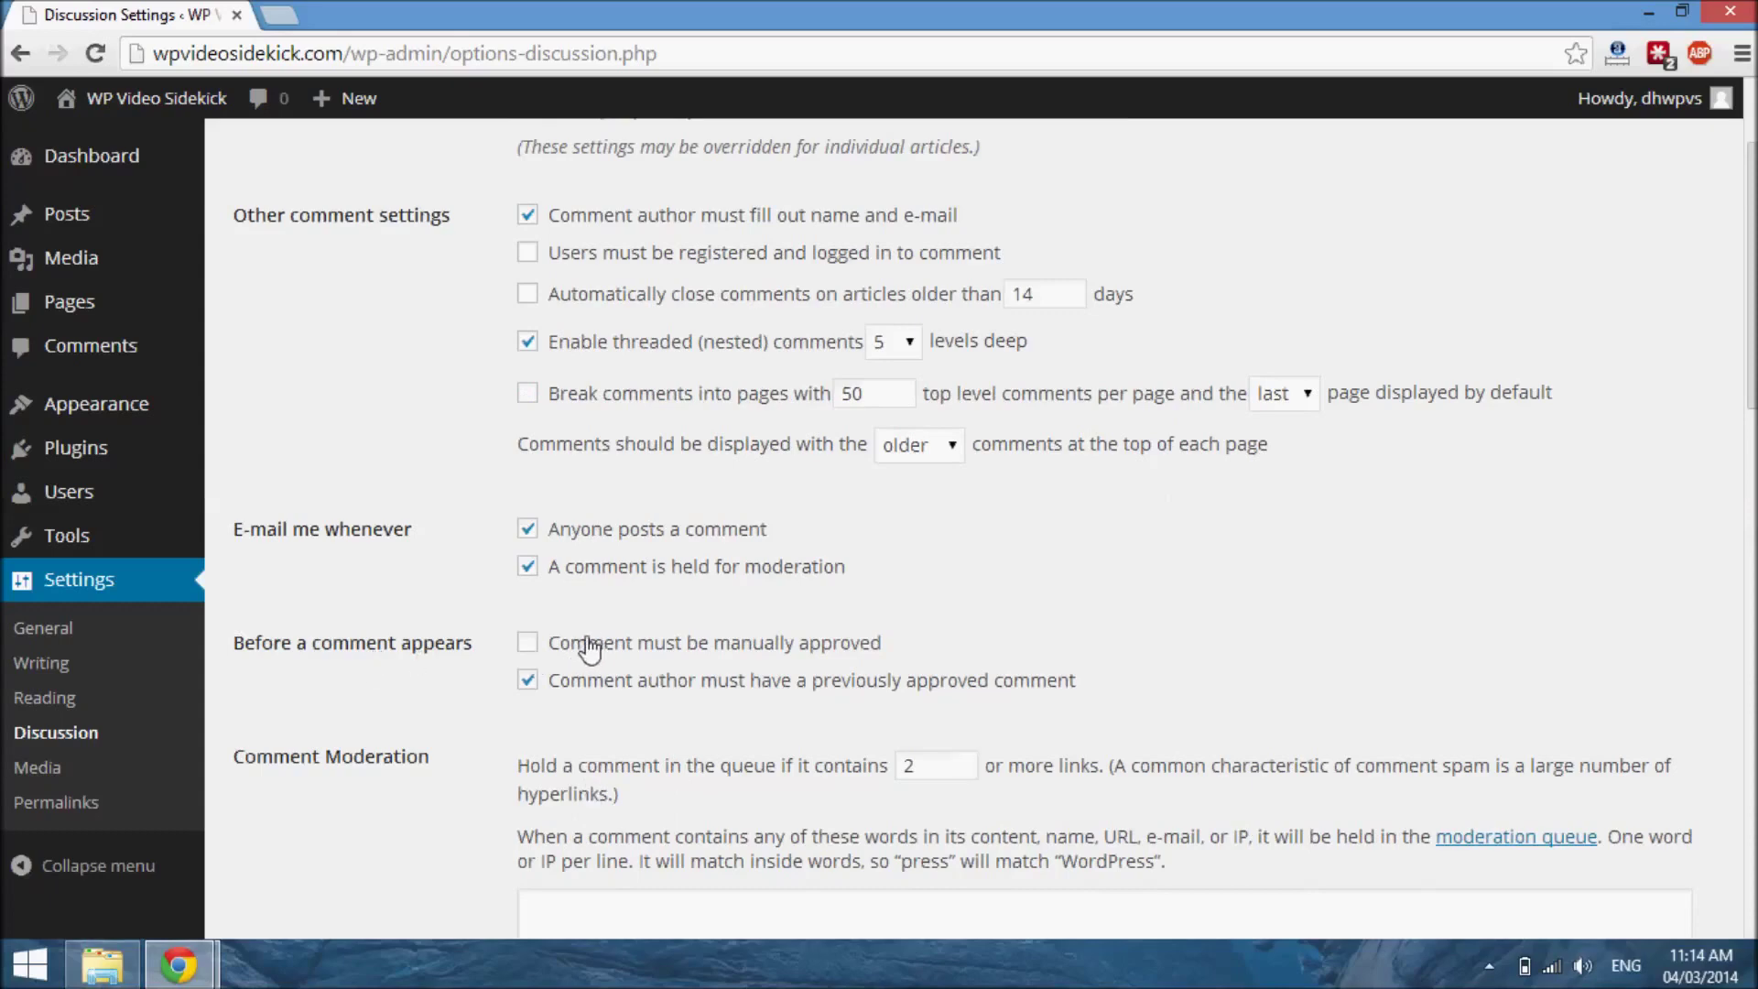
pyautogui.click(539, 646)
pyautogui.scroll(-5, 1008, 756)
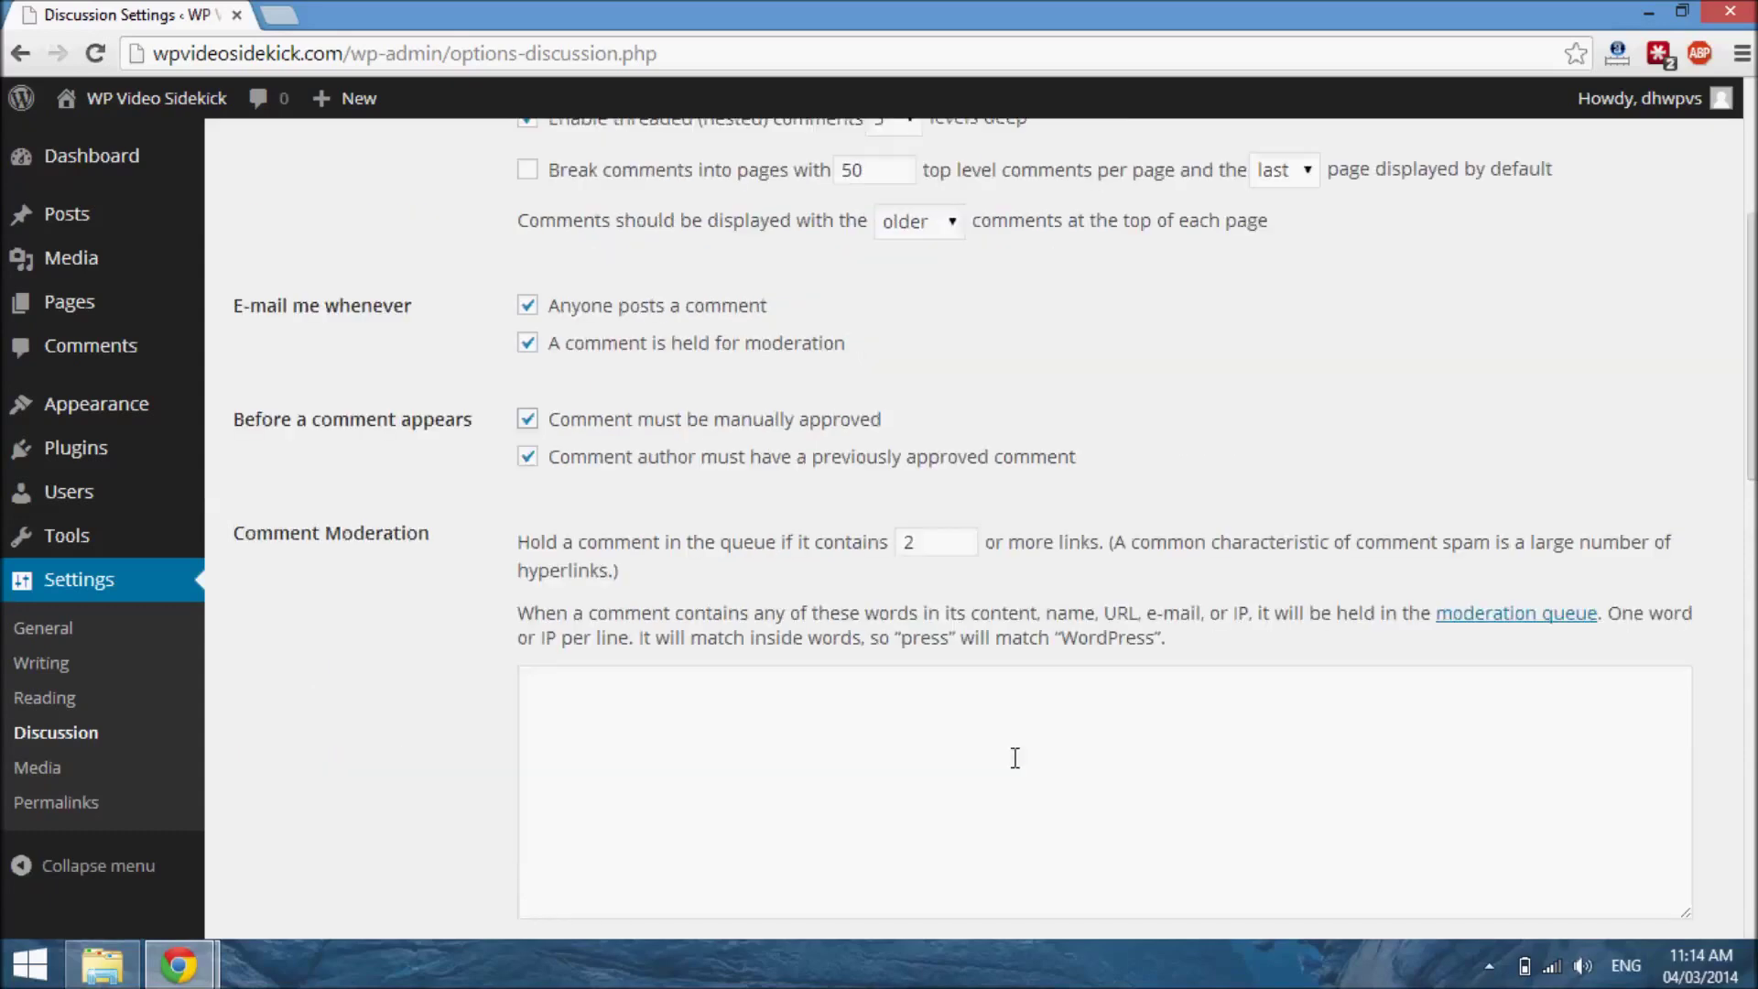
# Set Comment Moderation to hold a comment in the queue if it contains 0 or more links
pyautogui.scroll(5, 1012, 758)
pyautogui.scroll(3, 1013, 758)
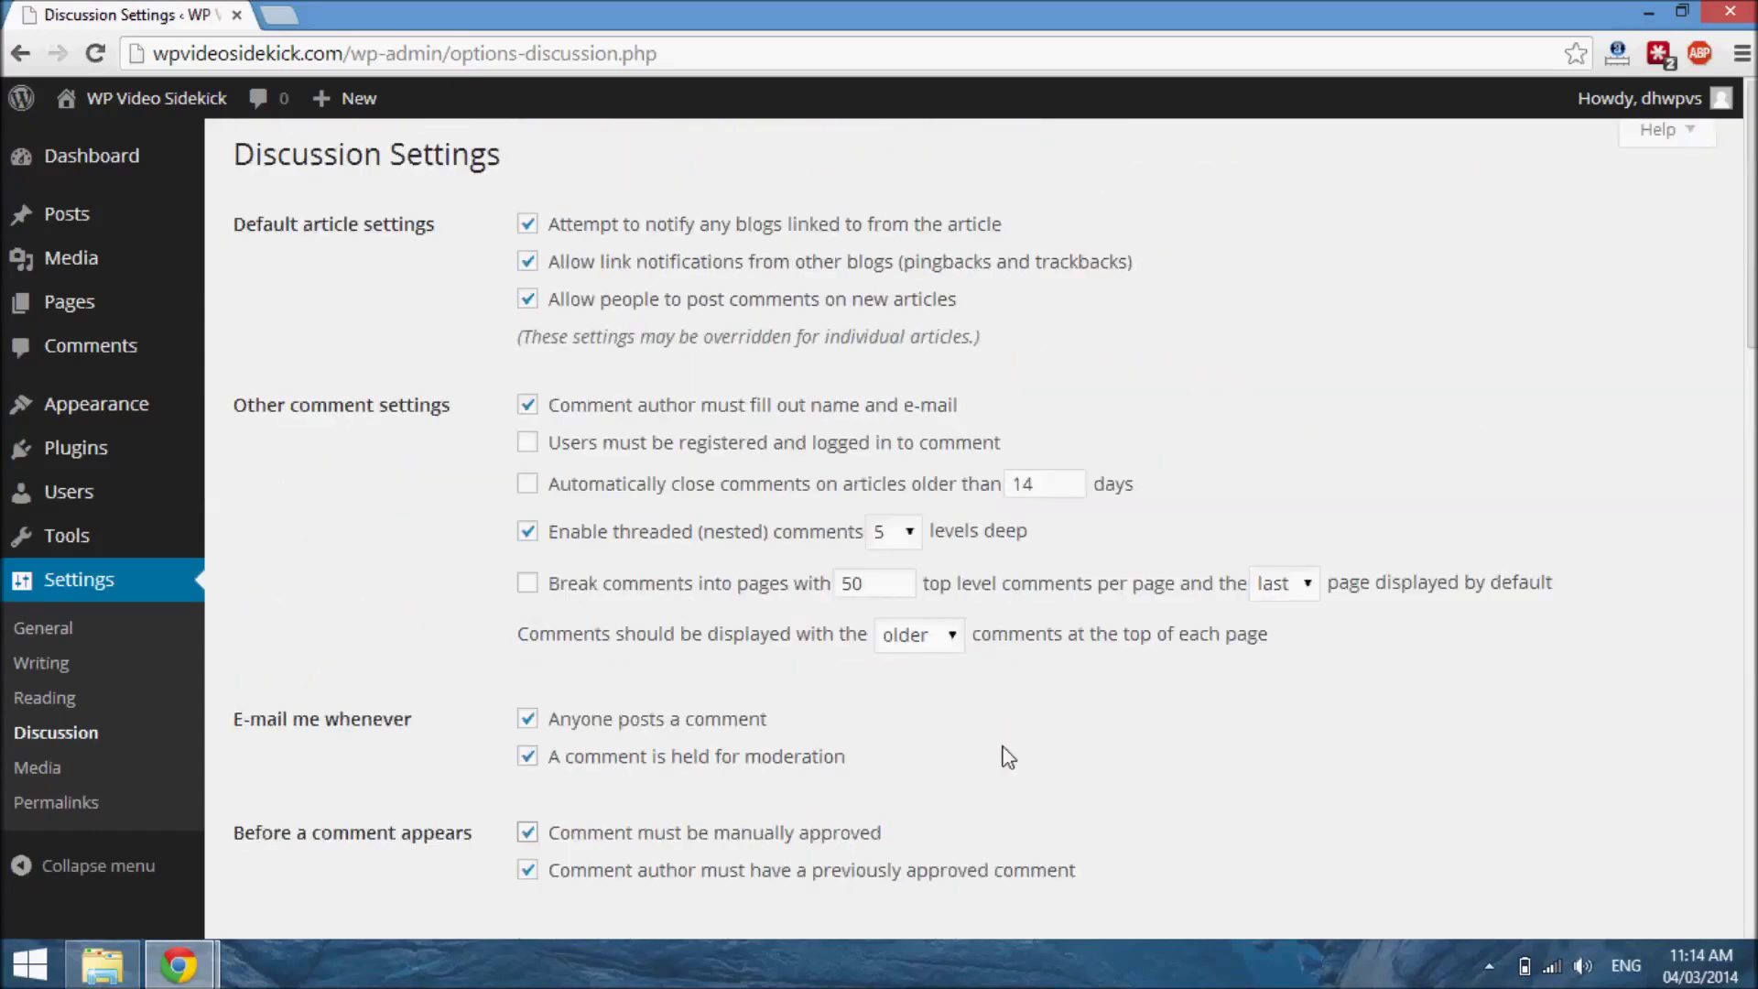
pyautogui.scroll(-5, 1007, 759)
pyautogui.scroll(-1, 1014, 758)
pyautogui.scroll(4, 1014, 757)
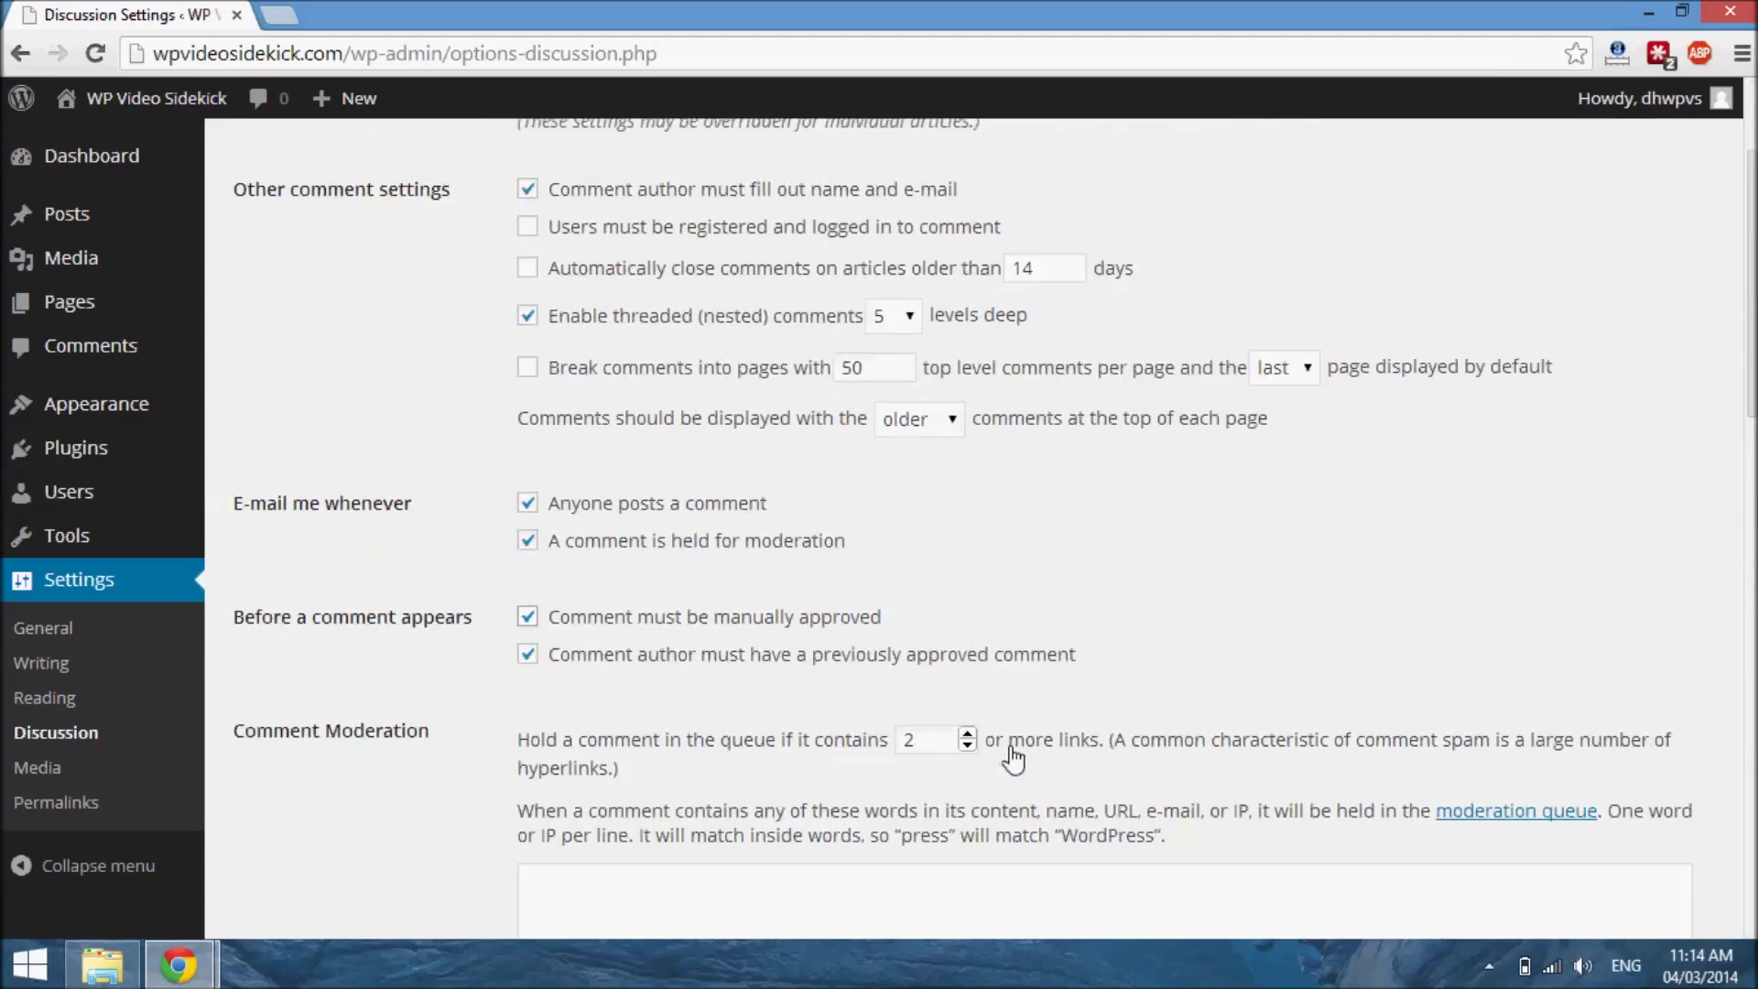
pyautogui.scroll(-2, 1013, 758)
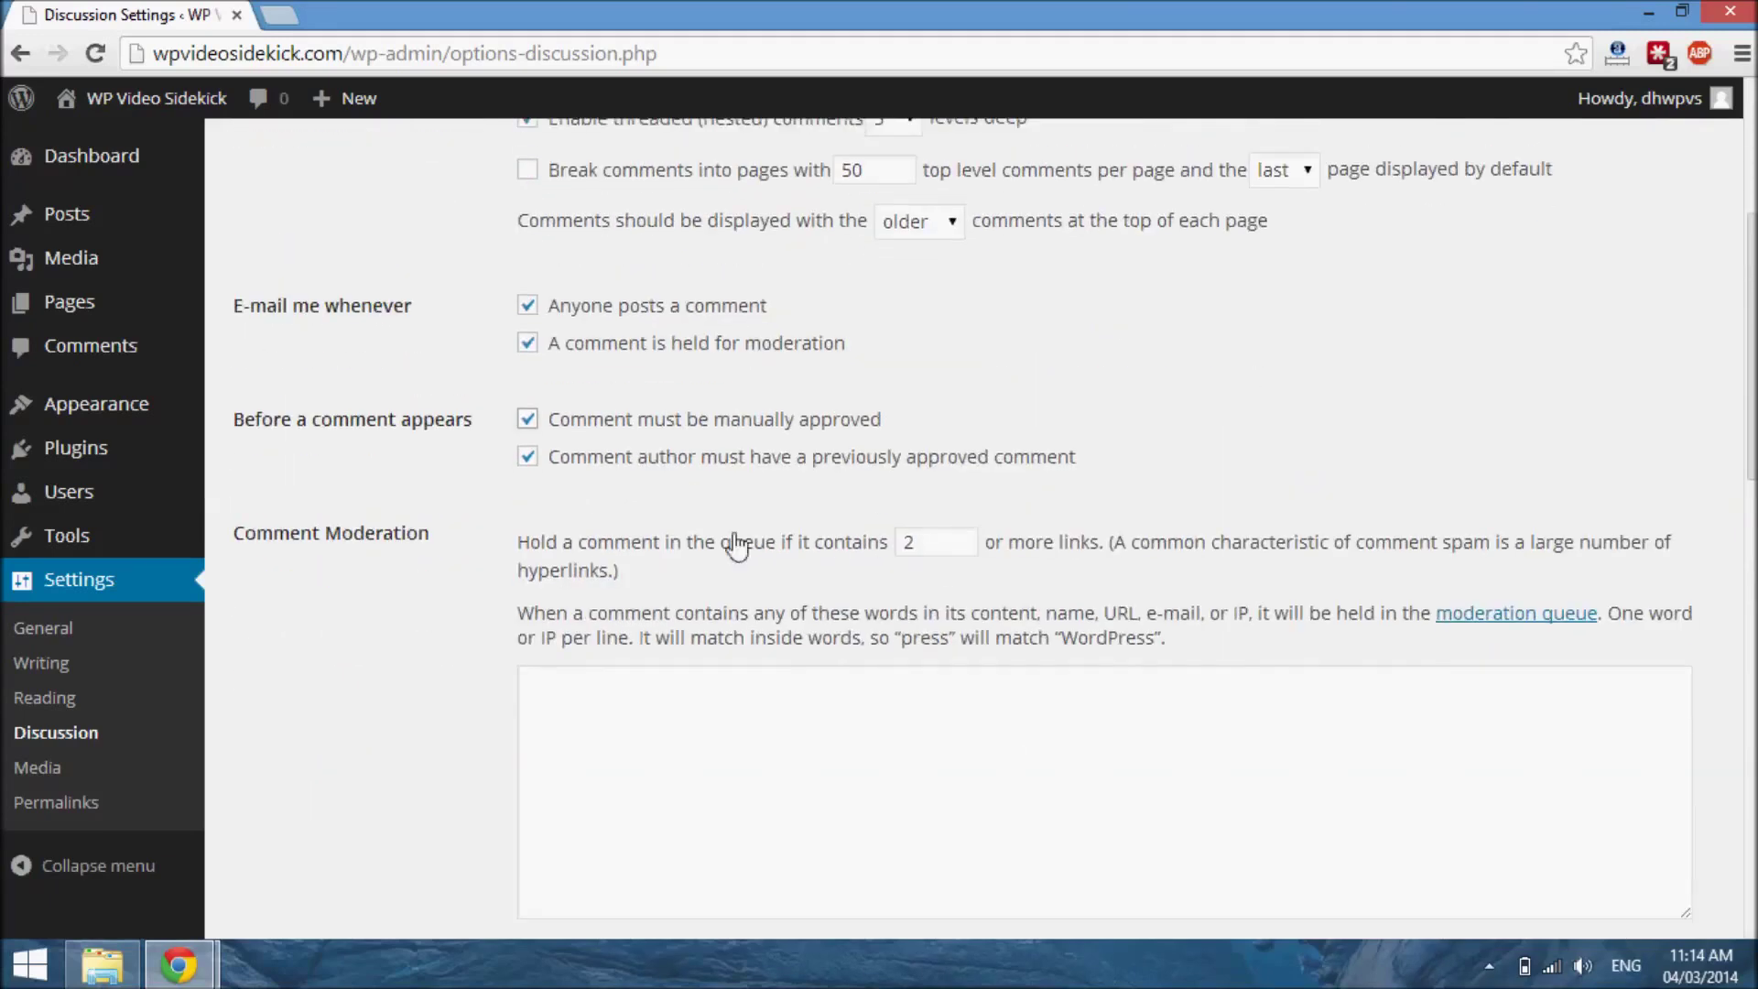
pyautogui.click(968, 548)
pyautogui.click(968, 549)
pyautogui.click(1096, 586)
# Examine the Comment Moderation word list and the Comment Blacklist section, placing the cursor in the empty blacklist field
pyautogui.scroll(-2, 1161, 655)
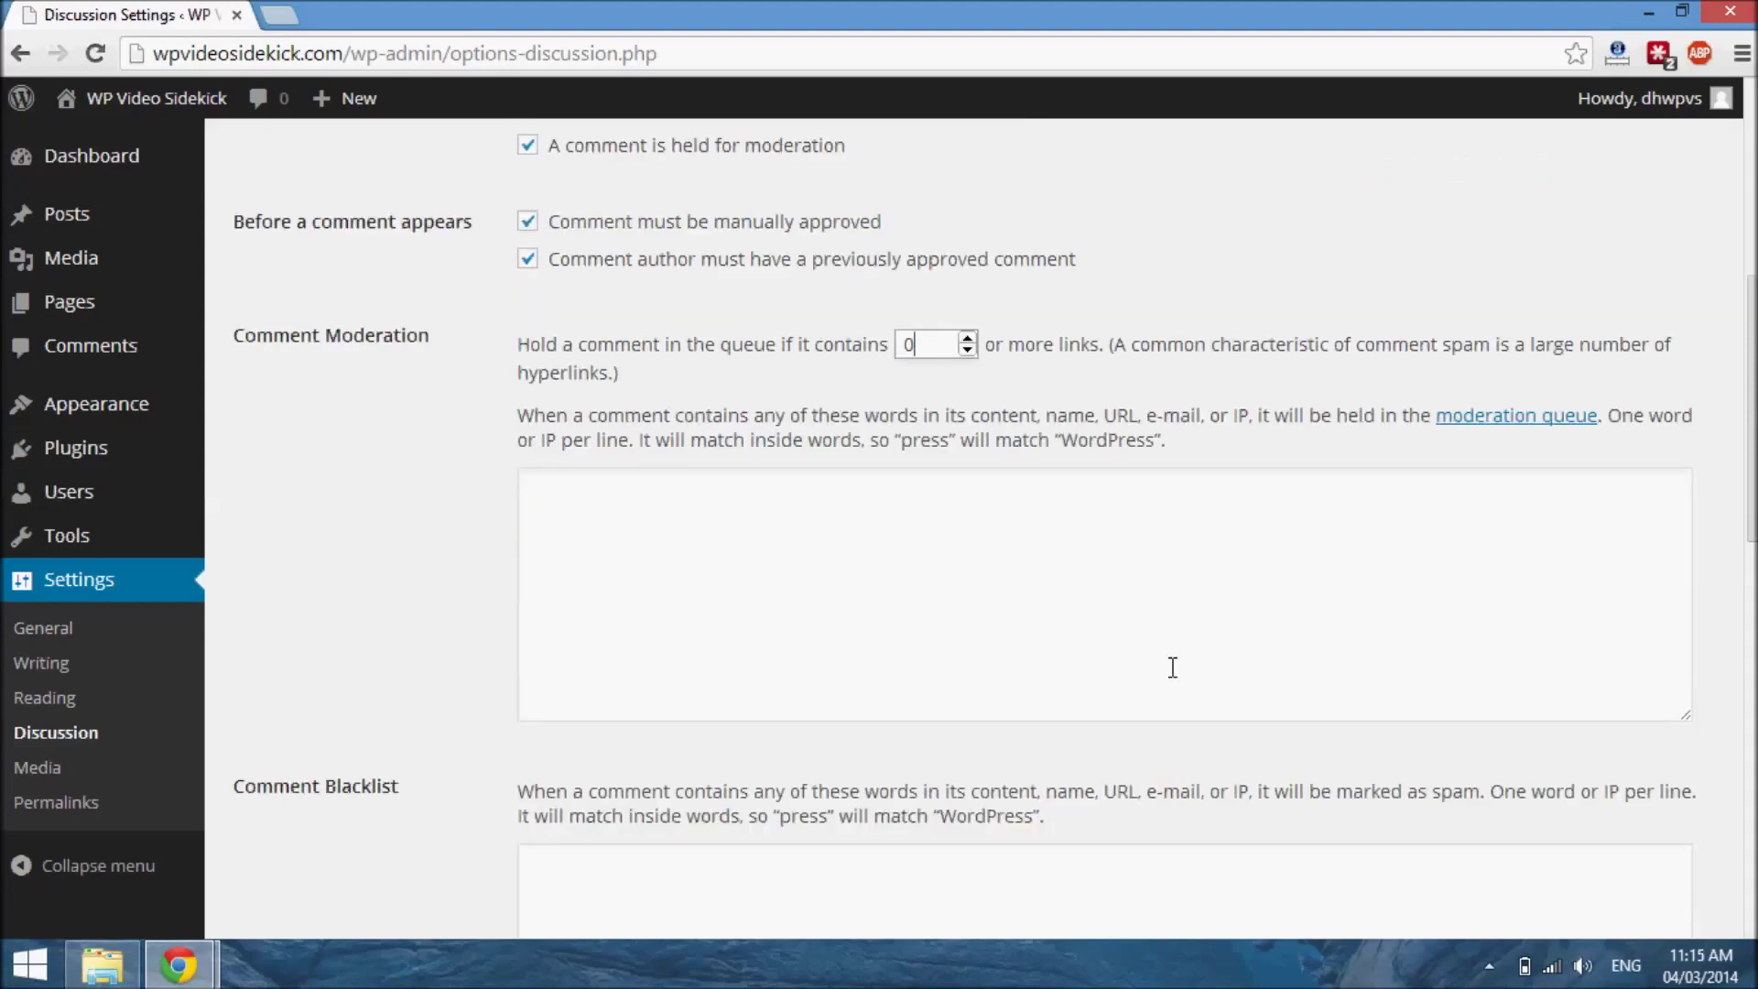
pyautogui.scroll(7, 1172, 667)
pyautogui.scroll(-10, 1172, 667)
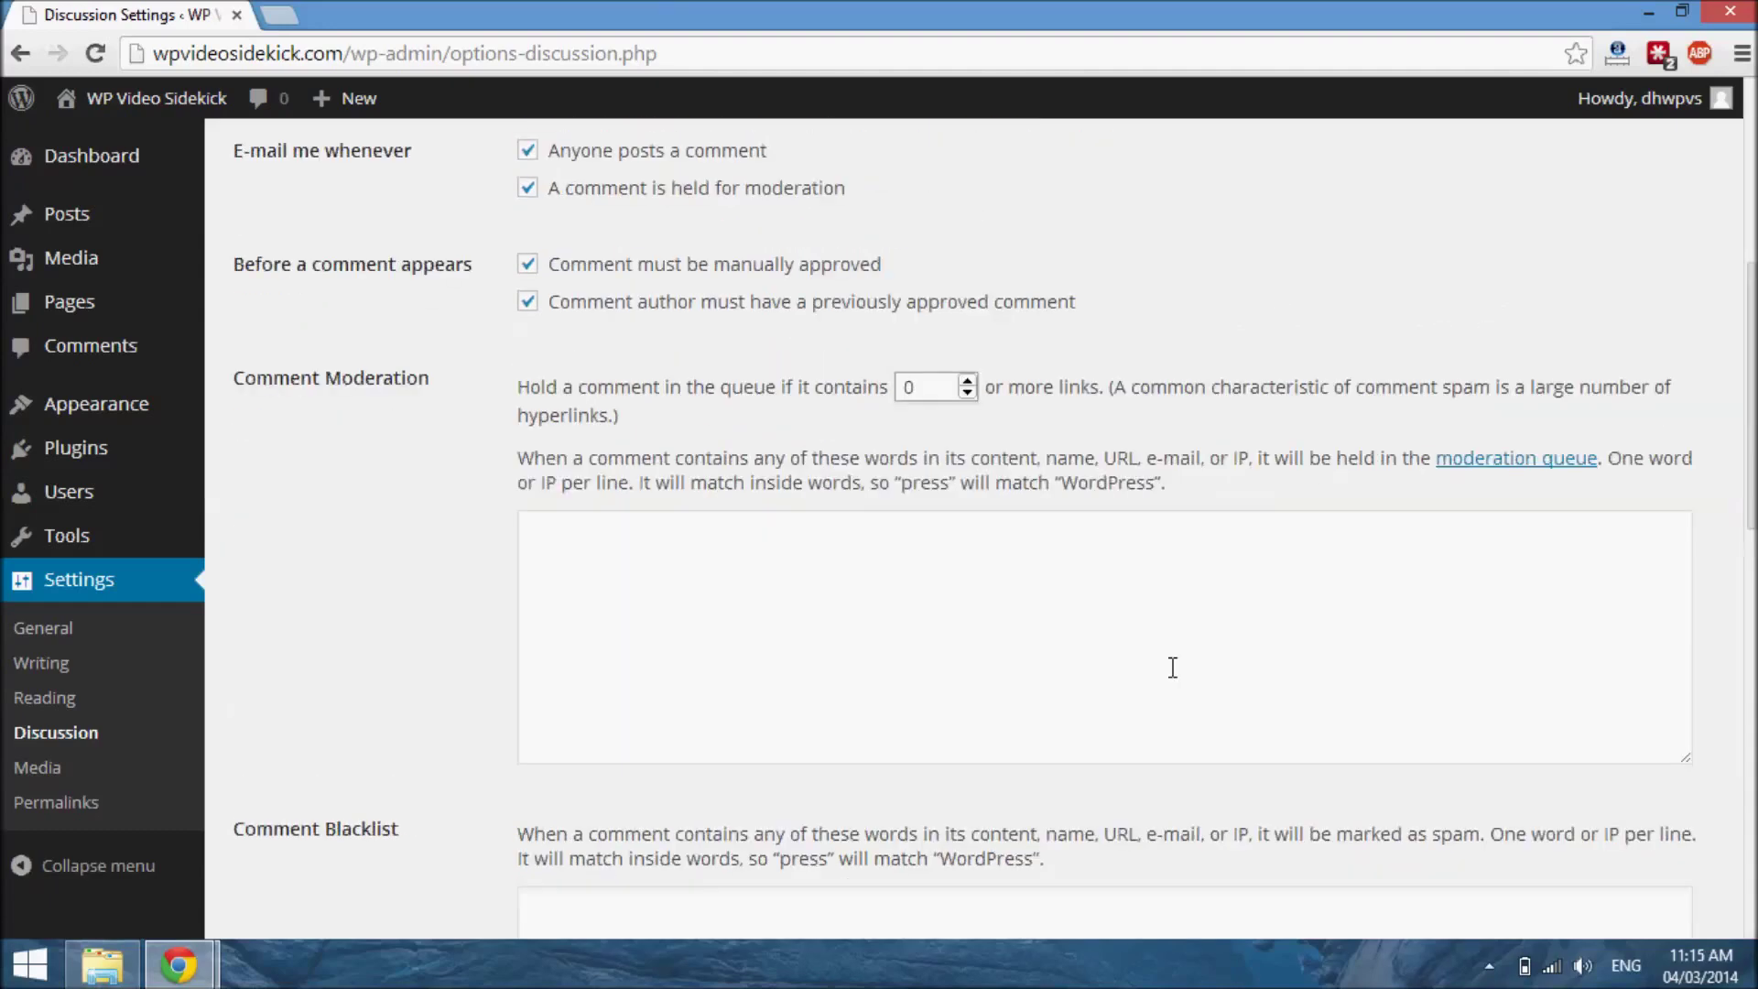
pyautogui.scroll(5, 1172, 668)
pyautogui.scroll(-5, 1172, 668)
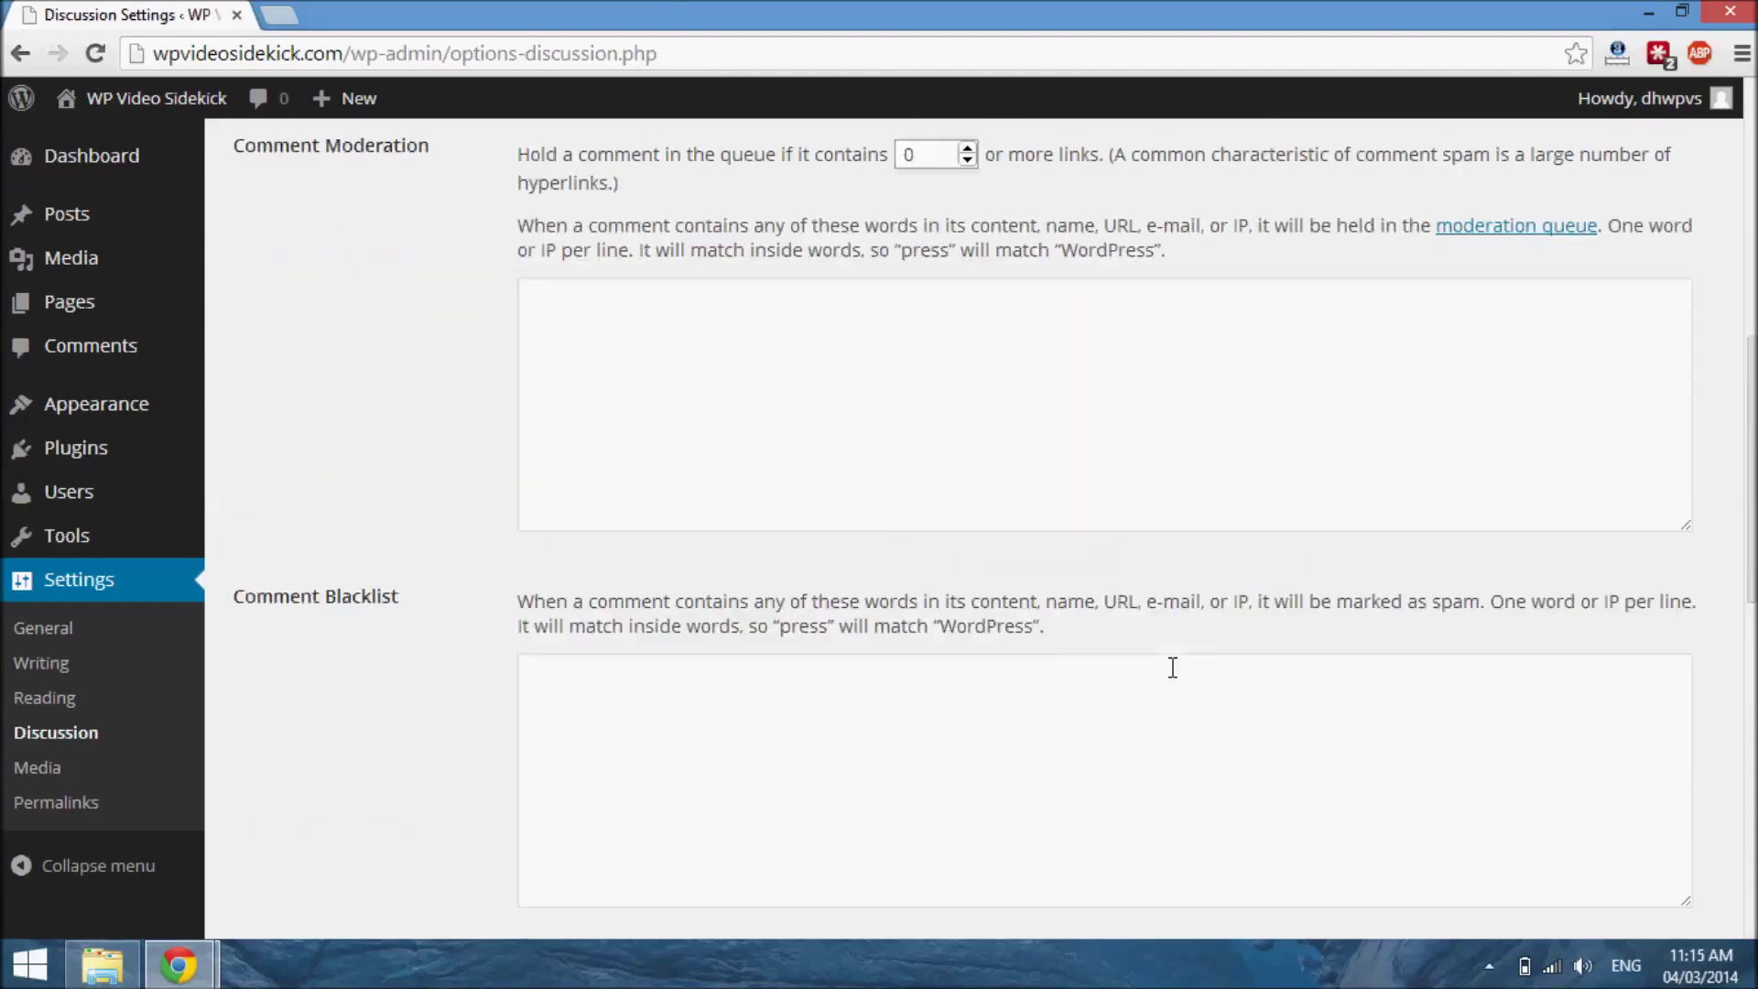
pyautogui.scroll(-1, 1172, 667)
pyautogui.scroll(-1, 1172, 668)
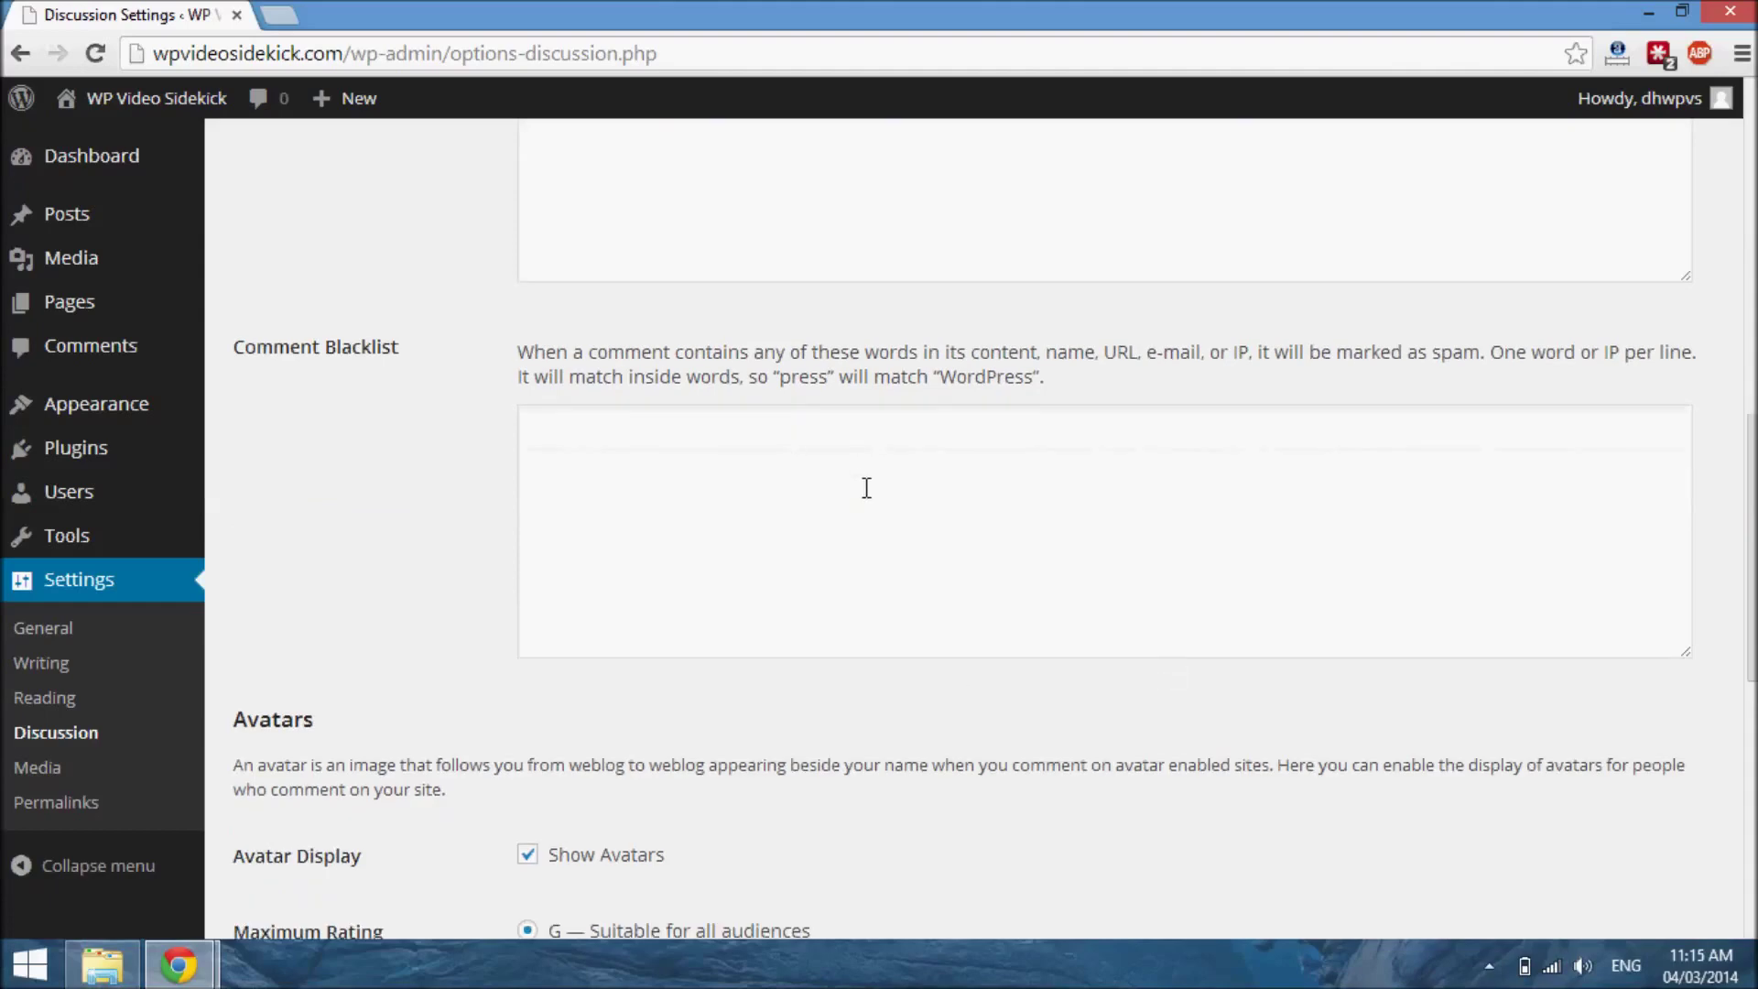
pyautogui.scroll(-2, 866, 487)
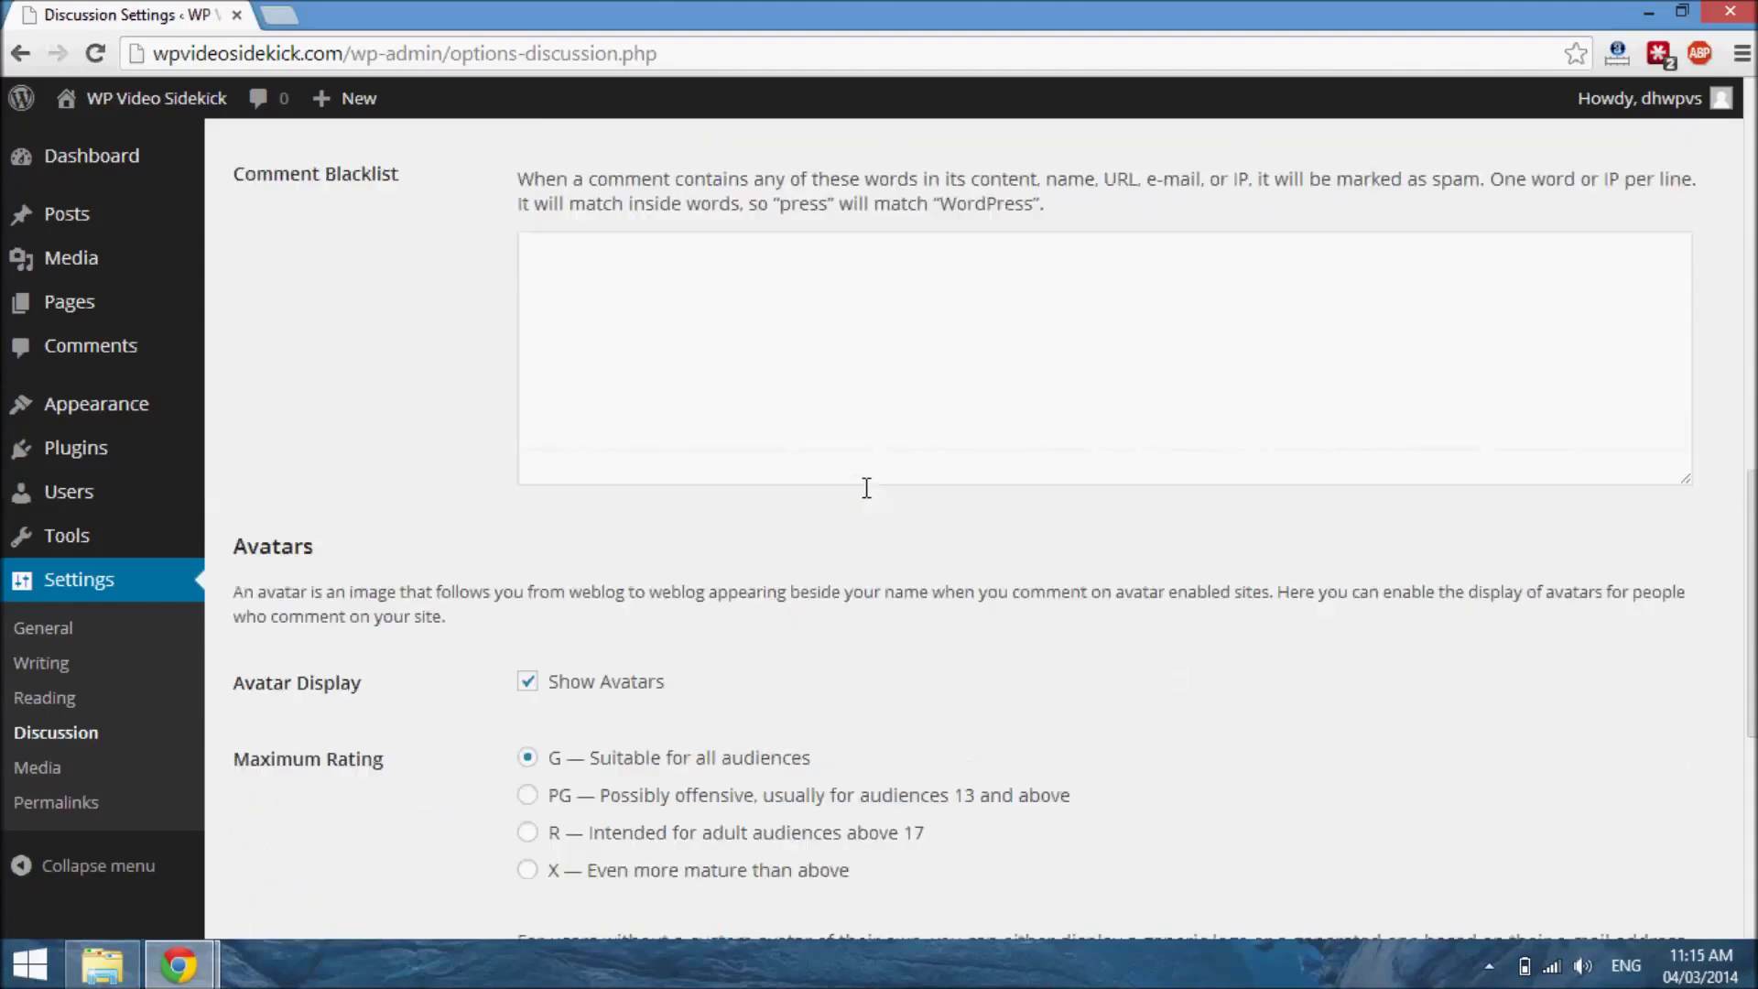
pyautogui.scroll(2, 866, 487)
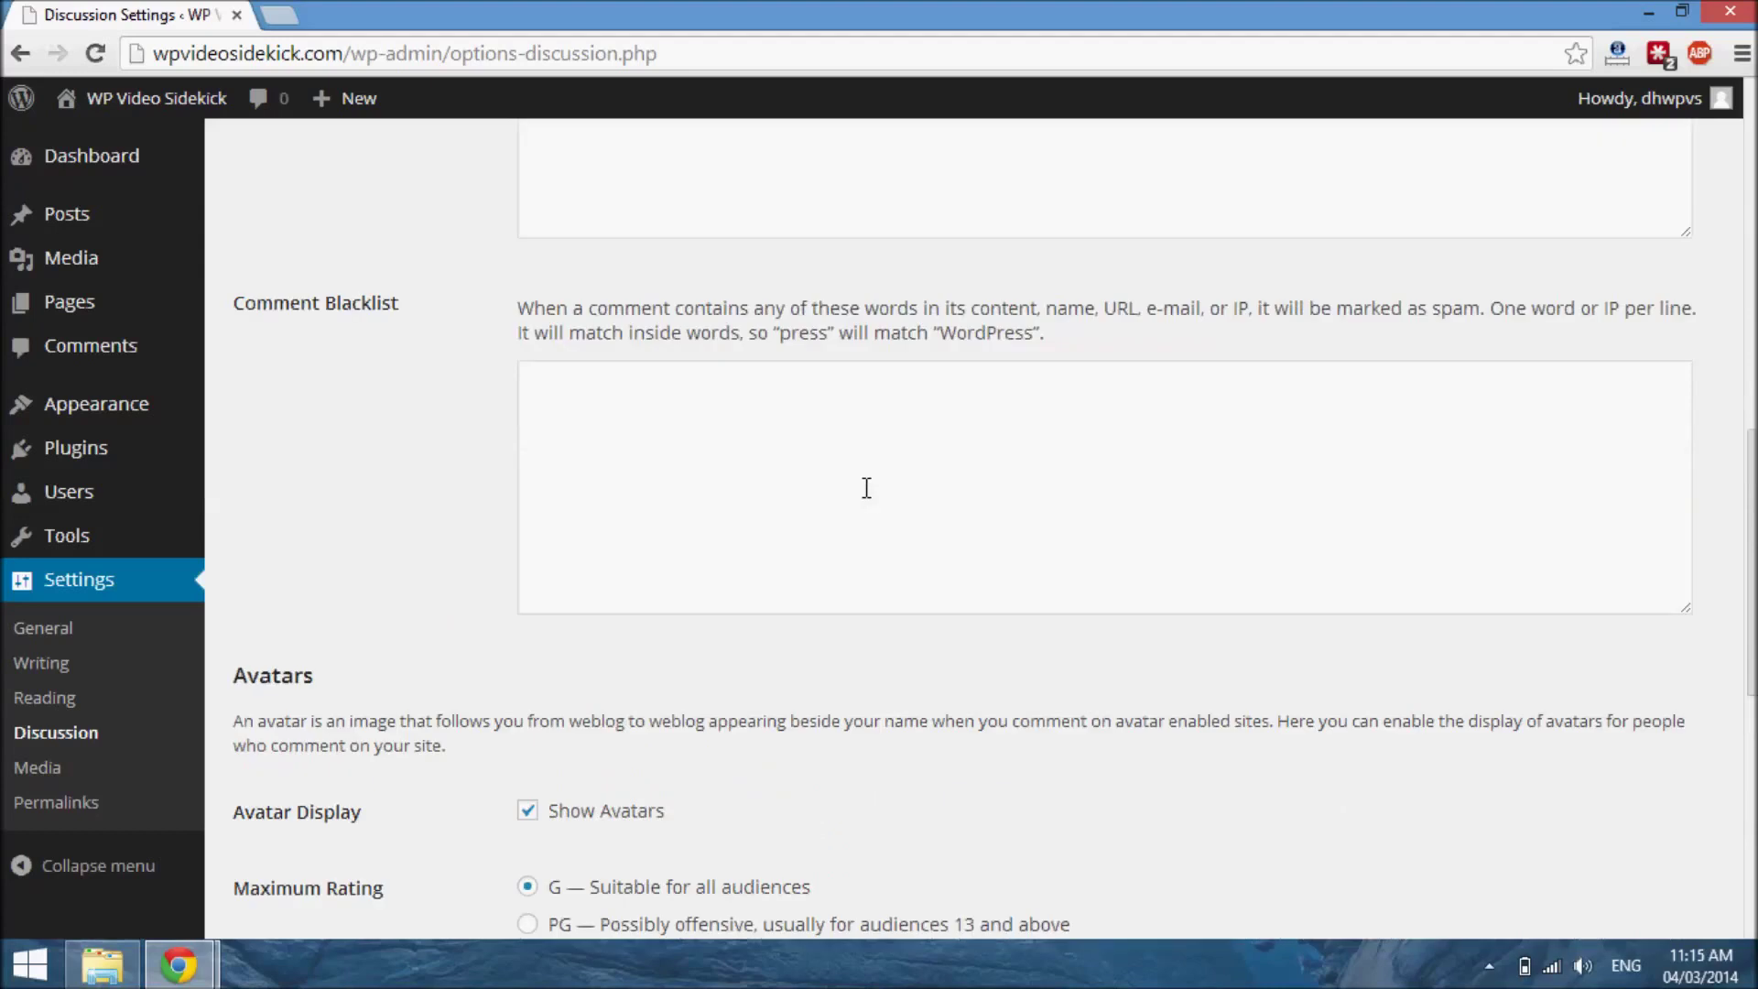
pyautogui.click(675, 437)
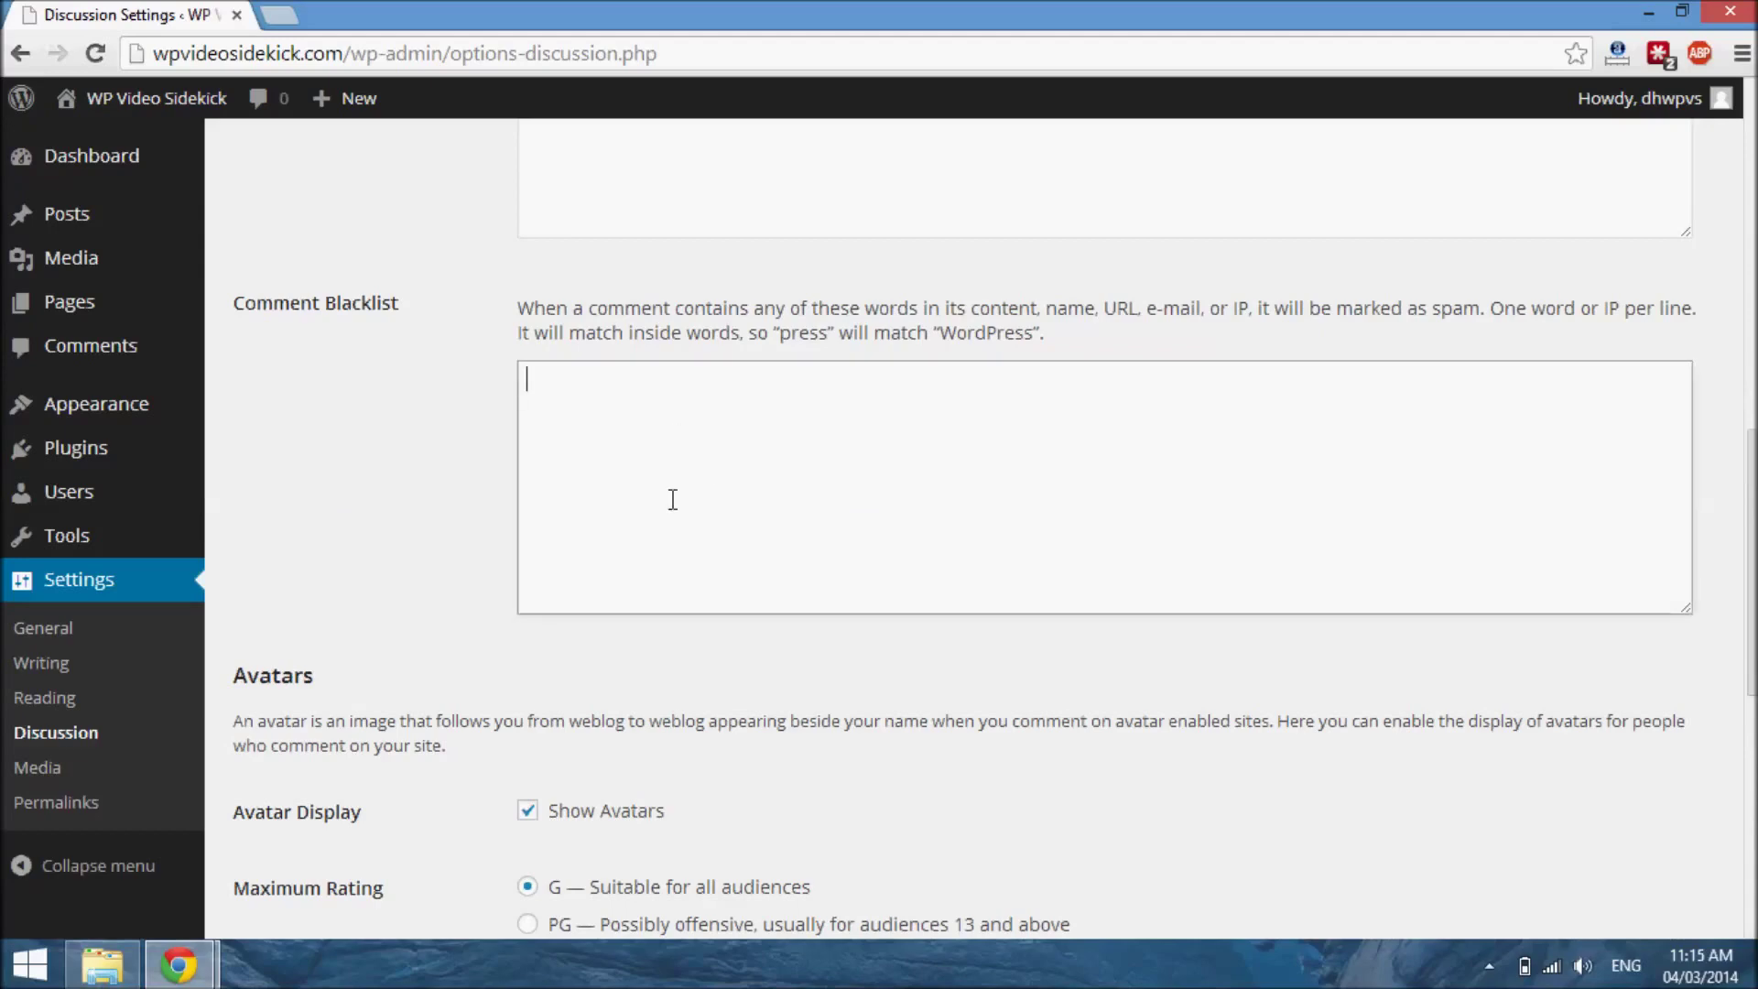
# Examine the avatar display, maximum rating and default avatar options, and open the Media settings
pyautogui.scroll(-3, 665, 745)
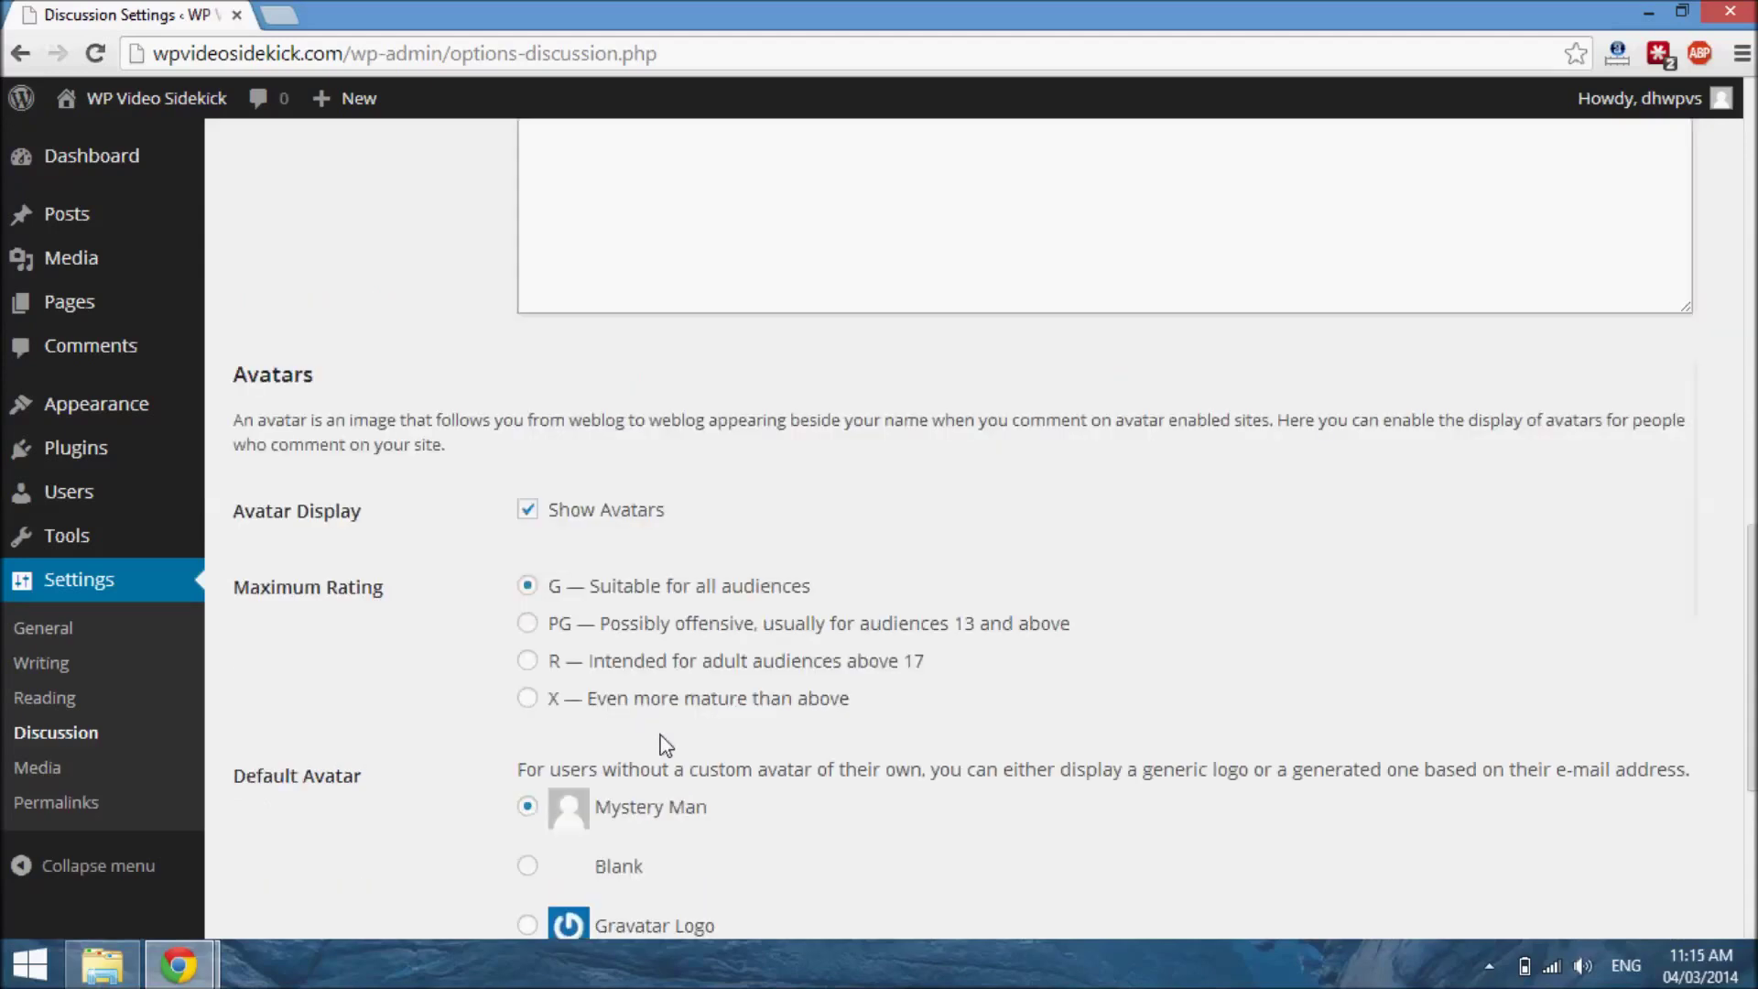
pyautogui.scroll(-2, 666, 745)
pyautogui.scroll(2, 673, 742)
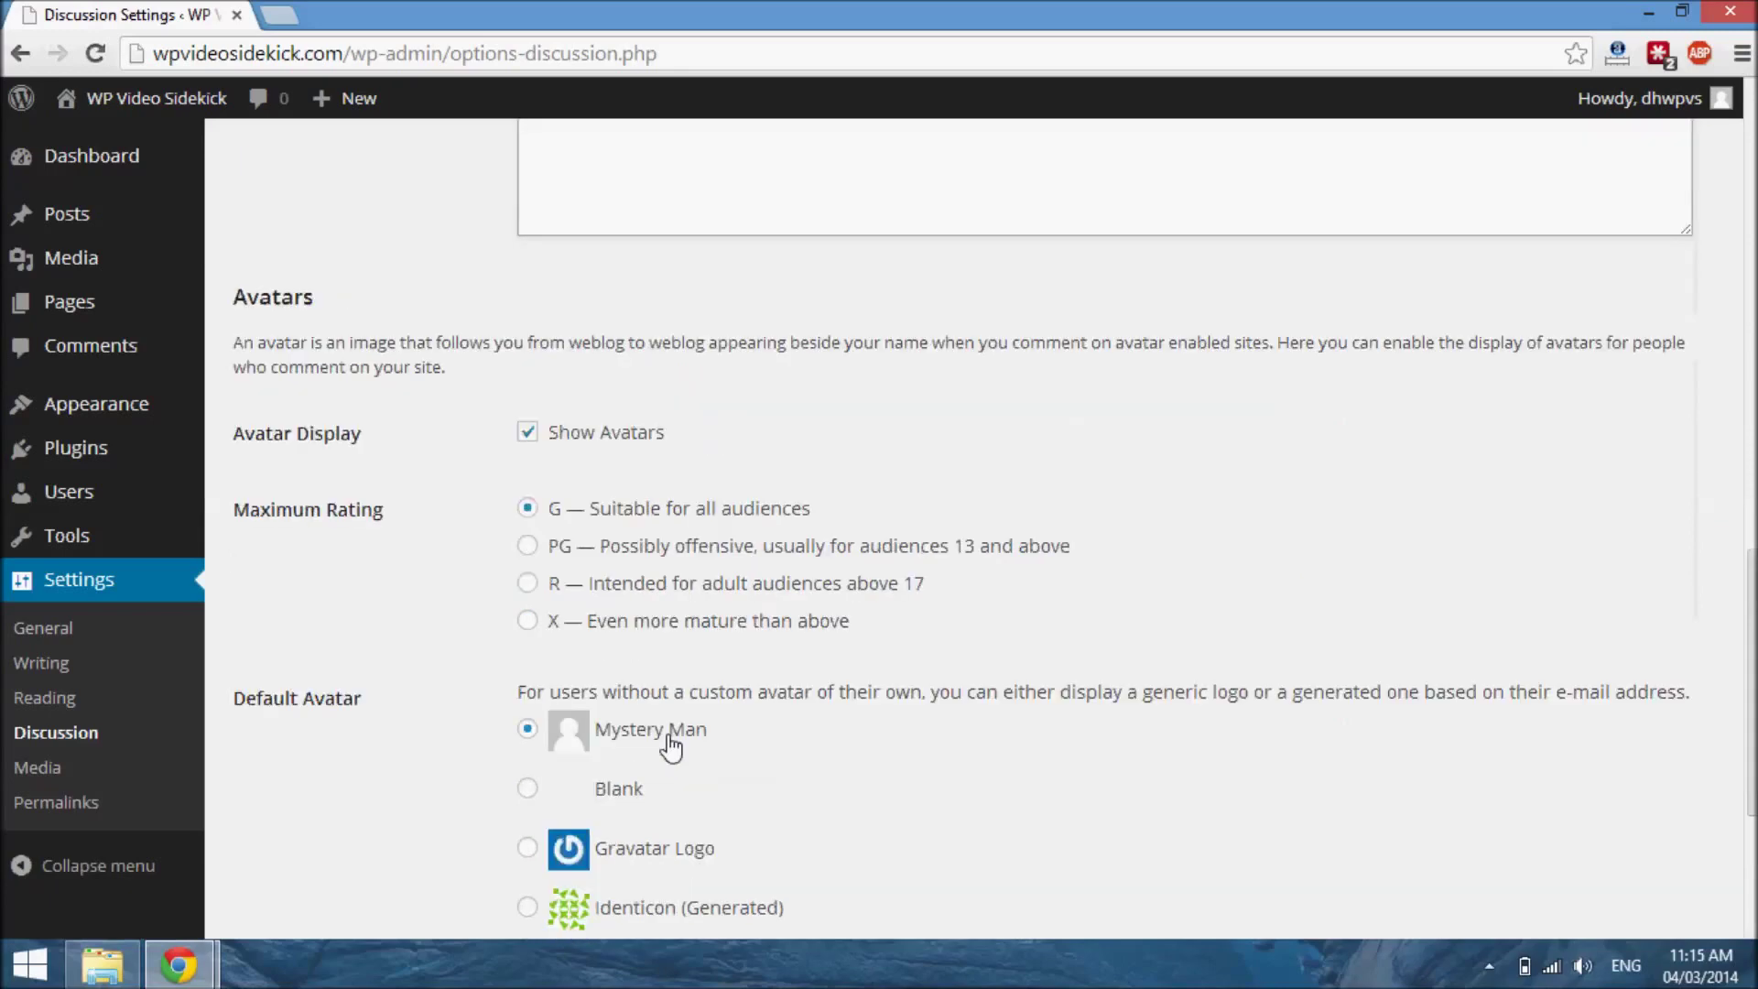
pyautogui.scroll(-1, 665, 744)
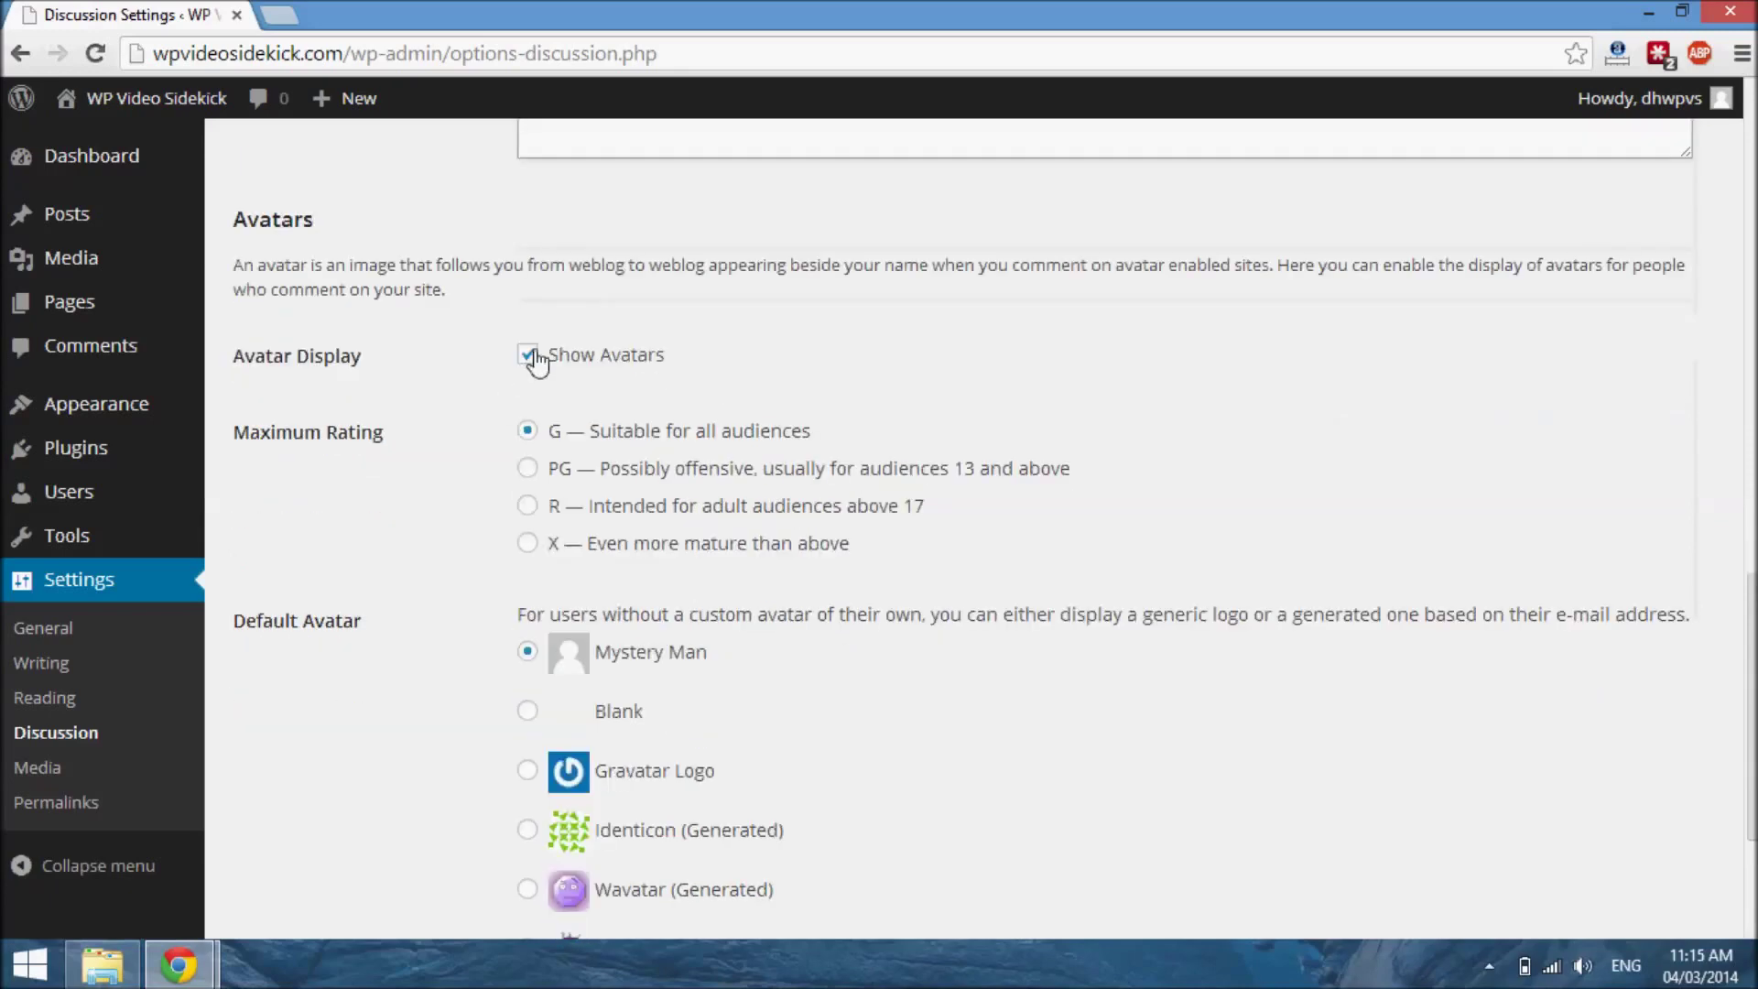
pyautogui.scroll(-3, 472, 671)
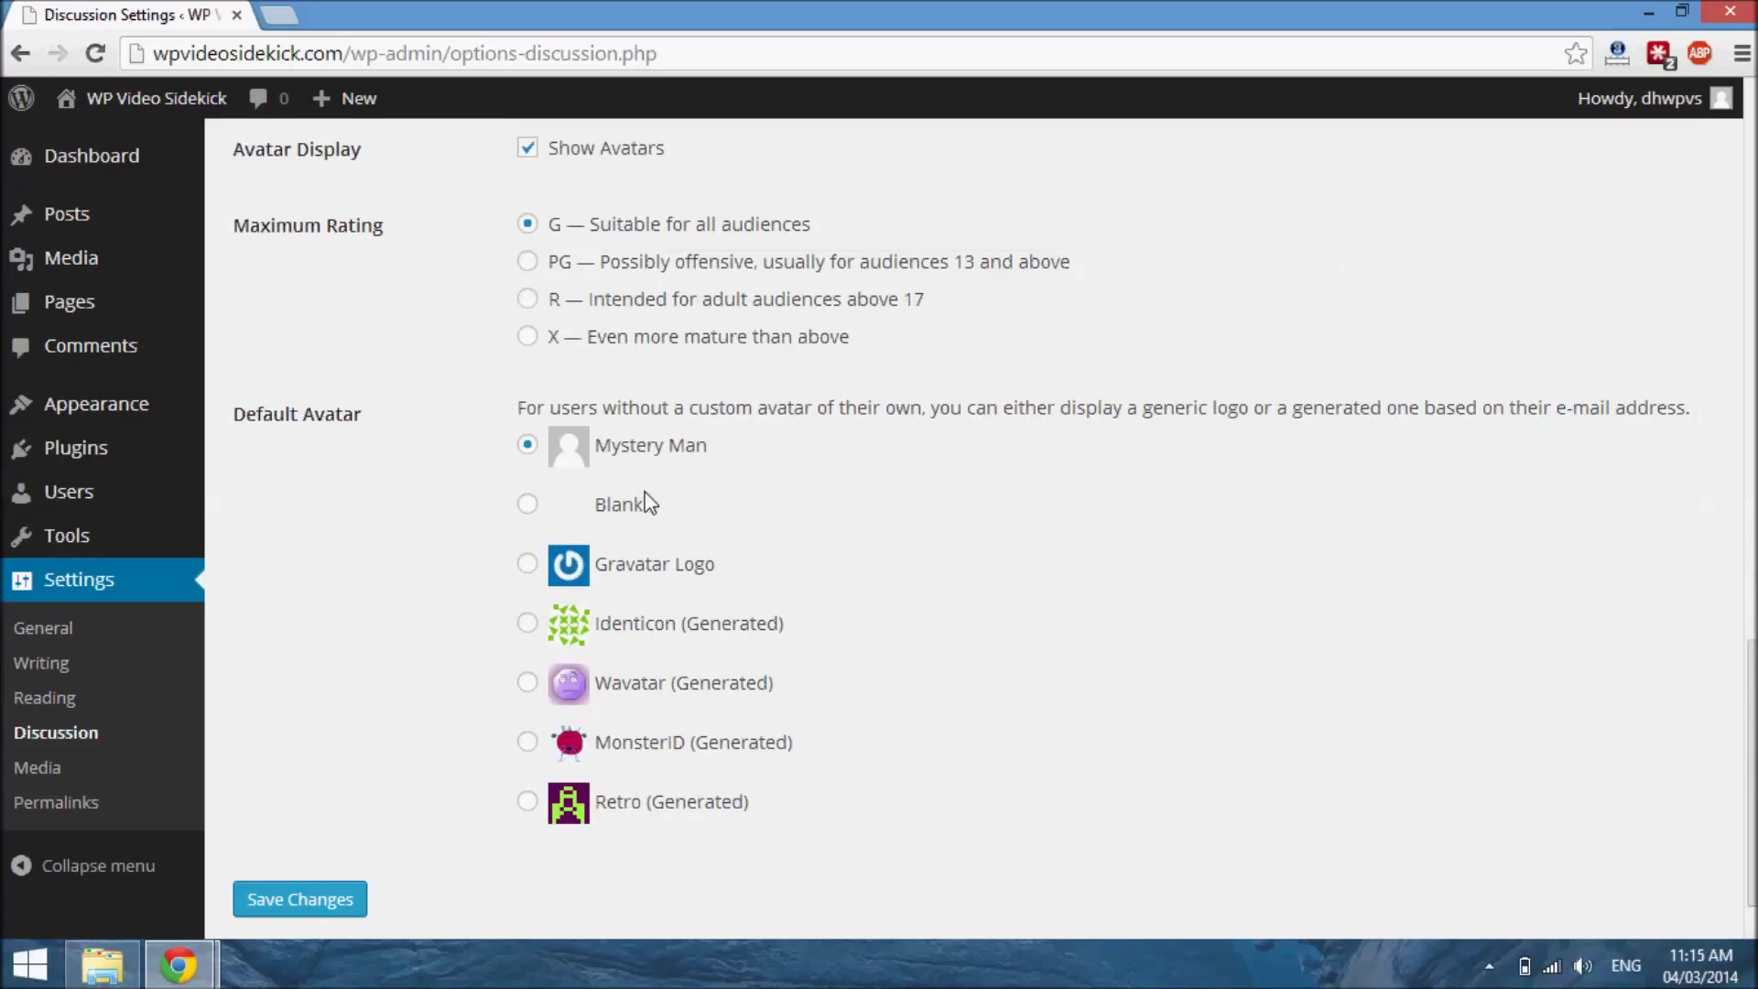
pyautogui.scroll(-1, 652, 502)
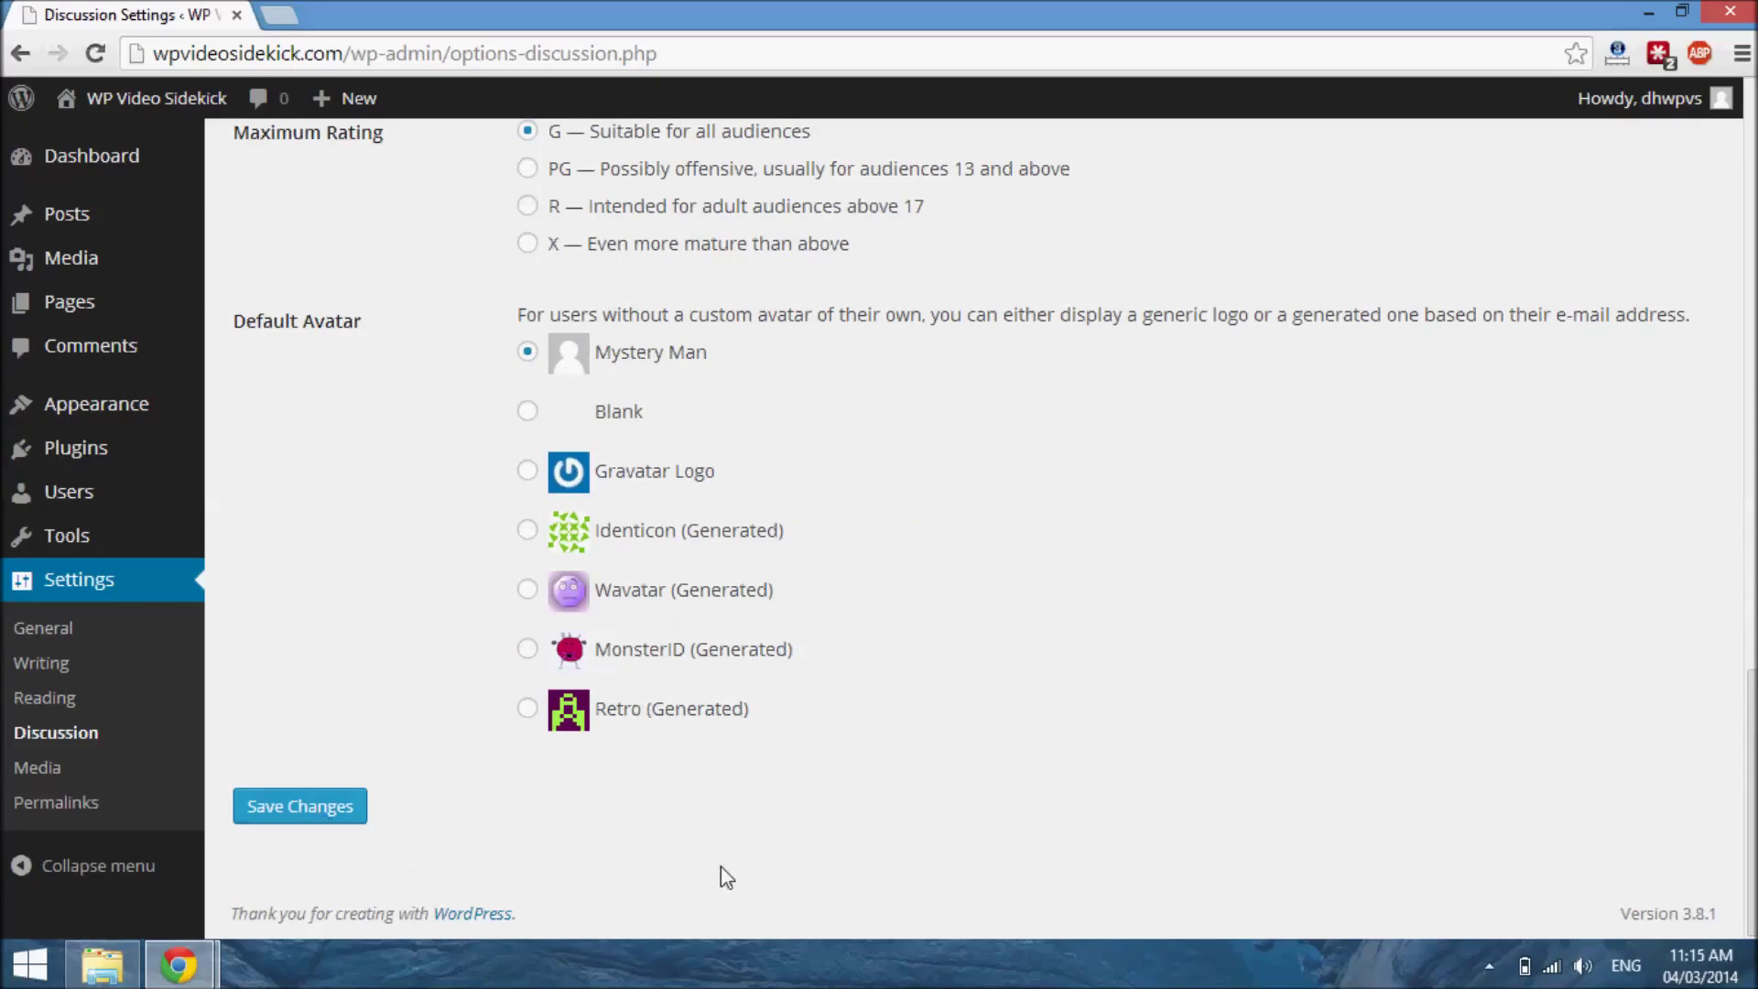
pyautogui.click(51, 771)
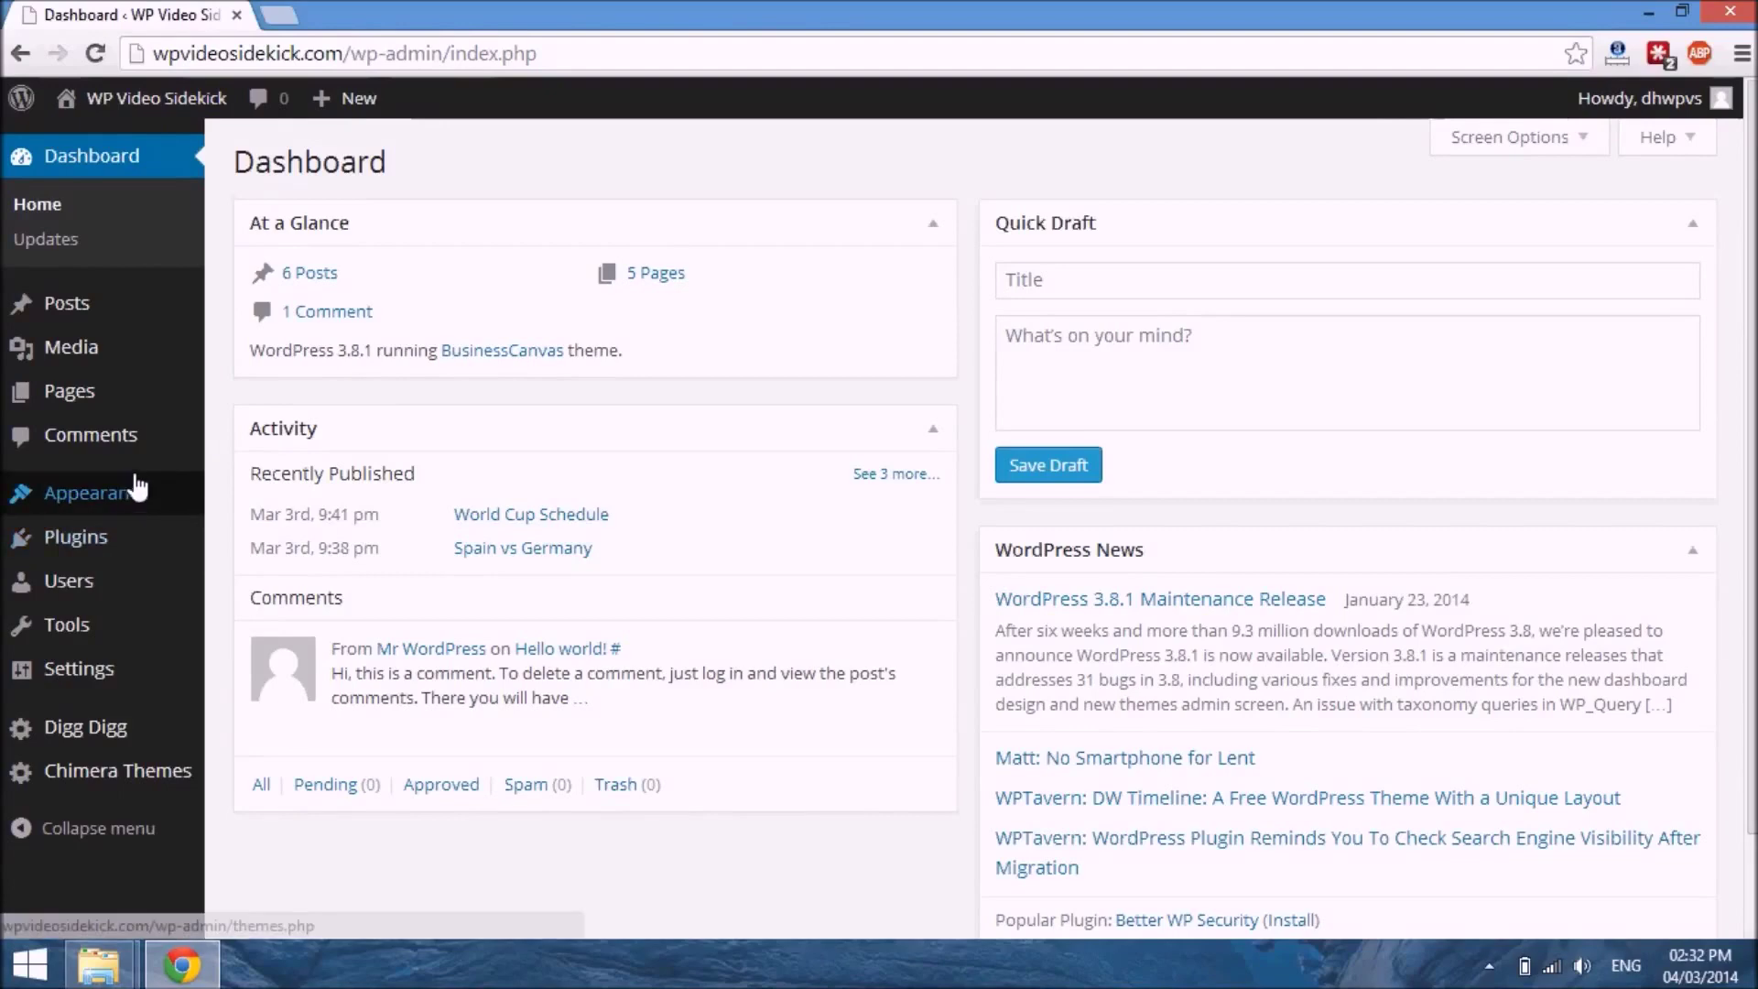
# Open the page for adding new plugins and switch to installing one from an uploaded .zip file
pyautogui.moveTo(137, 488)
pyautogui.moveTo(108, 537)
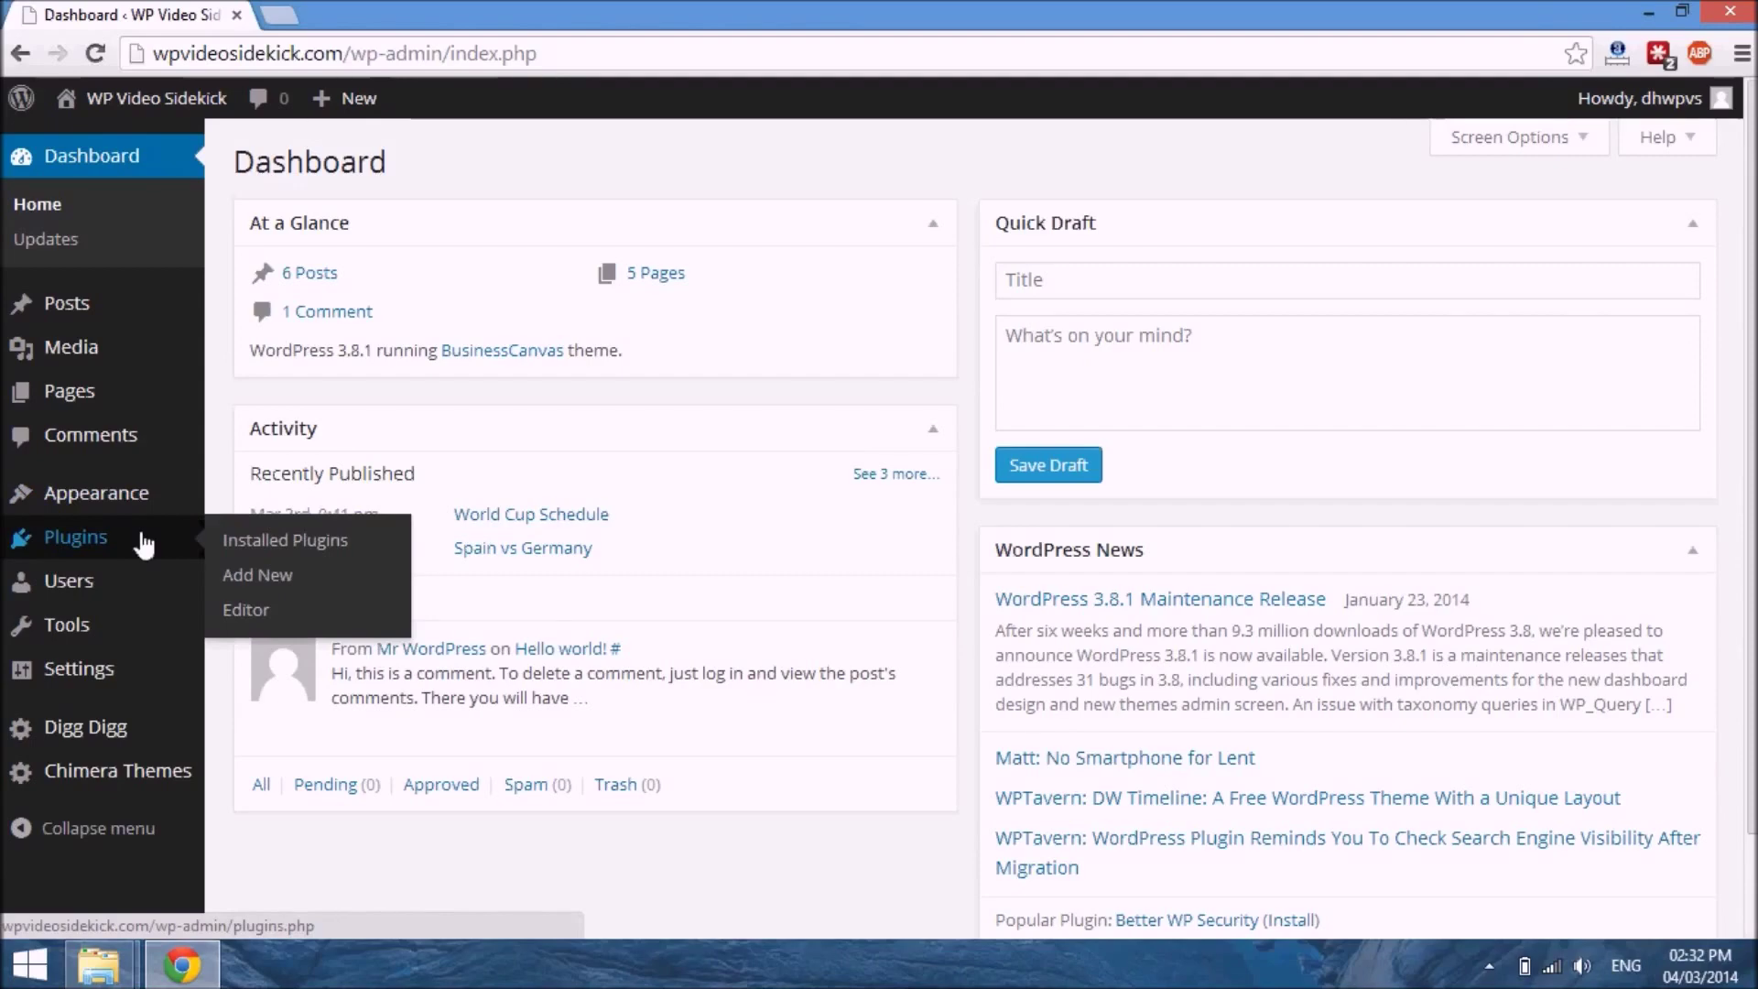
pyautogui.click(241, 577)
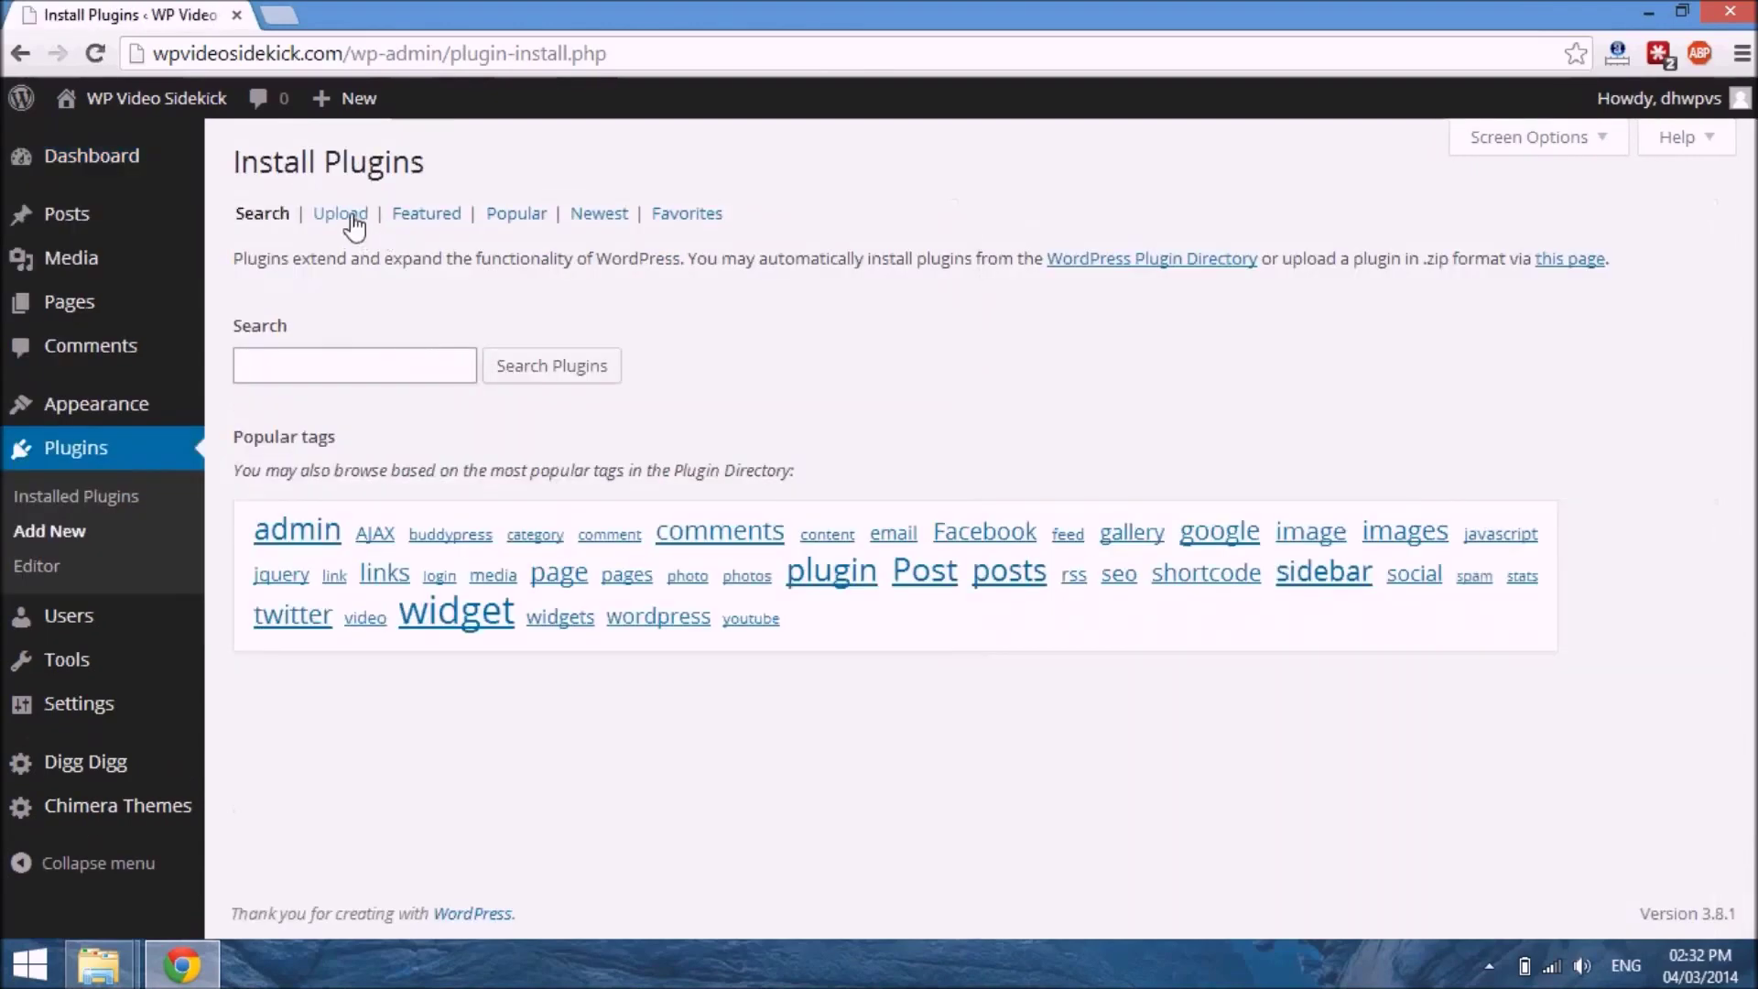
pyautogui.click(350, 215)
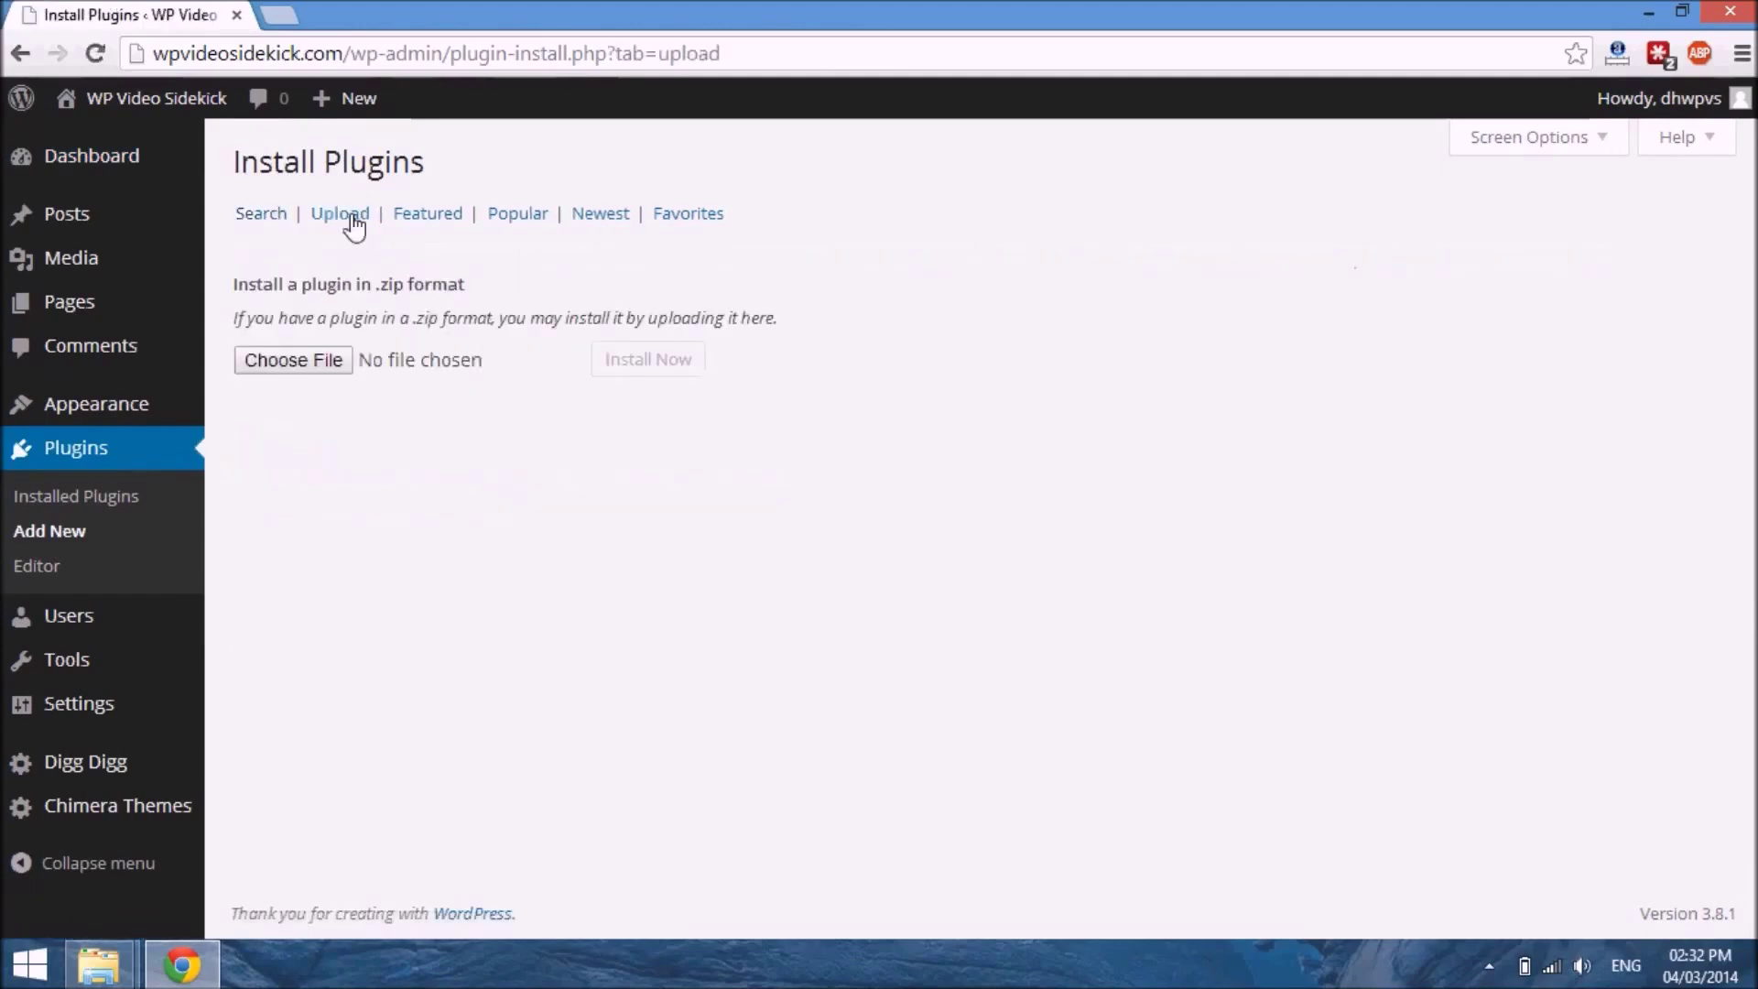
# Choose the wpoptins.3.0.1 zip file from the Desktop as the plugin to upload
pyautogui.click(295, 362)
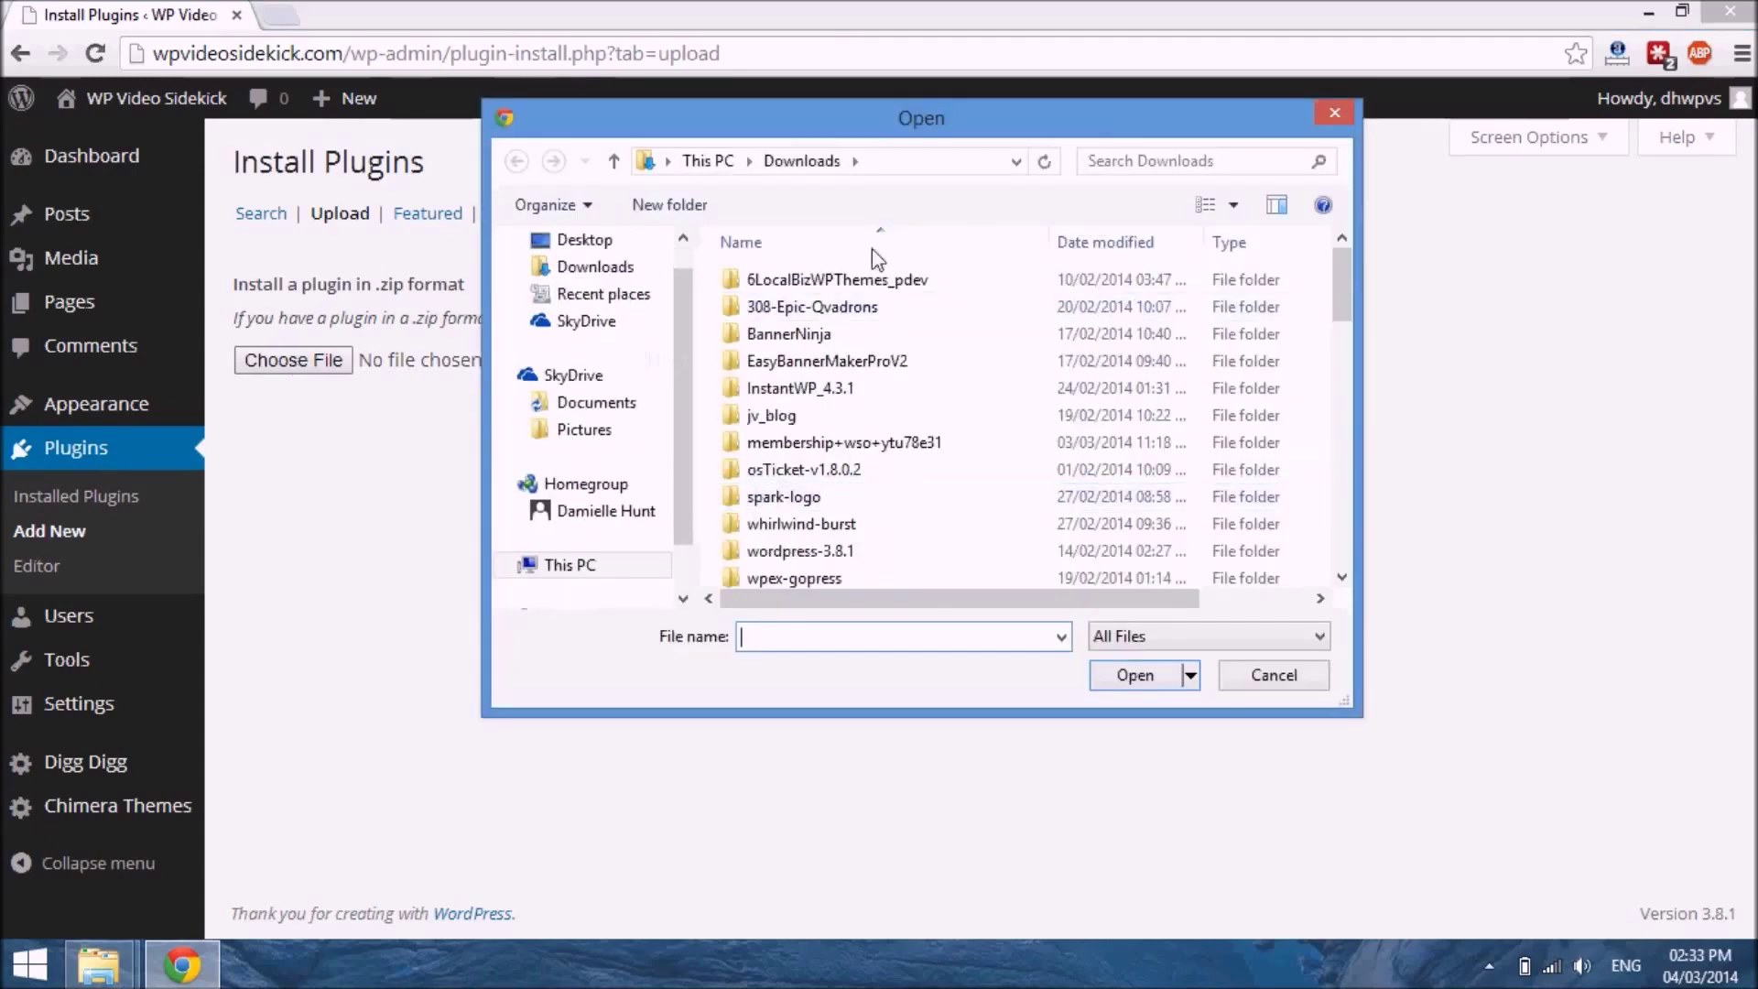
pyautogui.click(577, 240)
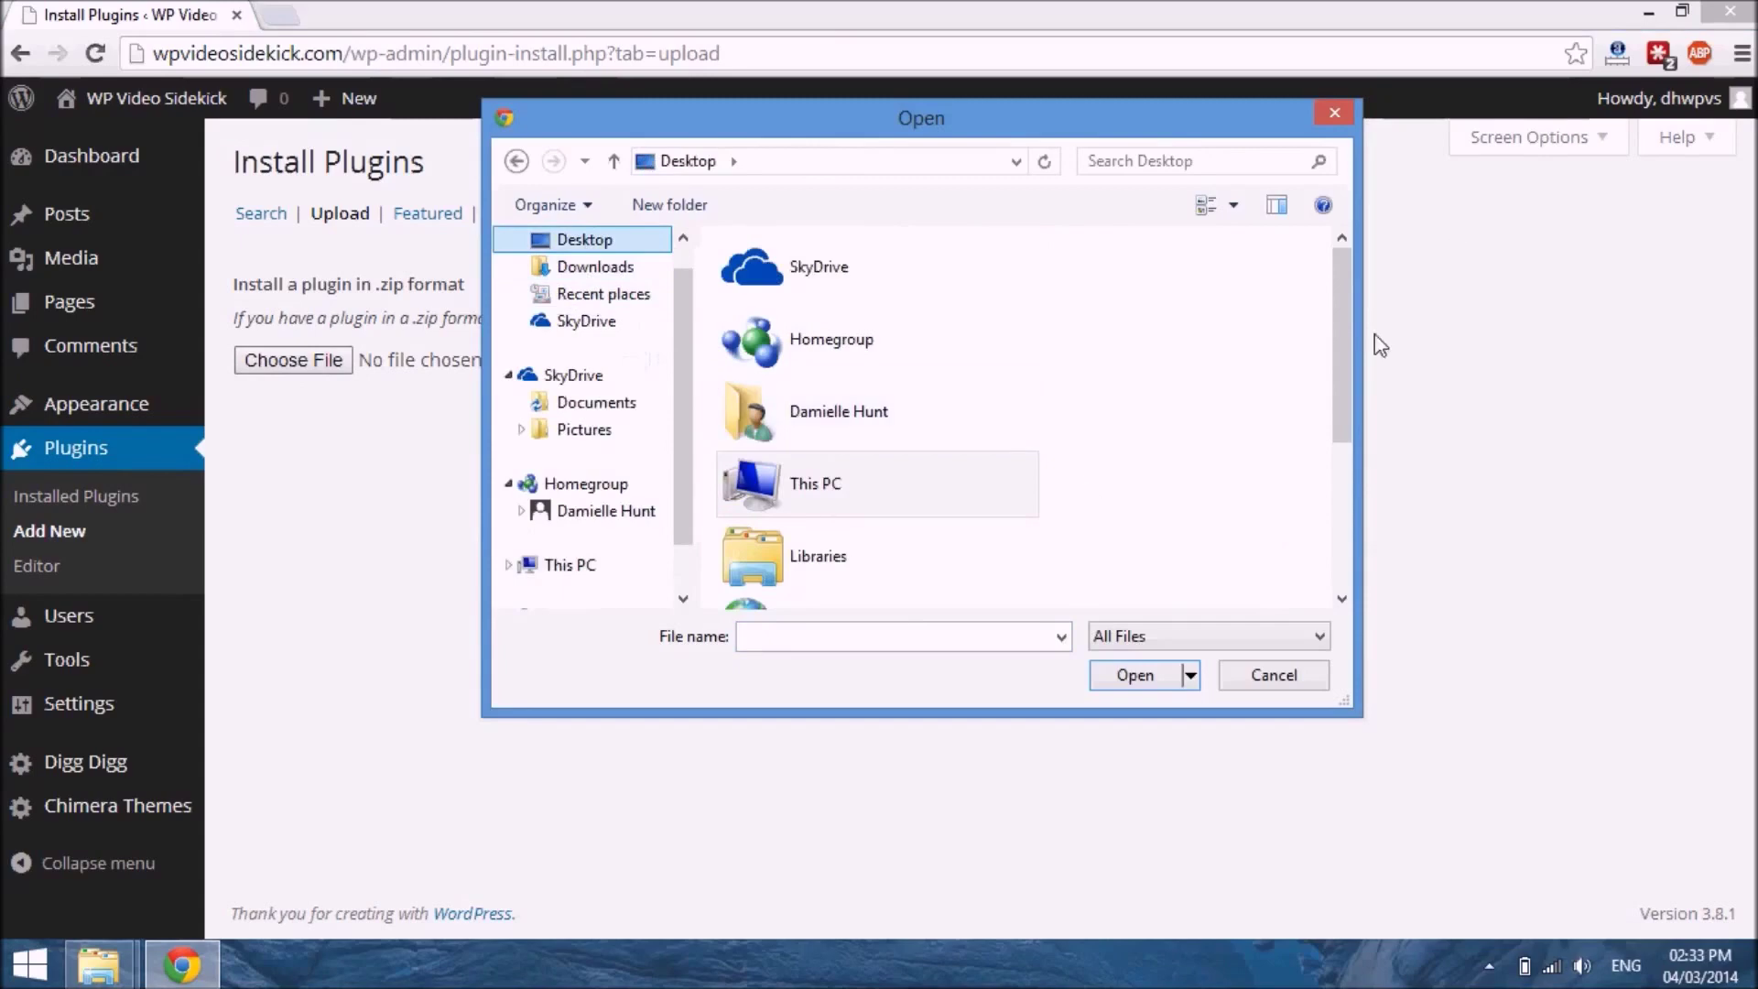
pyautogui.moveTo(1338, 332); pyautogui.dragTo(1349, 491)
pyautogui.click(814, 588)
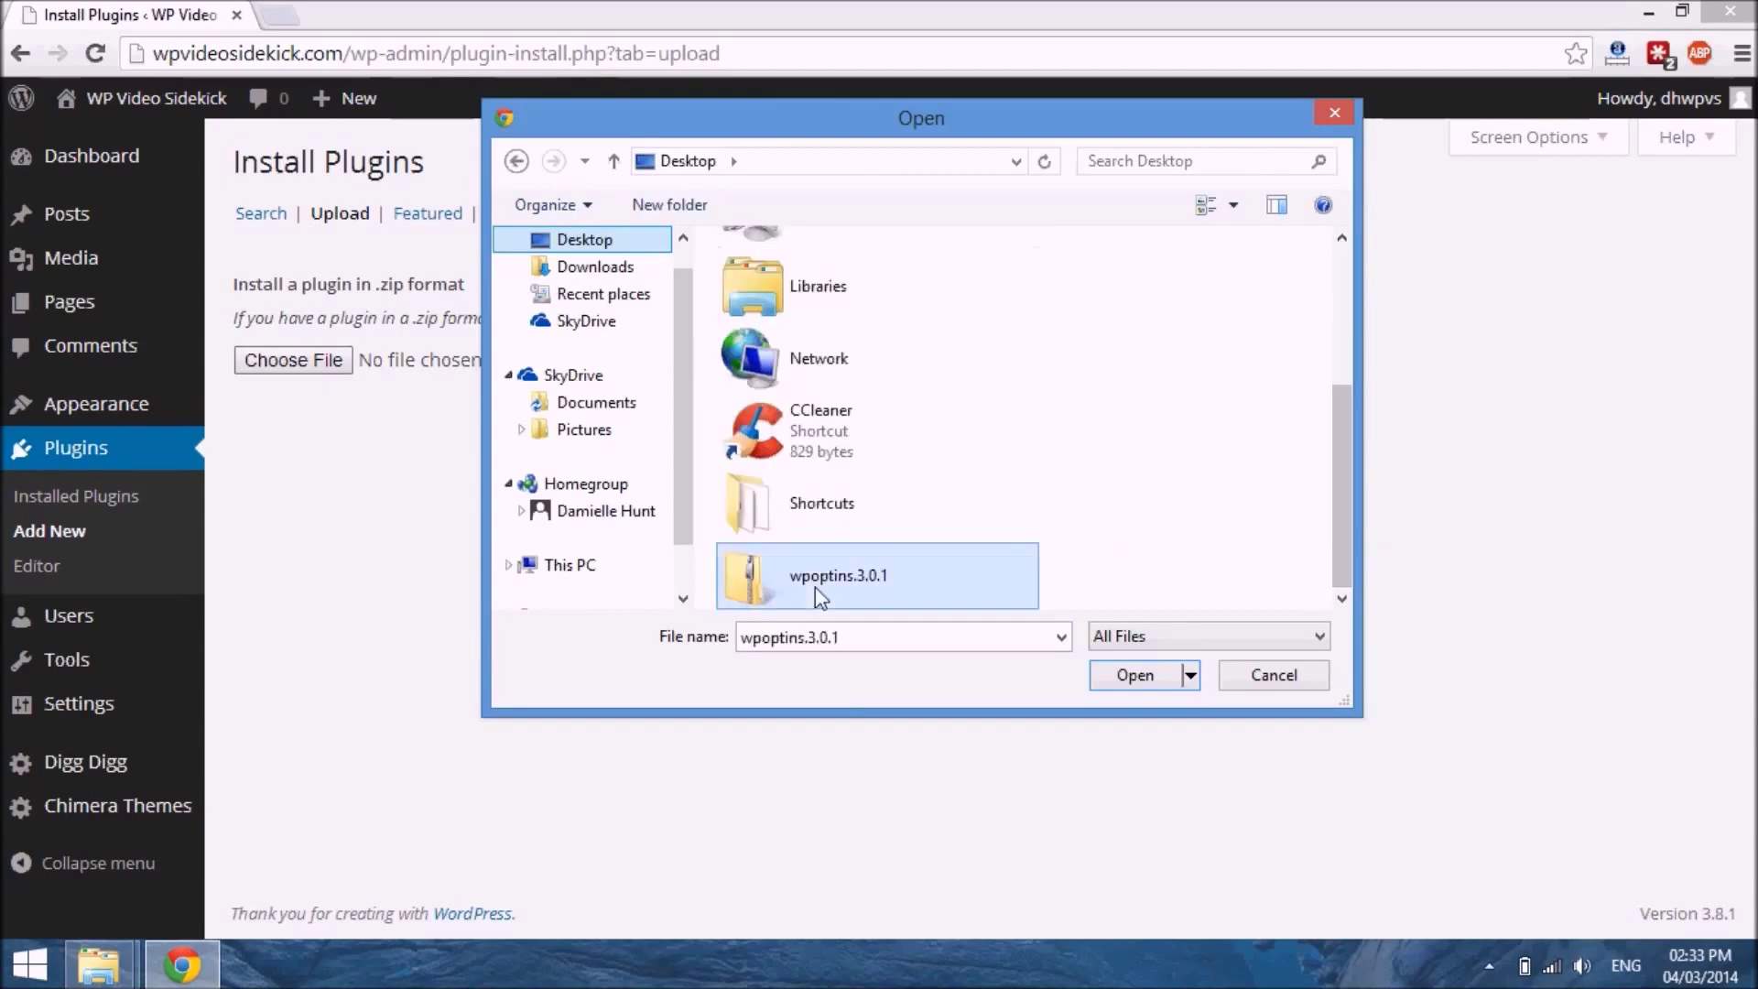
pyautogui.click(1136, 675)
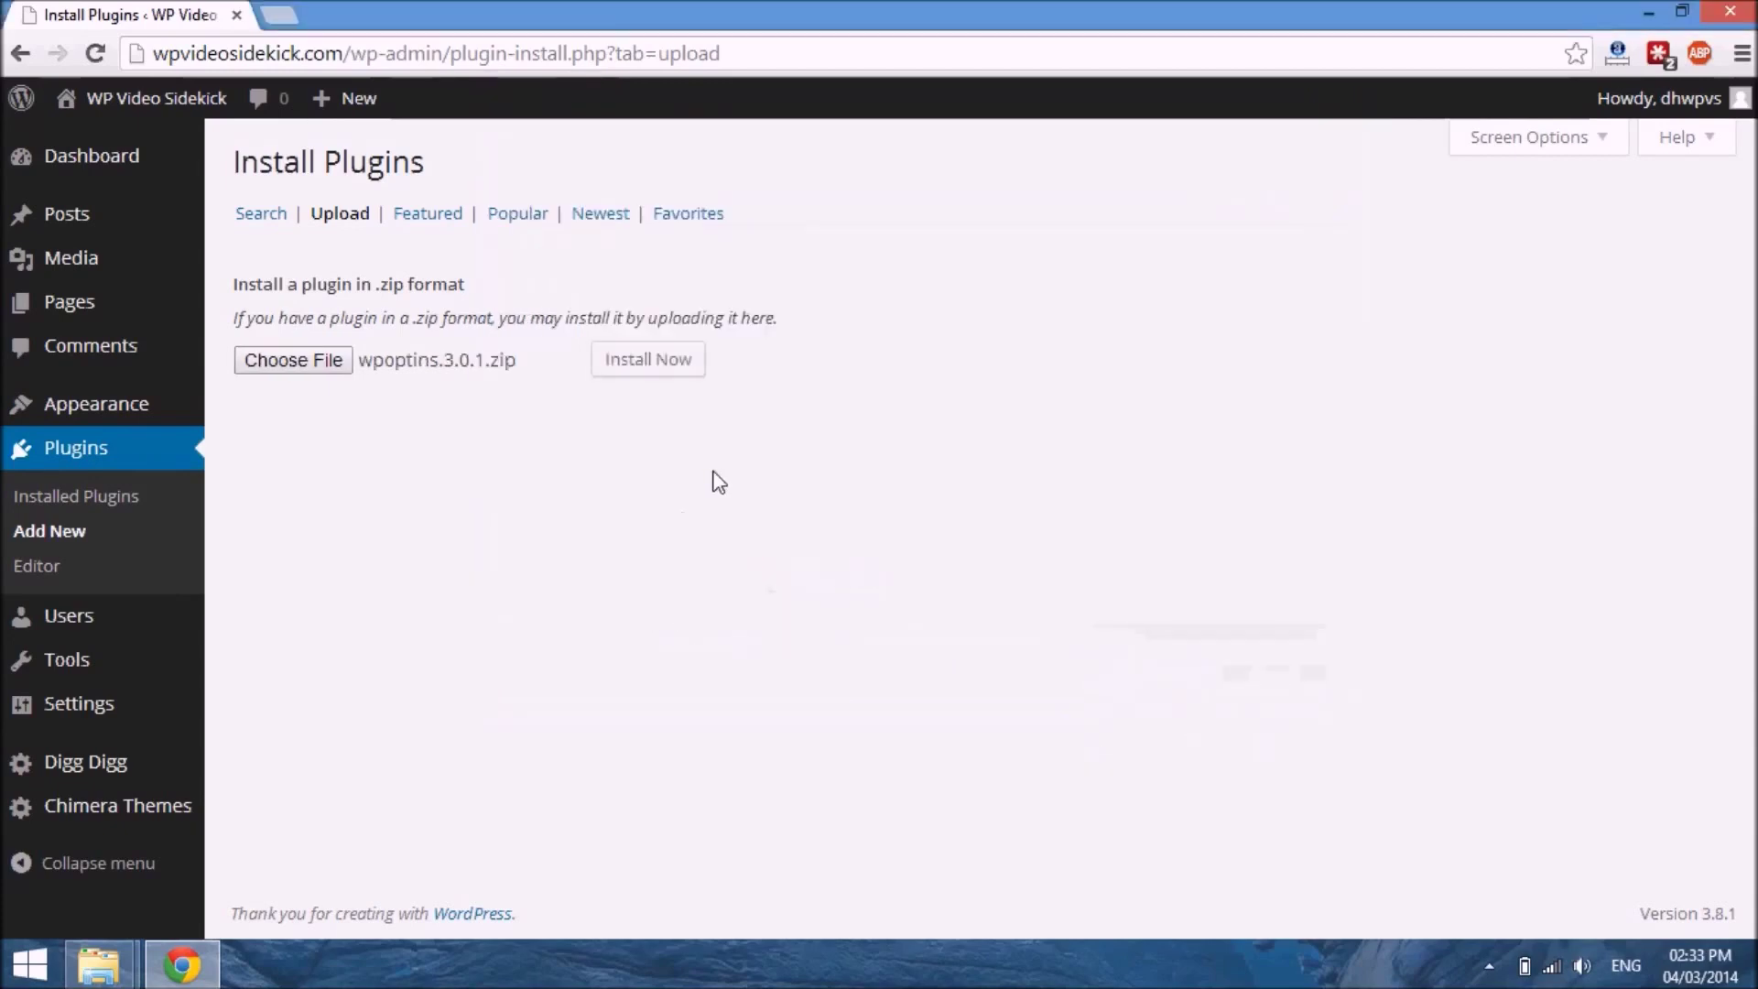
# Install the uploaded wpoptins.3.0.1.zip plugin and activate it
pyautogui.click(661, 384)
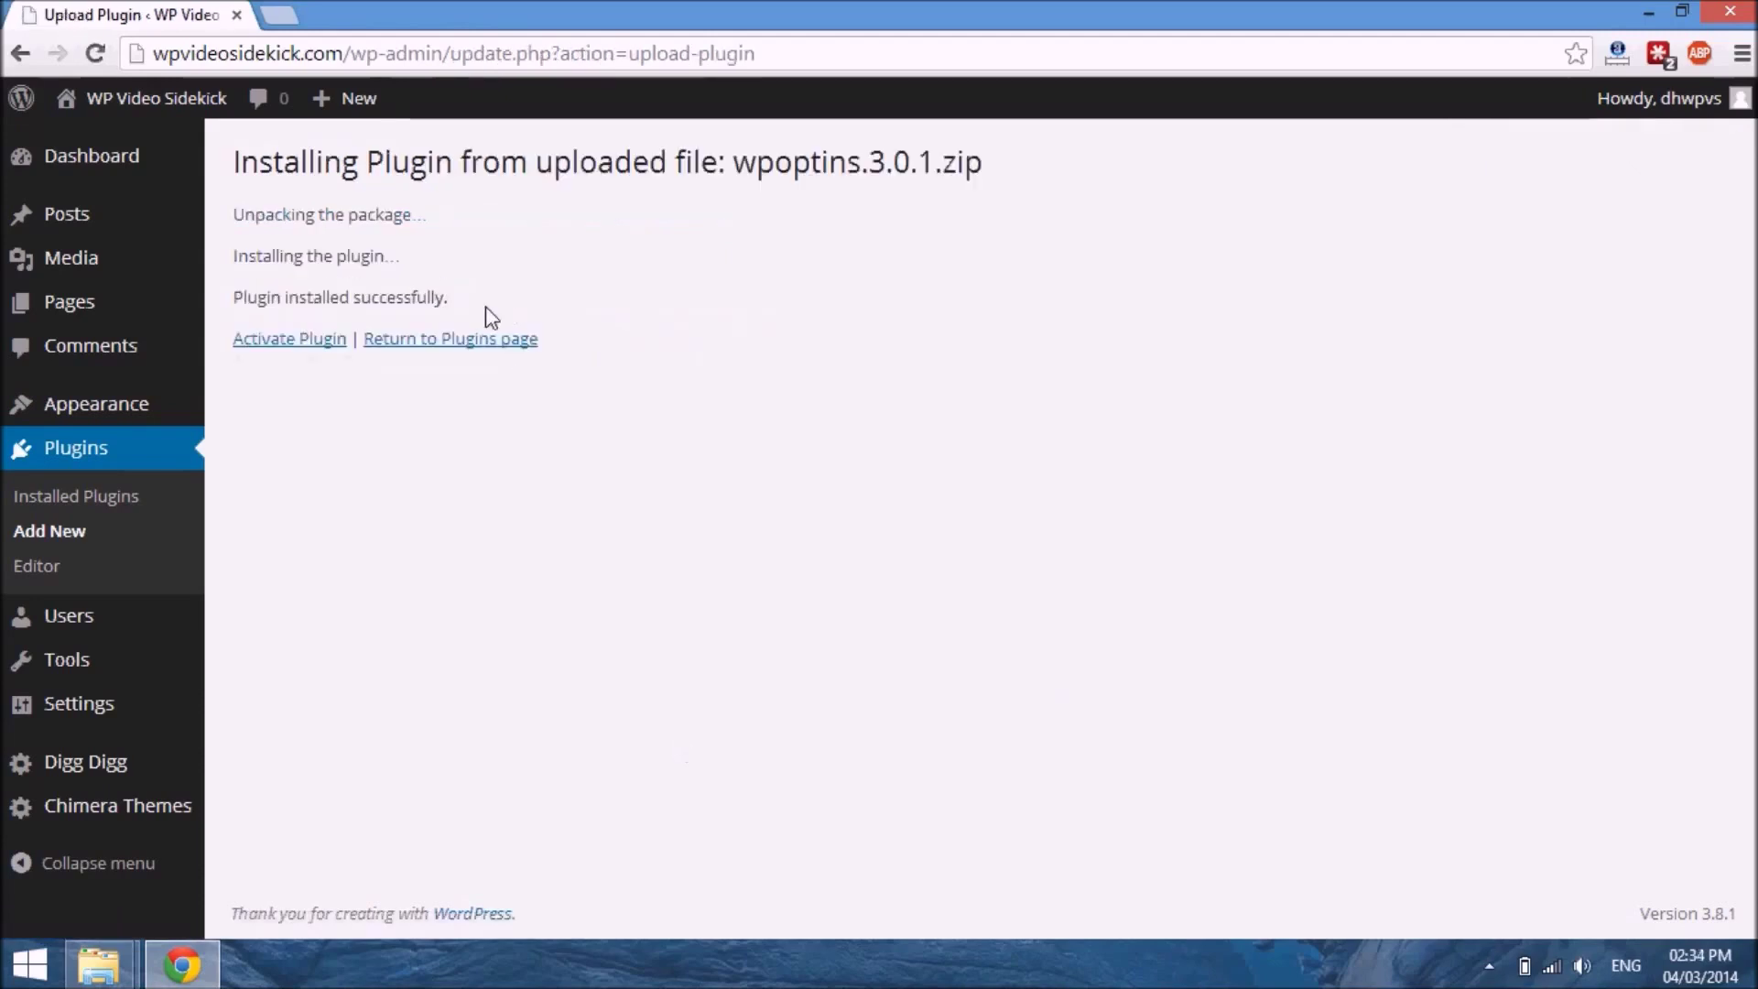
pyautogui.click(268, 335)
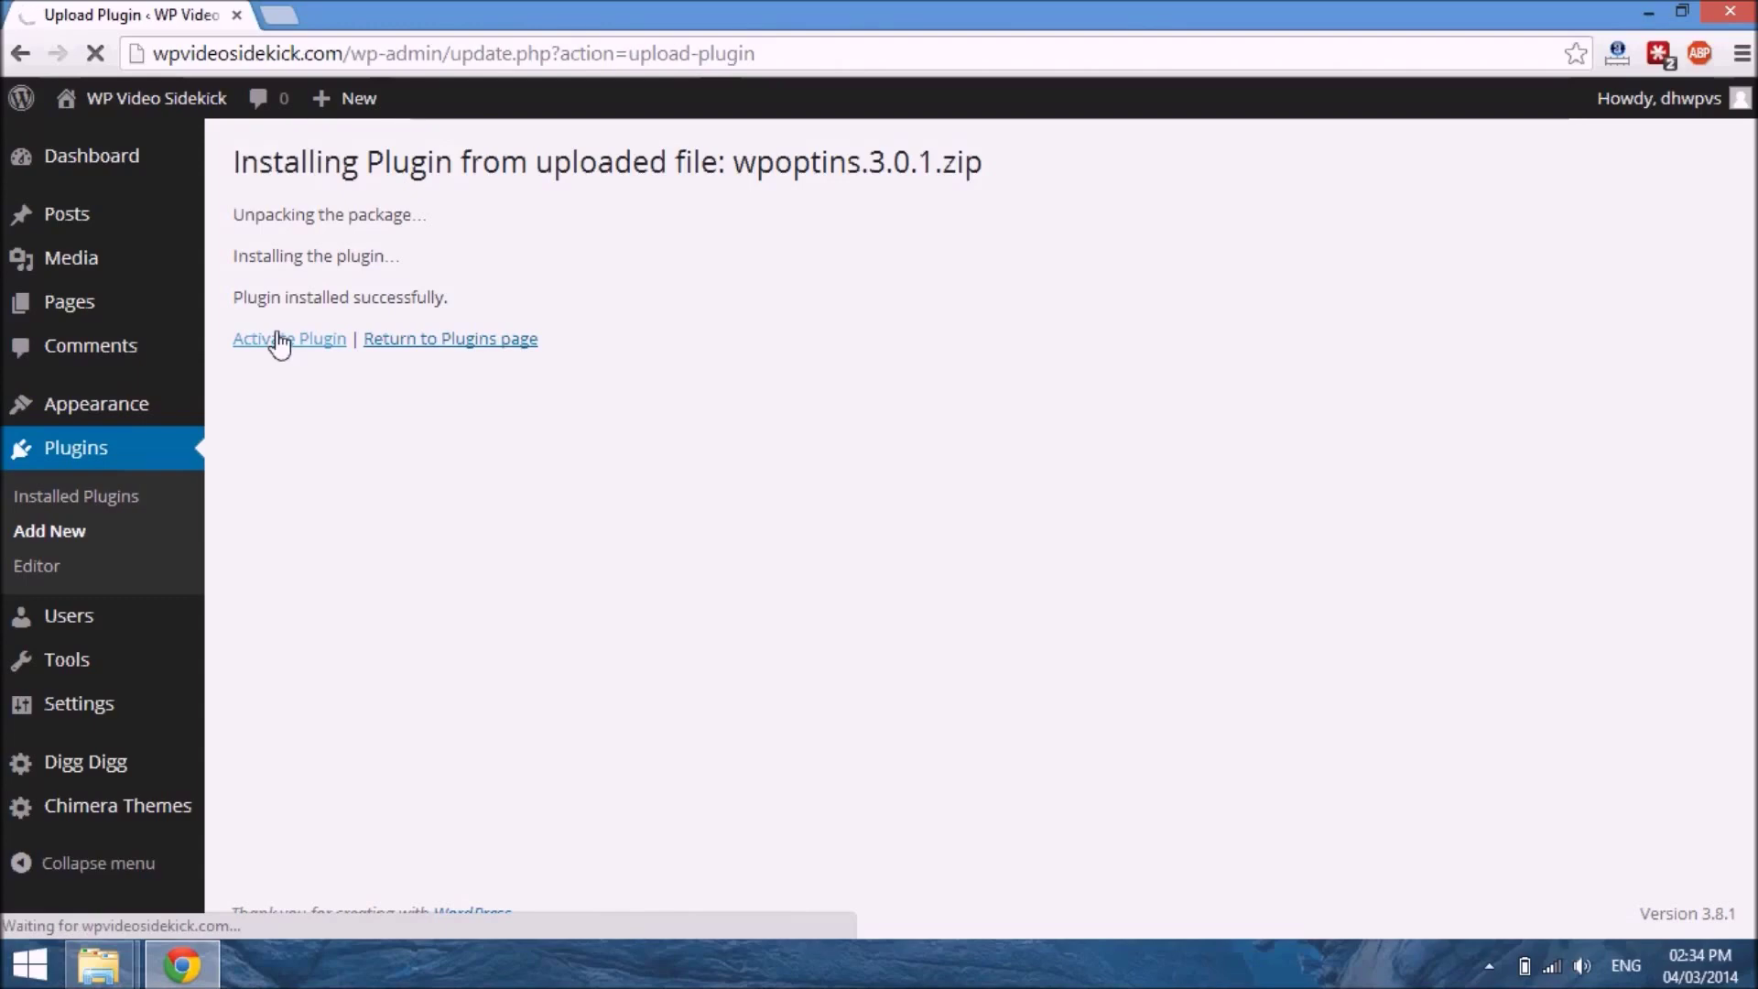
pyautogui.click(281, 341)
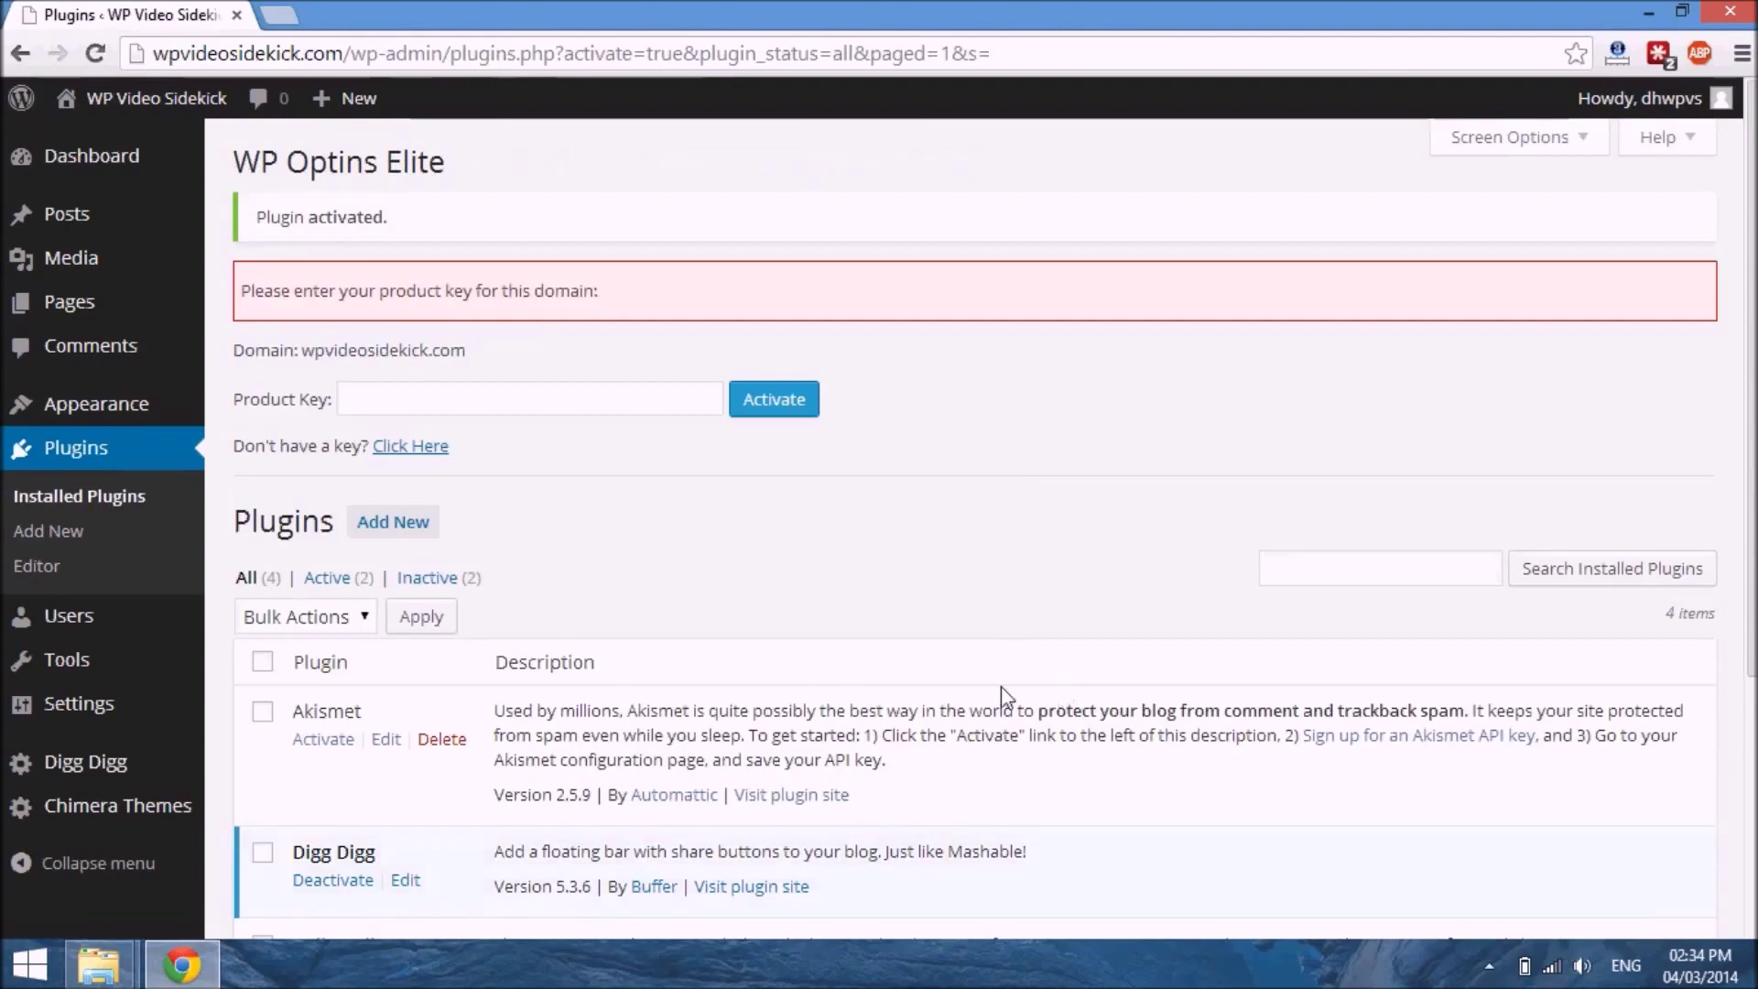
# Examine the WP Optins Elite product key section and the list of installed plugins
pyautogui.scroll(-3, 974, 538)
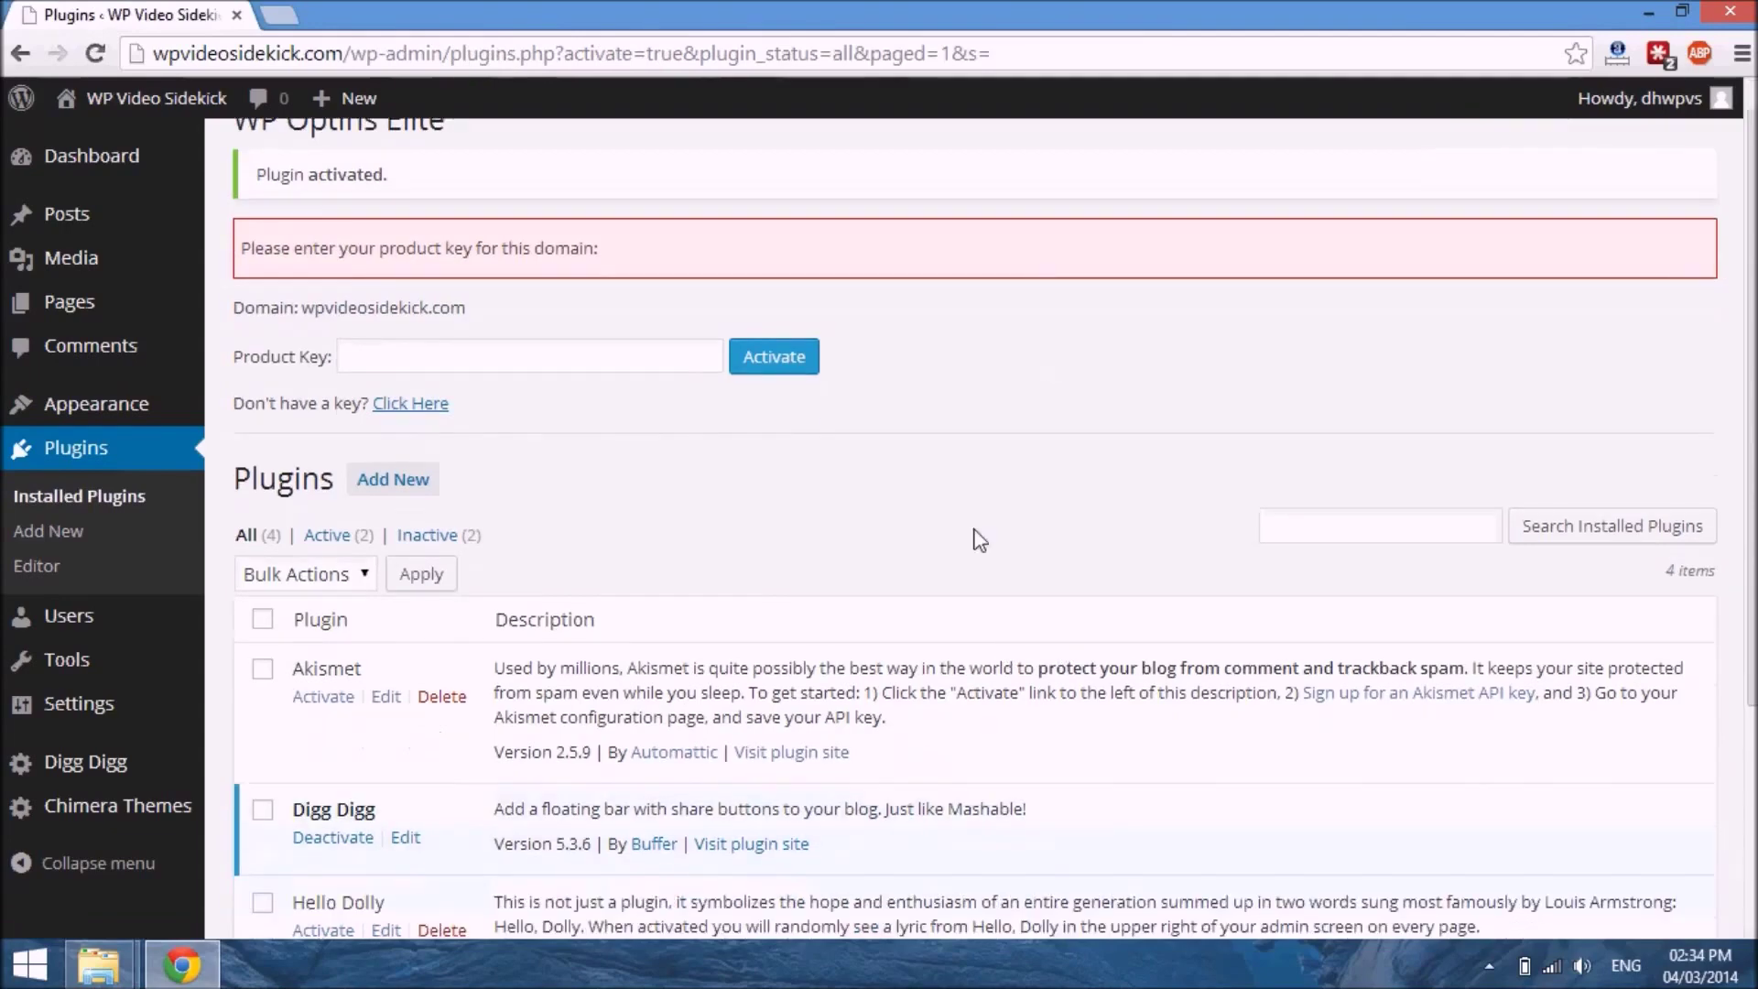
pyautogui.scroll(3, 986, 540)
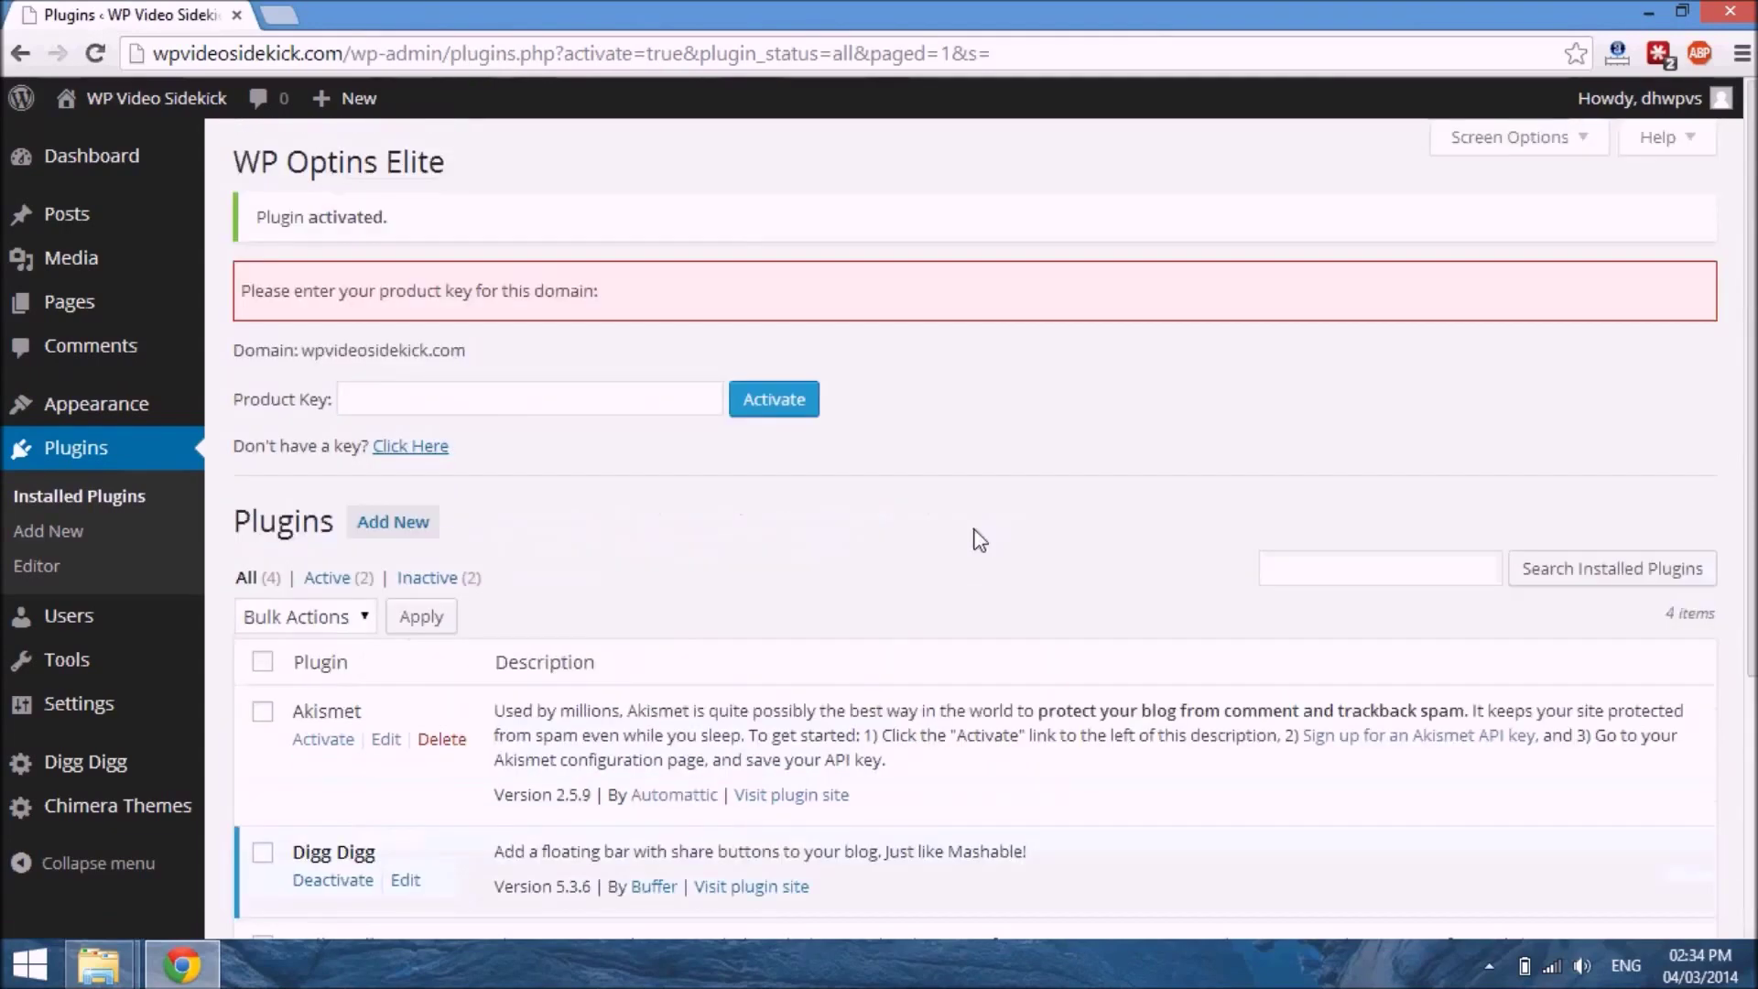
pyautogui.scroll(-3, 980, 540)
pyautogui.scroll(3, 973, 538)
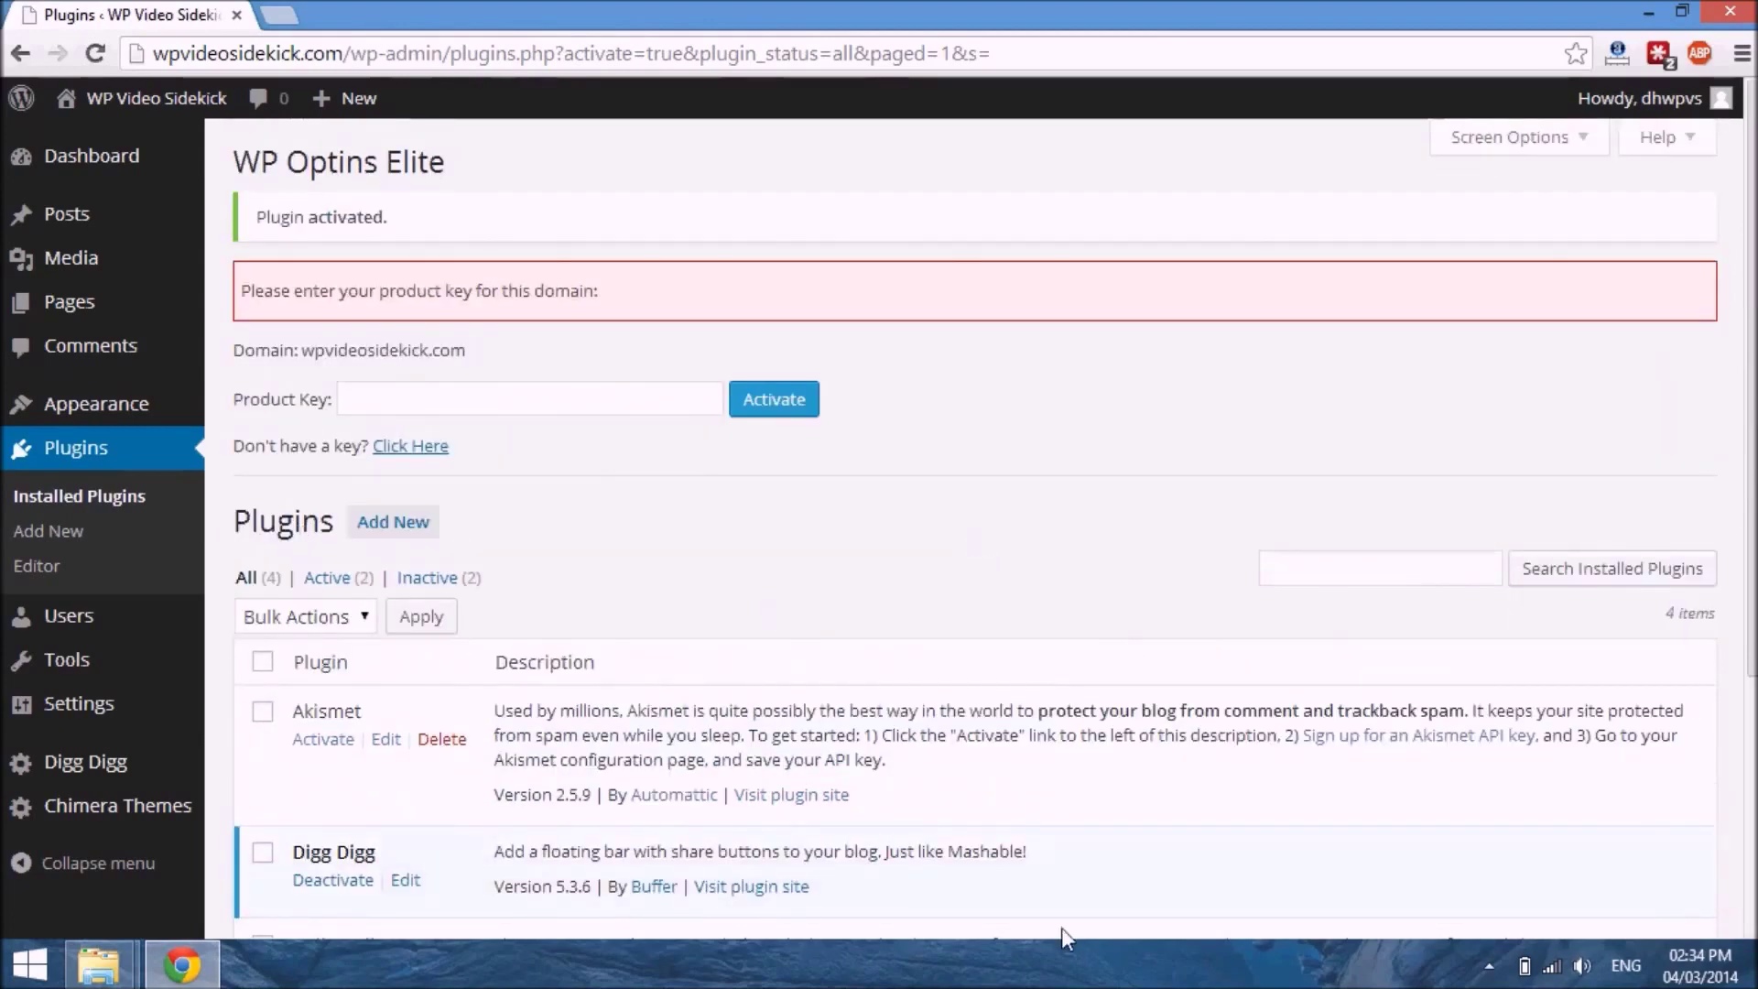
pyautogui.scroll(-3, 1062, 927)
pyautogui.scroll(3, 1062, 926)
pyautogui.moveTo(81, 730)
pyautogui.scroll(-4, 1223, 518)
pyautogui.scroll(4, 1223, 518)
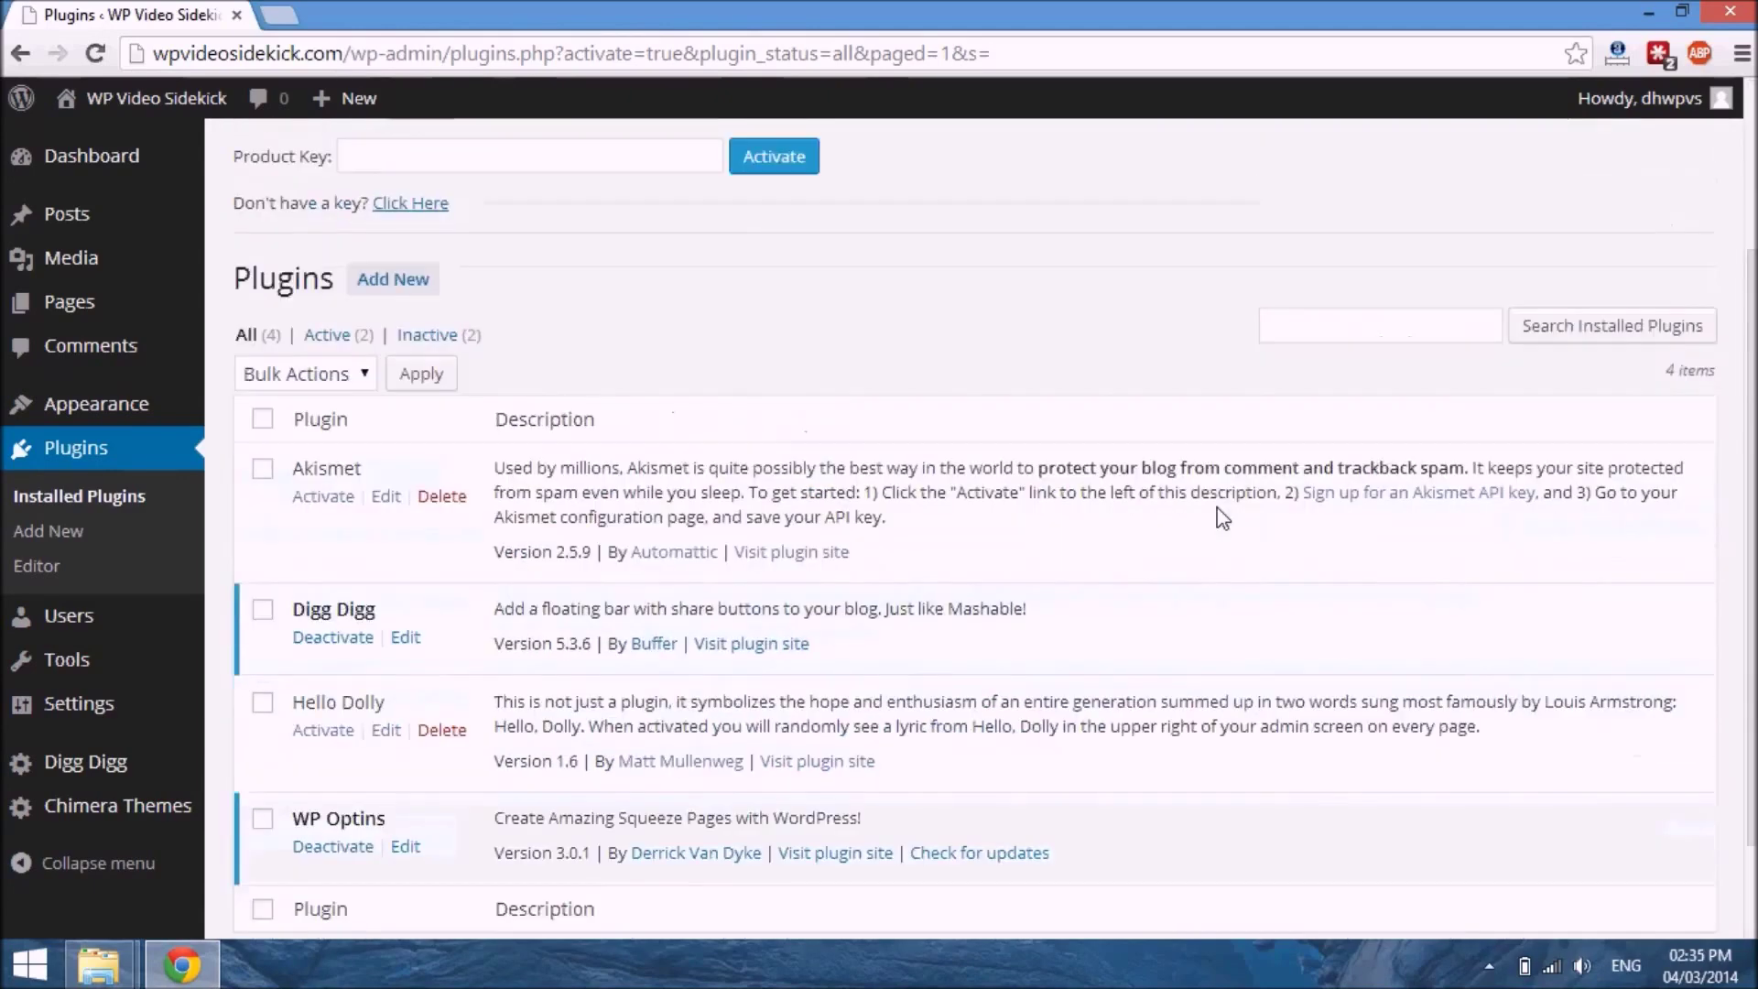
pyautogui.scroll(-4, 1223, 518)
pyautogui.scroll(4, 1224, 519)
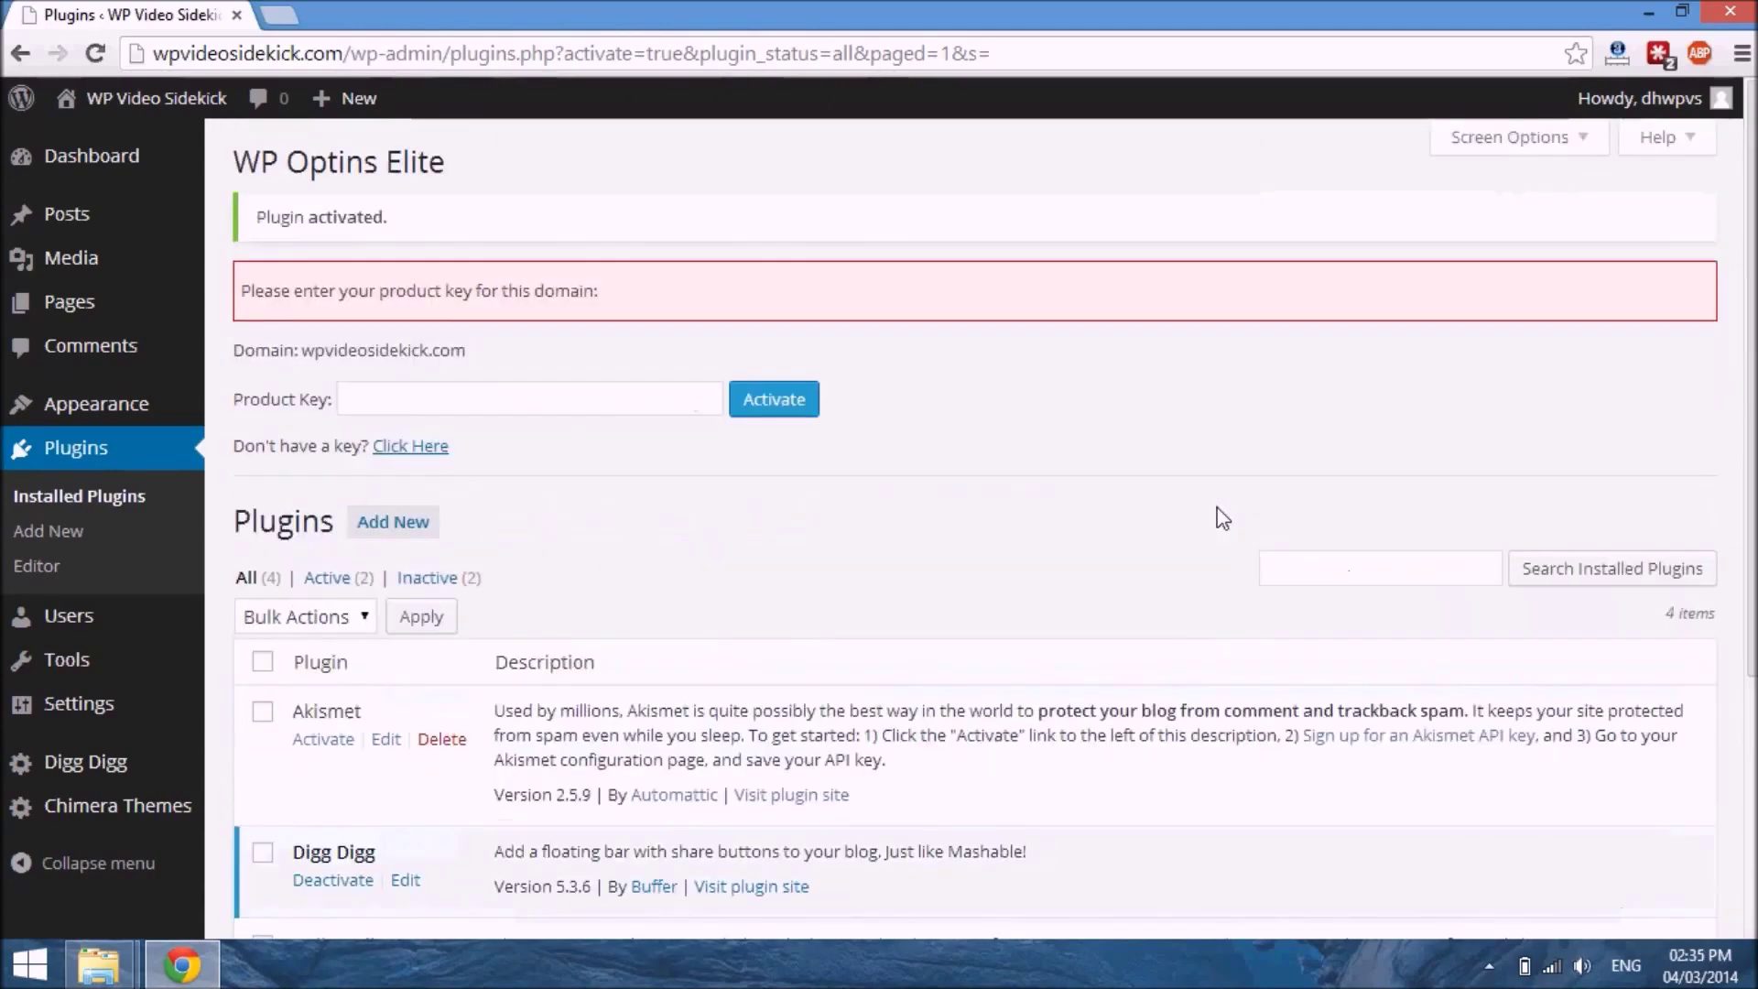
pyautogui.scroll(-4, 1223, 519)
pyautogui.scroll(4, 1223, 518)
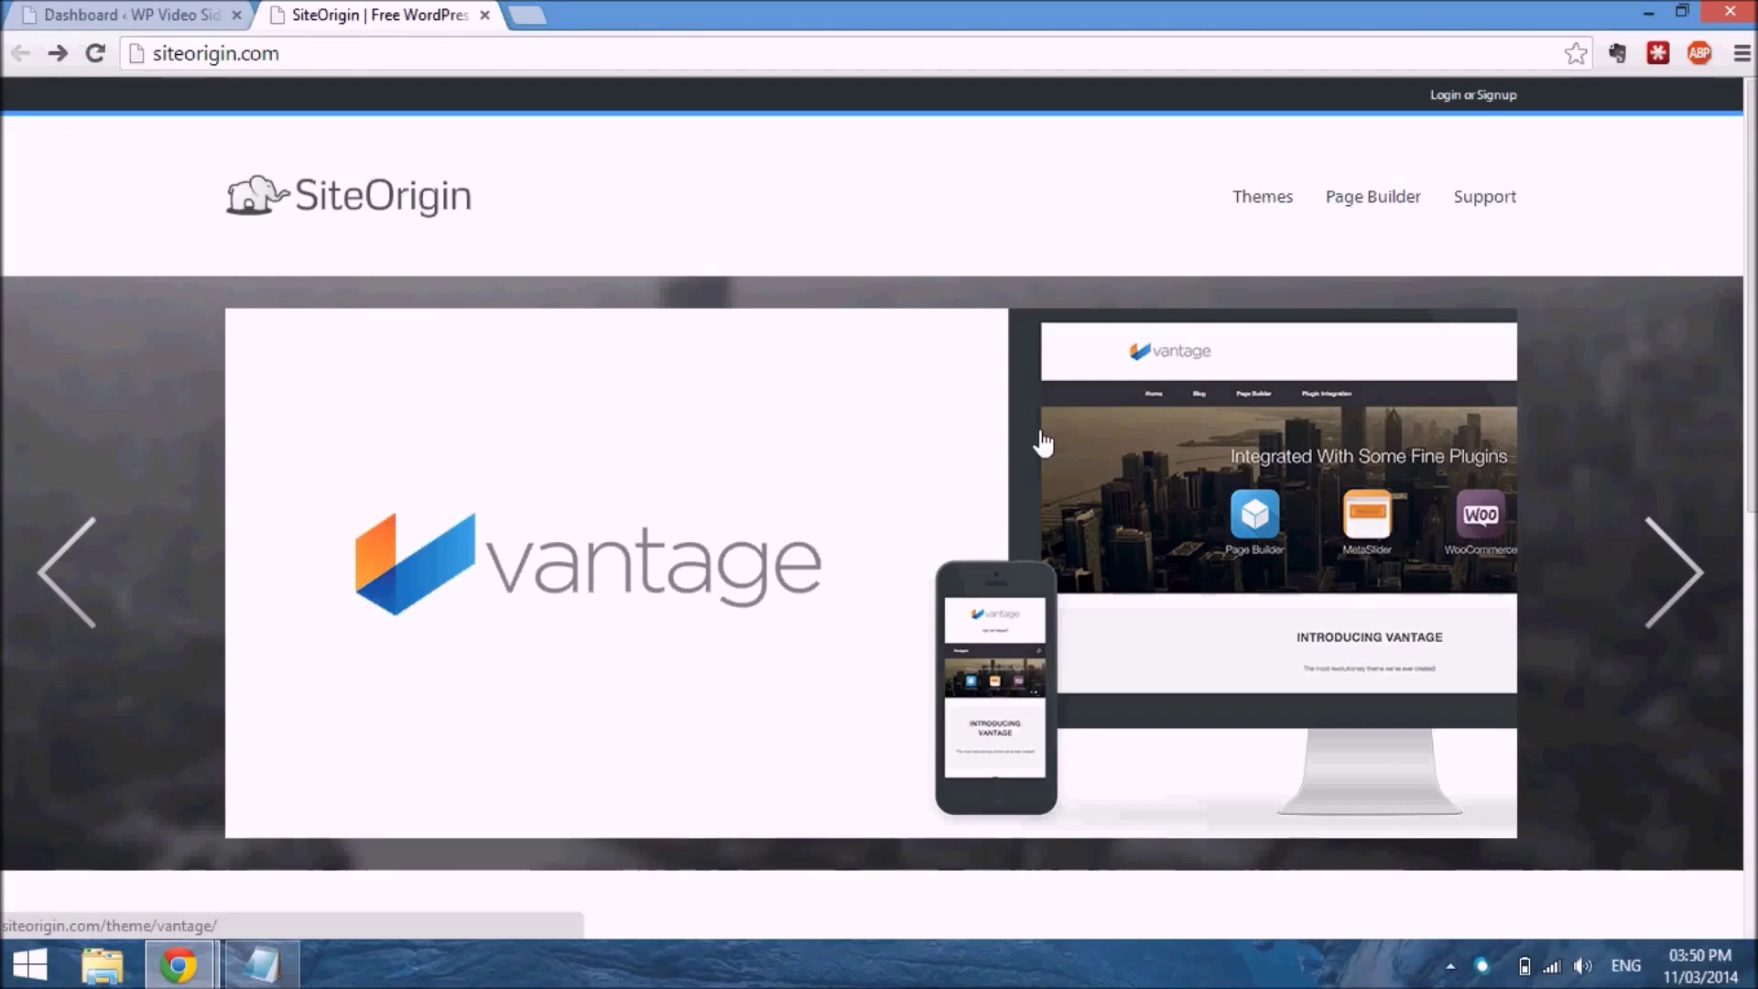
# Examine the SiteOrigin home page, including its theme banner, header links and the sections on free themes, plugins and support
pyautogui.scroll(-3, 1042, 439)
pyautogui.scroll(-7, 1042, 440)
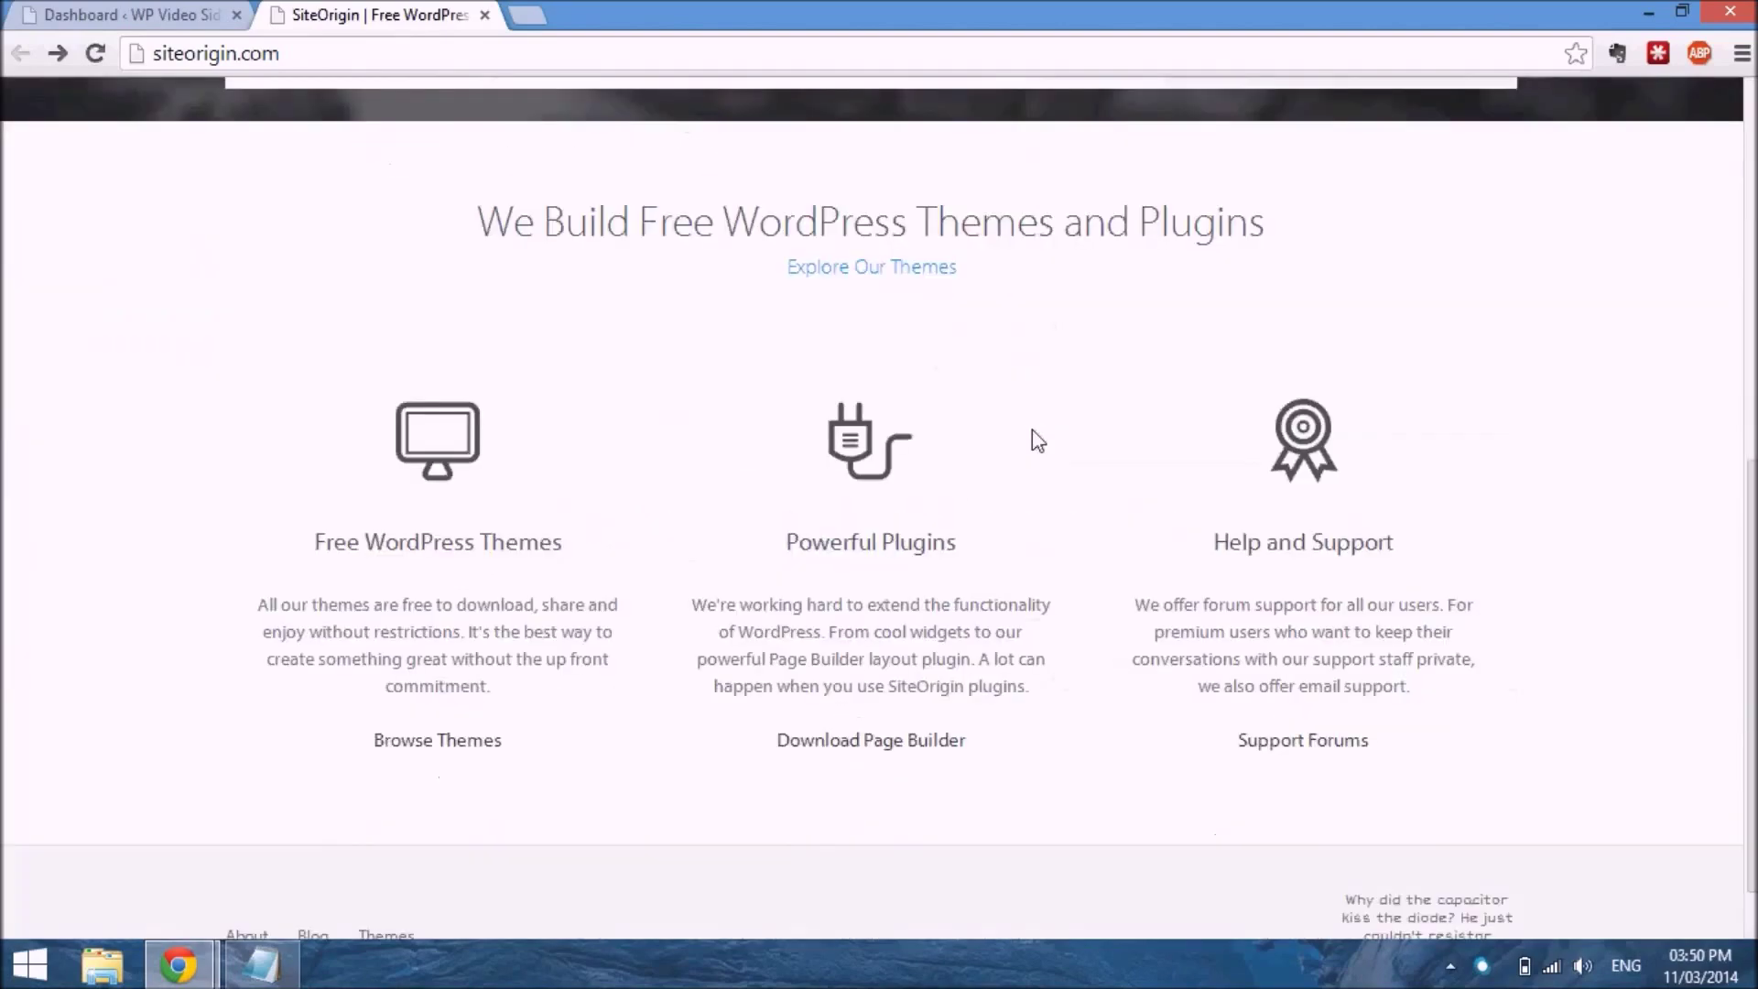
pyautogui.scroll(9, 1031, 430)
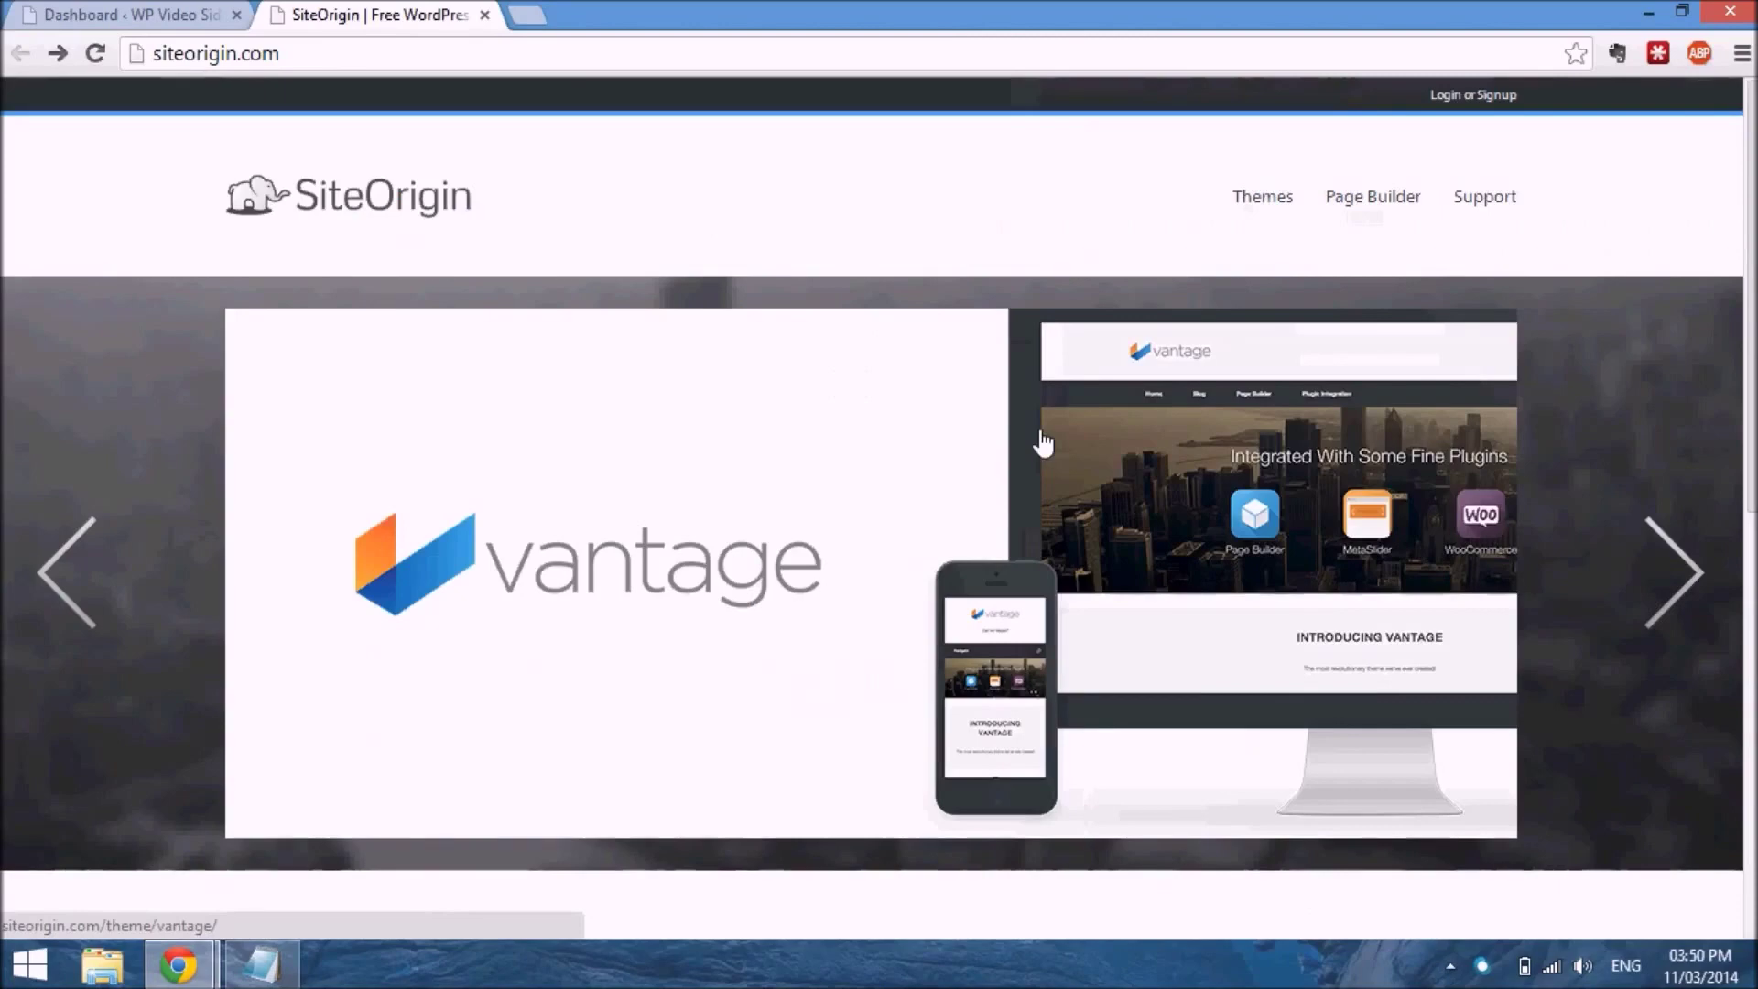
pyautogui.scroll(-2, 1042, 443)
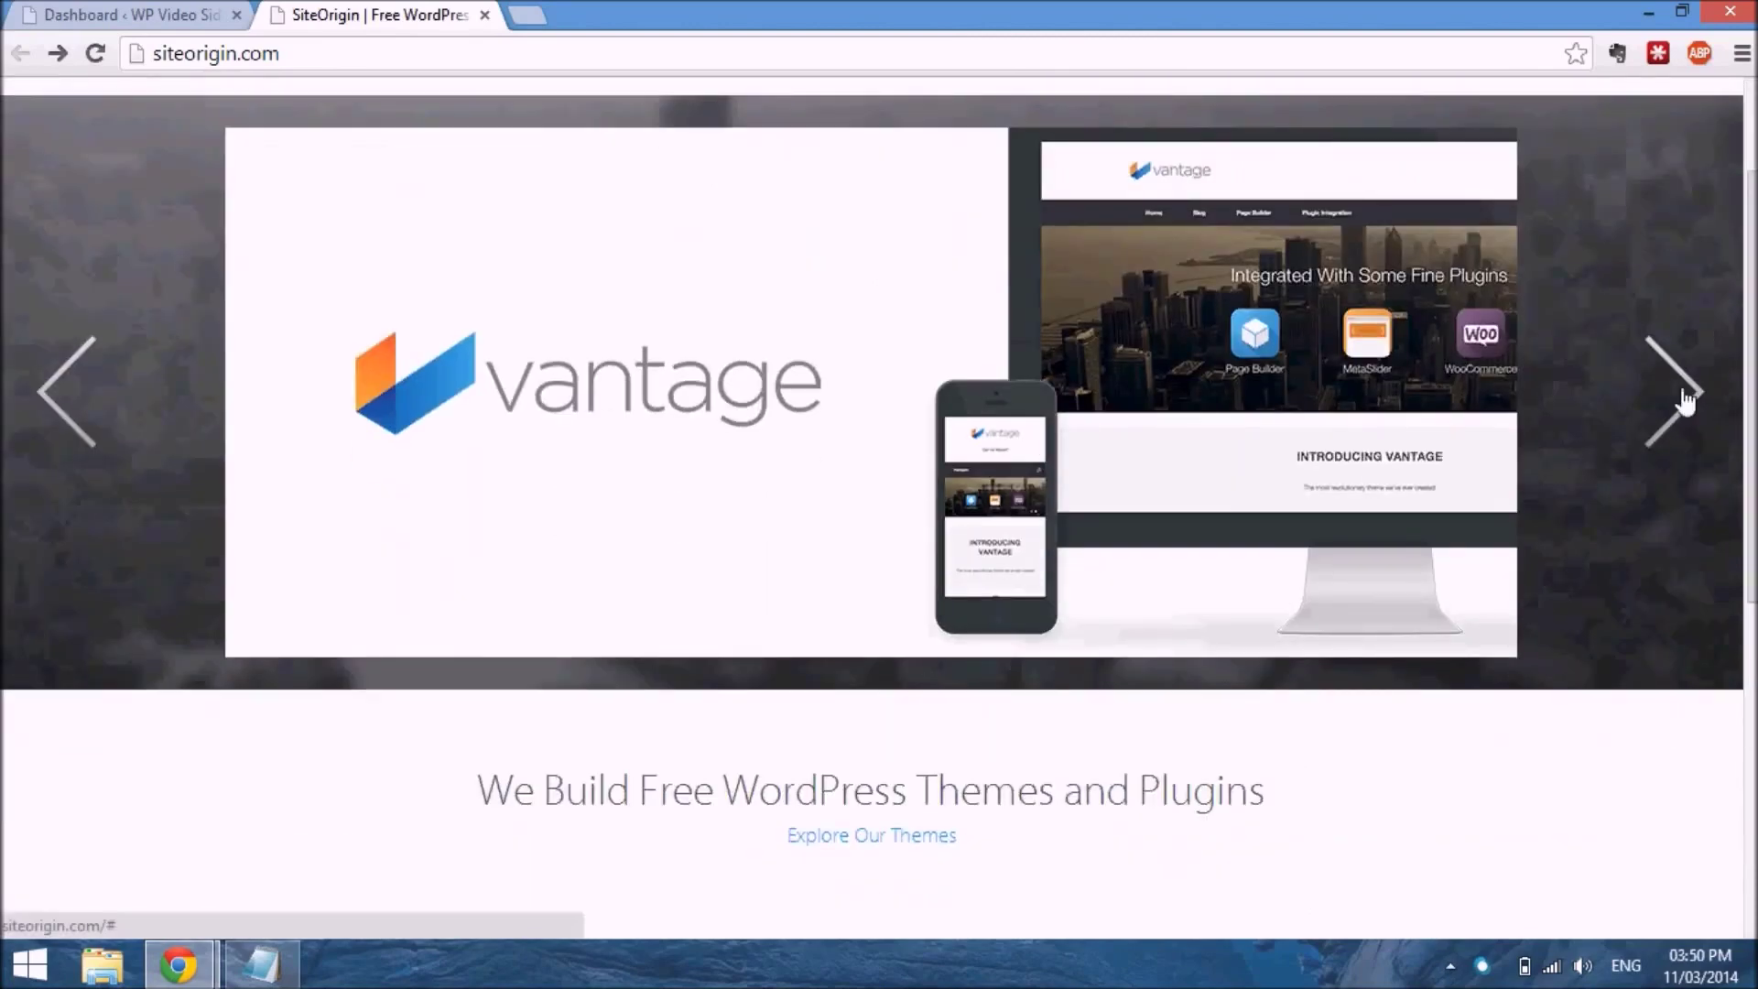
pyautogui.scroll(-3, 1554, 489)
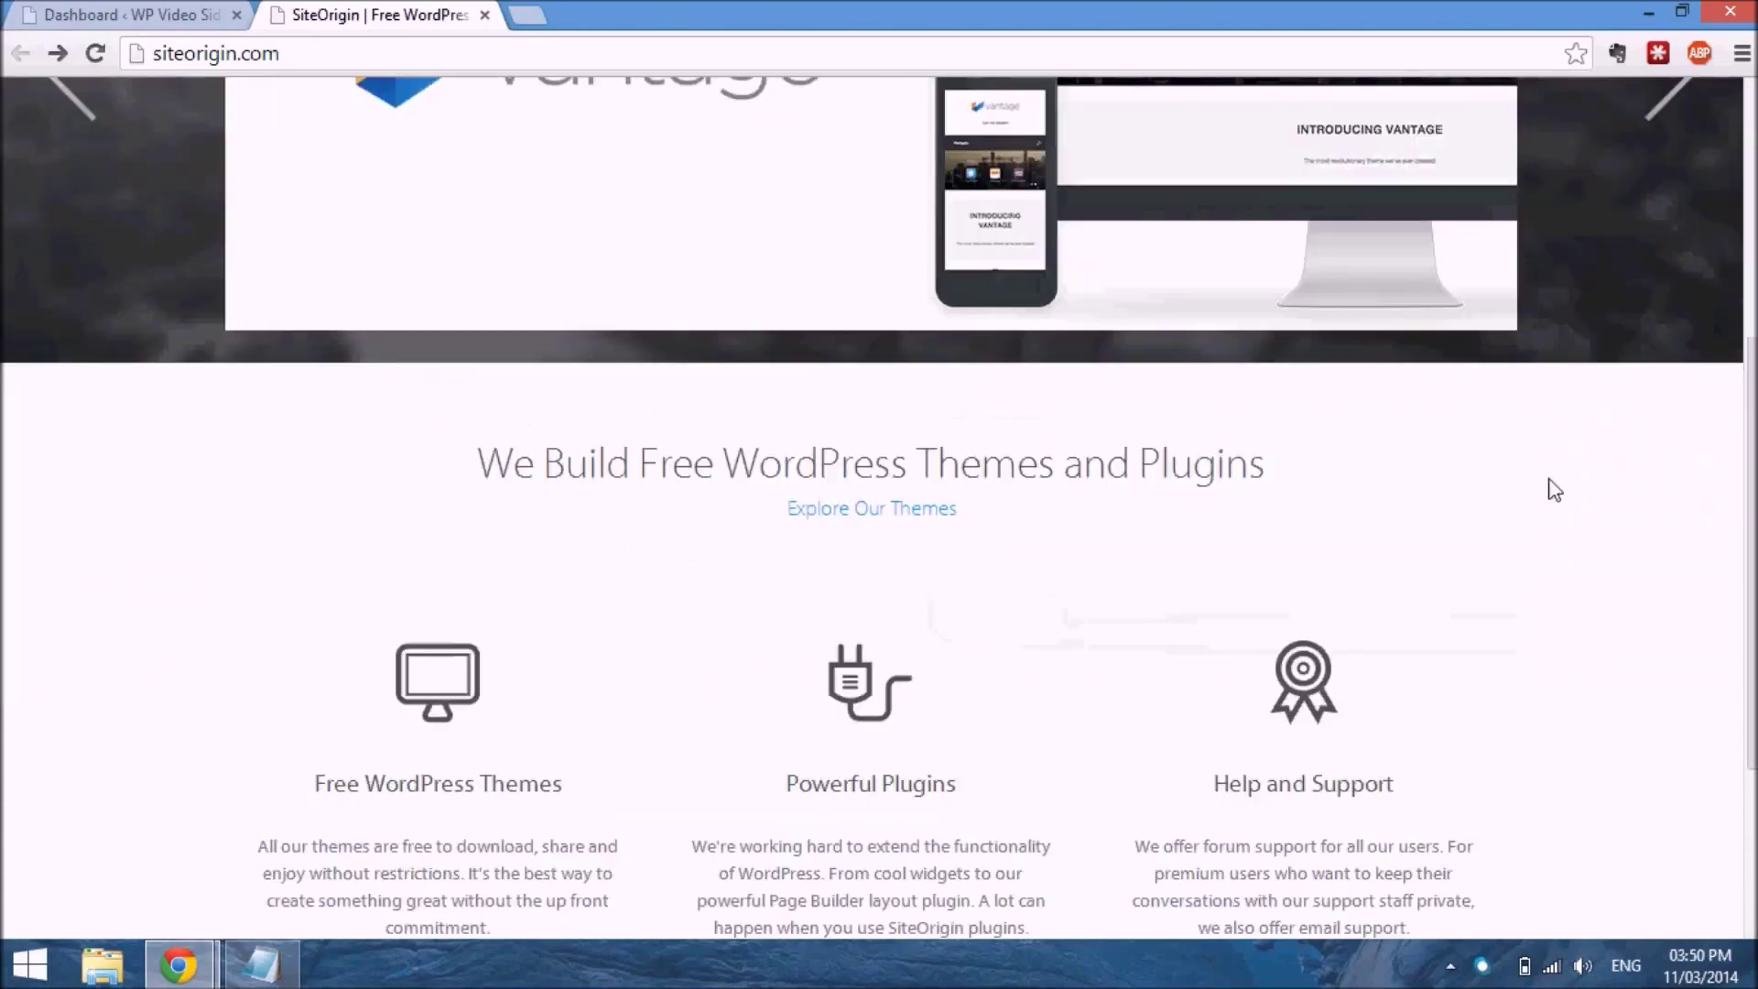
pyautogui.scroll(-2, 1554, 490)
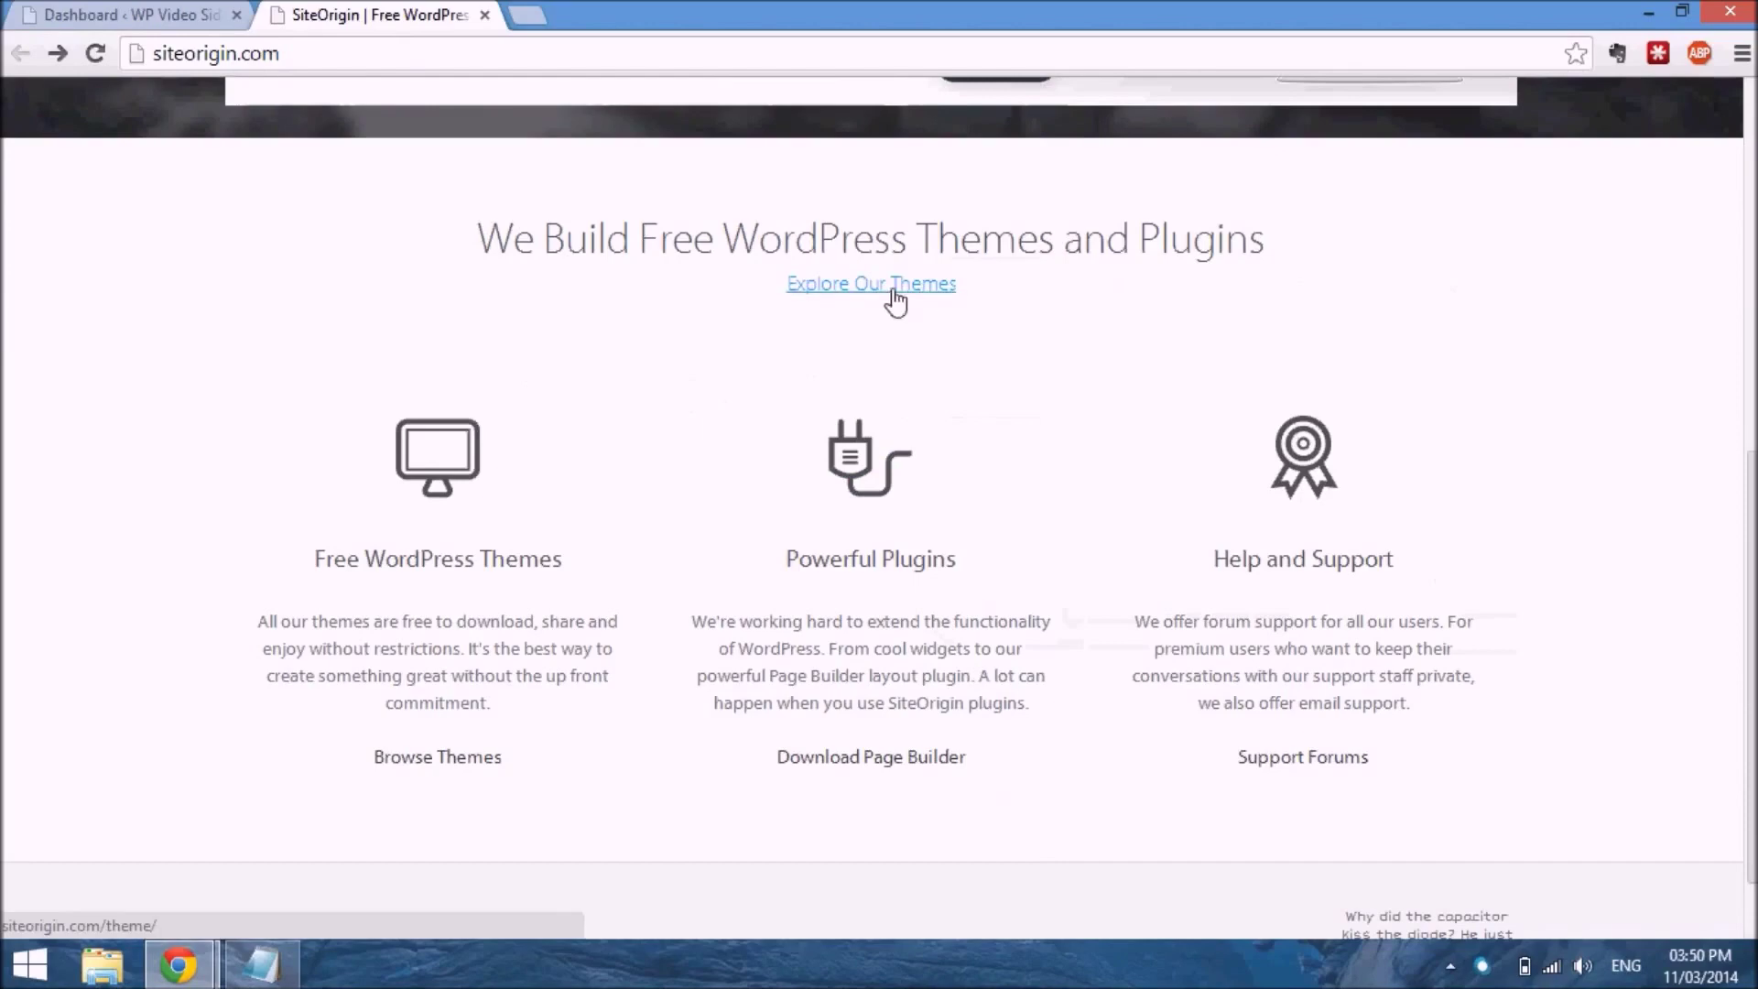
pyautogui.scroll(-1, 755, 553)
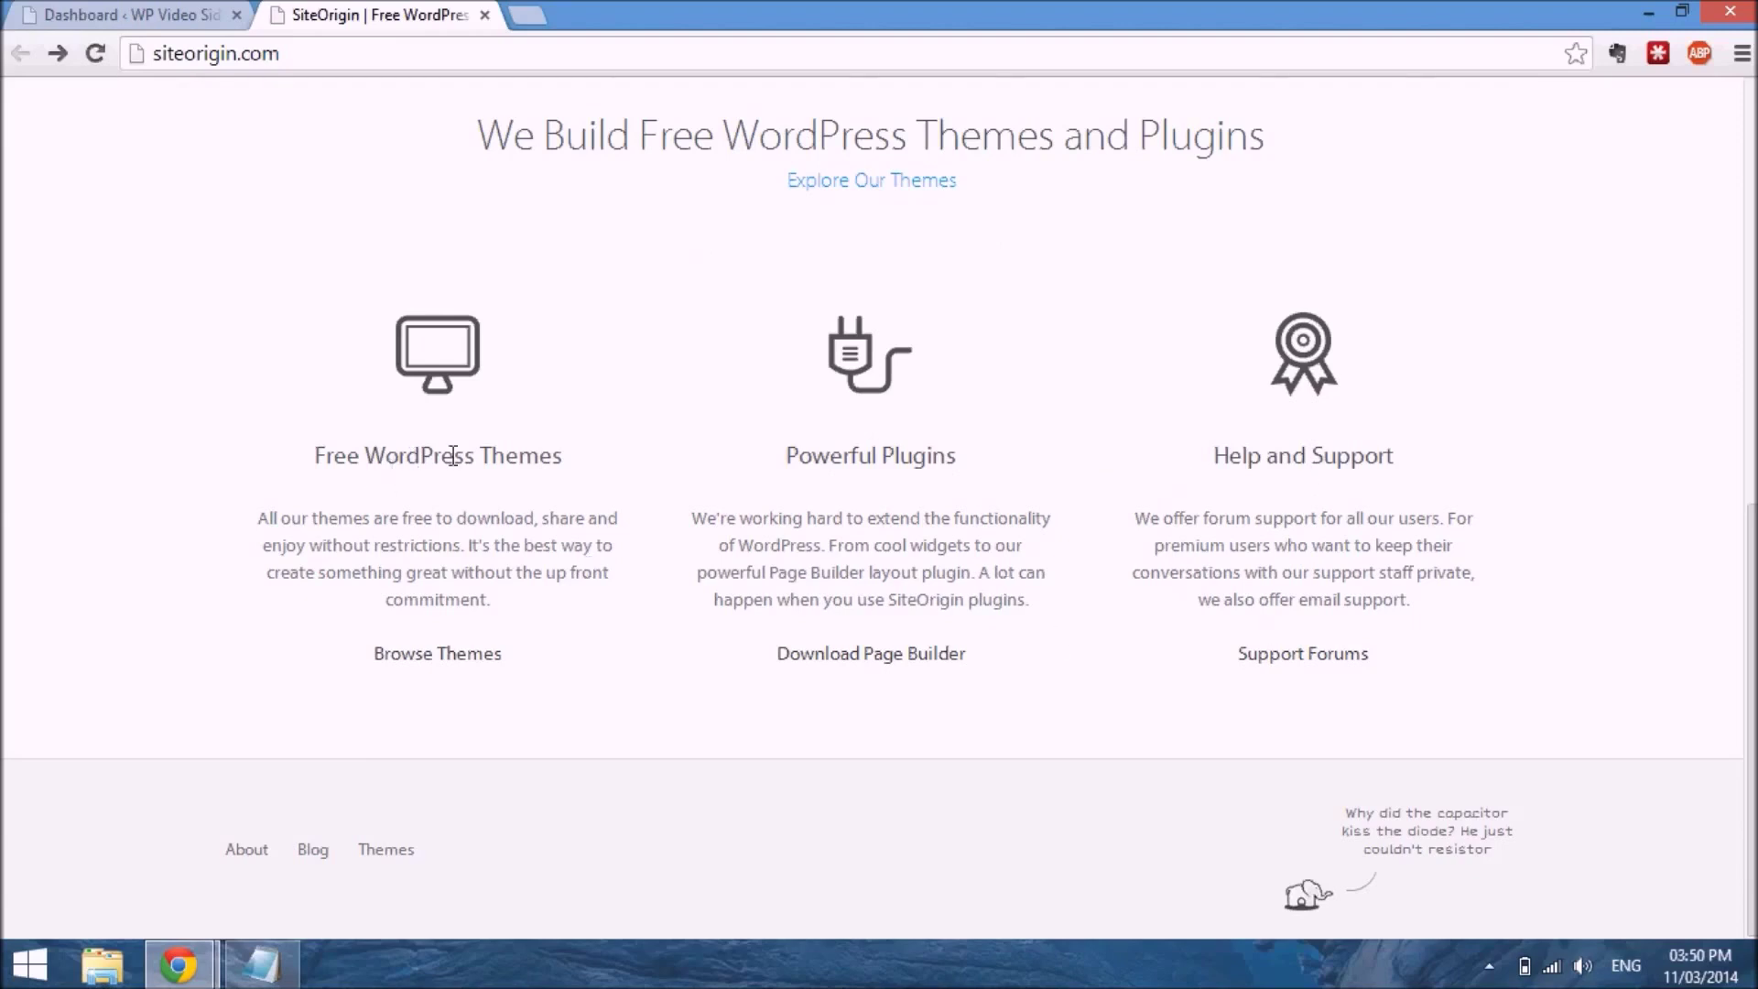
pyautogui.scroll(3, 574, 511)
pyautogui.scroll(6, 574, 511)
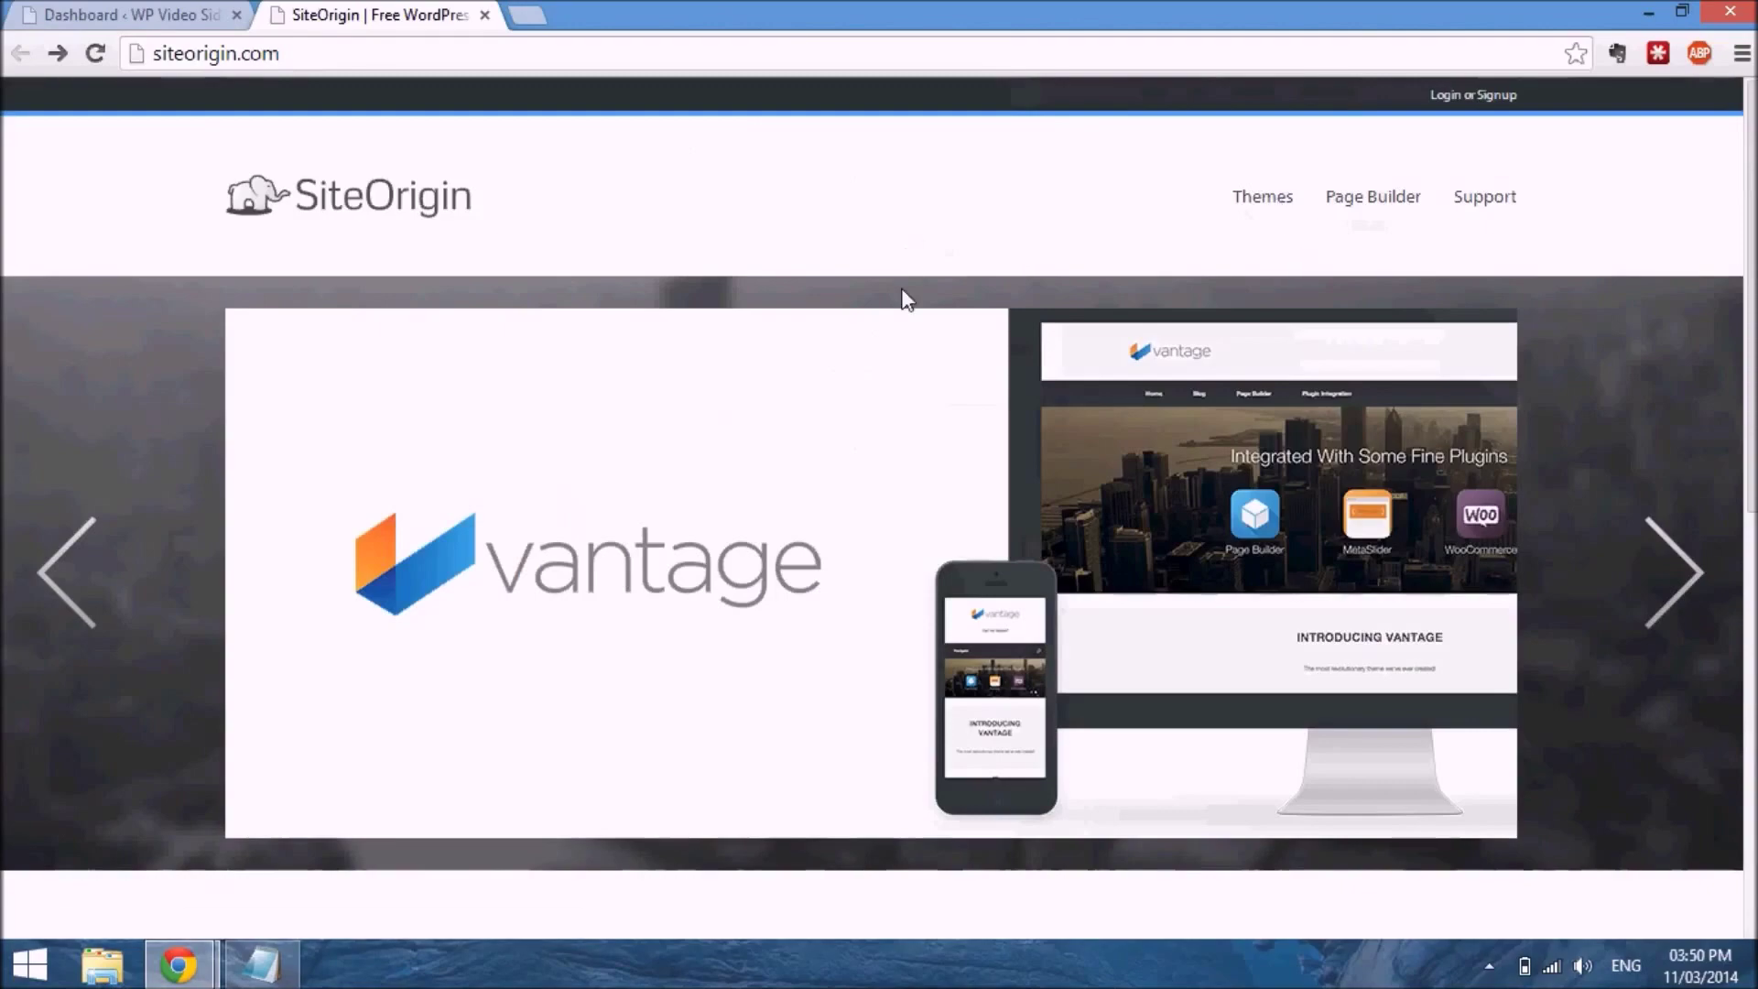
pyautogui.scroll(-5, 910, 297)
pyautogui.scroll(-4, 913, 302)
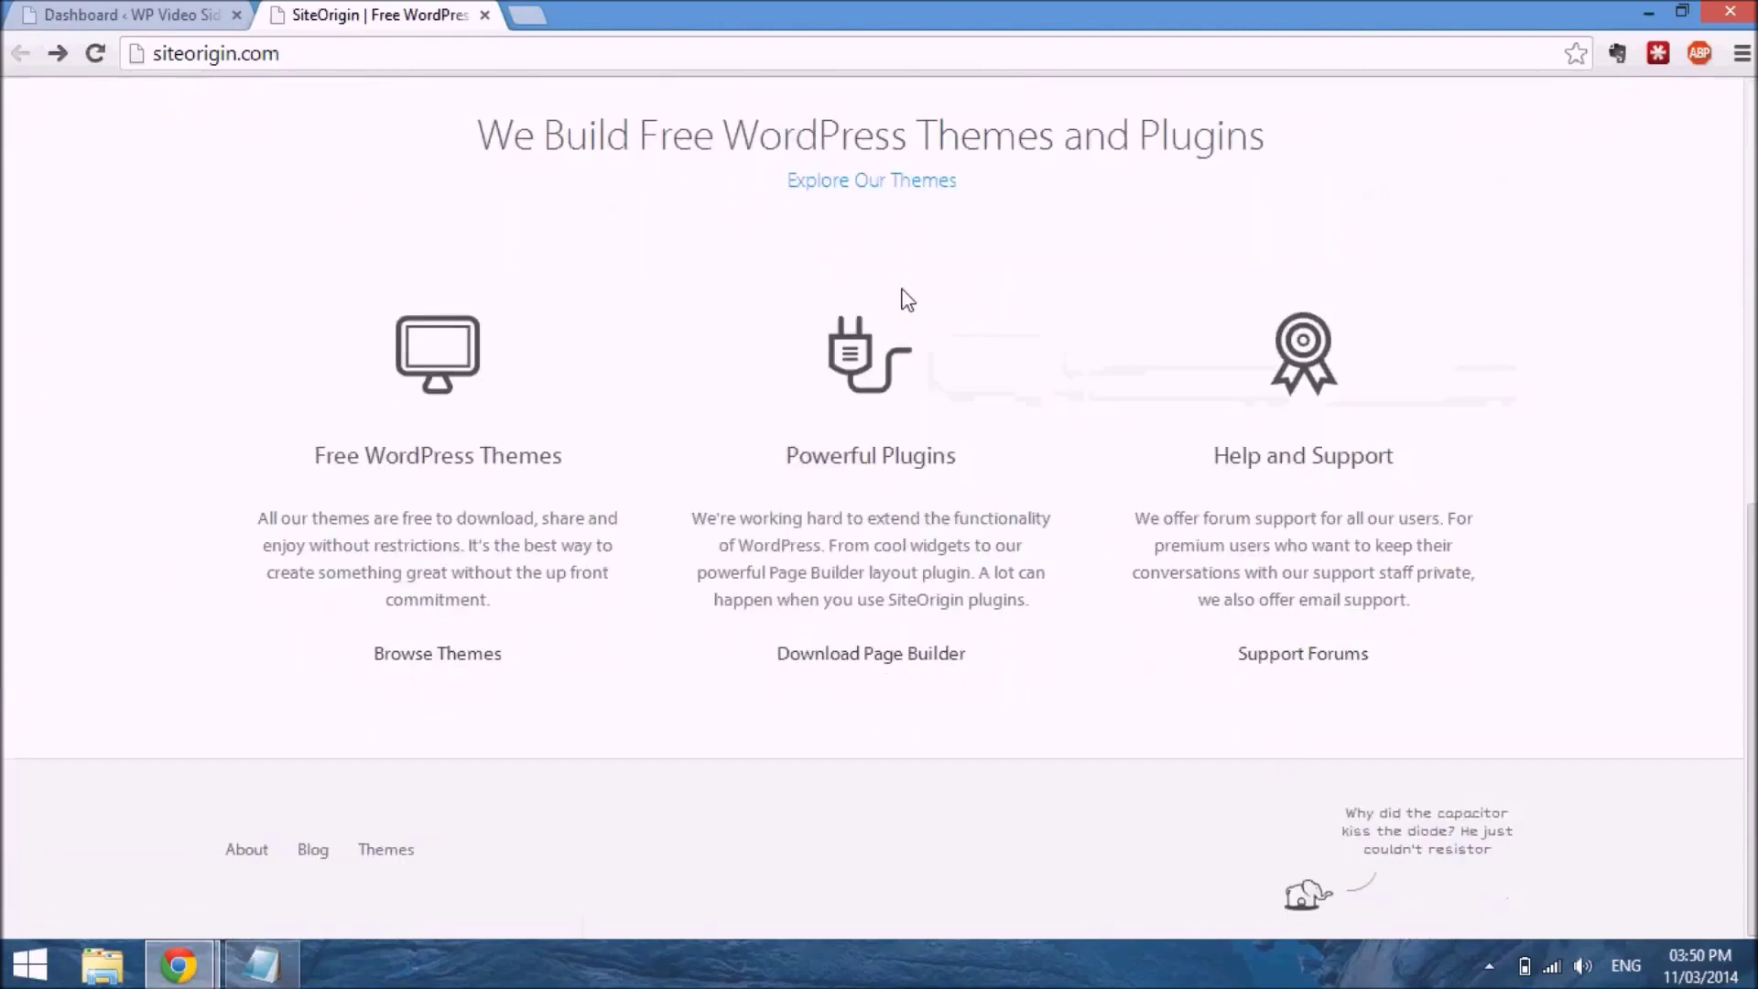
pyautogui.scroll(9, 907, 299)
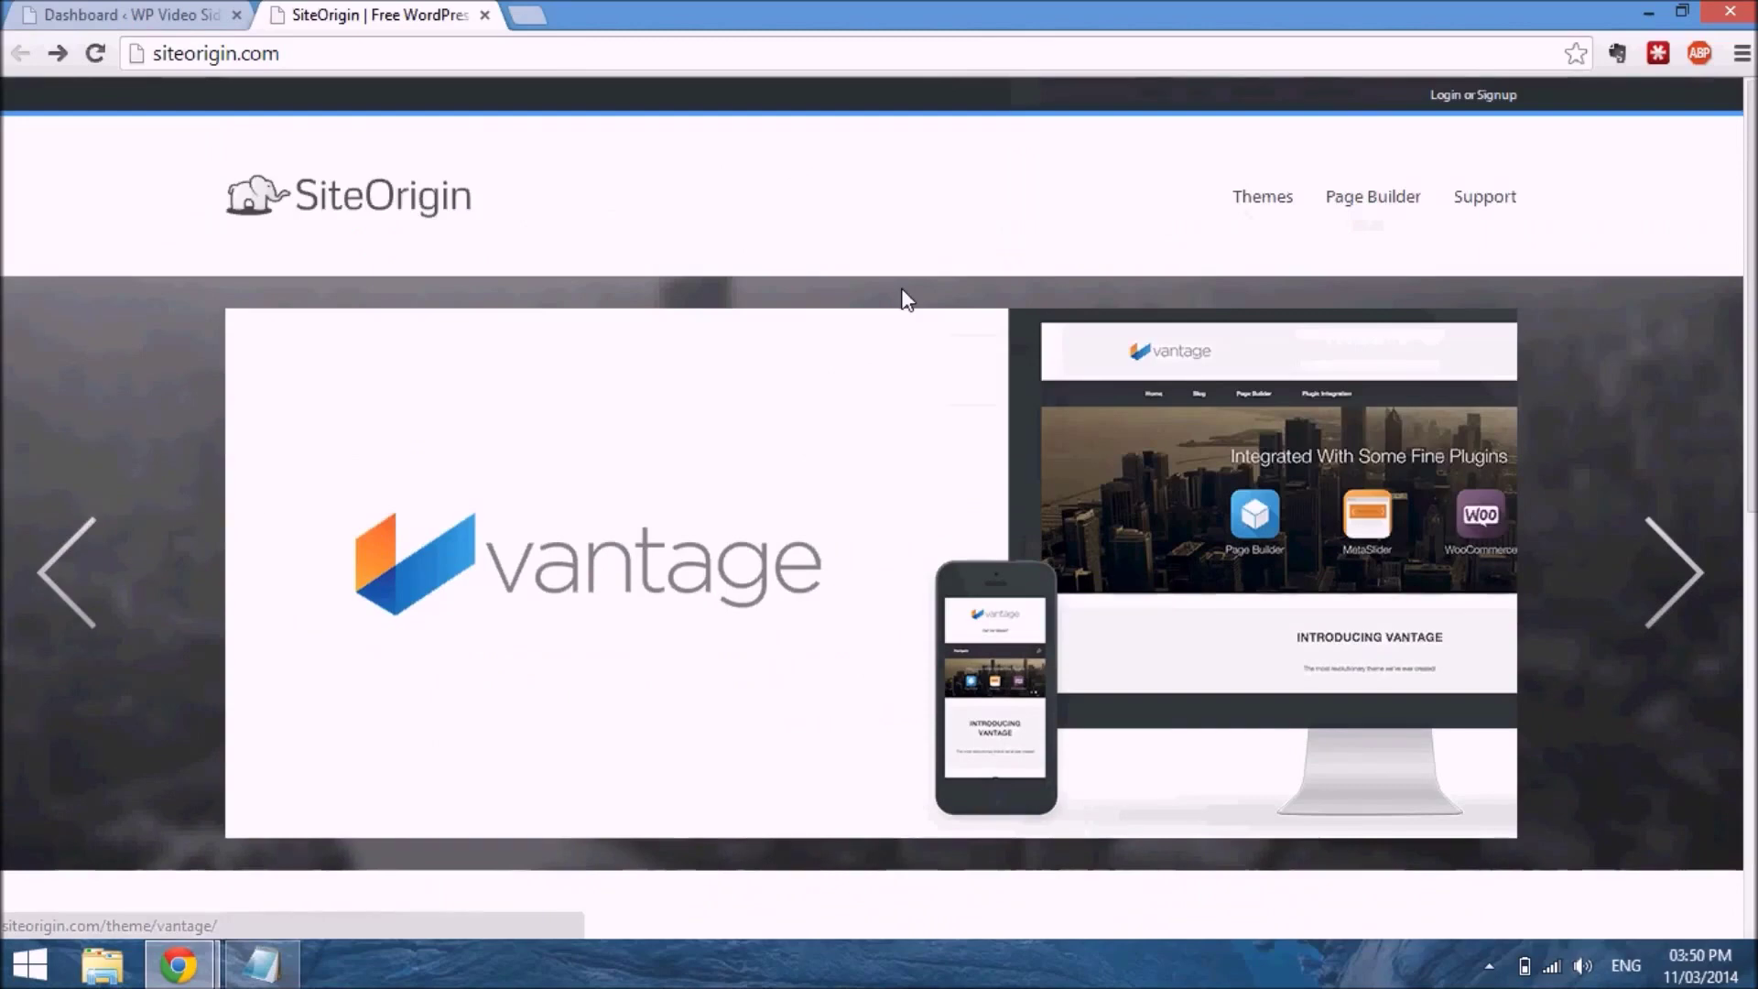
pyautogui.scroll(-9, 907, 300)
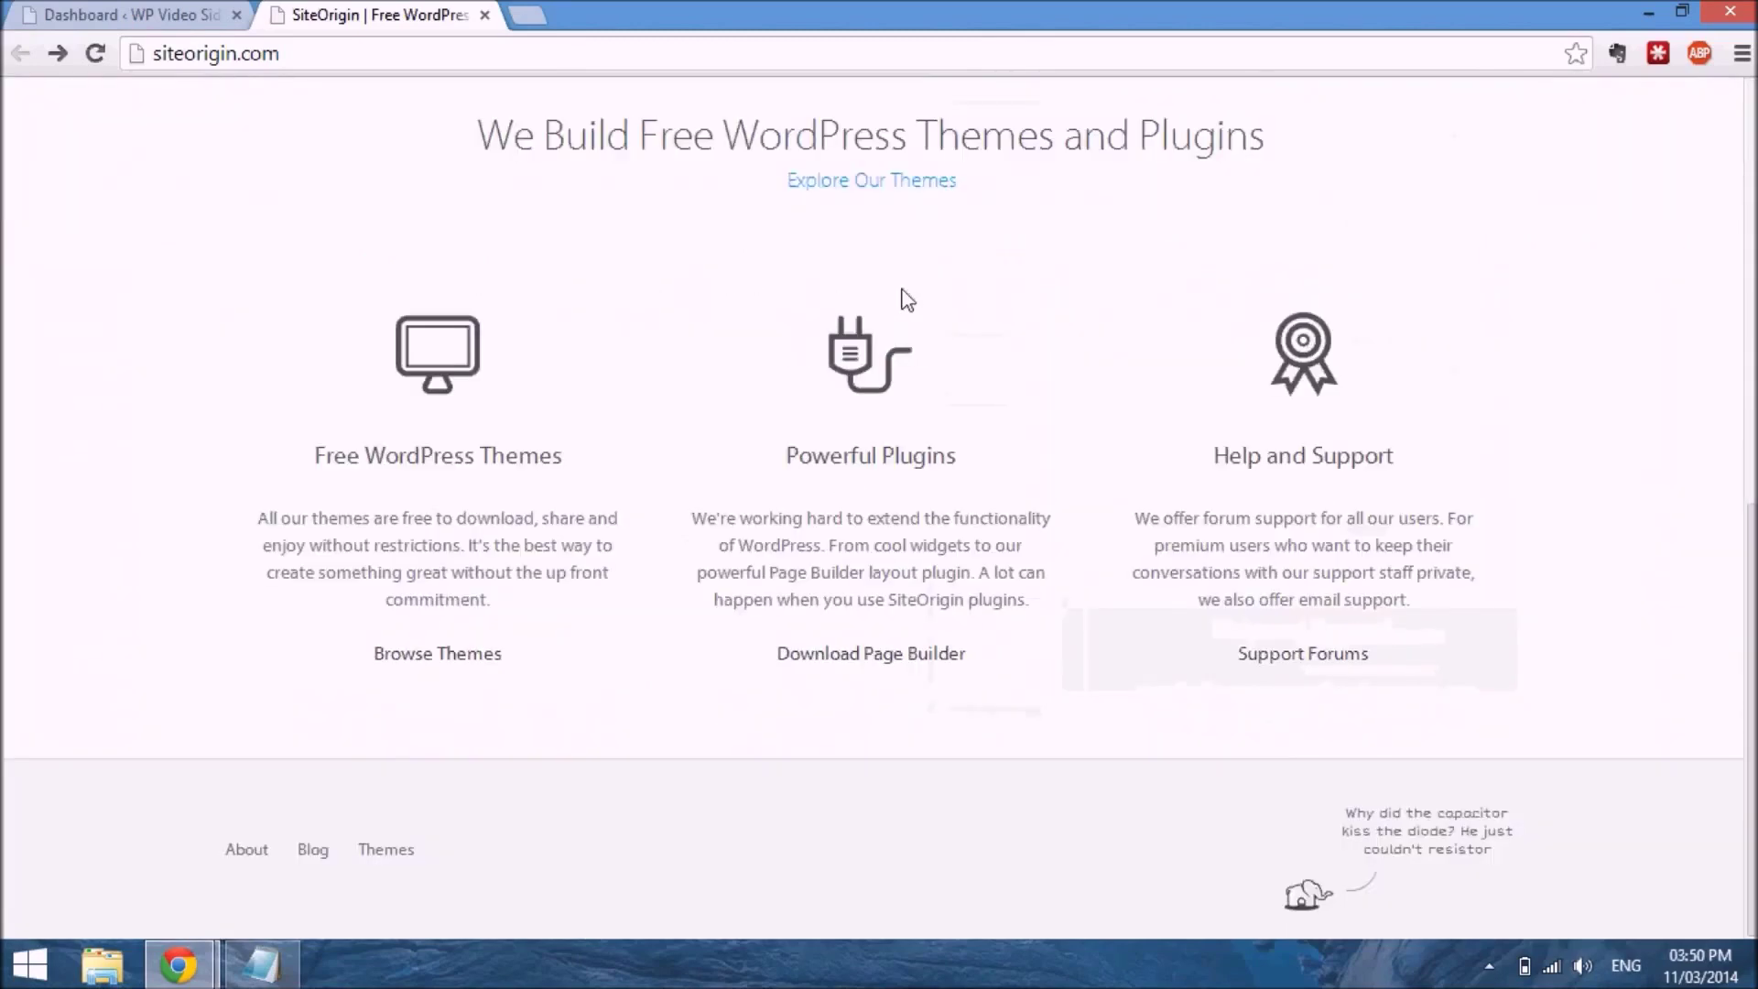
# Return to the WordPress dashboard and start a new page titled "Home"
pyautogui.click(91, 13)
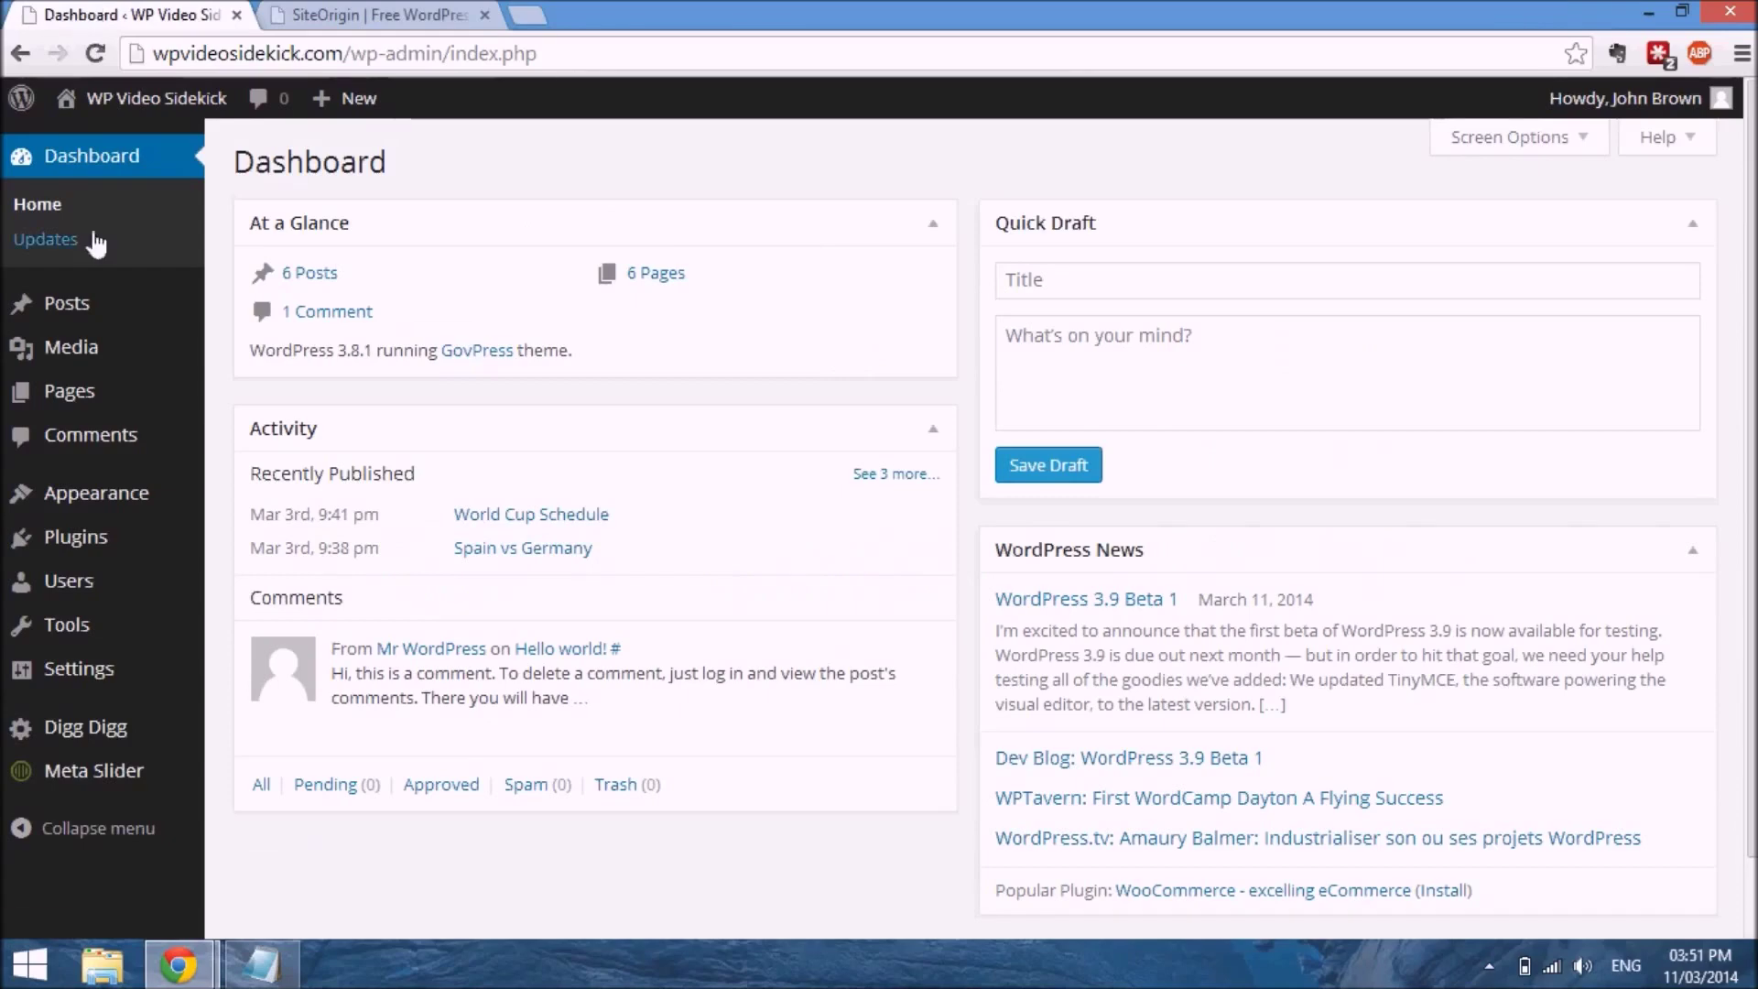
pyautogui.moveTo(101, 394)
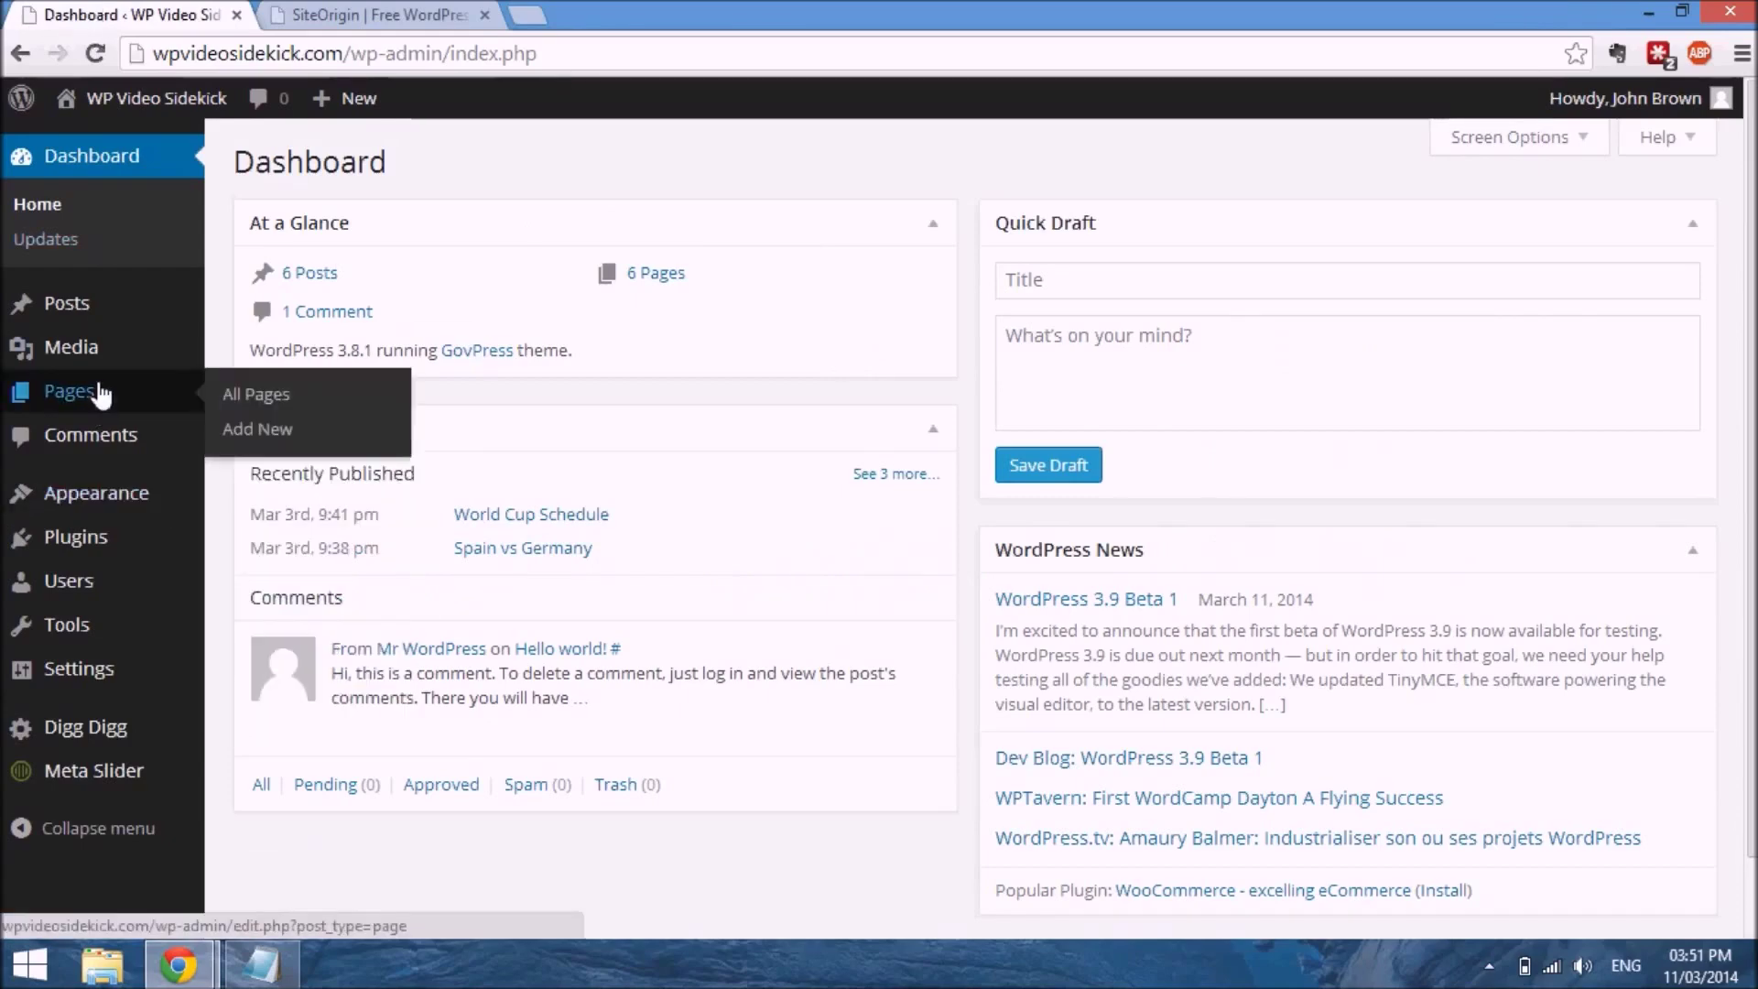
pyautogui.click(98, 393)
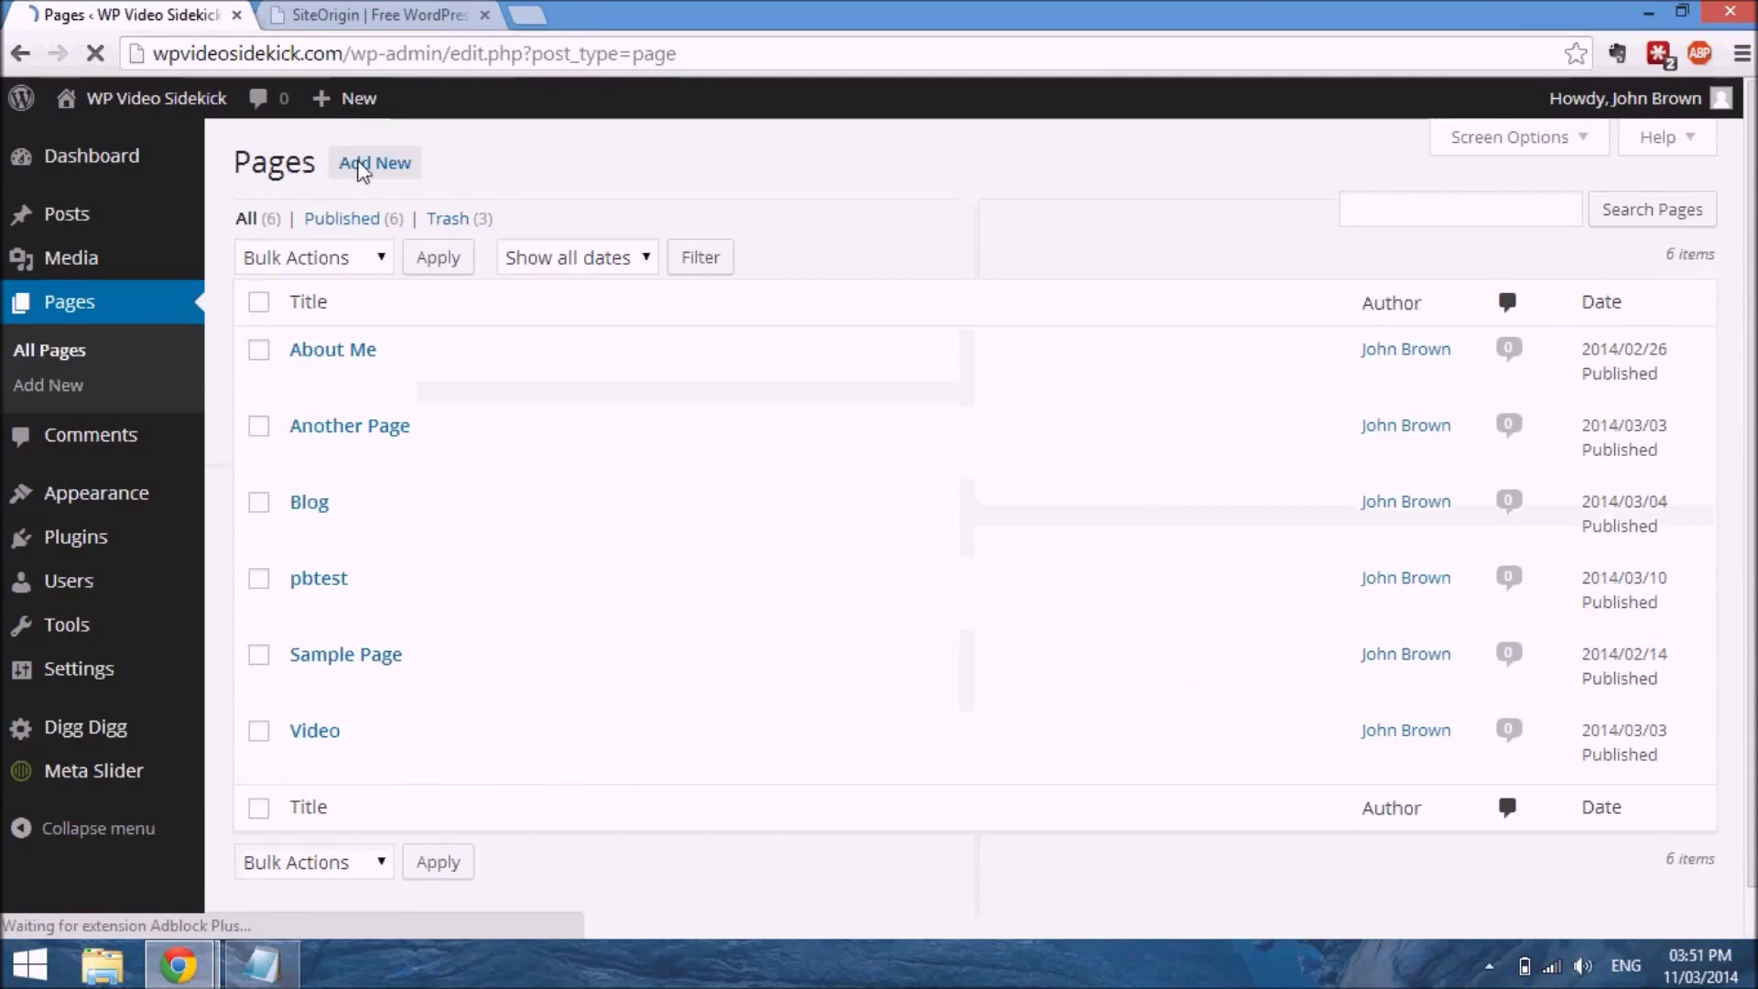
pyautogui.click(369, 170)
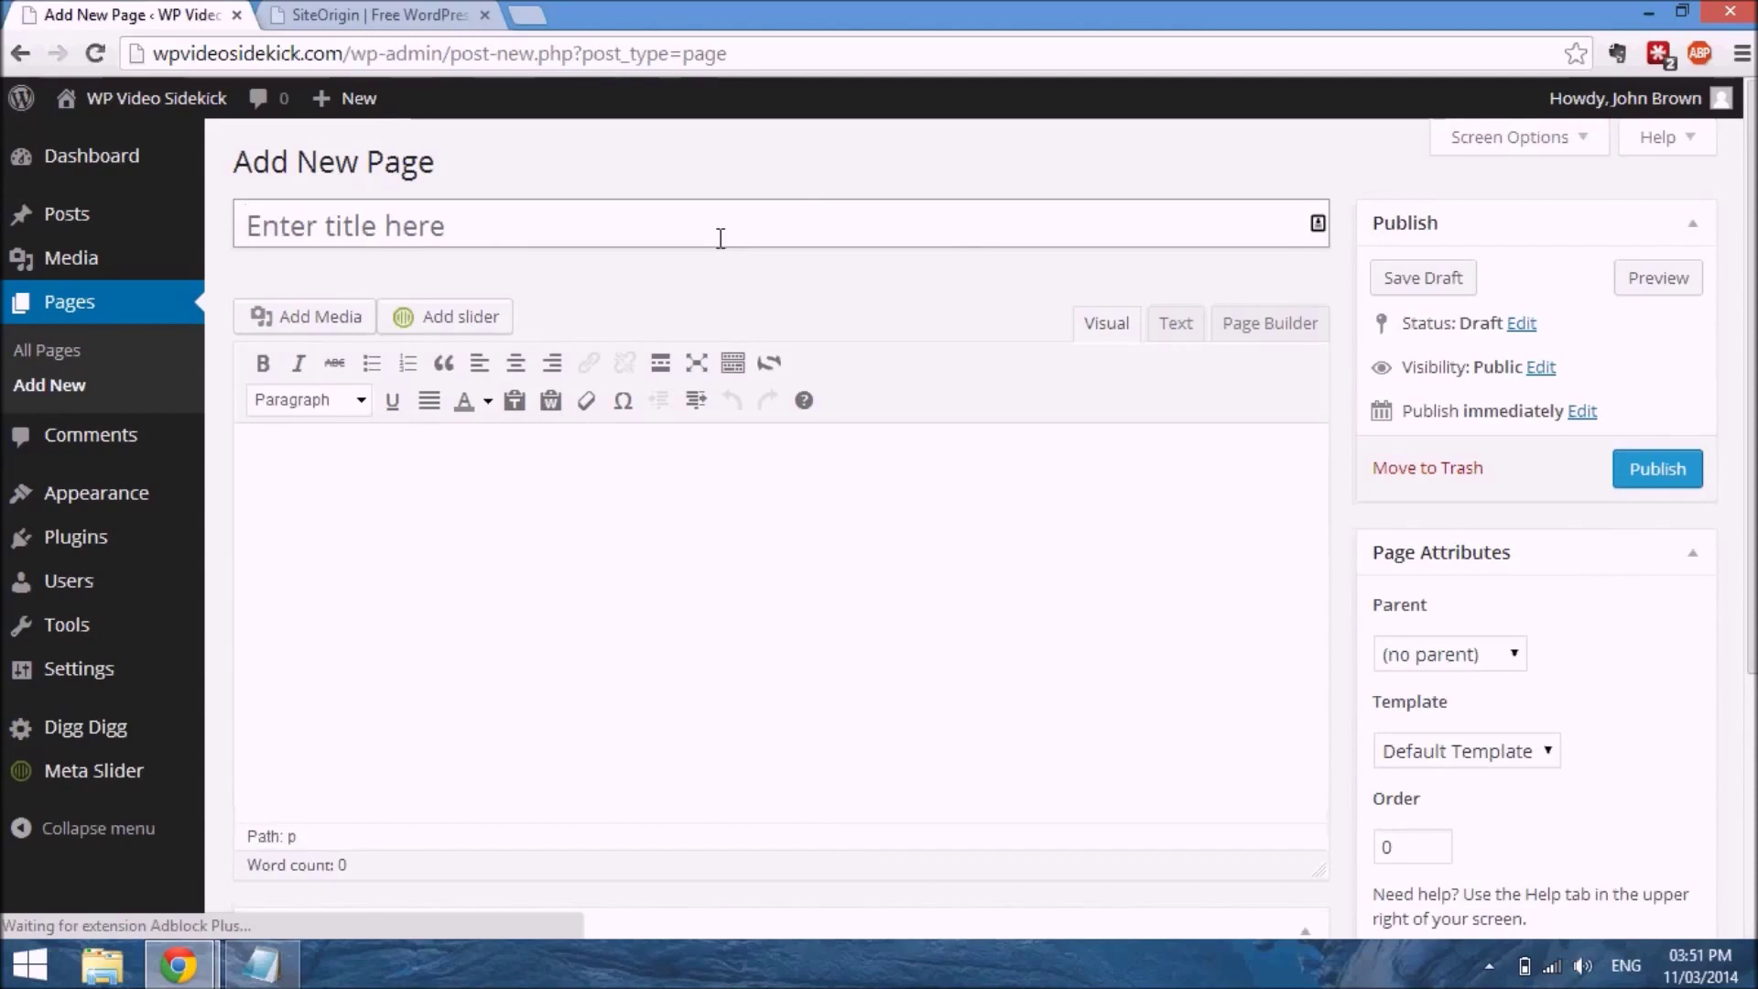
pyautogui.write('Home')
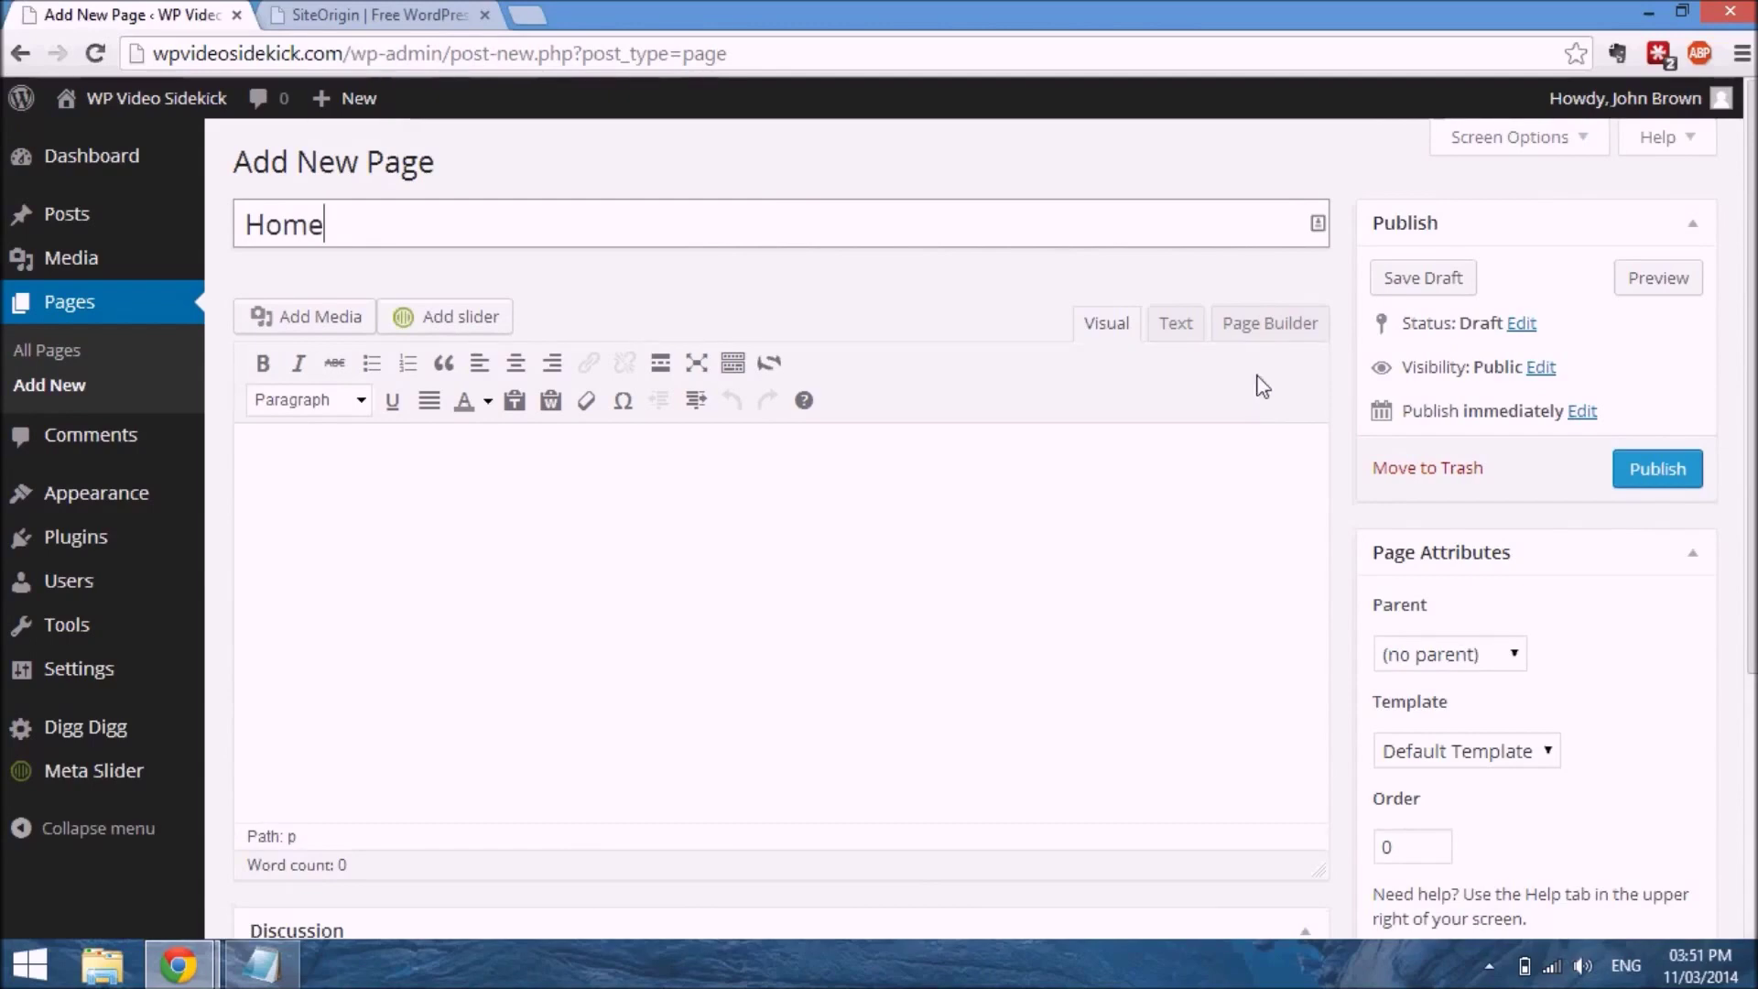
# Switch the Home page to Page Builder and add an untitled Meta Slider widget with New Slider selected
pyautogui.click(1277, 337)
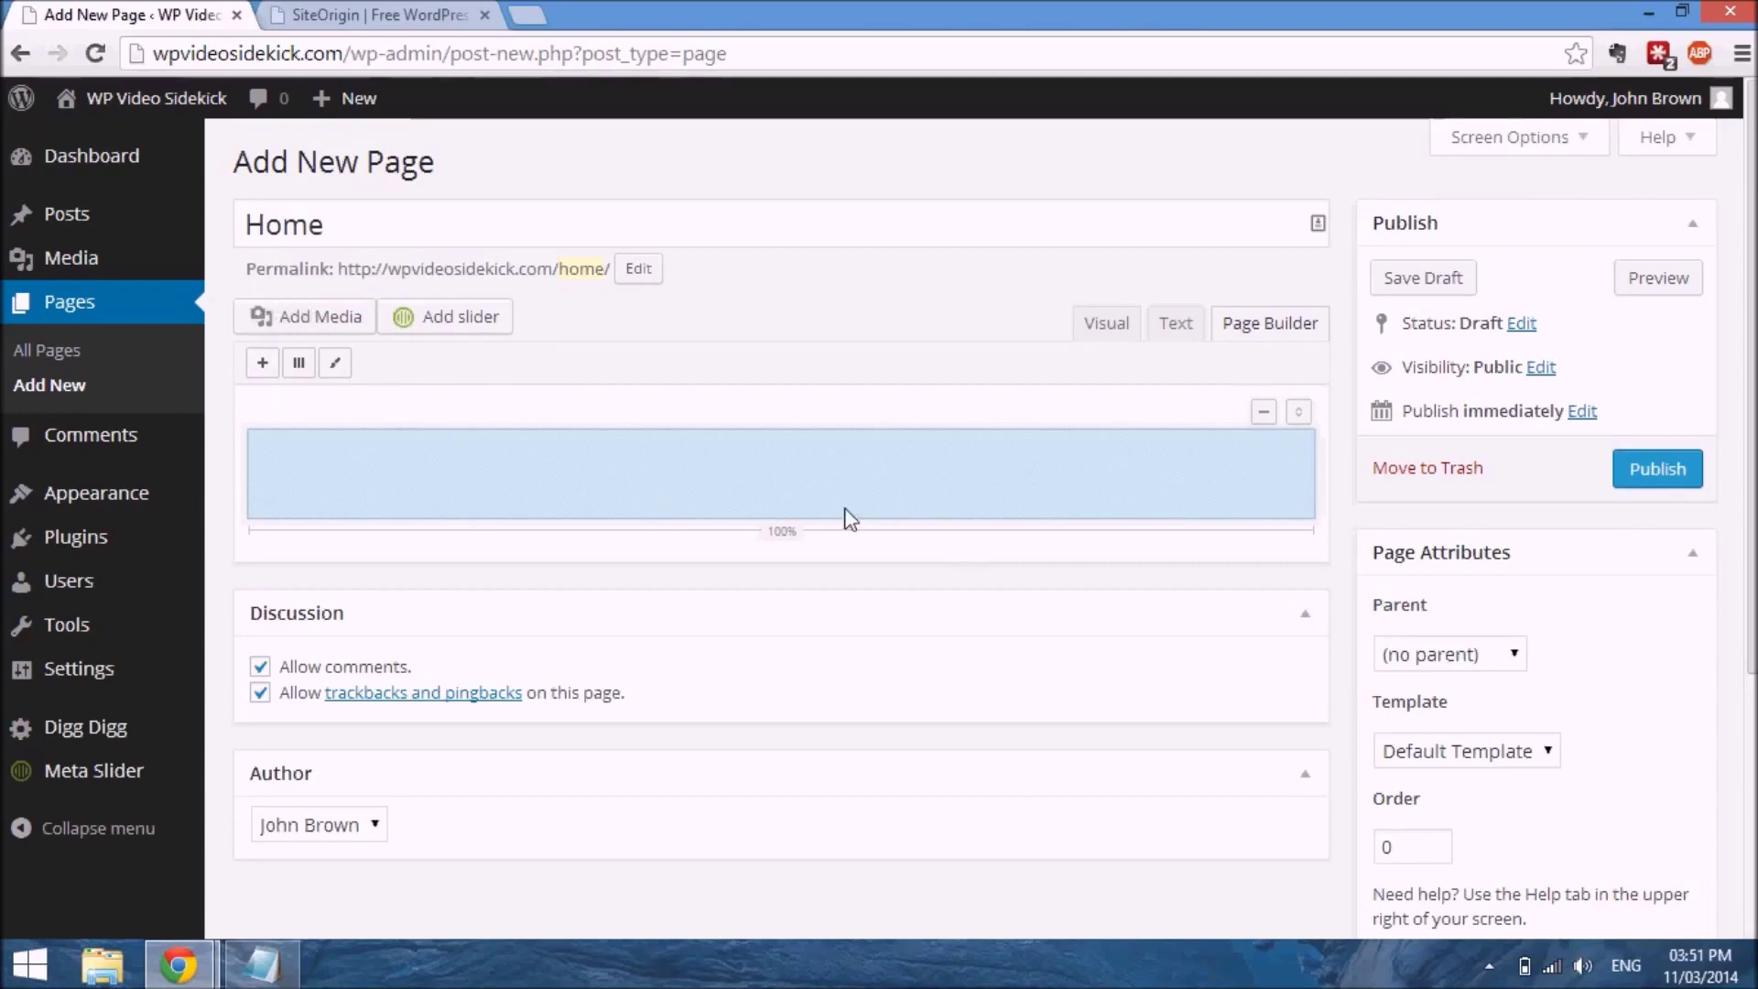
pyautogui.click(263, 362)
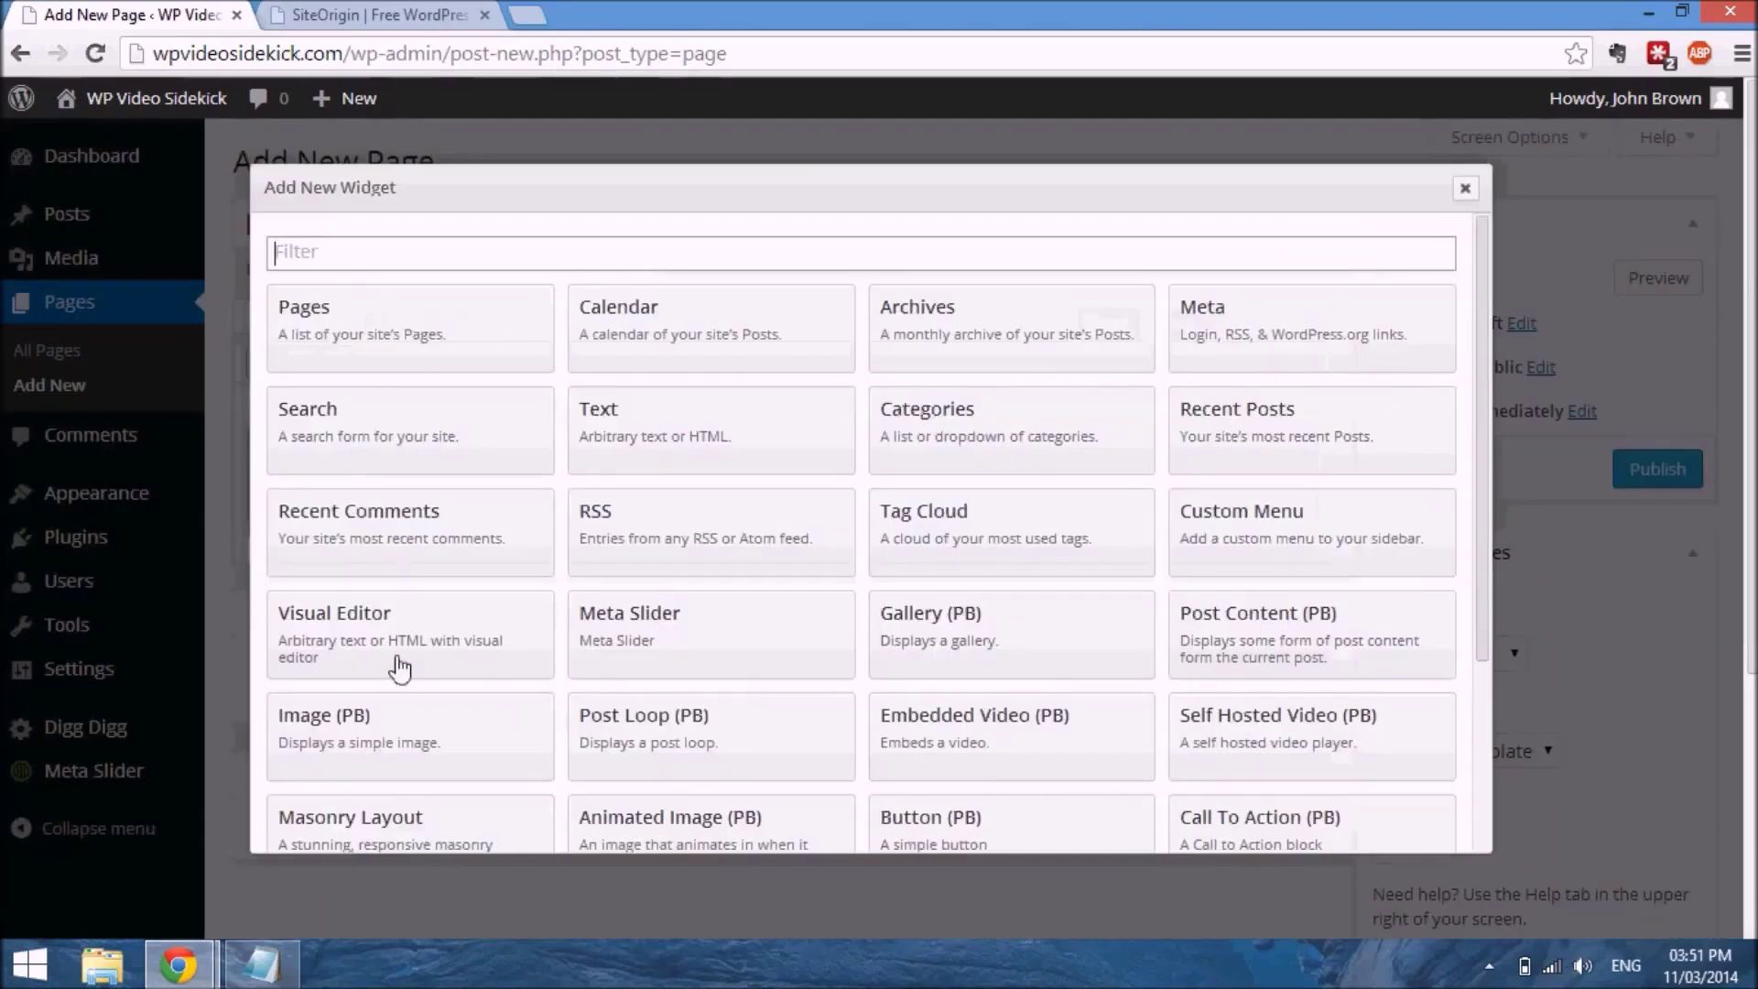
pyautogui.scroll(-1, 398, 667)
pyautogui.scroll(-3, 398, 667)
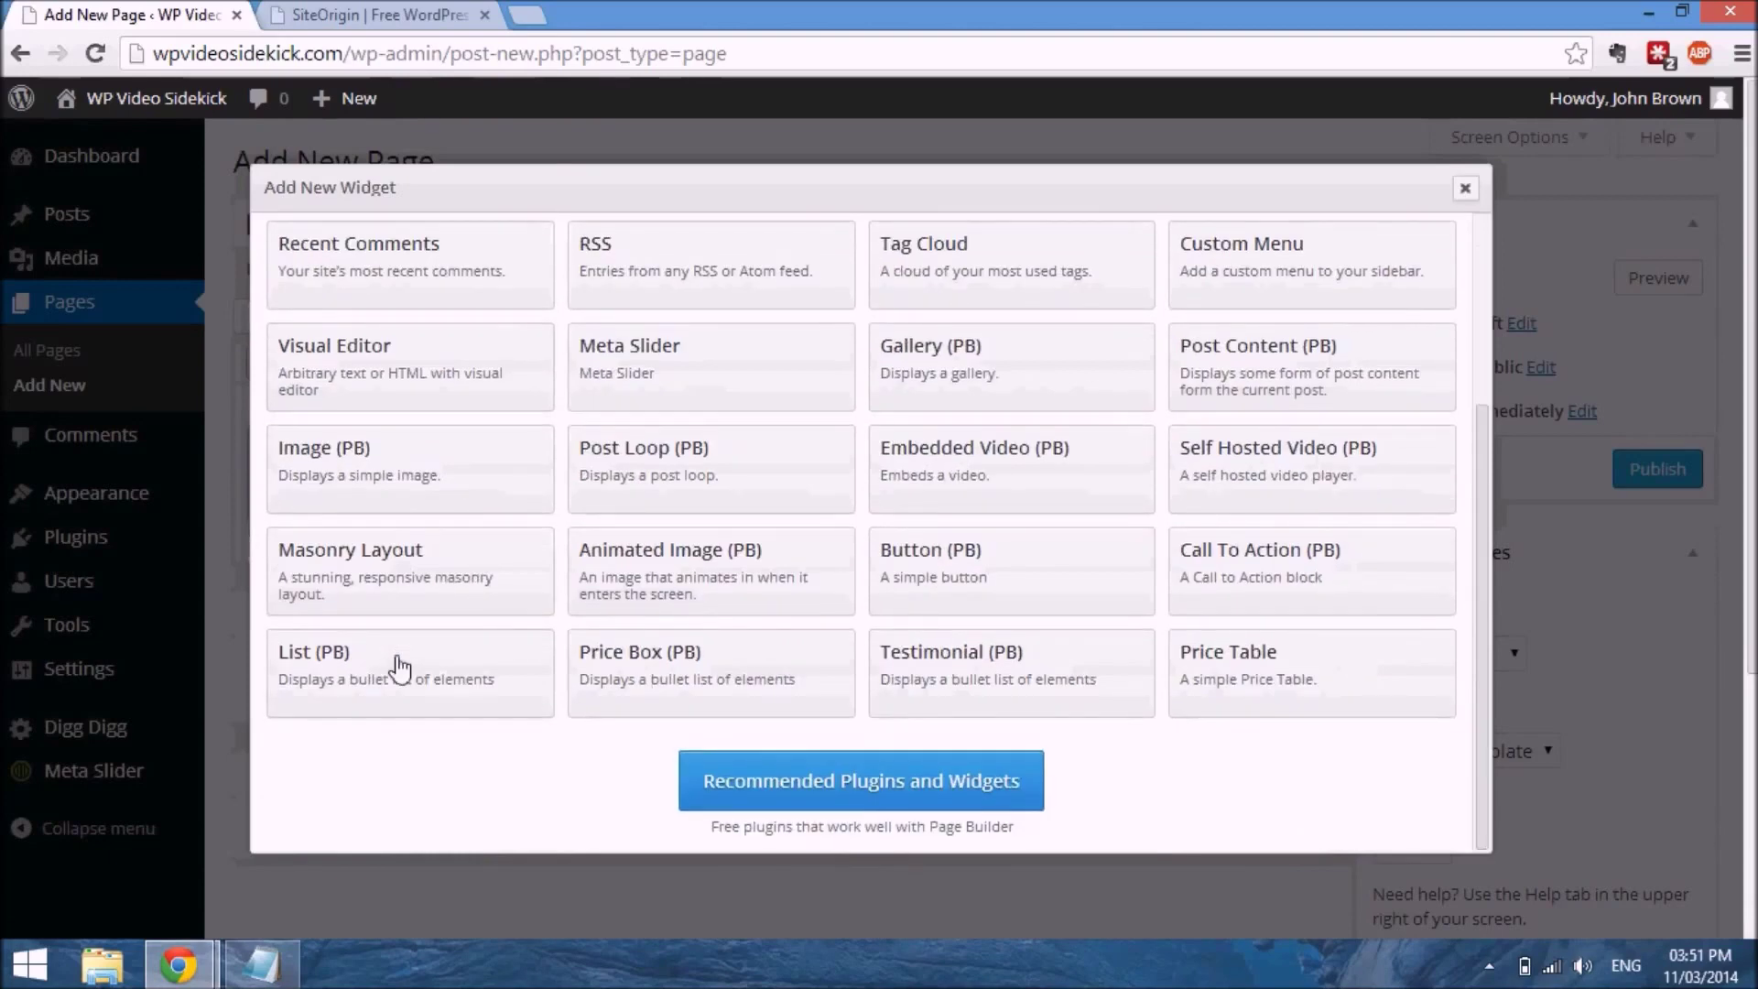
pyautogui.scroll(4, 399, 666)
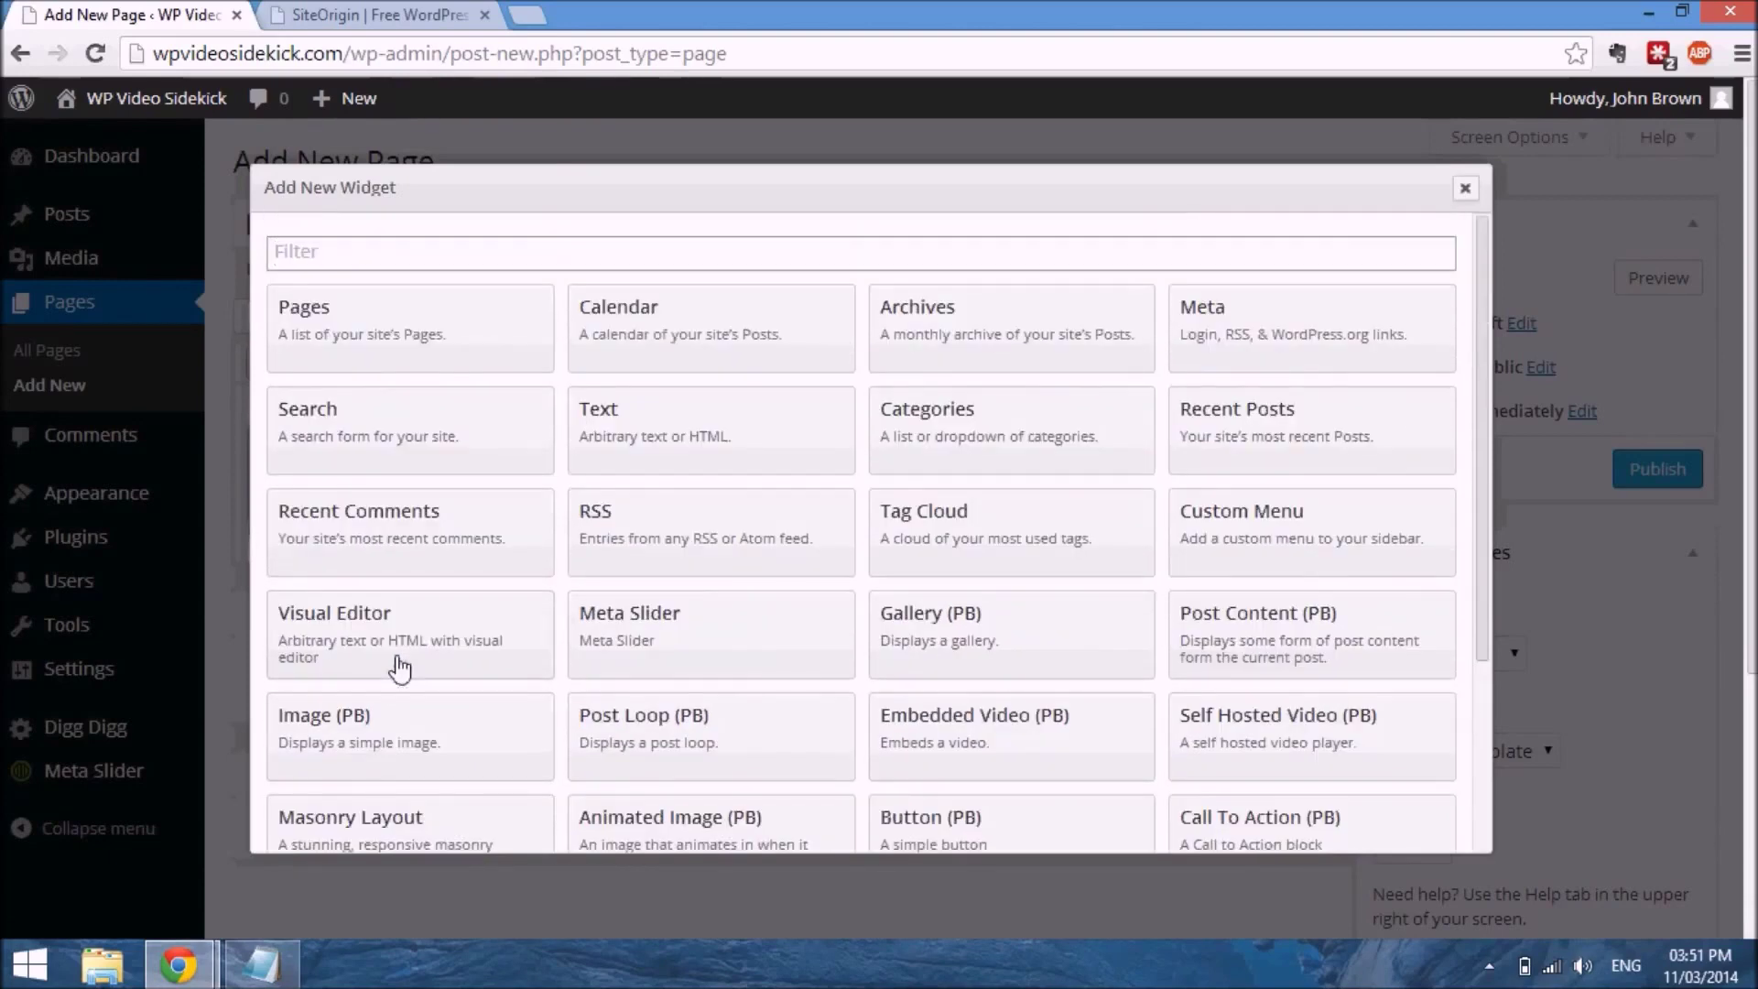
pyautogui.scroll(-3, 399, 666)
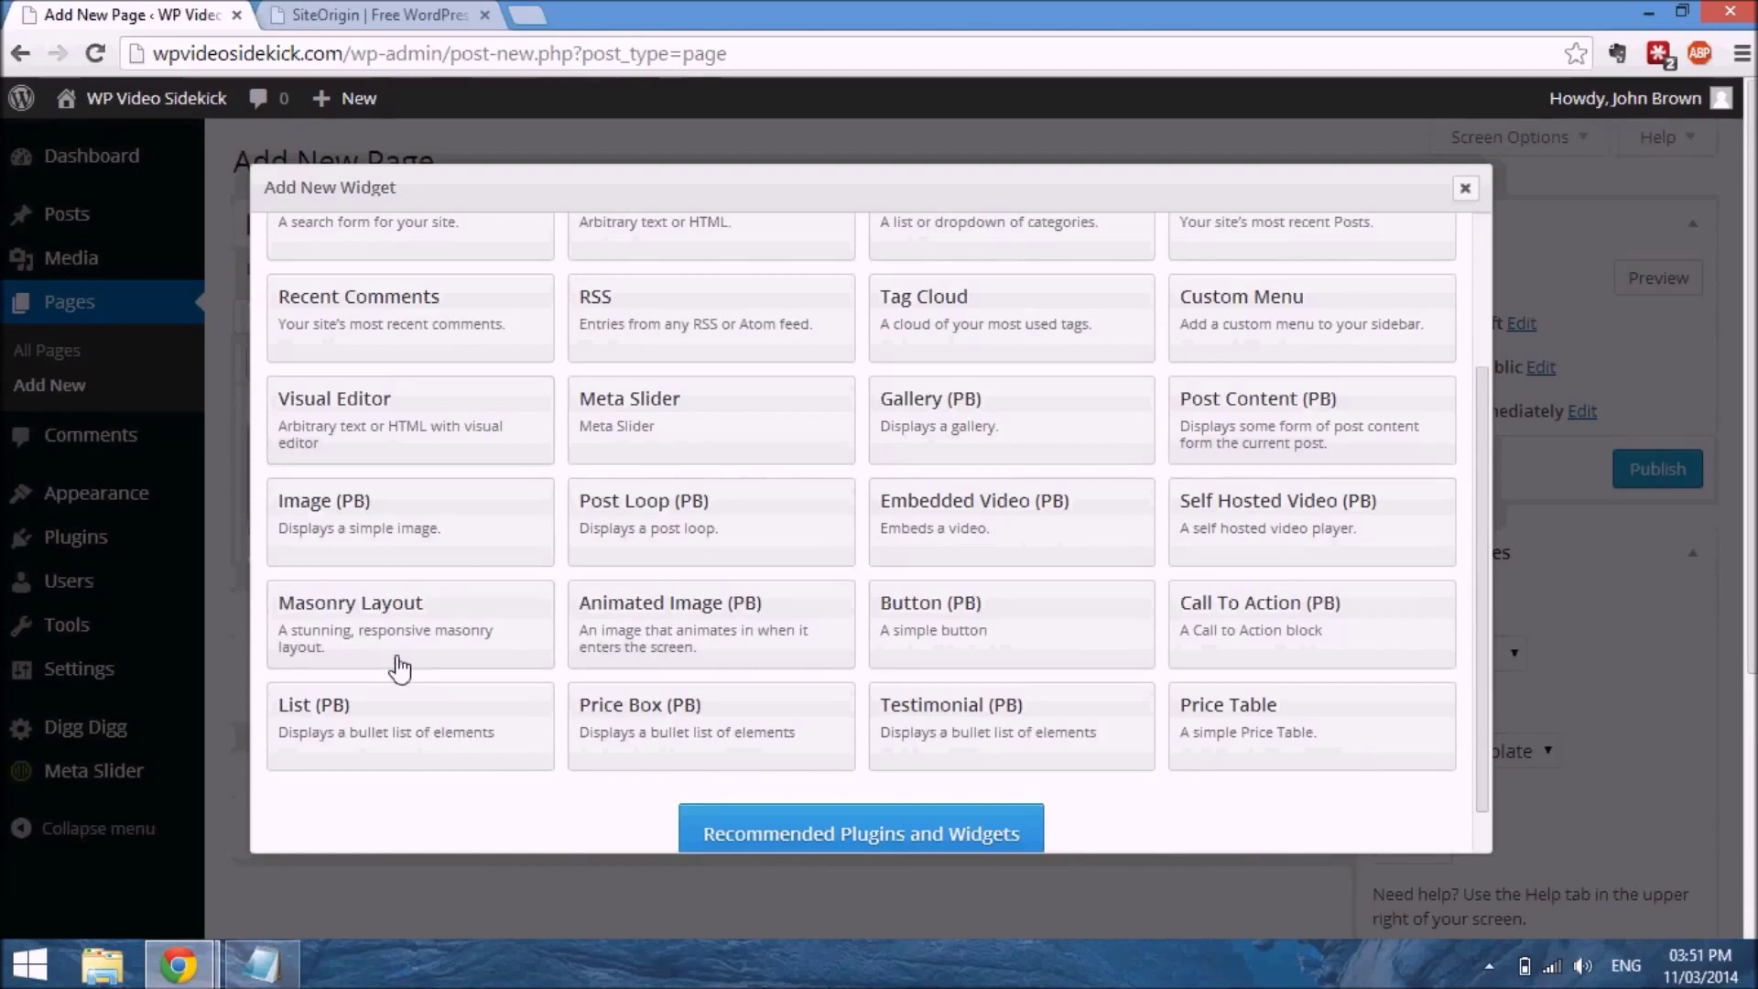
pyautogui.click(647, 446)
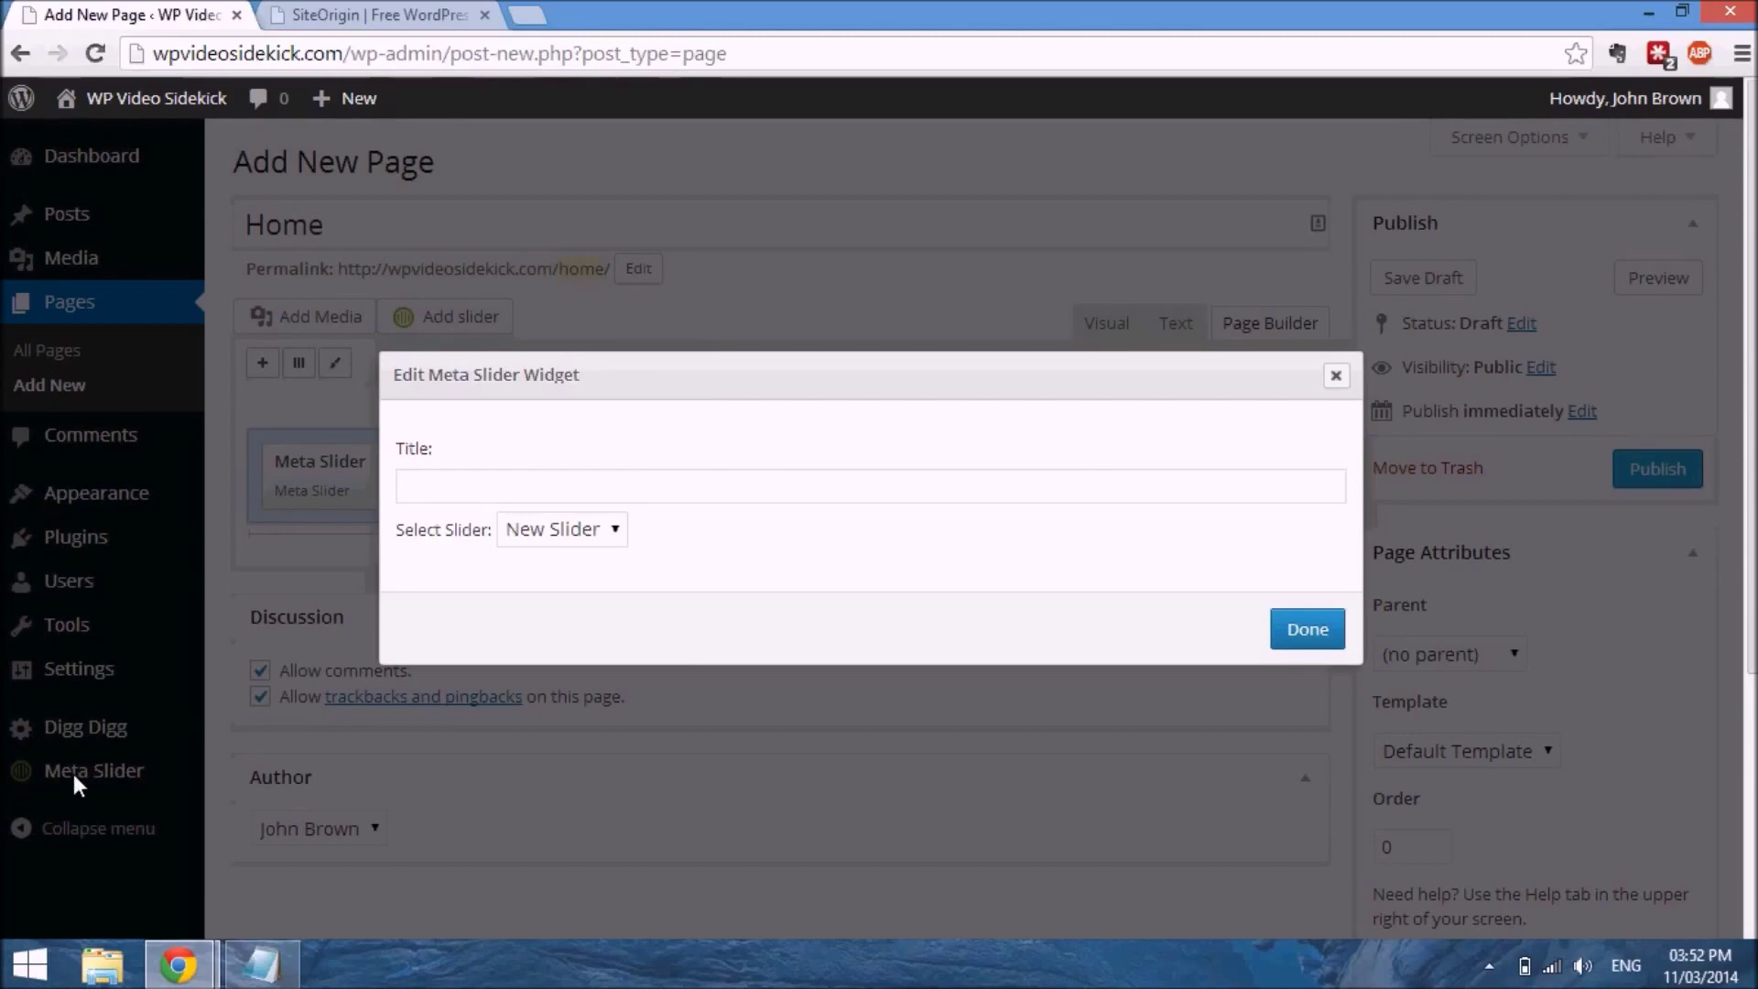
pyautogui.click(617, 535)
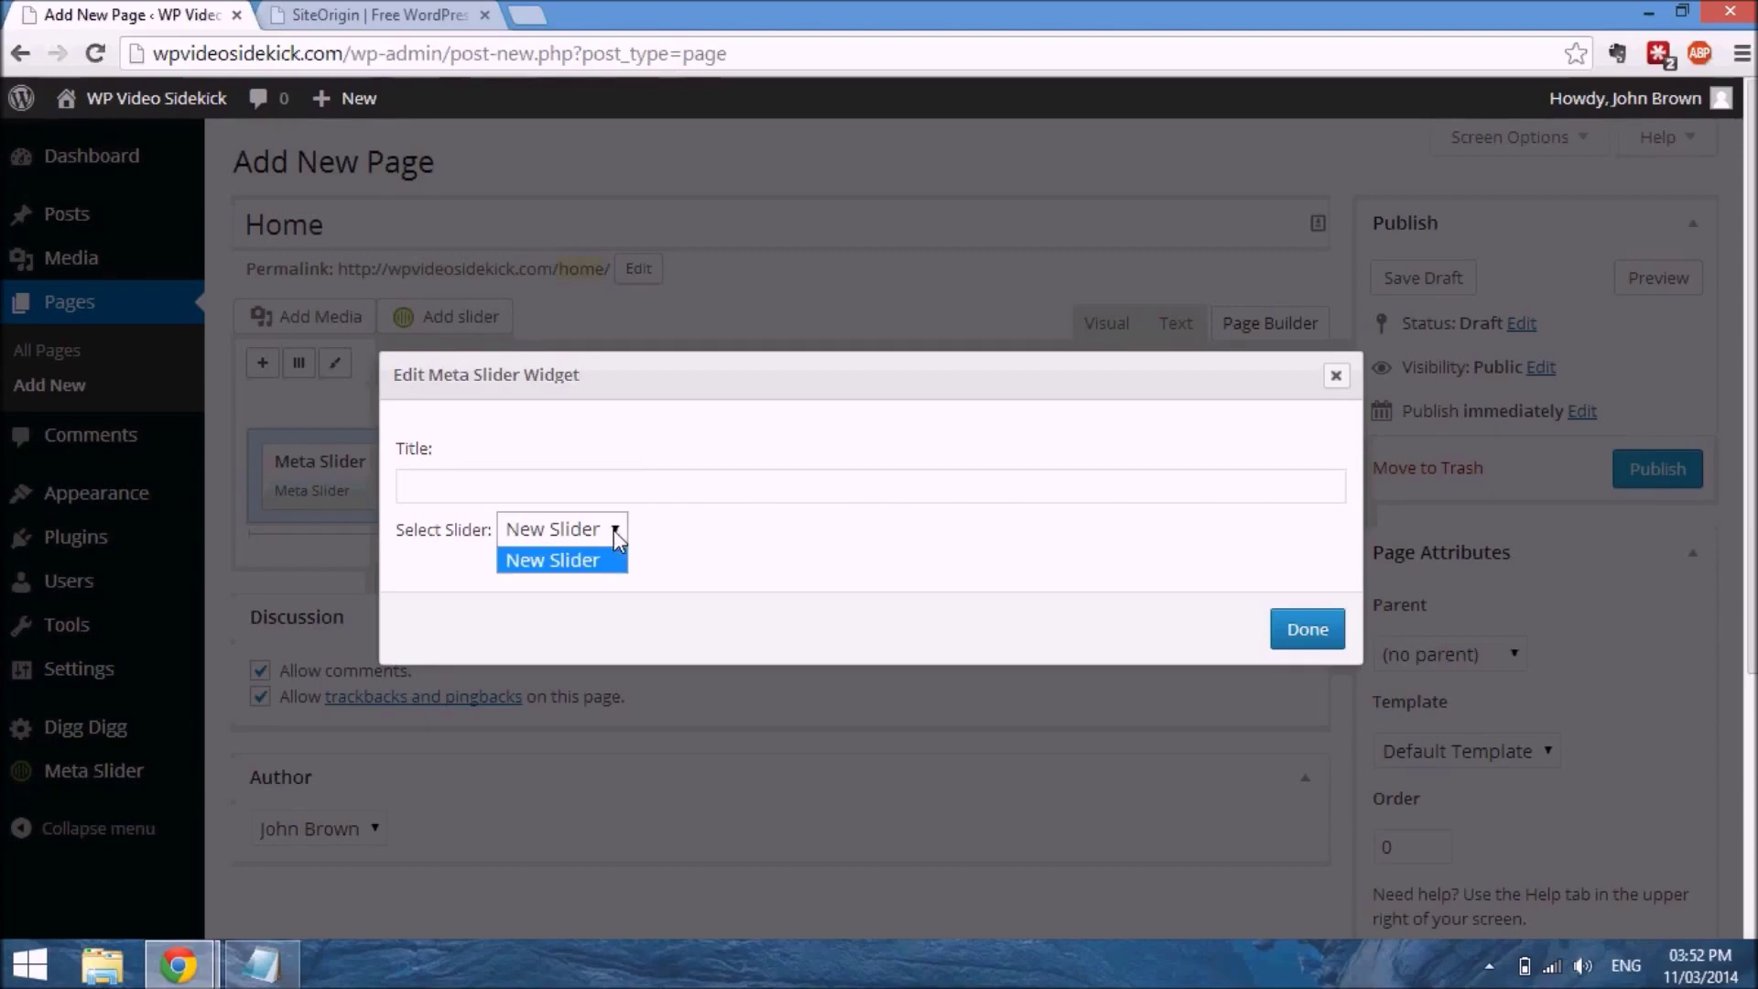
pyautogui.click(615, 536)
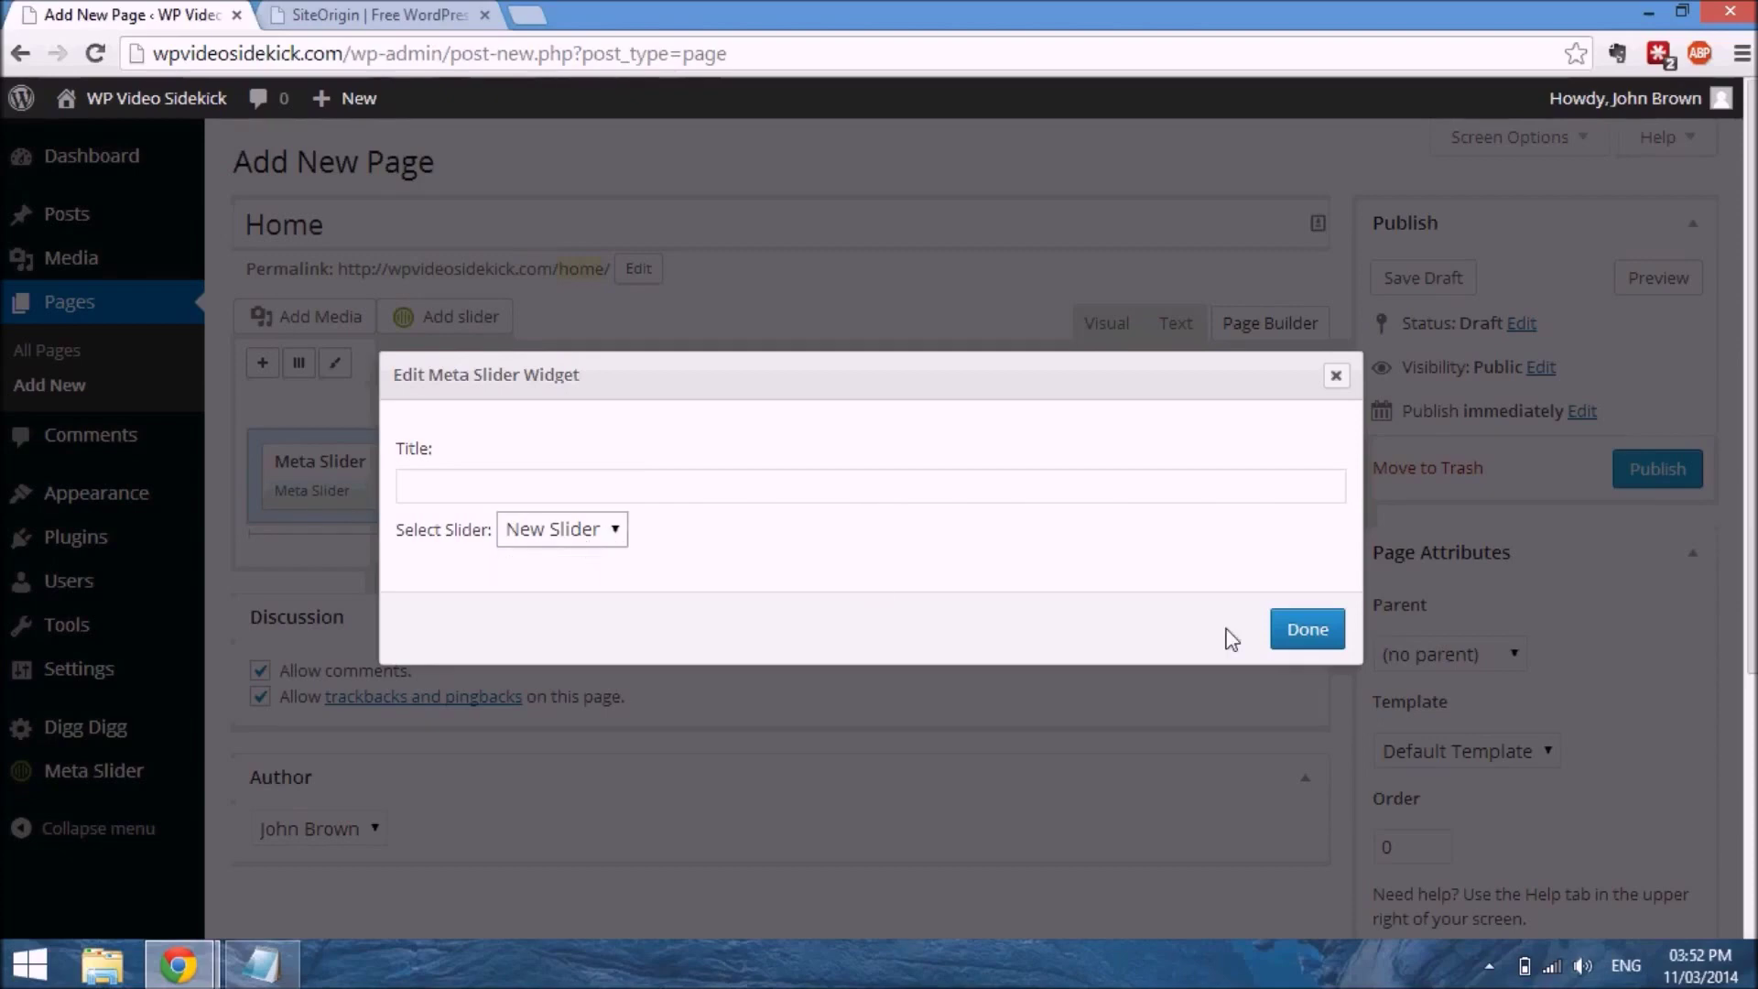
pyautogui.click(1308, 632)
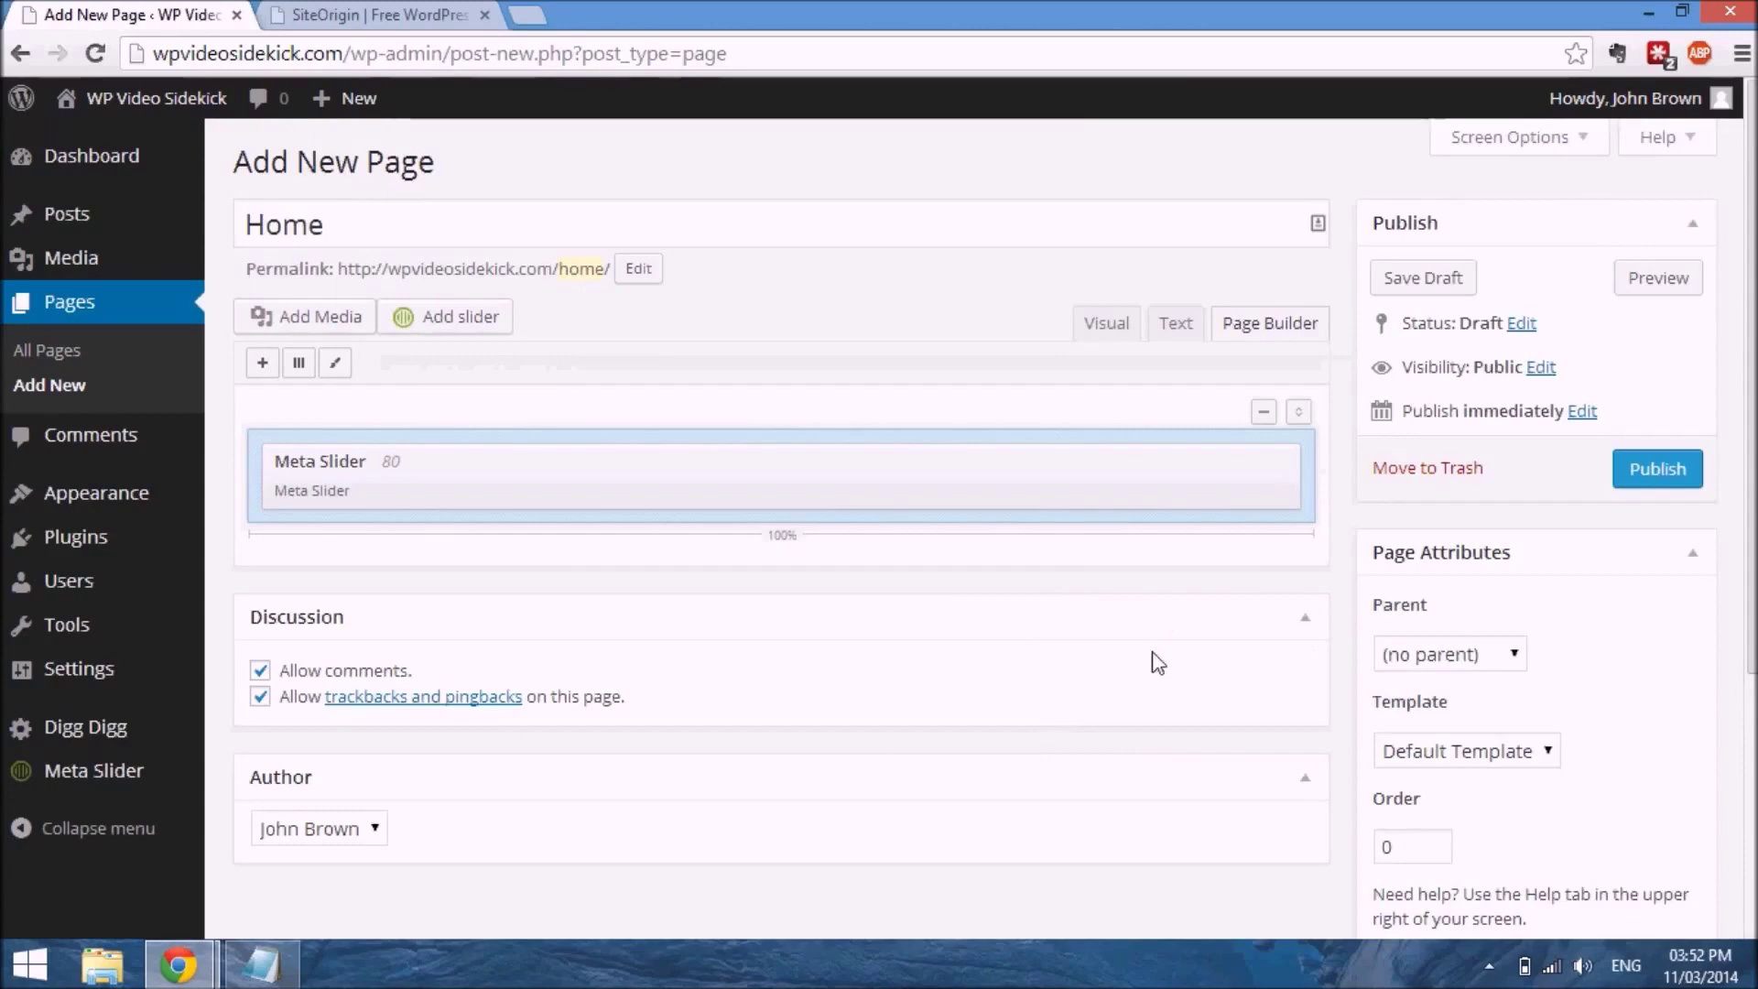
# Add a one-column row below the Meta Slider row and add a Visual Editor widget to the page
pyautogui.click(300, 365)
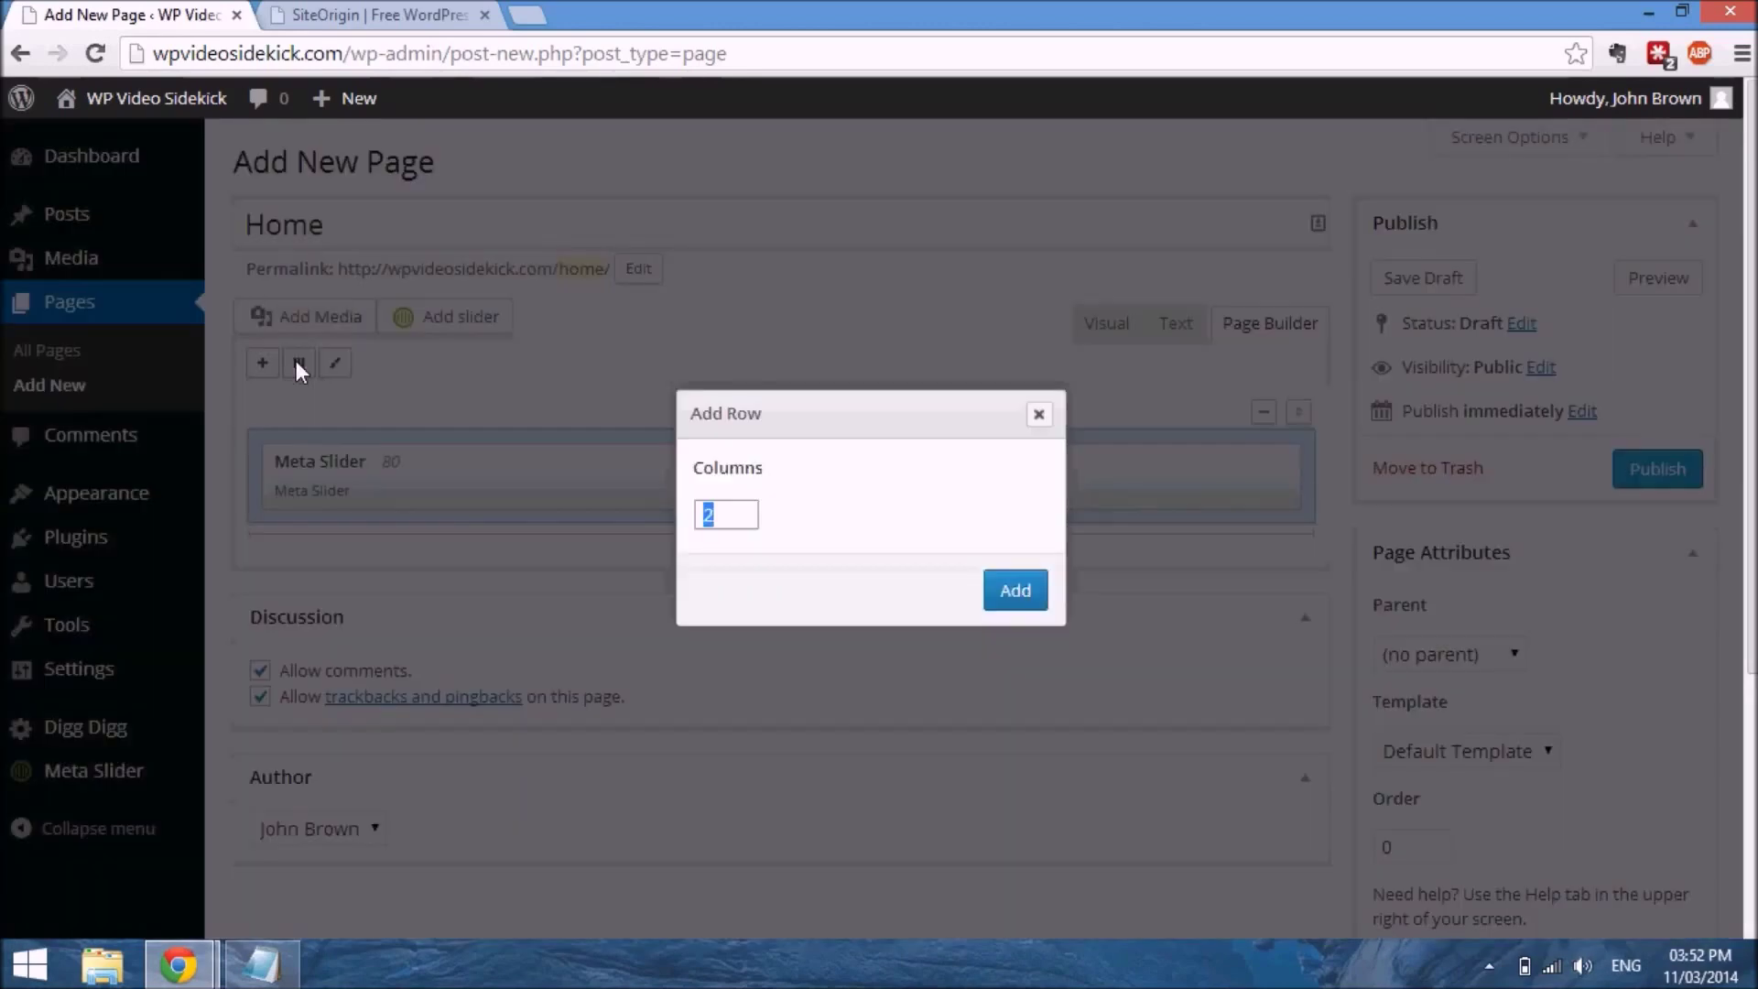
pyautogui.write('1')
pyautogui.click(1015, 591)
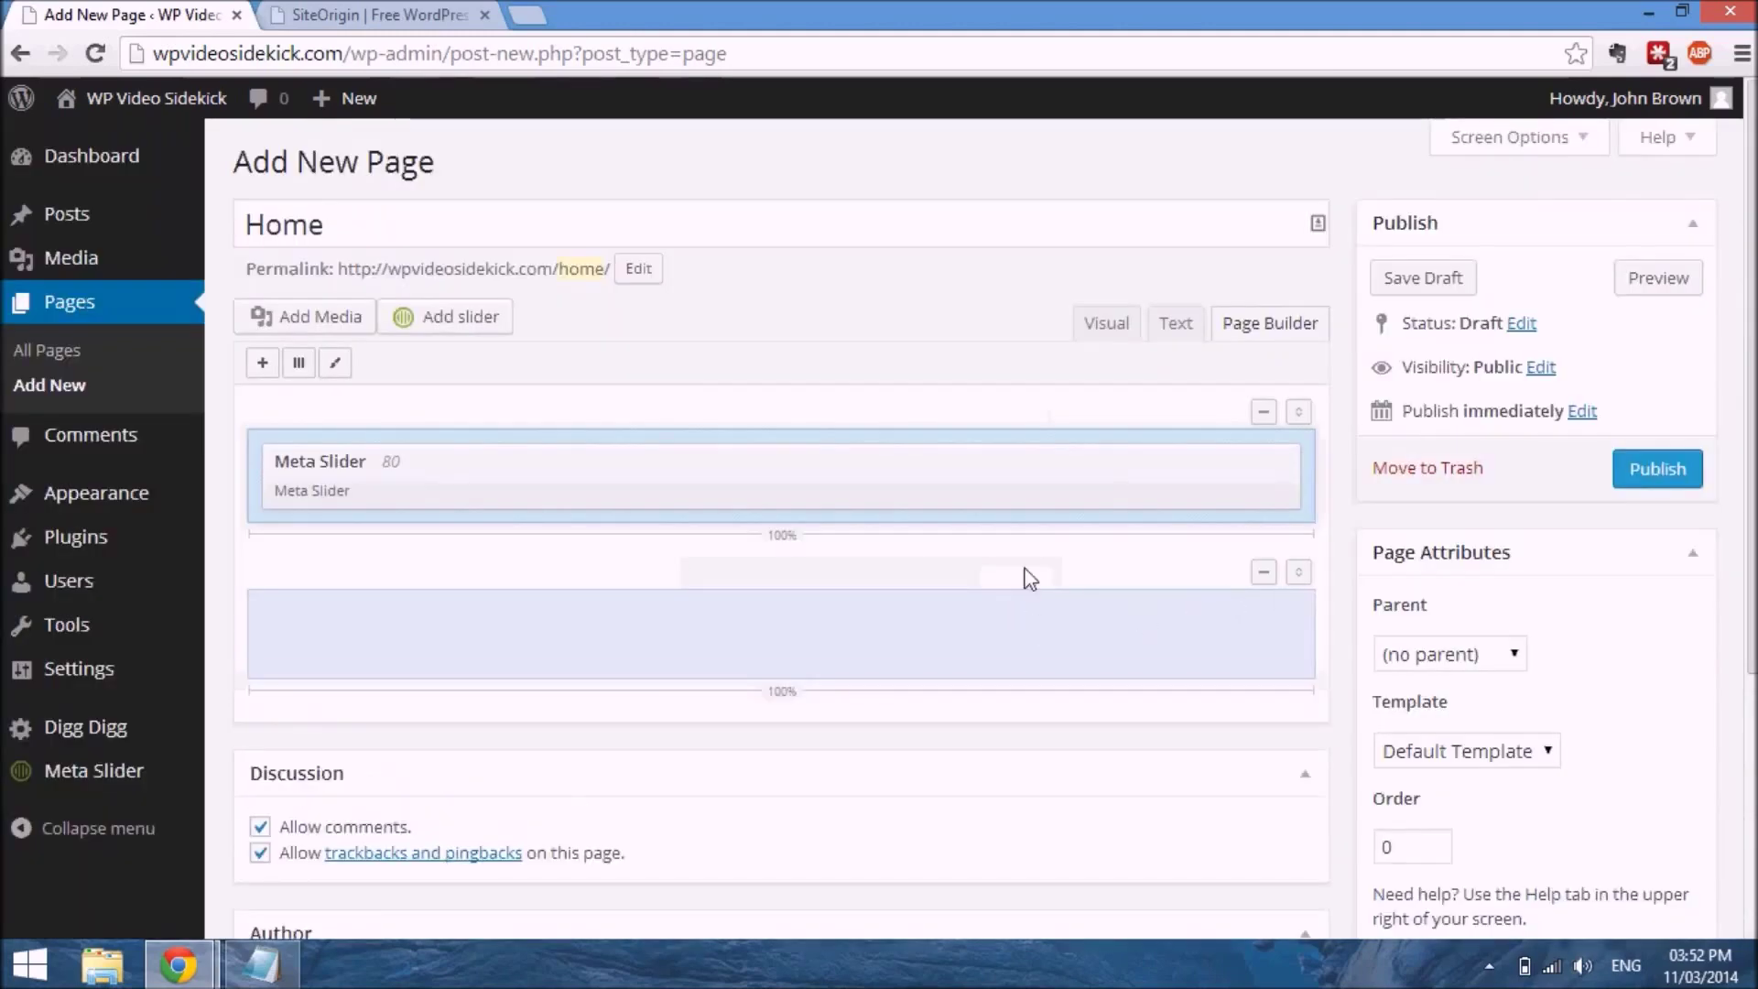
pyautogui.click(263, 364)
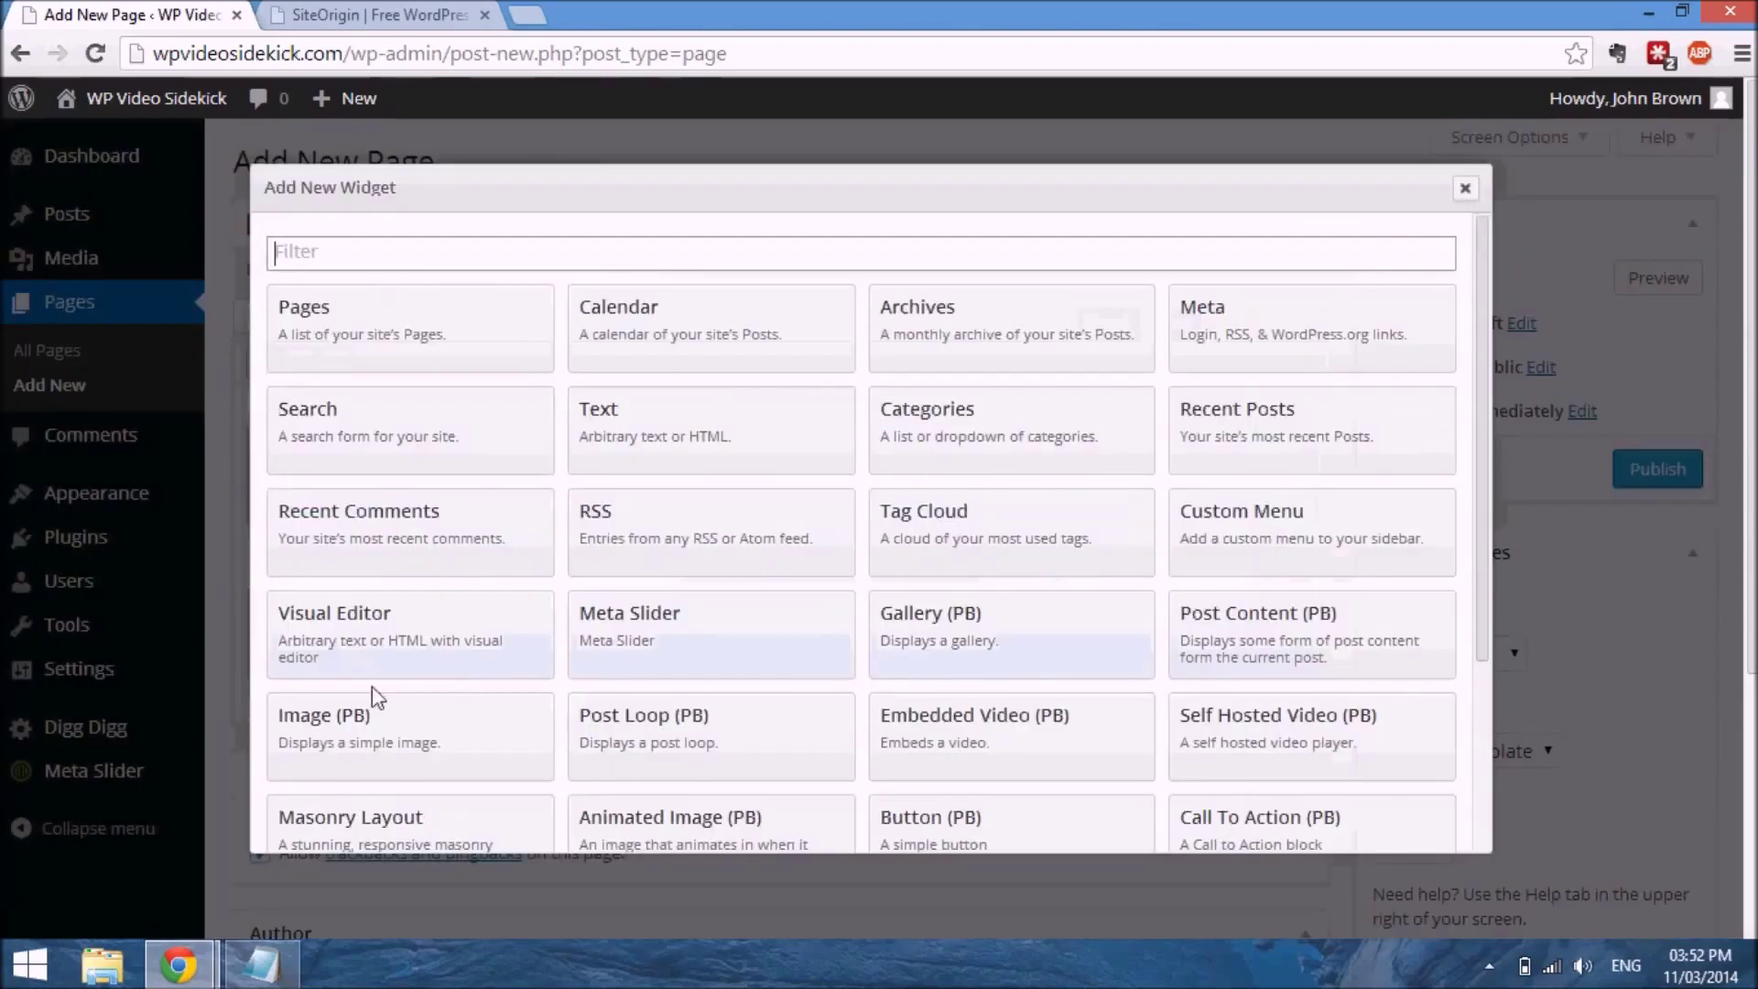
pyautogui.click(383, 645)
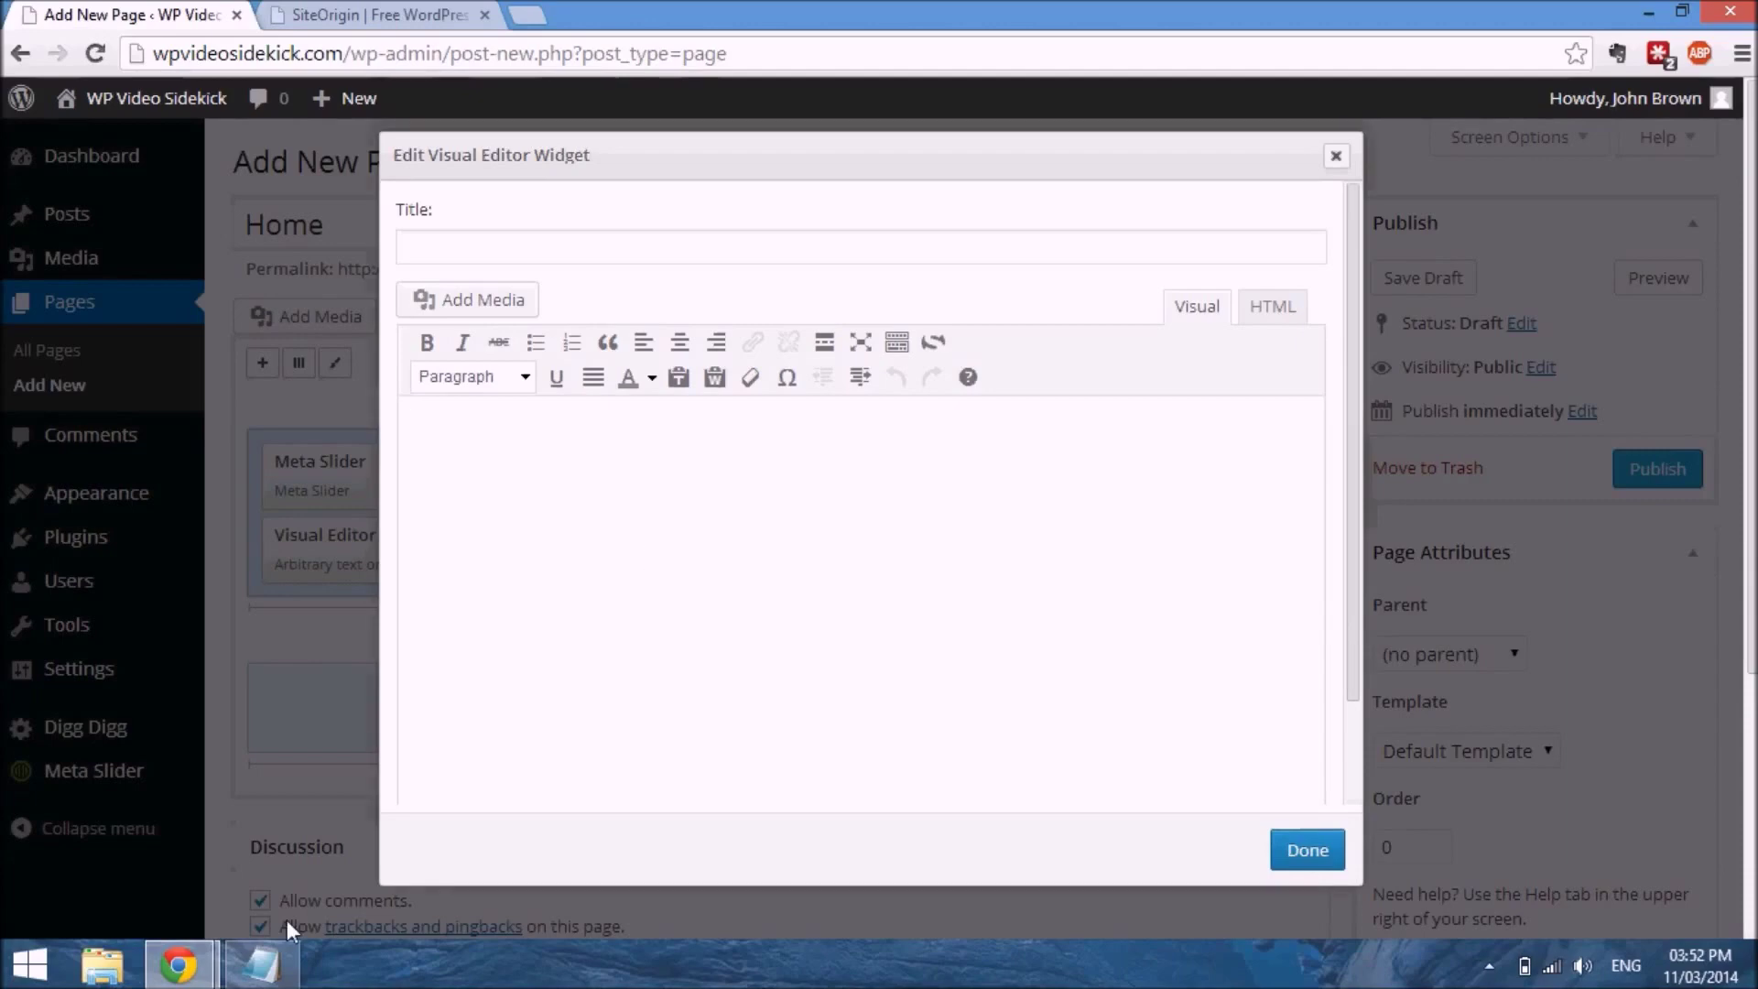
# Copy the "We Build Free WordPress Themes and Plugins" and "Explore Our Themes" lines from Notepad's pbdemo file into the Visual Editor widget in Chrome
pyautogui.click(261, 964)
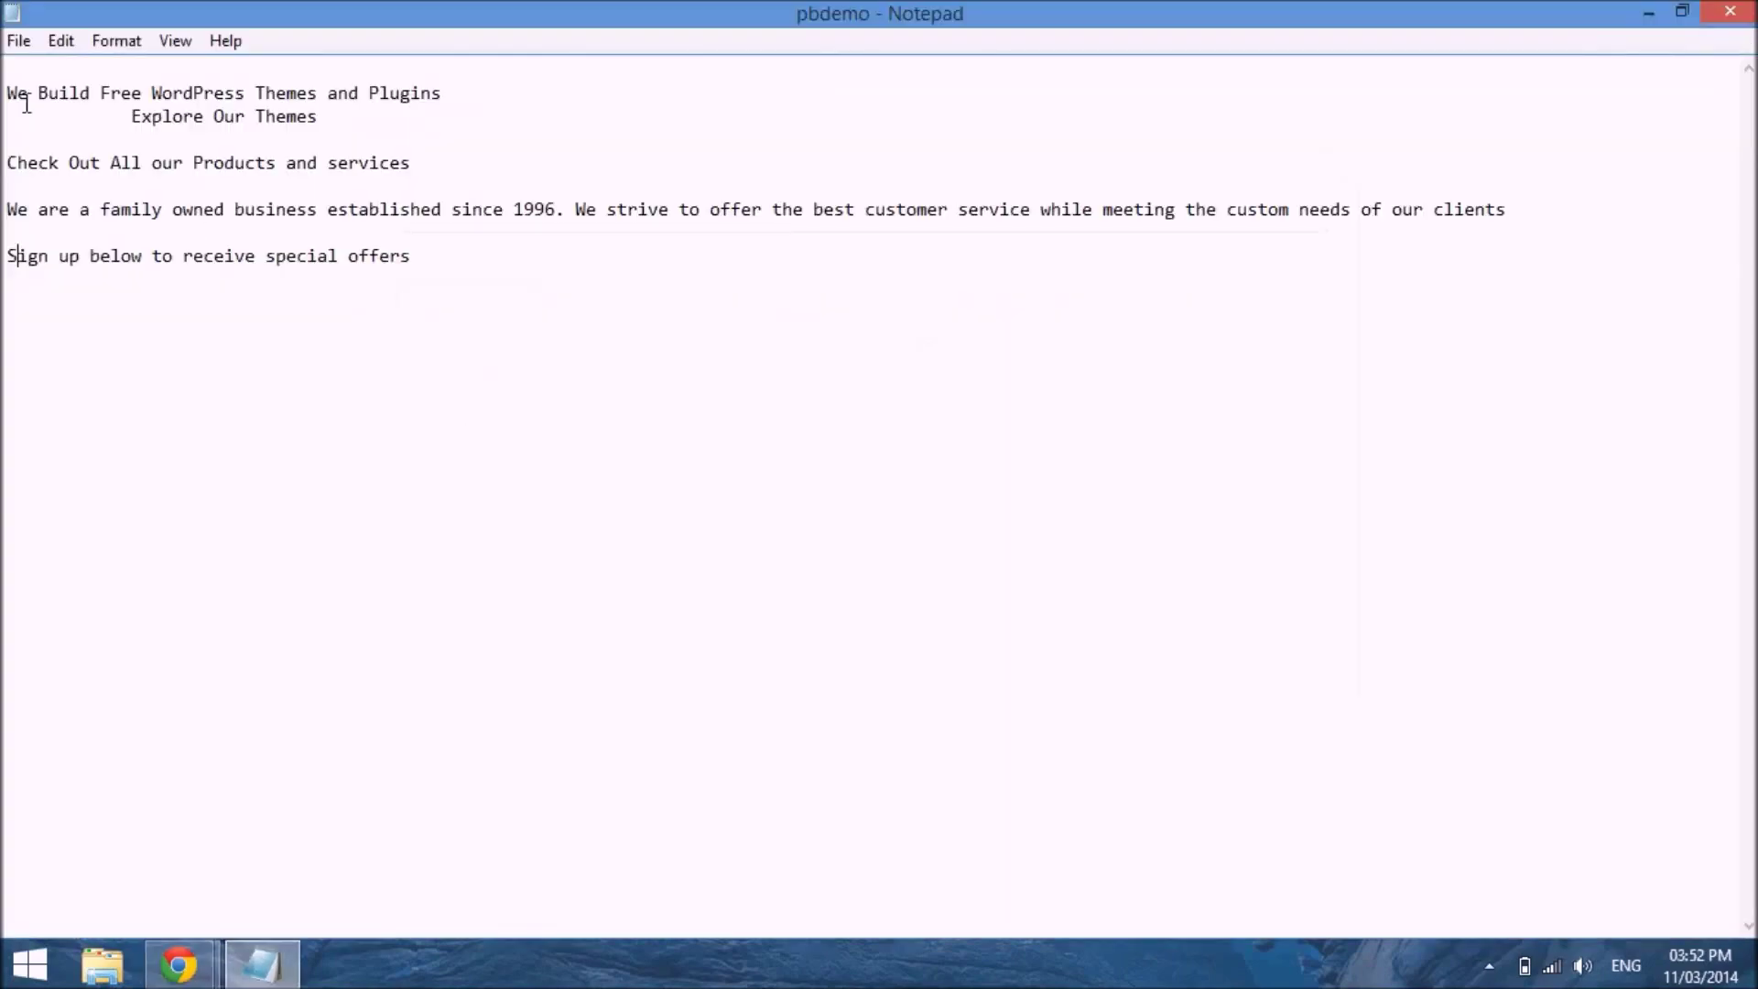
pyautogui.moveTo(7, 93); pyautogui.dragTo(443, 101)
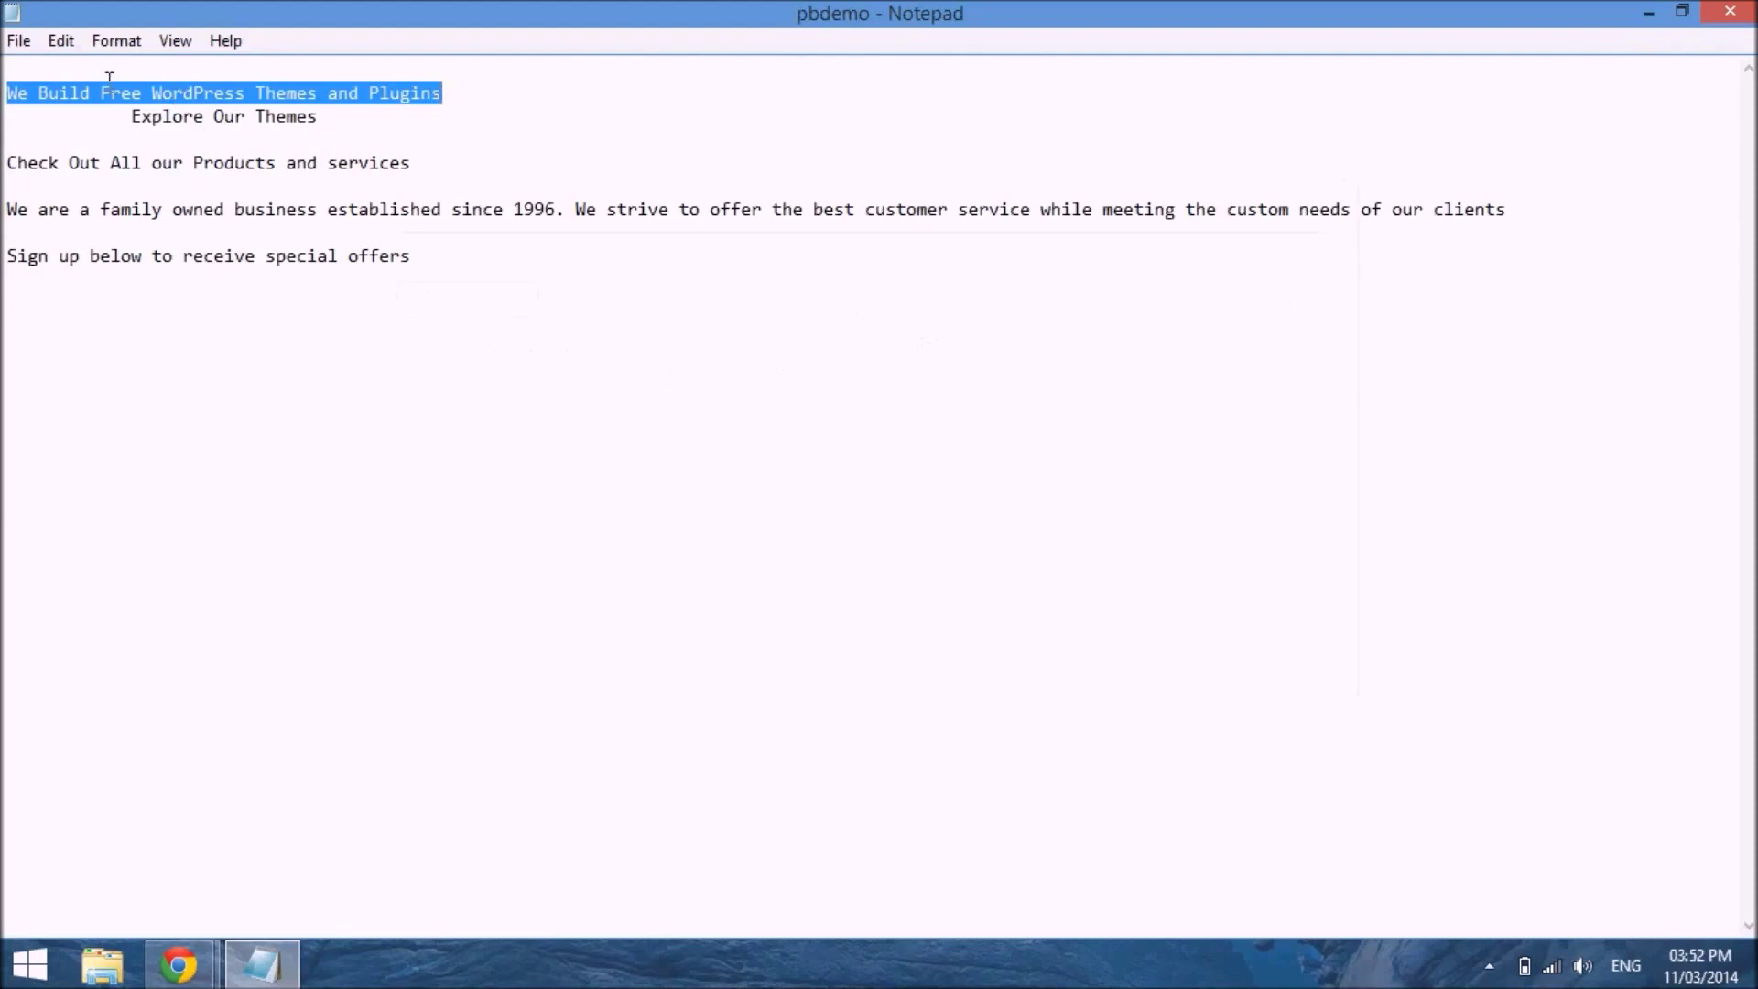
pyautogui.moveTo(15, 101); pyautogui.dragTo(319, 127)
pyautogui.hotkey('ctrl', 'c')
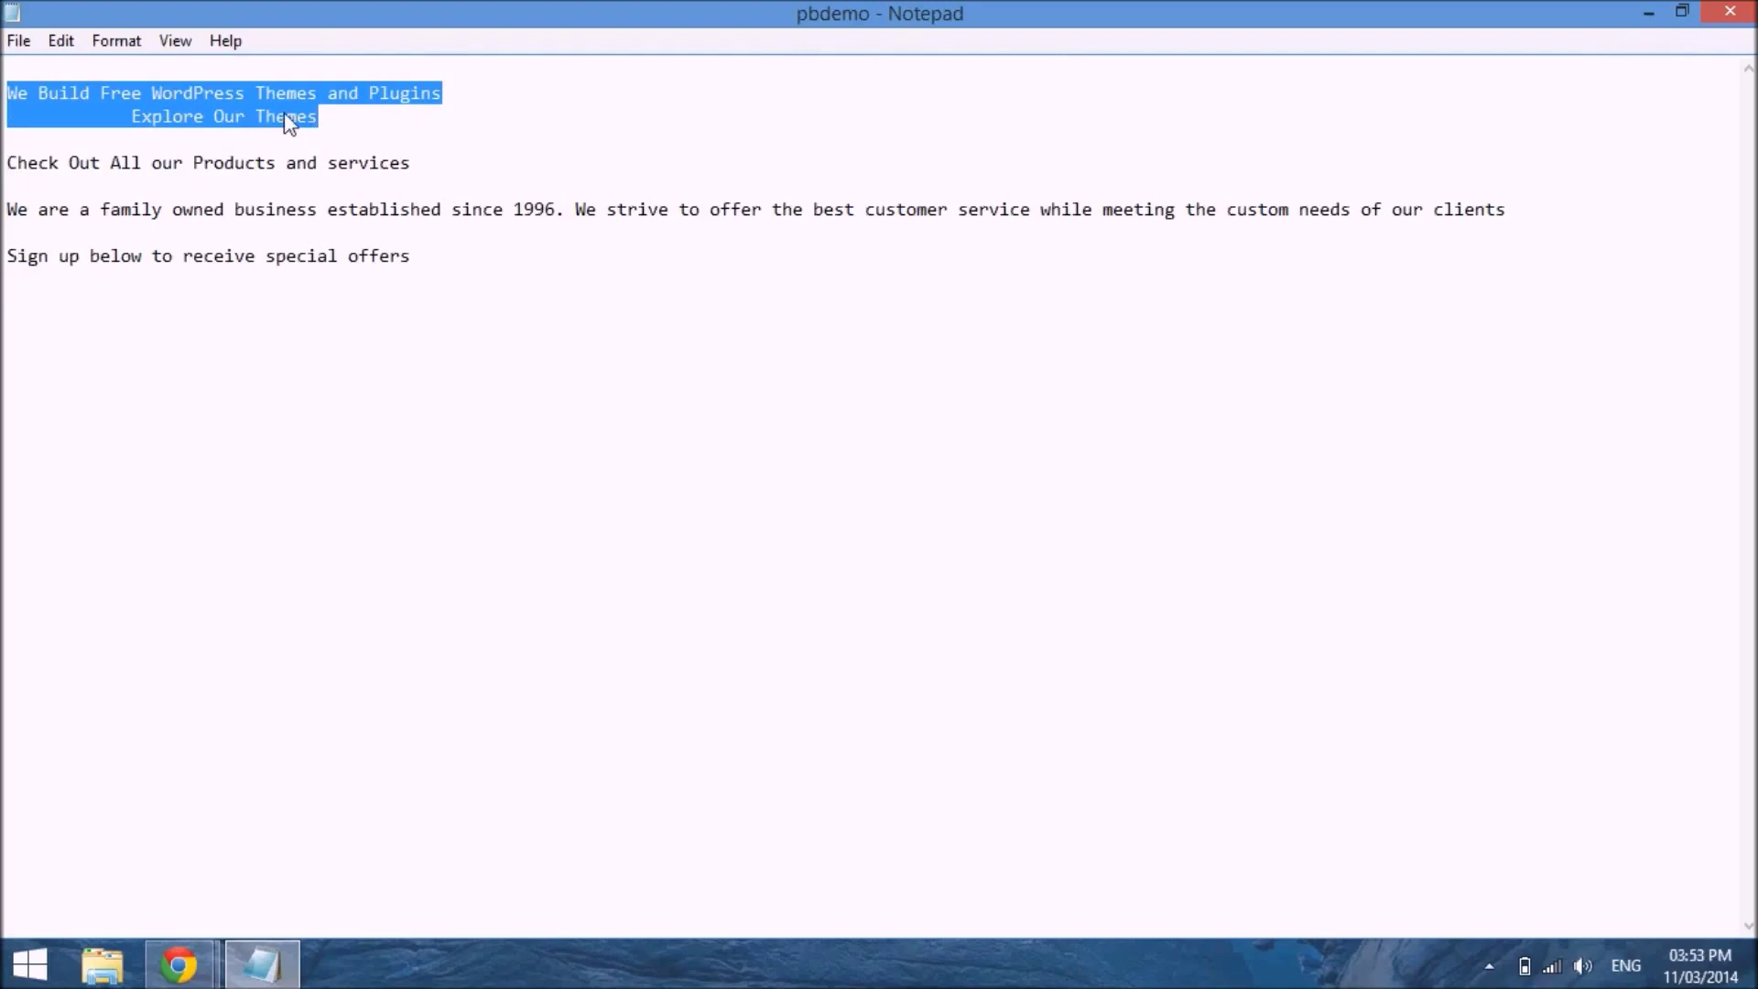
pyautogui.rightClick(286, 116)
pyautogui.moveTo(179, 964)
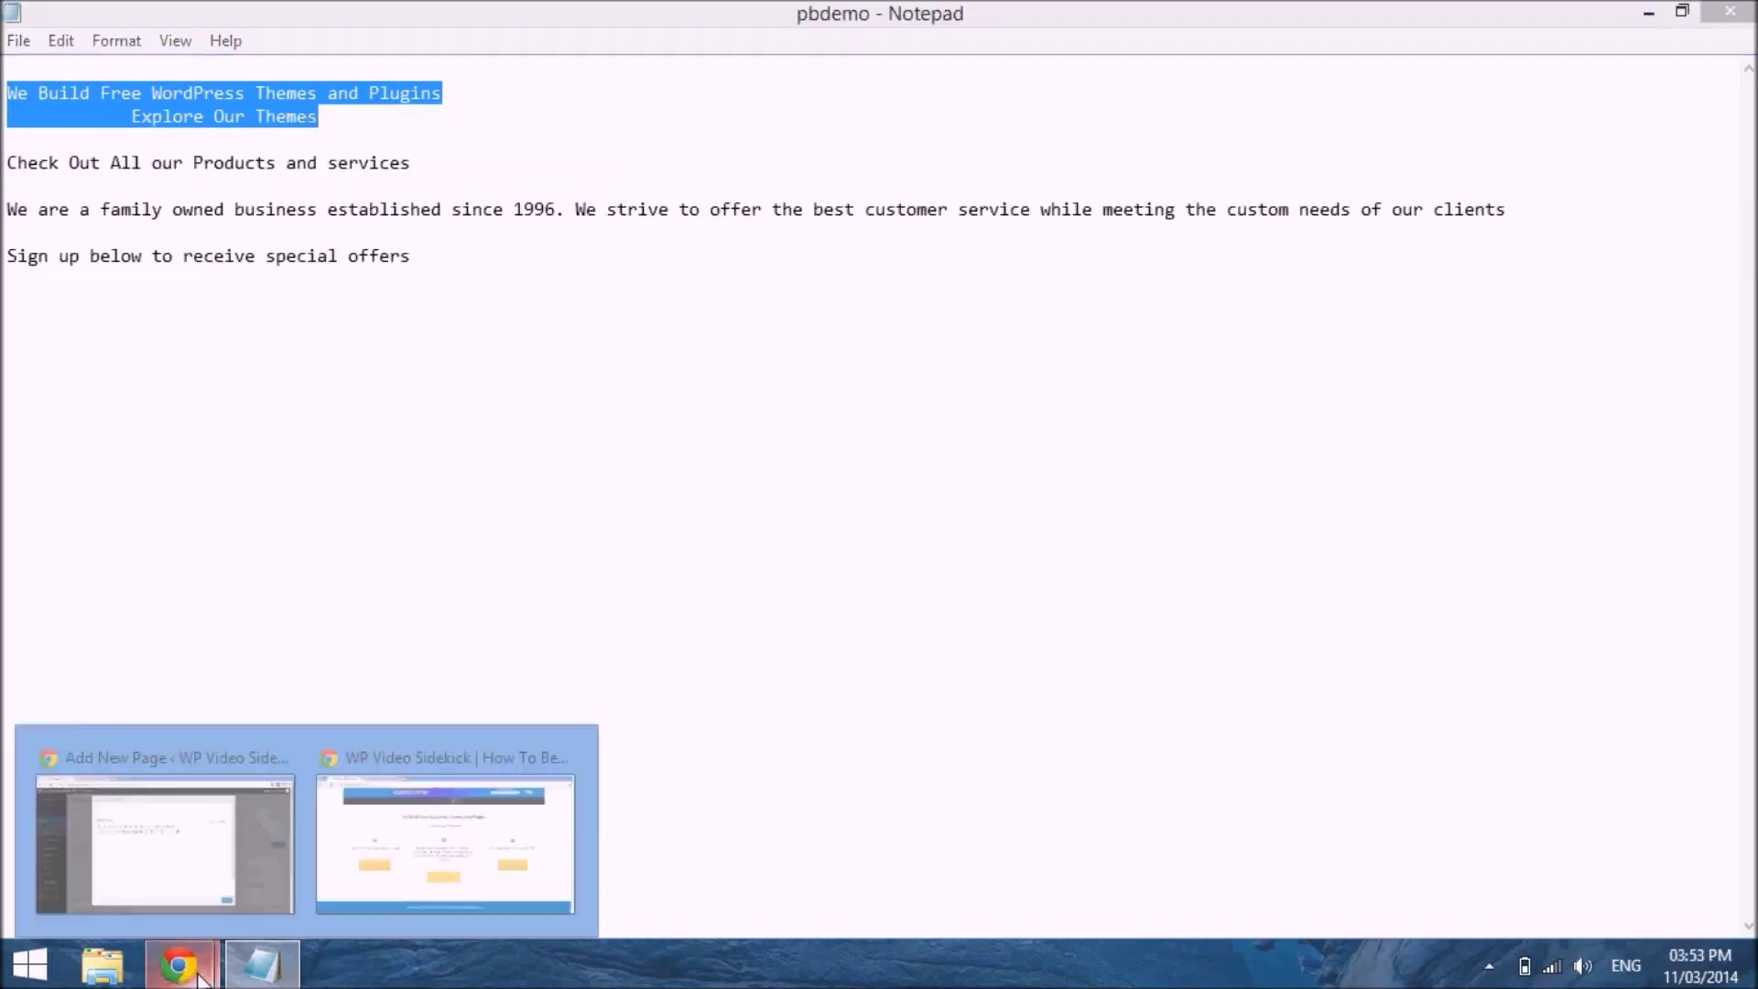
pyautogui.click(195, 857)
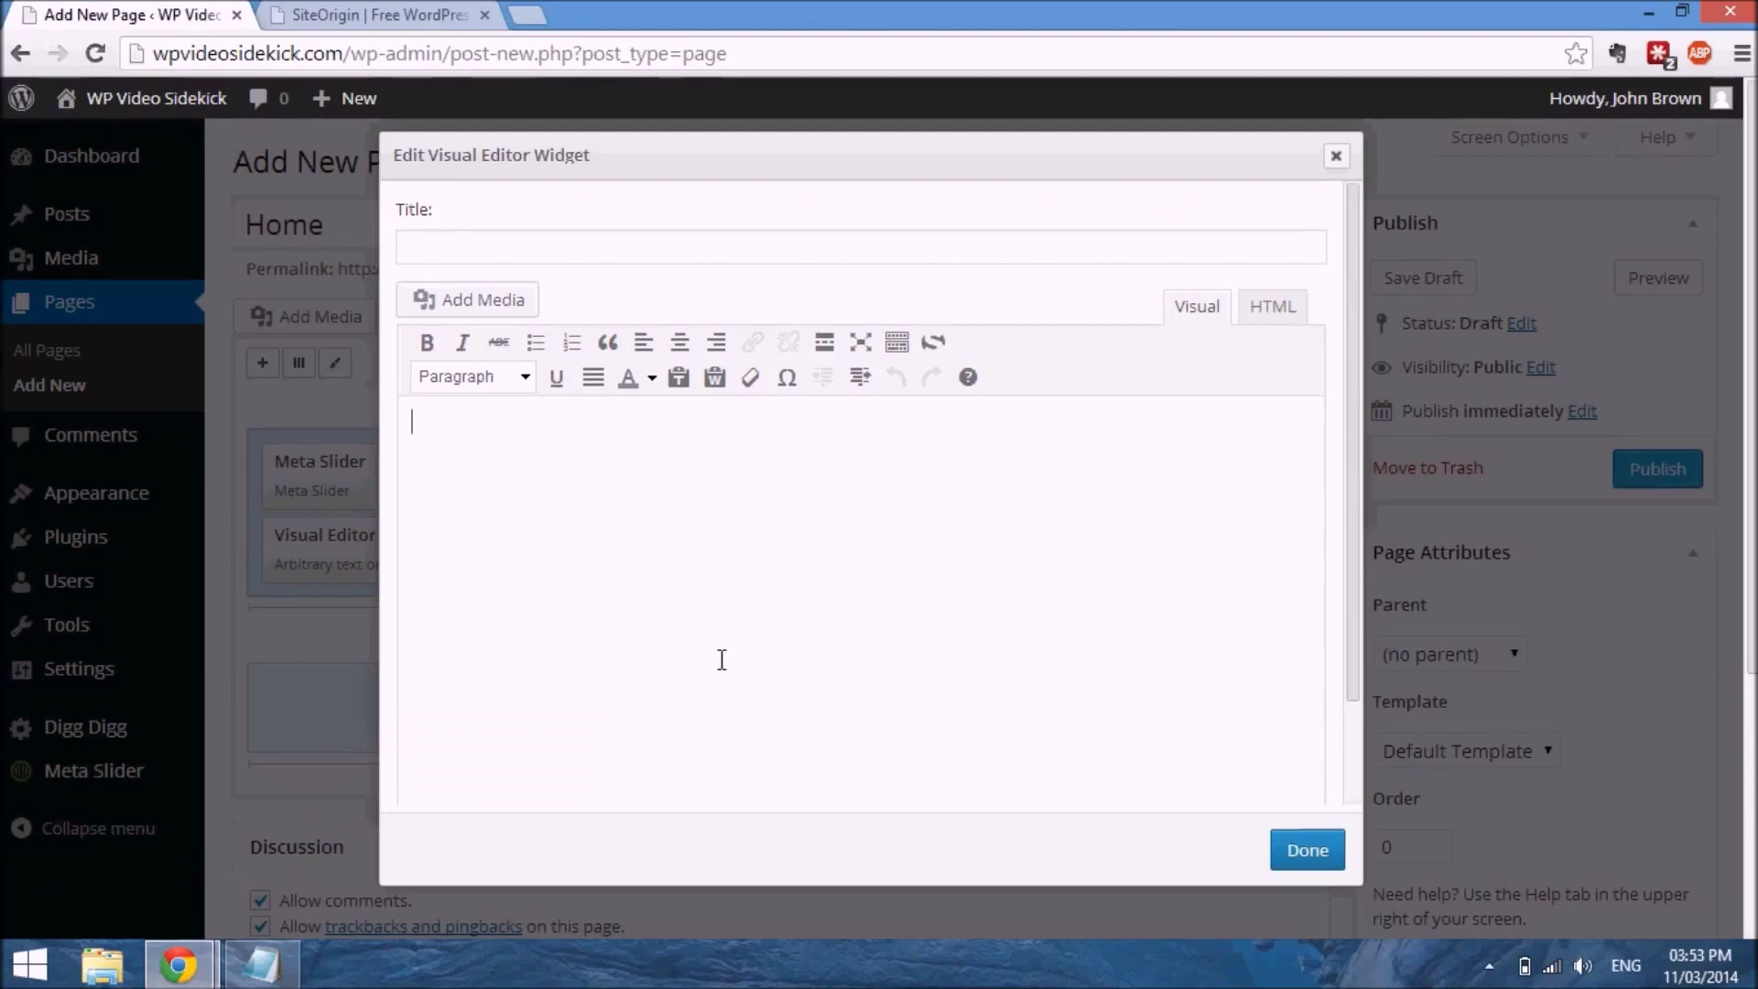
pyautogui.hotkey('ctrl', 'v')
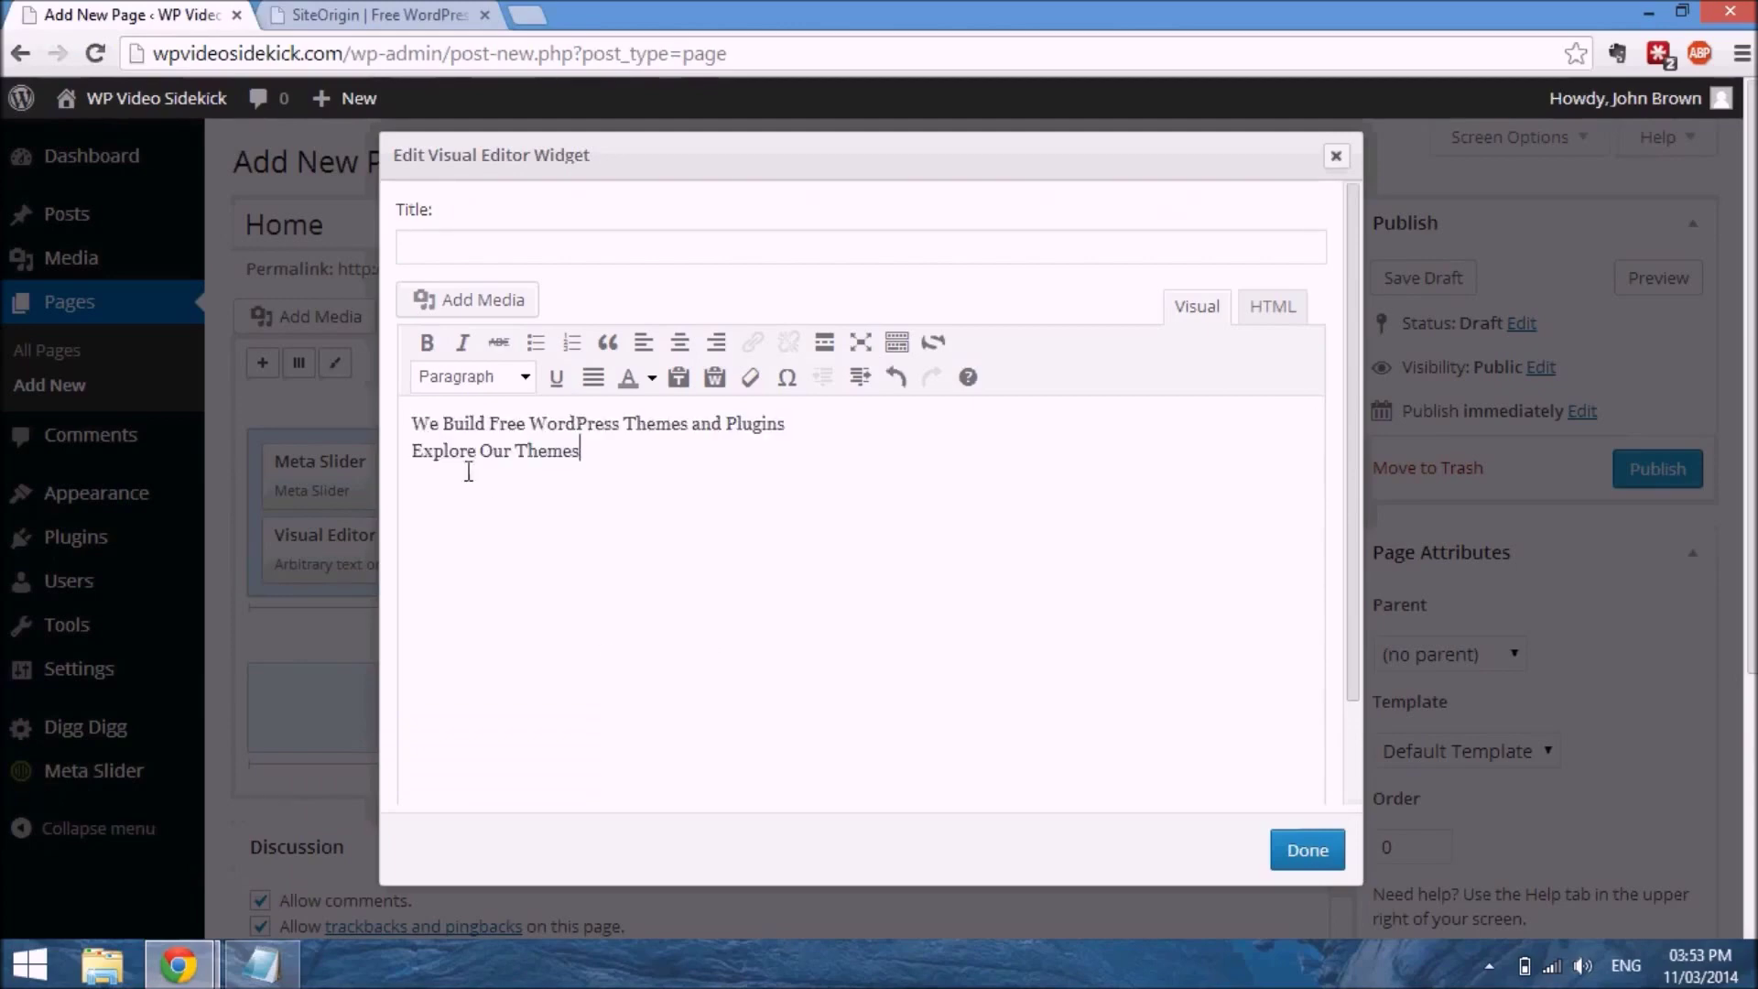
# Centre both pasted lines and format "We Build Free WordPress Themes and Plugins" as Heading 2
pyautogui.moveTo(417, 423); pyautogui.dragTo(608, 482)
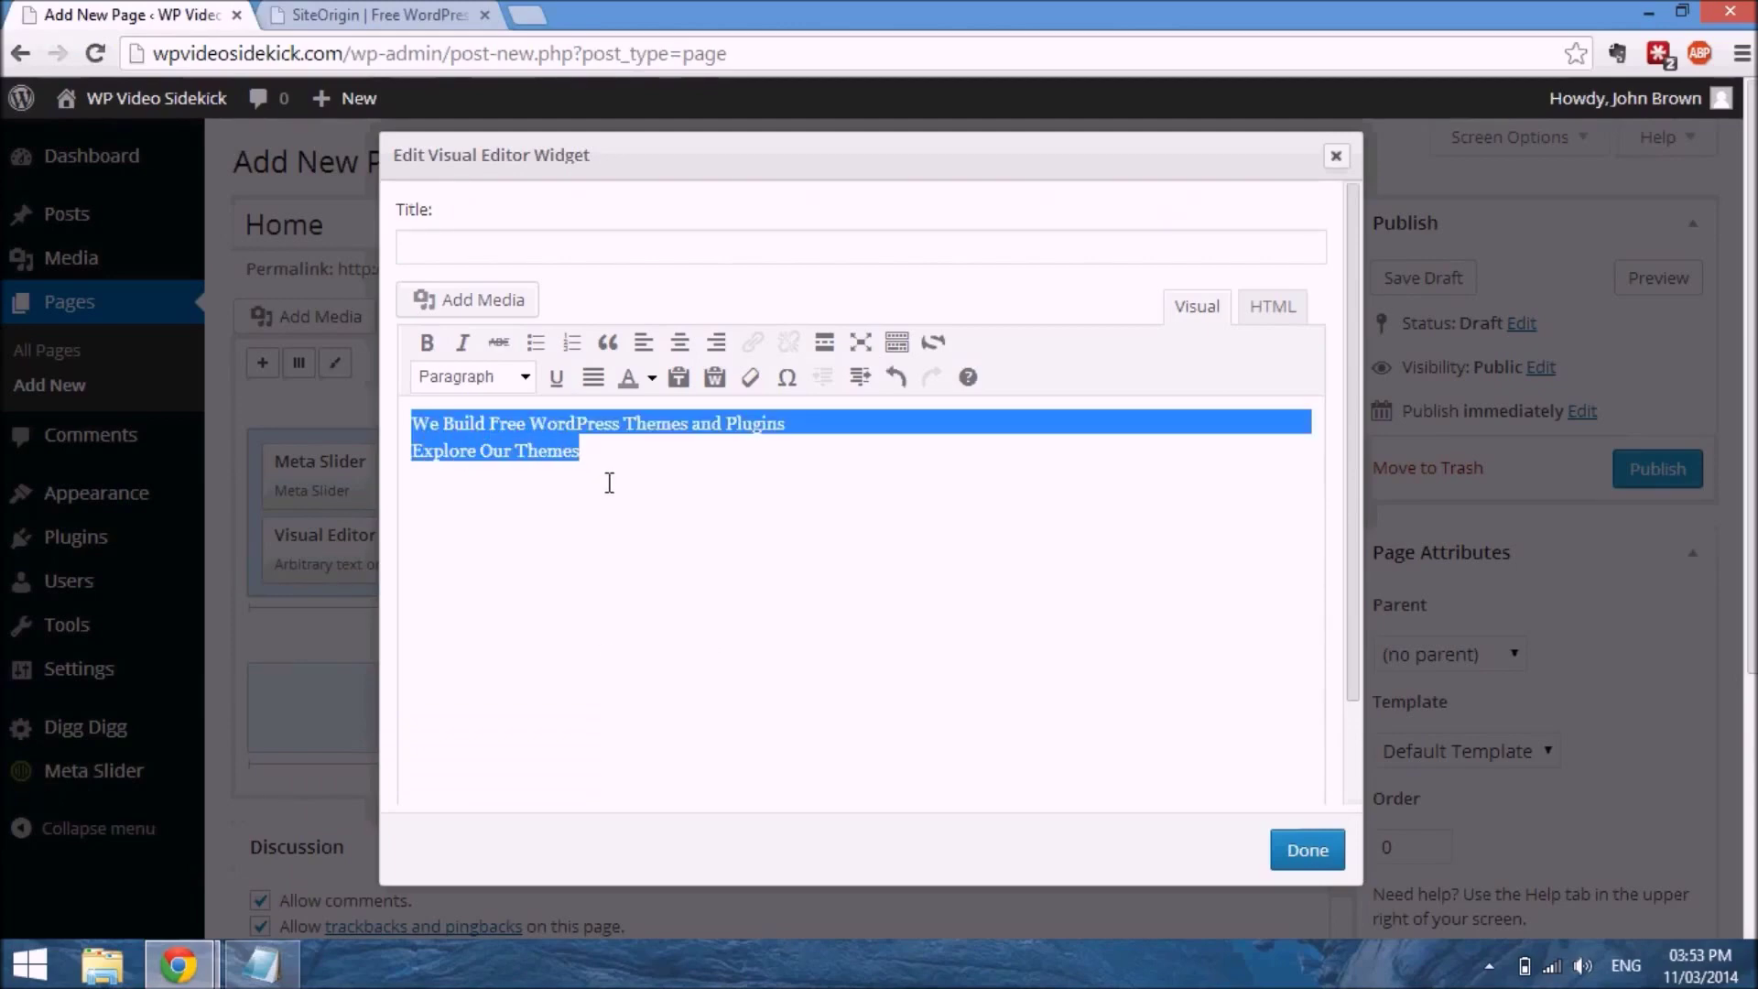
pyautogui.click(677, 348)
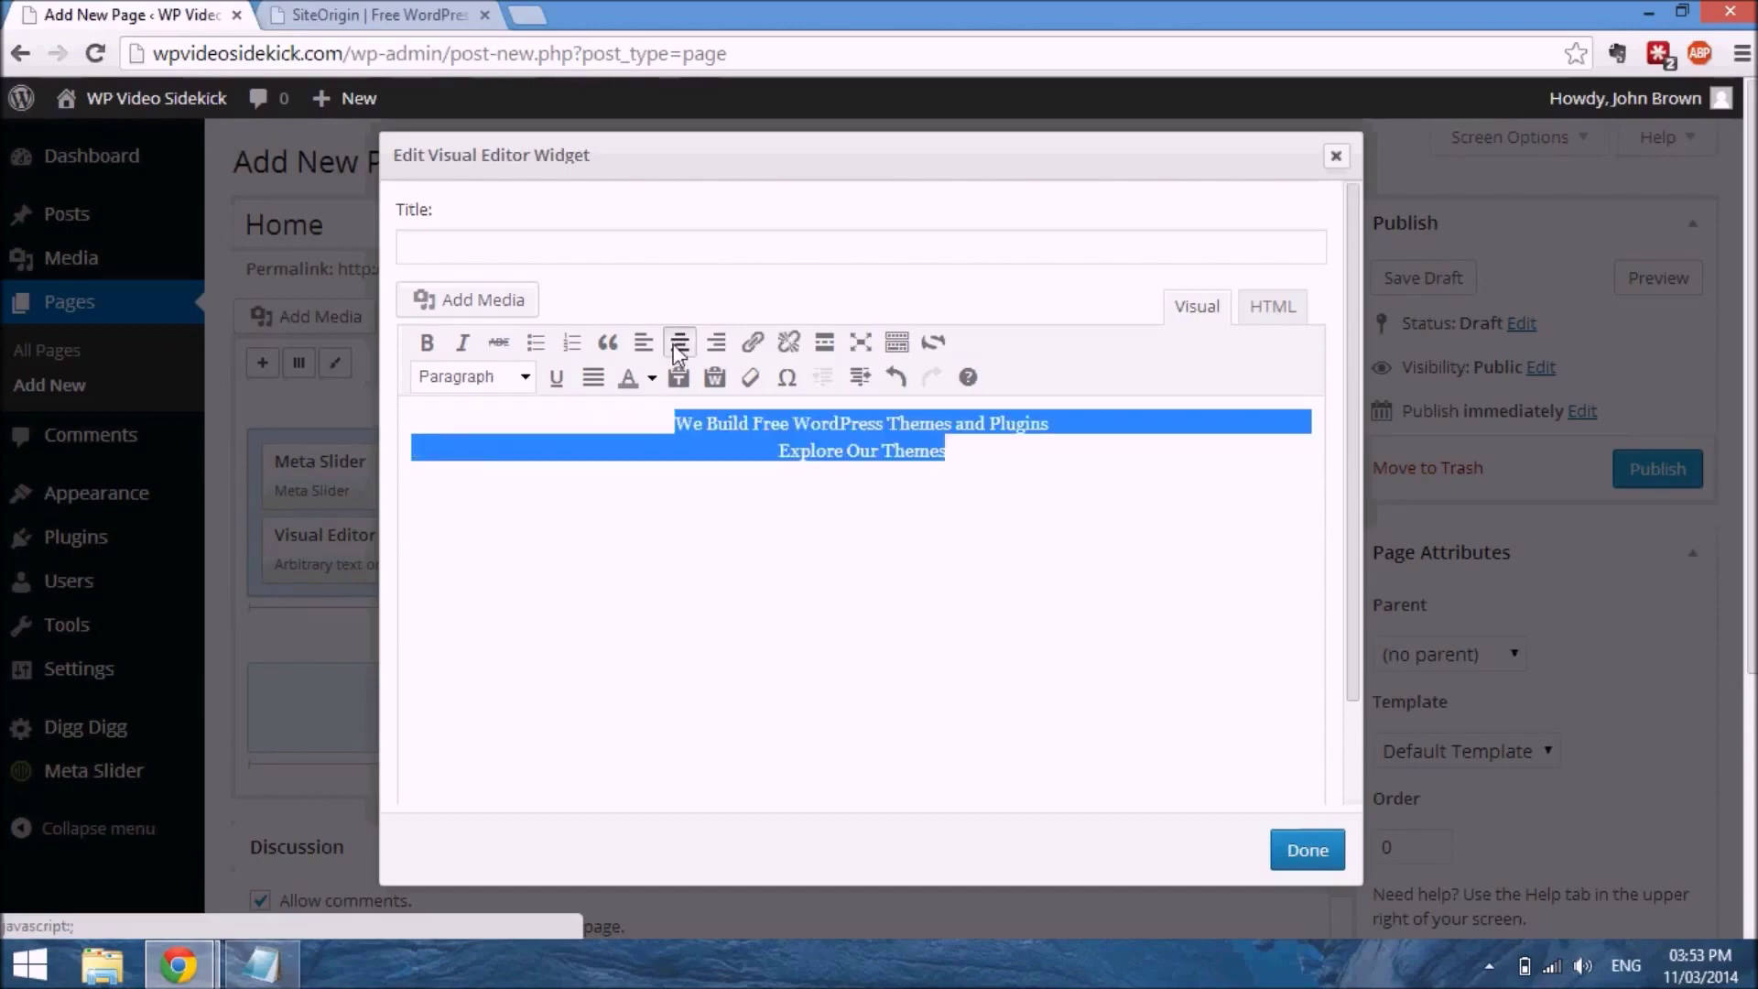
pyautogui.click(783, 455)
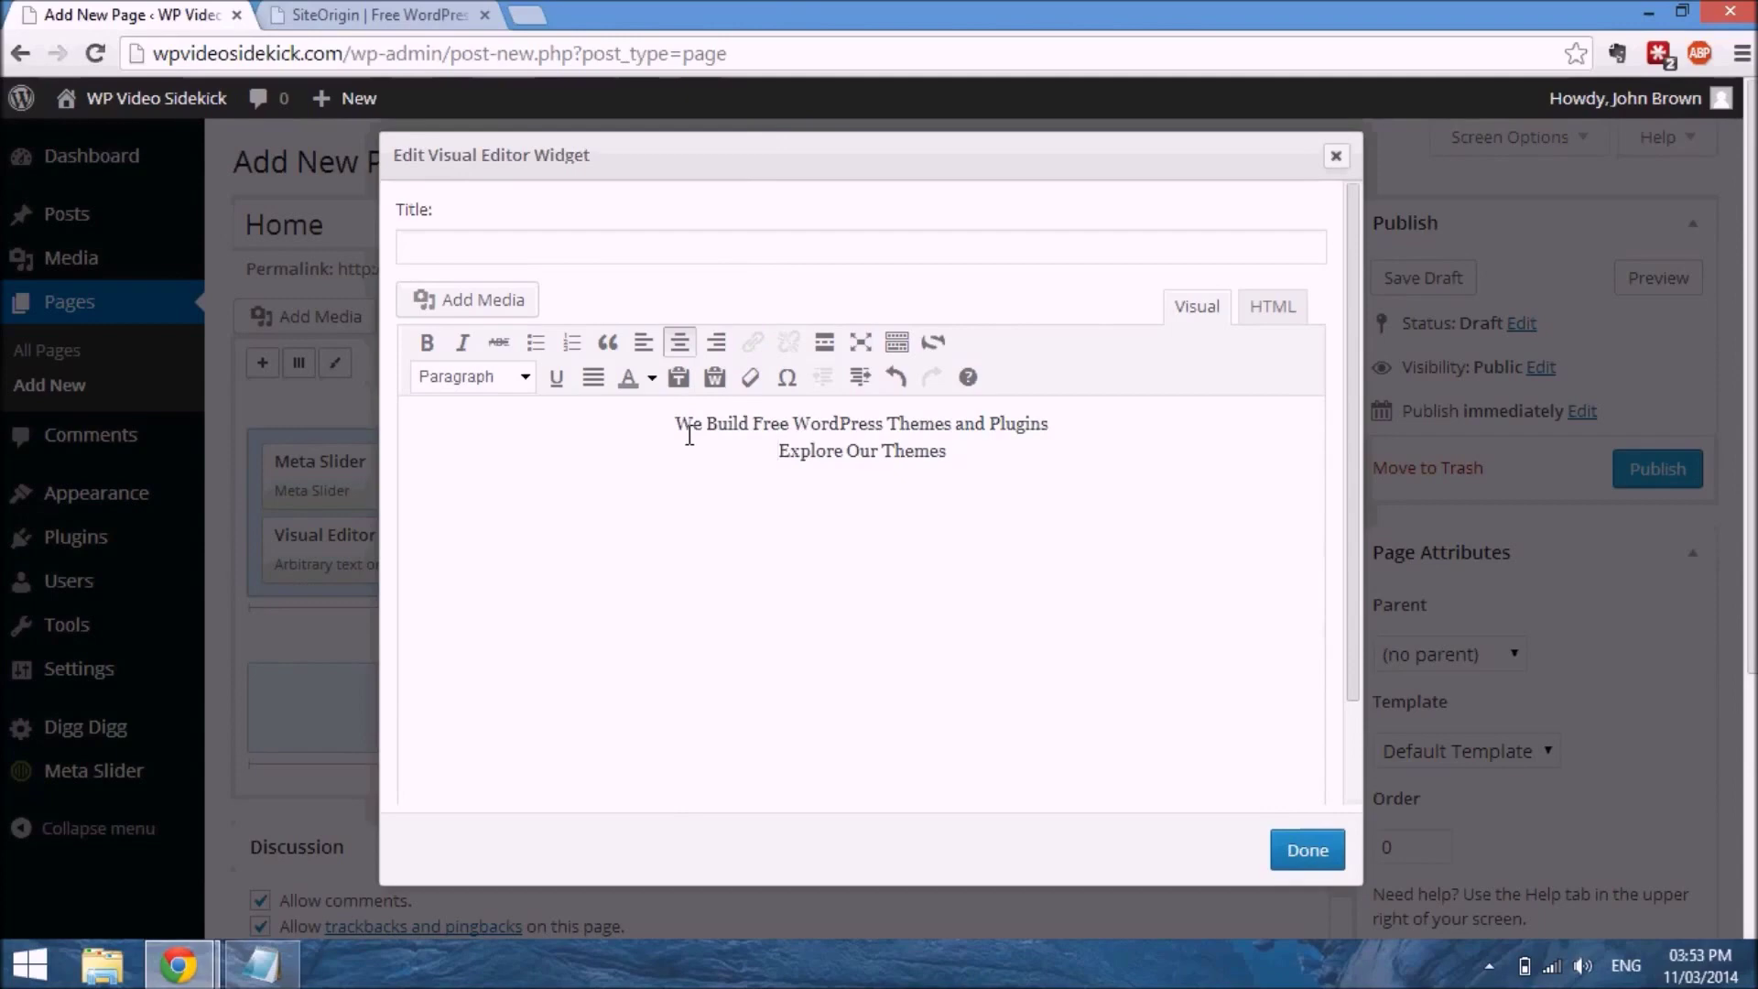
pyautogui.moveTo(675, 424); pyautogui.dragTo(1069, 438)
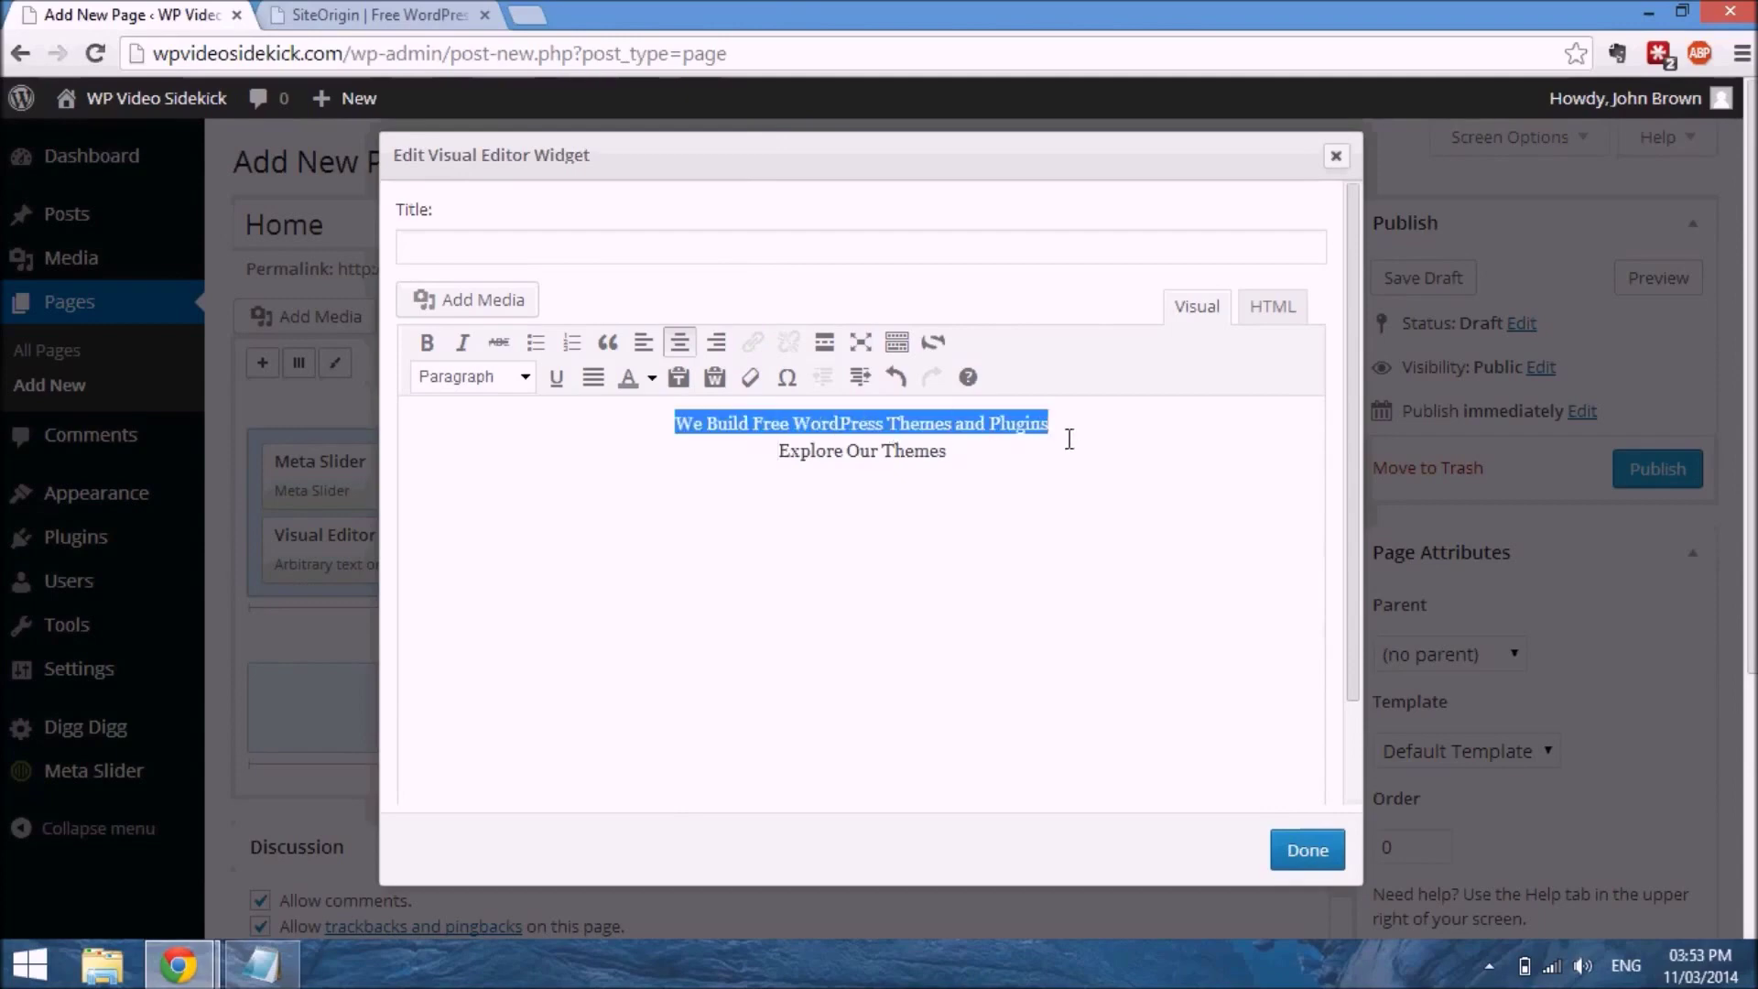
pyautogui.click(525, 377)
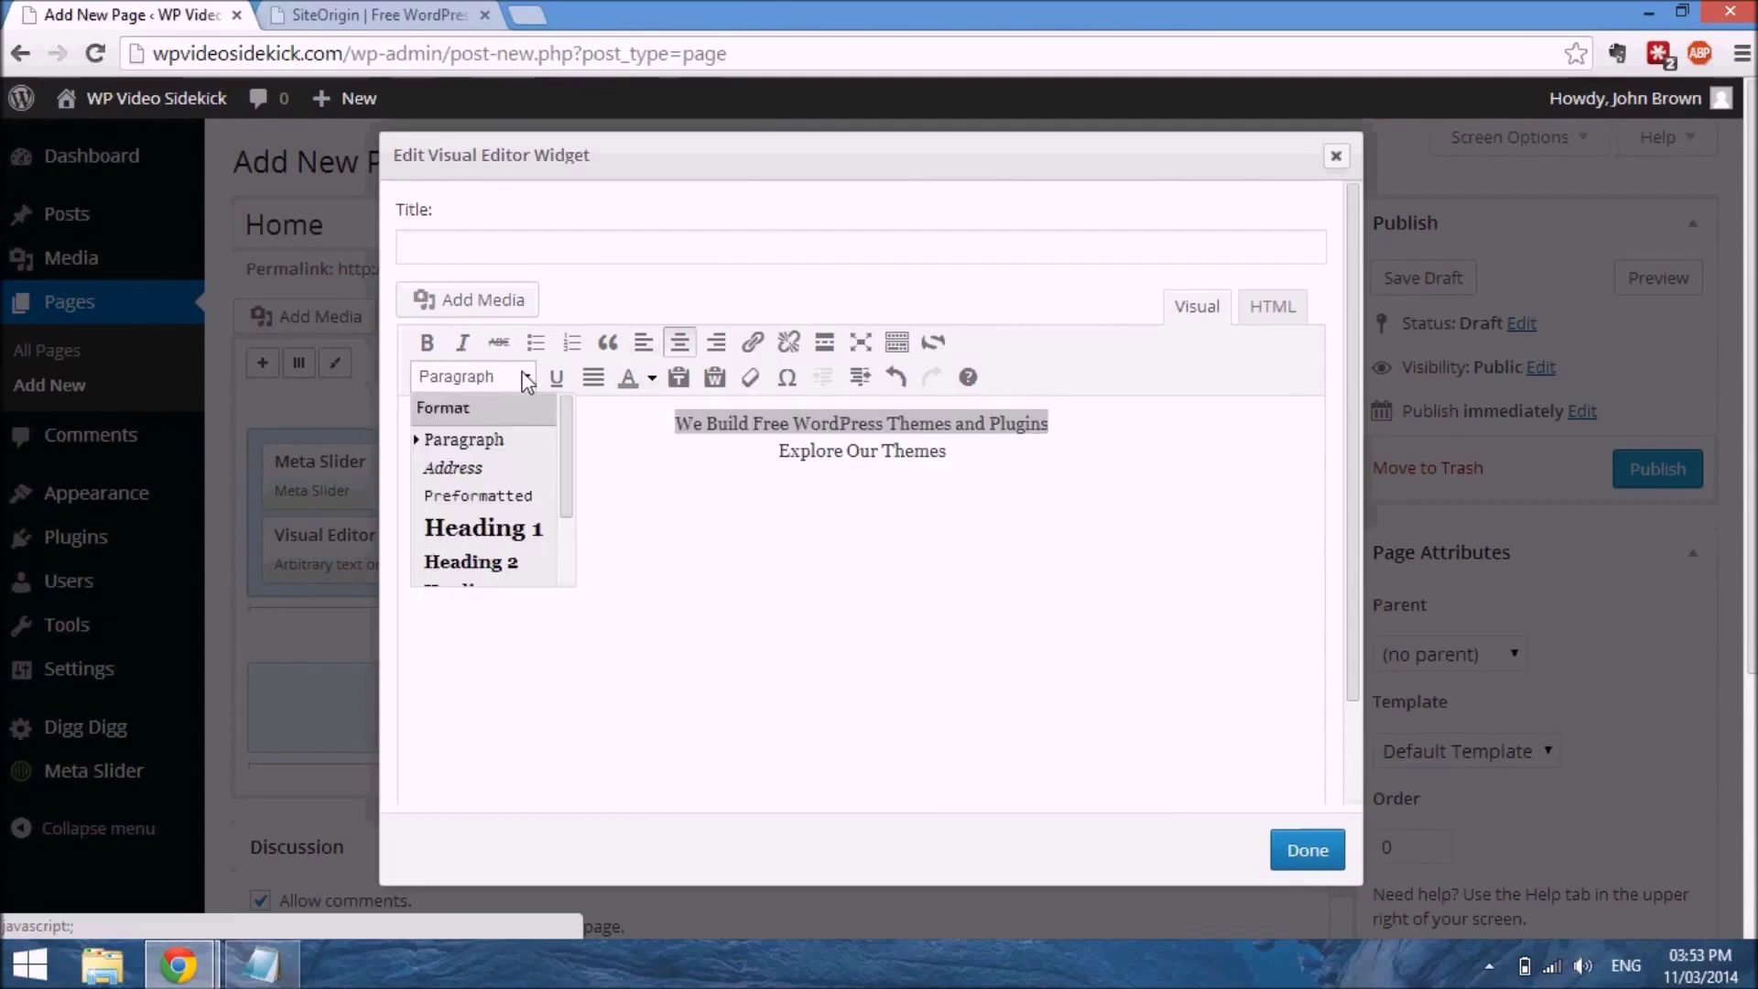
pyautogui.click(499, 563)
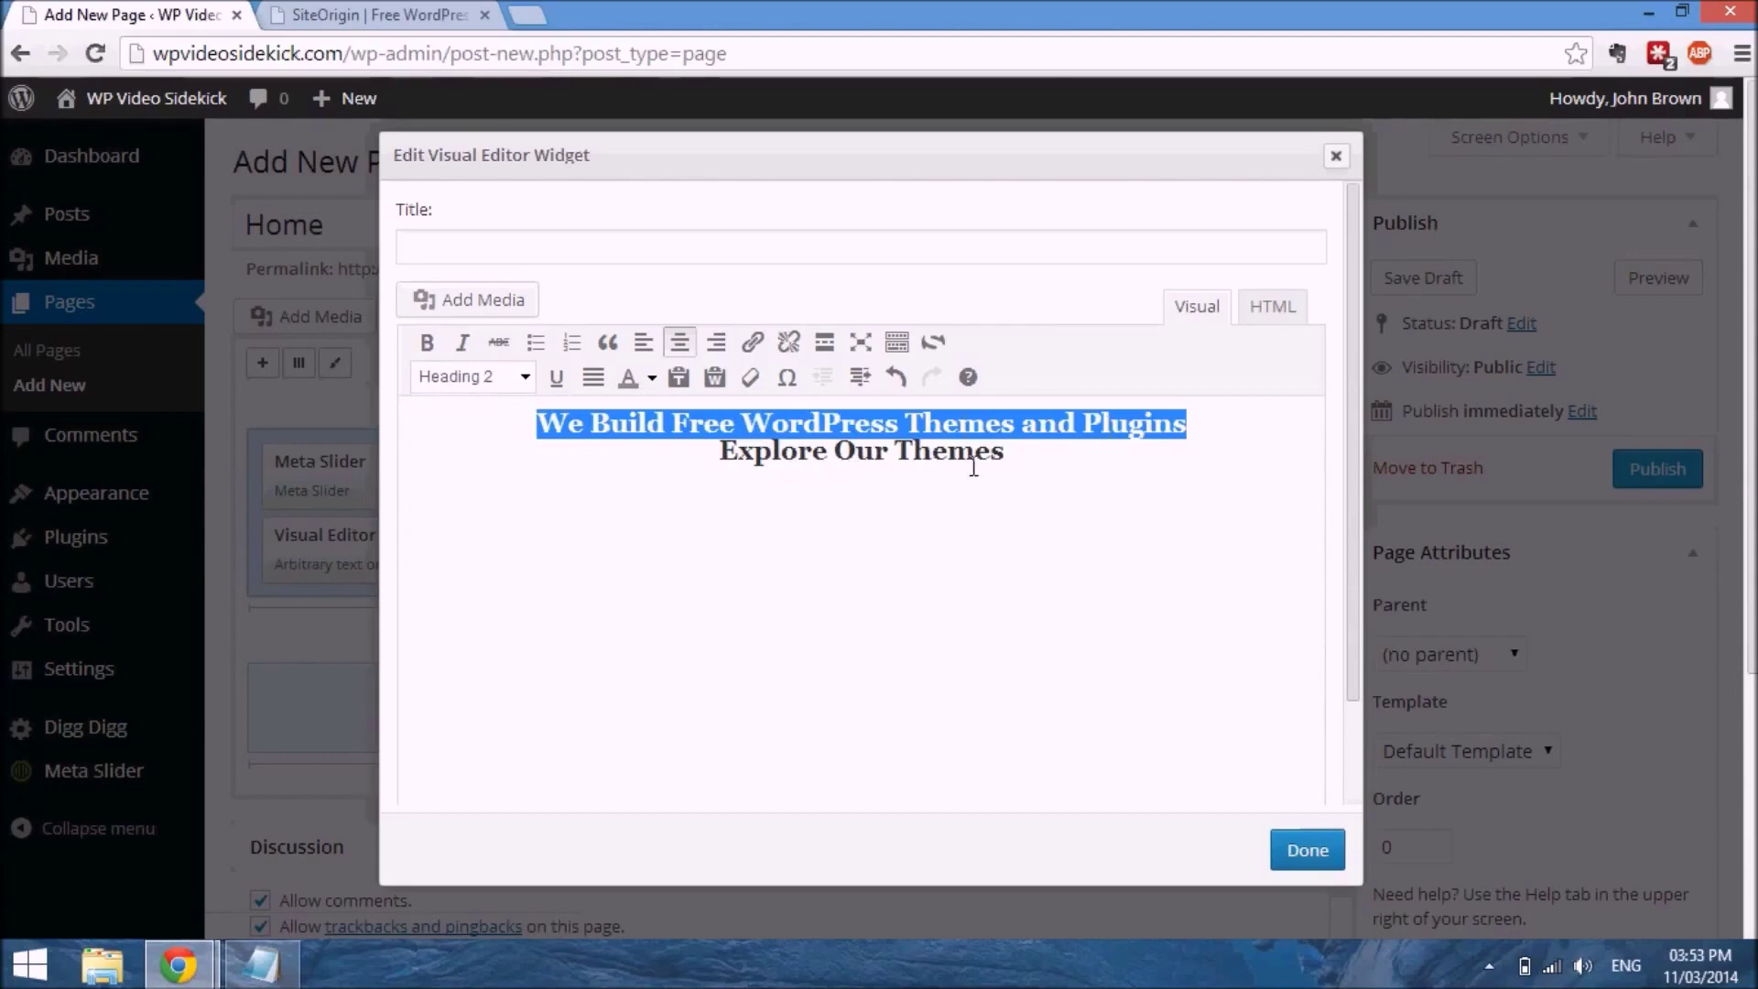
# Split "Explore Our Themes" into its own paragraph and format it as Heading 3
pyautogui.click(738, 464)
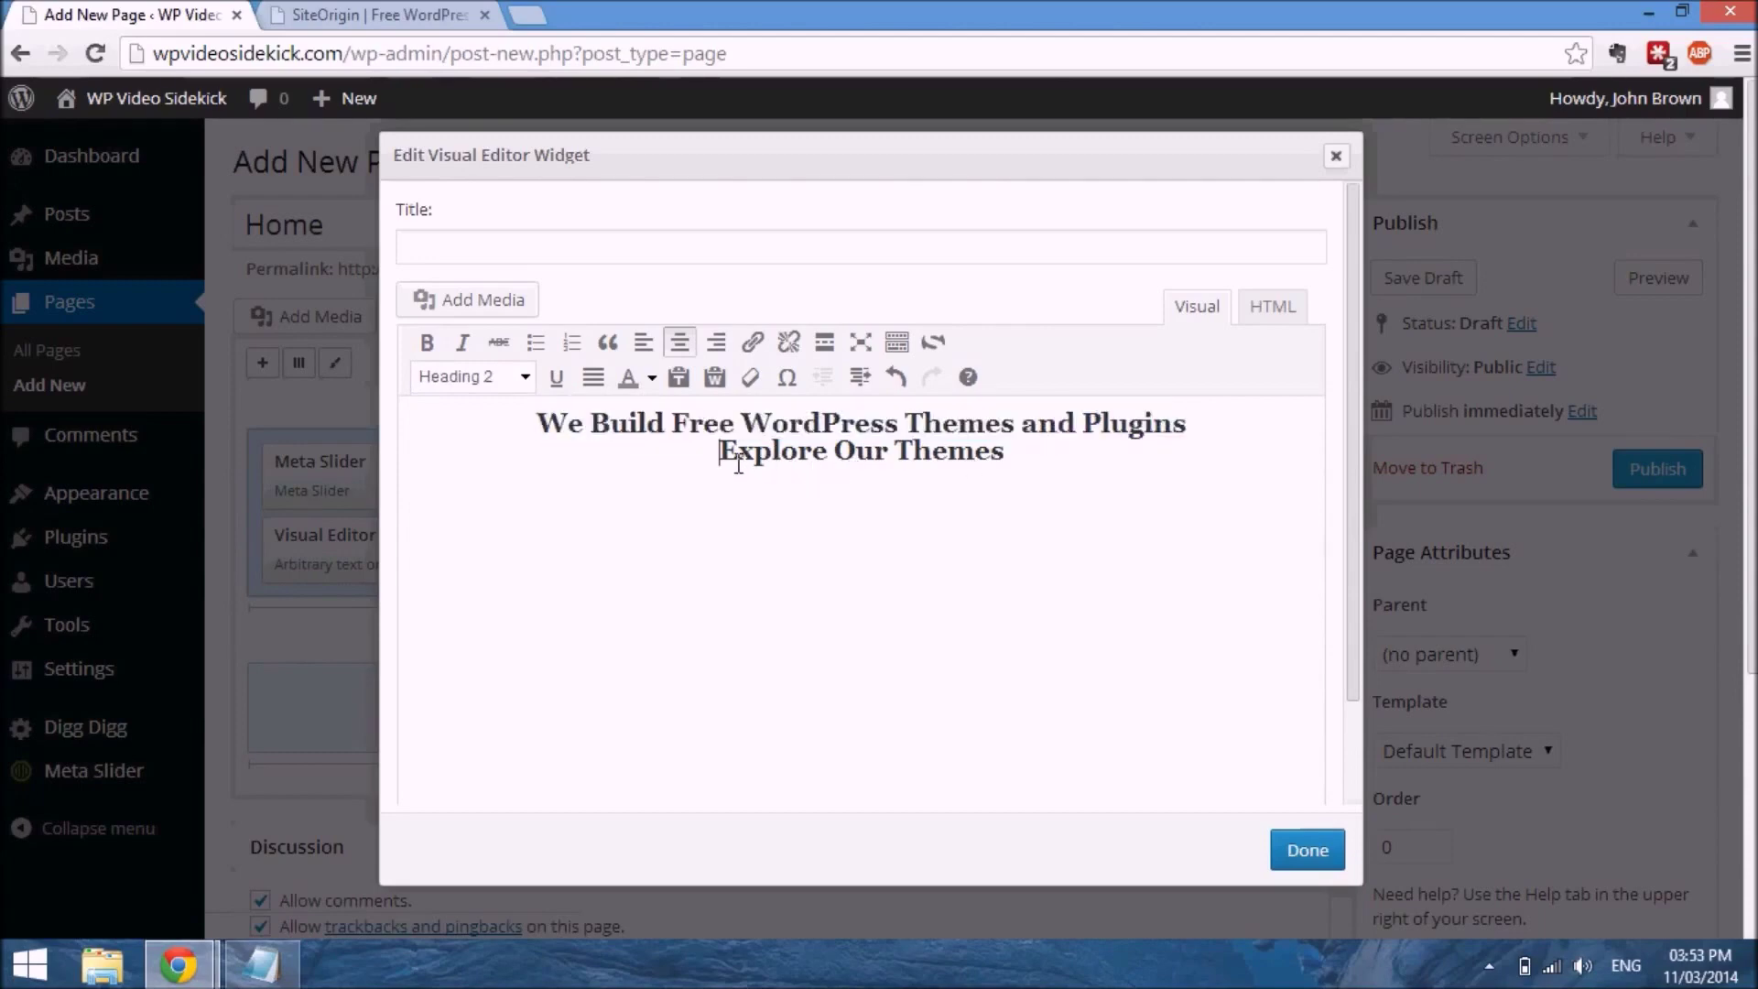
pyautogui.press('Return')
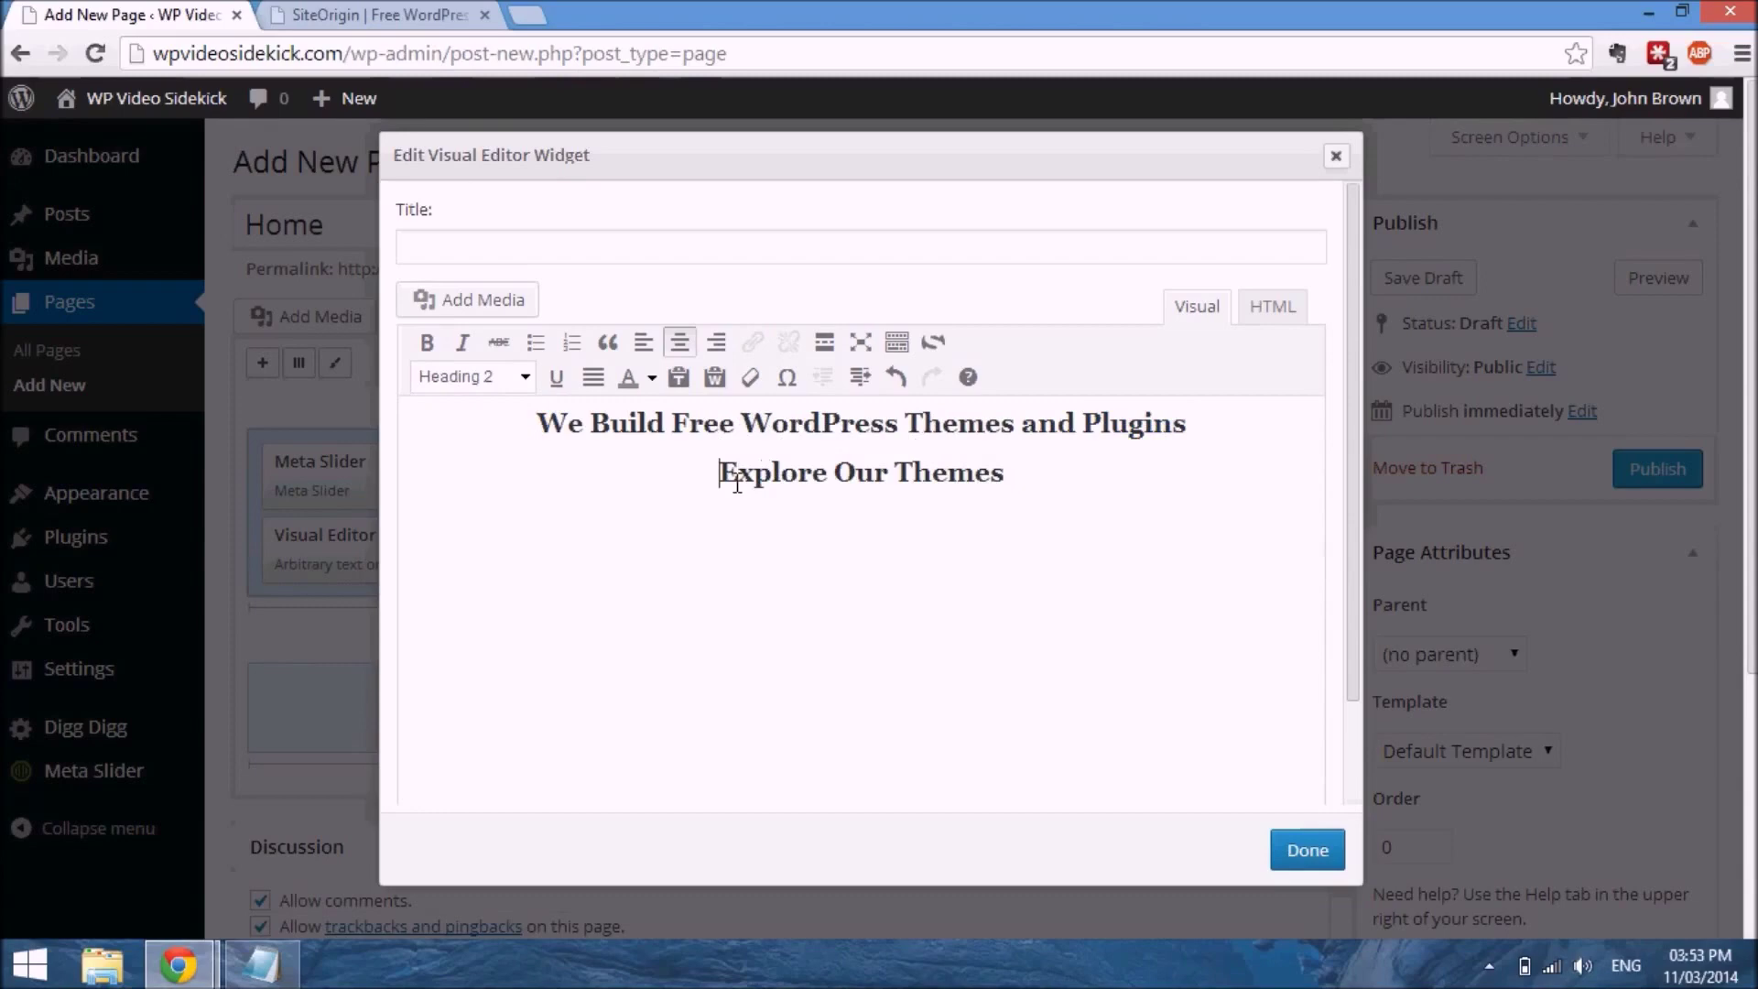
pyautogui.moveTo(720, 473); pyautogui.dragTo(1017, 479)
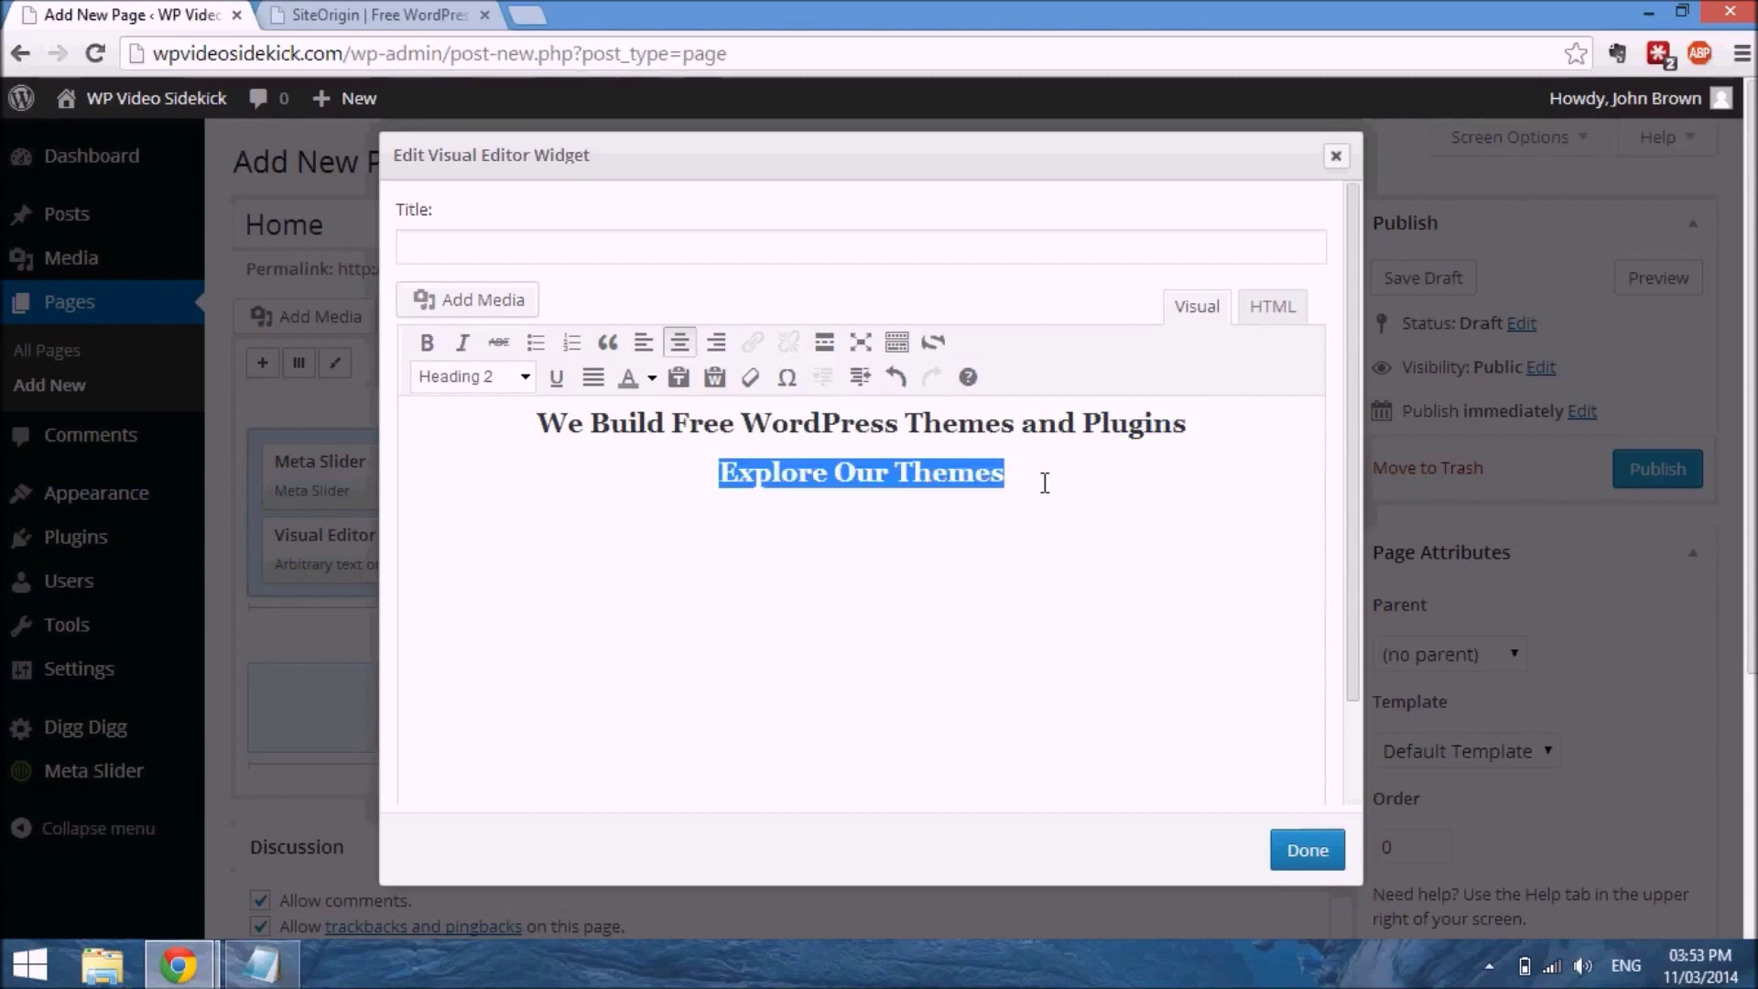
pyautogui.click(524, 379)
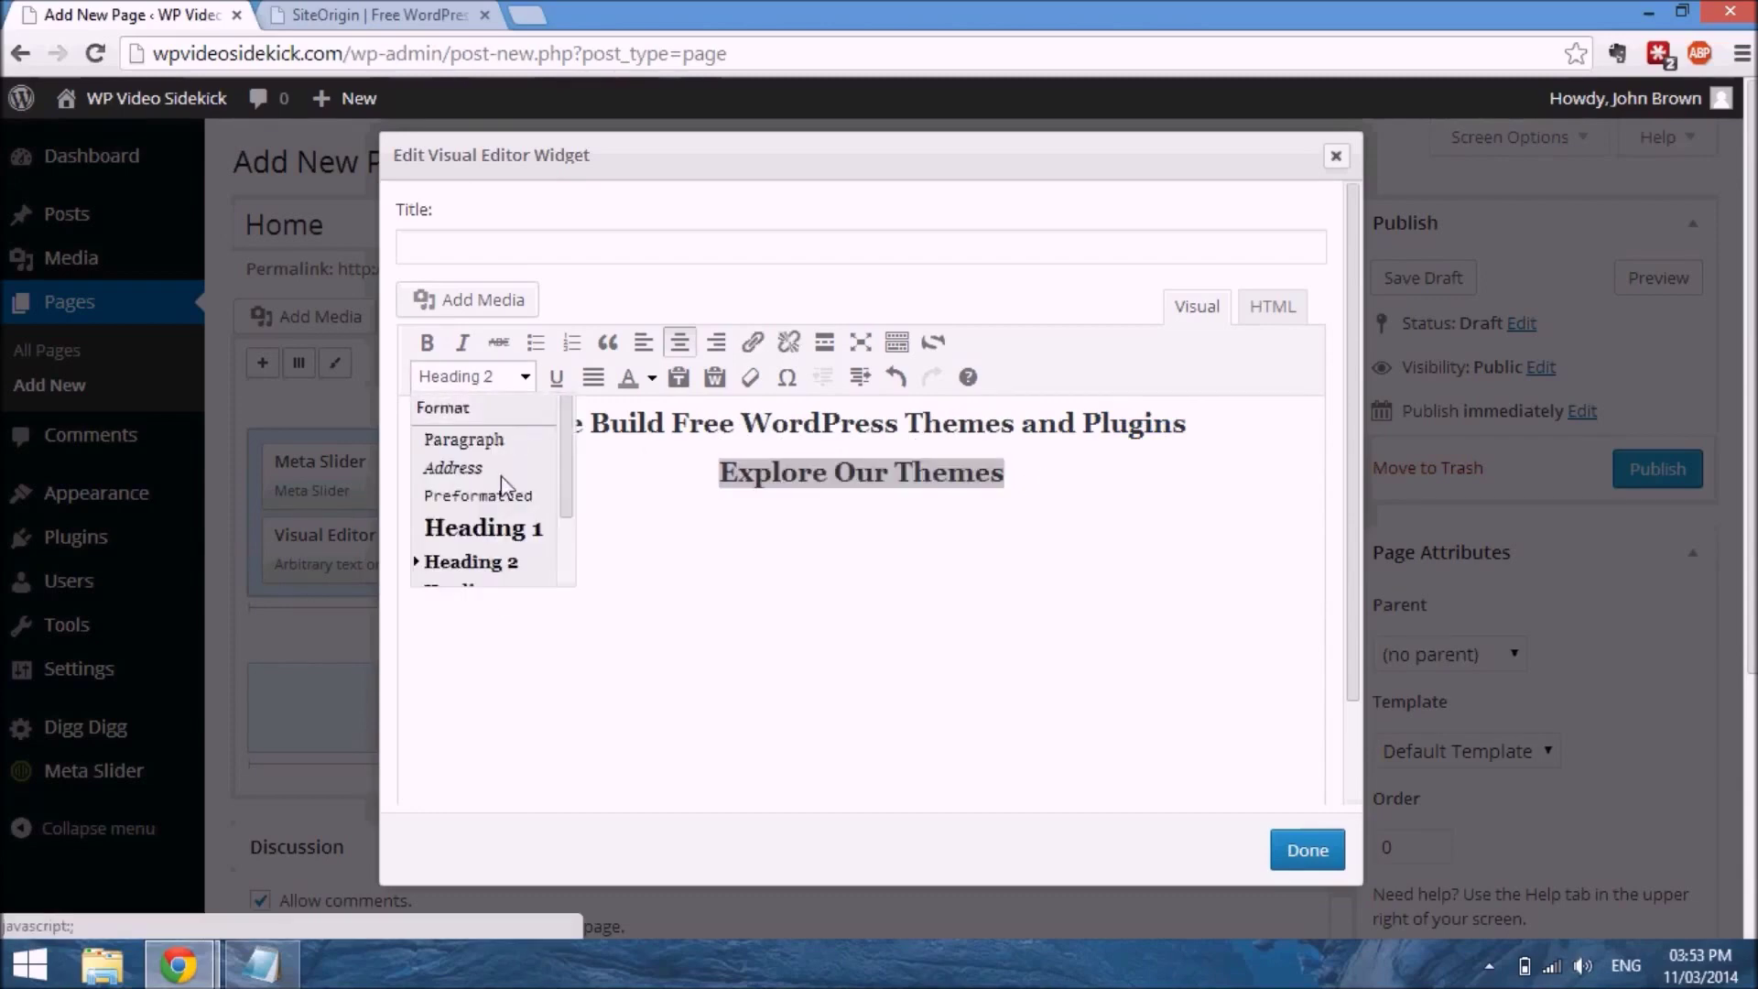
pyautogui.scroll(-3, 534, 561)
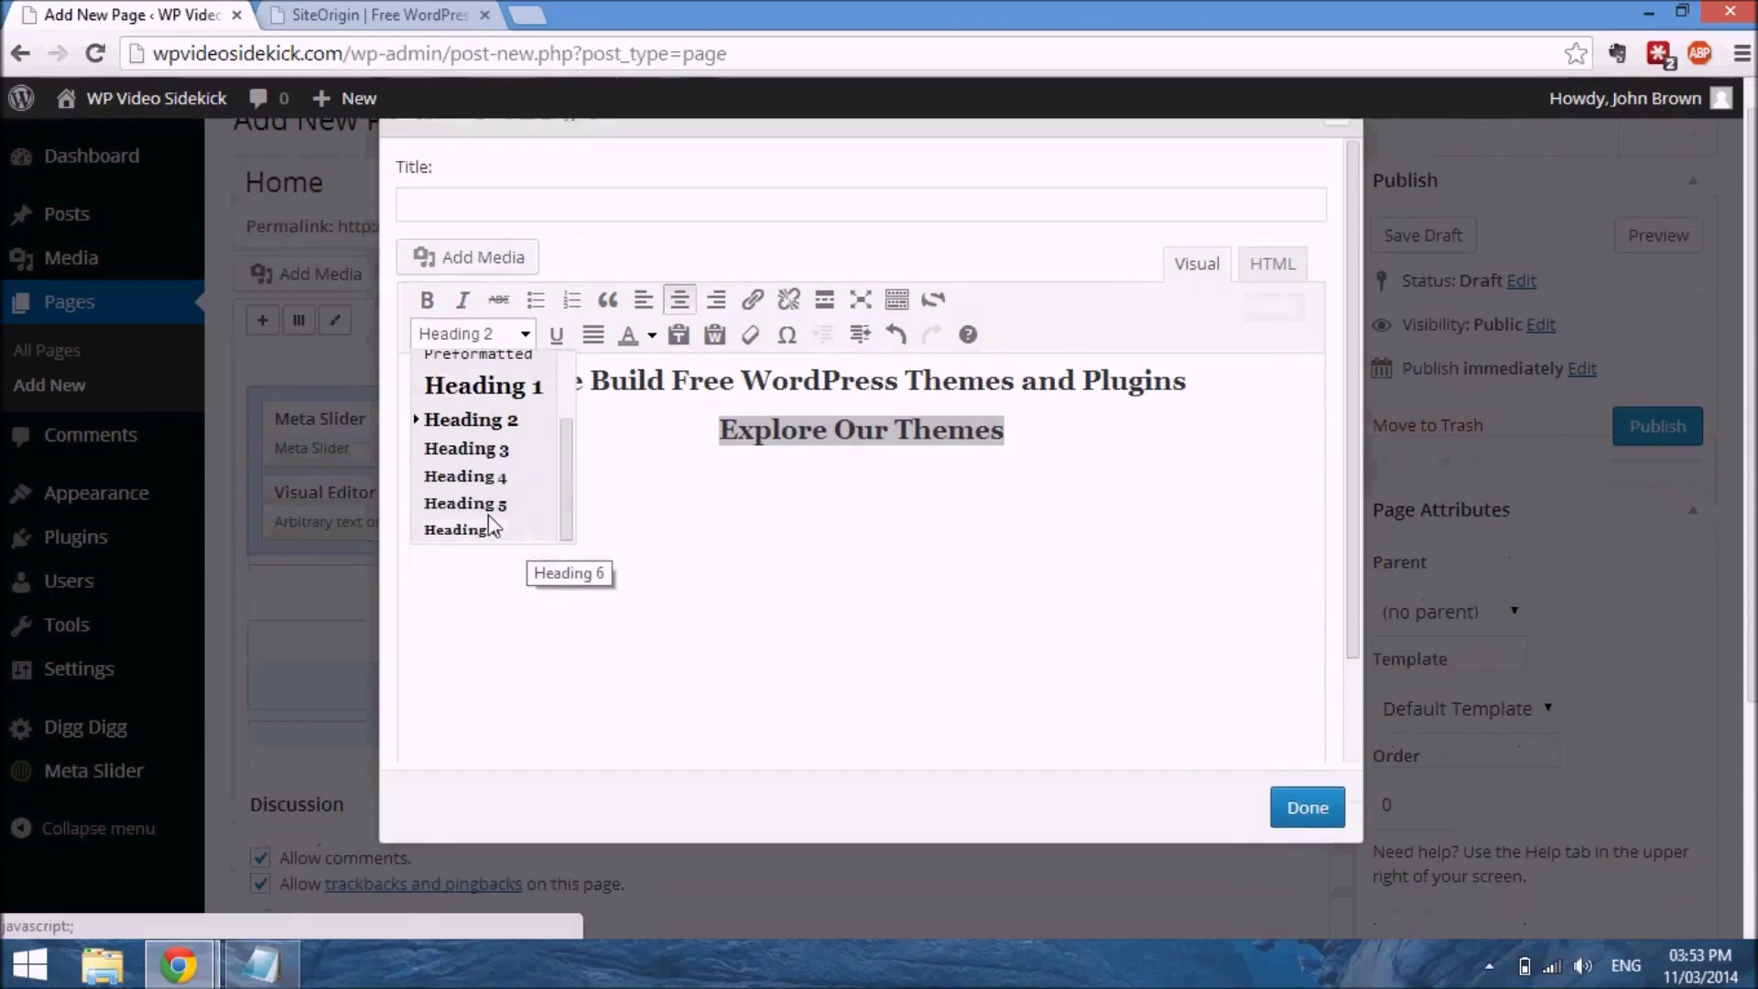
pyautogui.click(497, 450)
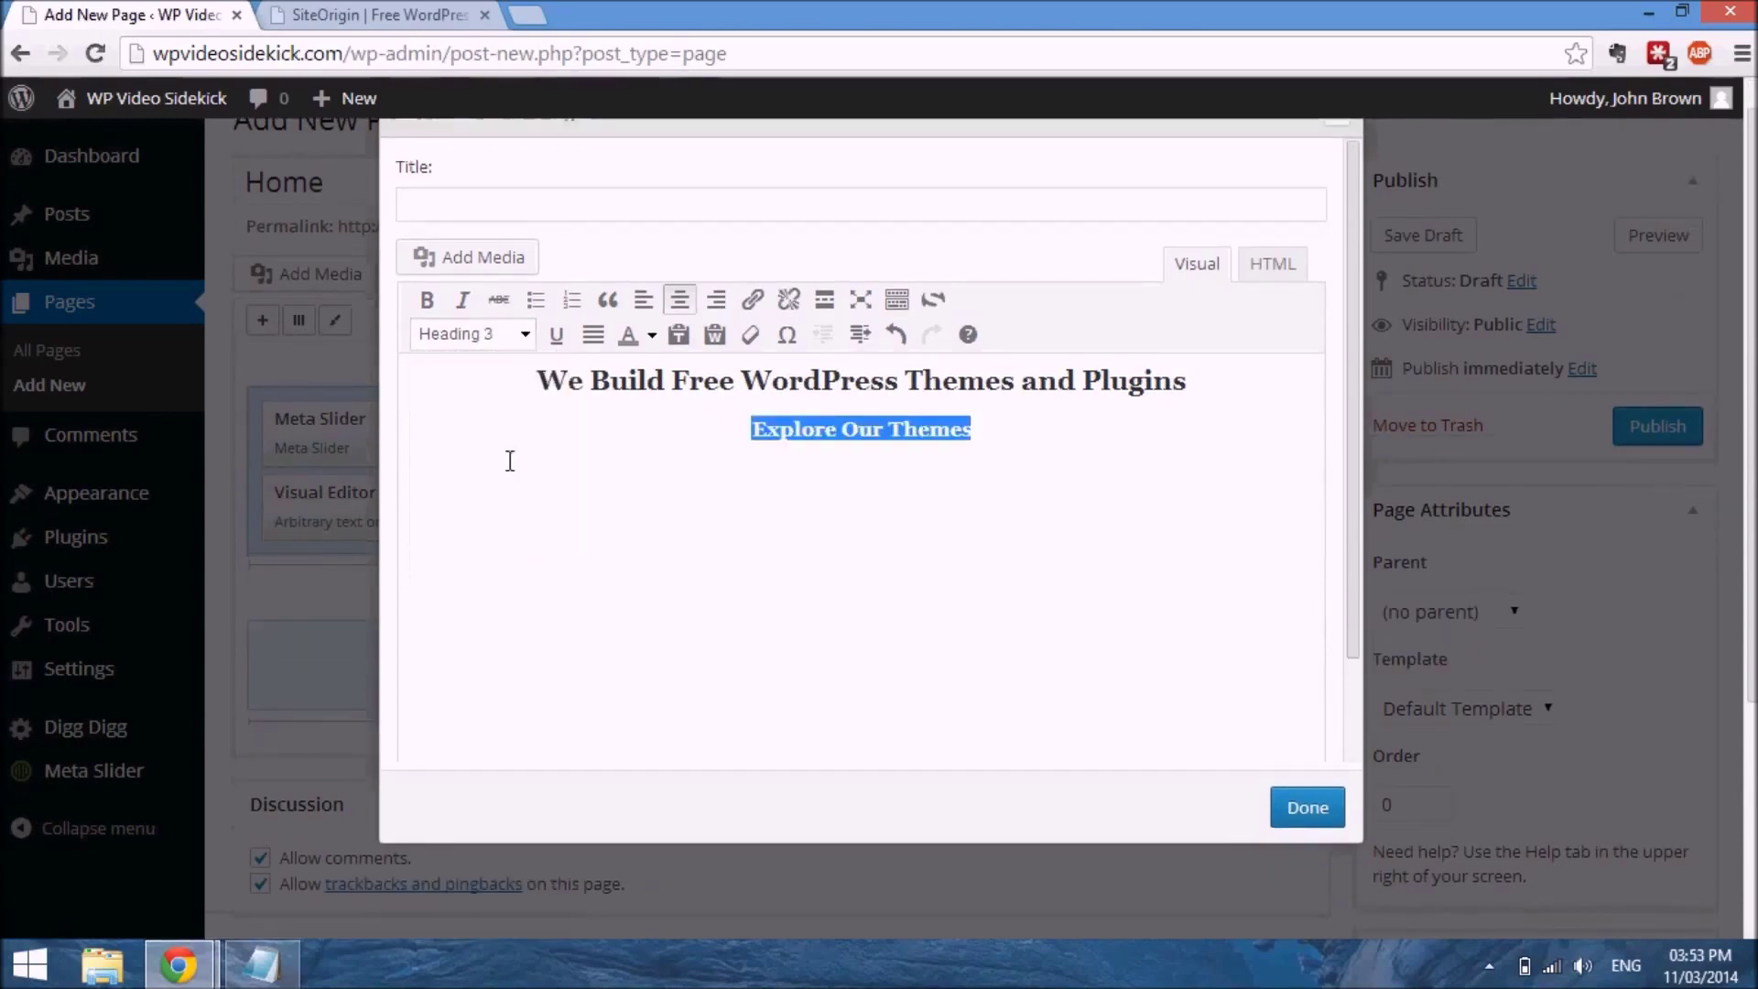
pyautogui.click(753, 302)
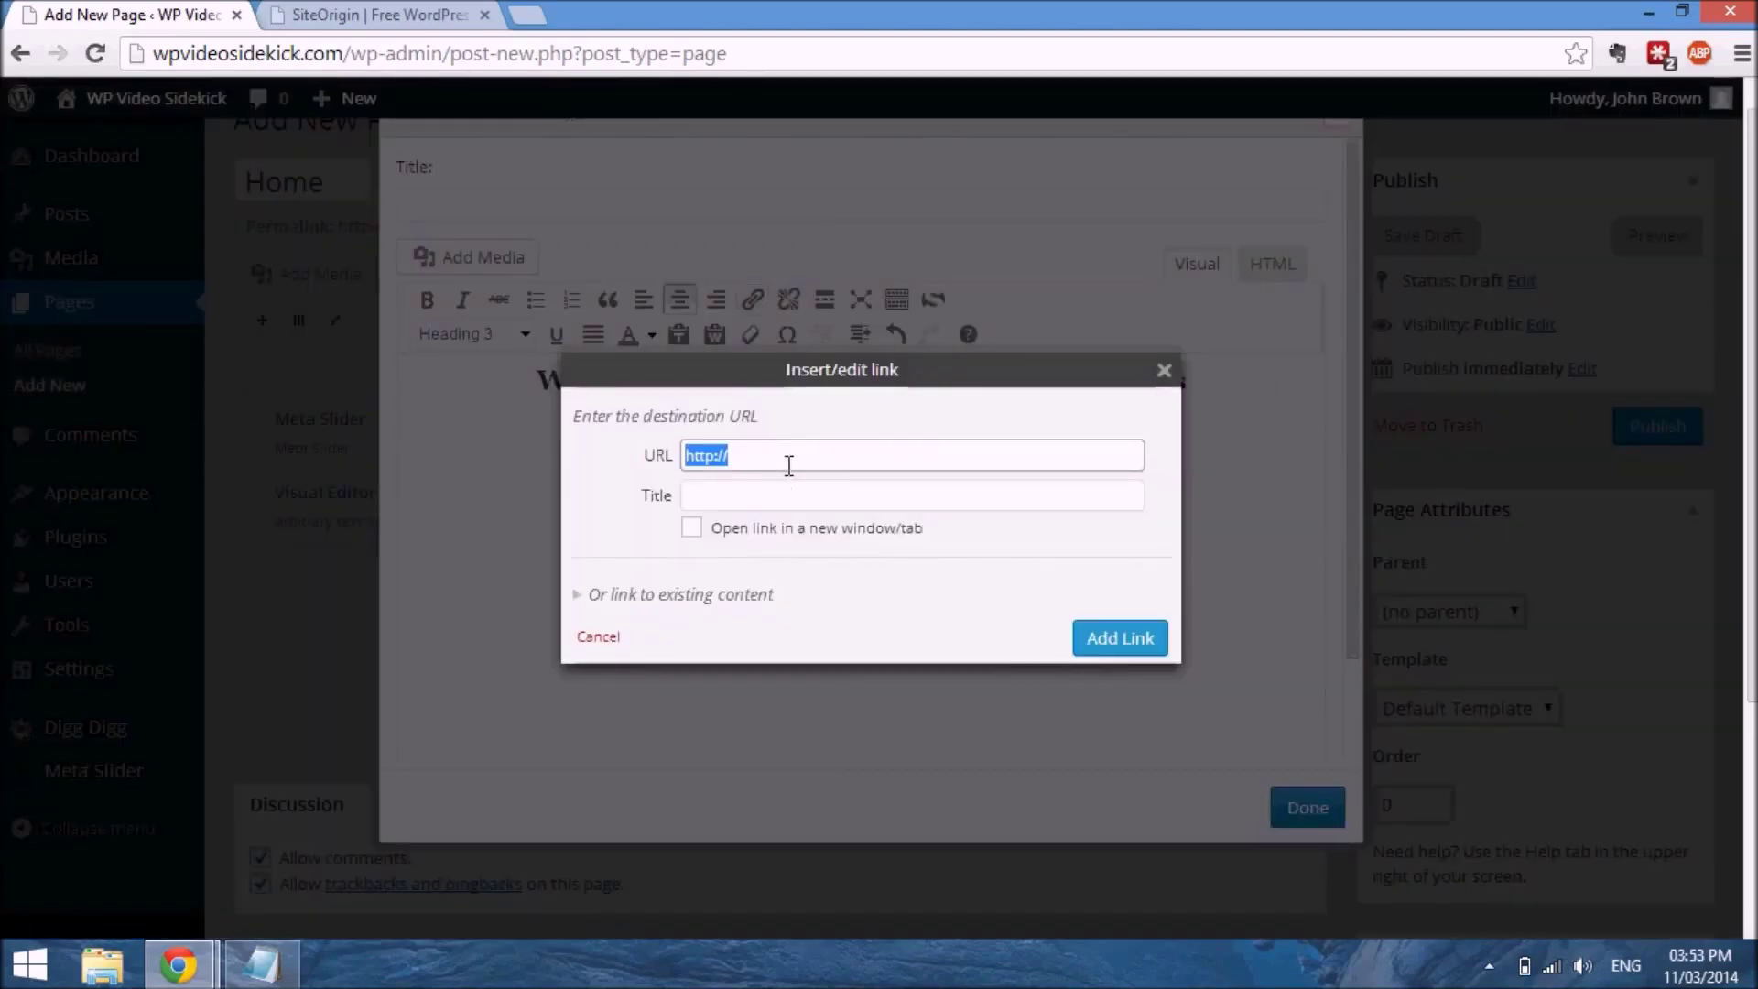
pyautogui.click(789, 466)
pyautogui.write('google.com')
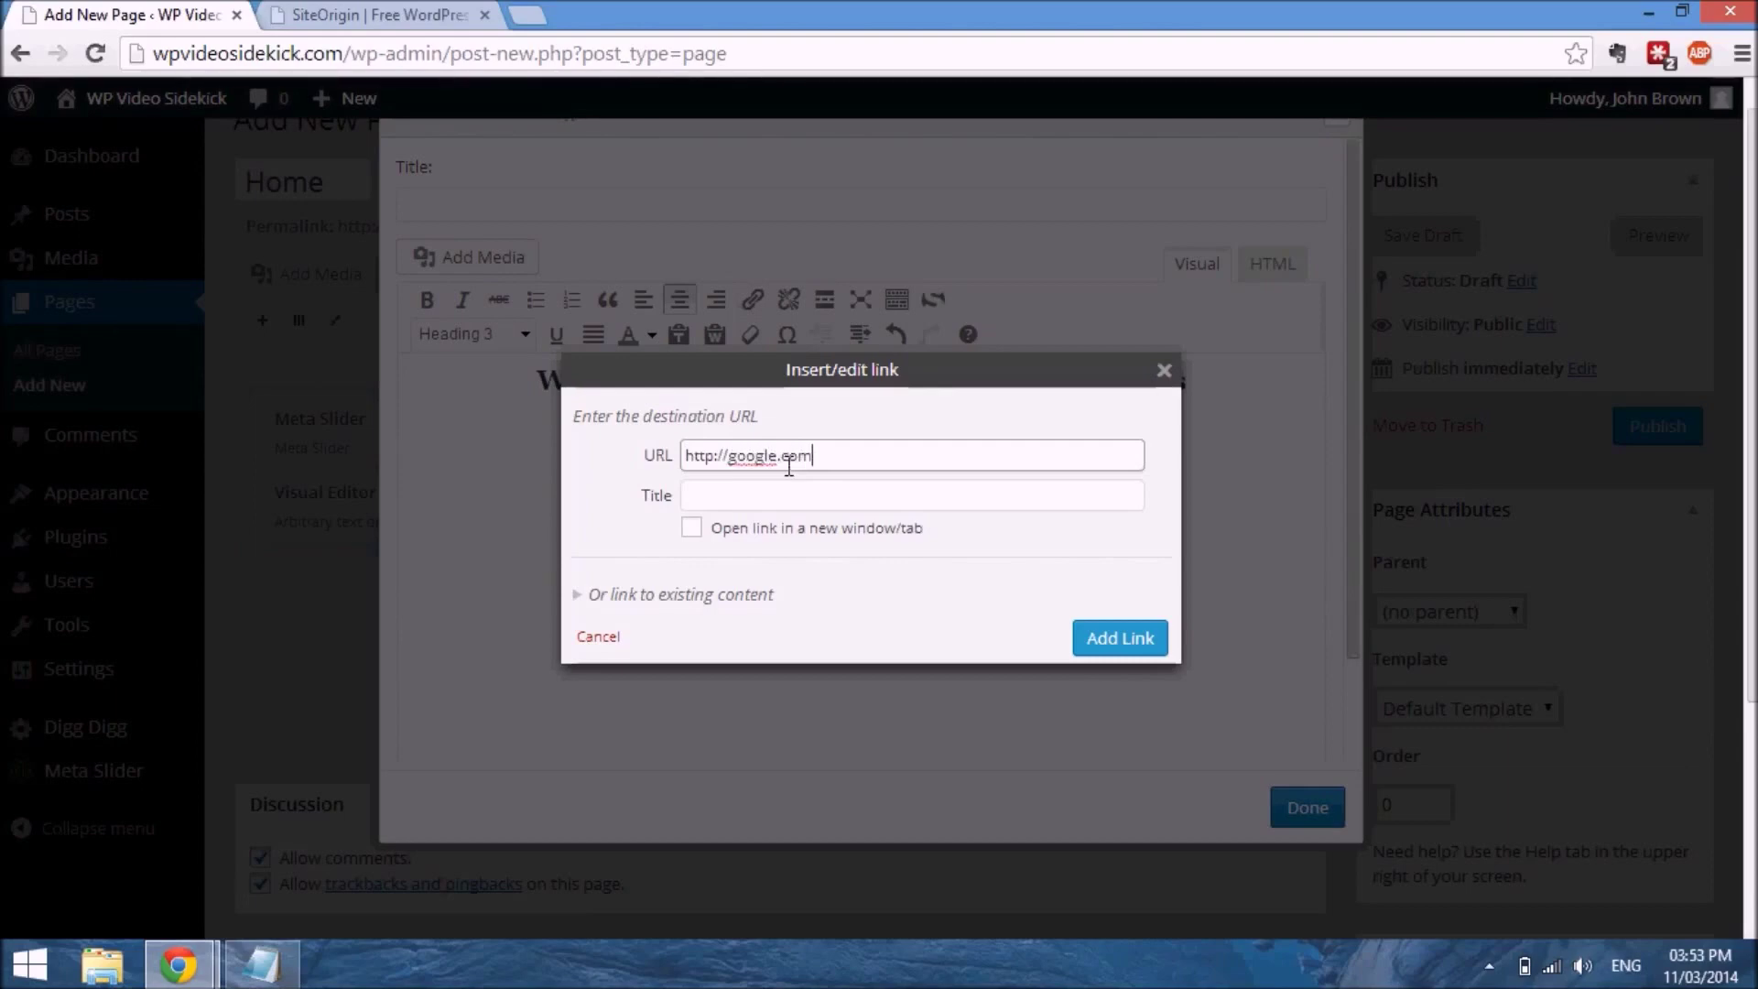
pyautogui.click(691, 528)
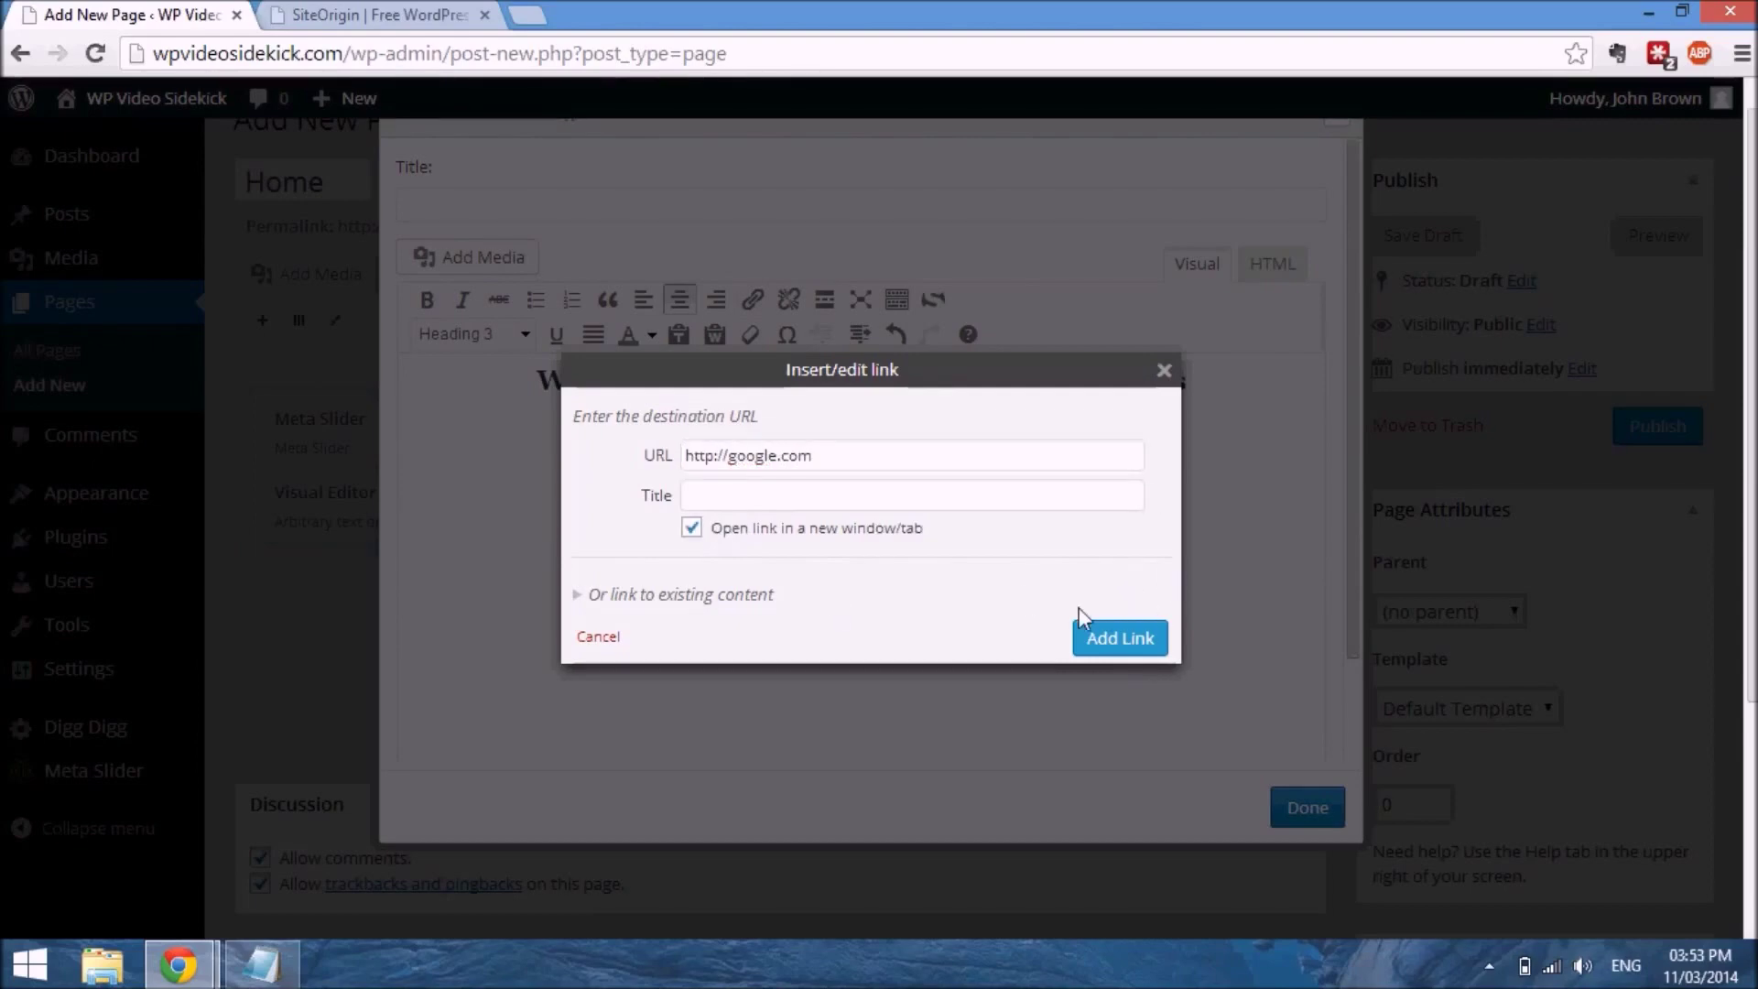
pyautogui.click(1110, 645)
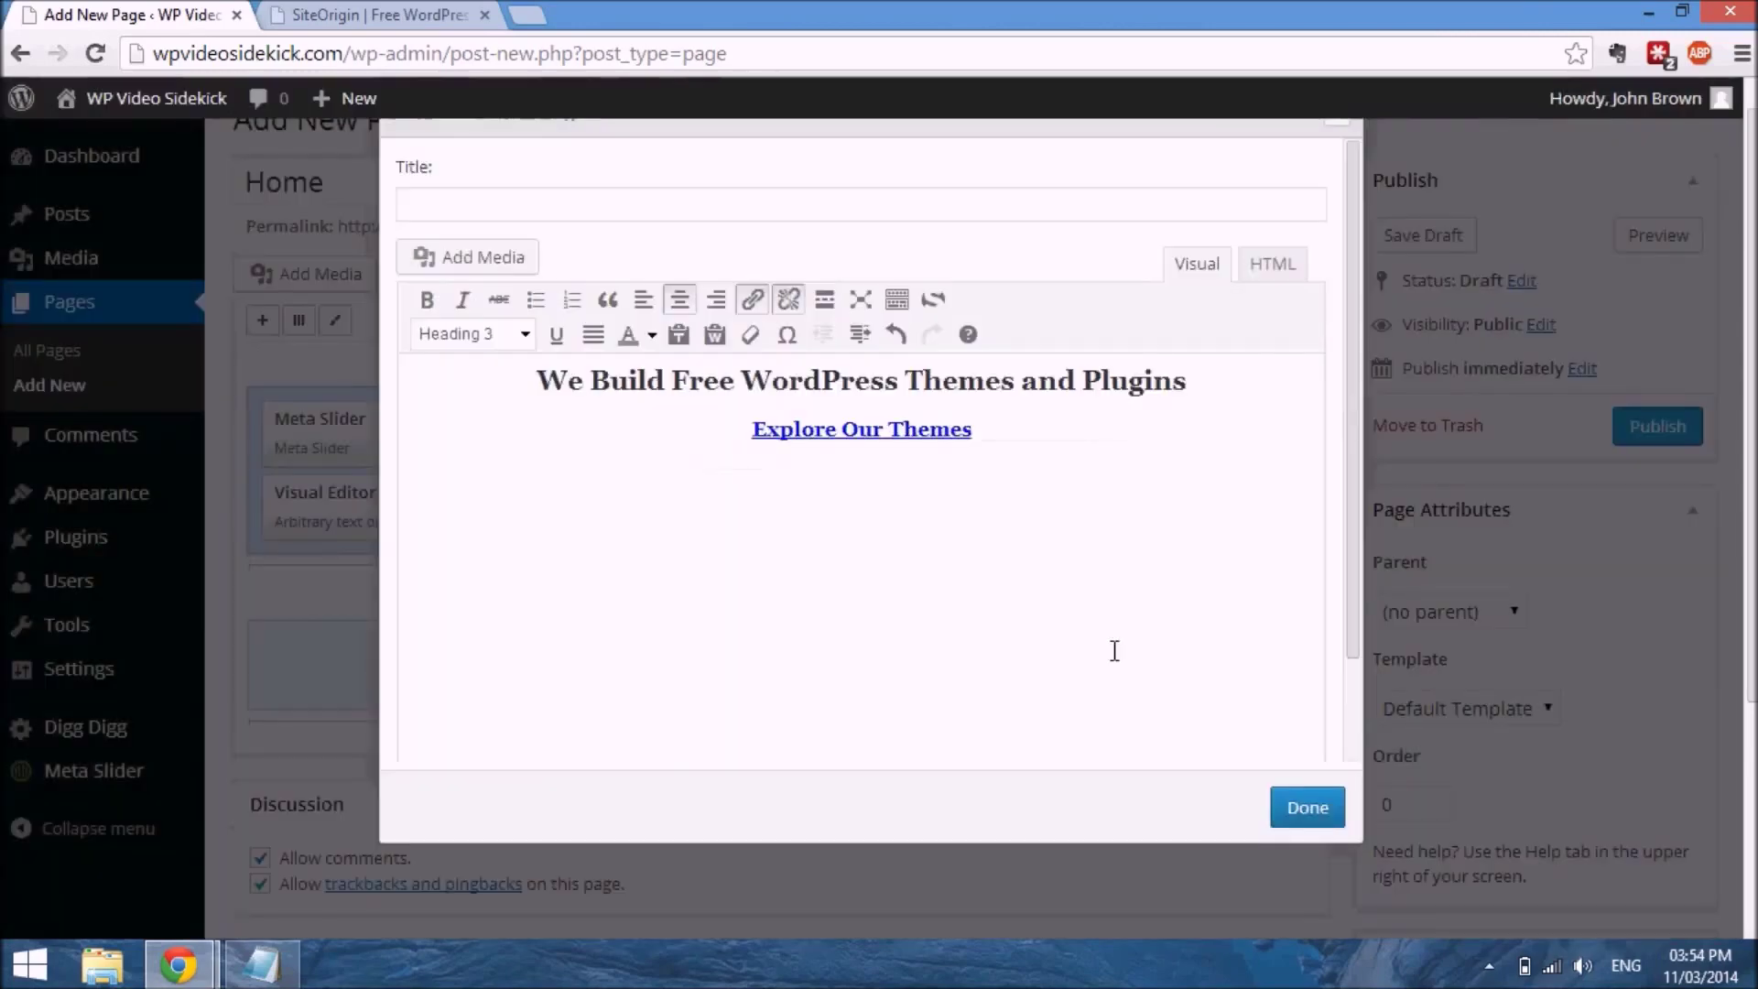
pyautogui.click(1304, 806)
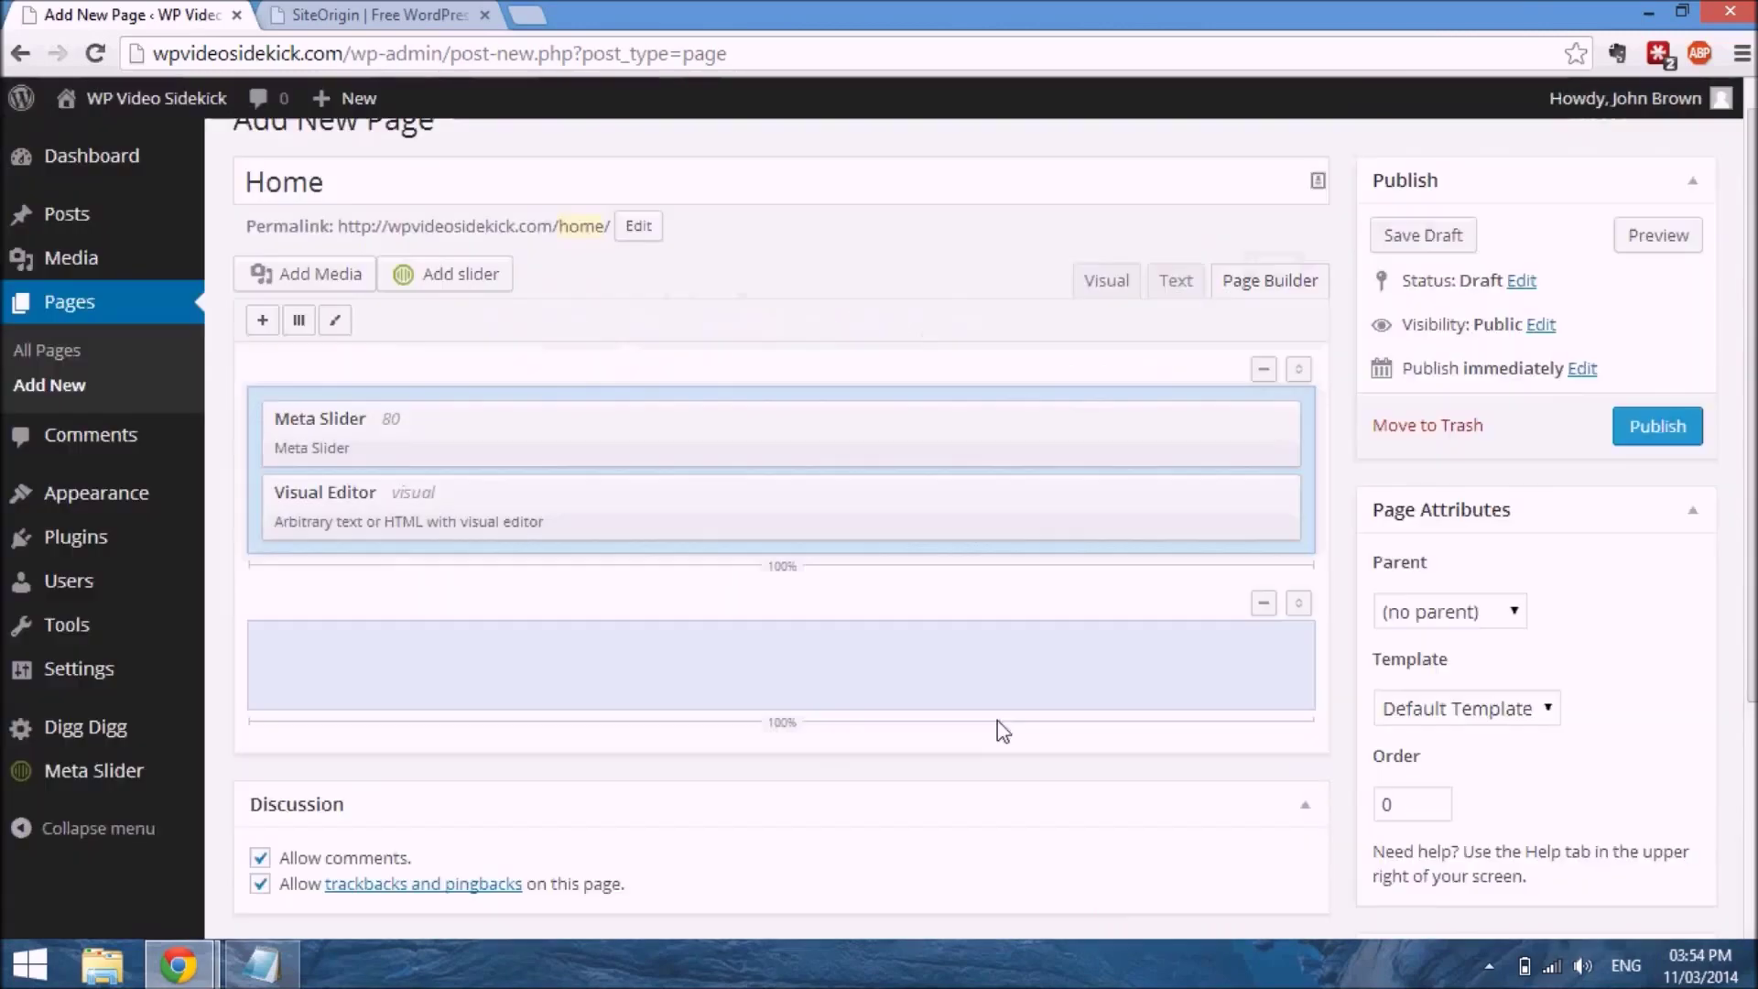
# Move the Visual Editor widget out of the Meta Slider row into the empty row below it
pyautogui.moveTo(918, 504)
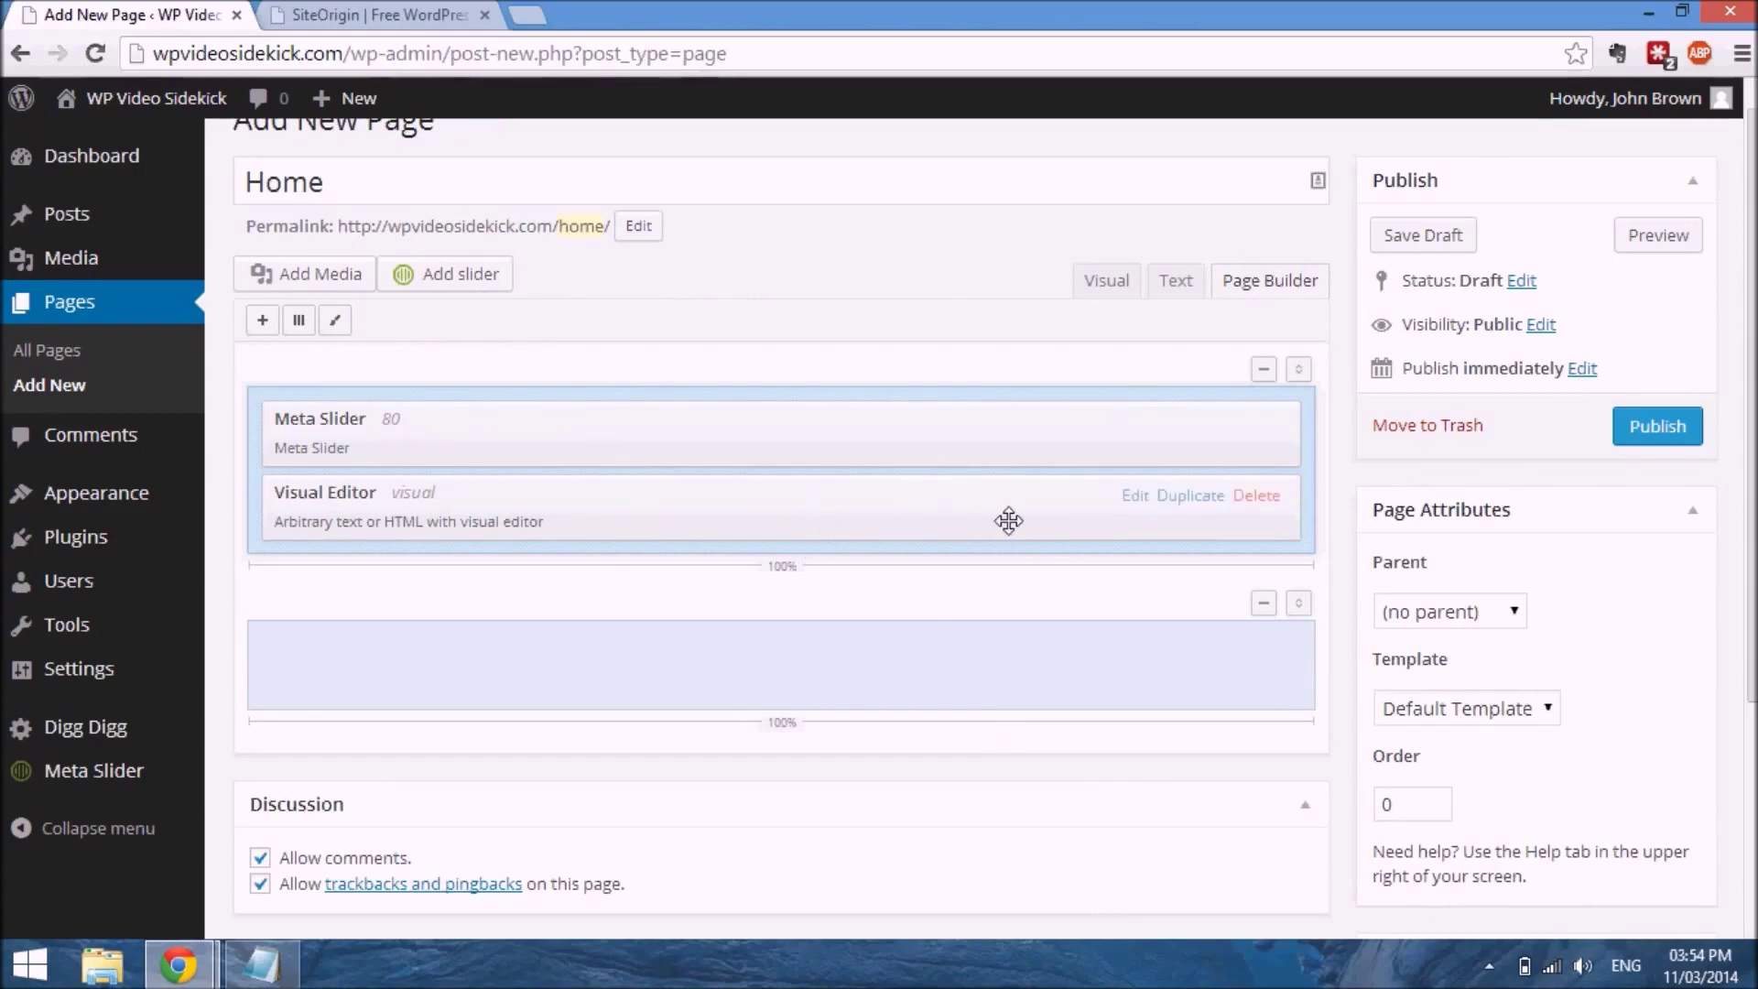
pyautogui.moveTo(1016, 522); pyautogui.dragTo(1007, 687)
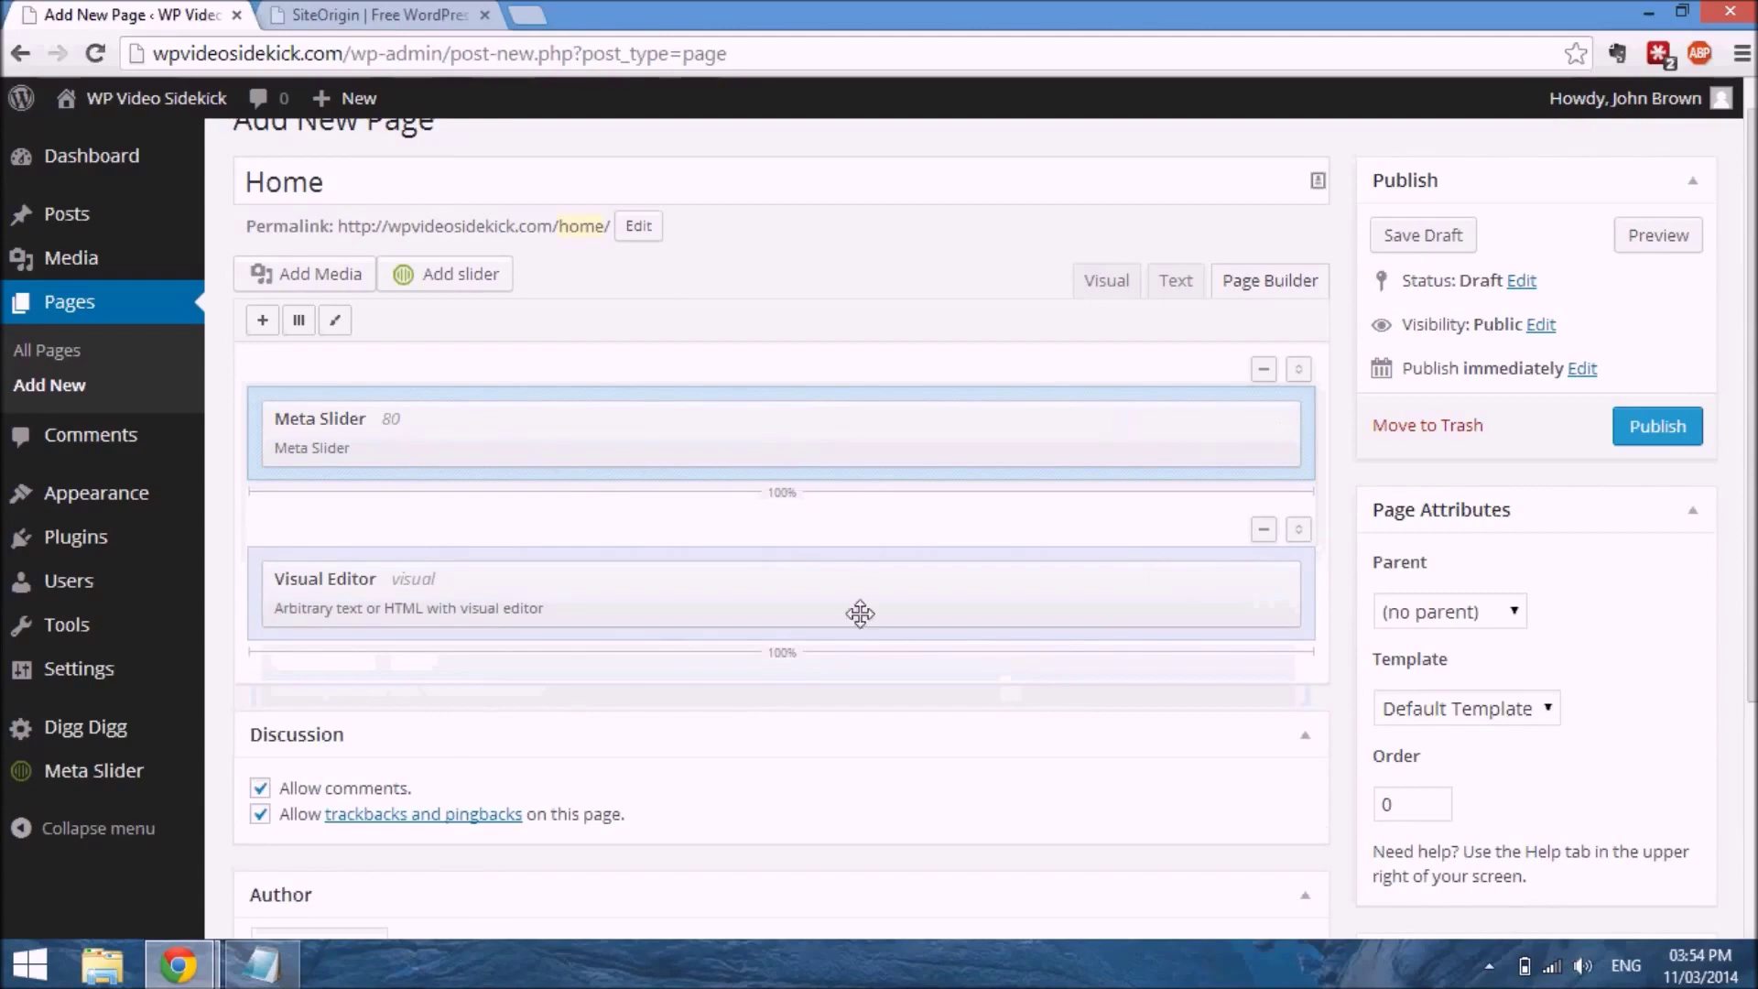
pyautogui.click(268, 326)
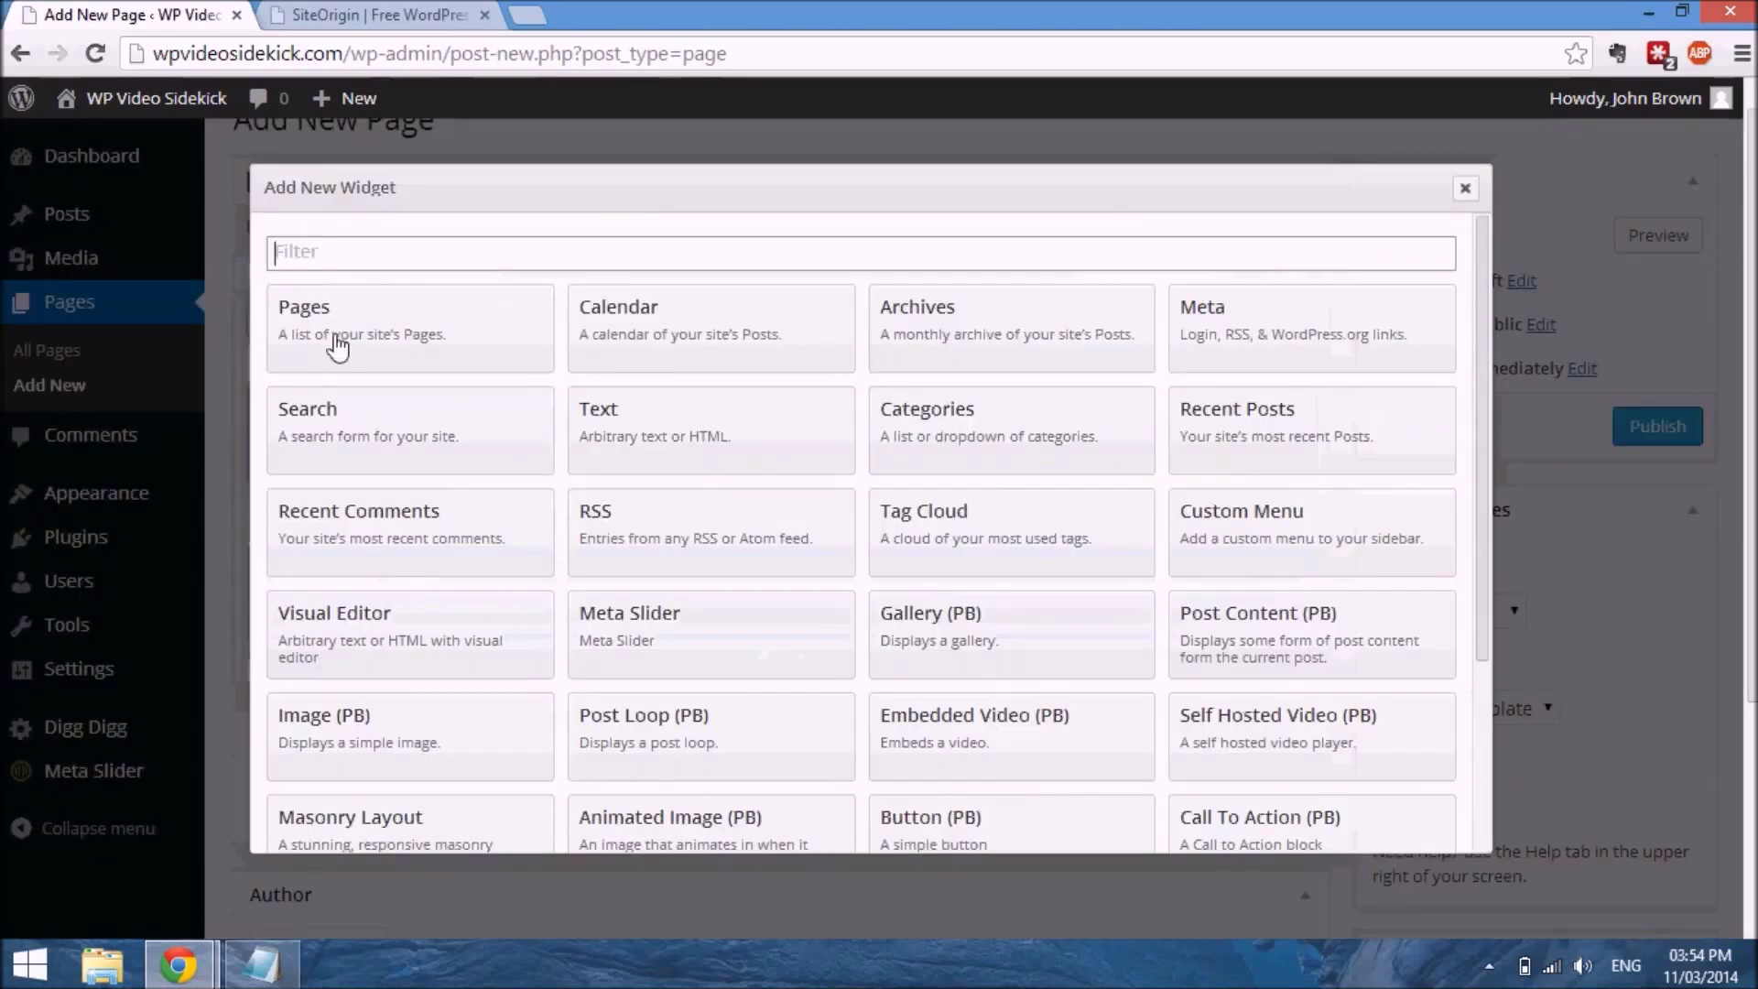
pyautogui.click(1465, 187)
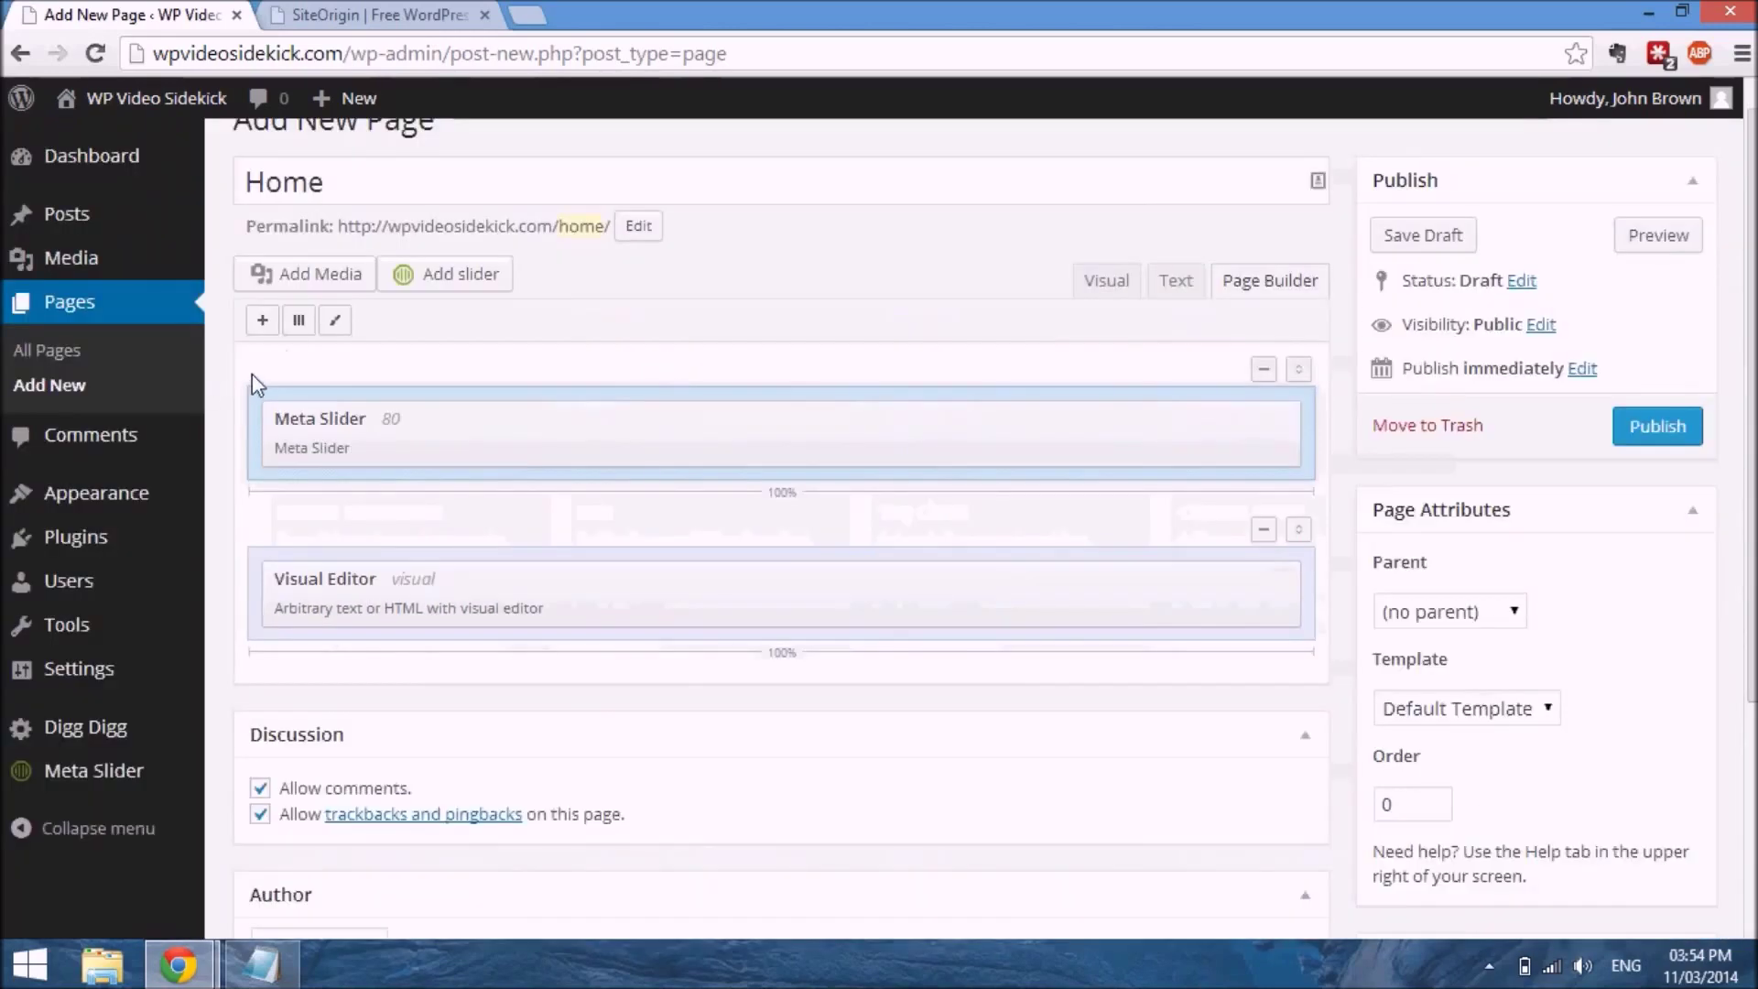
# Add a three-column row beneath the Visual Editor row
pyautogui.click(302, 322)
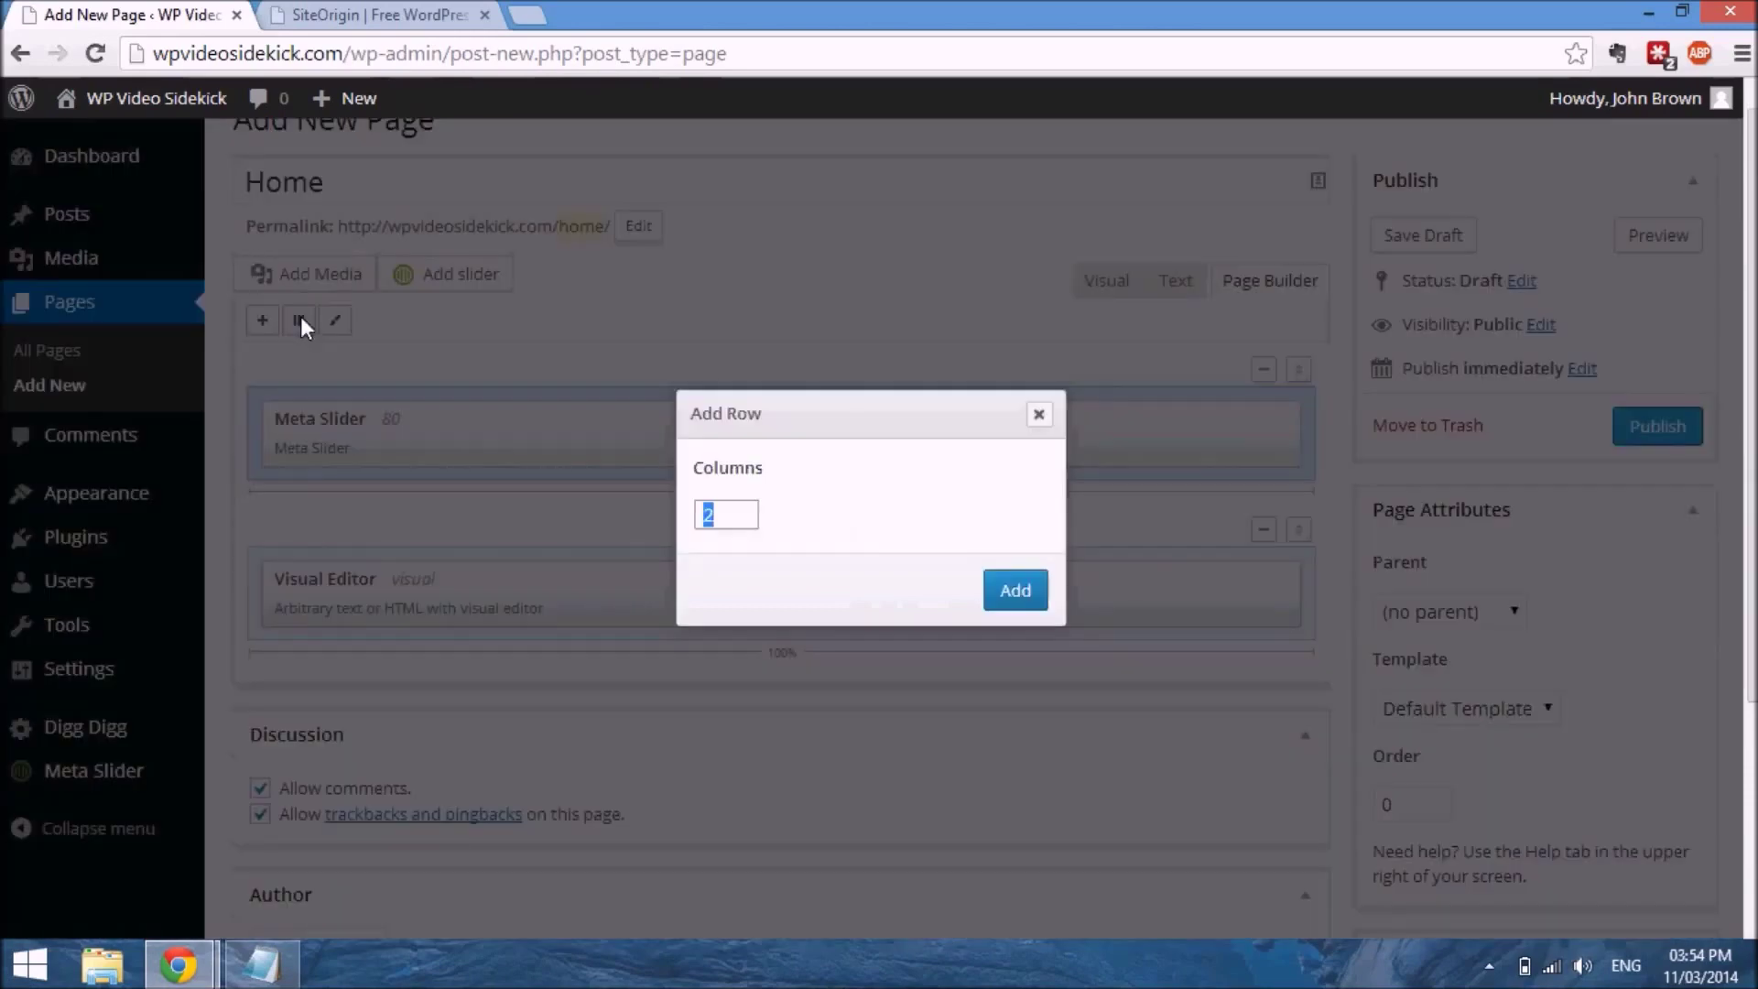
pyautogui.write('3')
pyautogui.click(1000, 606)
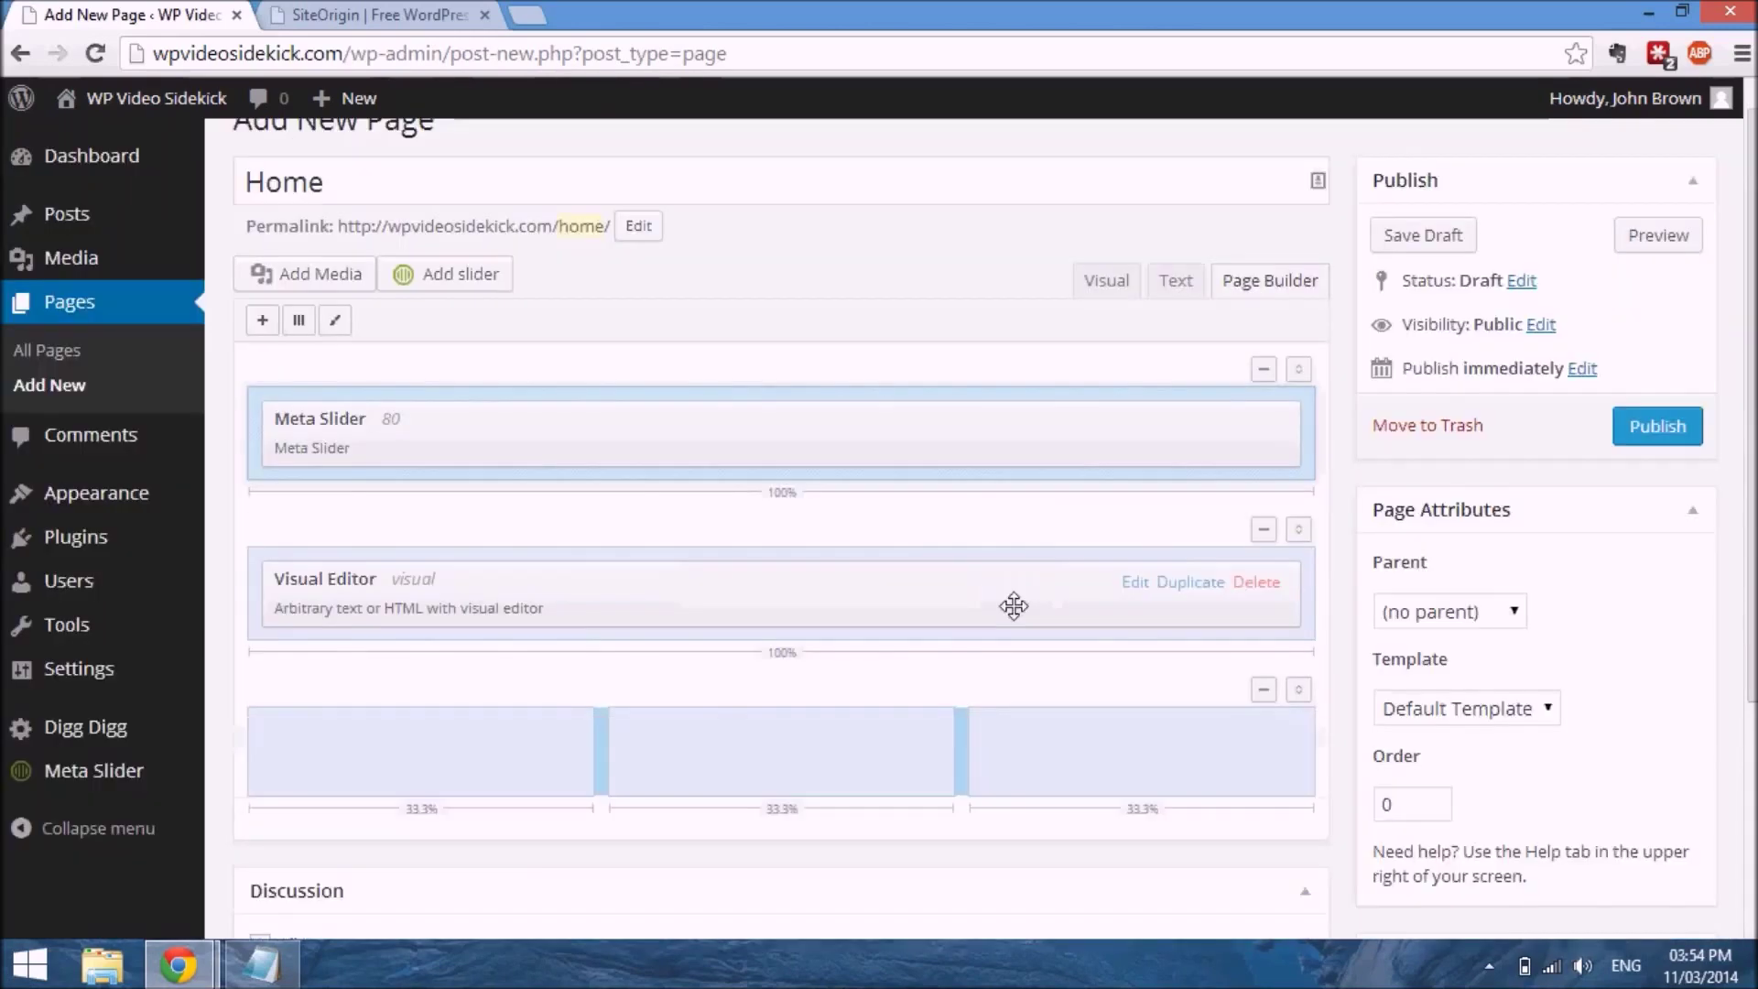
# Add a Visual Editor widget to the first column of the three-column row
pyautogui.scroll(-2, 936, 696)
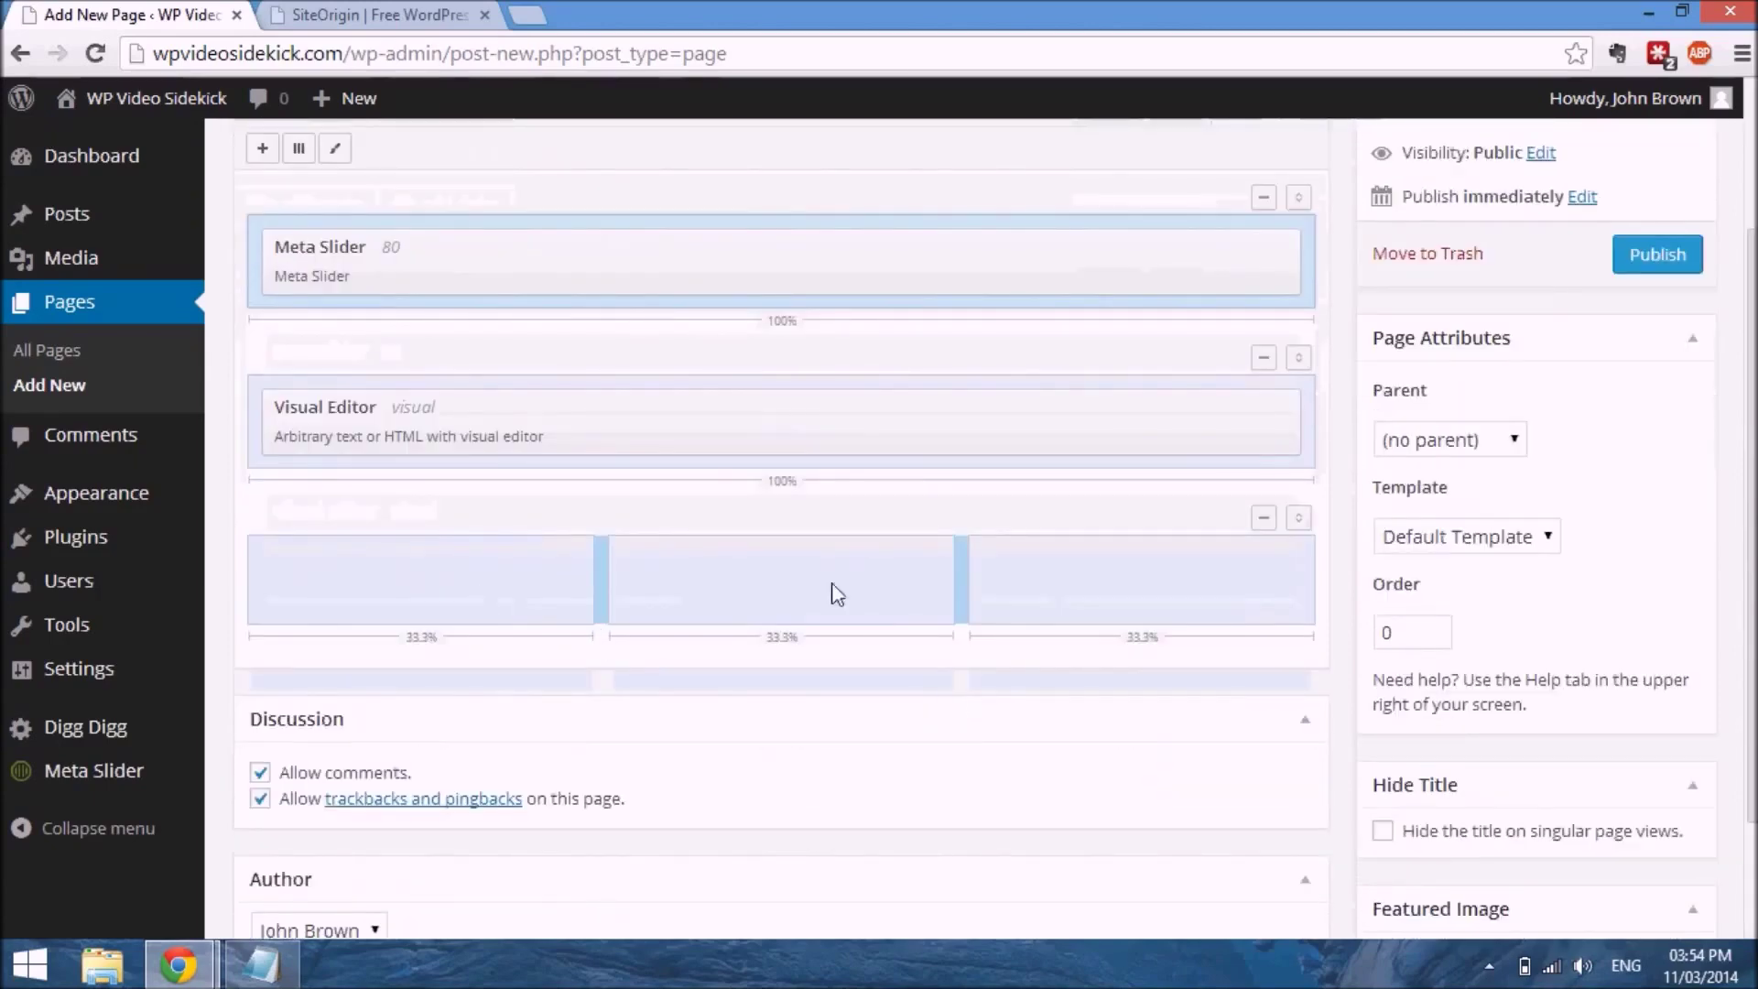
pyautogui.click(449, 598)
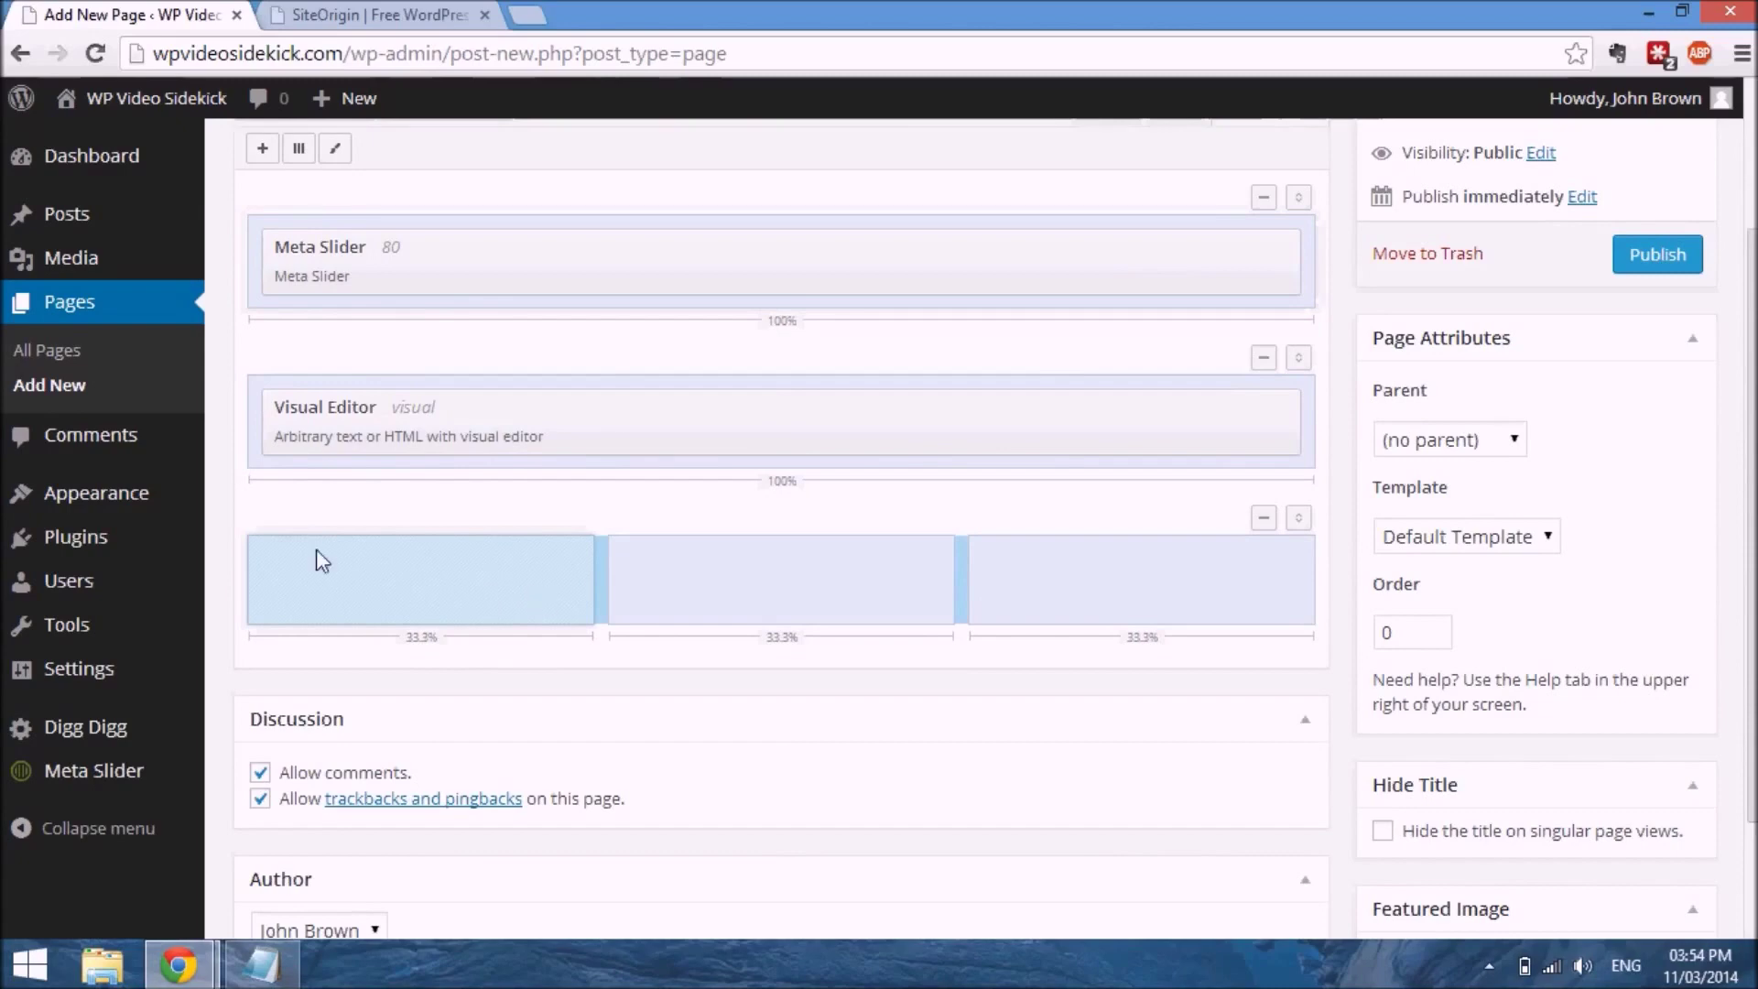
pyautogui.click(263, 148)
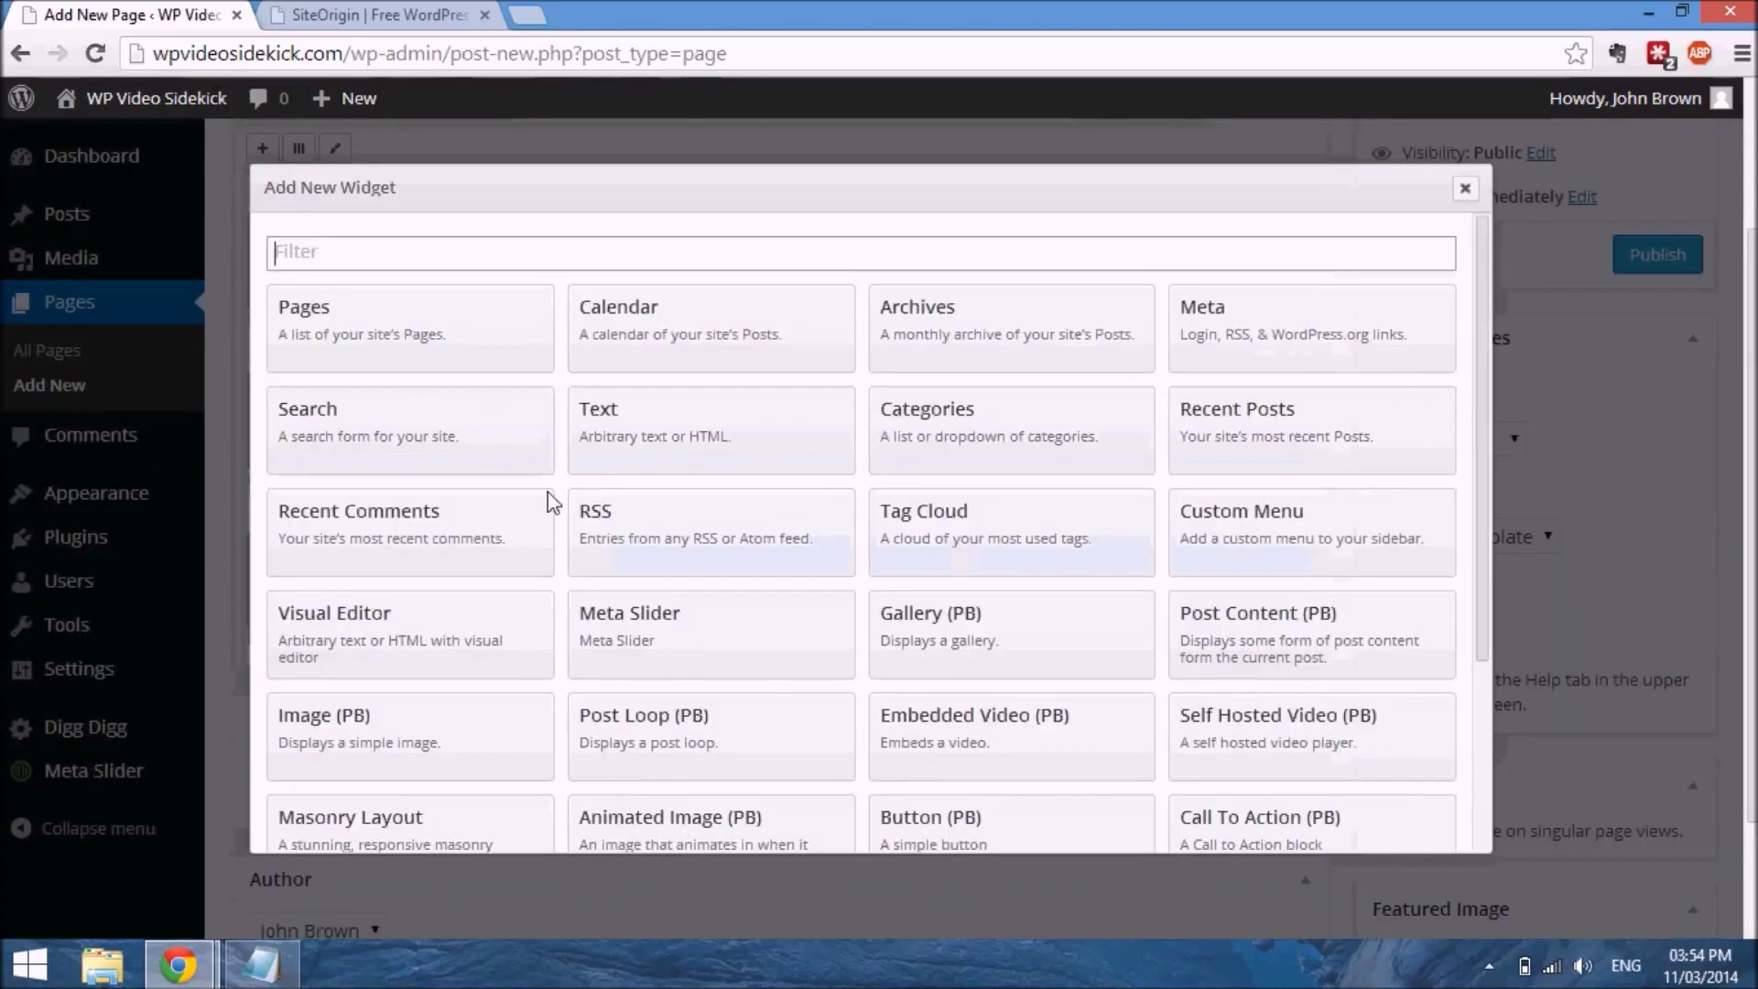
pyautogui.click(455, 626)
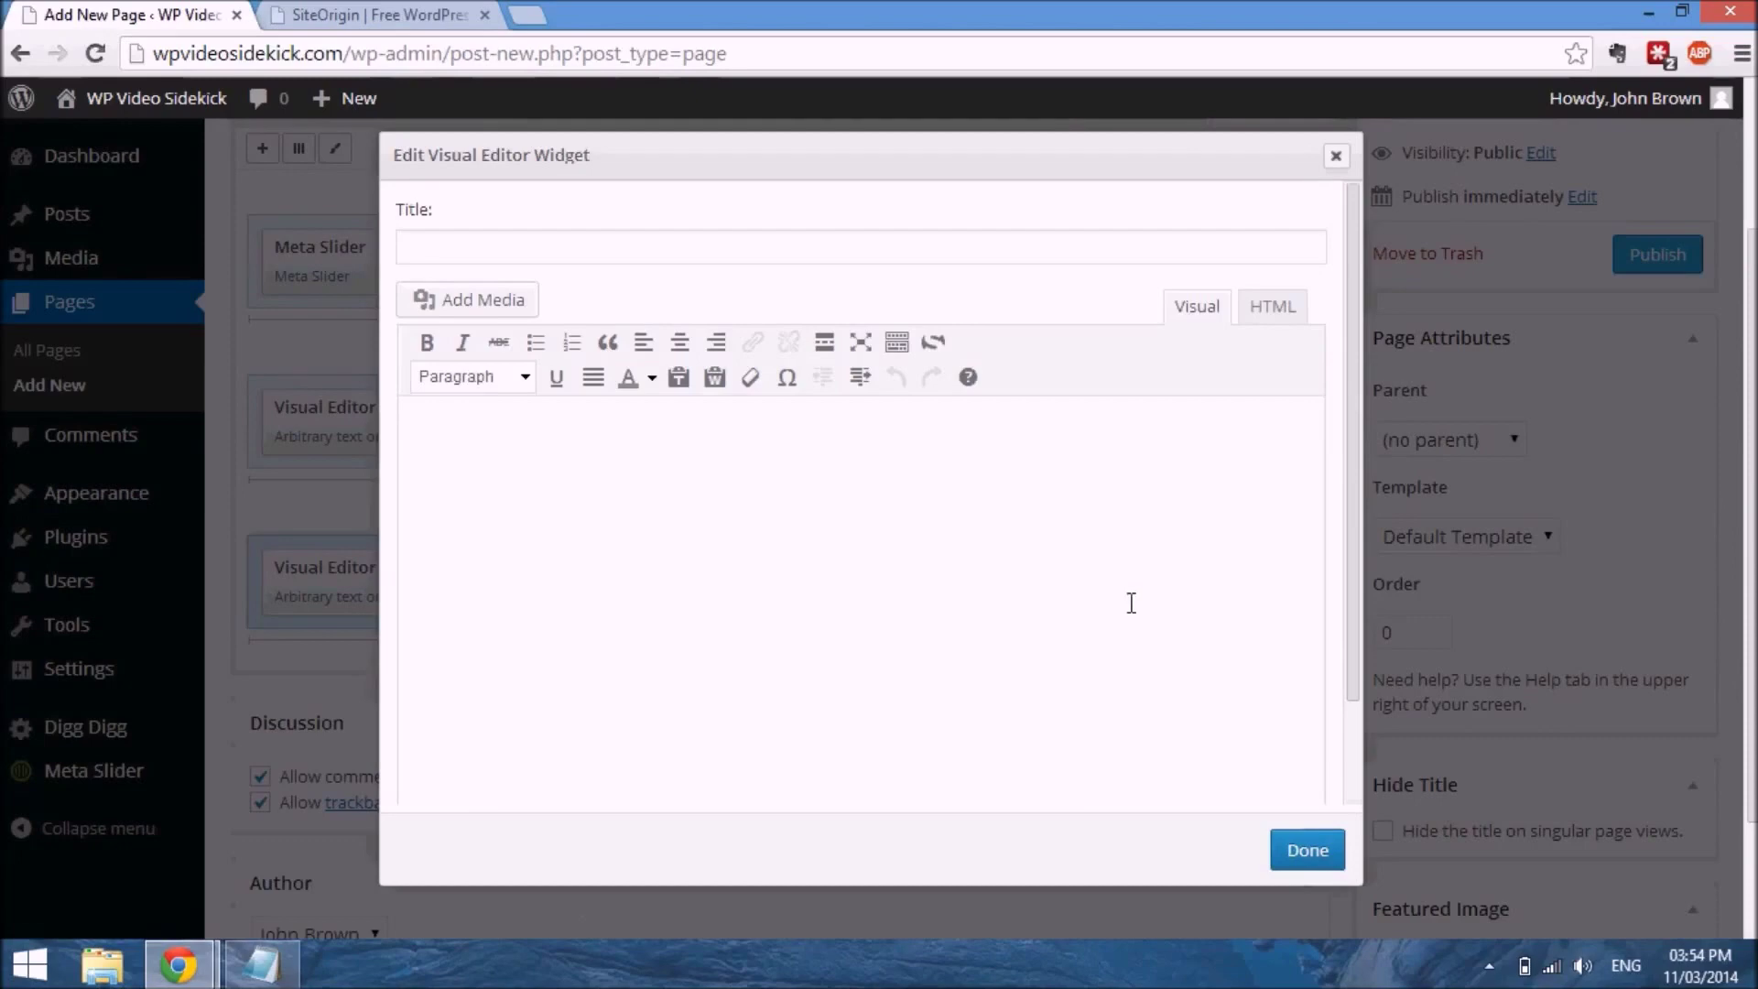
# Copy "Check Out All our Products and services" from the pbdemo Notepad file into the first-column Visual Editor widget and center it
pyautogui.click(259, 971)
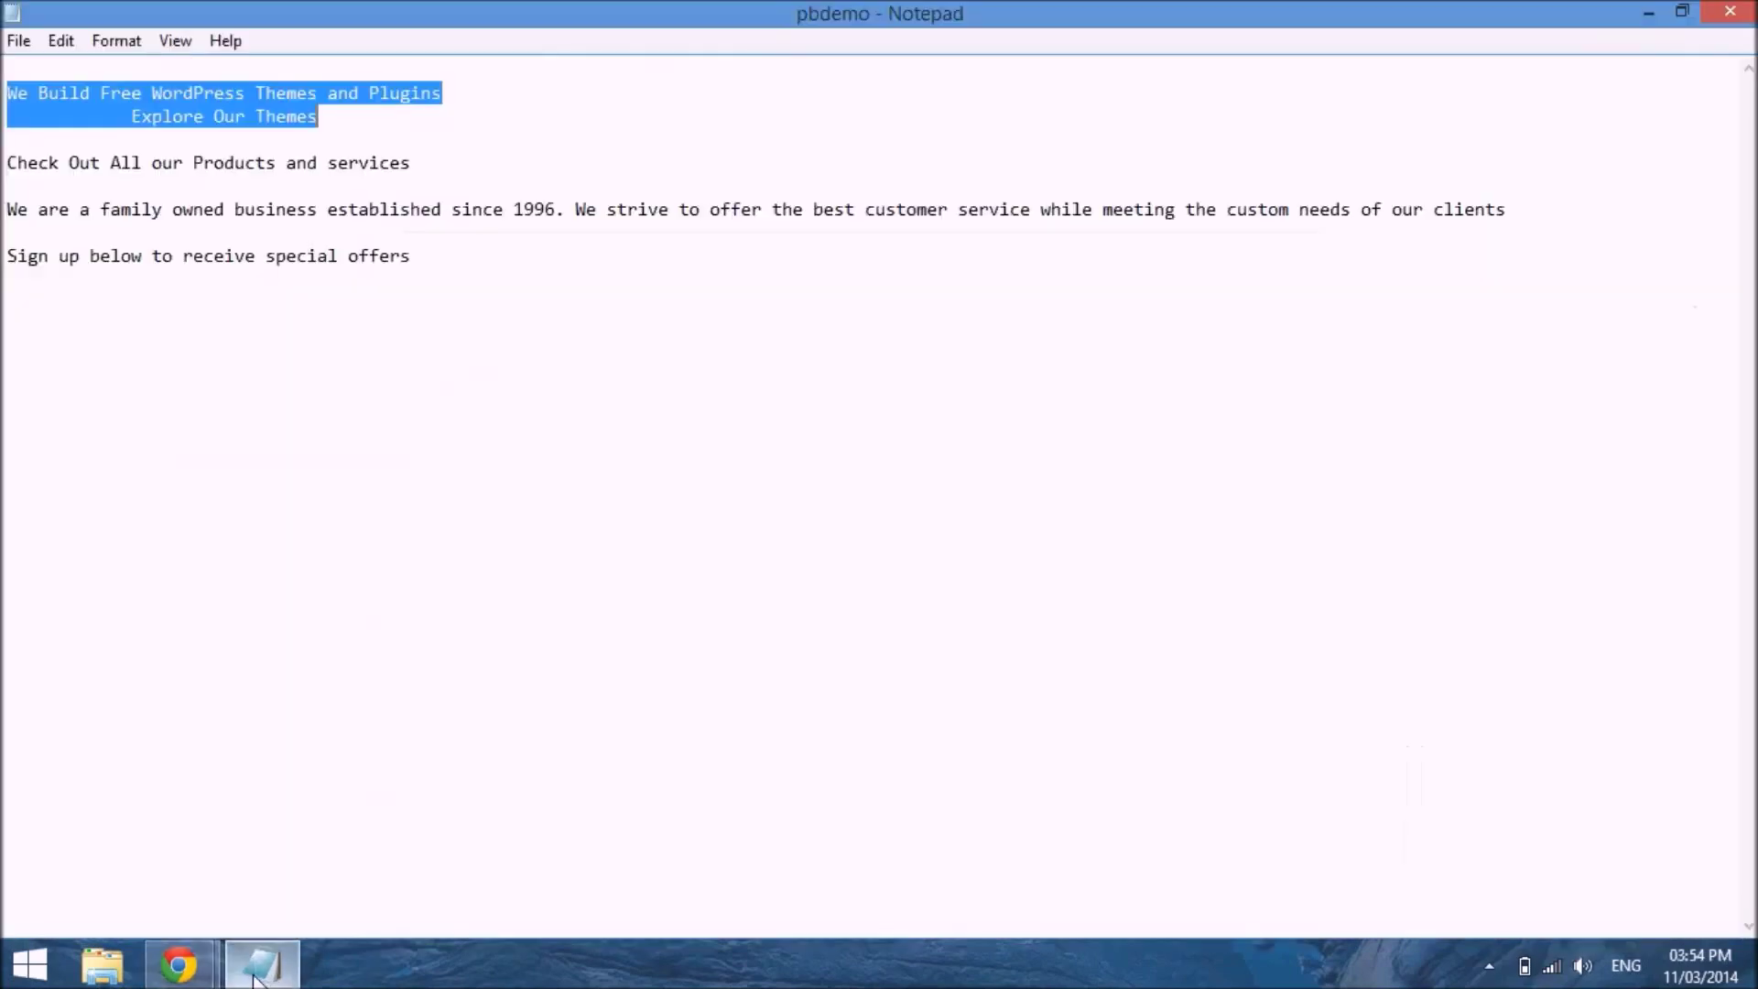
pyautogui.moveTo(13, 168); pyautogui.dragTo(419, 179)
pyautogui.hotkey('ctrl', 'c')
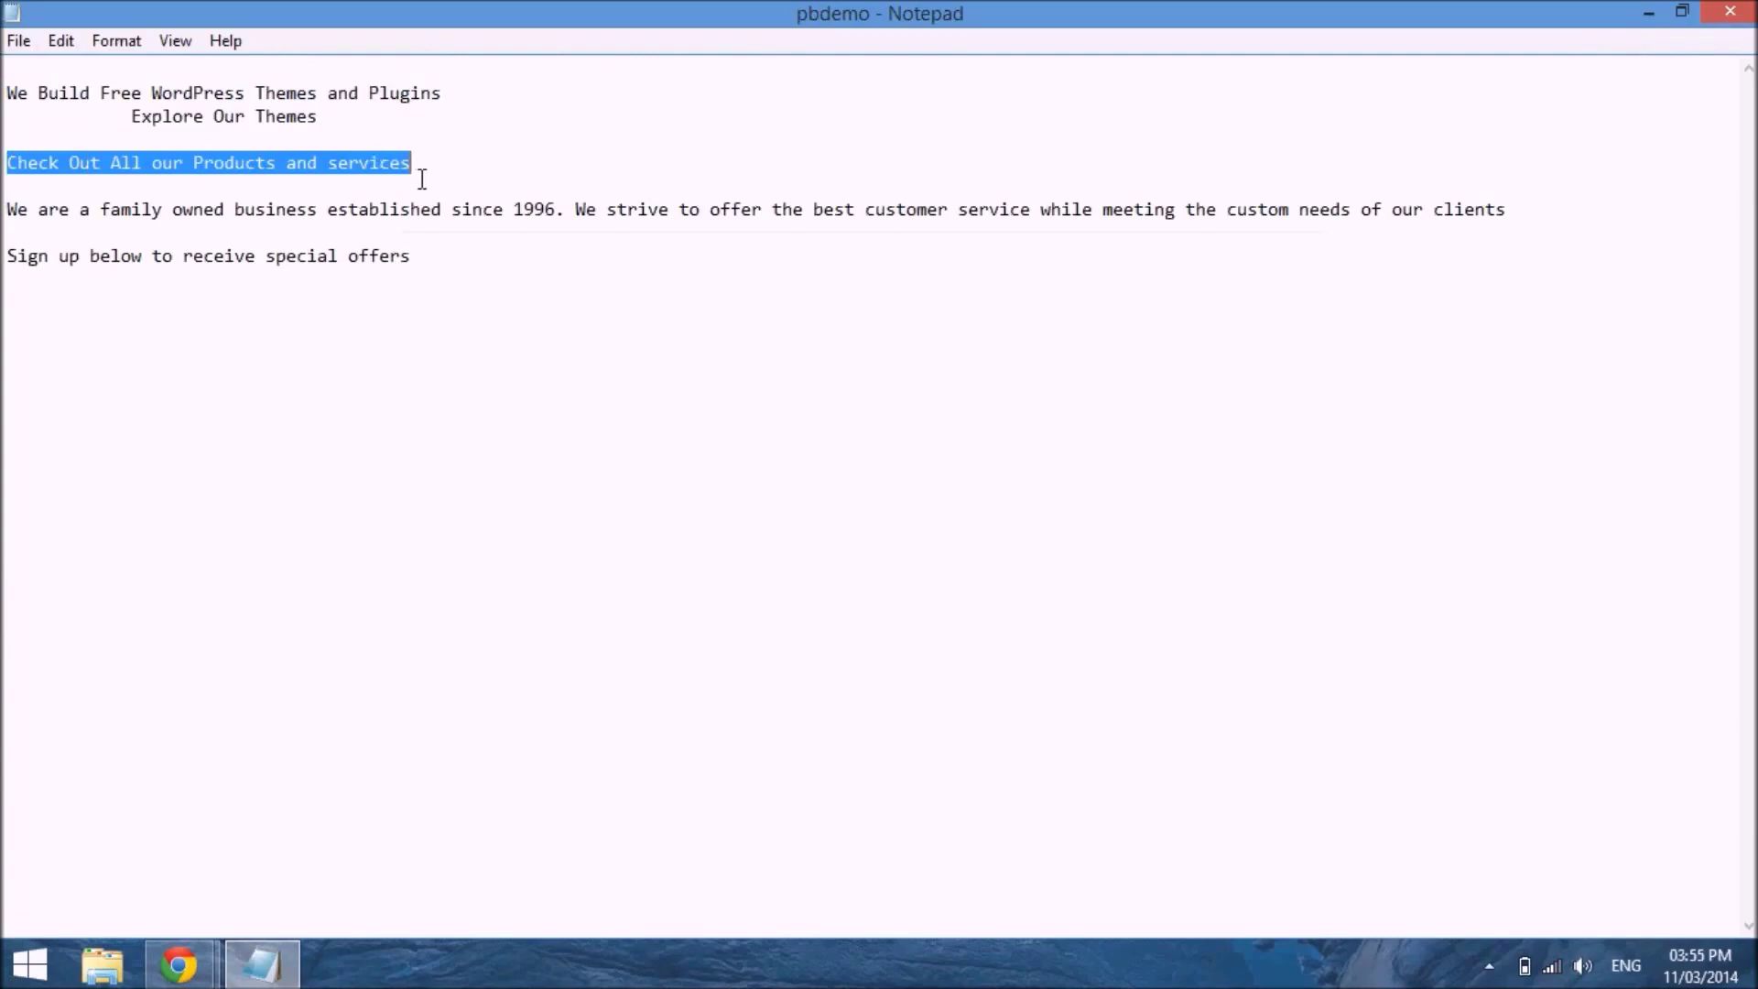
pyautogui.hotkey('alt', 'Tab')
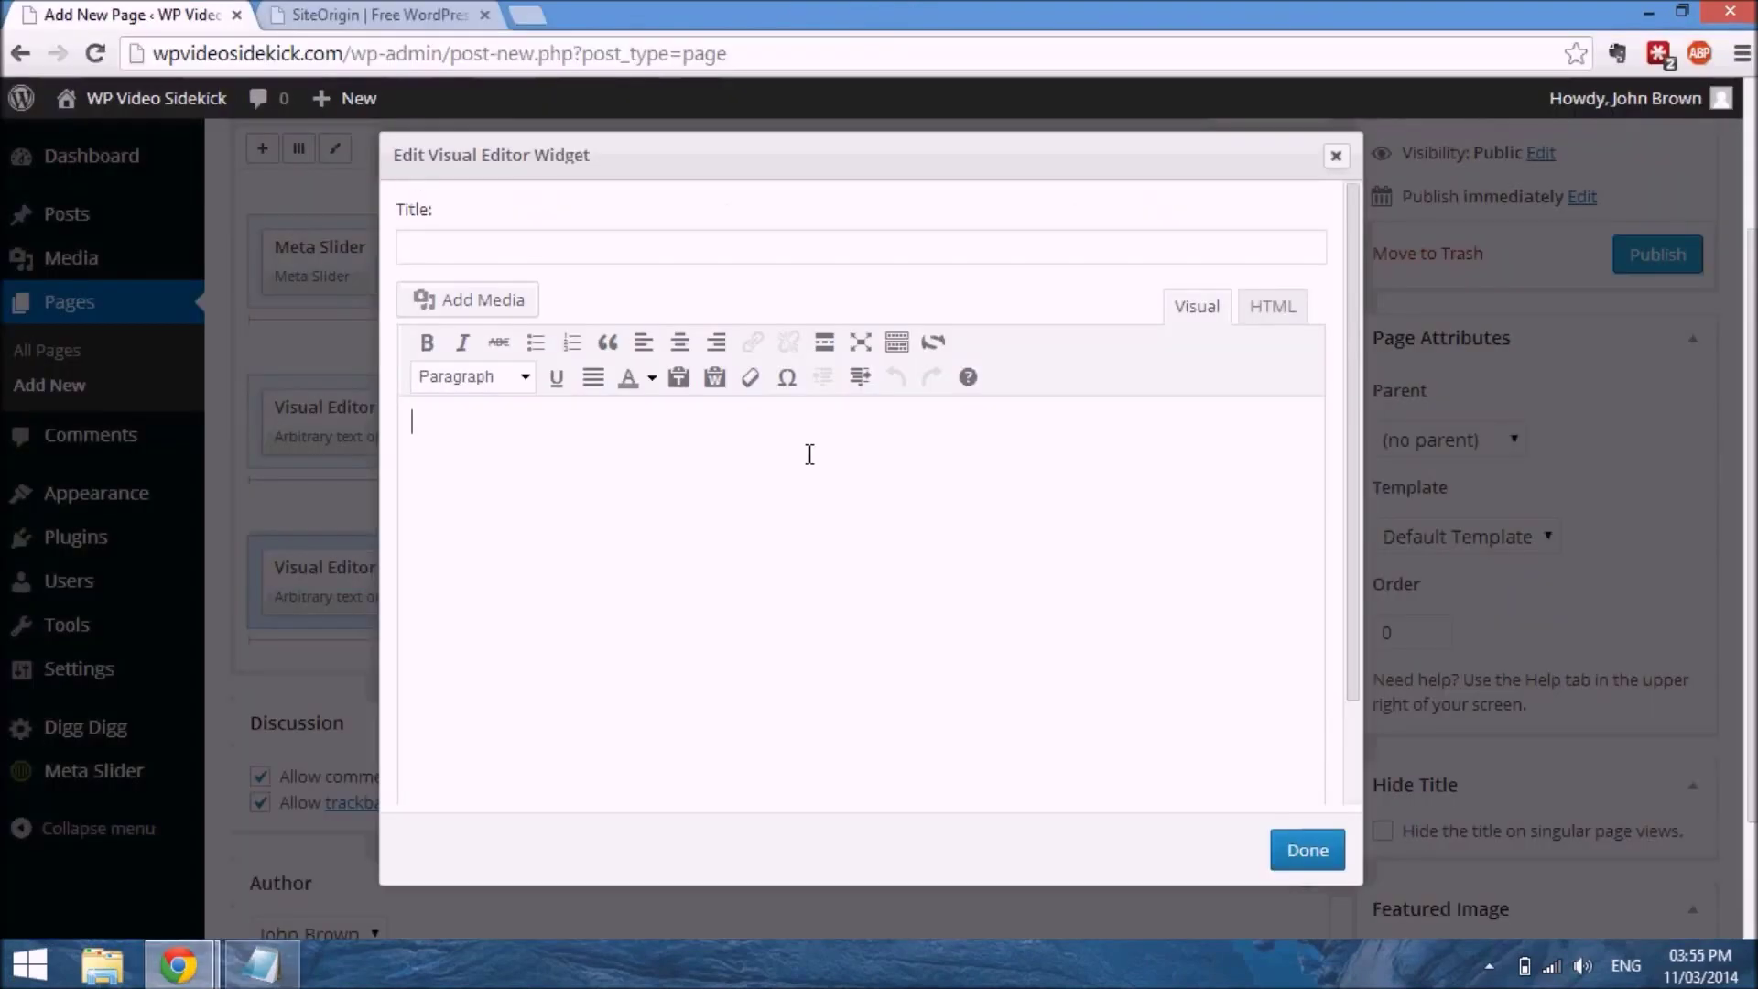
pyautogui.click(624, 477)
pyautogui.hotkey('ctrl', 'v')
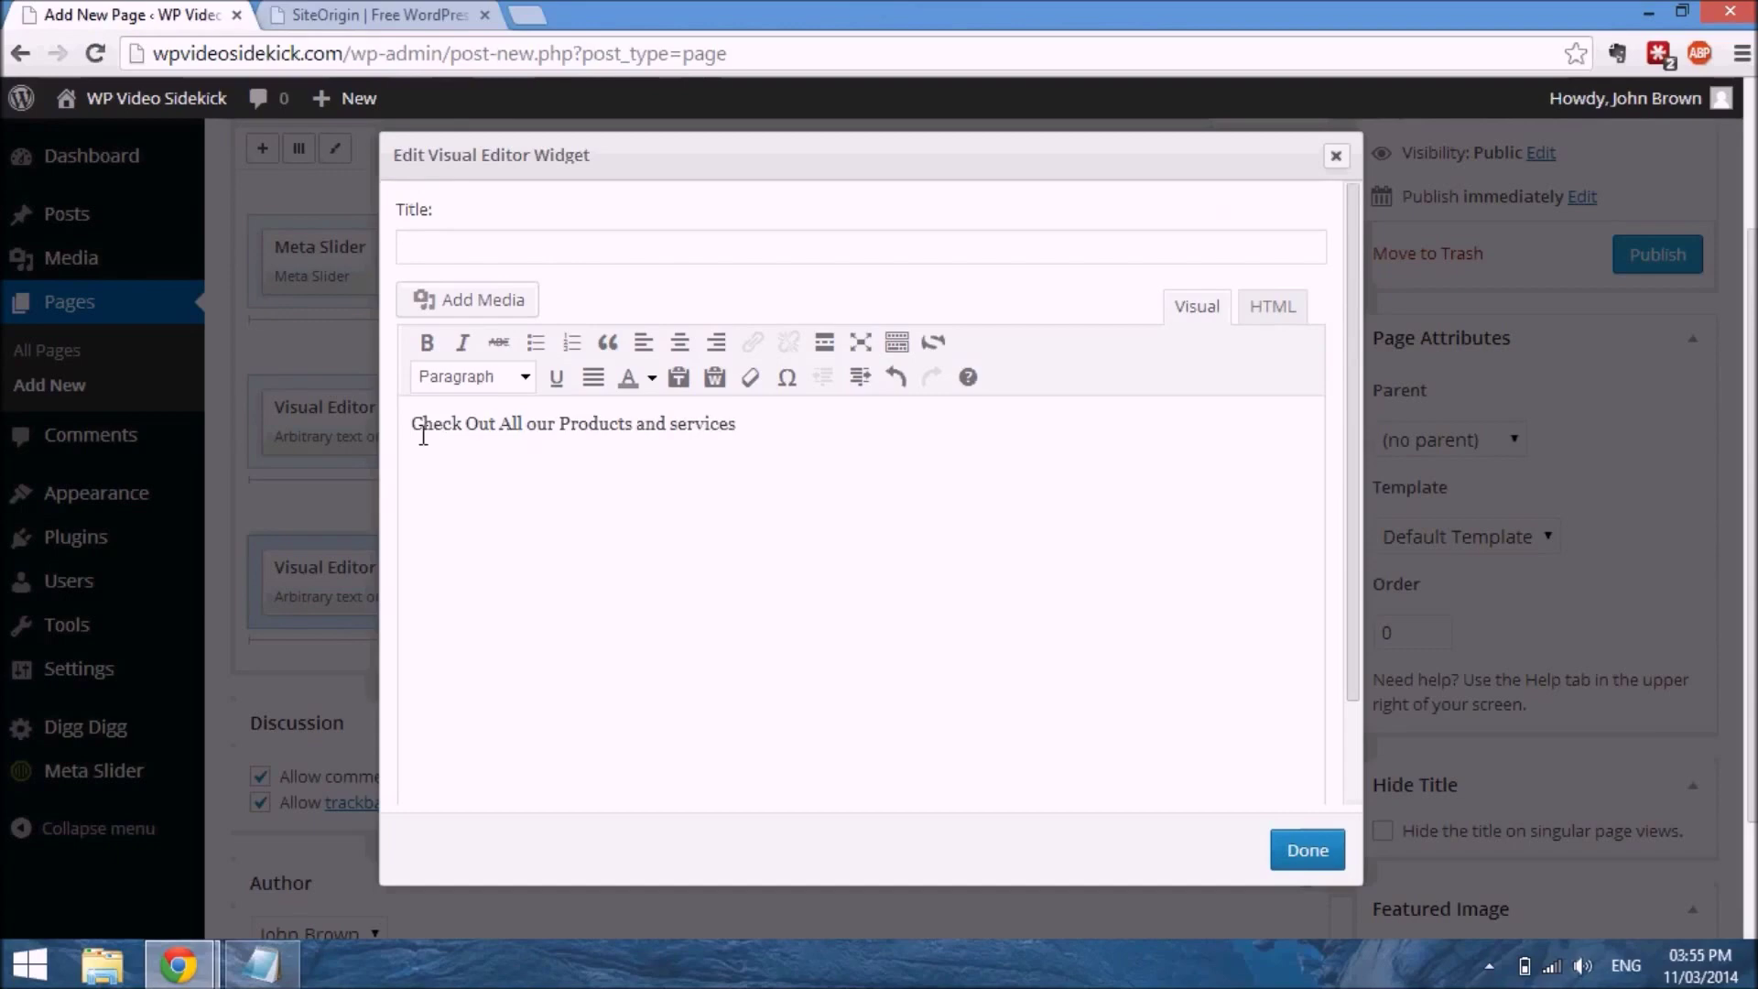
pyautogui.hotkey('ctrl', 'a')
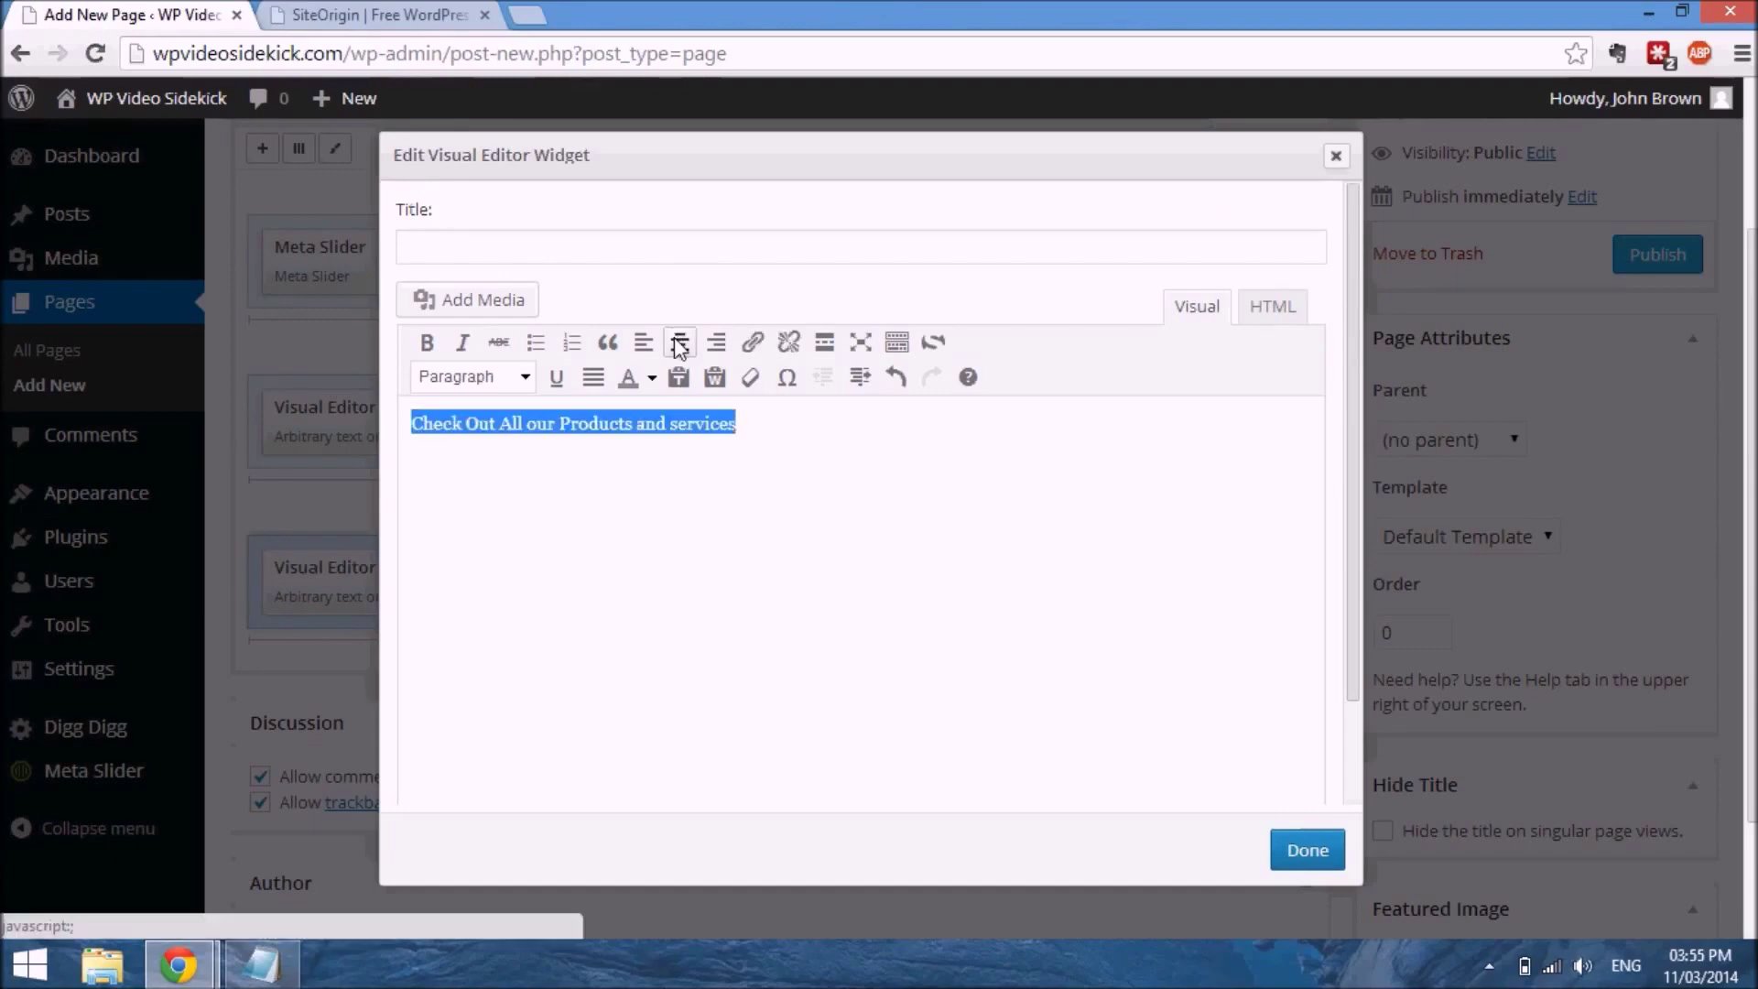
pyautogui.click(679, 343)
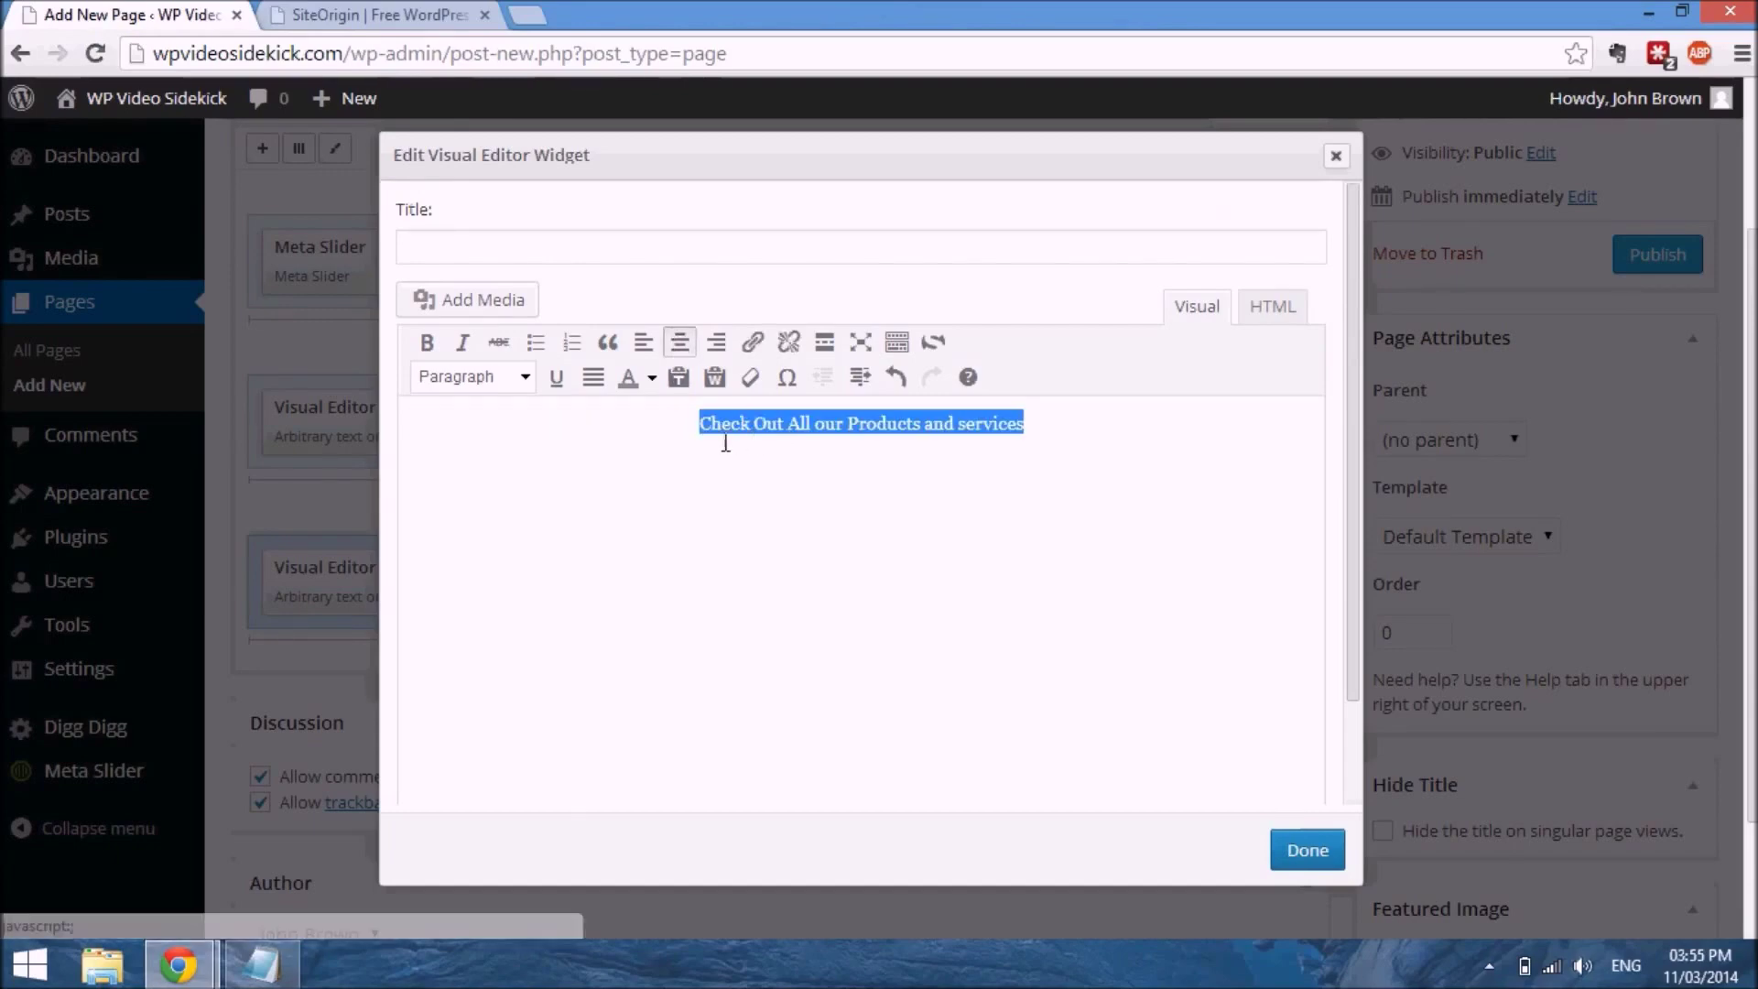
# Insert the Application.png gear icon from the media library on a new line above the widget's text
pyautogui.click(714, 443)
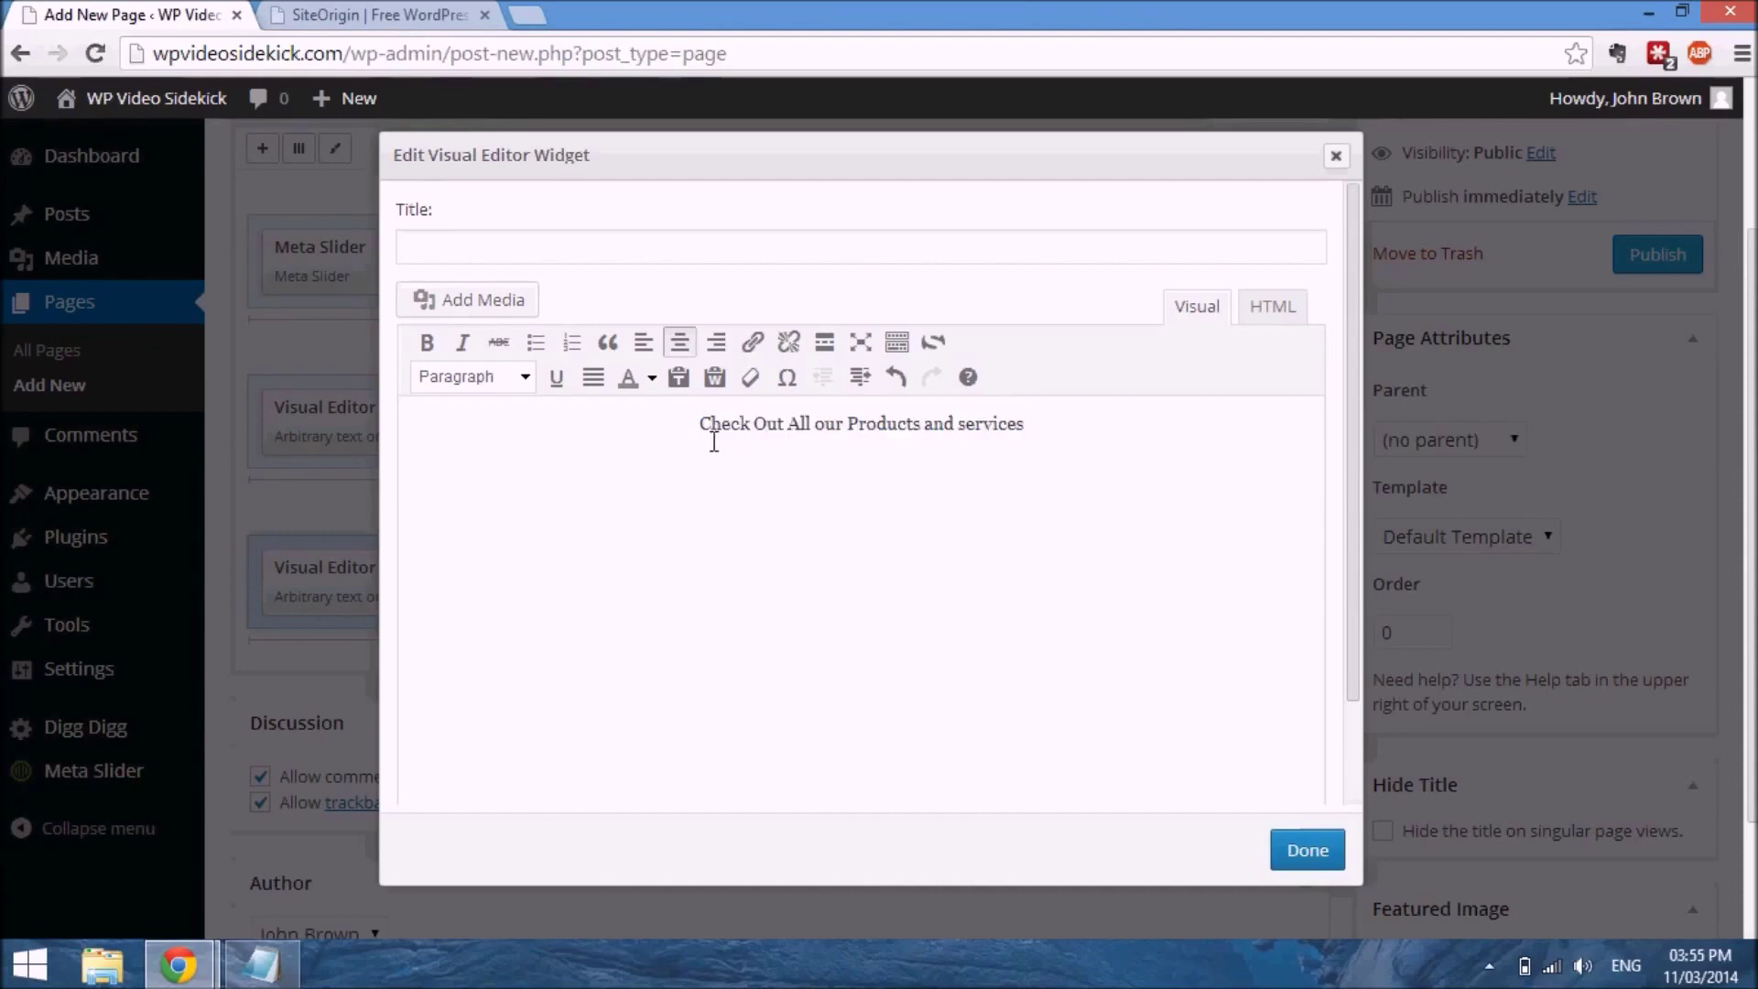
pyautogui.press('Return')
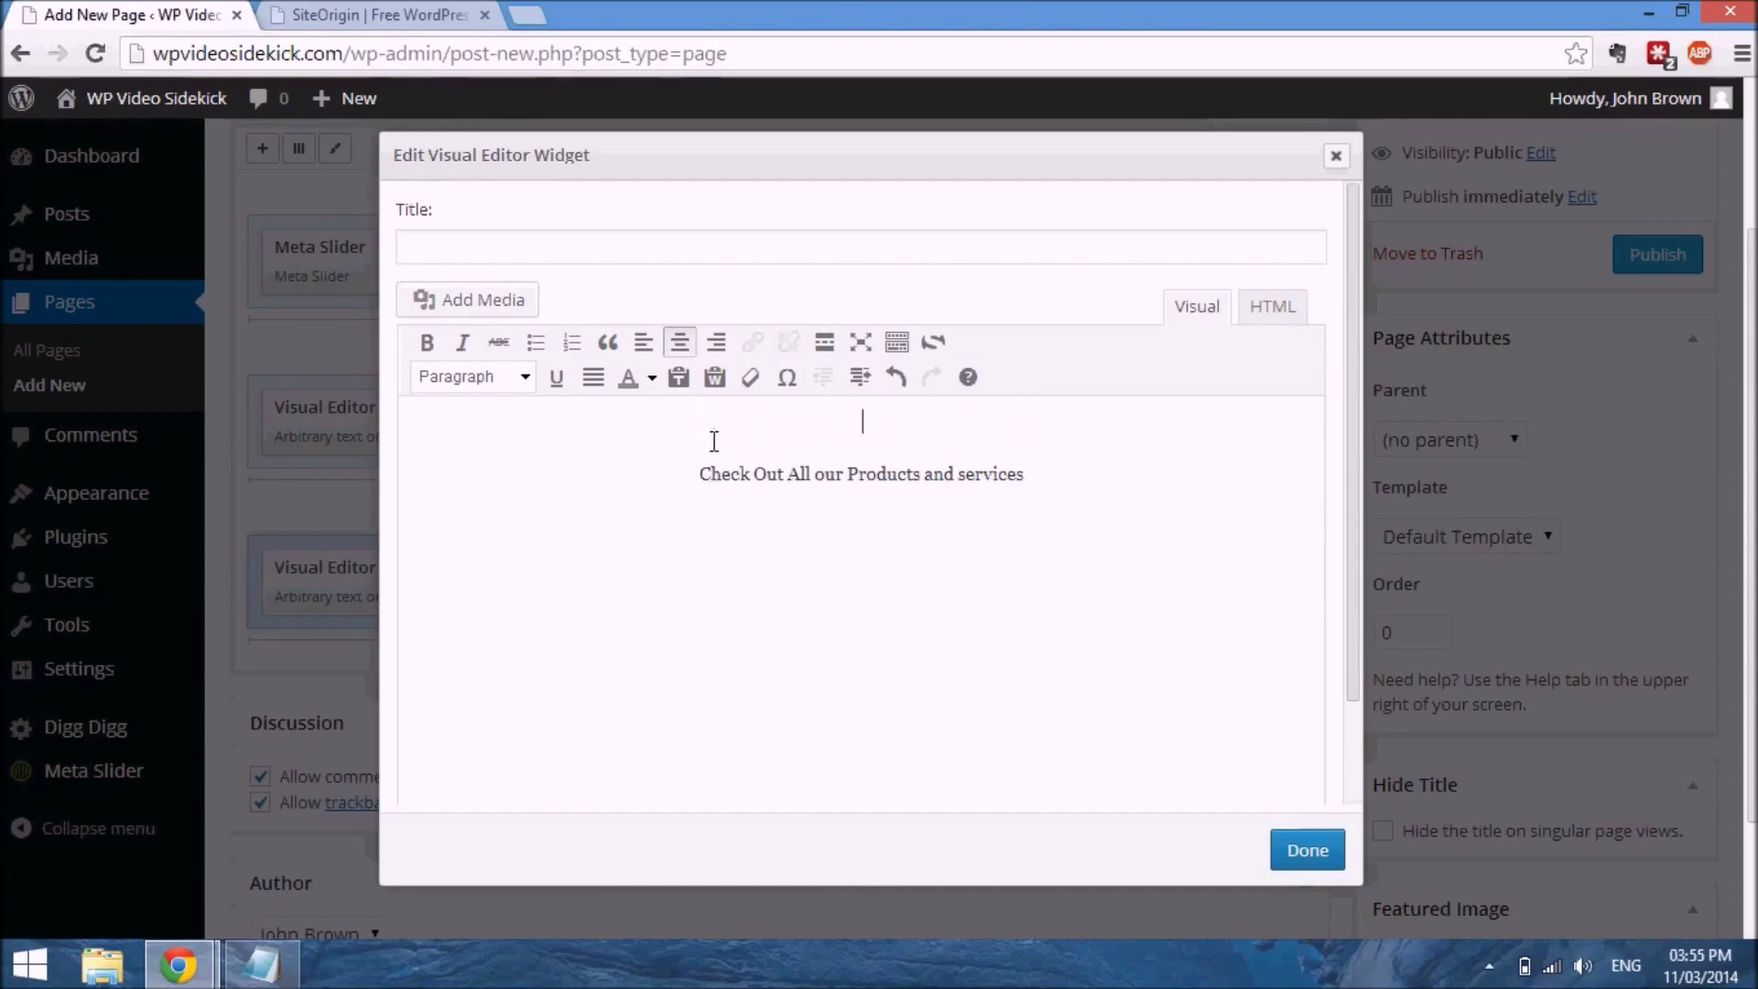
pyautogui.click(487, 310)
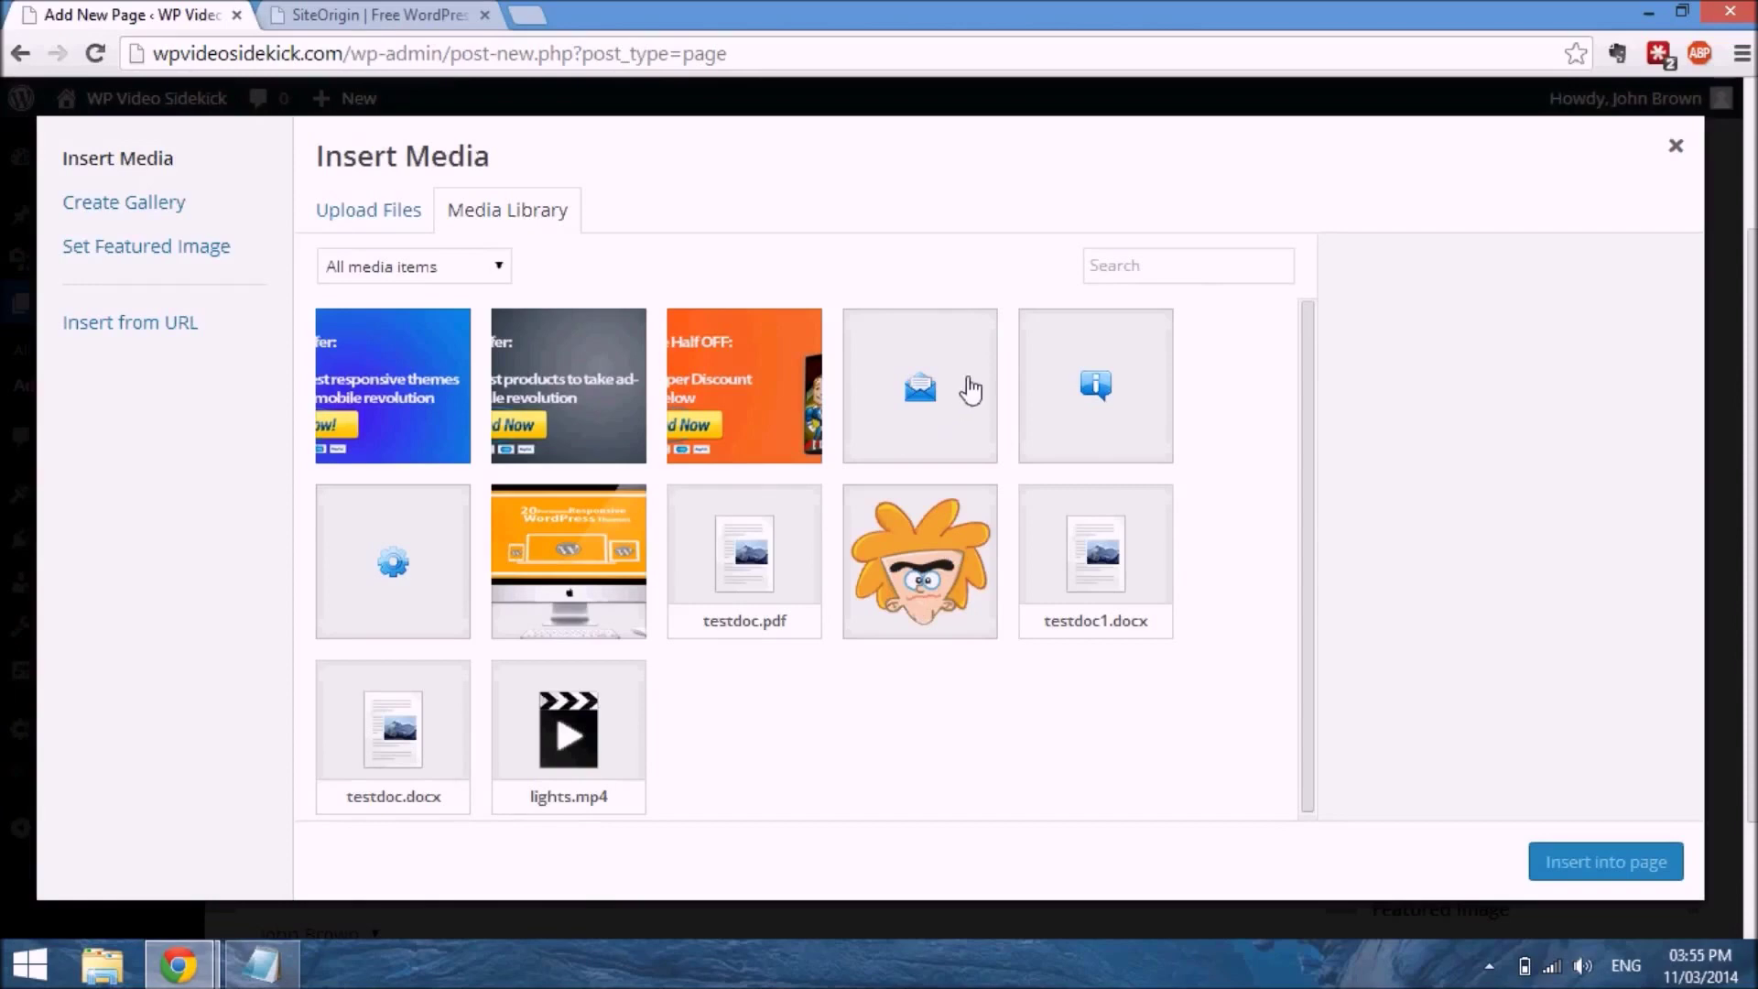
pyautogui.click(386, 569)
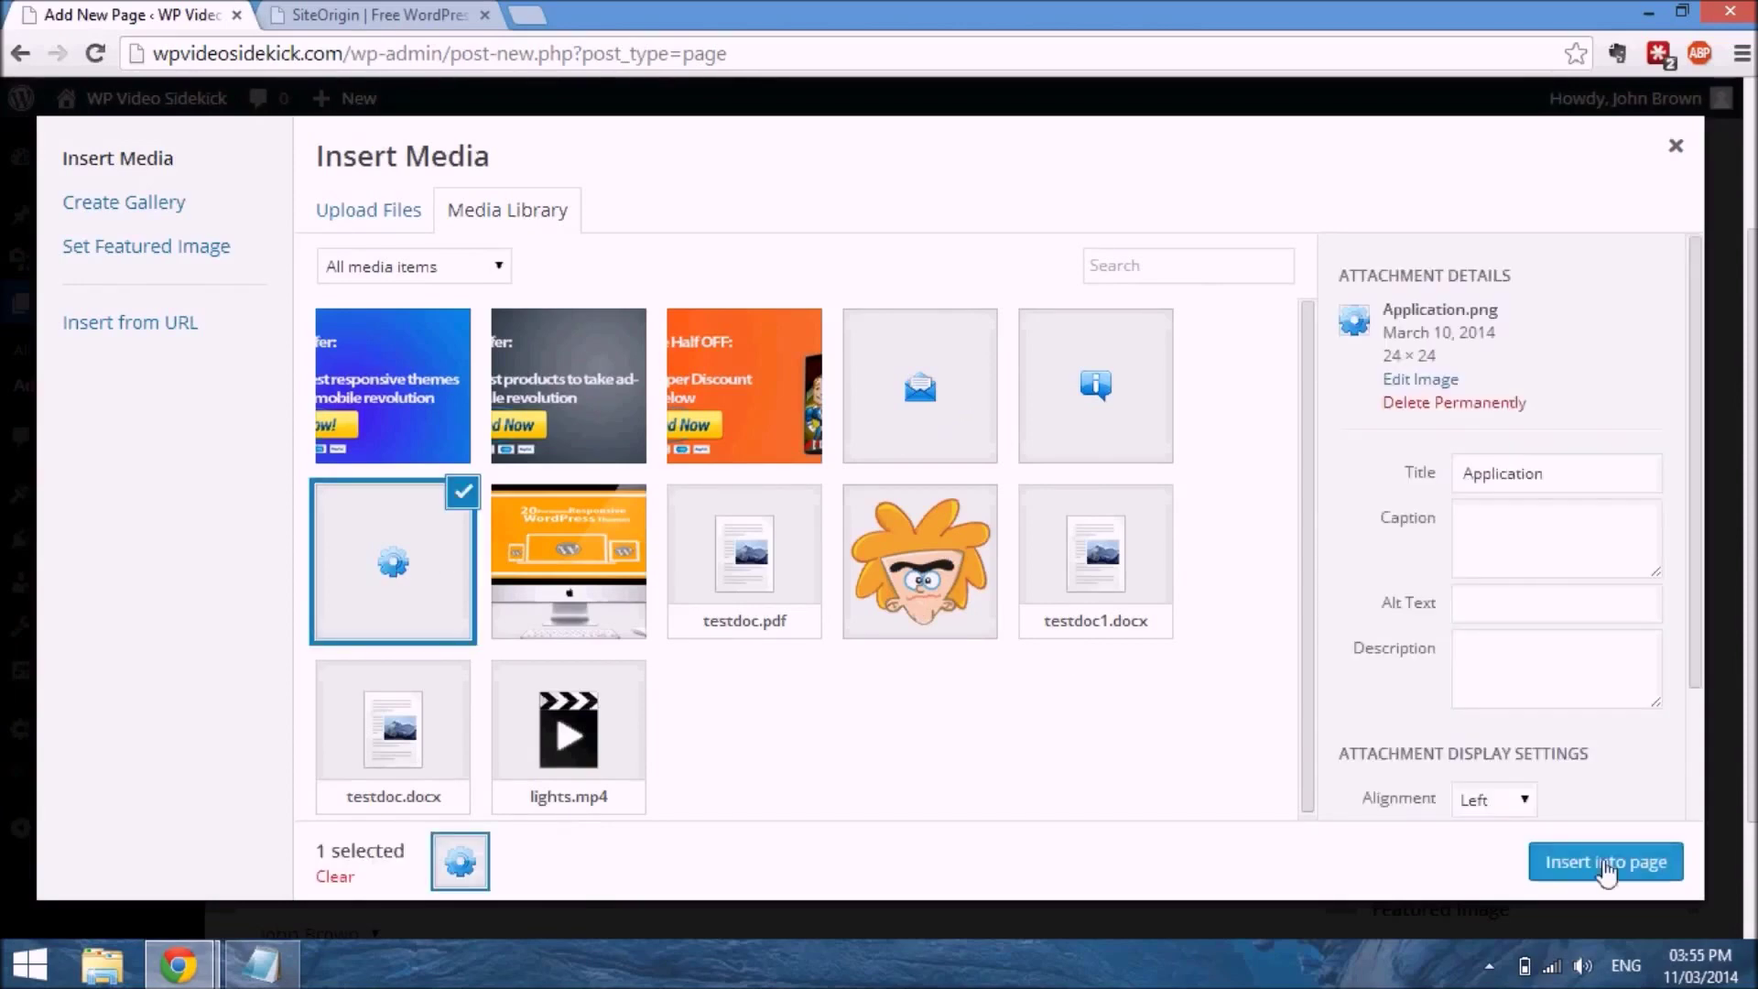
pyautogui.click(1605, 866)
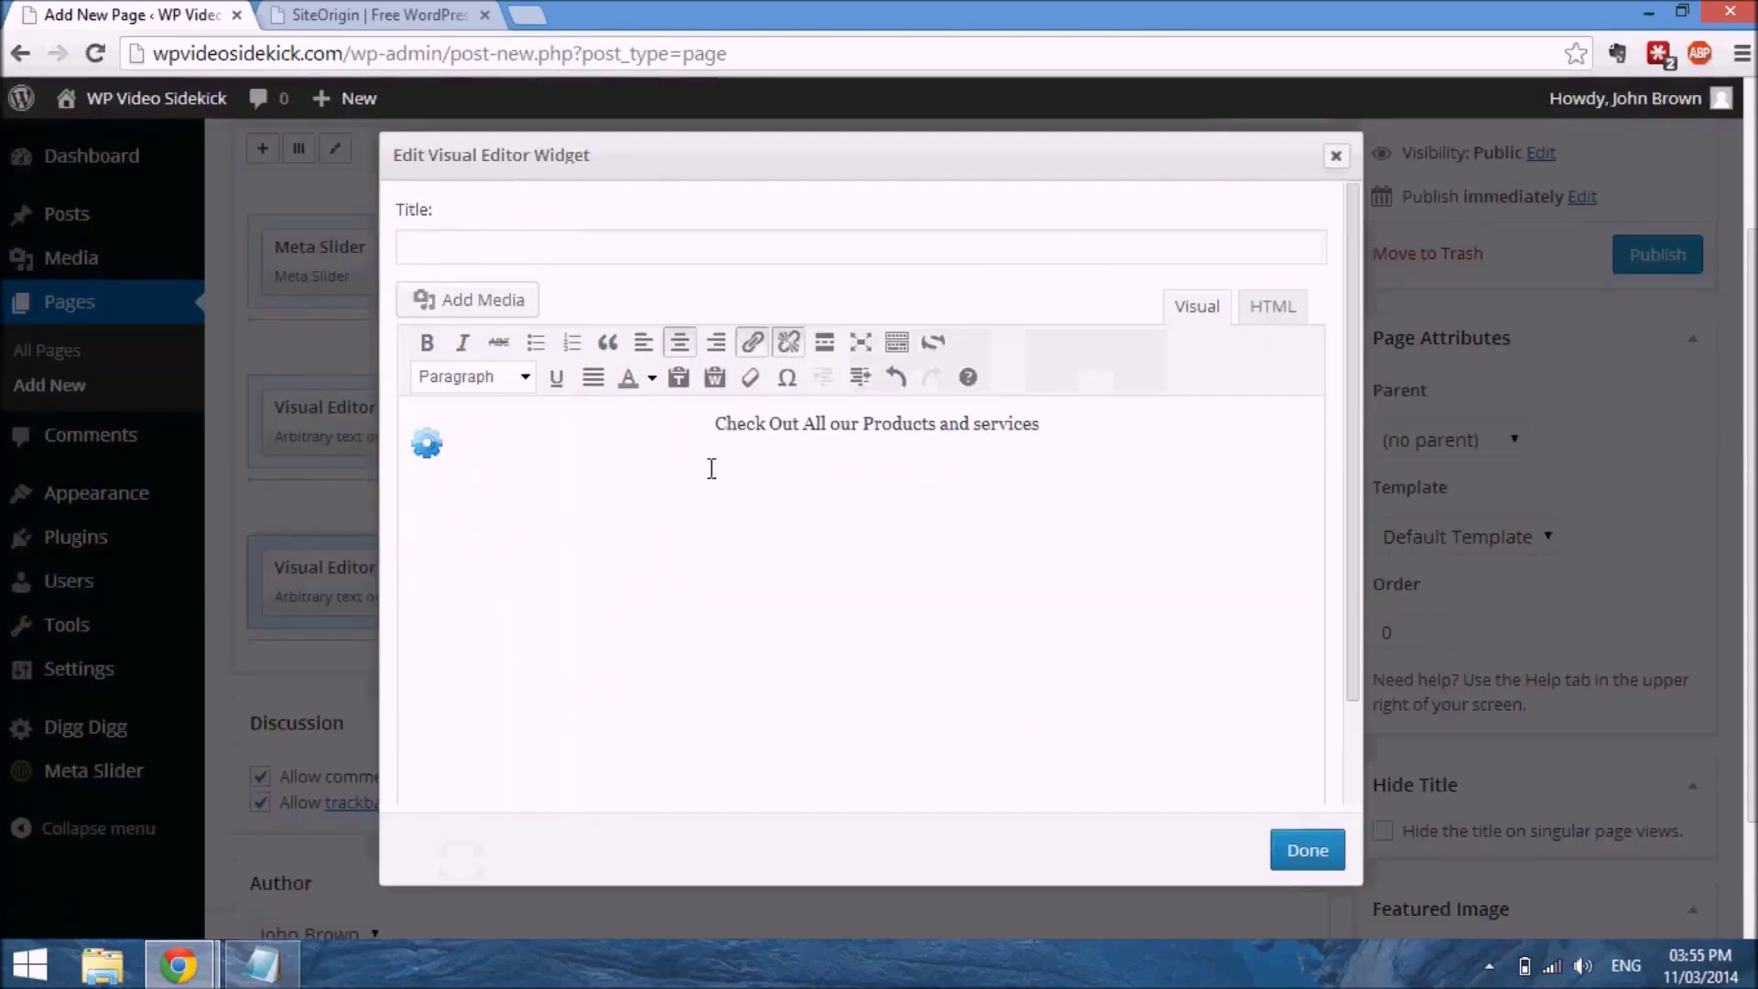
# Cut the line "Check Out All our Products and services" out of the widget's content
pyautogui.moveTo(715, 423); pyautogui.dragTo(1106, 485)
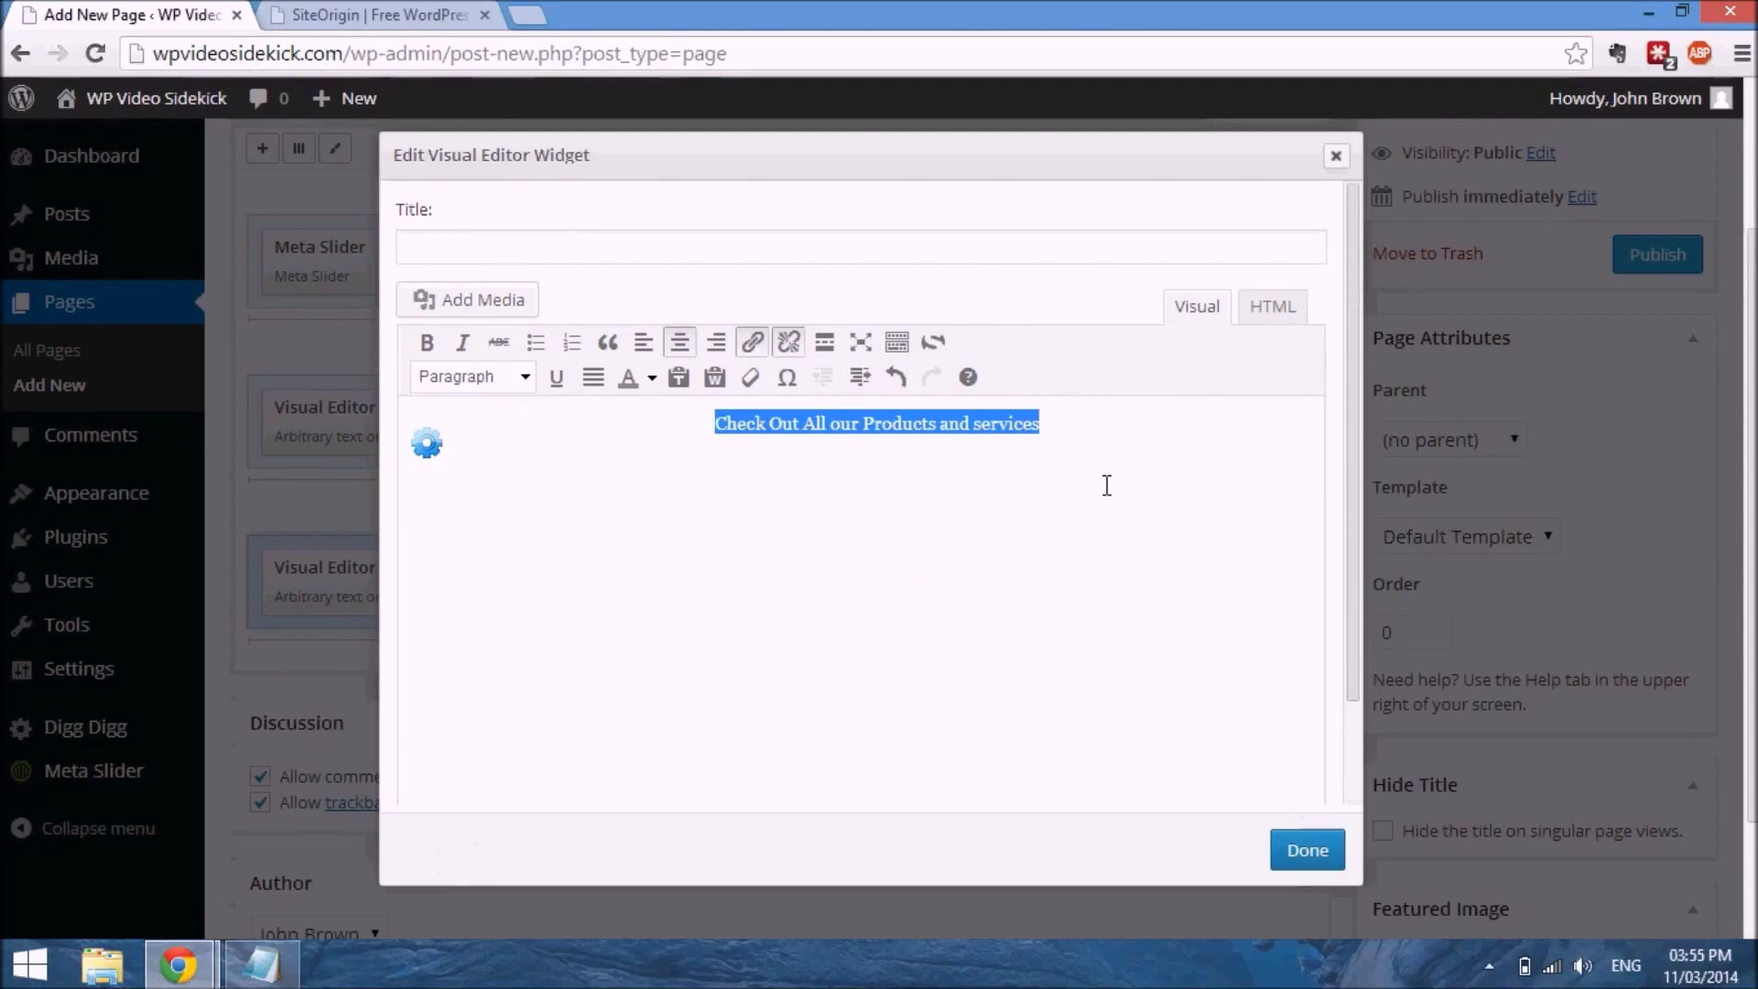
pyautogui.hotkey('ctrl', 'x')
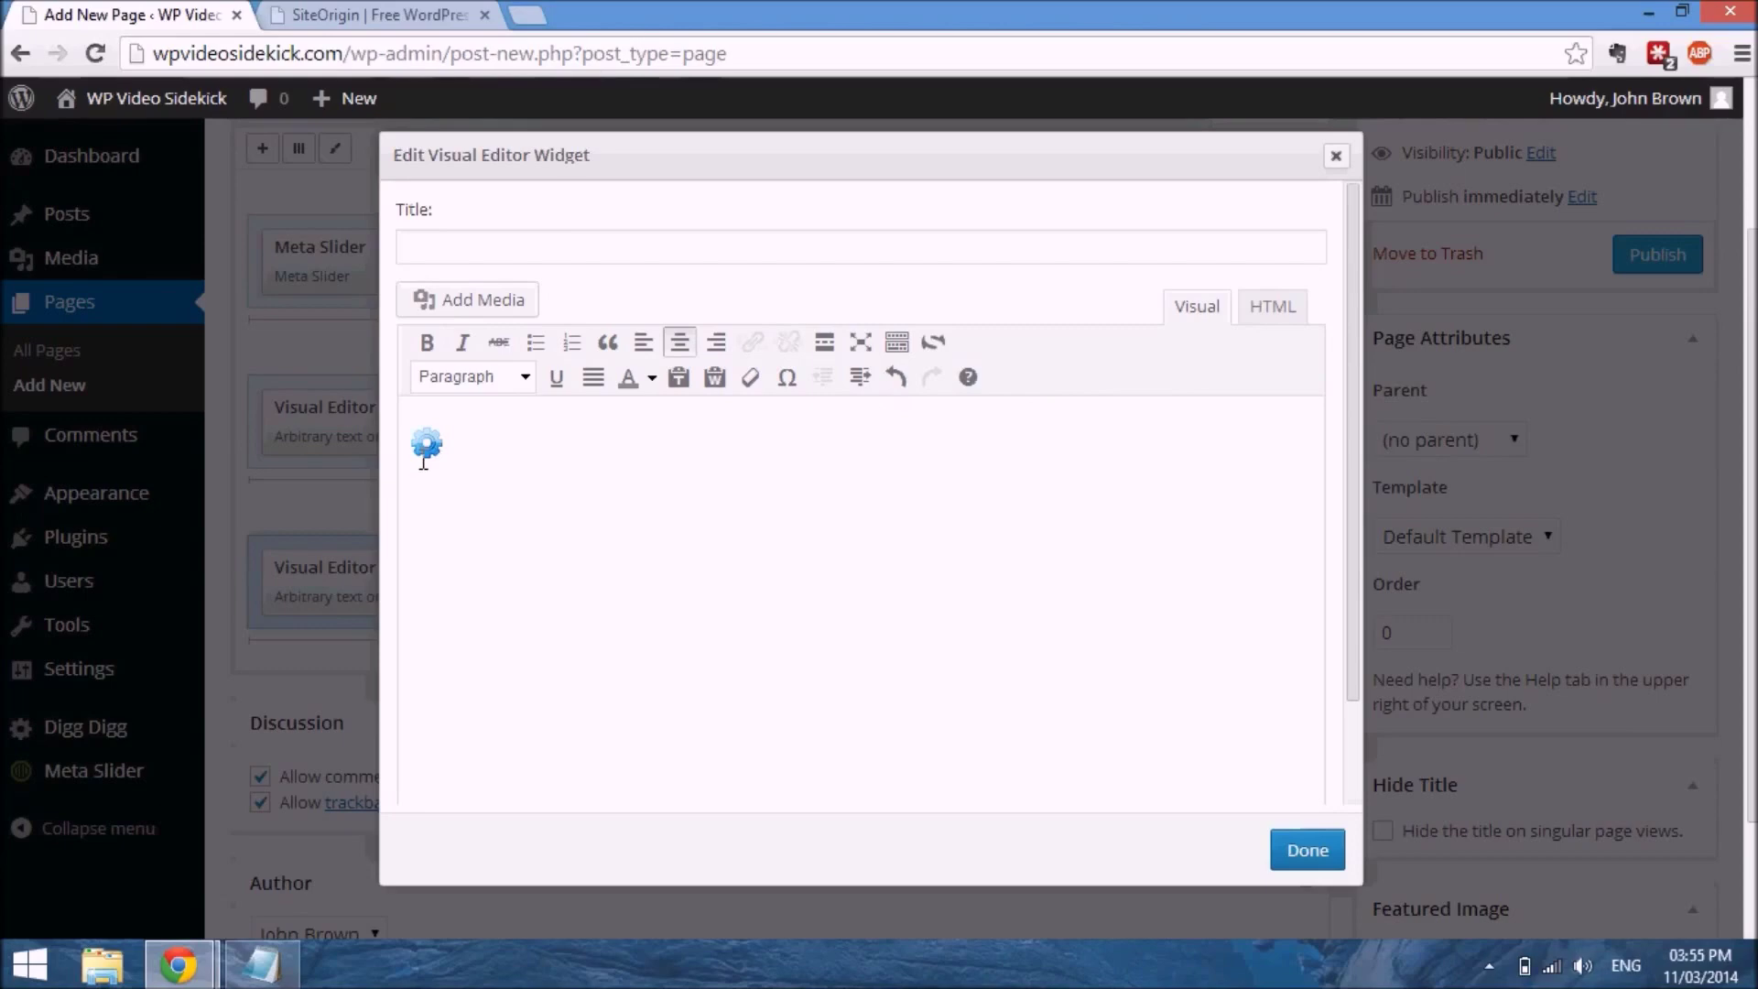
pyautogui.click(423, 464)
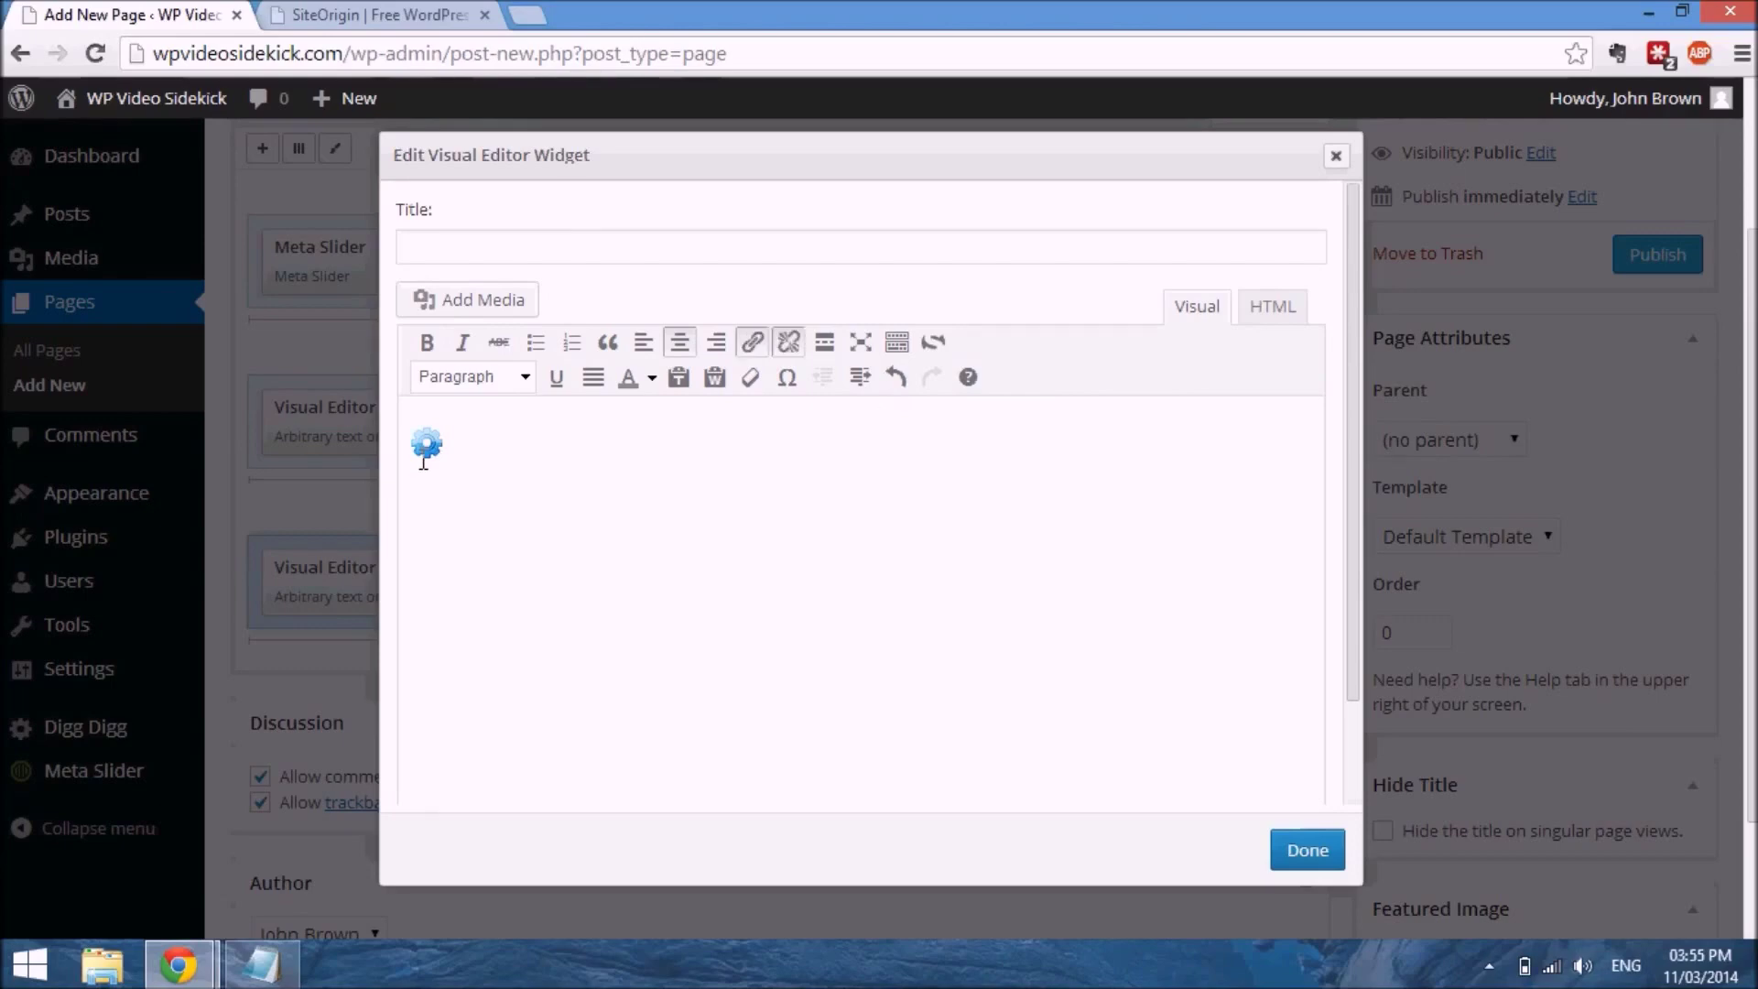
pyautogui.press('Delete')
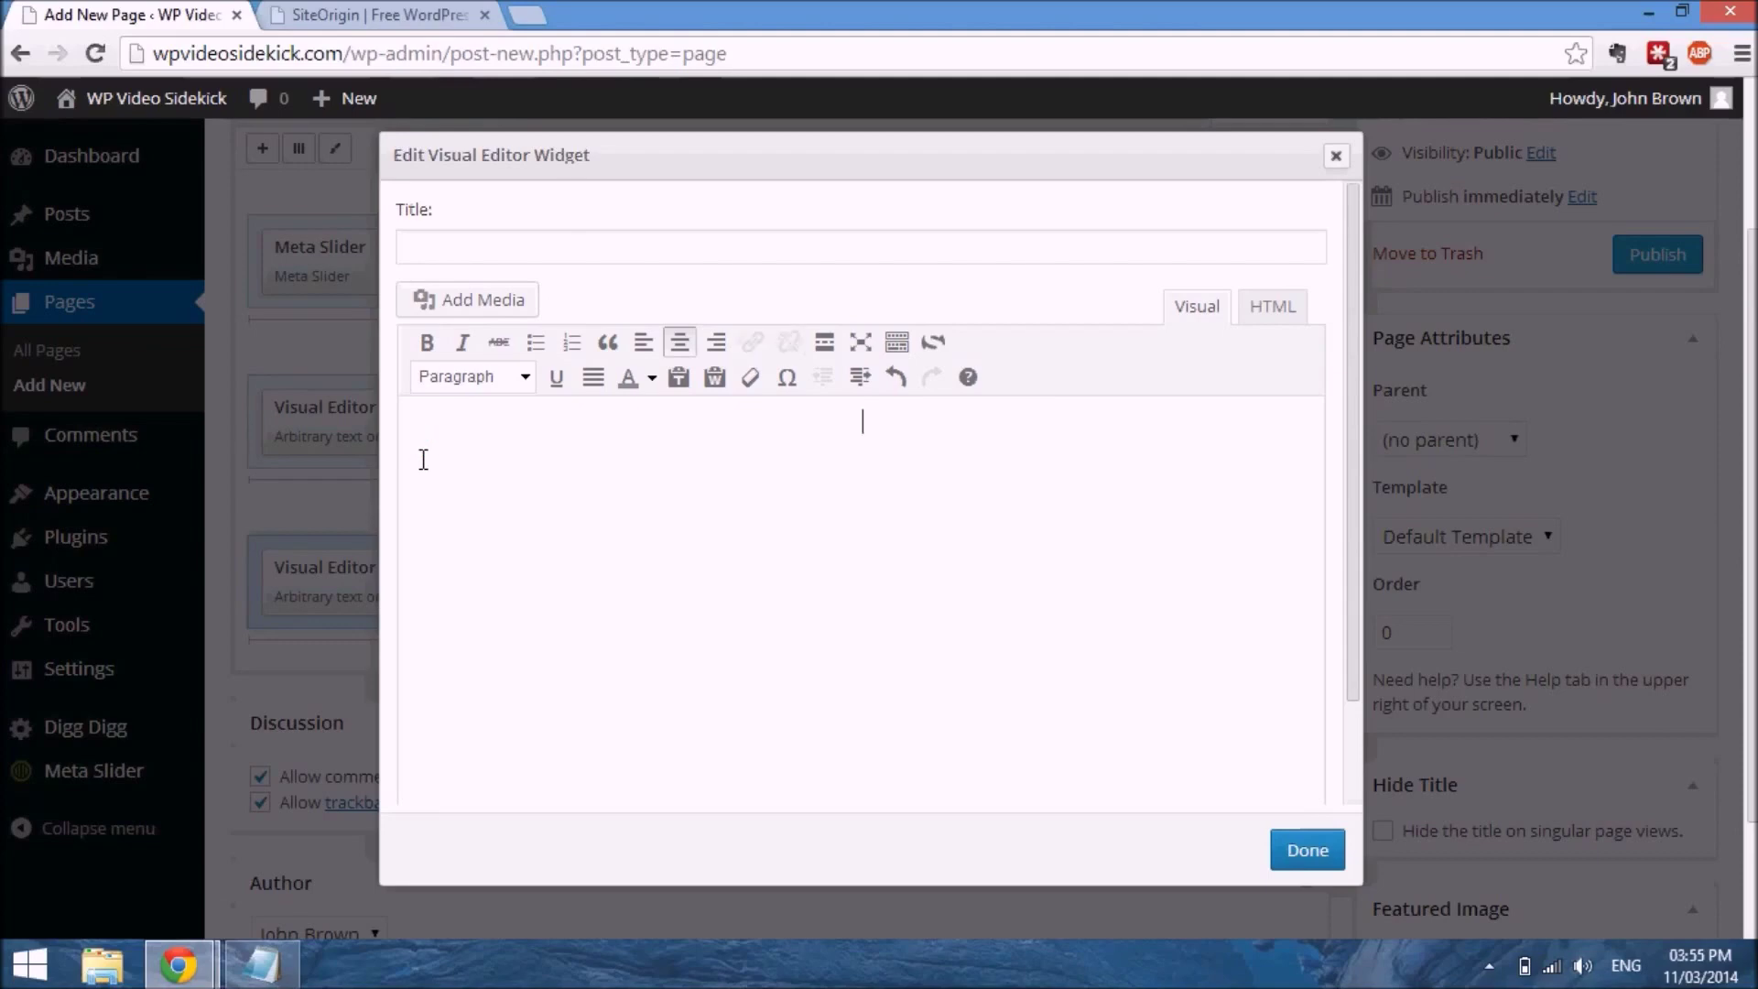
pyautogui.hotkey('ctrl', 'z')
# Center the gear icon in the widget's content
pyautogui.click(427, 445)
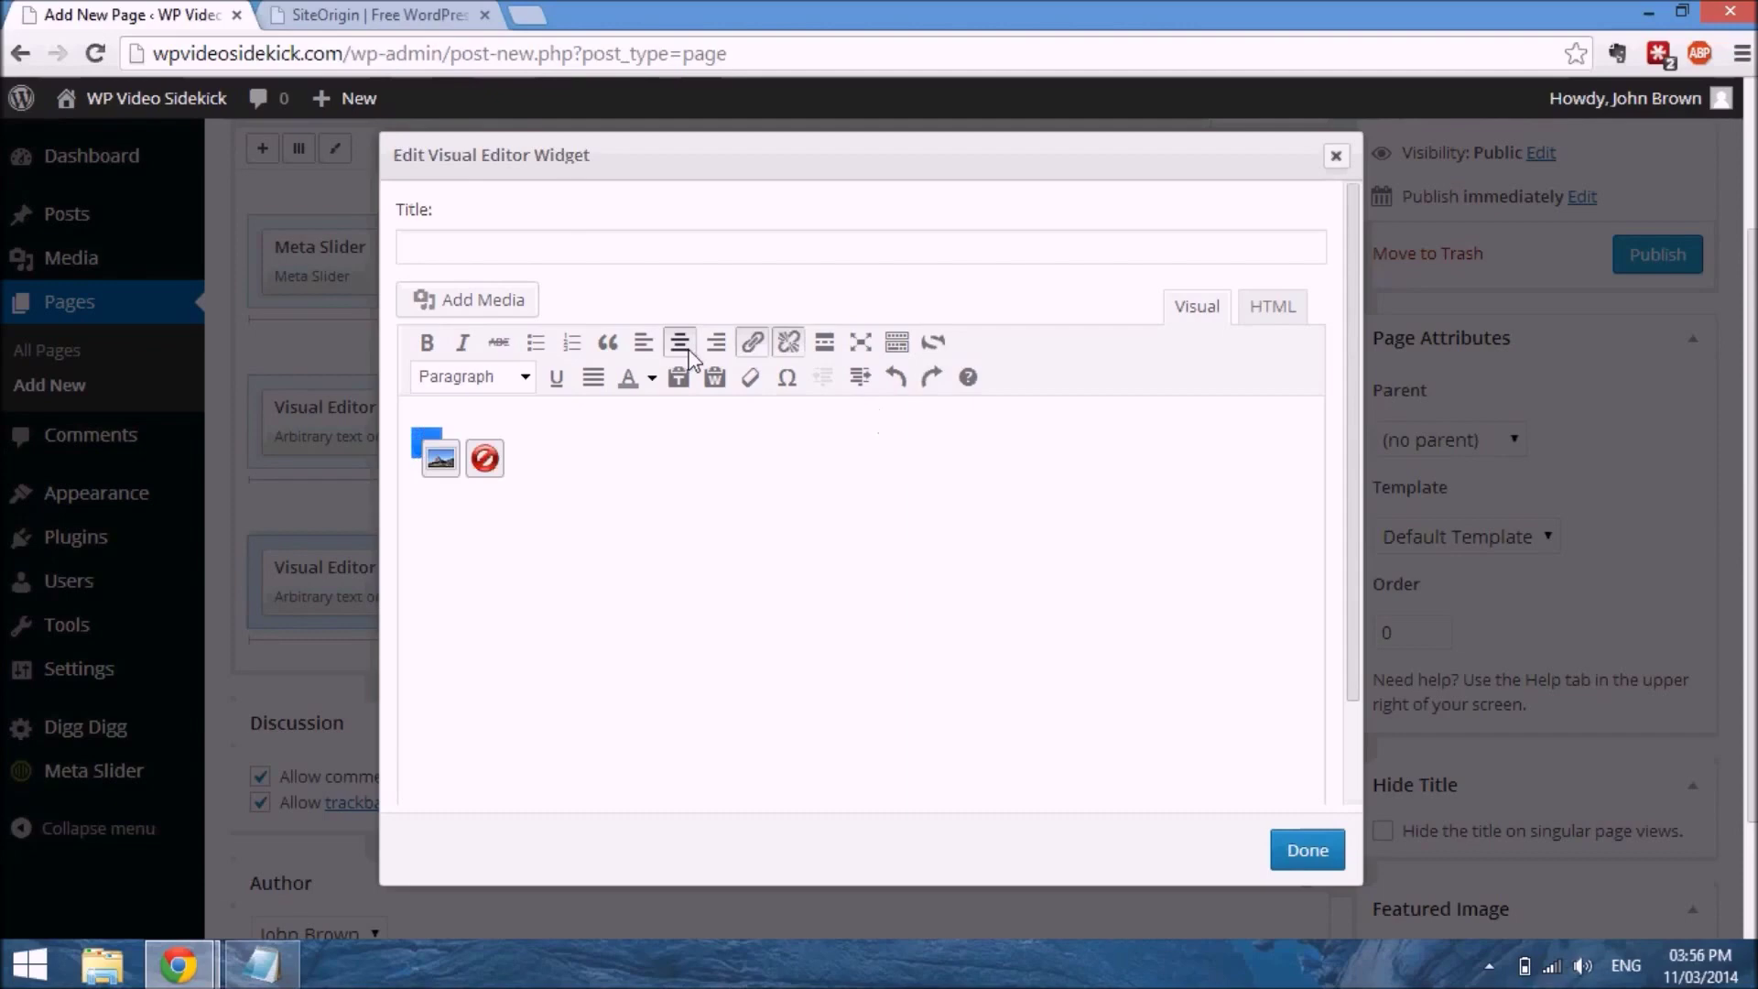
pyautogui.click(676, 348)
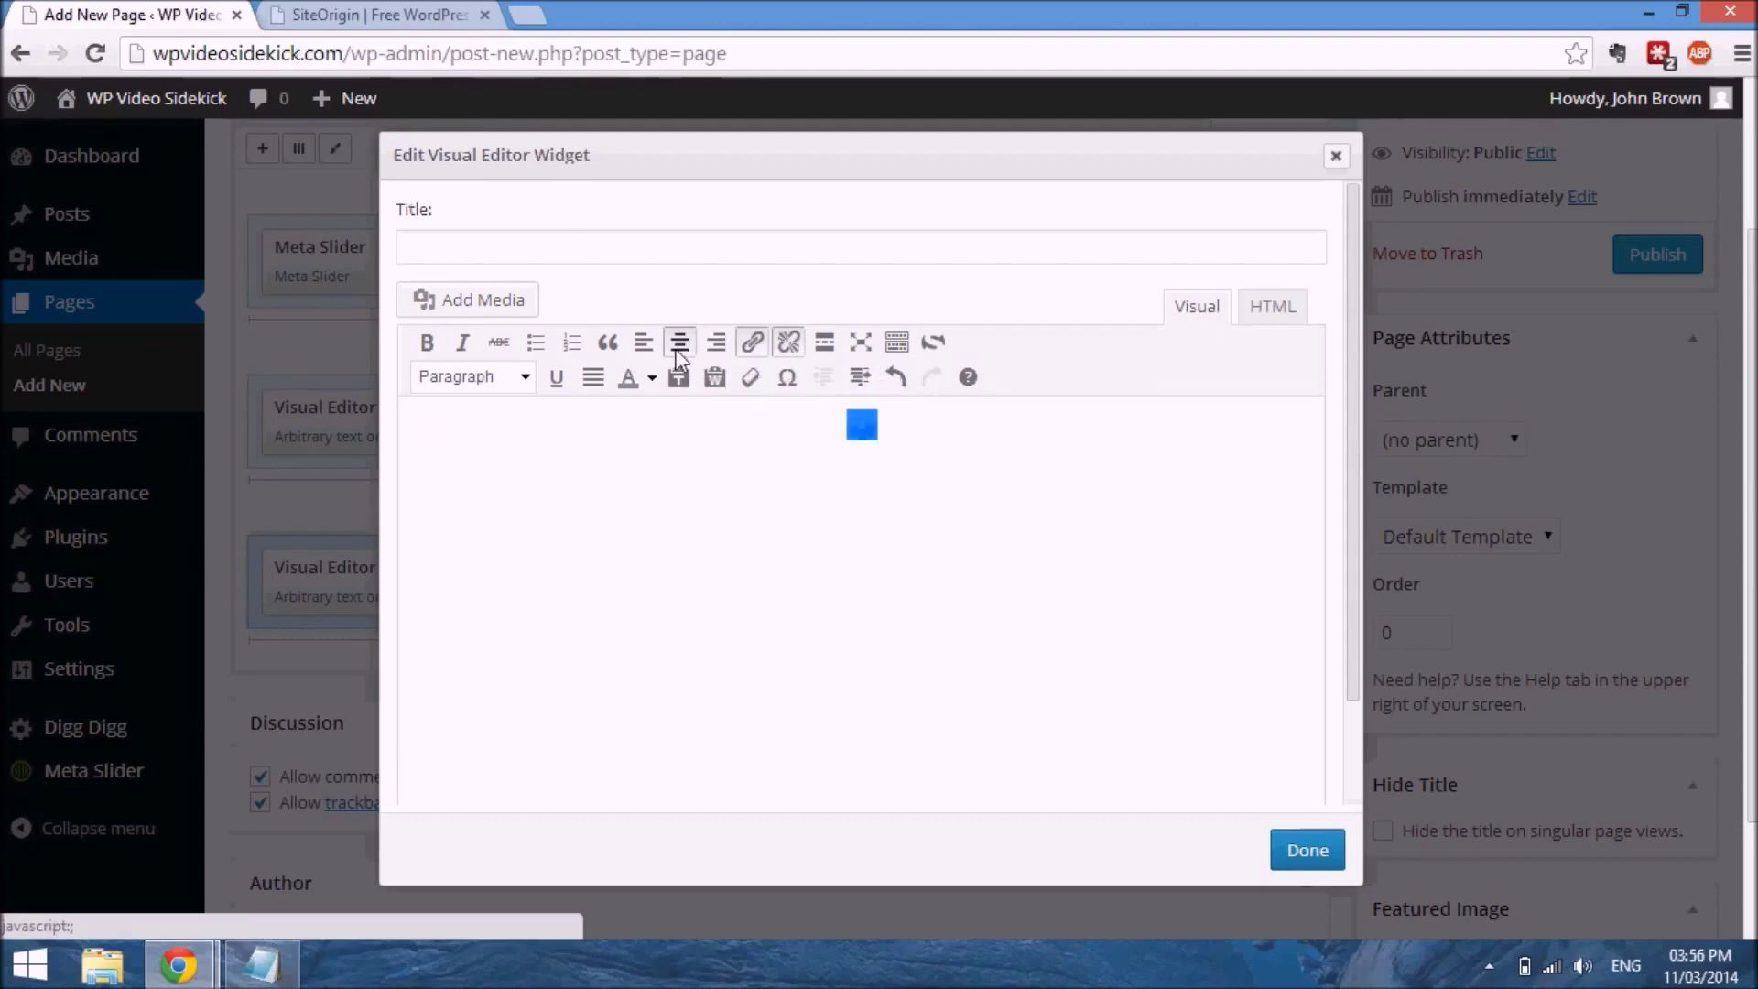
pyautogui.click(881, 441)
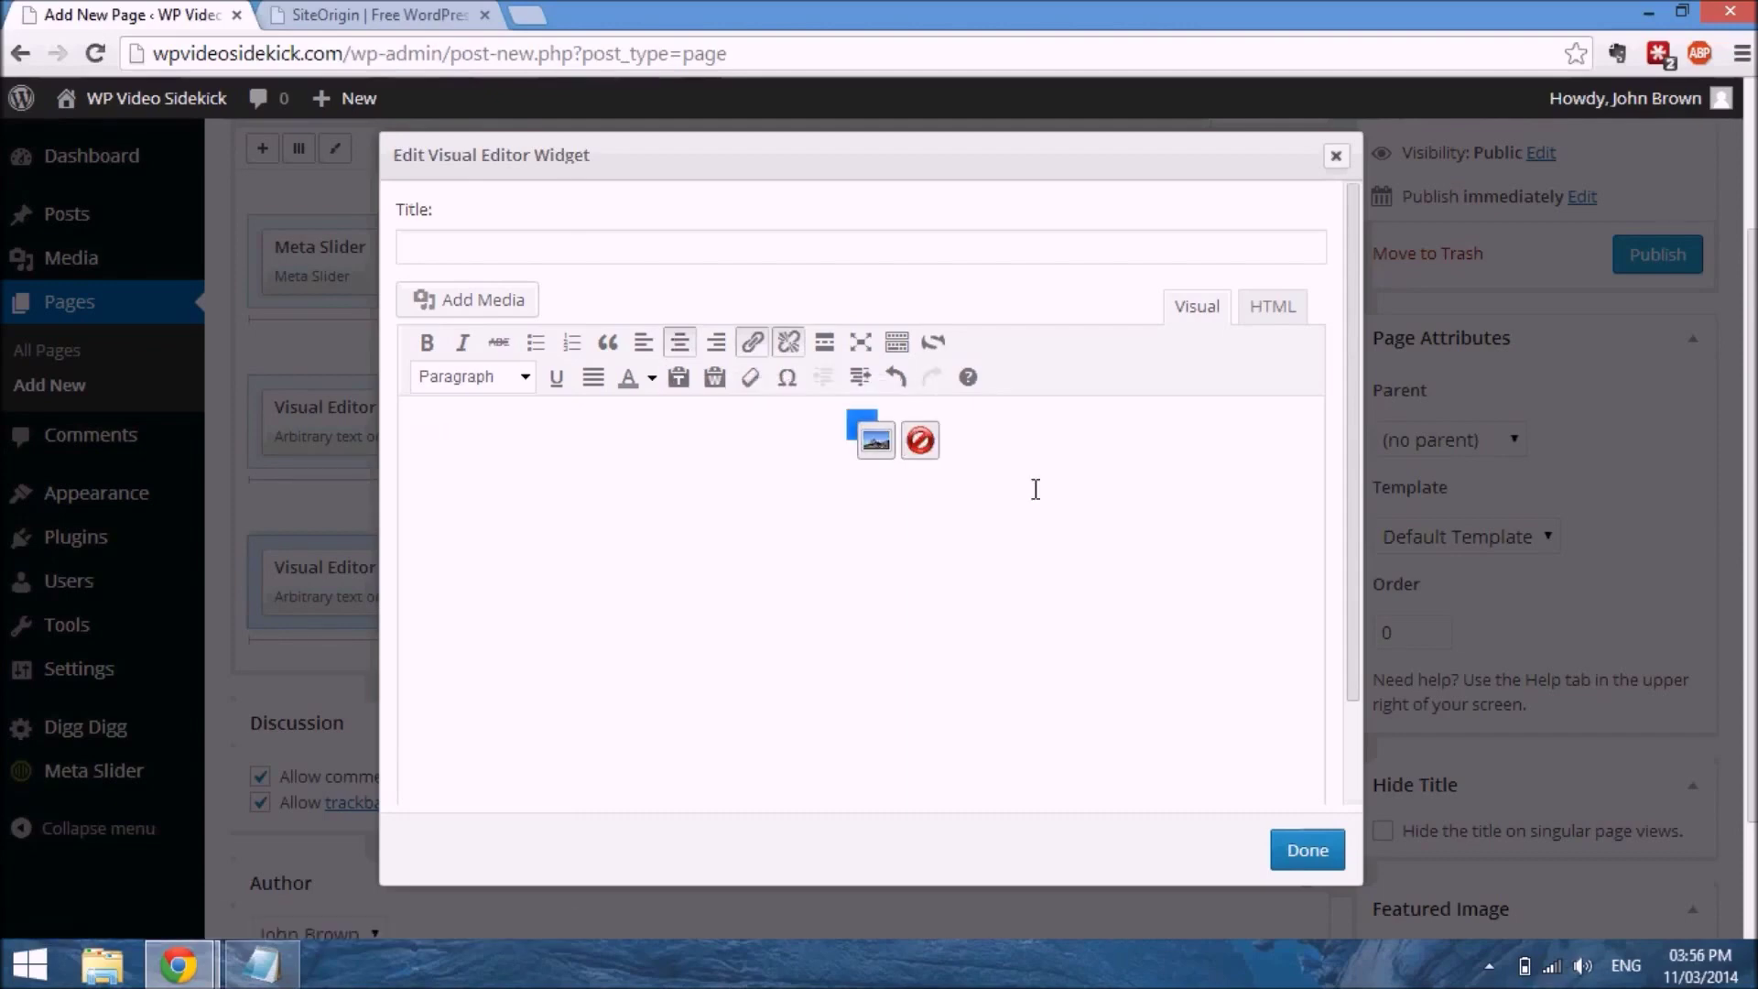
# Paste "Check Out All our Products and services" beneath the gear icon and finish editing the widget
pyautogui.click(952, 442)
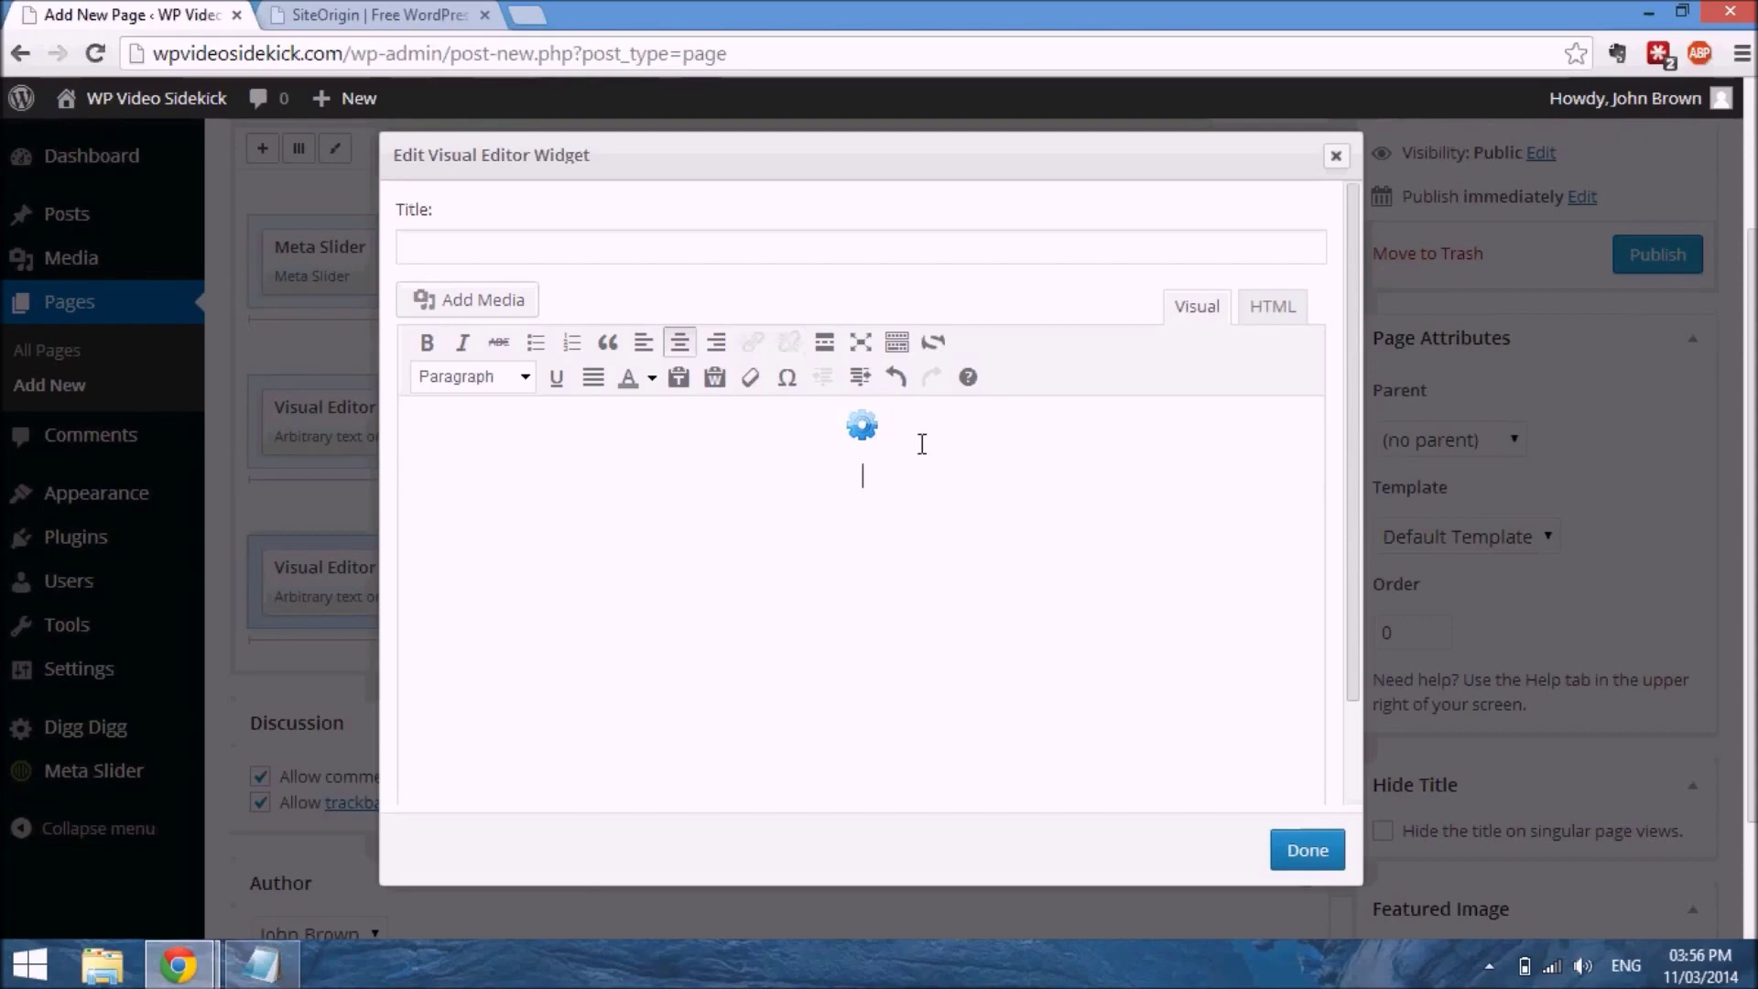
pyautogui.hotkey('ctrl', 'v')
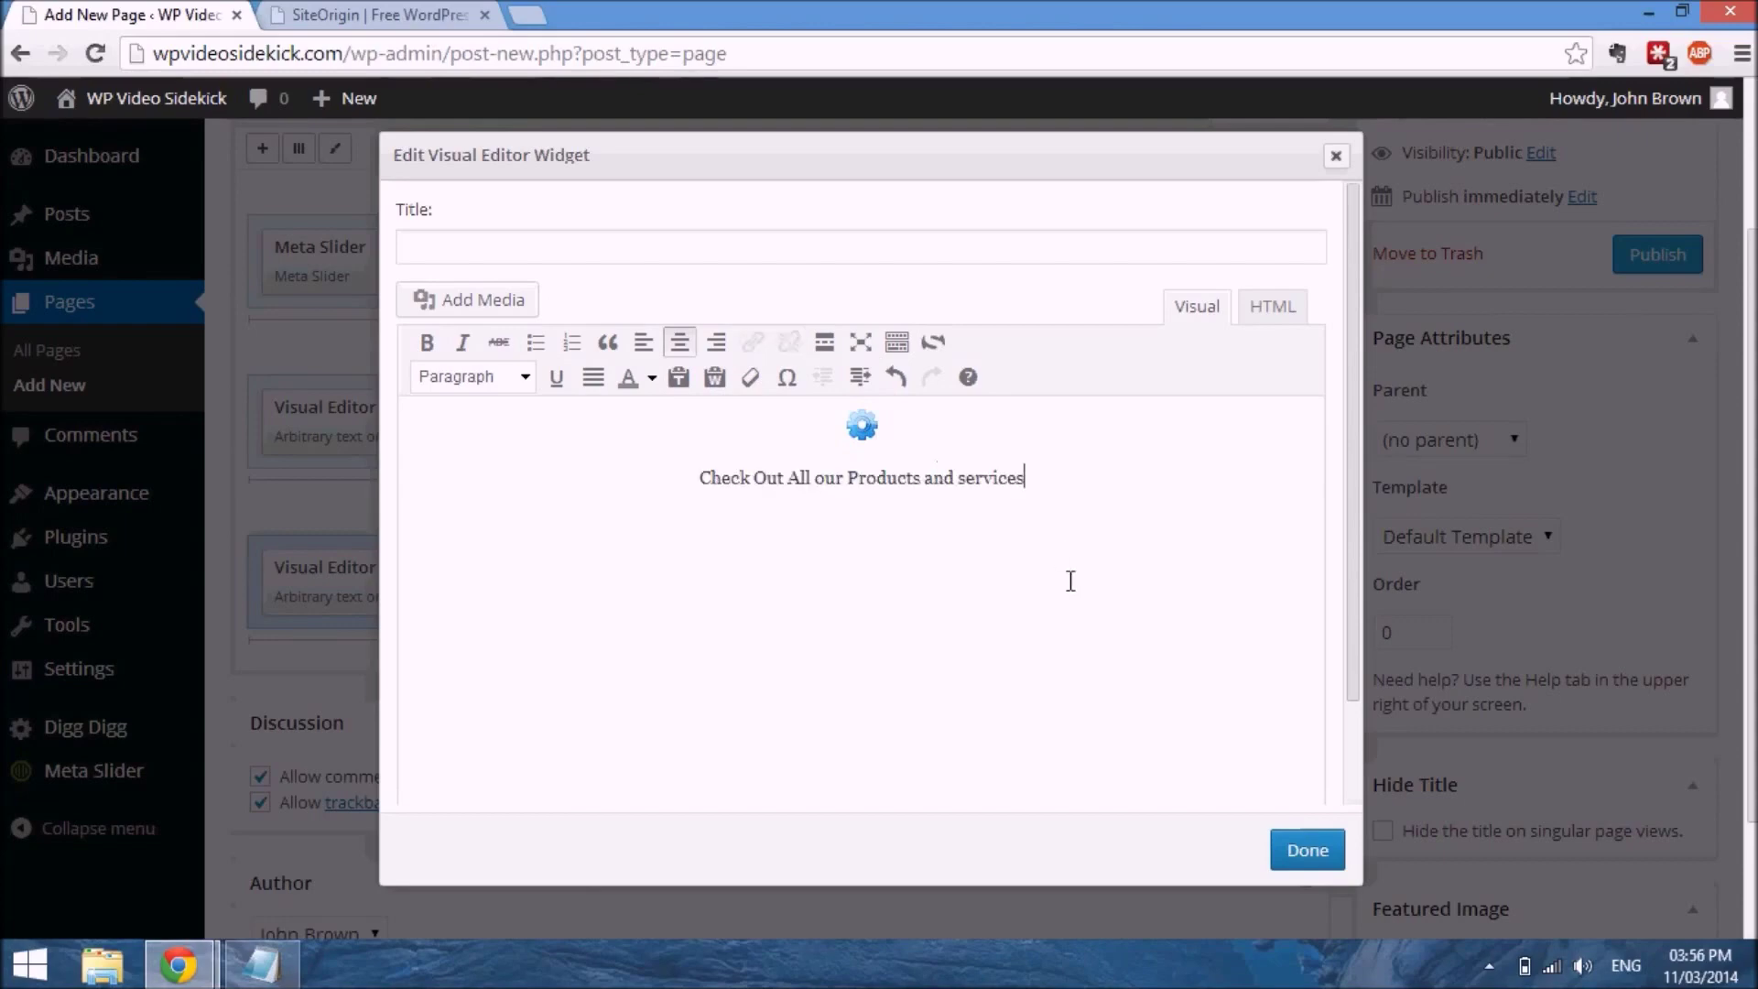
pyautogui.click(1307, 852)
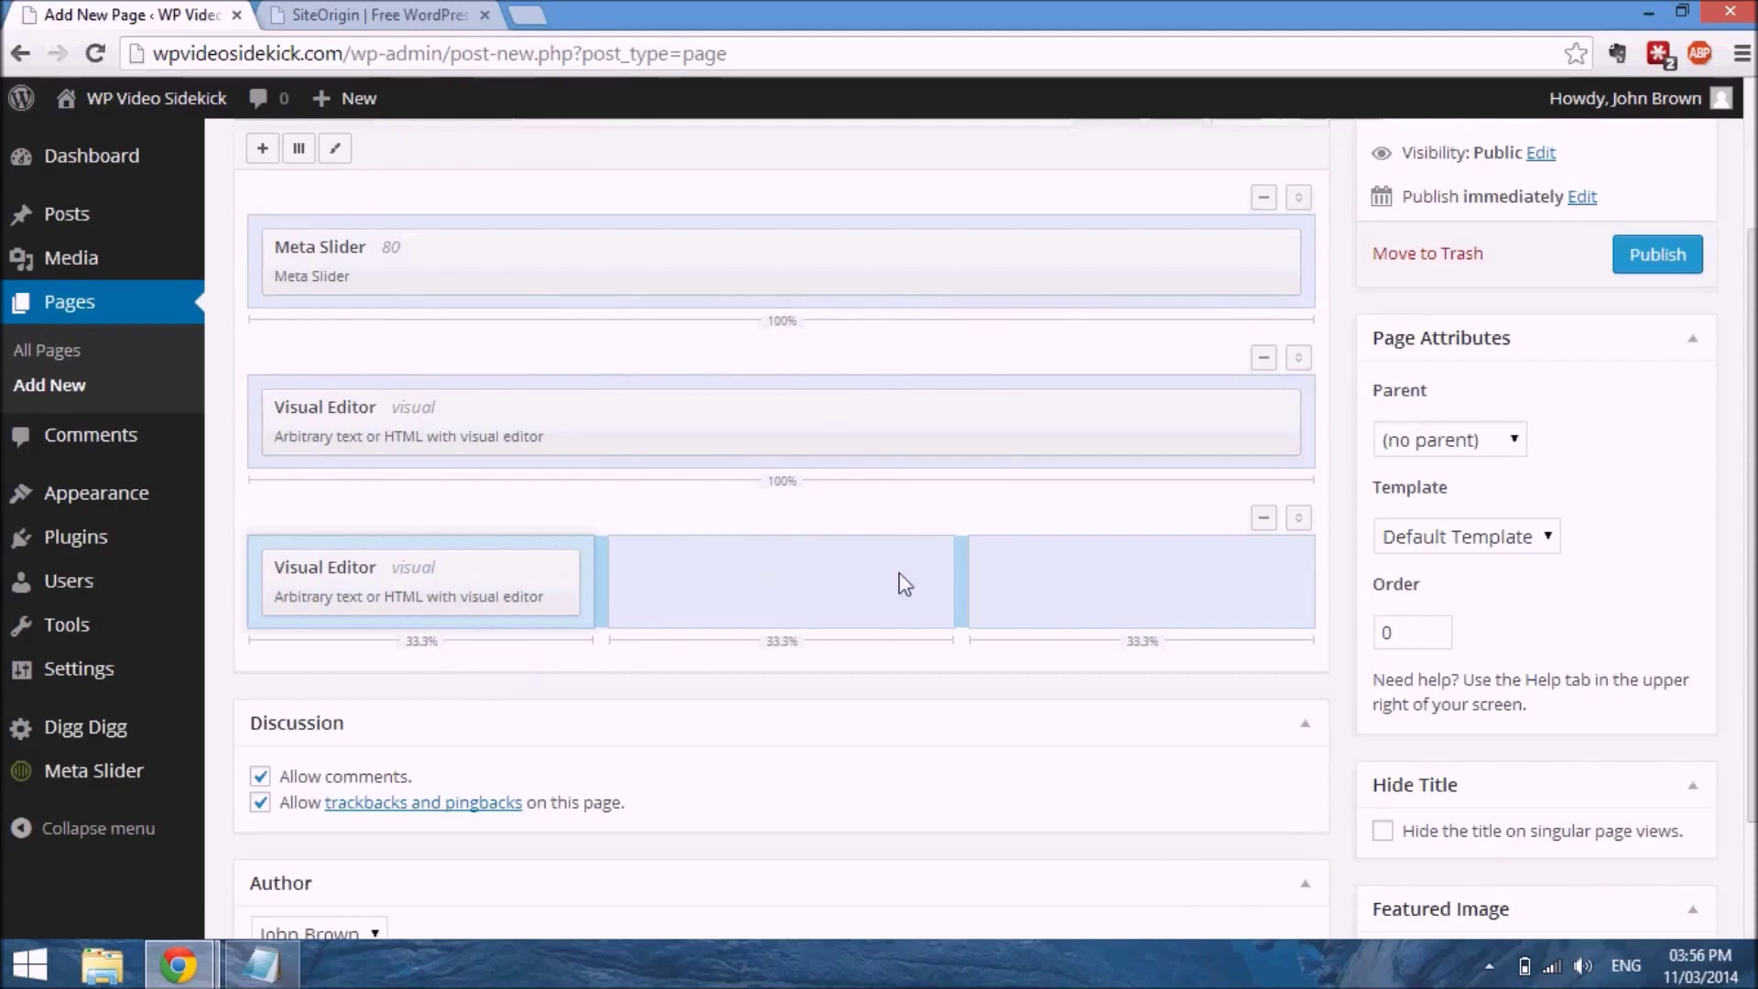
# Duplicate the first-column Visual Editor widget twice, placing one copy in the second column and the other in the third
pyautogui.moveTo(509, 583)
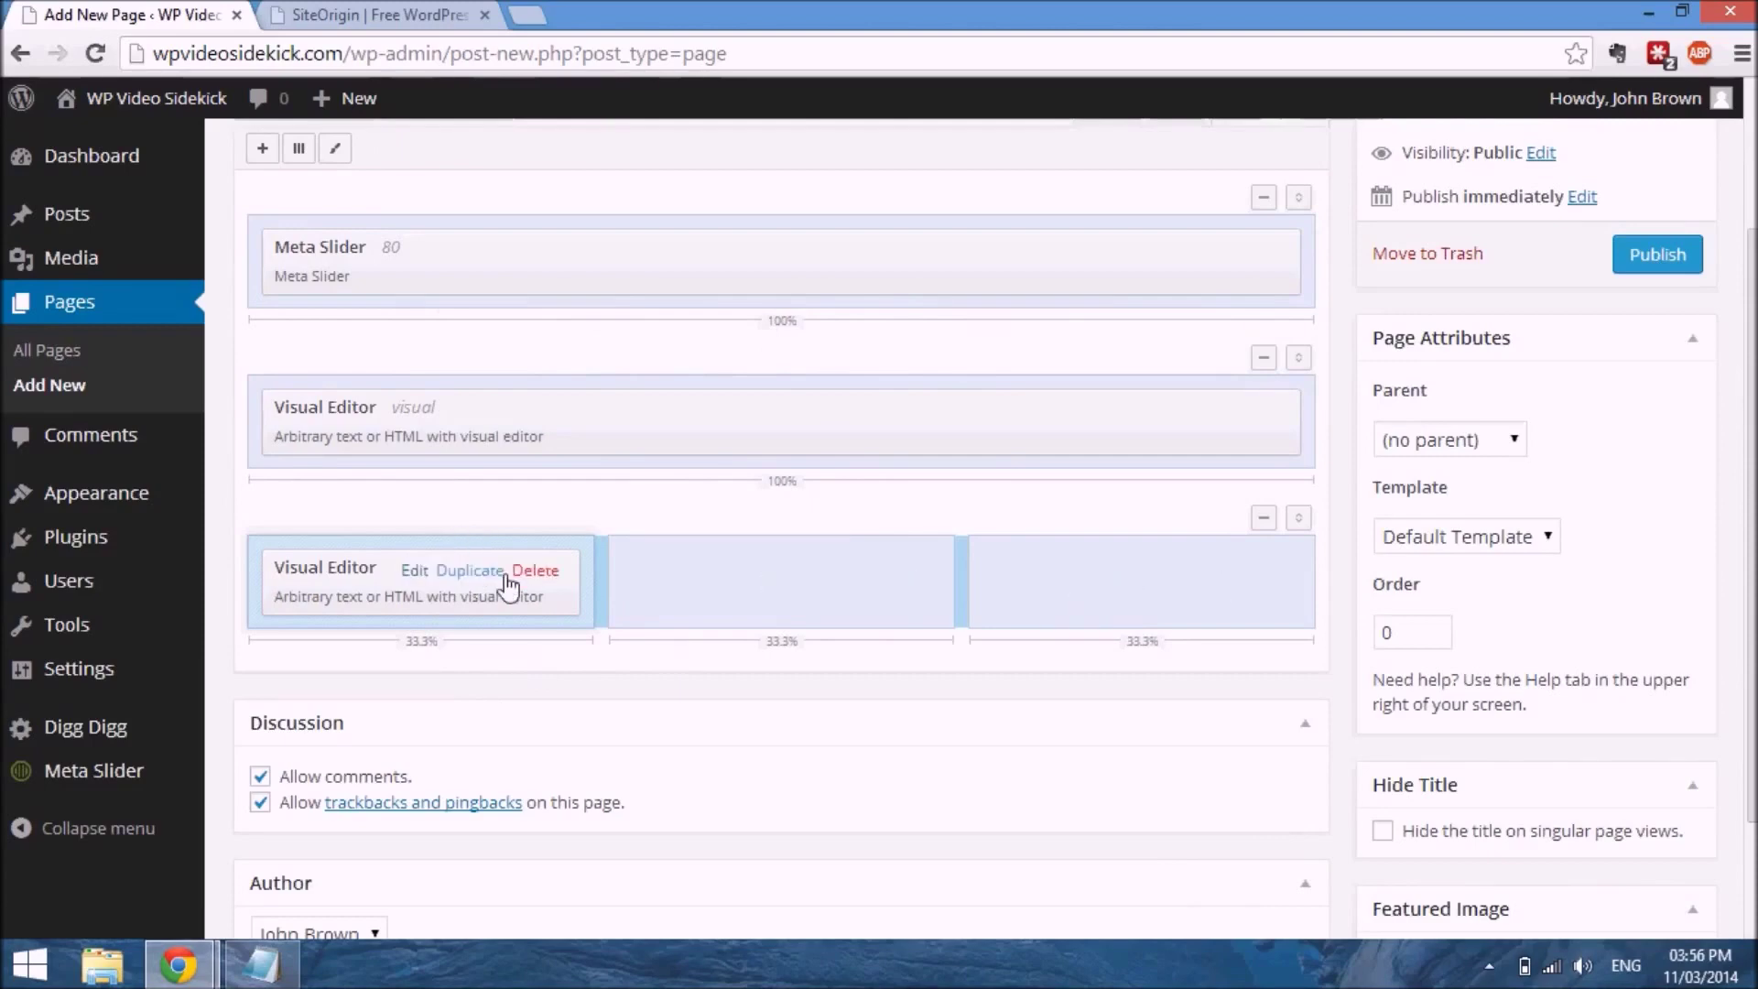
pyautogui.click(491, 575)
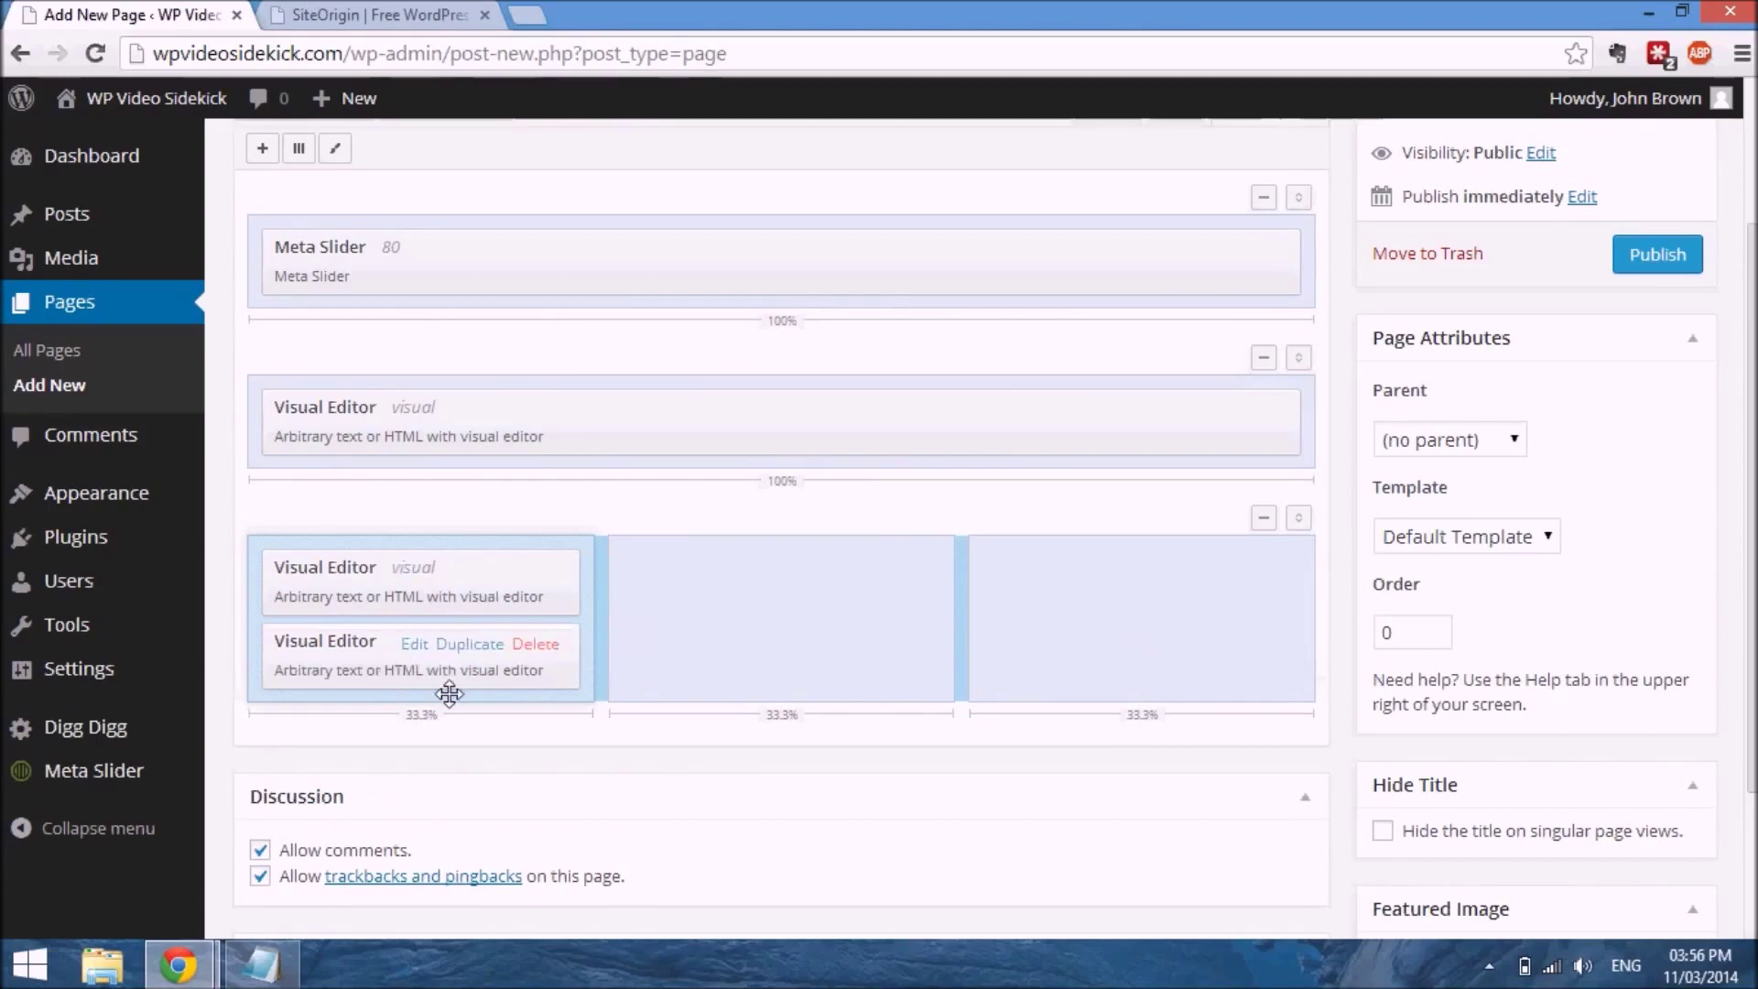
pyautogui.moveTo(874, 631); pyautogui.dragTo(865, 622)
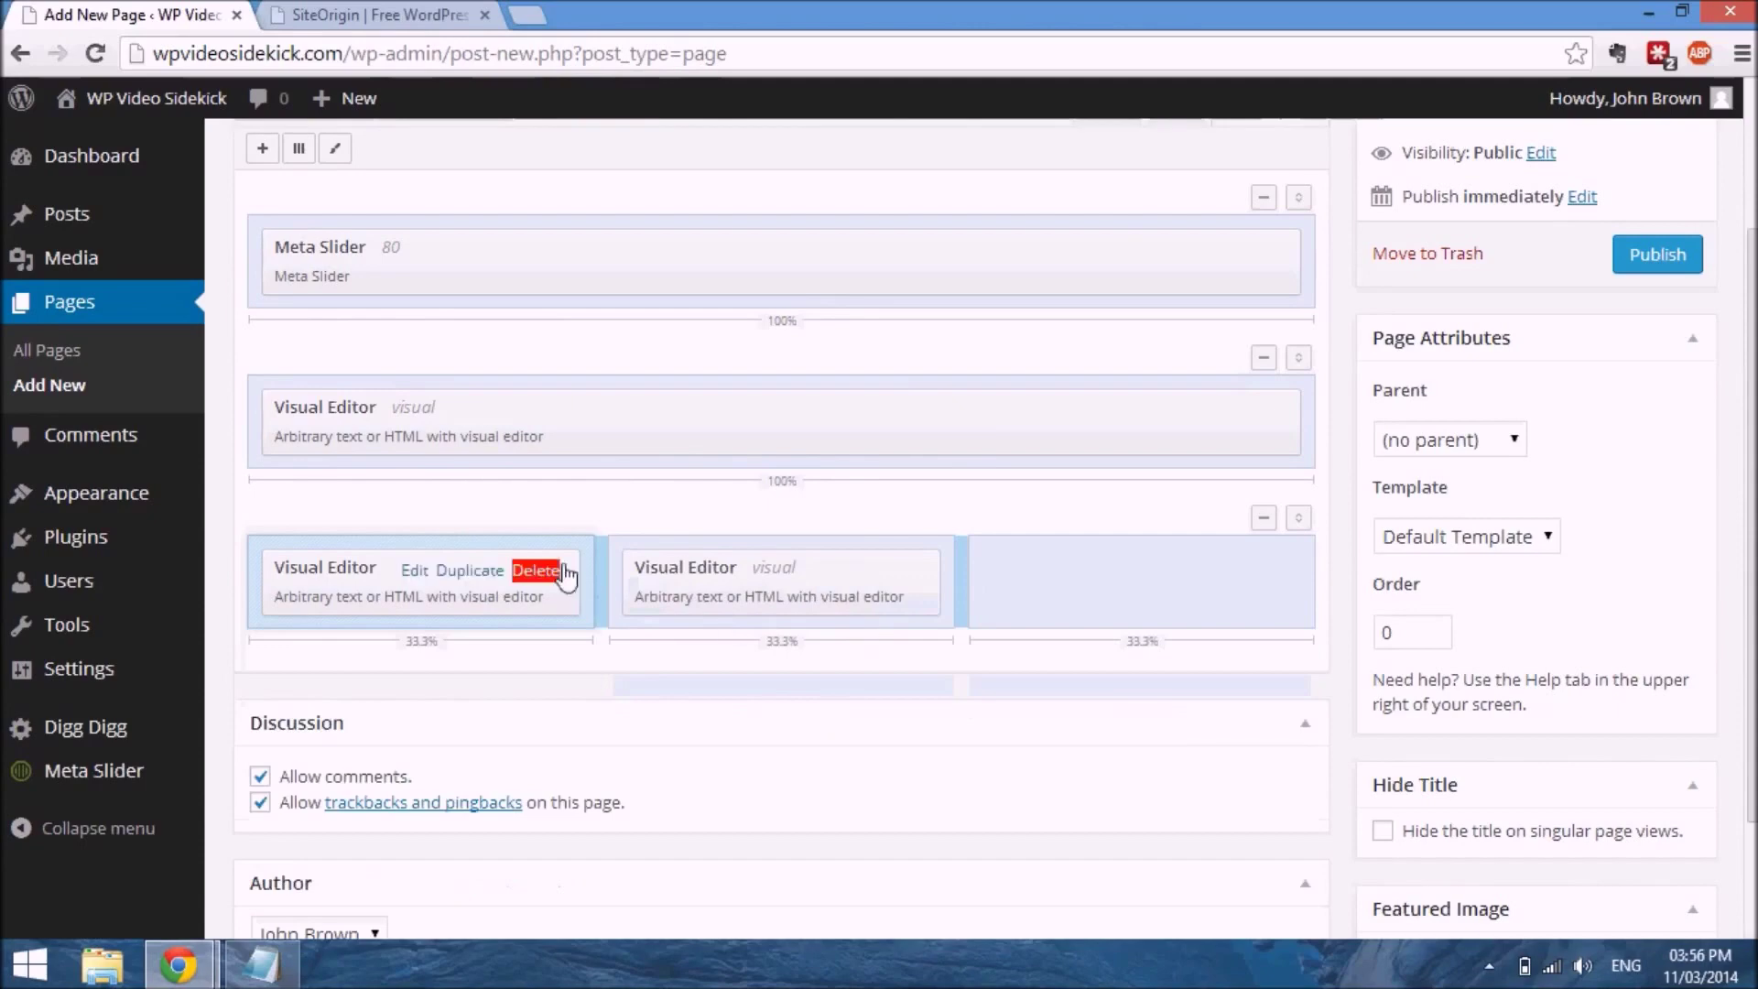
pyautogui.click(488, 572)
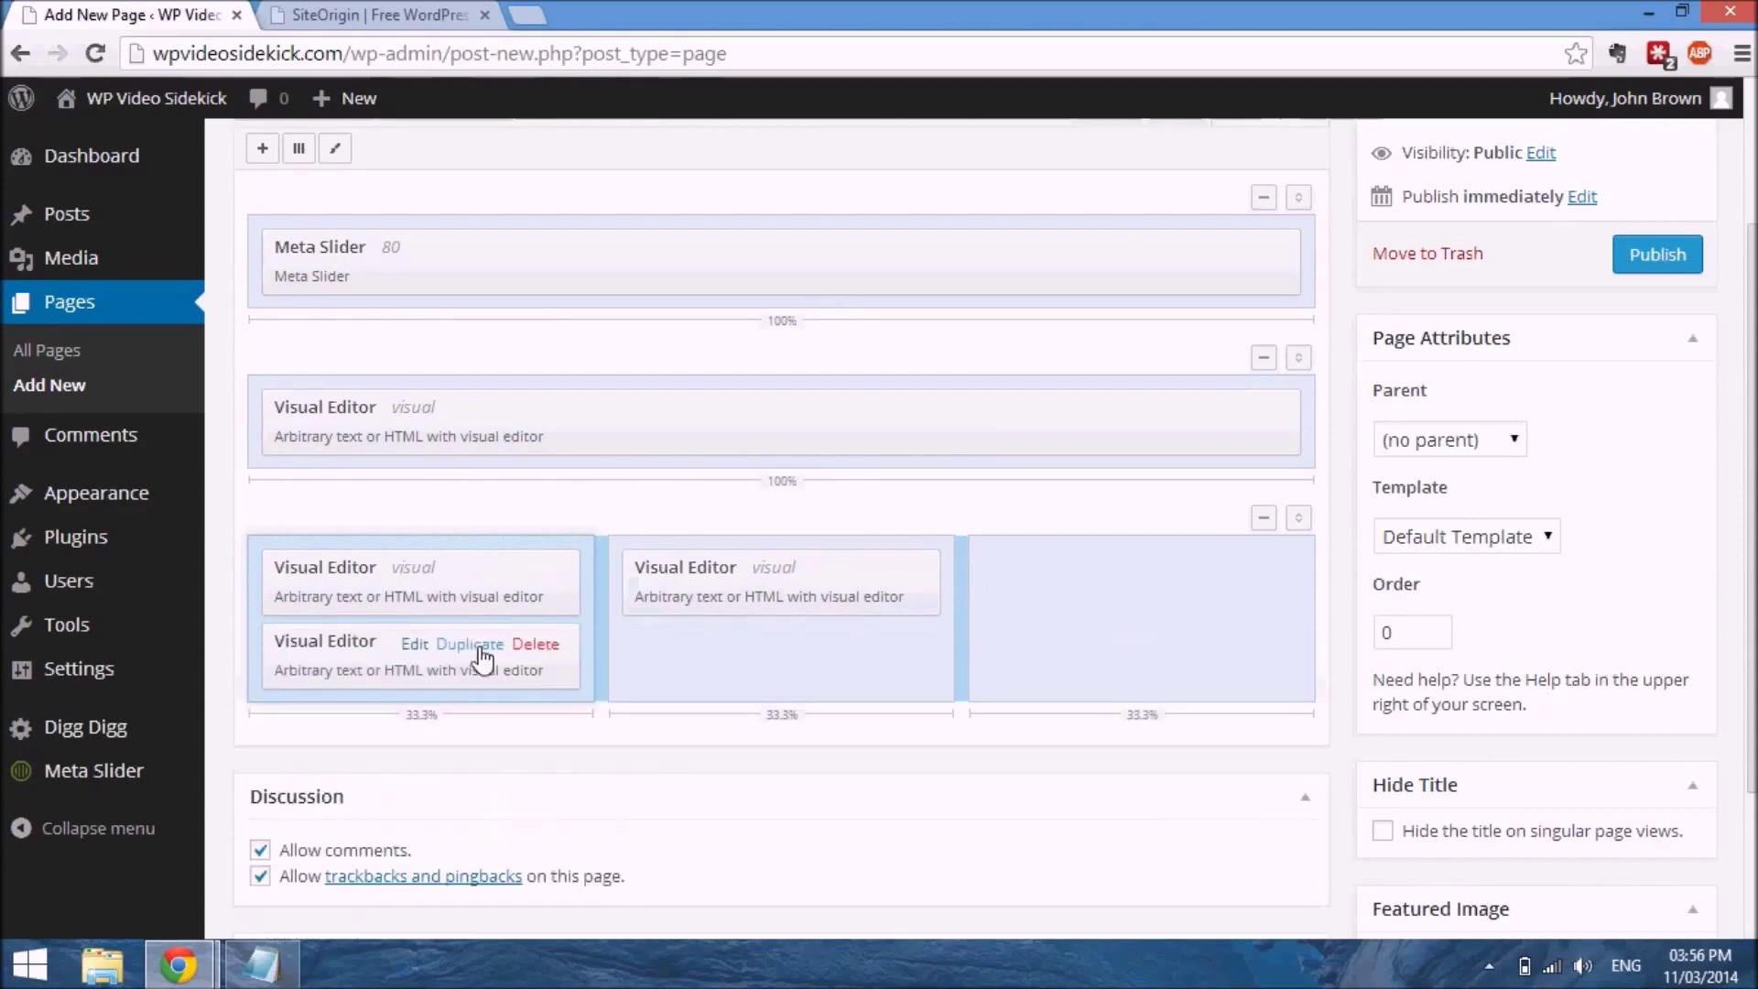
pyautogui.moveTo(586, 645); pyautogui.dragTo(1304, 576)
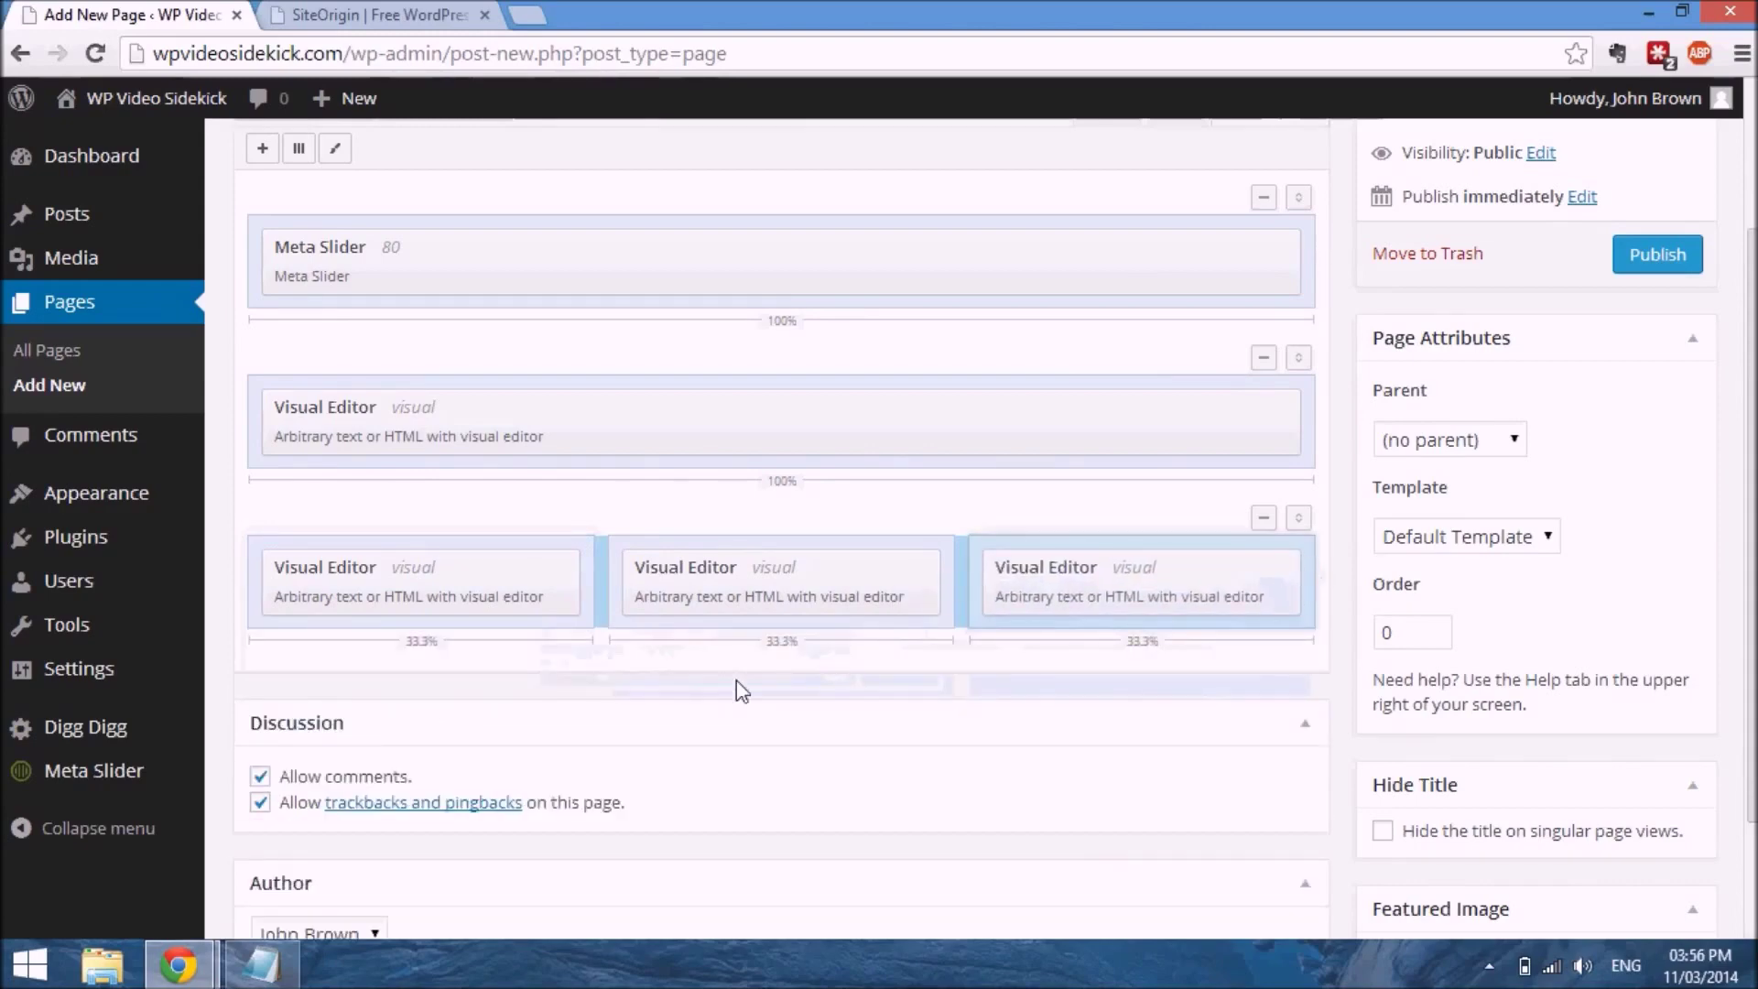
# Open the second-column Visual Editor widget for editing and remove its gear icon
pyautogui.moveTo(733, 606)
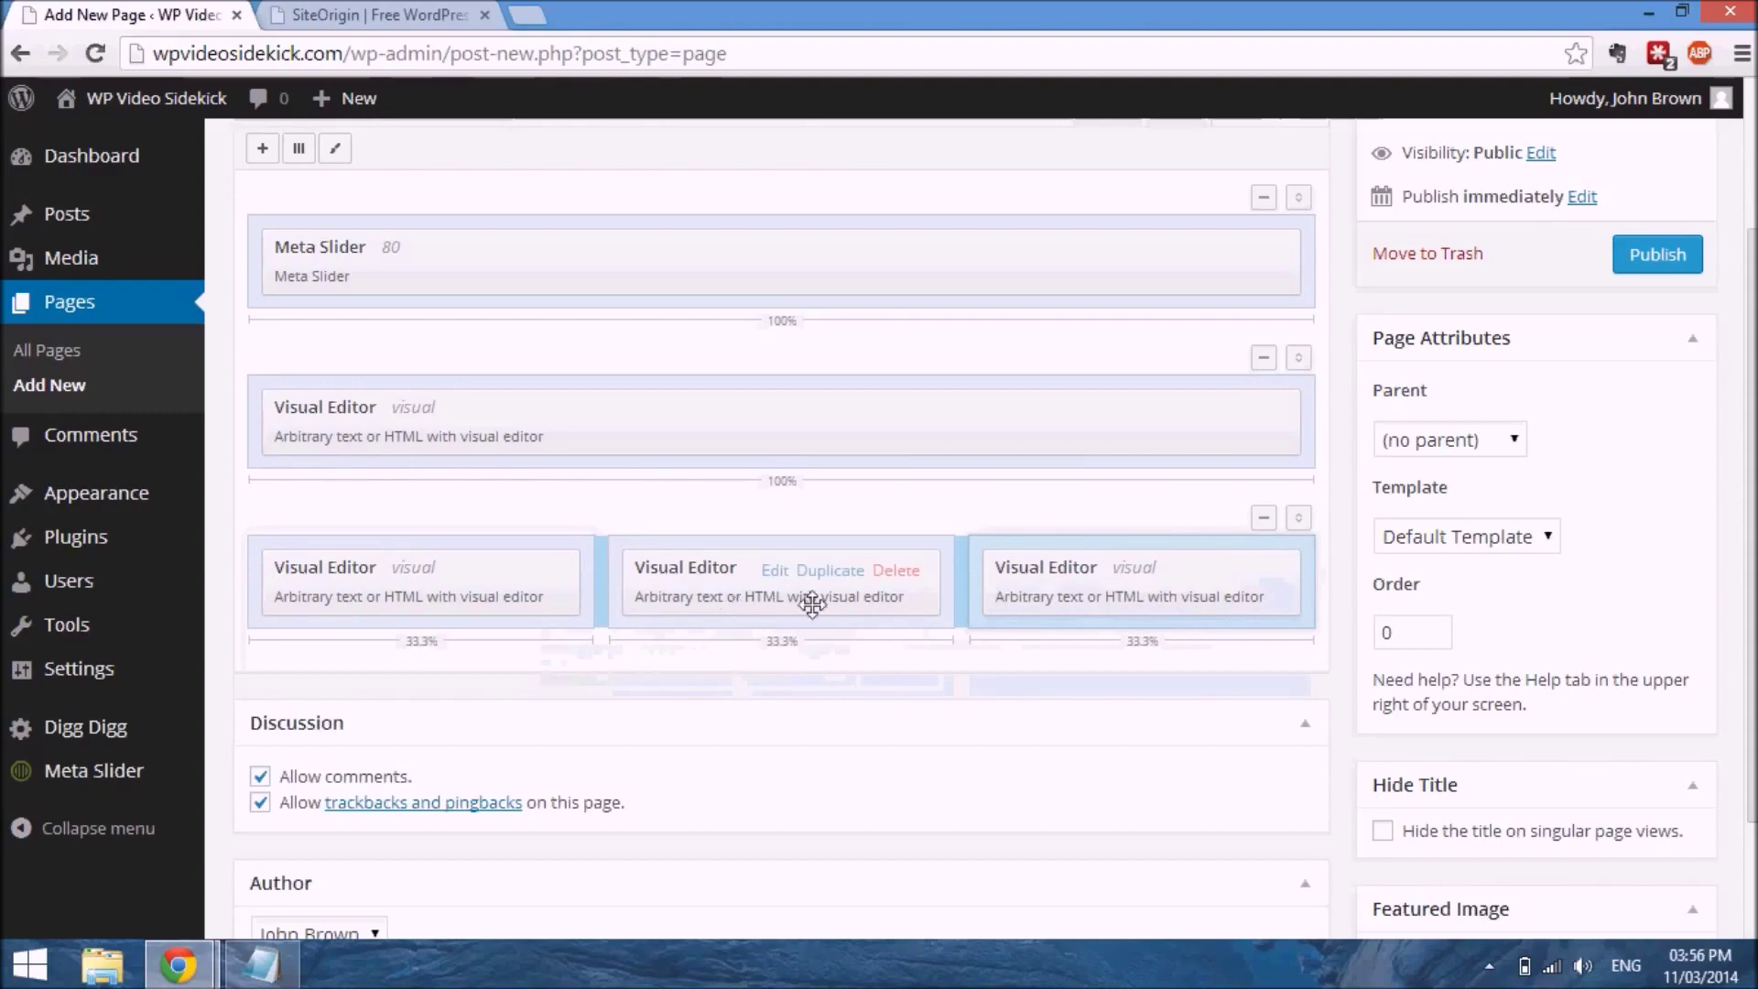
pyautogui.click(774, 570)
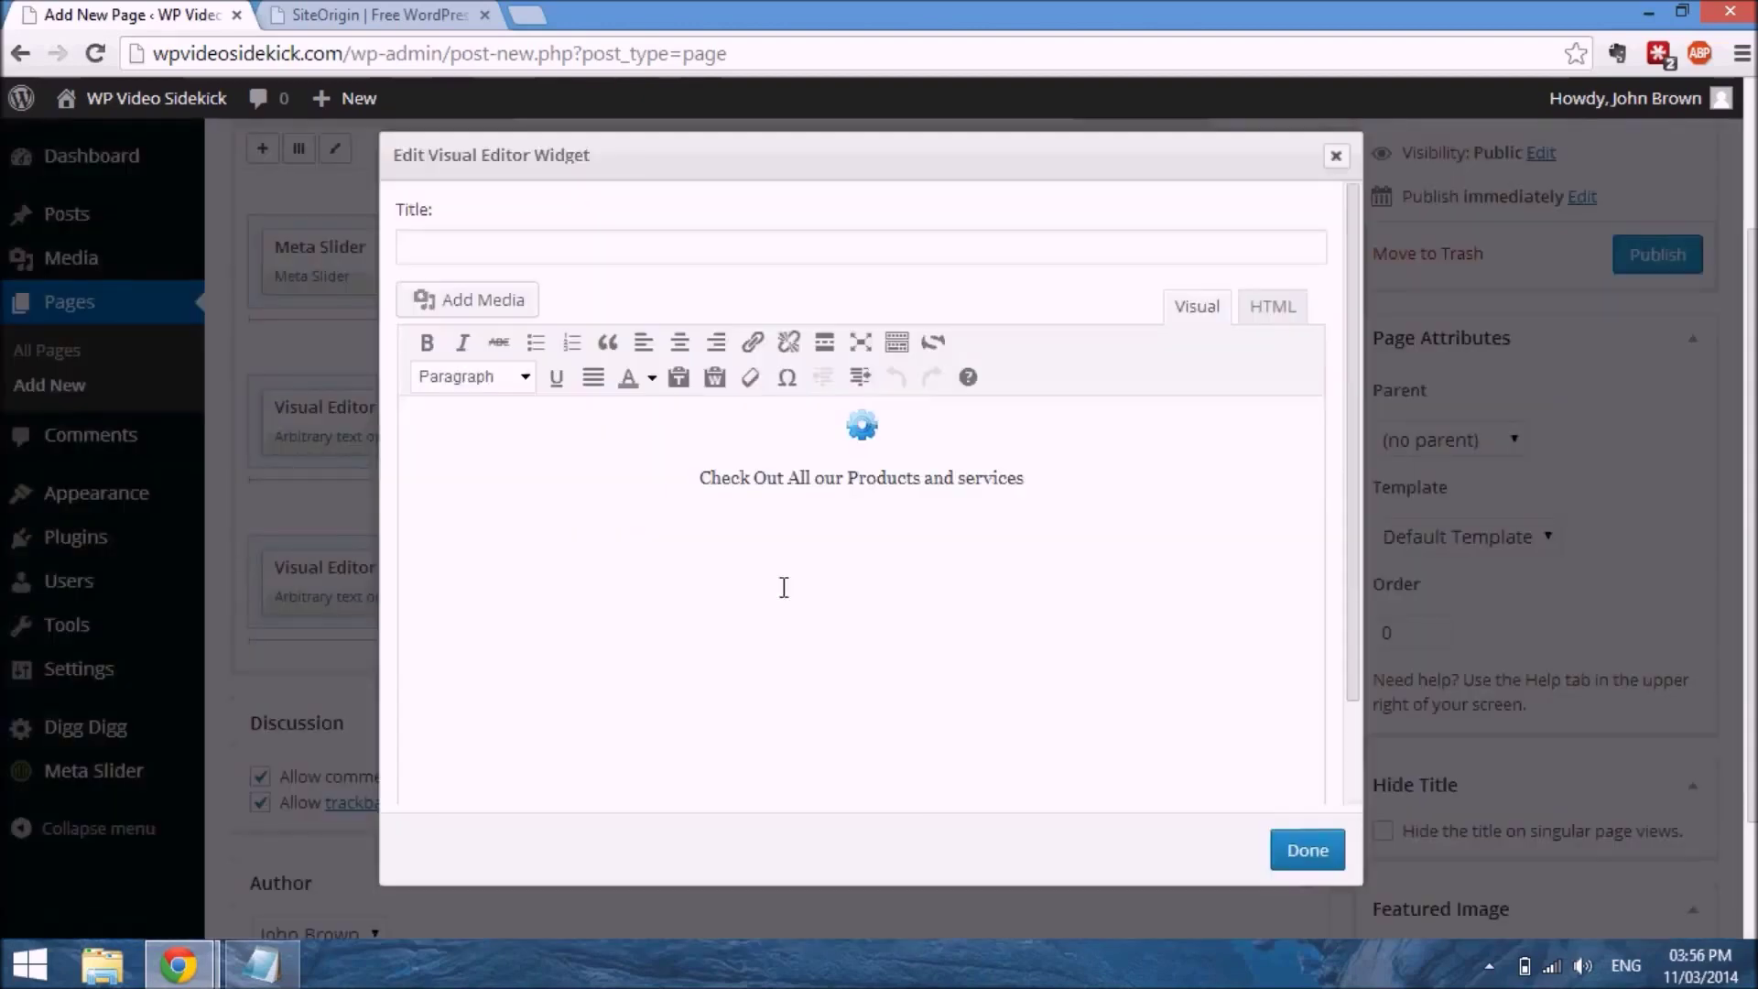
pyautogui.click(870, 434)
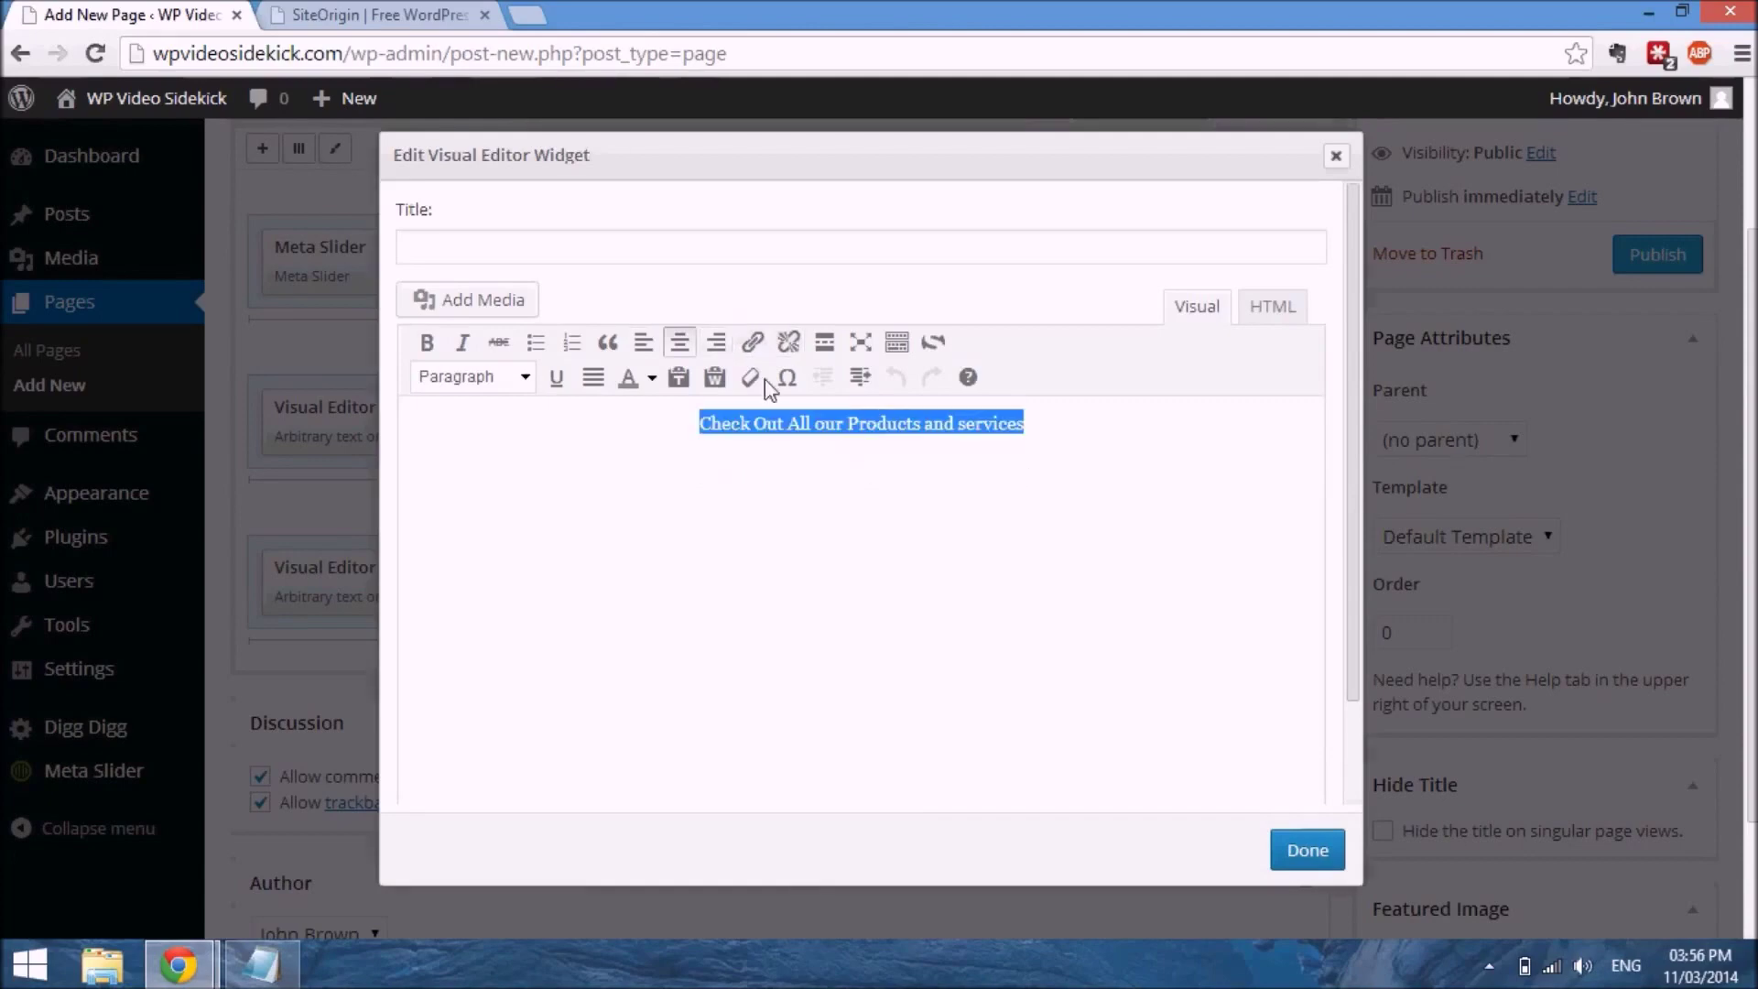
# Insert the blue information icon from the media library on a new line above the second-column widget's text
pyautogui.click(711, 427)
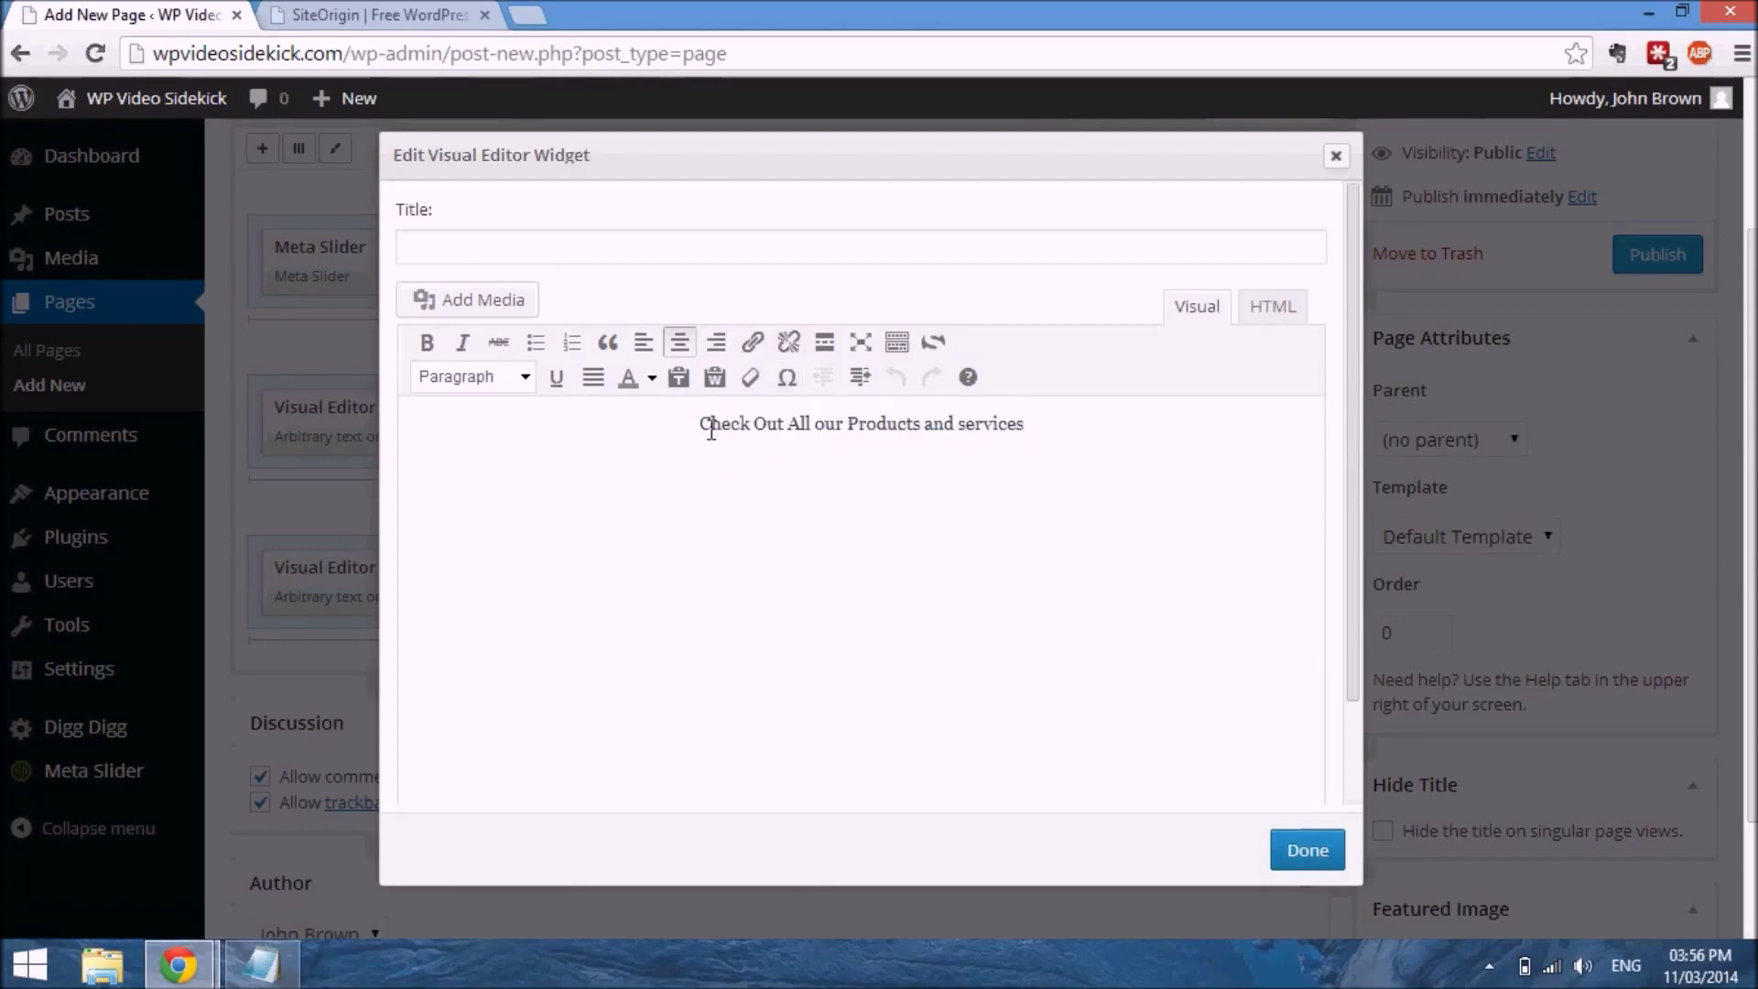
pyautogui.press('Return')
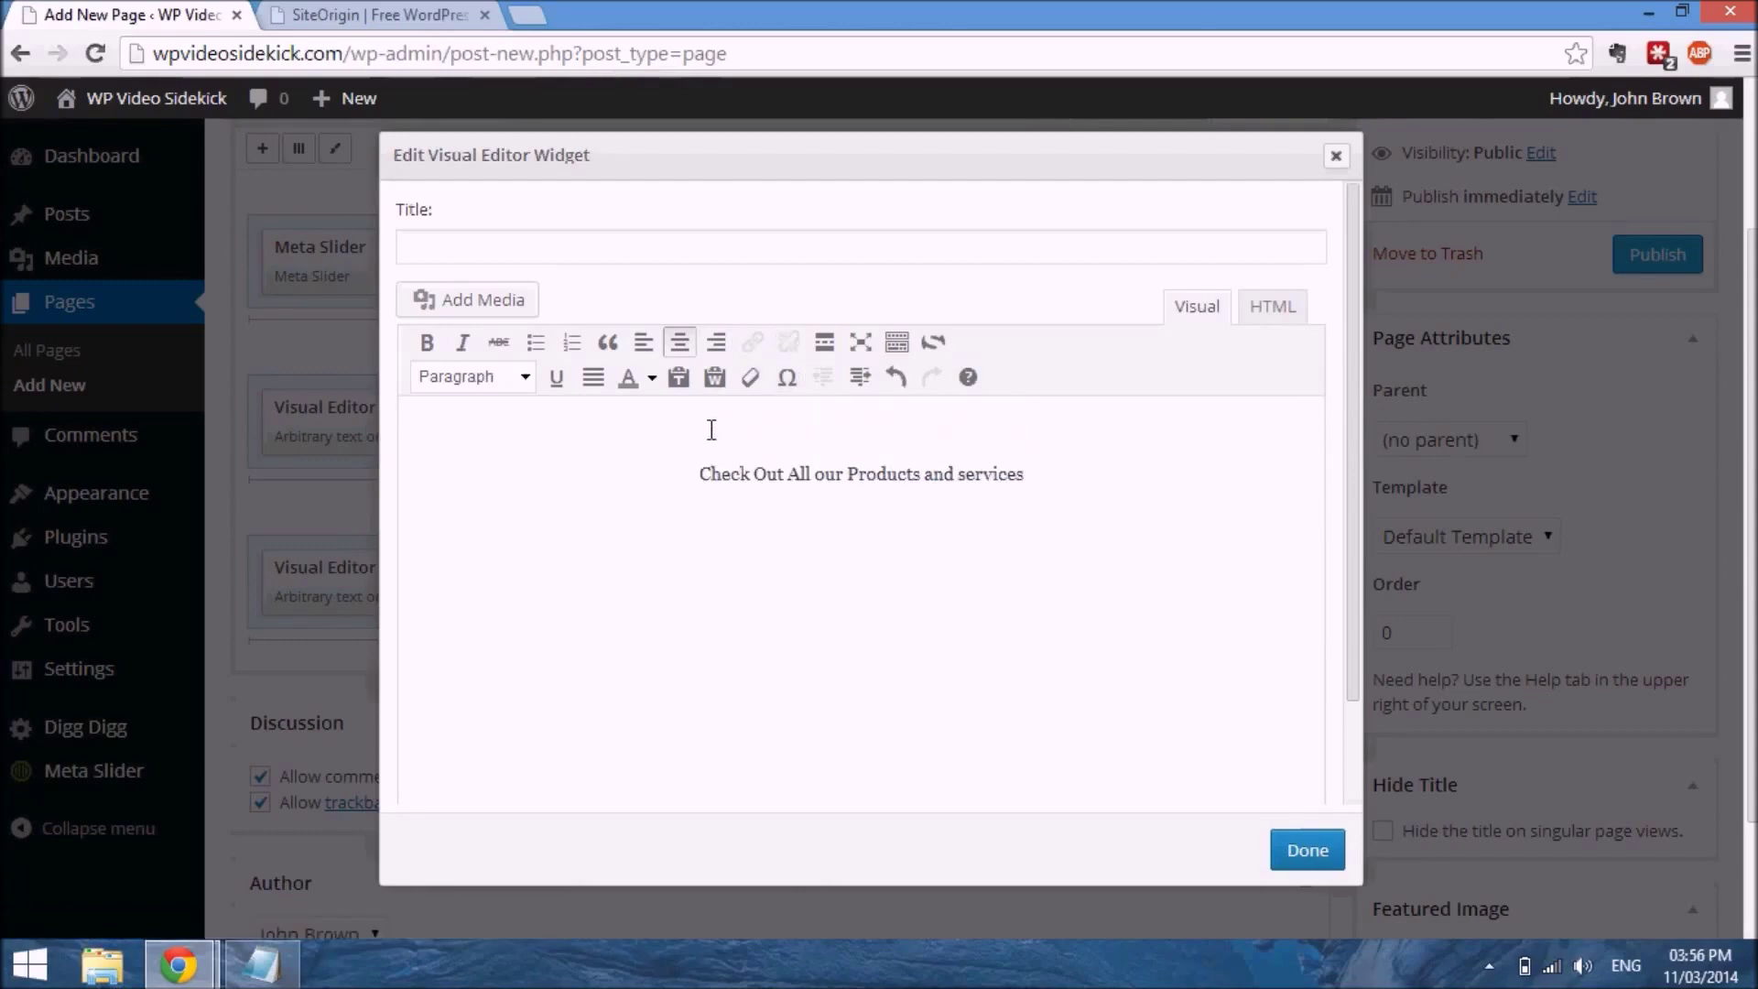
pyautogui.click(471, 309)
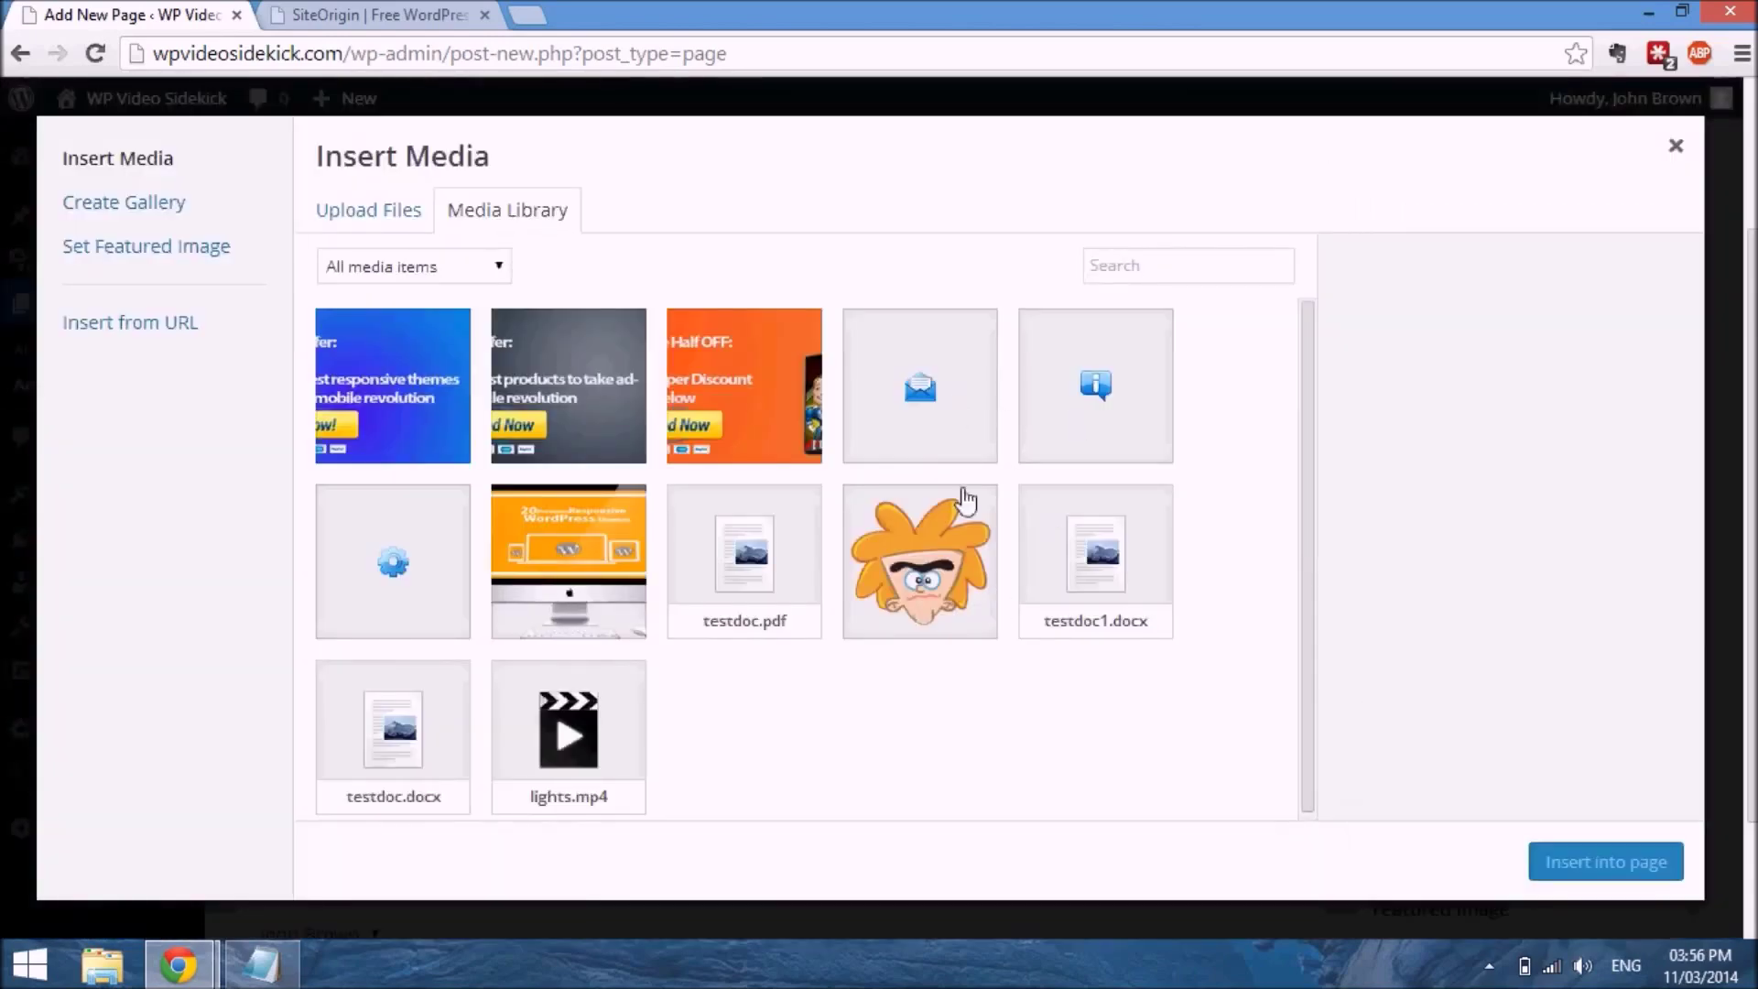
pyautogui.click(1115, 391)
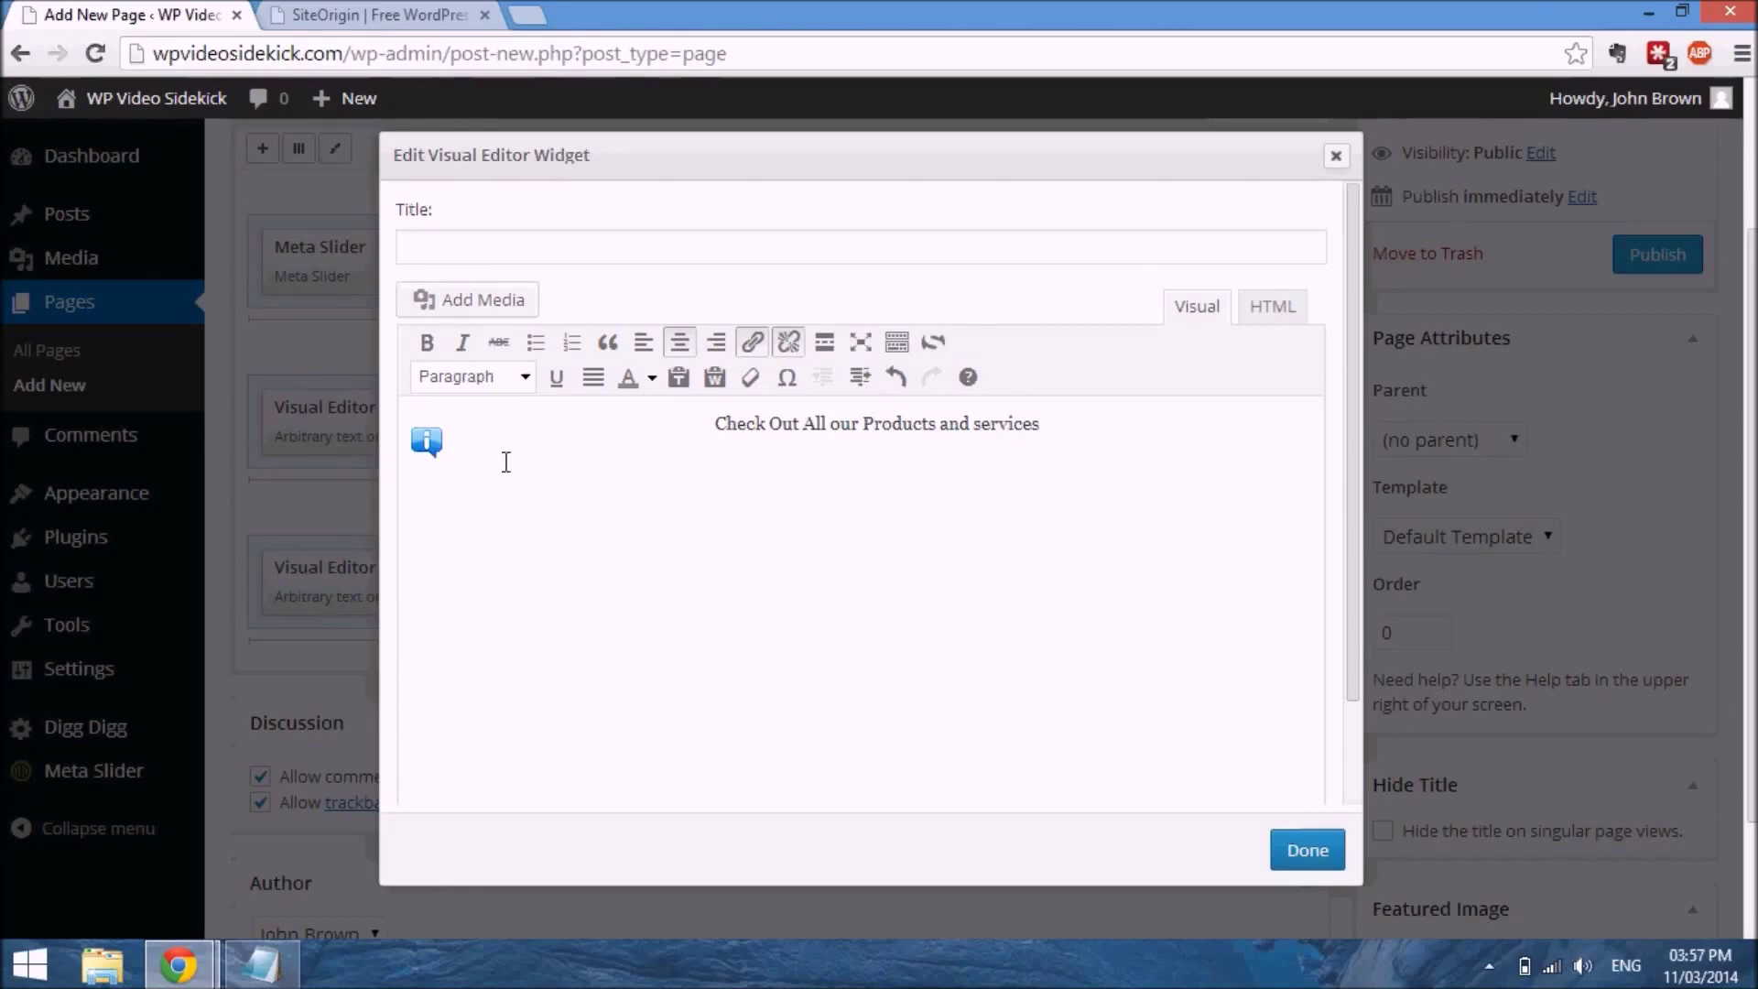
# Copy the text beside the information icon to the clipboard and remove it from the second-column widget
pyautogui.moveTo(729, 445); pyautogui.dragTo(1092, 474)
pyautogui.hotkey('ctrl', 'c')
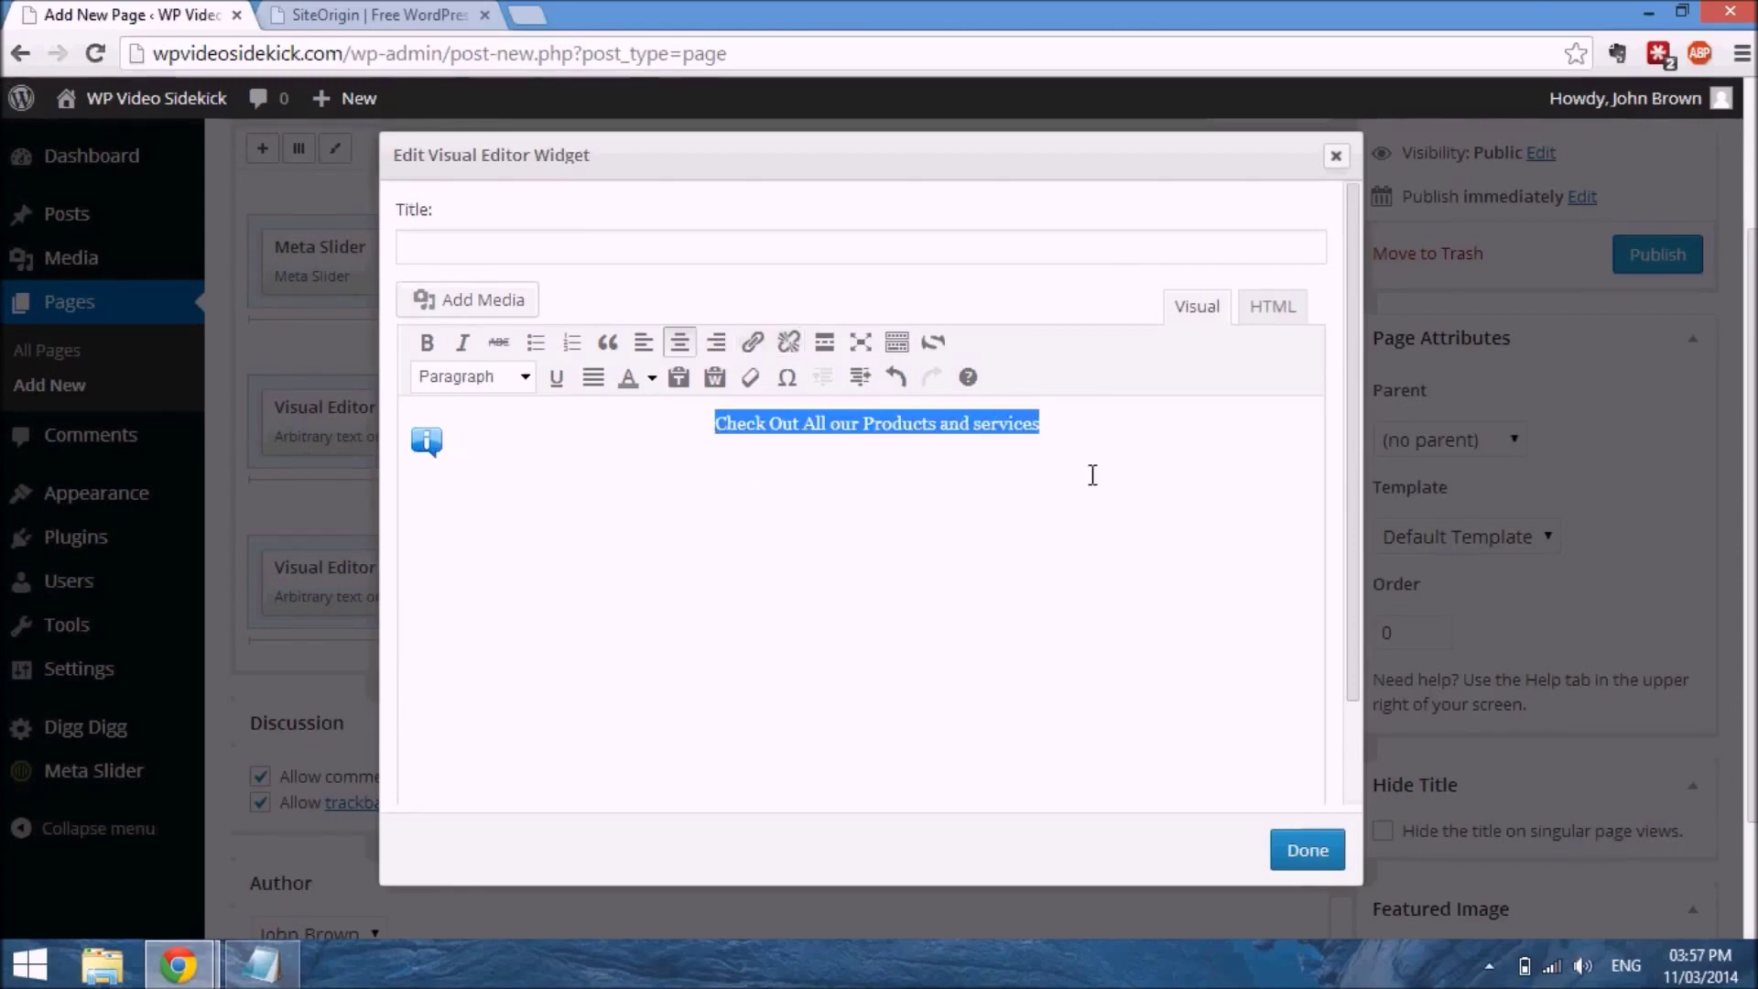
pyautogui.press('Delete')
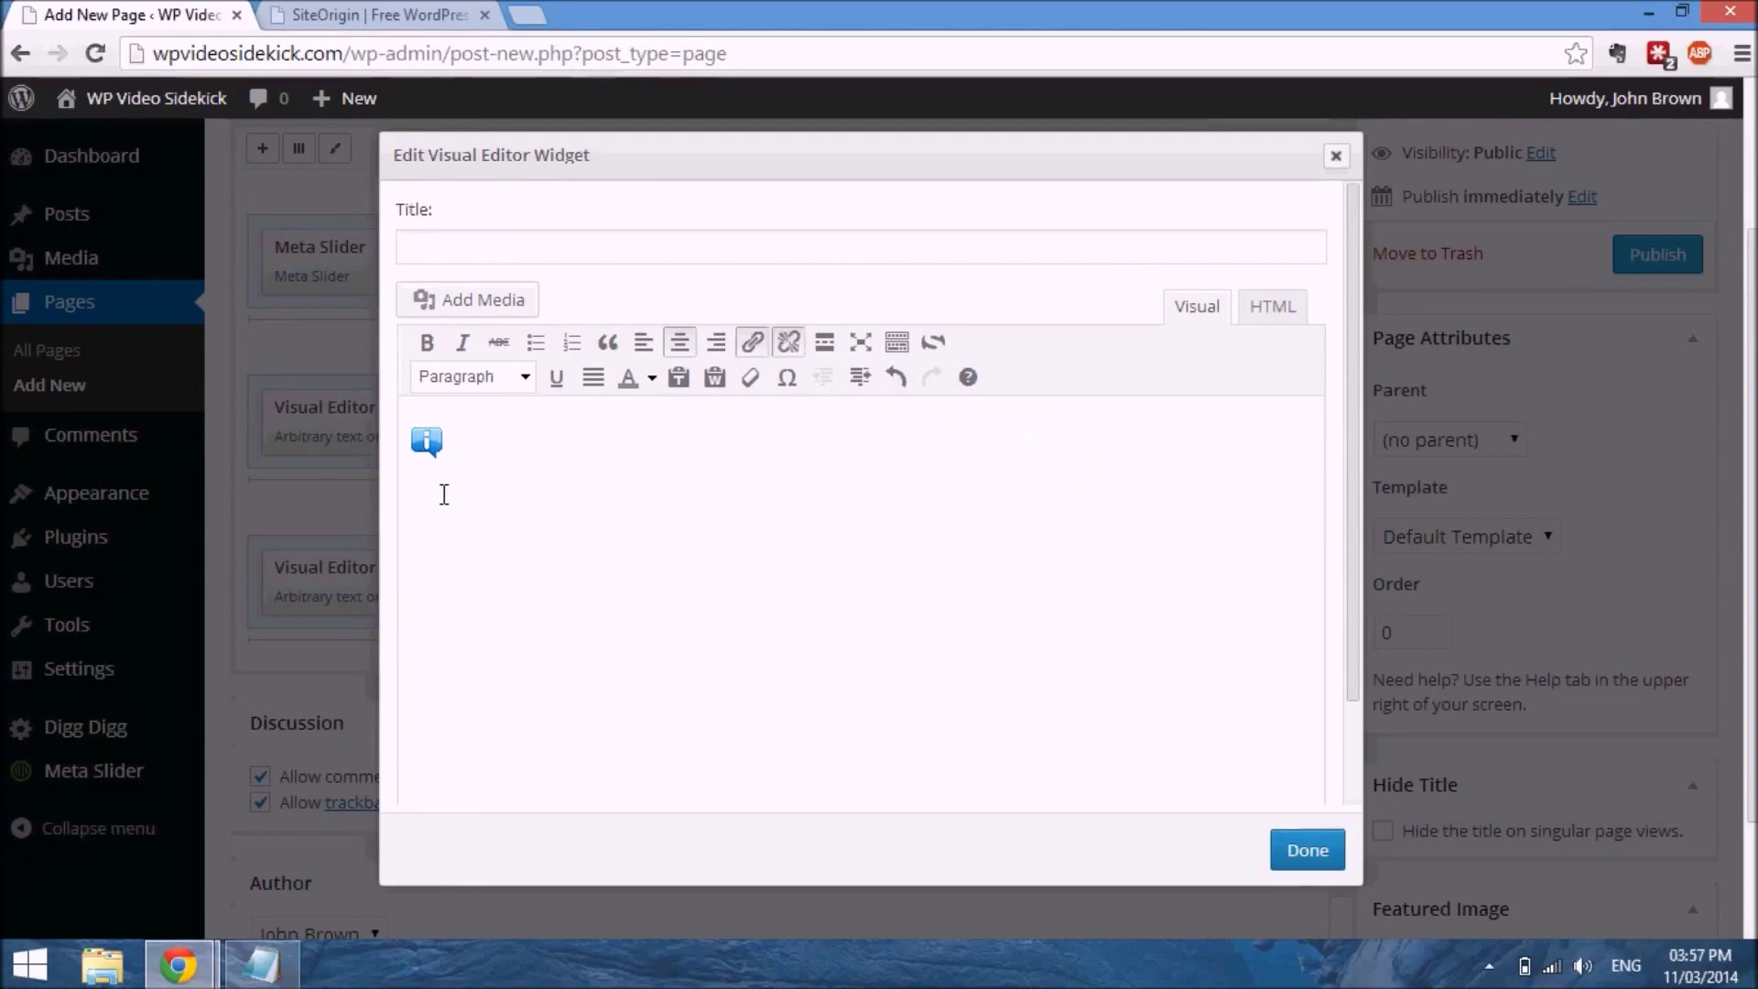
# Centre the blue information icon in the second-column widget and paste the copied text on the line below it
pyautogui.click(425, 449)
pyautogui.click(682, 346)
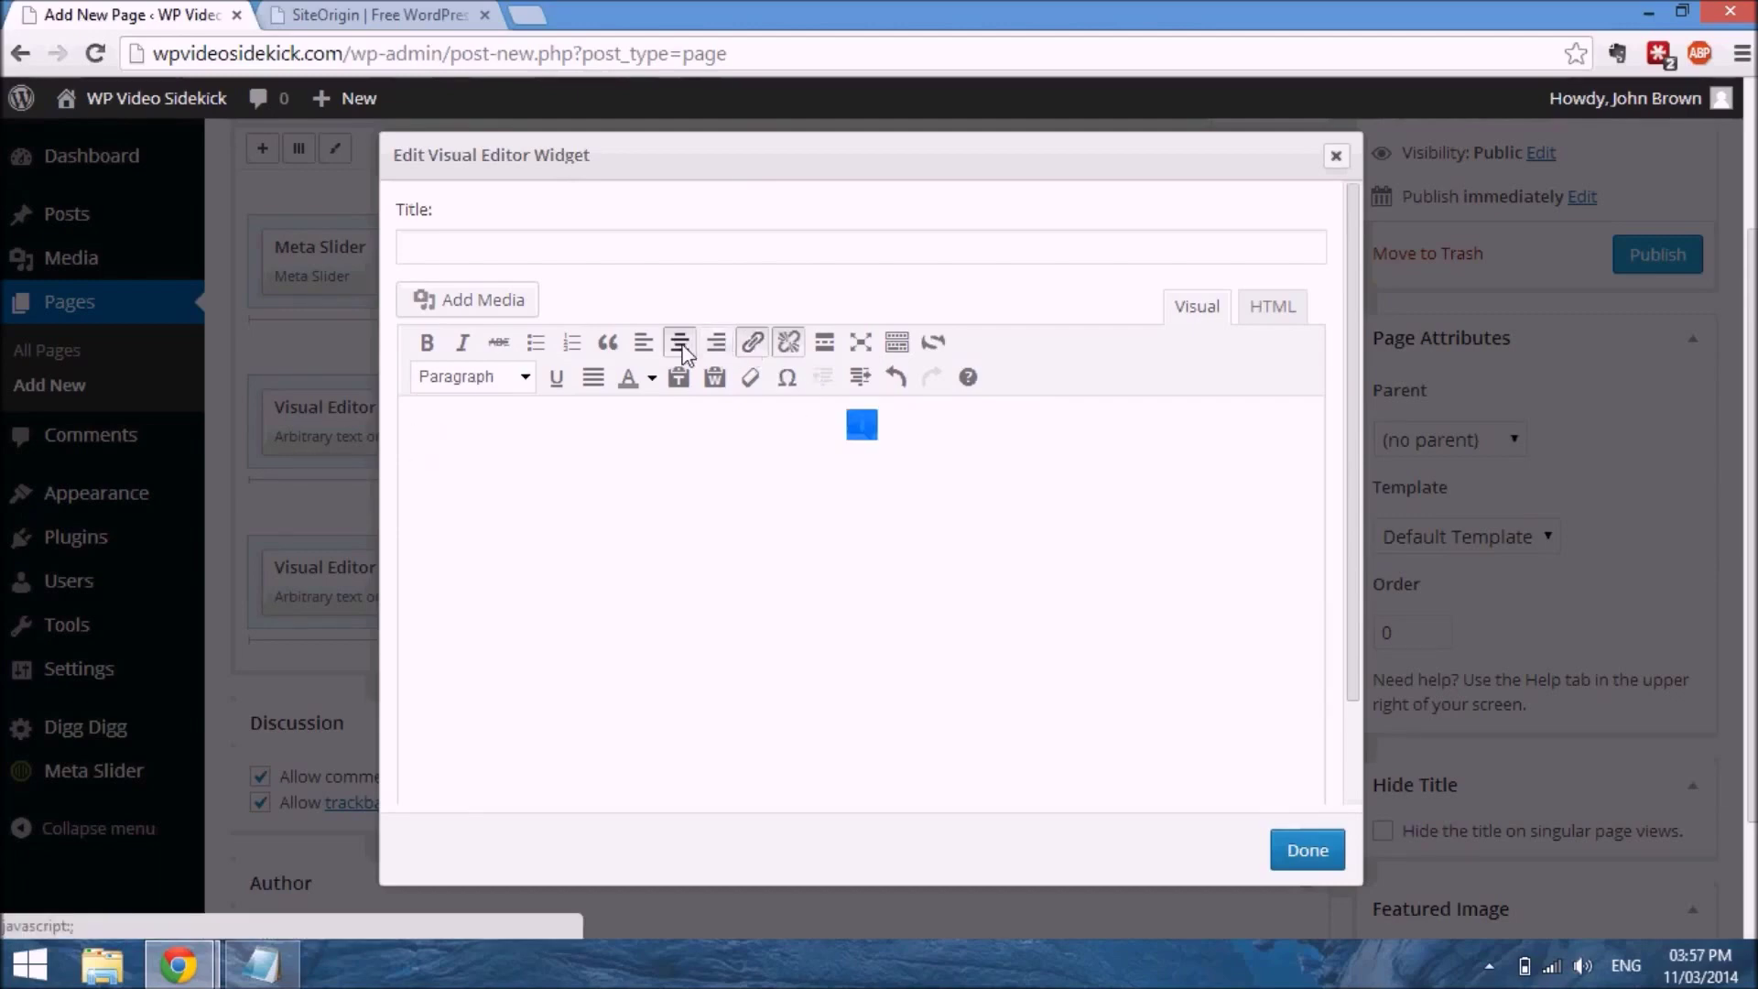
pyautogui.click(876, 480)
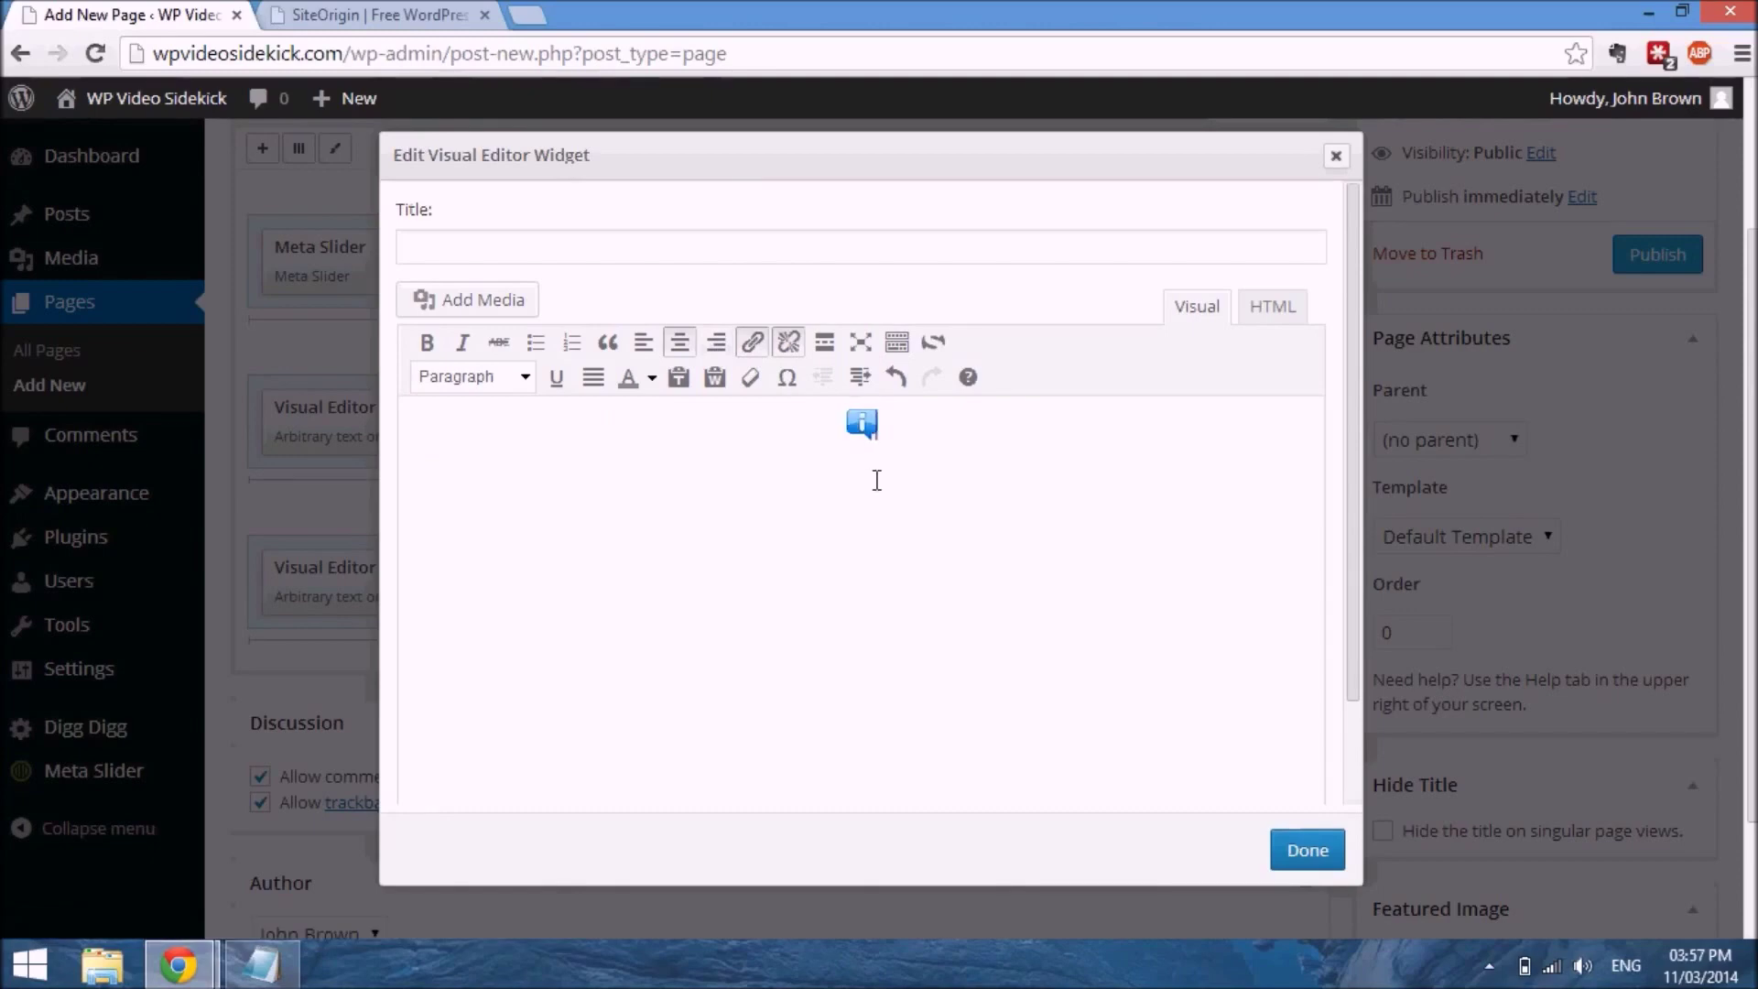
pyautogui.hotkey('ctrl', 'v')
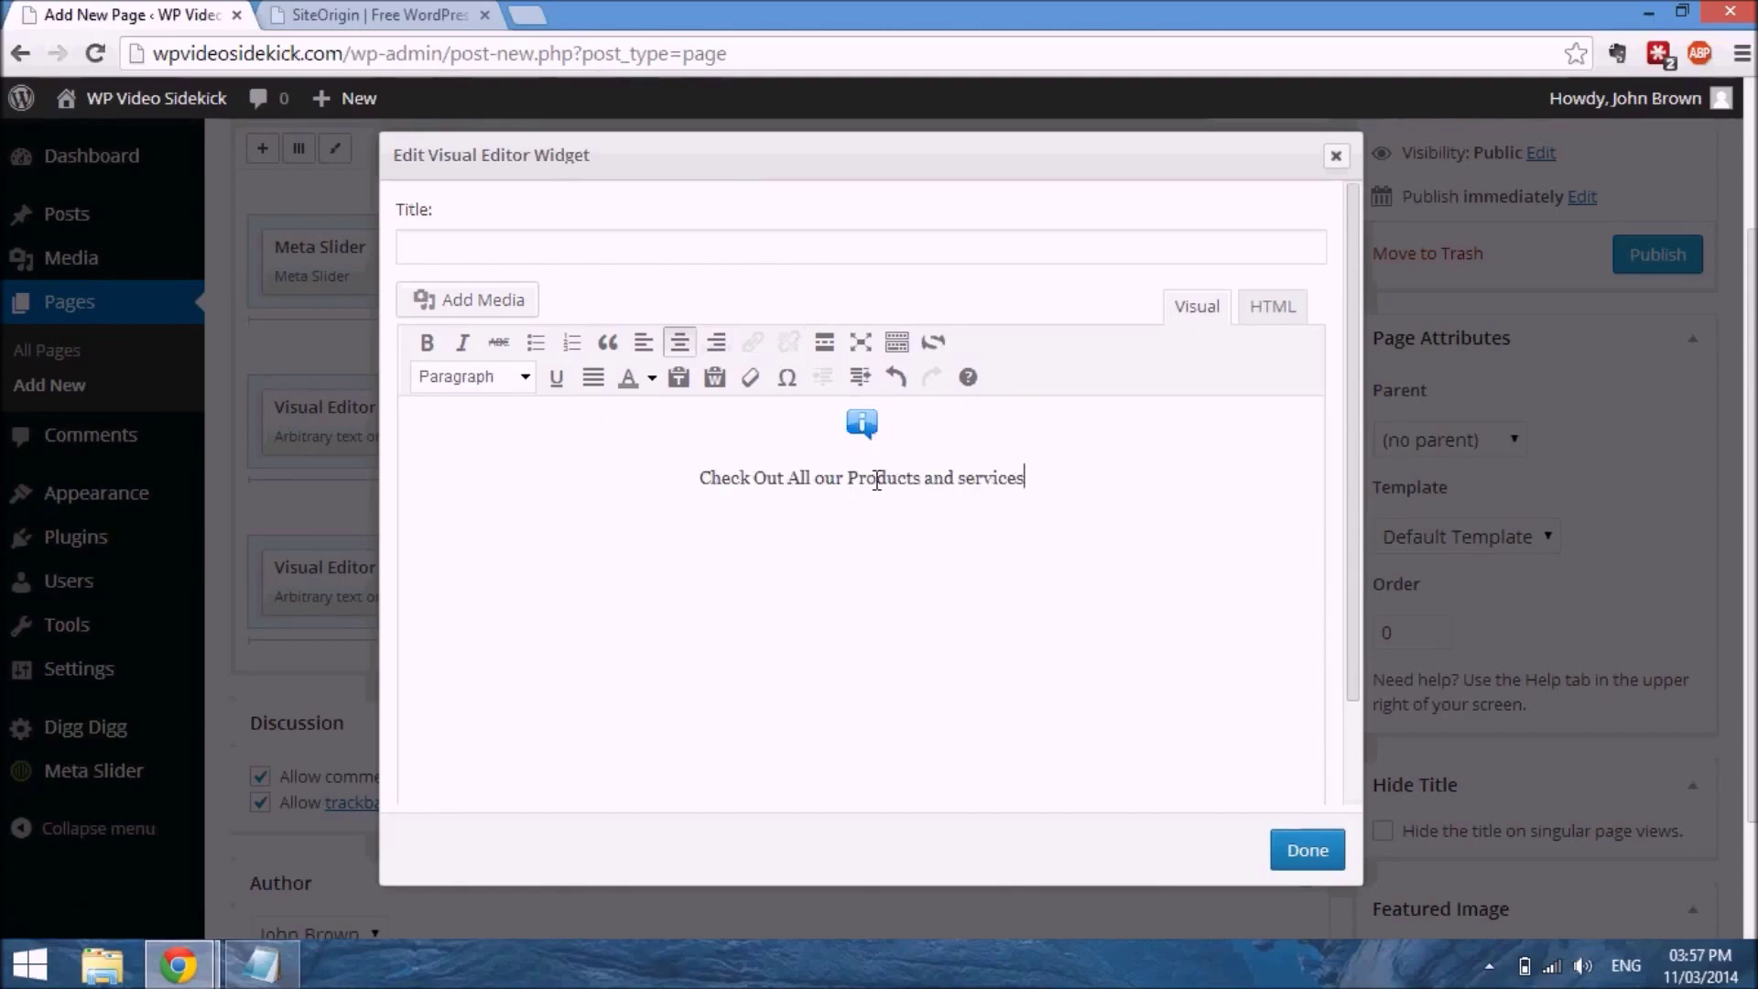
# Replace the text below the information icon with the "We are a family owned business established since 1996..." paragraph copied from pbdemo in Notepad
pyautogui.click(261, 963)
pyautogui.moveTo(16, 217); pyautogui.dragTo(1515, 227)
pyautogui.hotkey('ctrl', 'c')
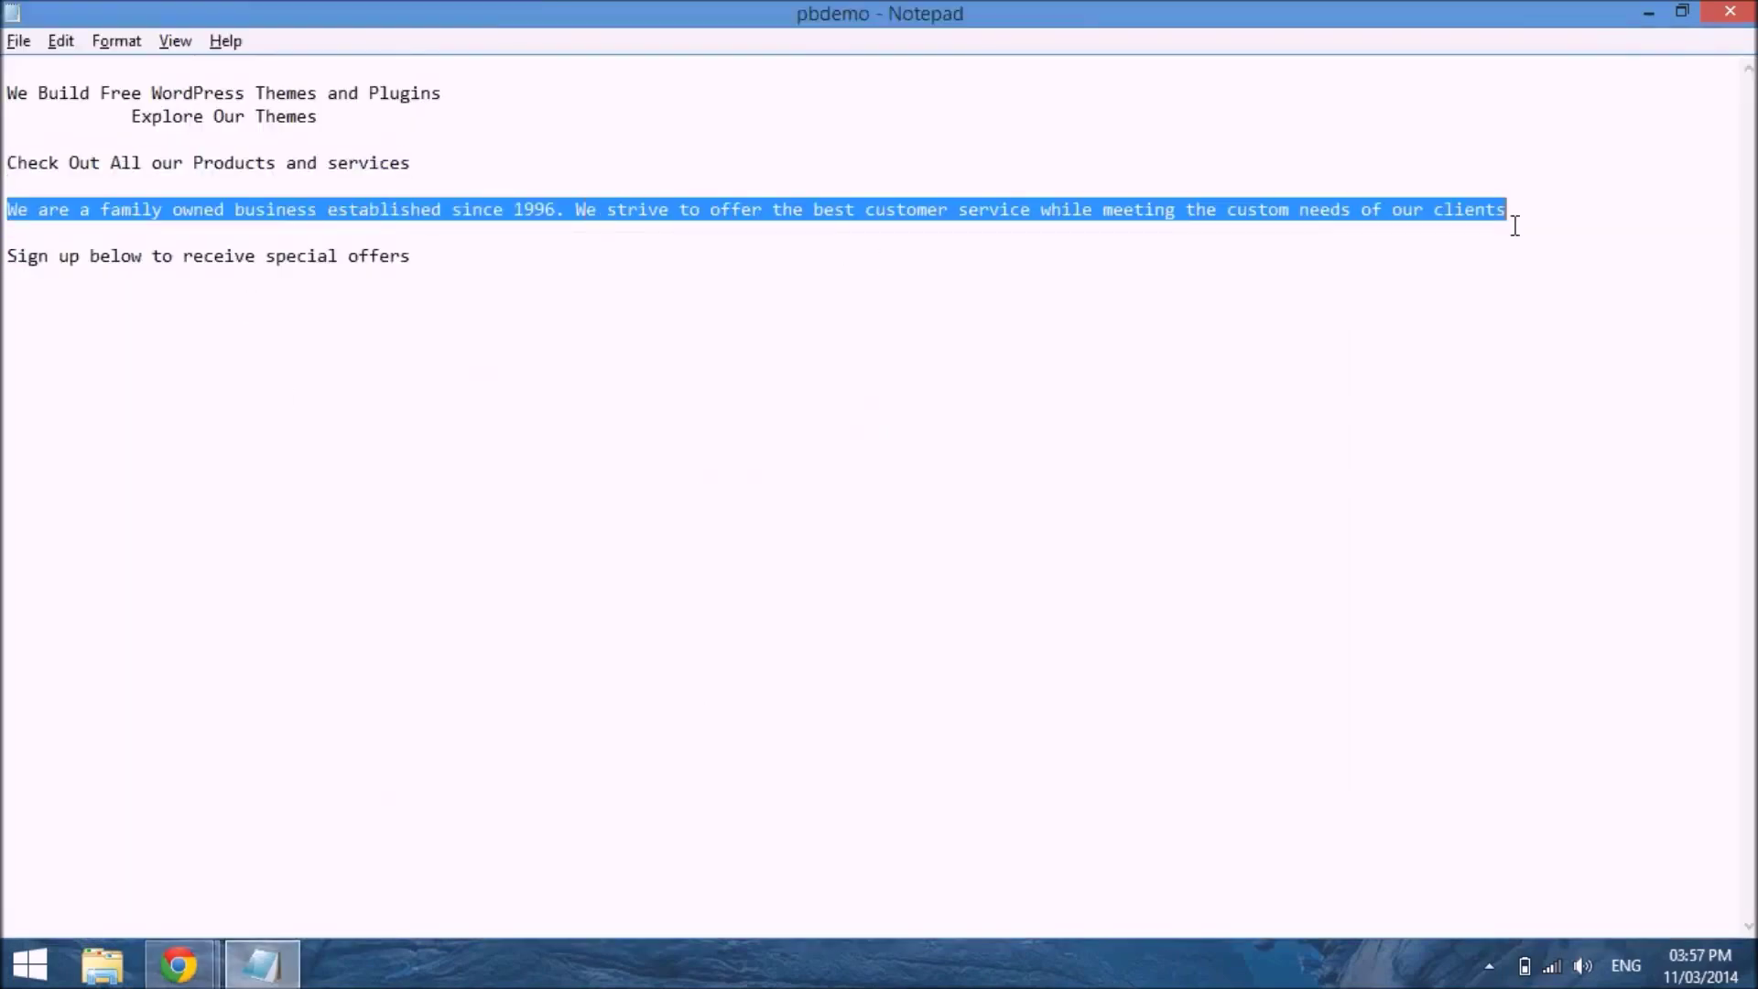
pyautogui.hotkey('alt', 'Tab')
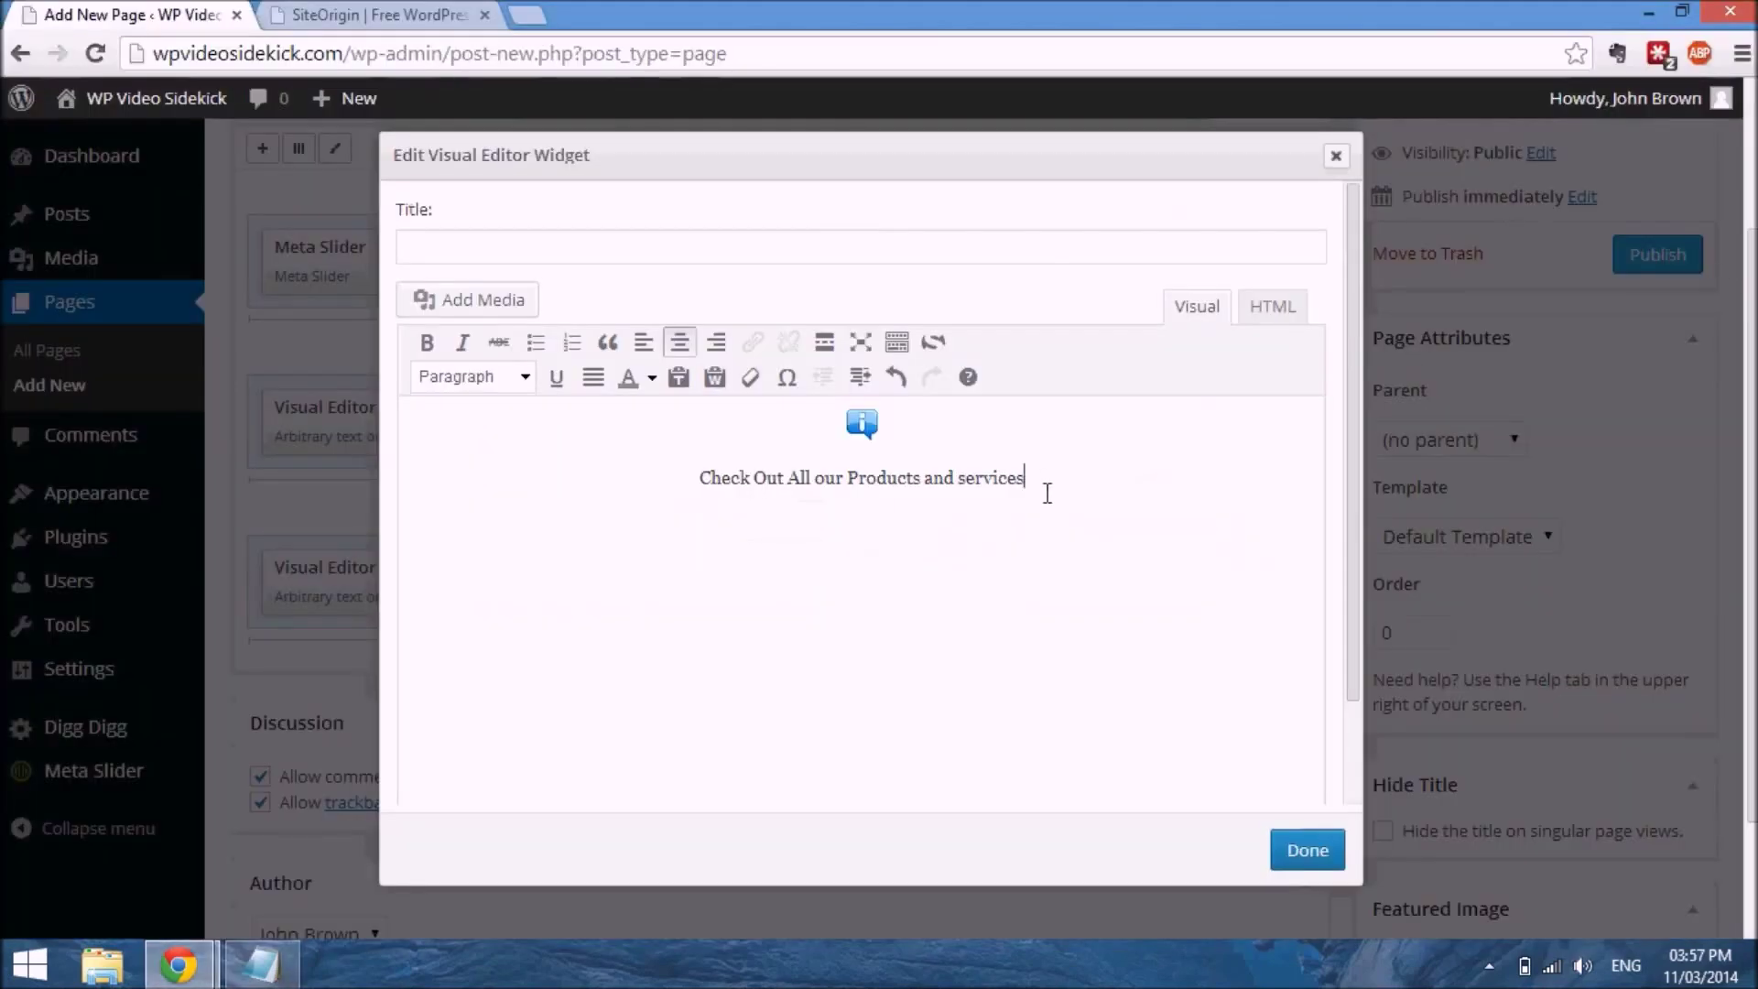
pyautogui.keyDown('shift'); pyautogui.click(726, 481); pyautogui.keyUp('shift')
pyautogui.keyDown('shift'); pyautogui.click(710, 481); pyautogui.keyUp('shift')
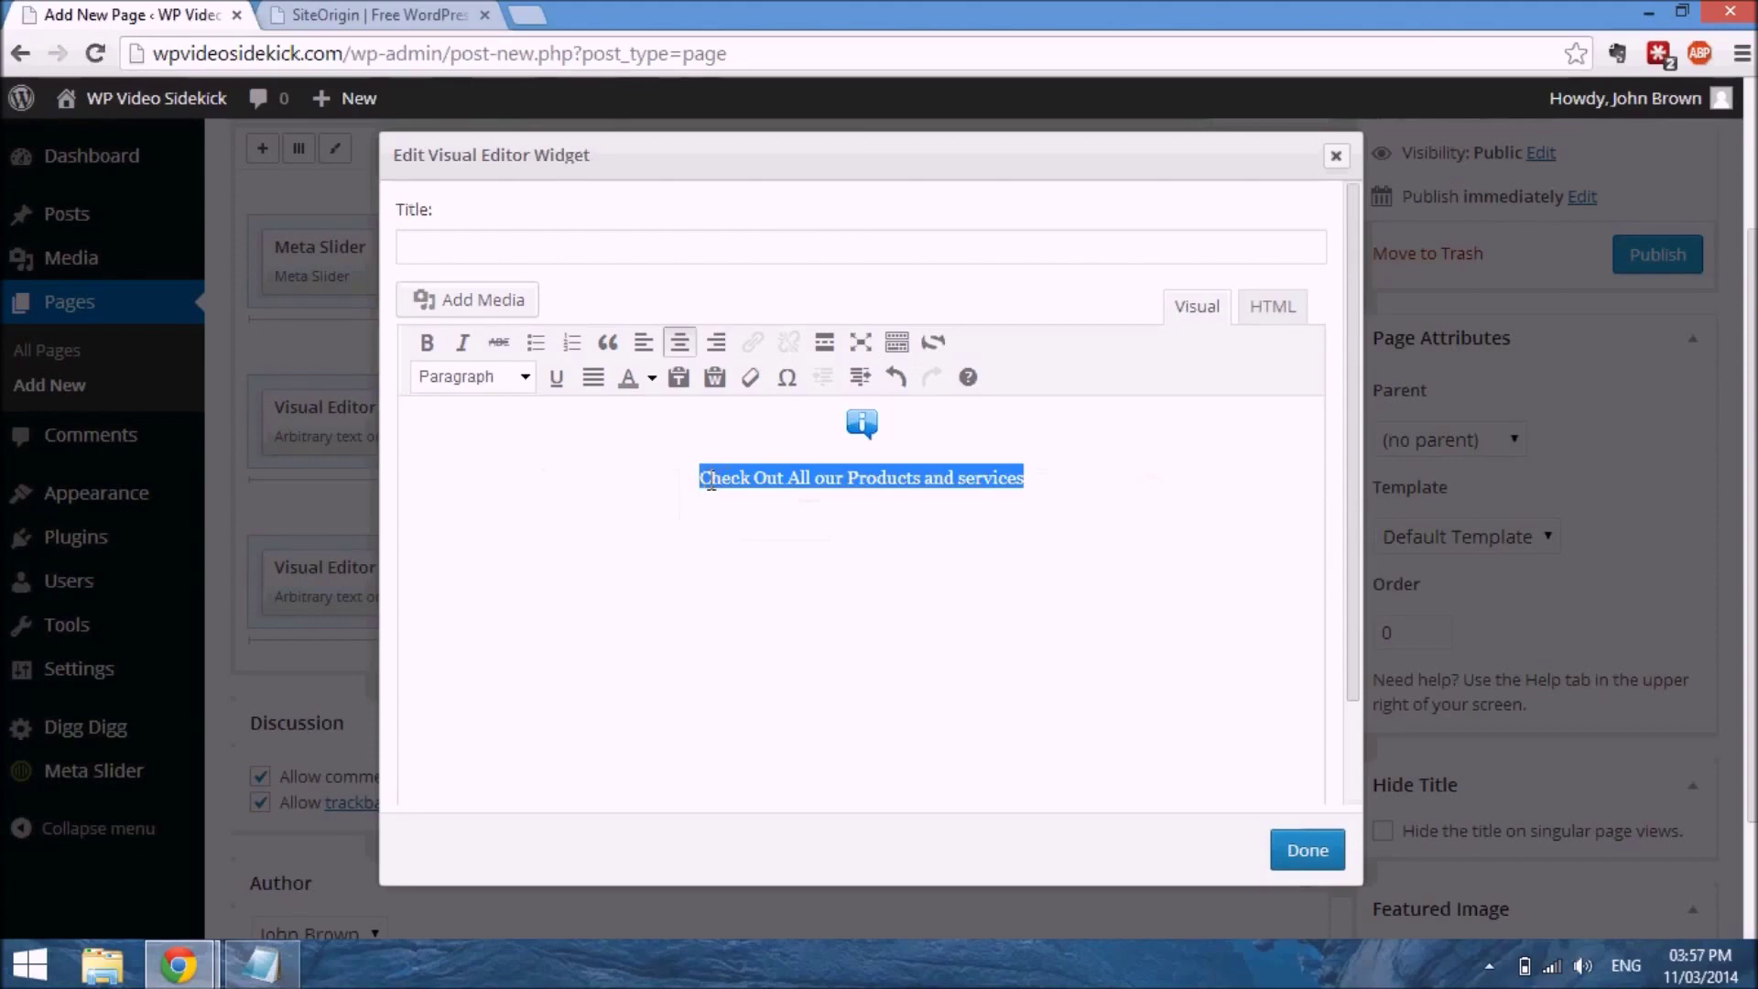
pyautogui.hotkey('ctrl', 'v')
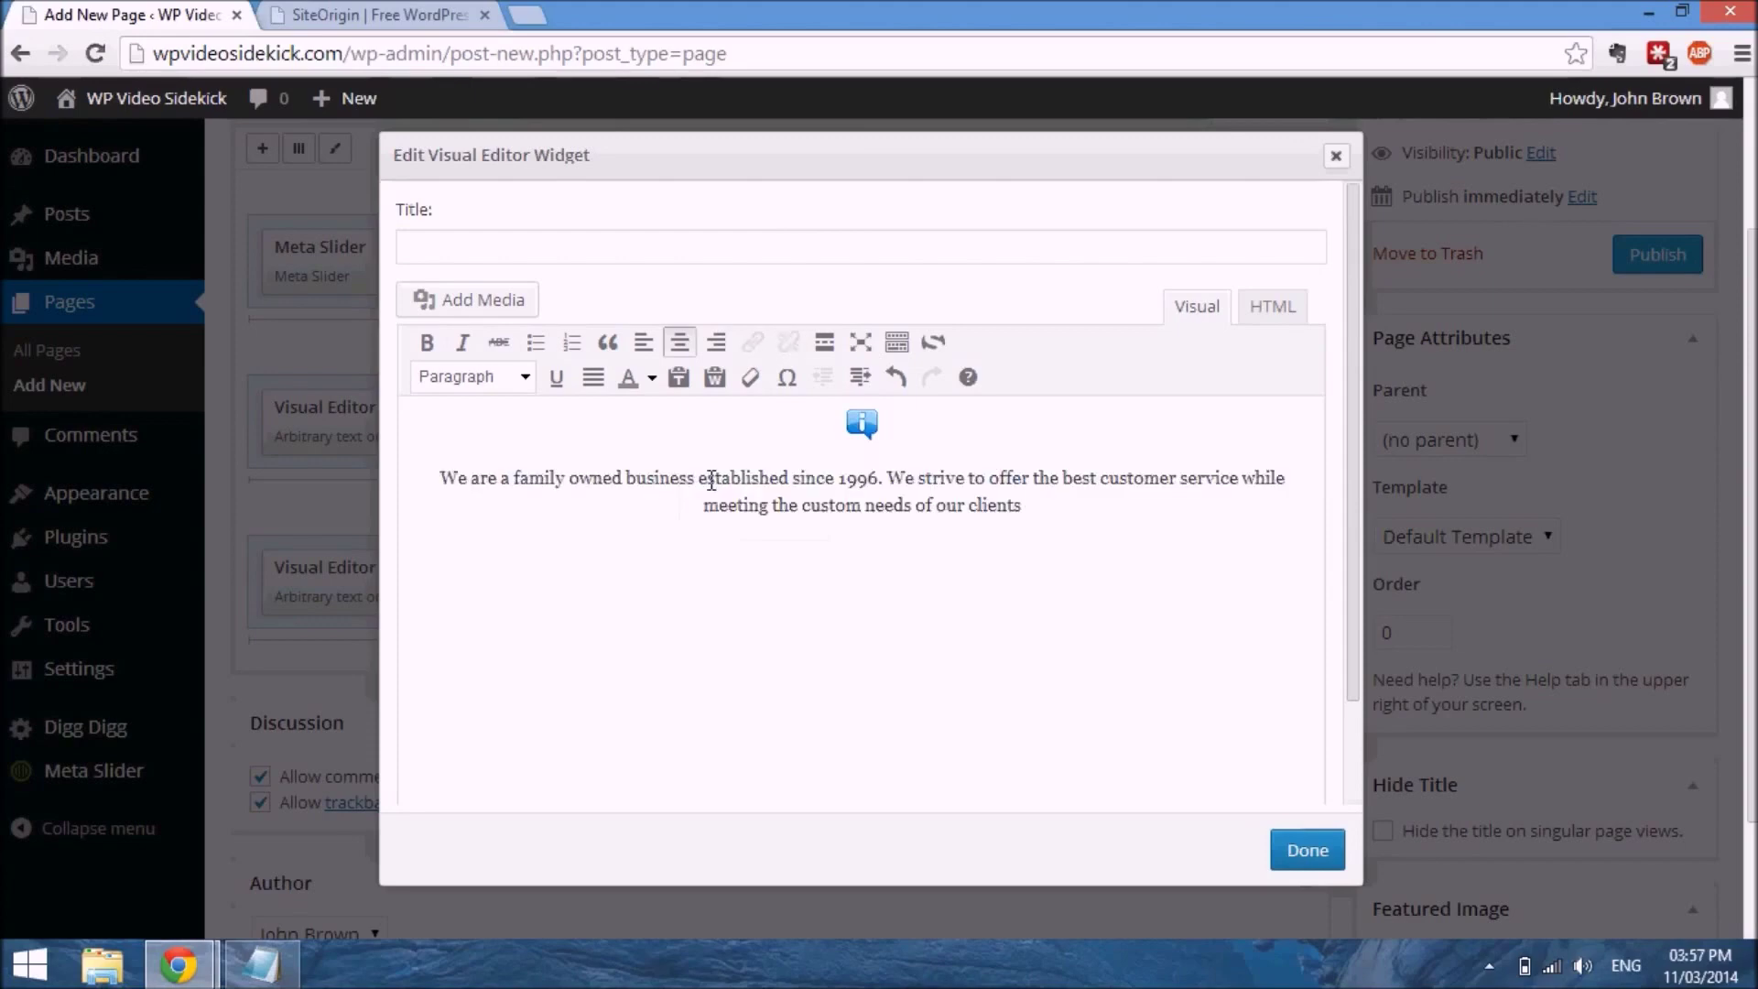
# Finish editing the second-column widget and open the third-column Visual Editor widget for editing
pyautogui.click(1329, 861)
pyautogui.moveTo(1136, 604)
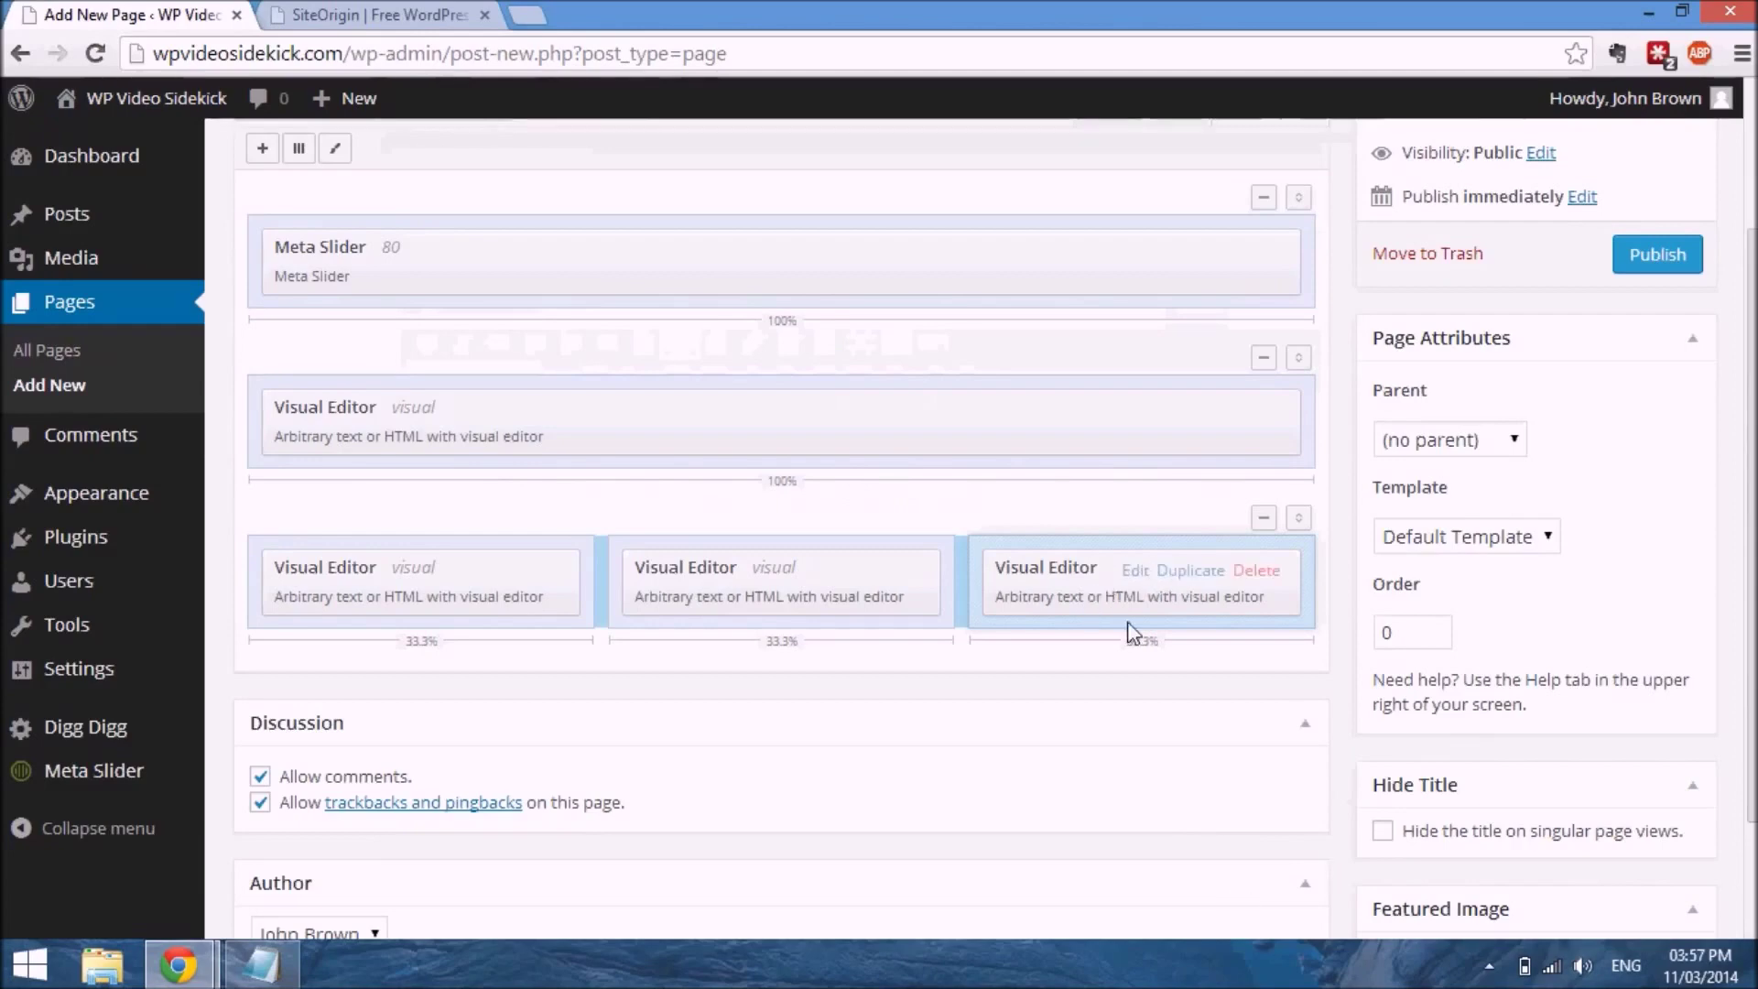
pyautogui.click(1135, 572)
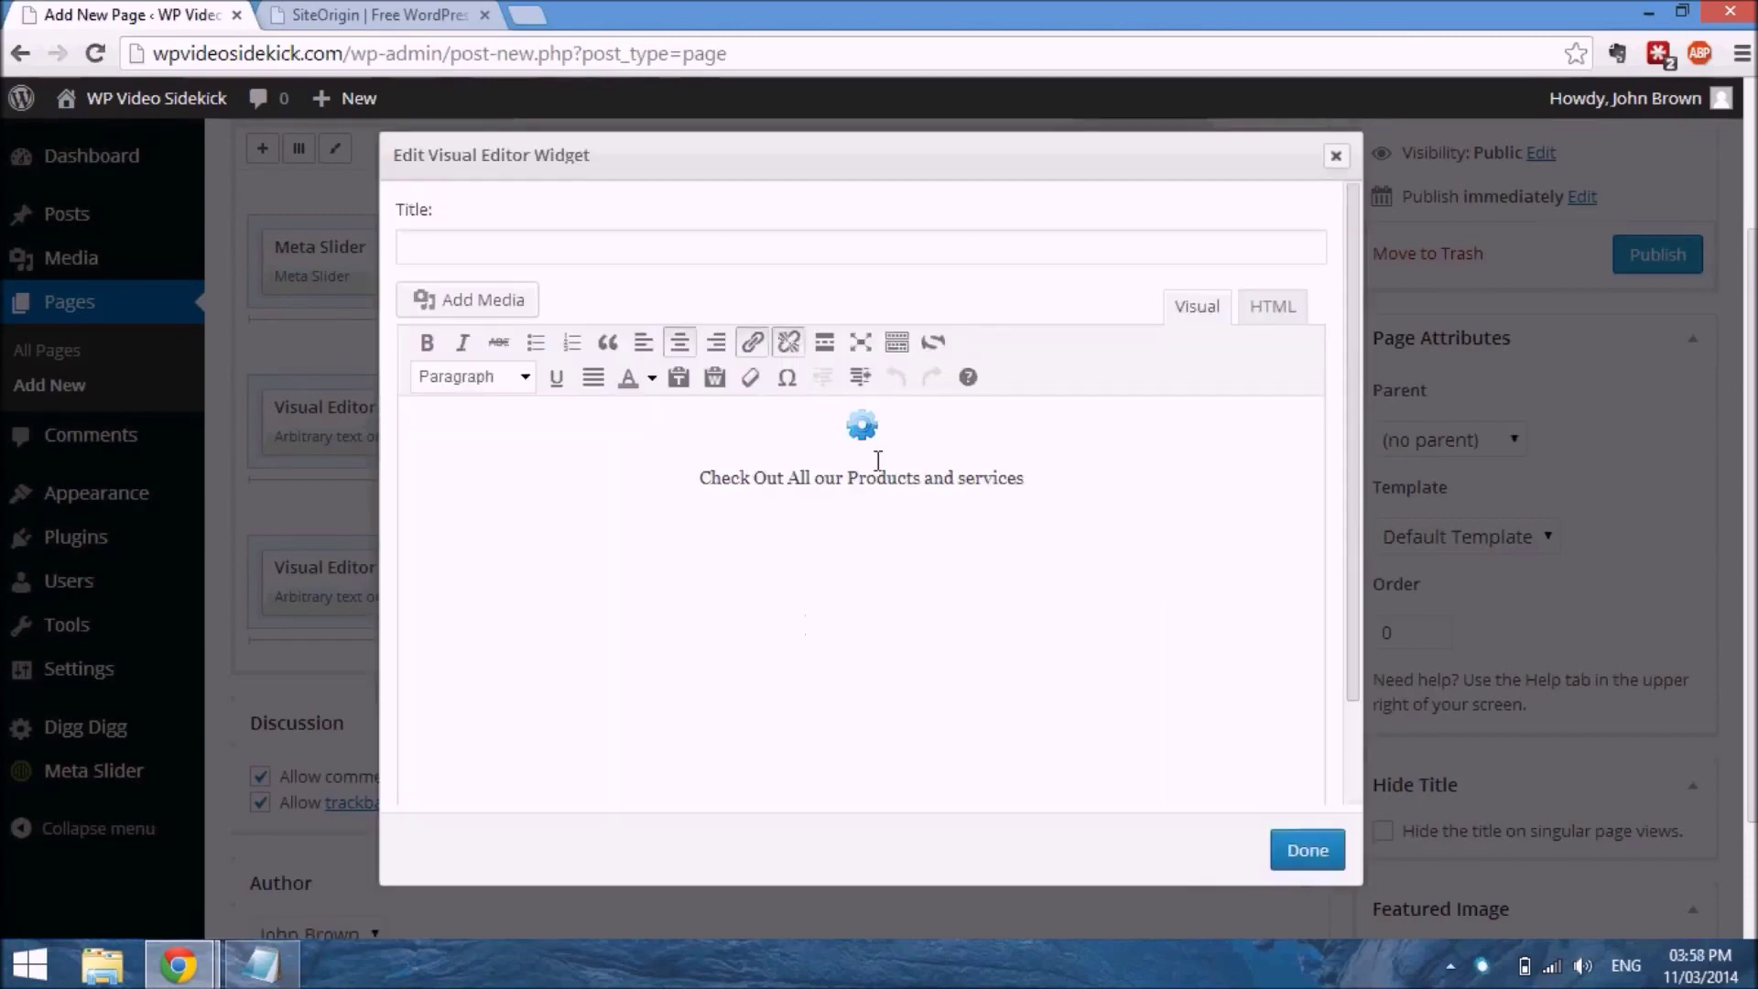
# Examine the basic and advanced image settings of the gear icon in the third-column widget, closing them without changes
pyautogui.click(866, 432)
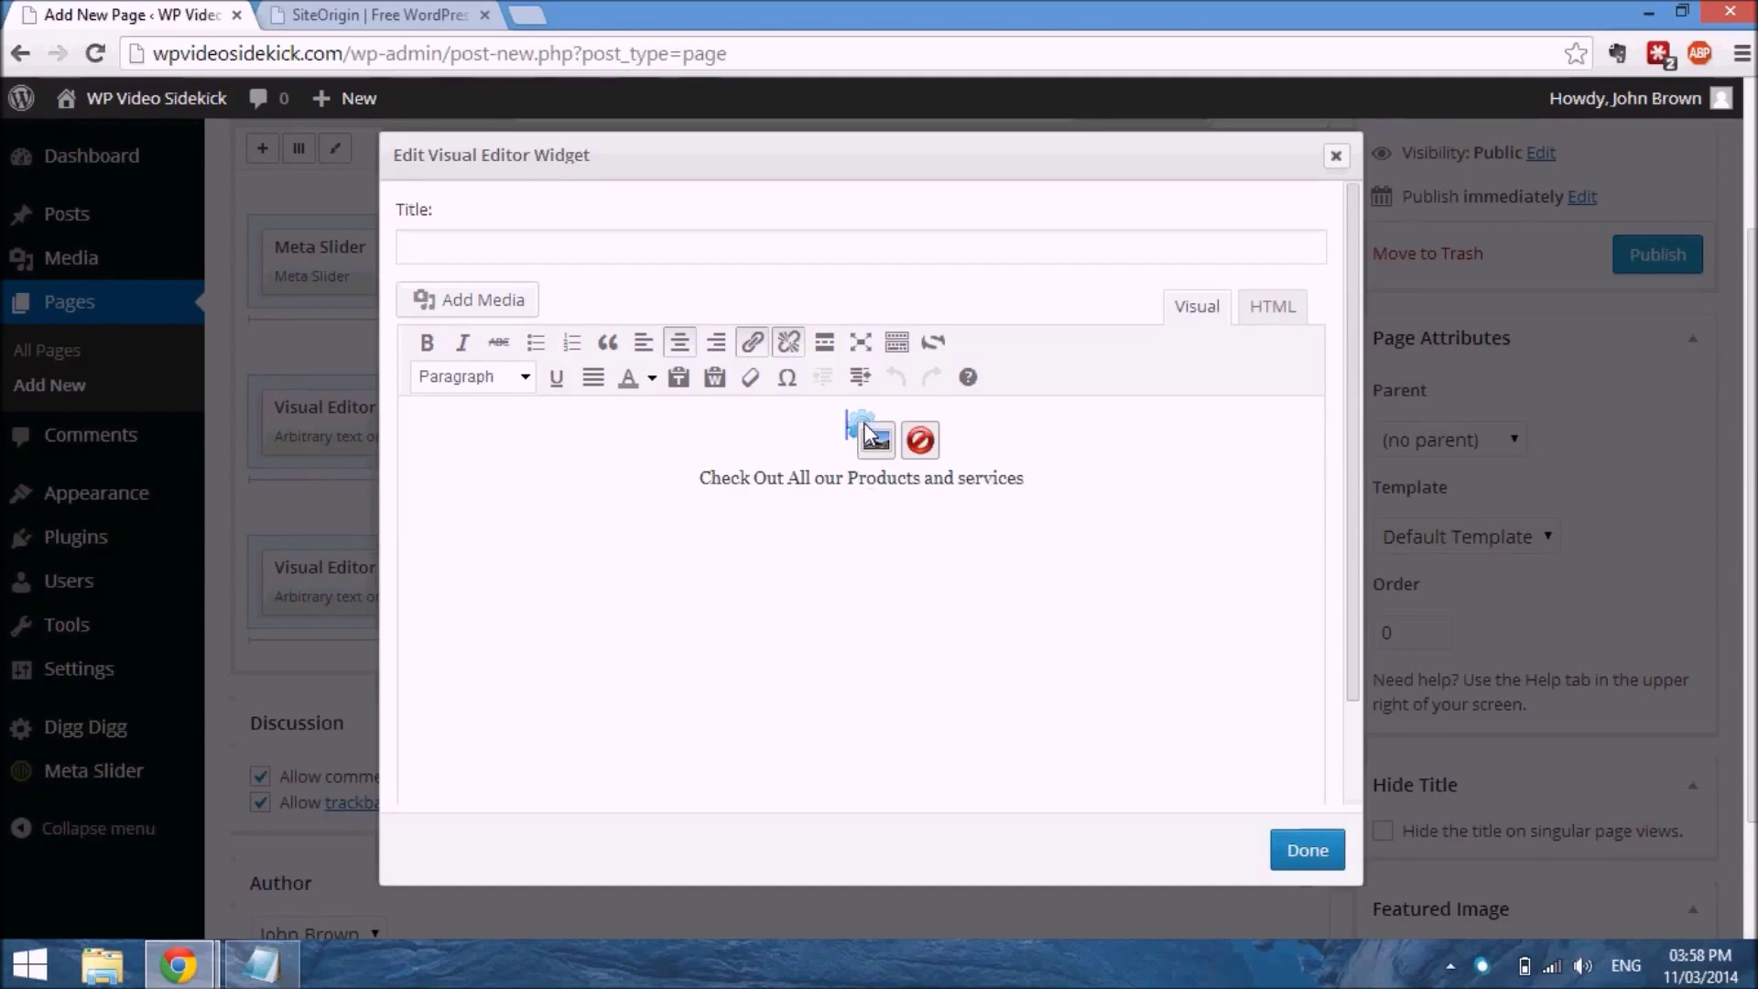
pyautogui.click(875, 445)
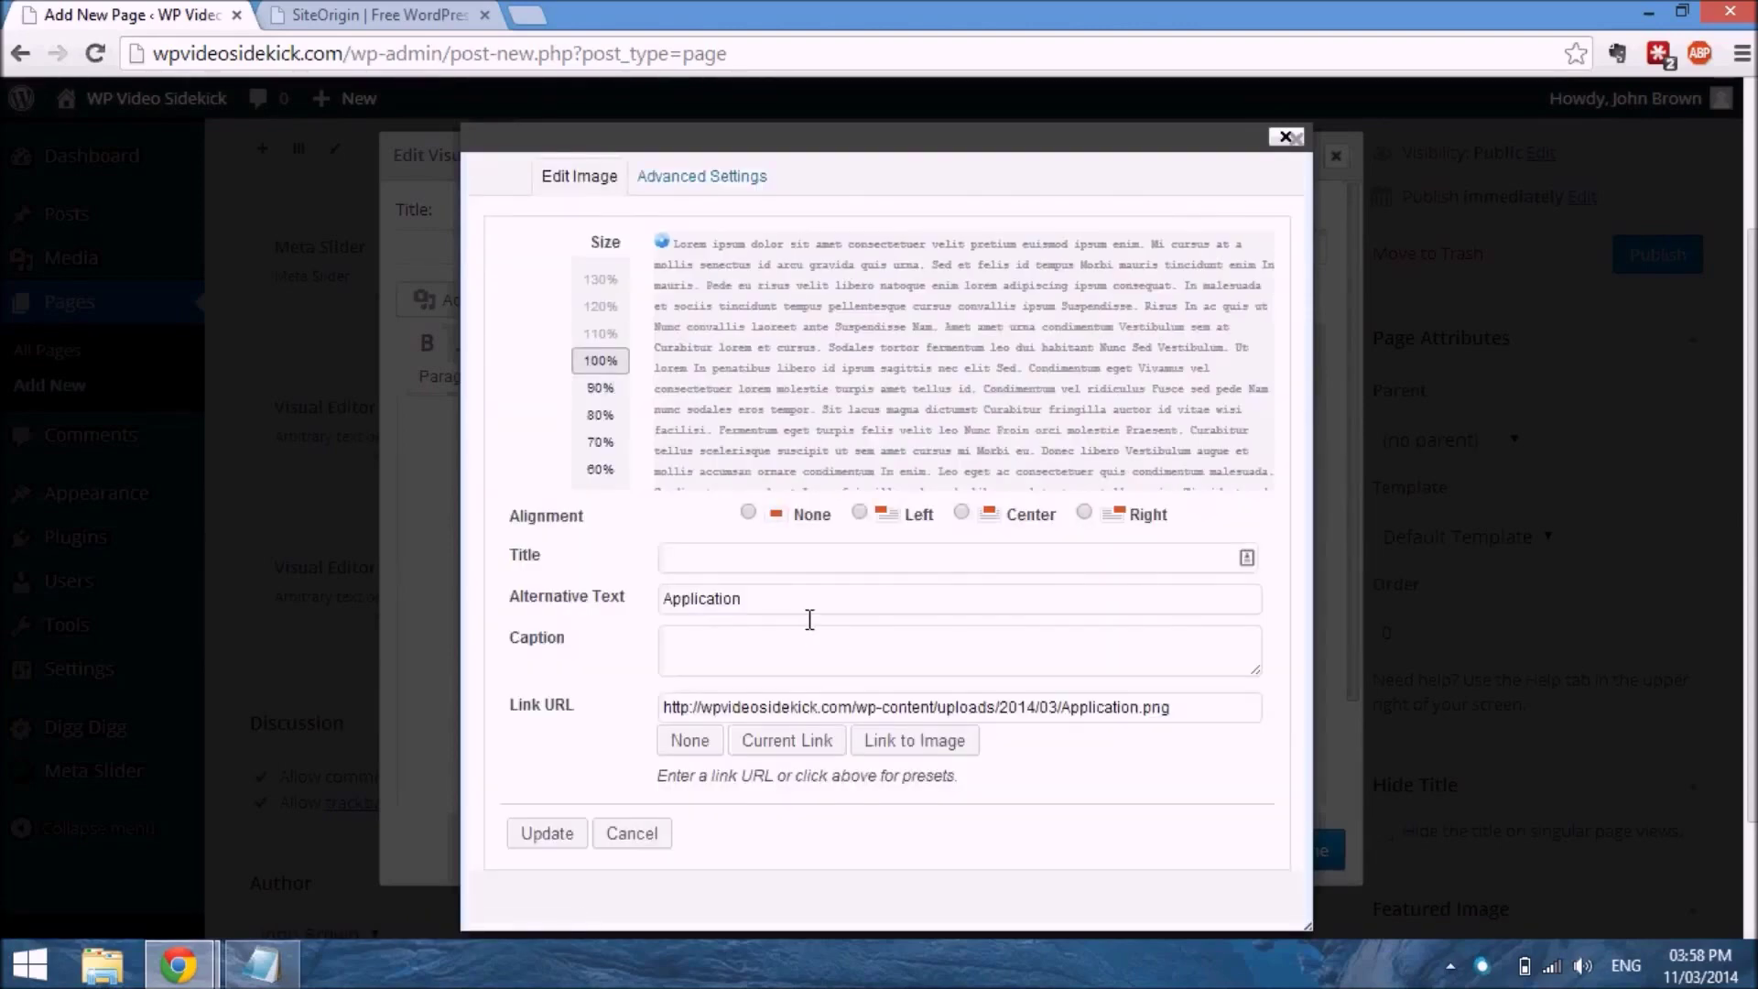
pyautogui.scroll(-2, 810, 620)
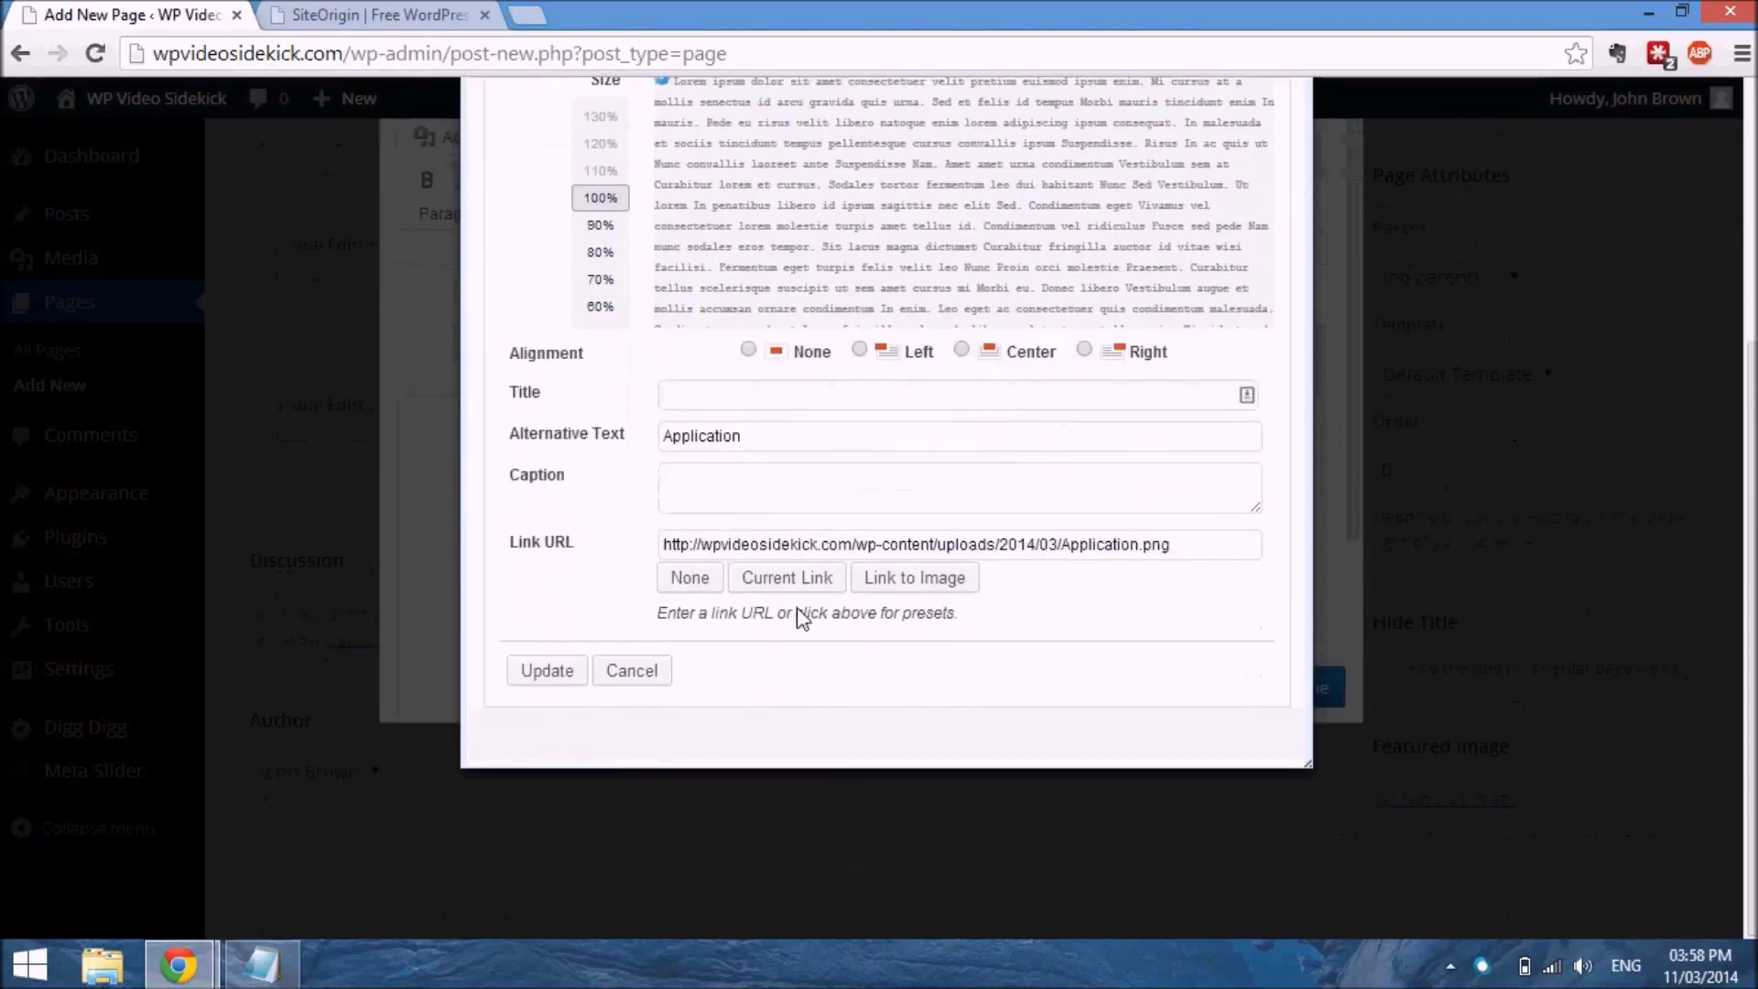
pyautogui.scroll(5, 803, 618)
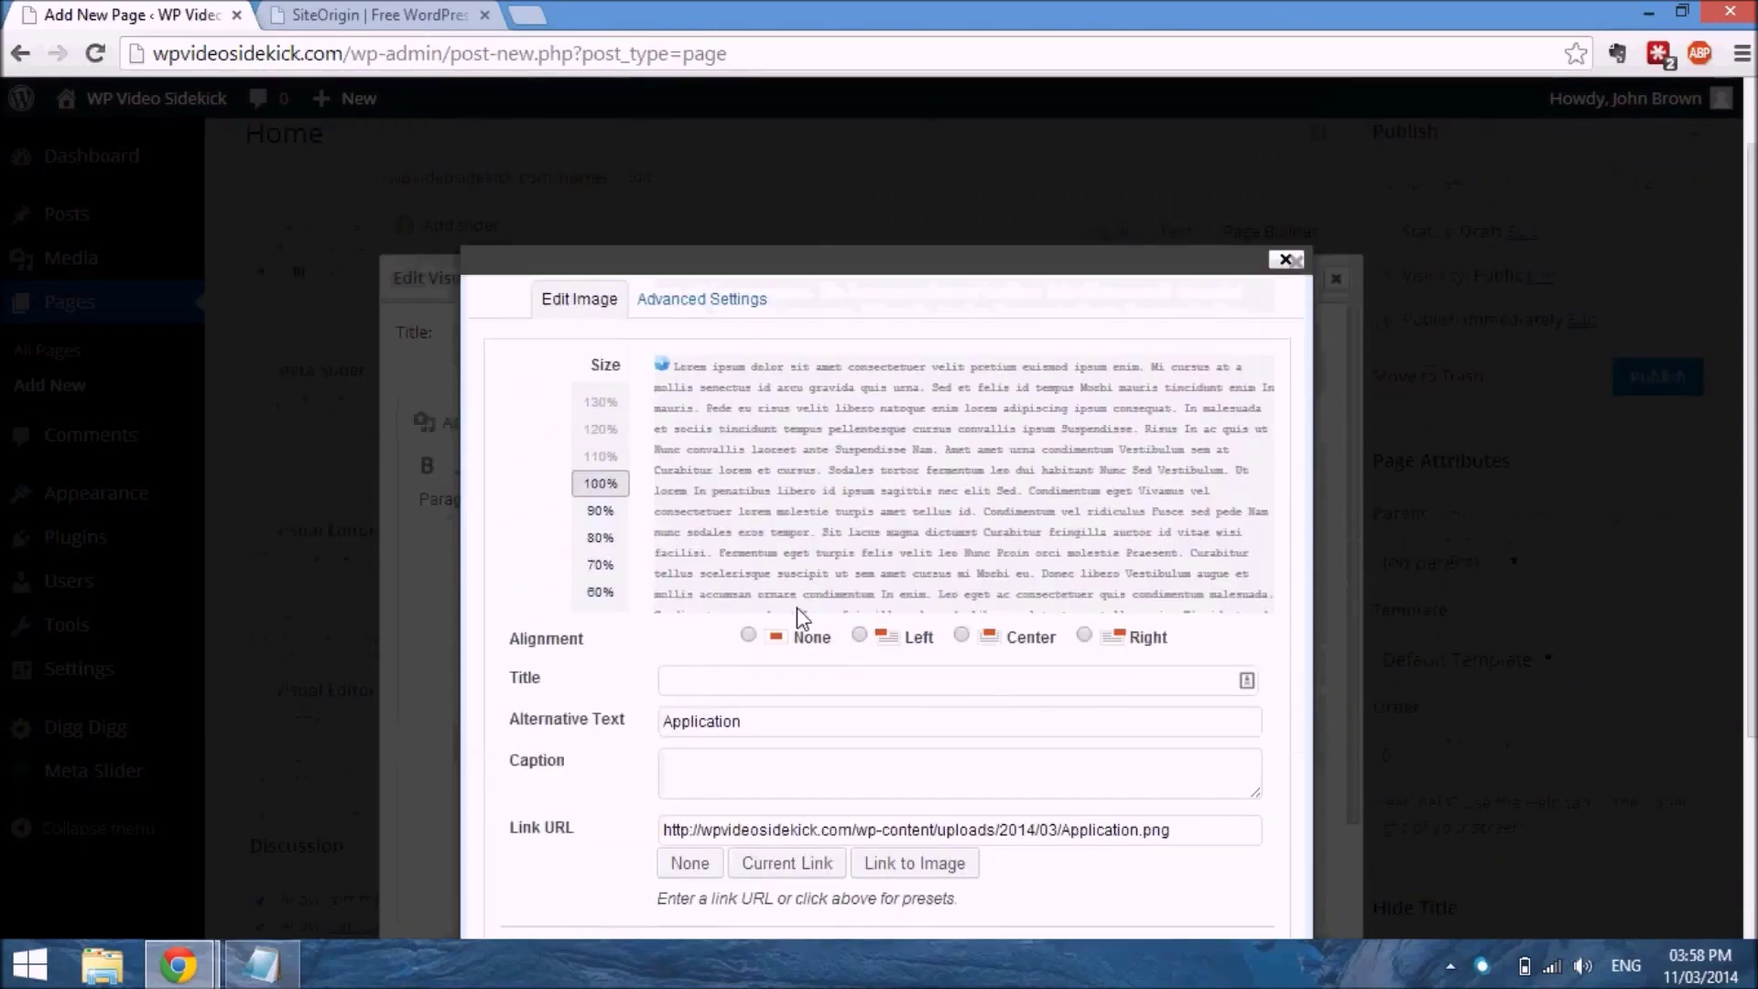
pyautogui.click(708, 393)
pyautogui.scroll(-3, 931, 701)
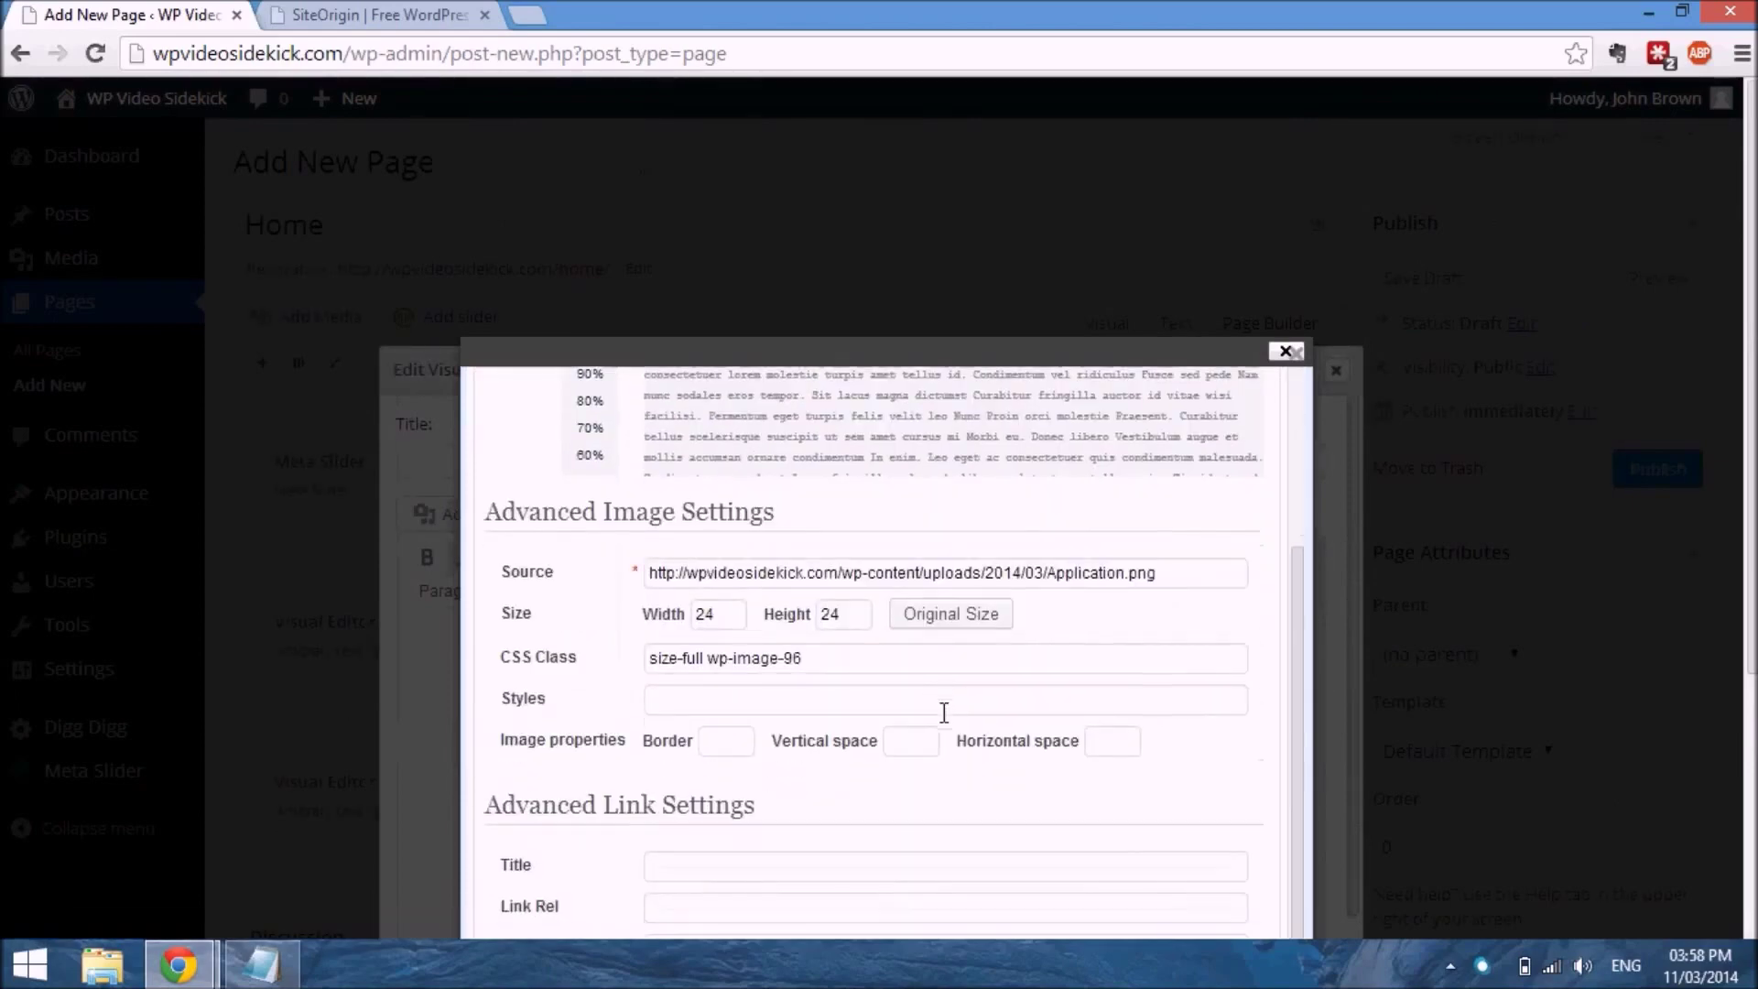
pyautogui.scroll(-5, 944, 712)
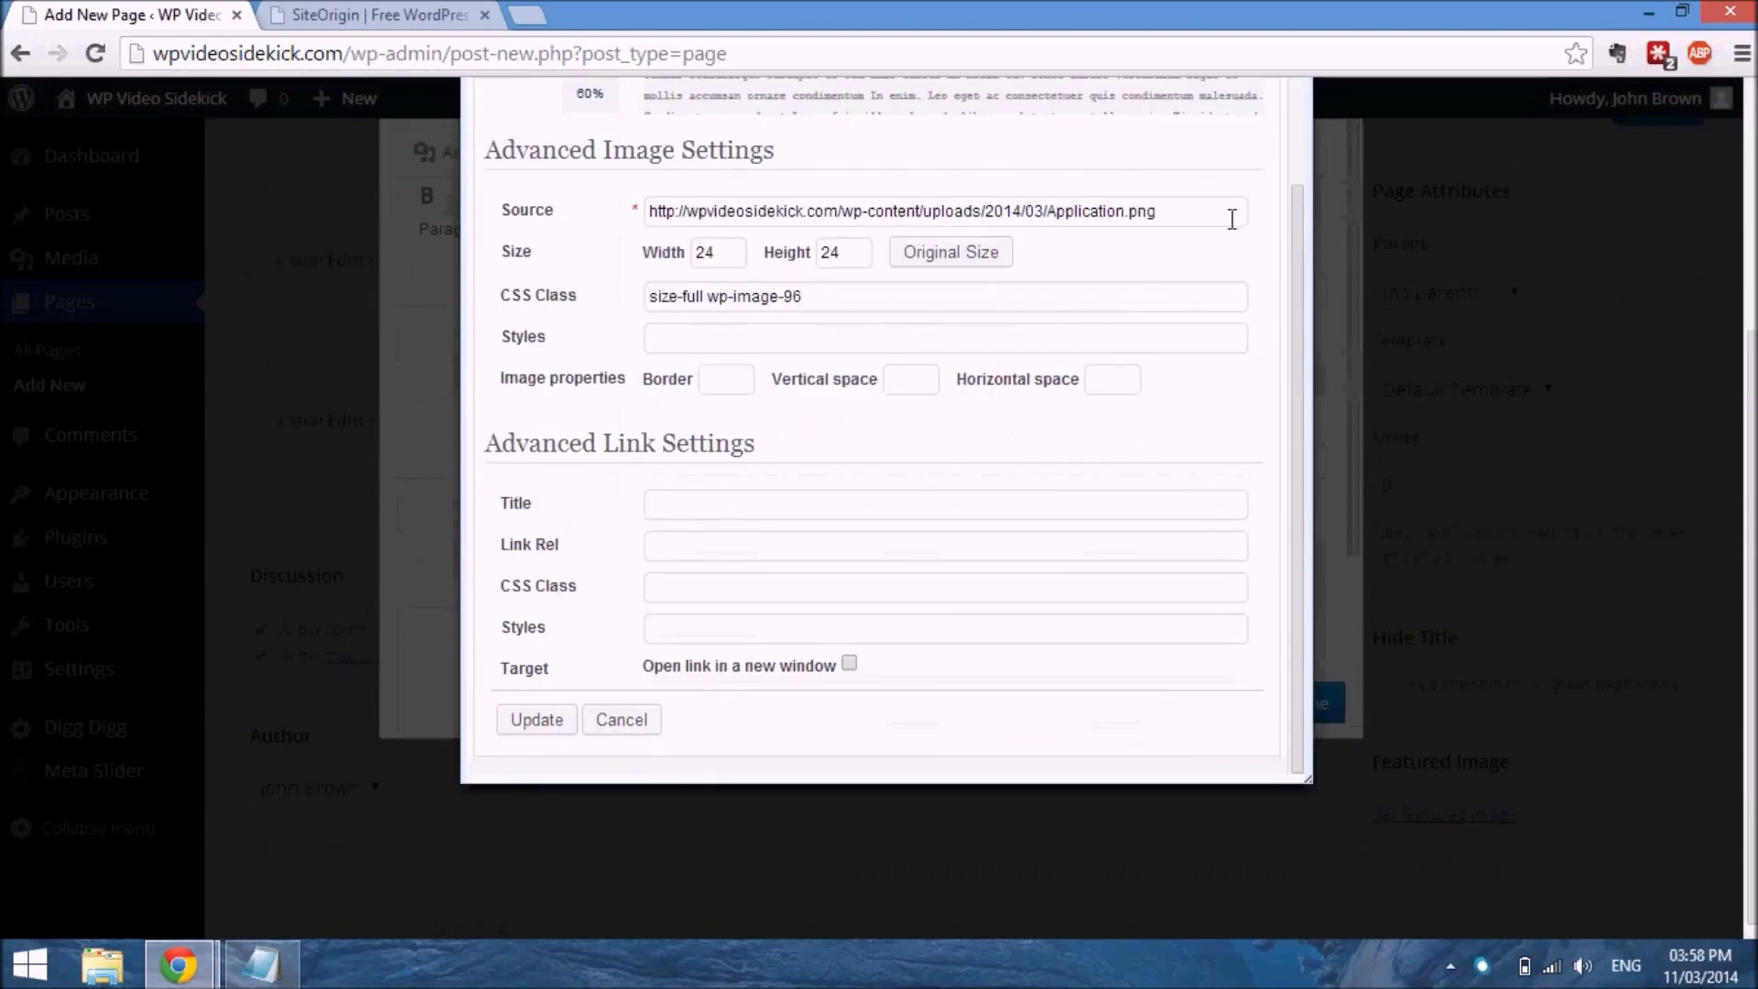
pyautogui.scroll(8, 1223, 220)
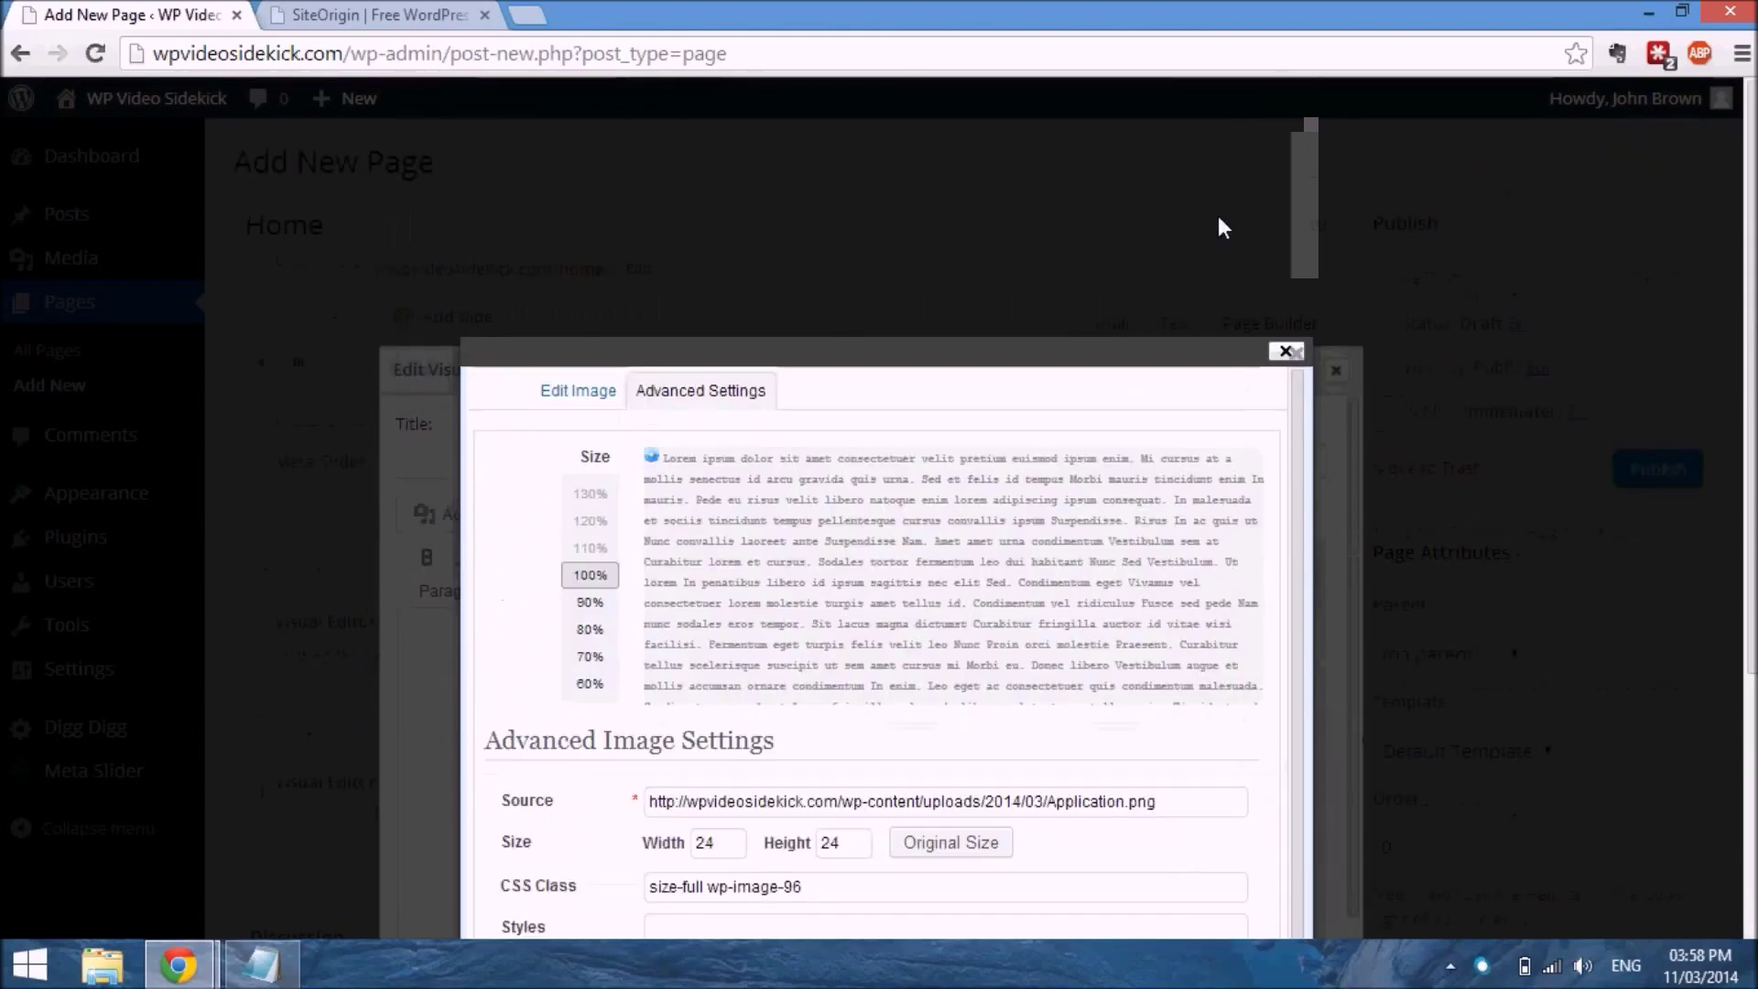
pyautogui.click(1287, 352)
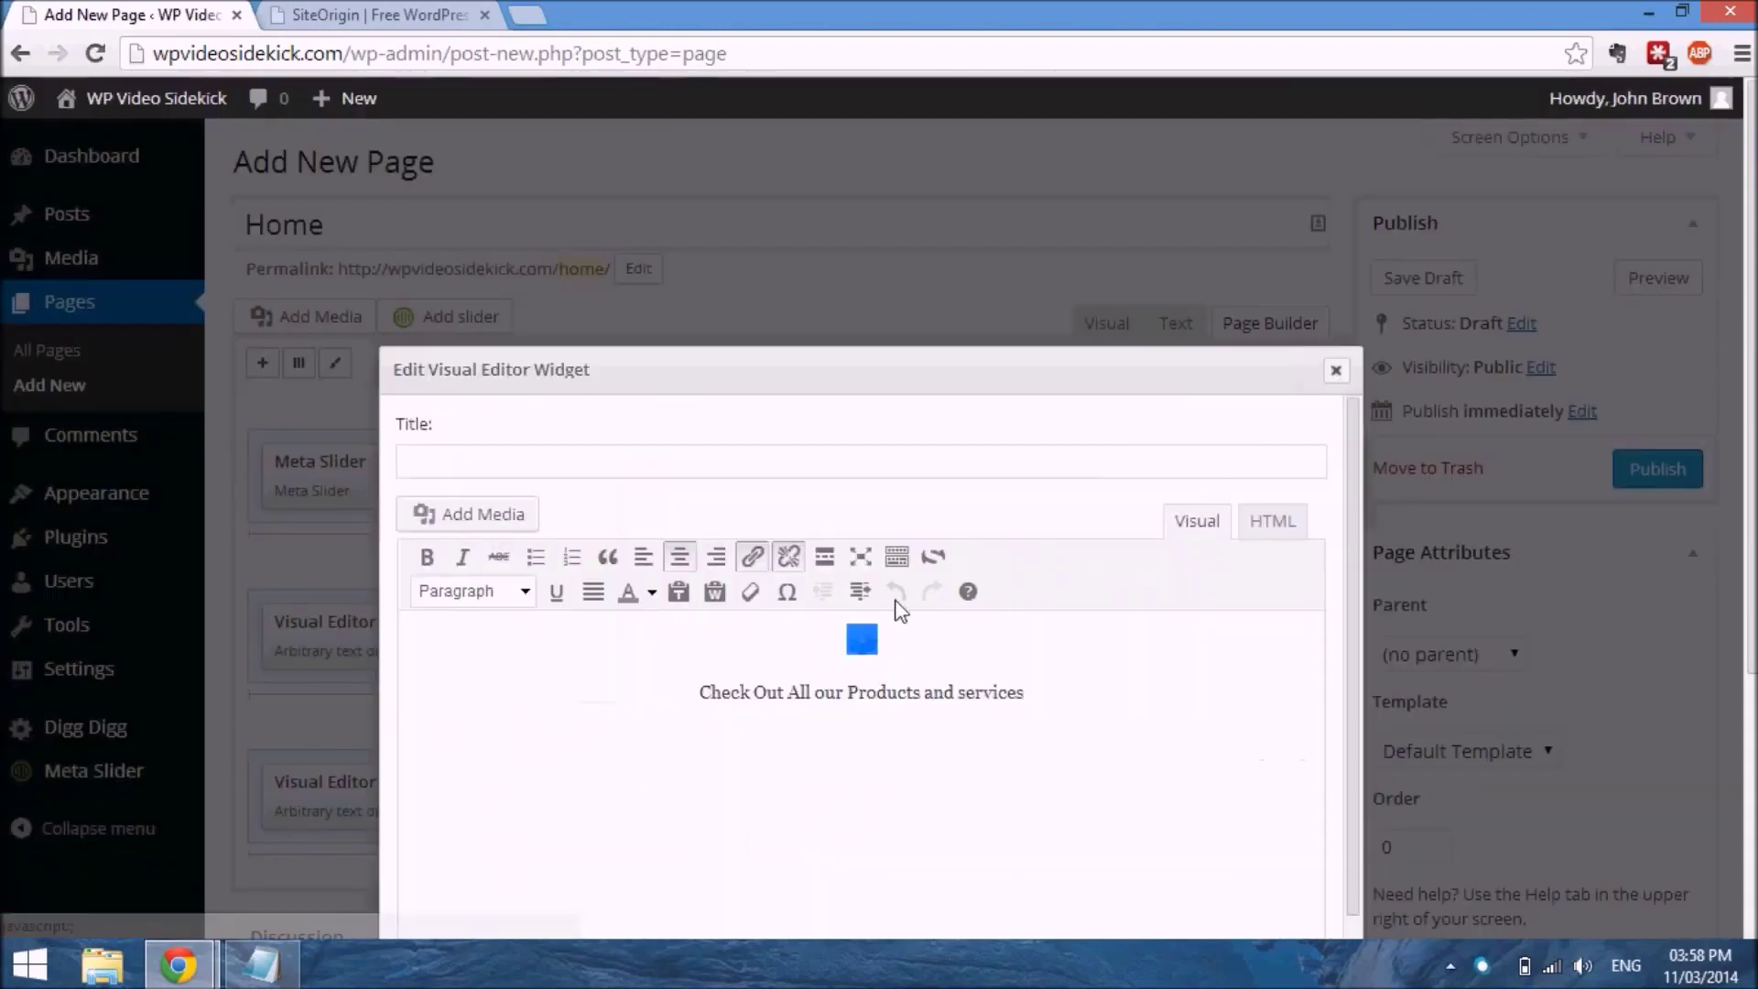
# Replace the selected gear icon in the third-column widget with Mail.png from the media library
pyautogui.click(477, 517)
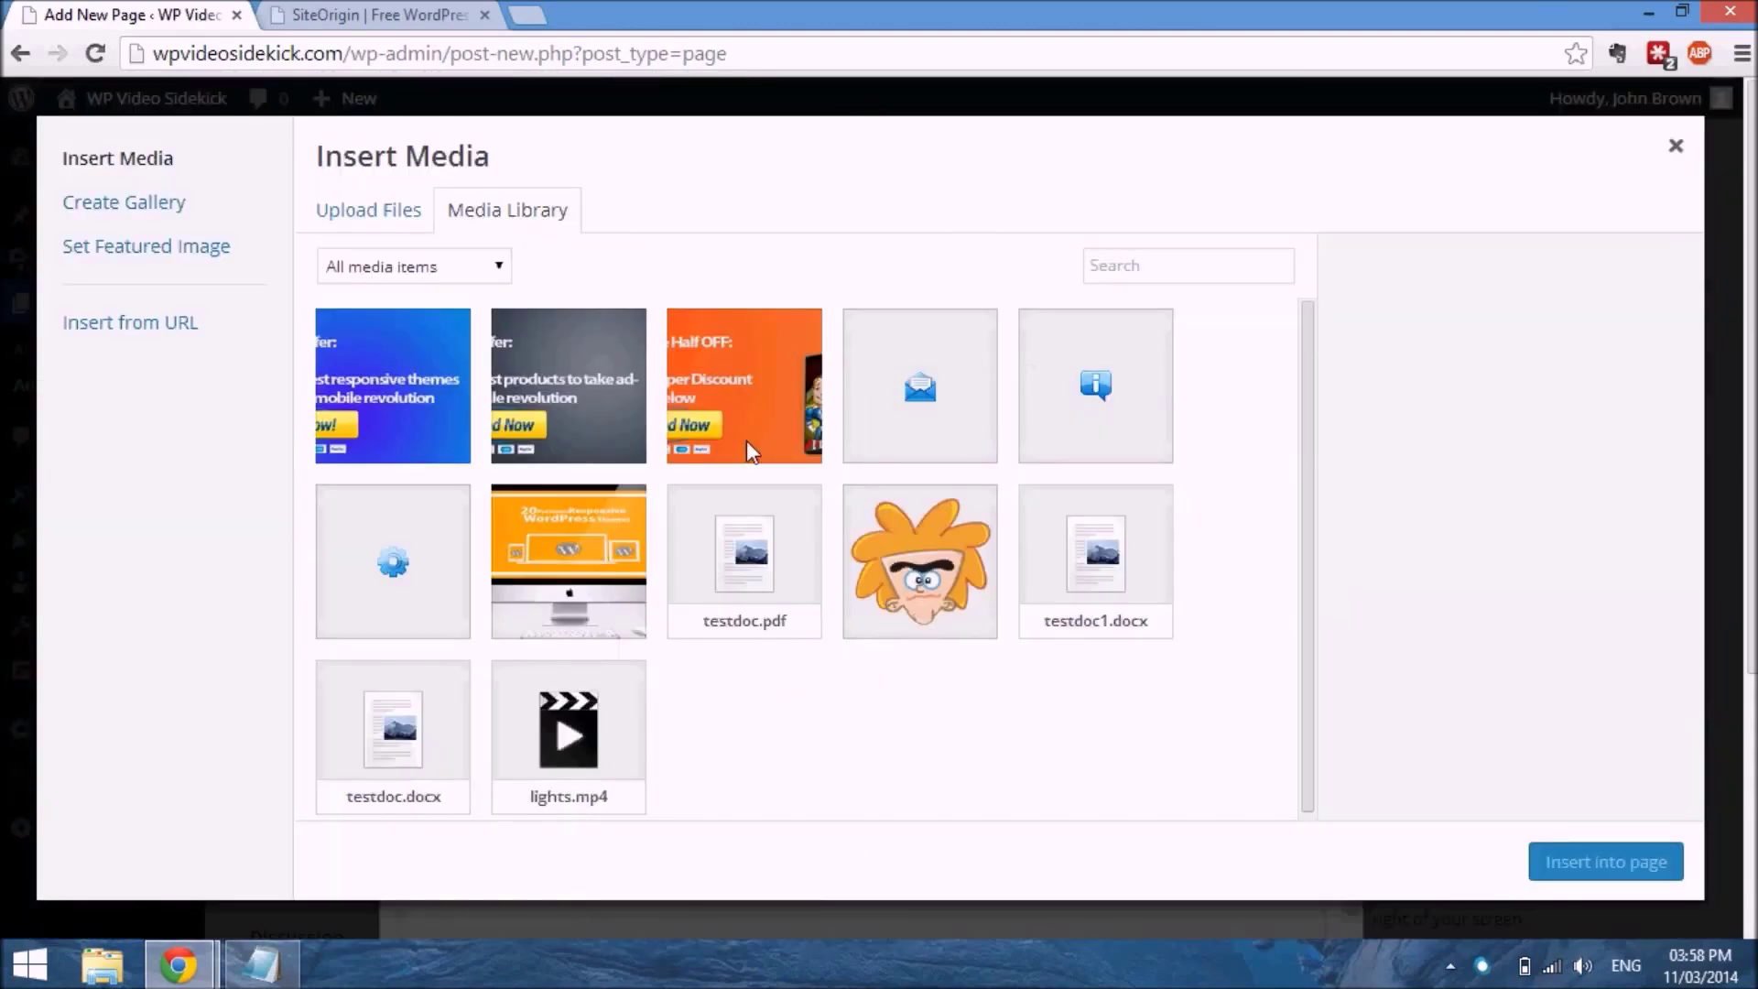
pyautogui.click(943, 408)
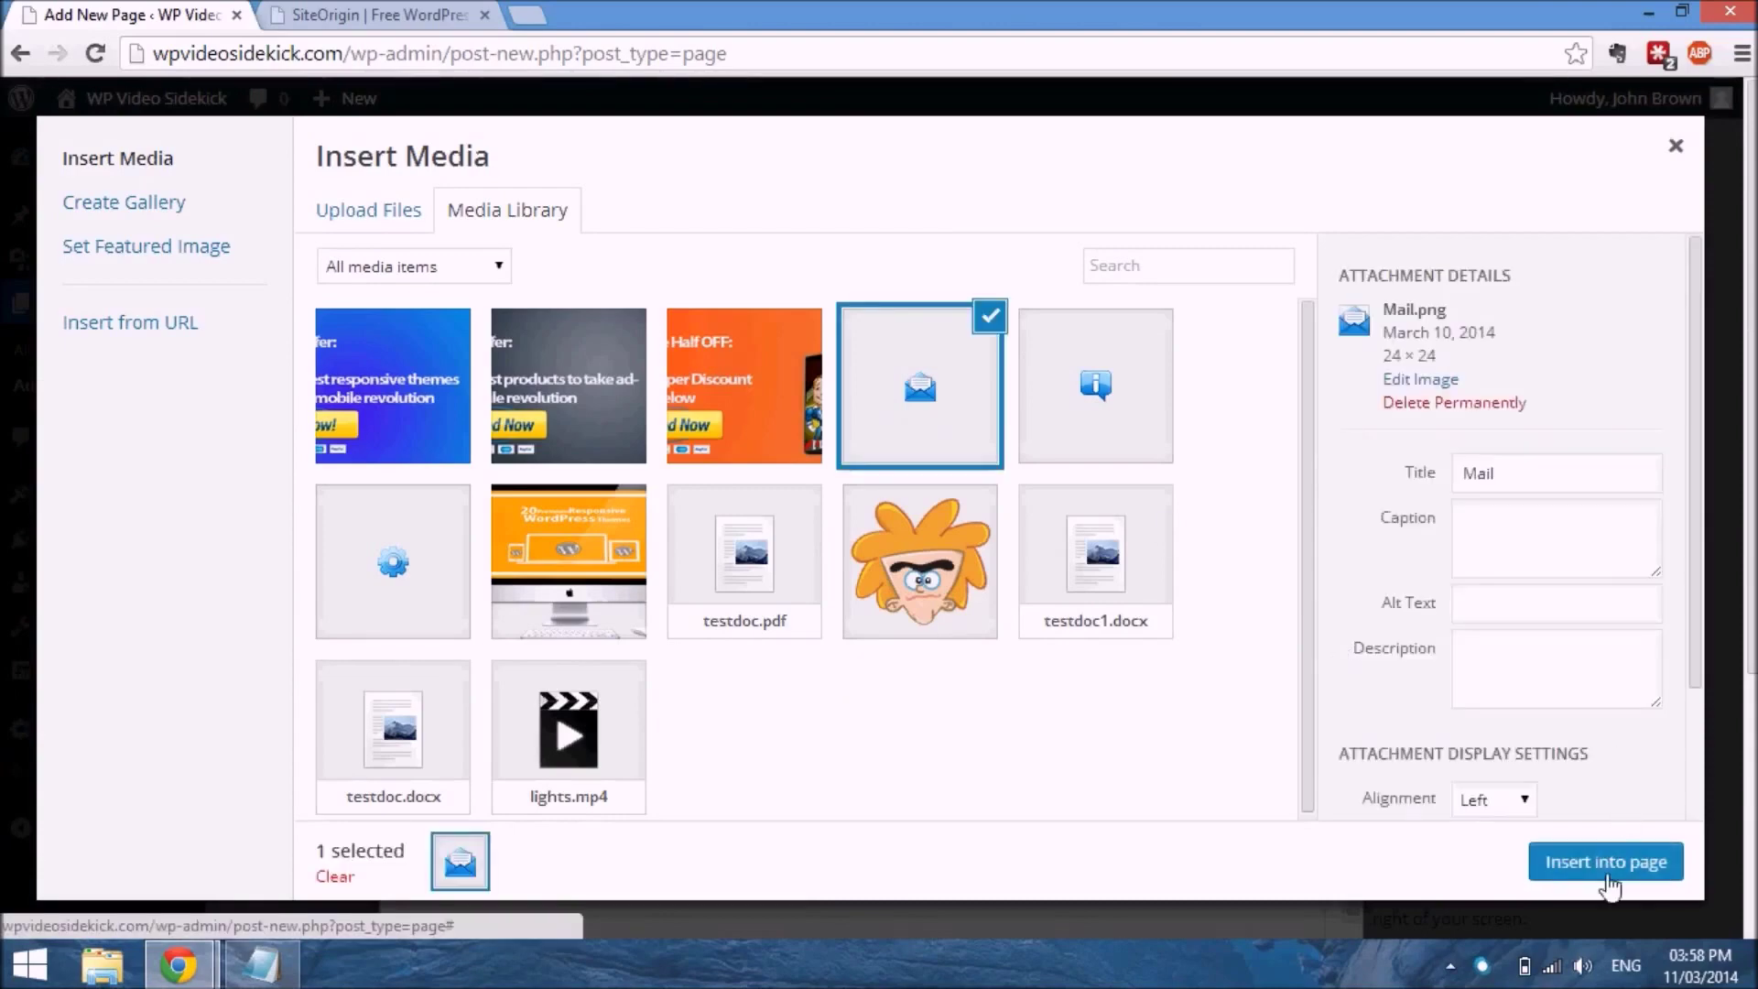
pyautogui.click(1609, 865)
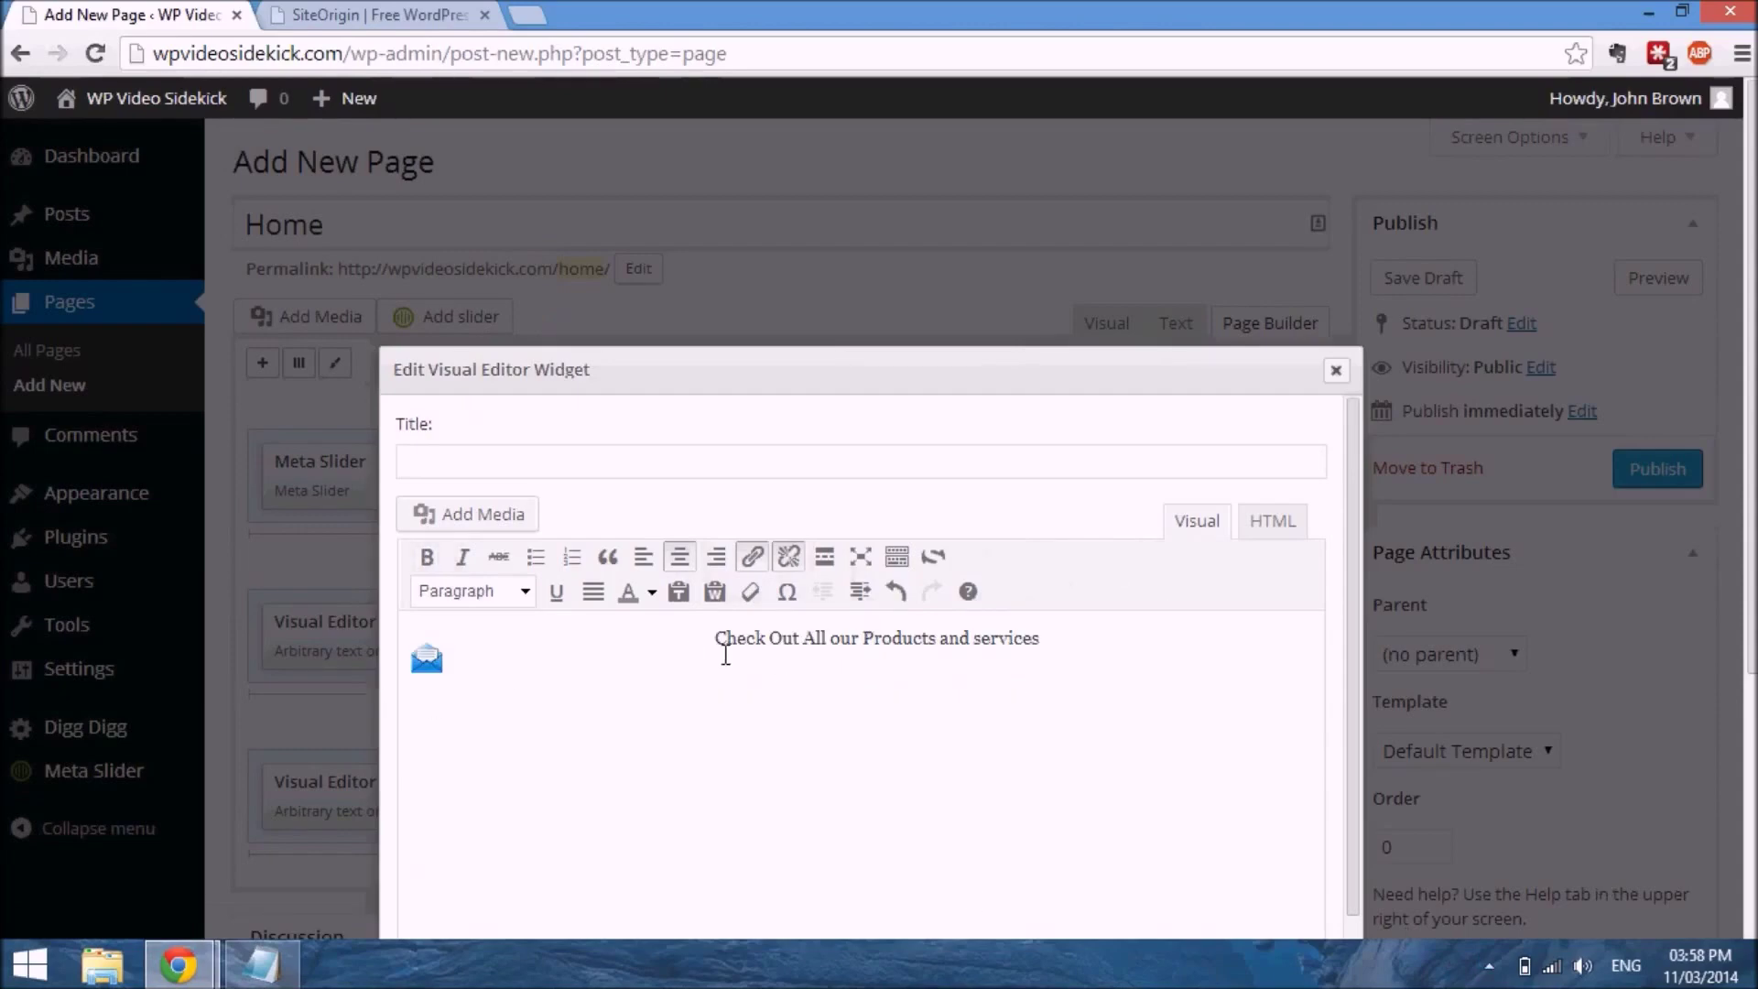
# Copy the text "Check Out All our Products and services" and delete it from the third-column widget
pyautogui.moveTo(872, 690); pyautogui.dragTo(1029, 661)
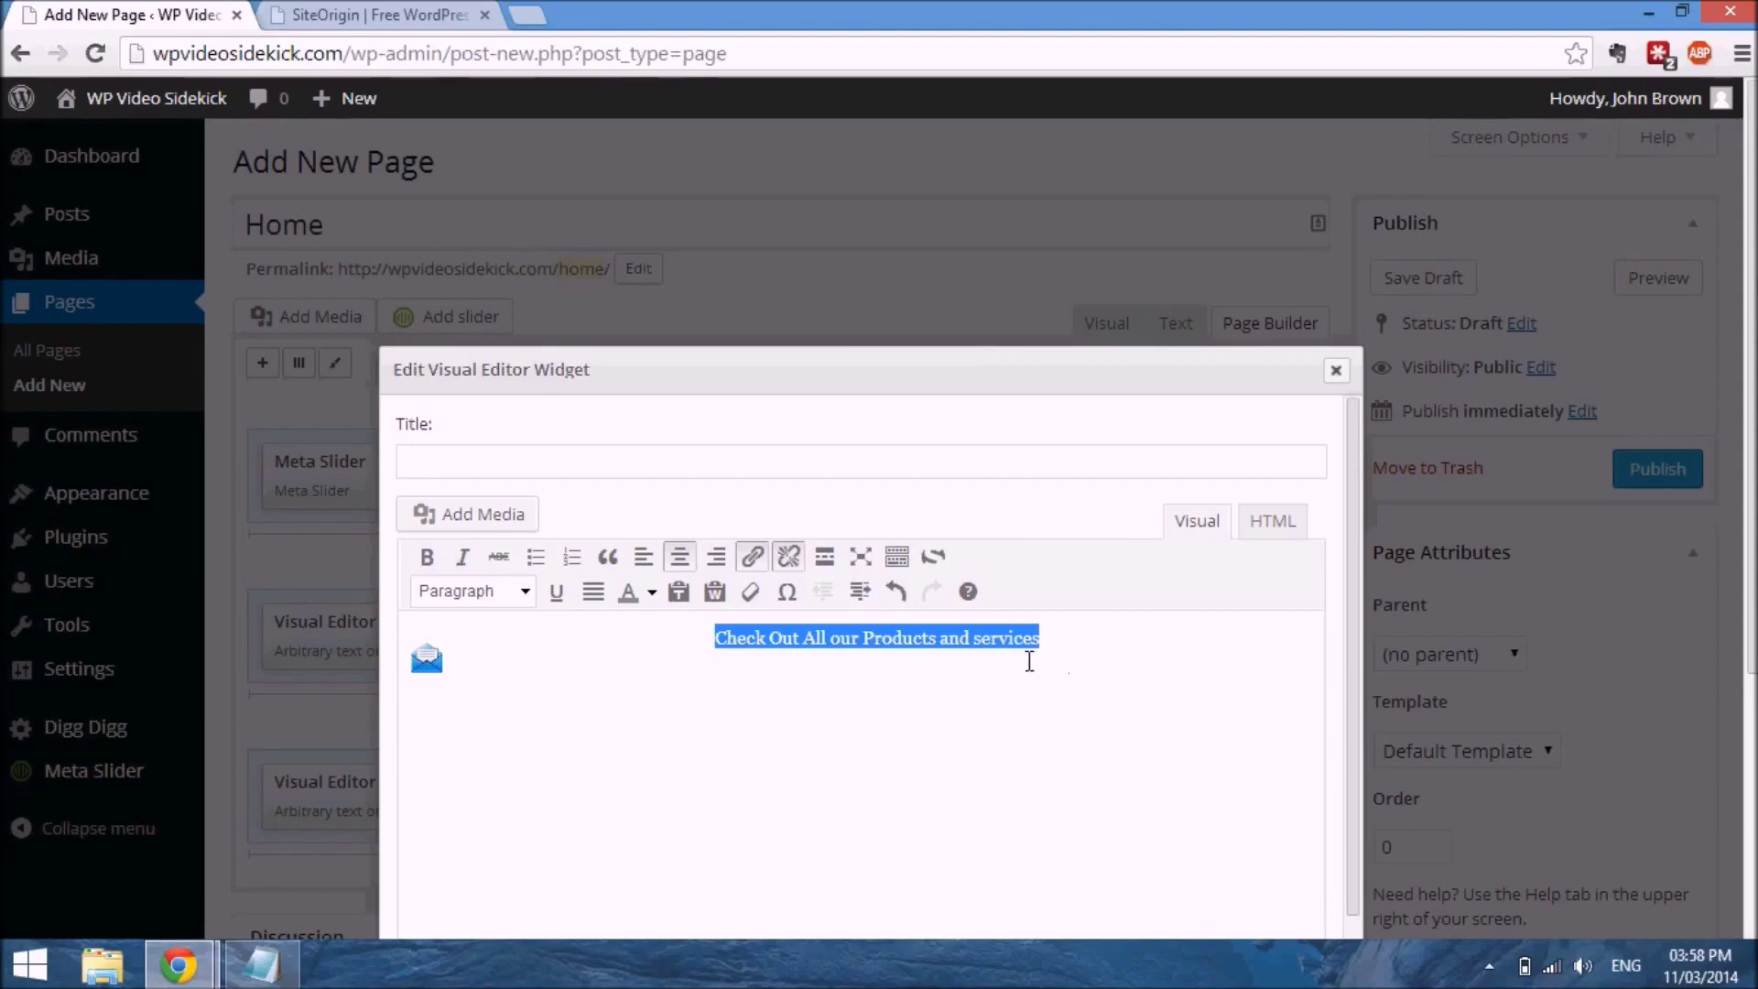
pyautogui.rightClick(1017, 646)
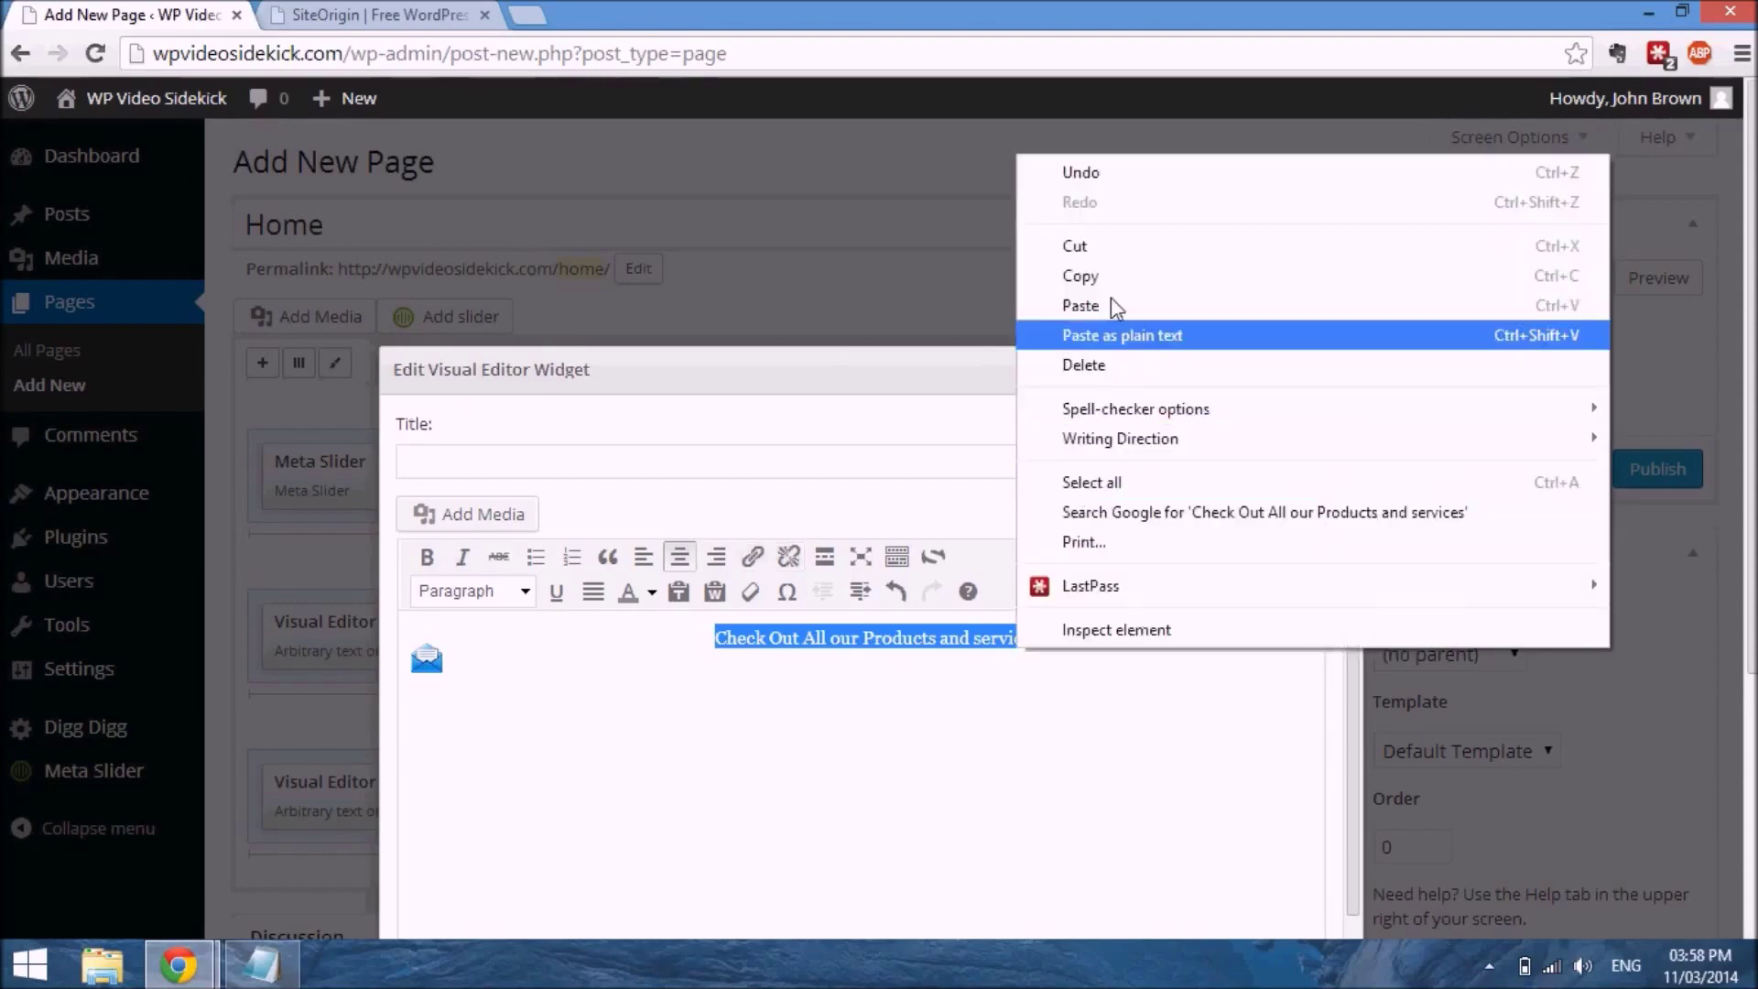
pyautogui.click(1082, 277)
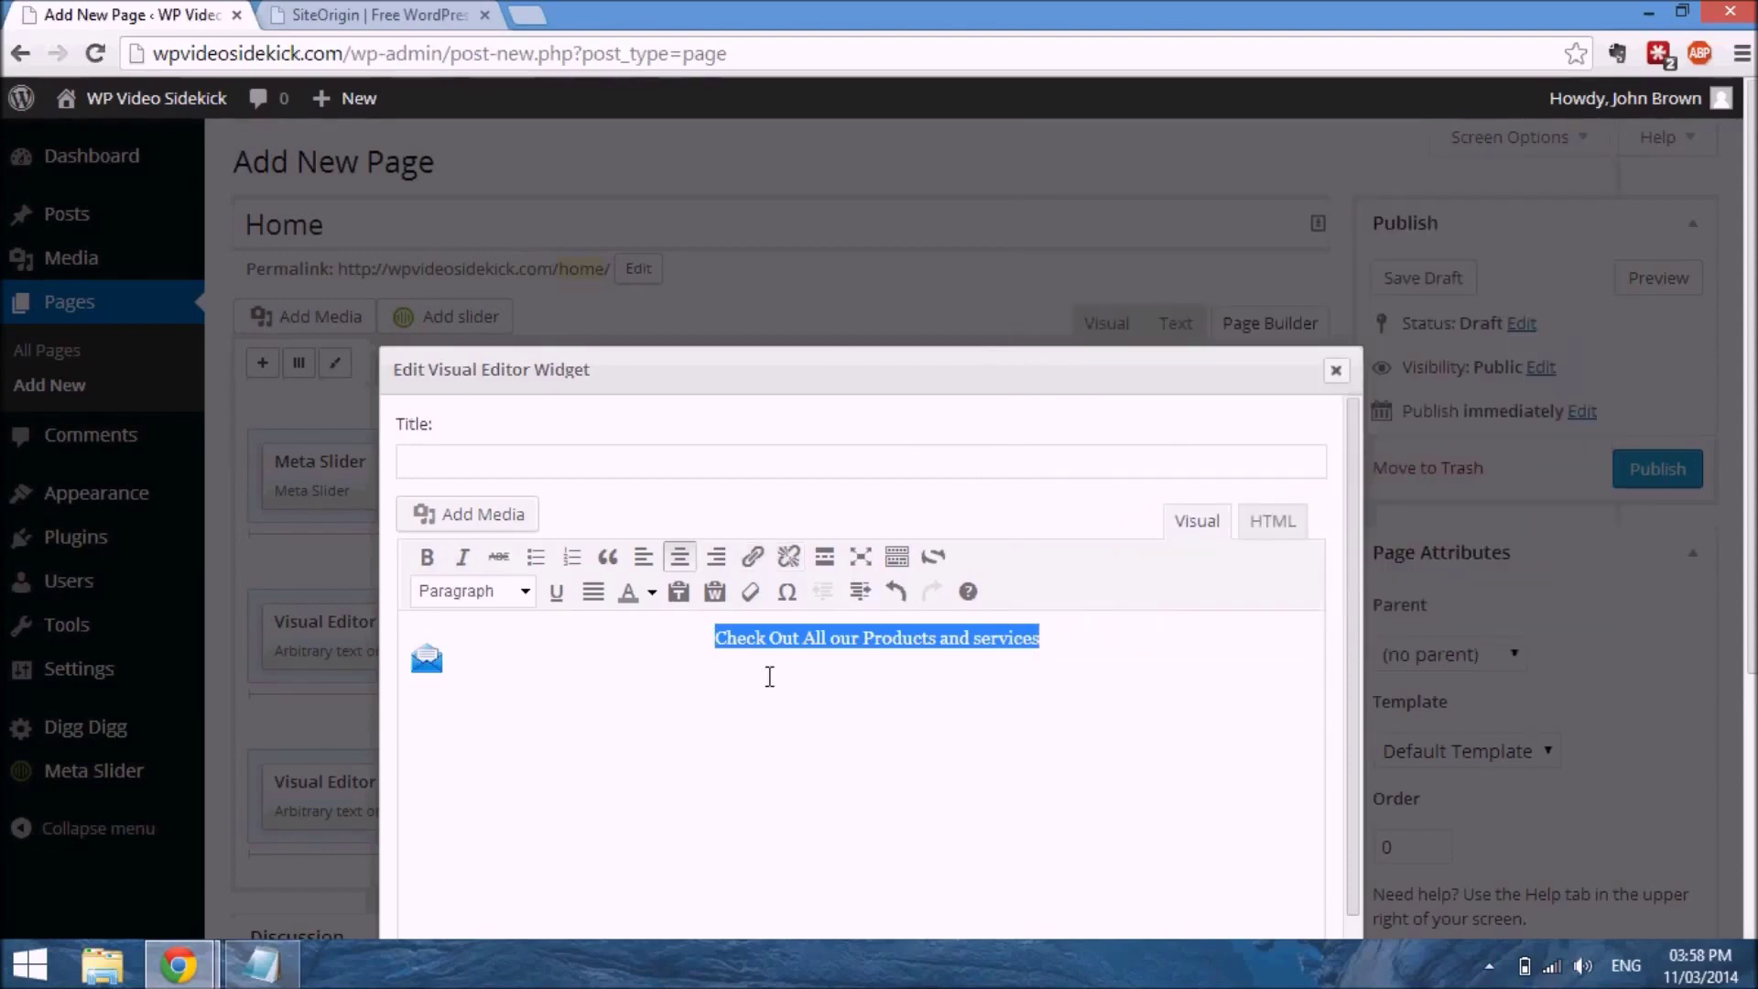
pyautogui.press('Delete')
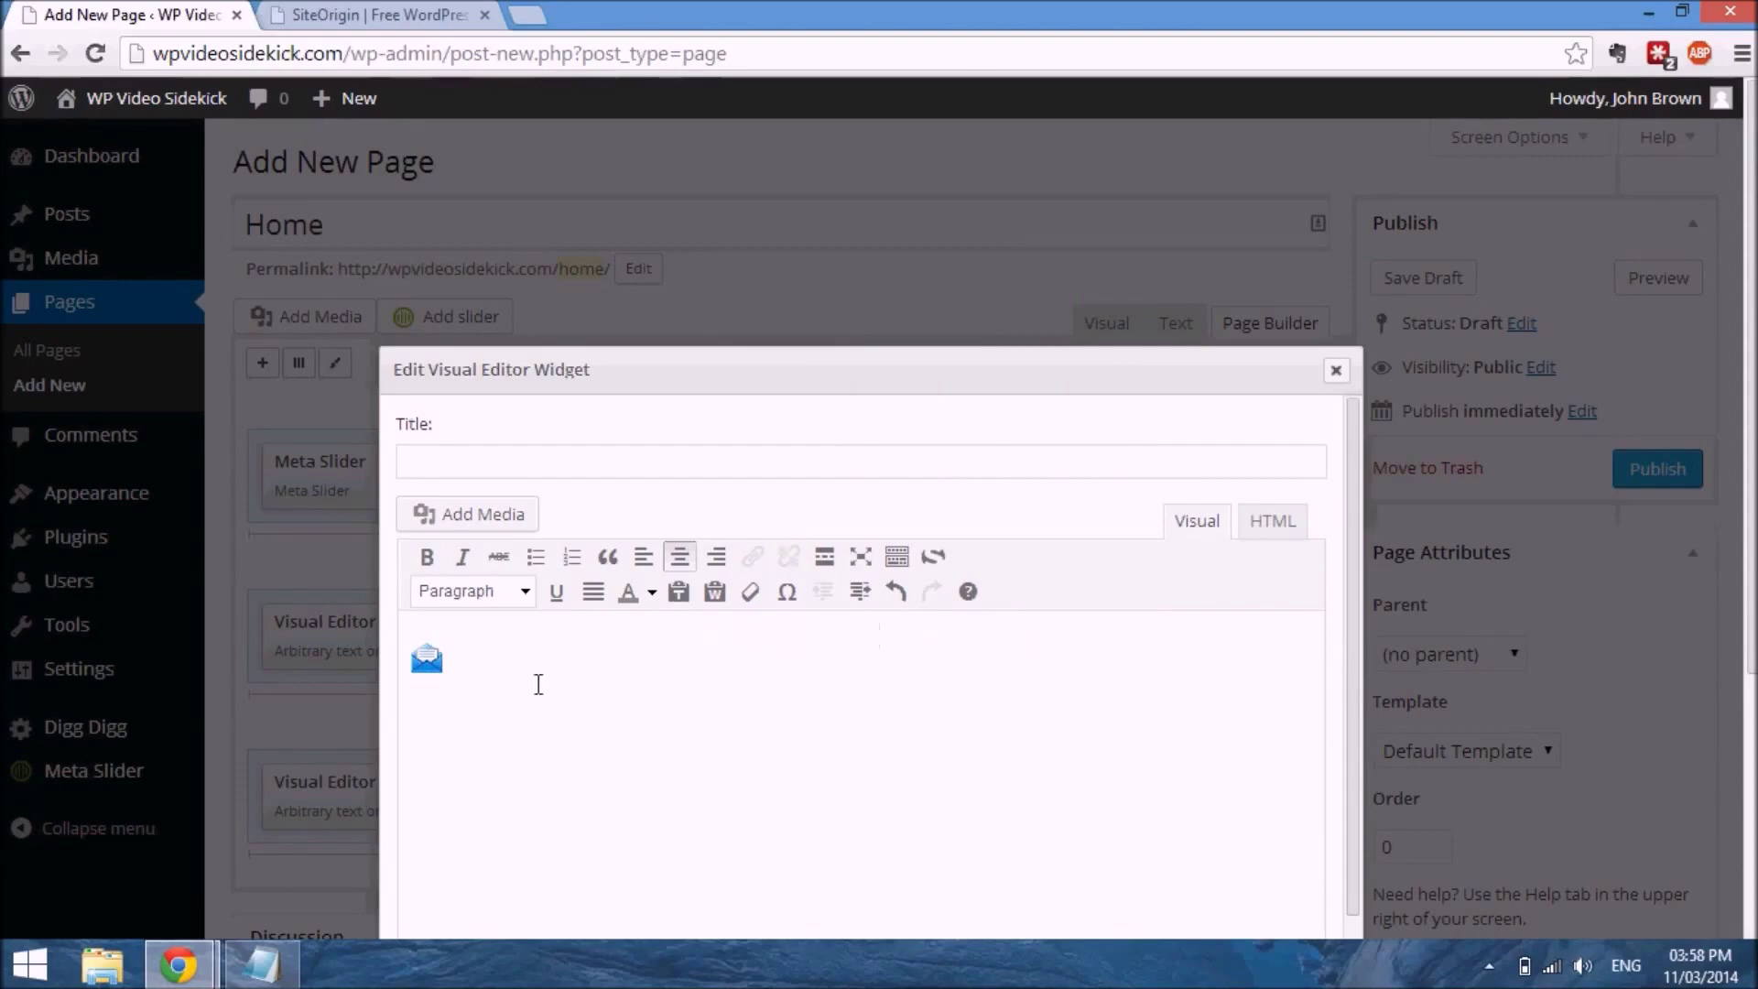
# Centre the mail icon in the third-column widget
pyautogui.click(428, 657)
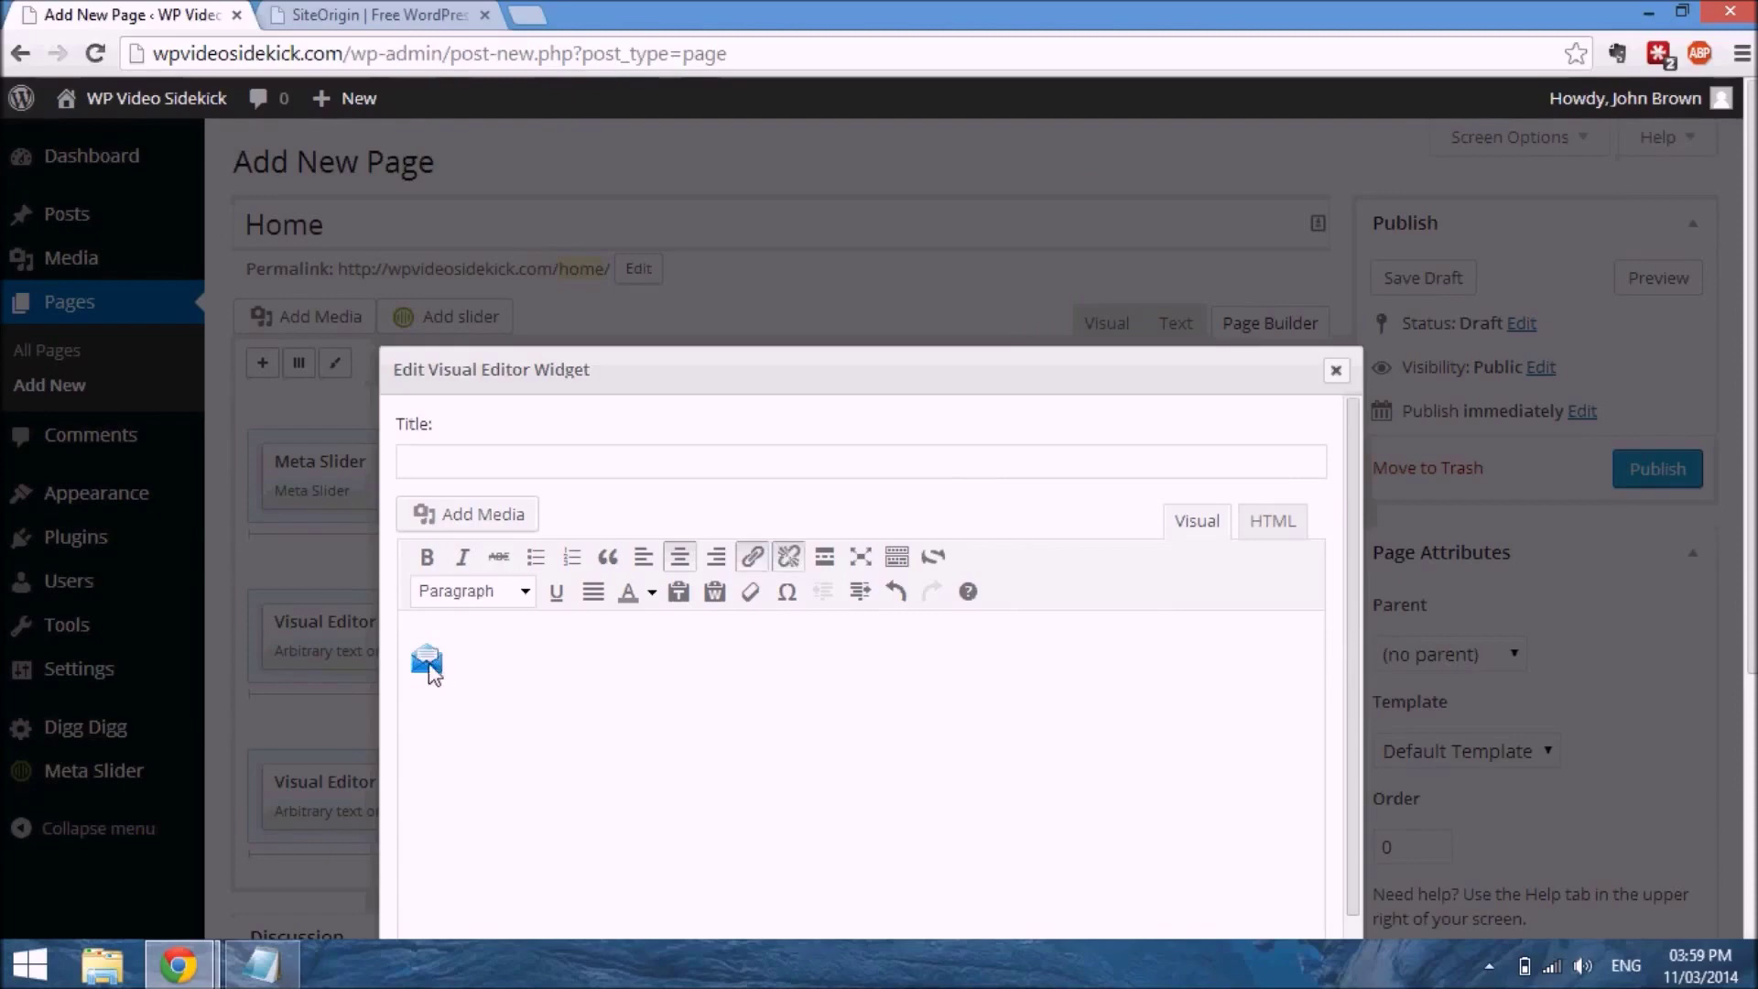
pyautogui.click(432, 667)
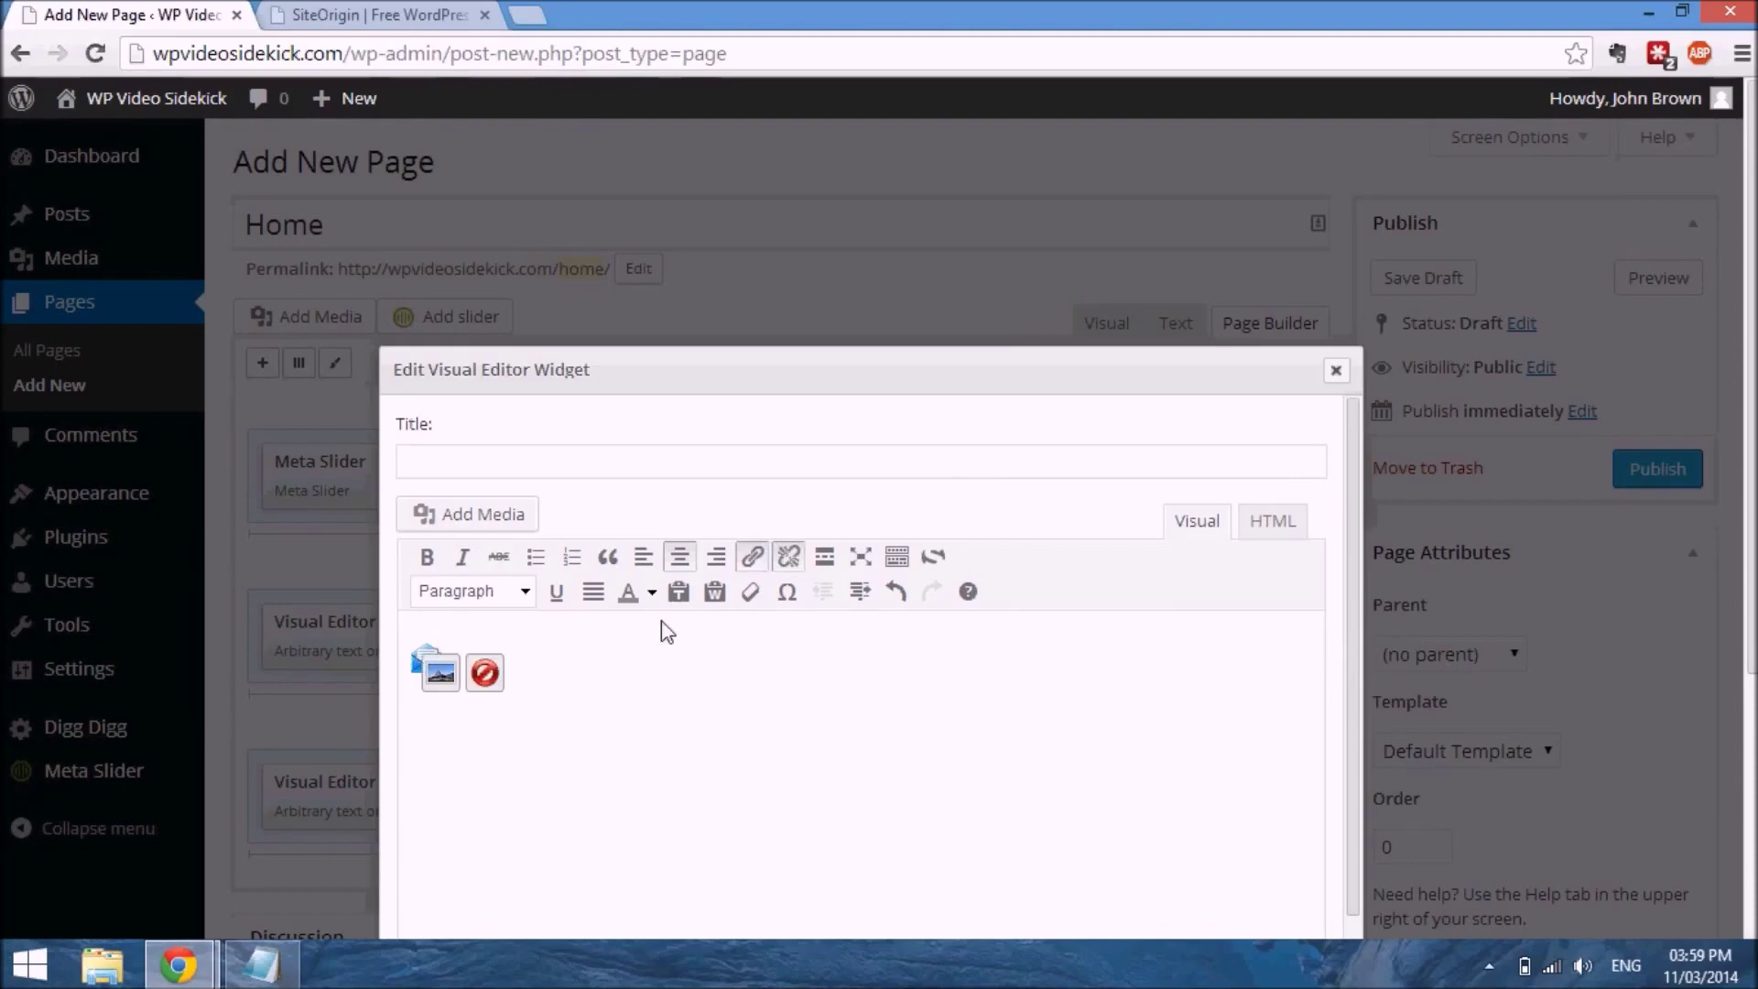
pyautogui.click(679, 558)
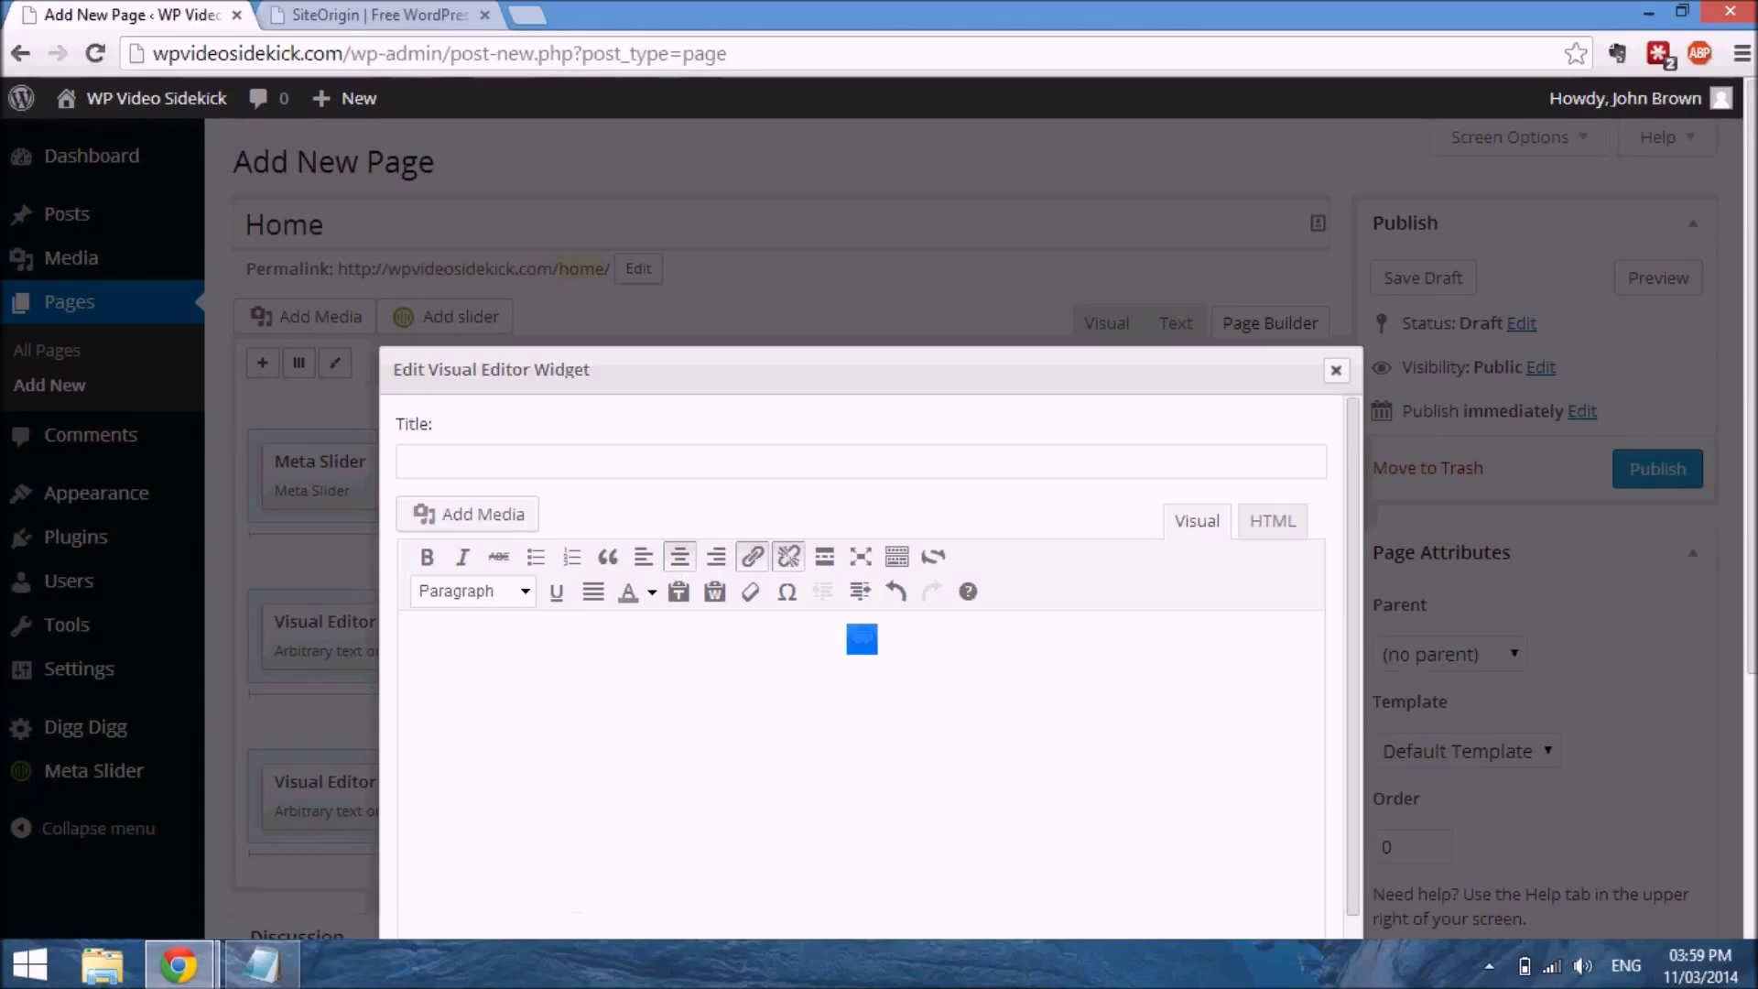
# Copy "Sign up below to receive special offers" from pbdemo in Notepad and paste it on a new line below the mail icon
pyautogui.click(267, 962)
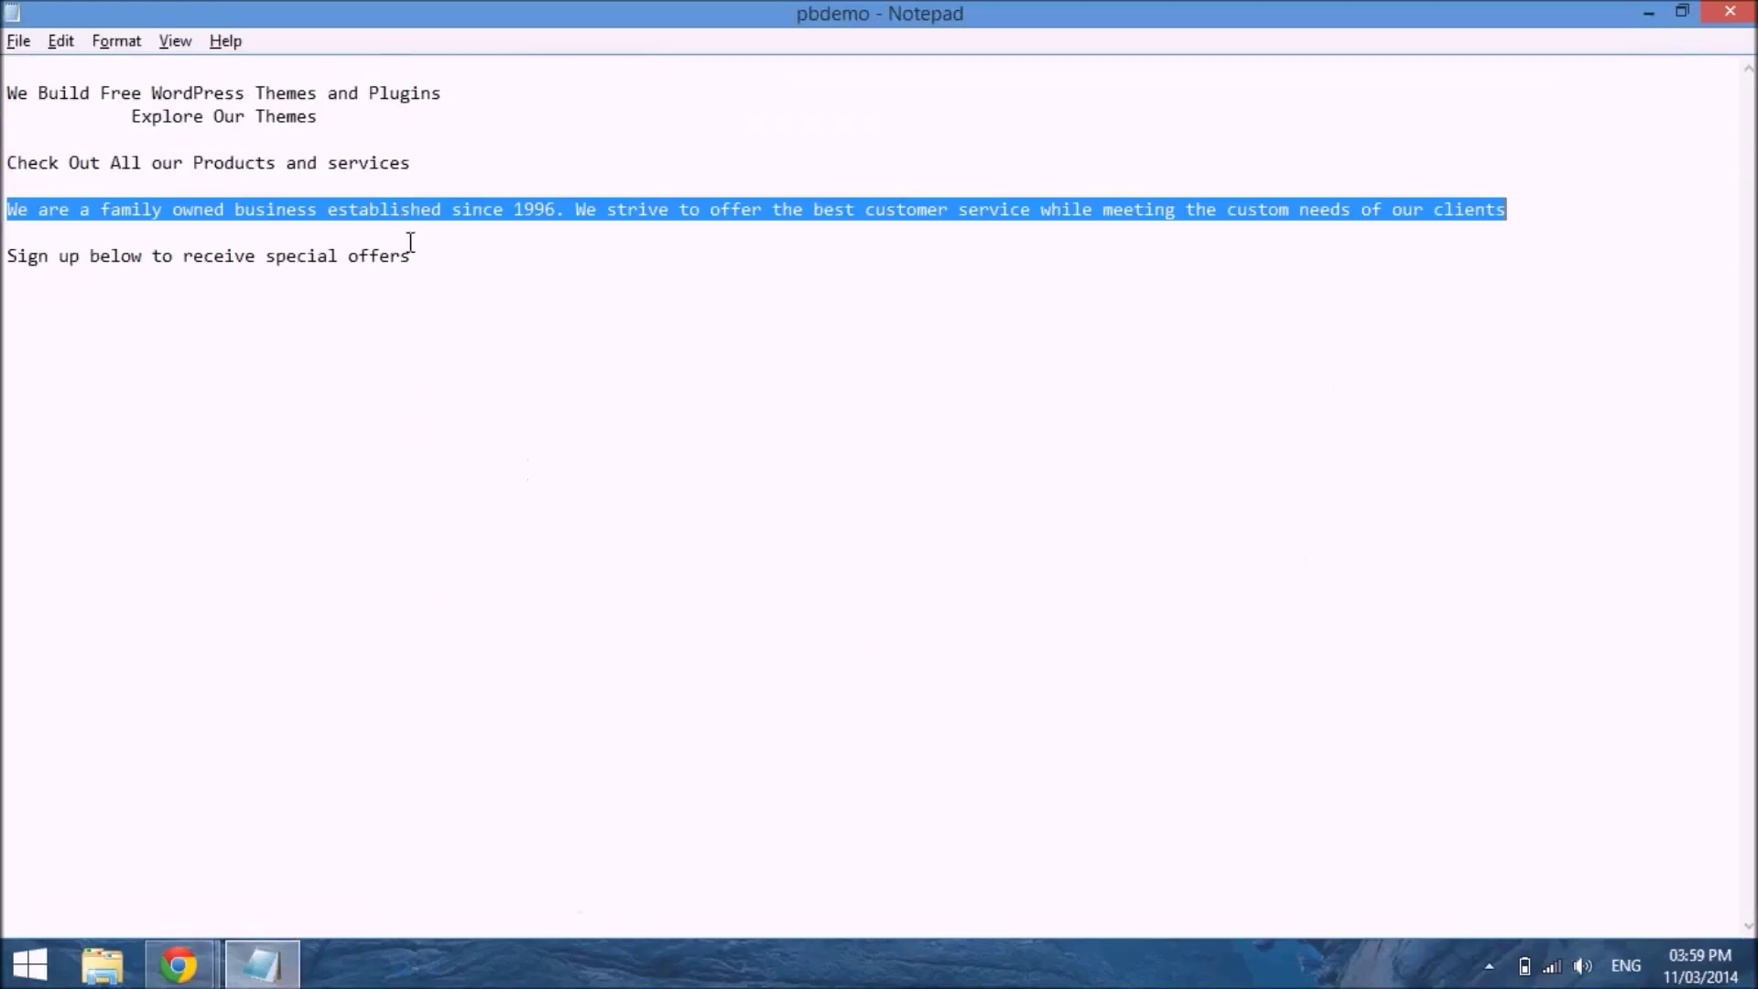
pyautogui.moveTo(418, 265); pyautogui.dragTo(17, 272)
pyautogui.rightClick(42, 272)
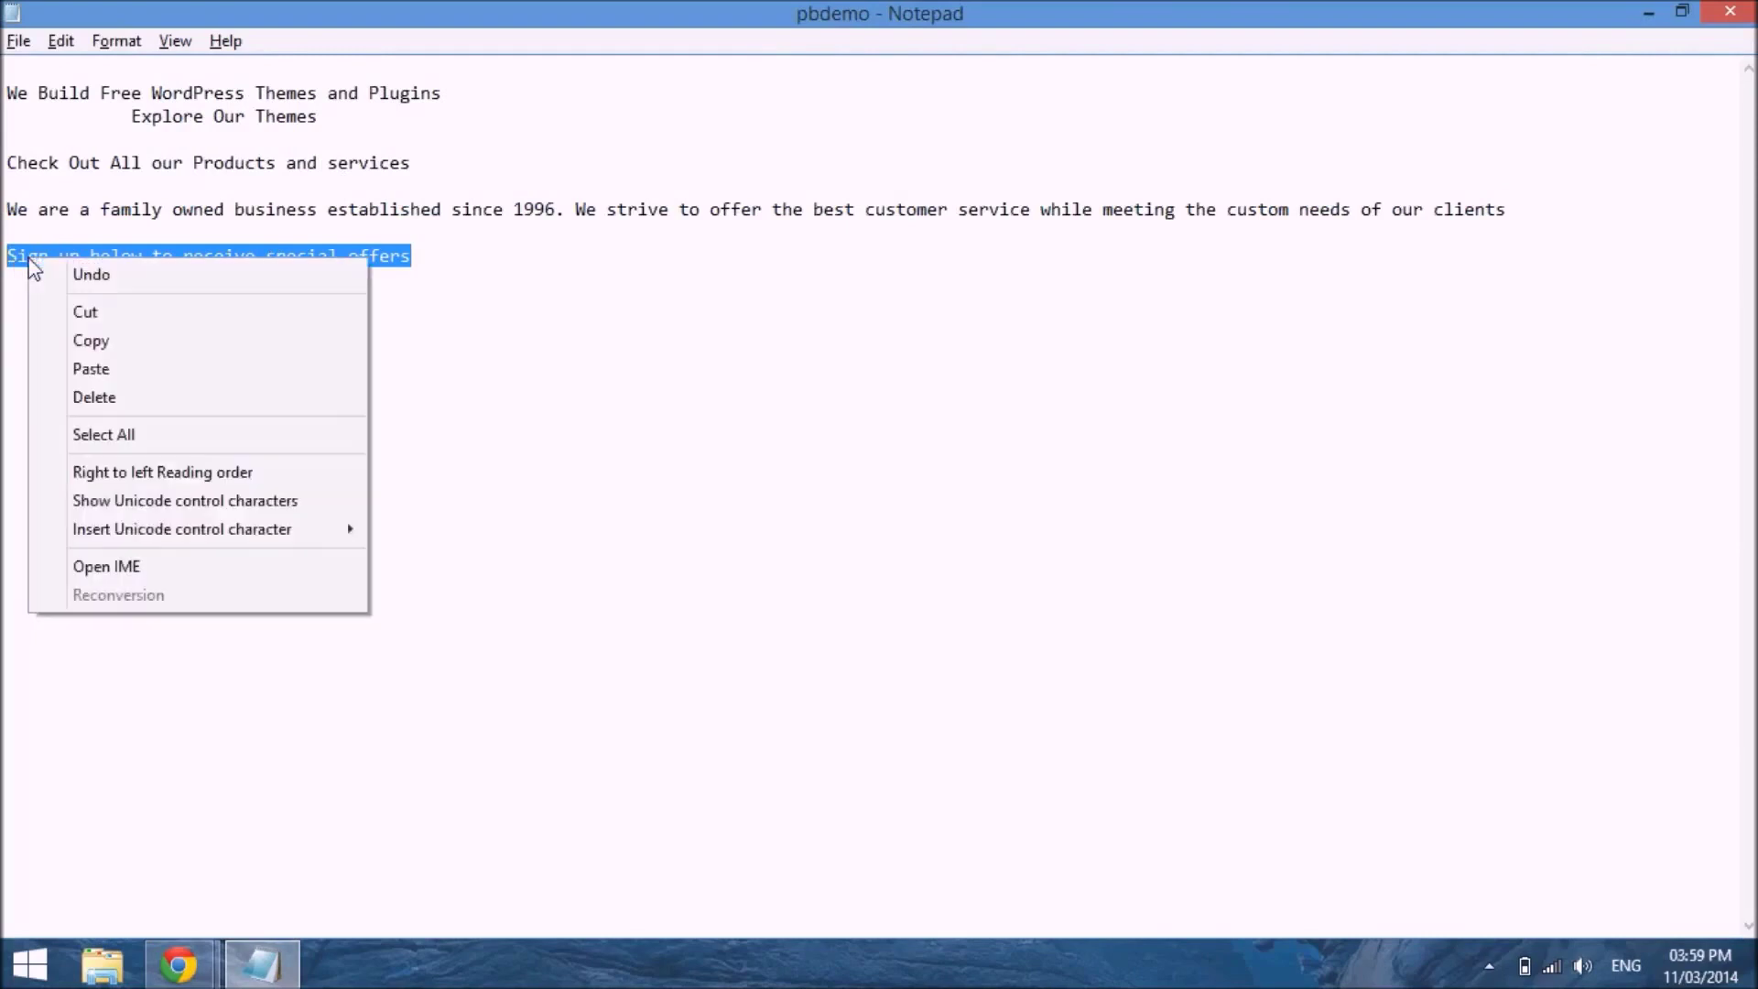
pyautogui.click(104, 345)
pyautogui.hotkey('alt', 'Tab')
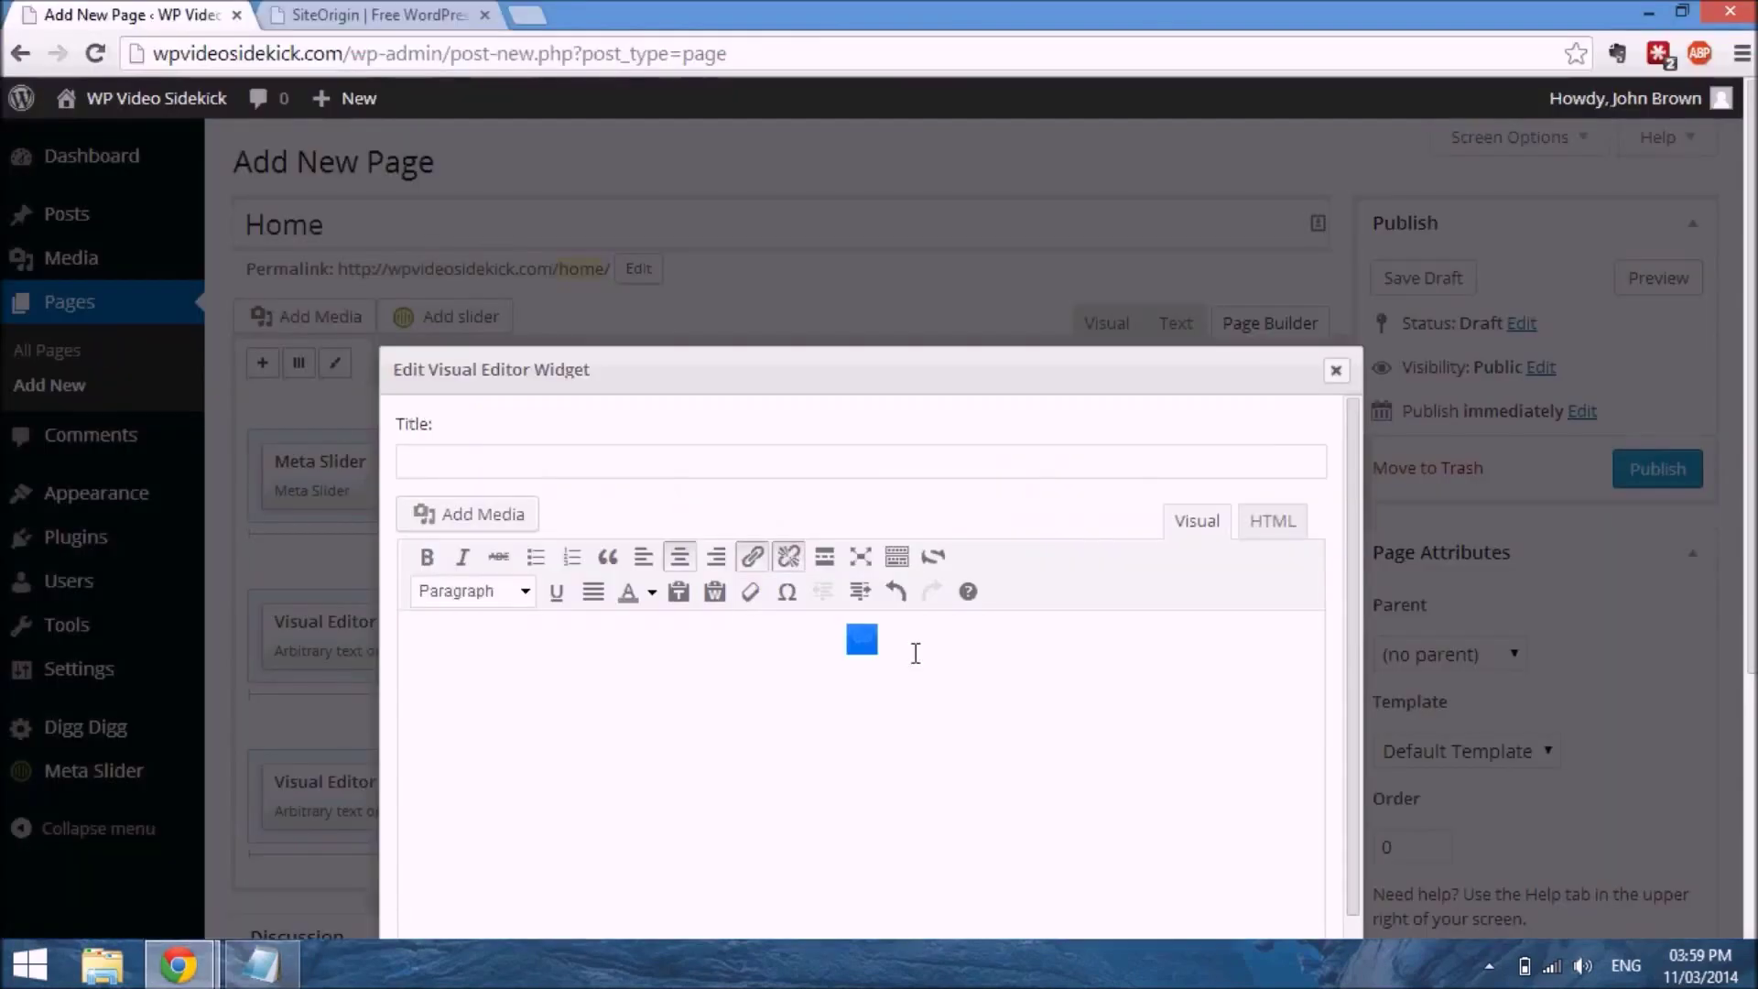
pyautogui.press('Return')
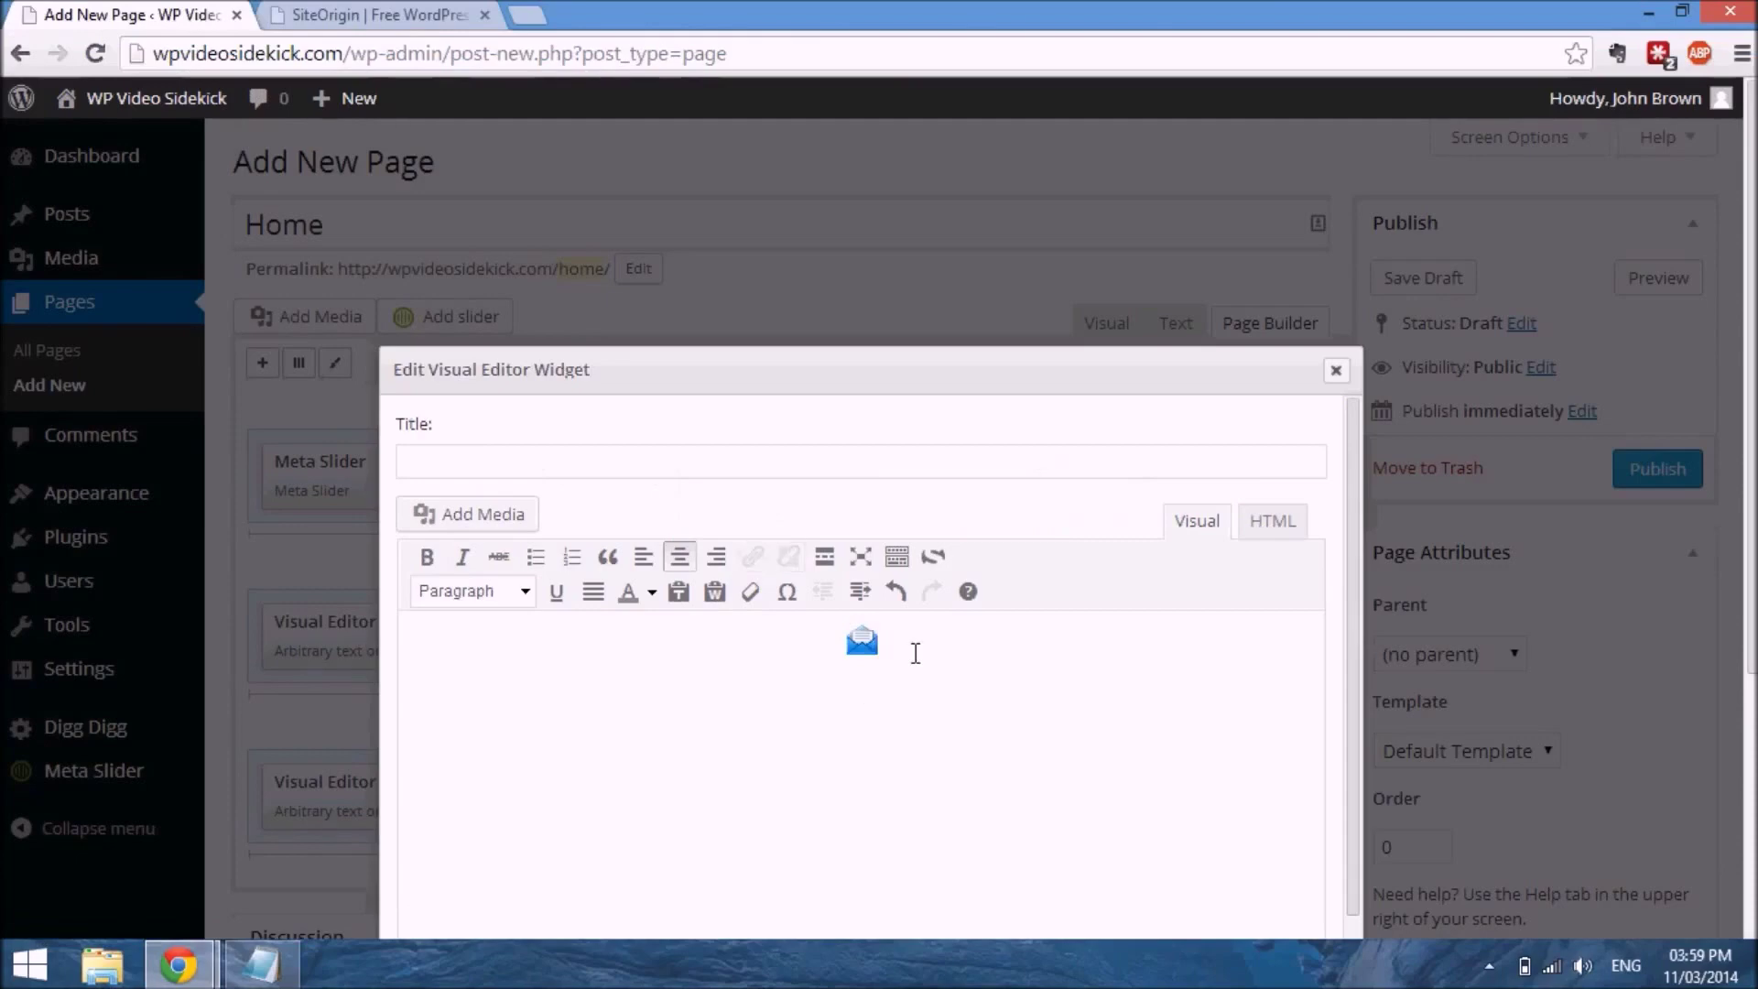
pyautogui.hotkey('ctrl', 'v')
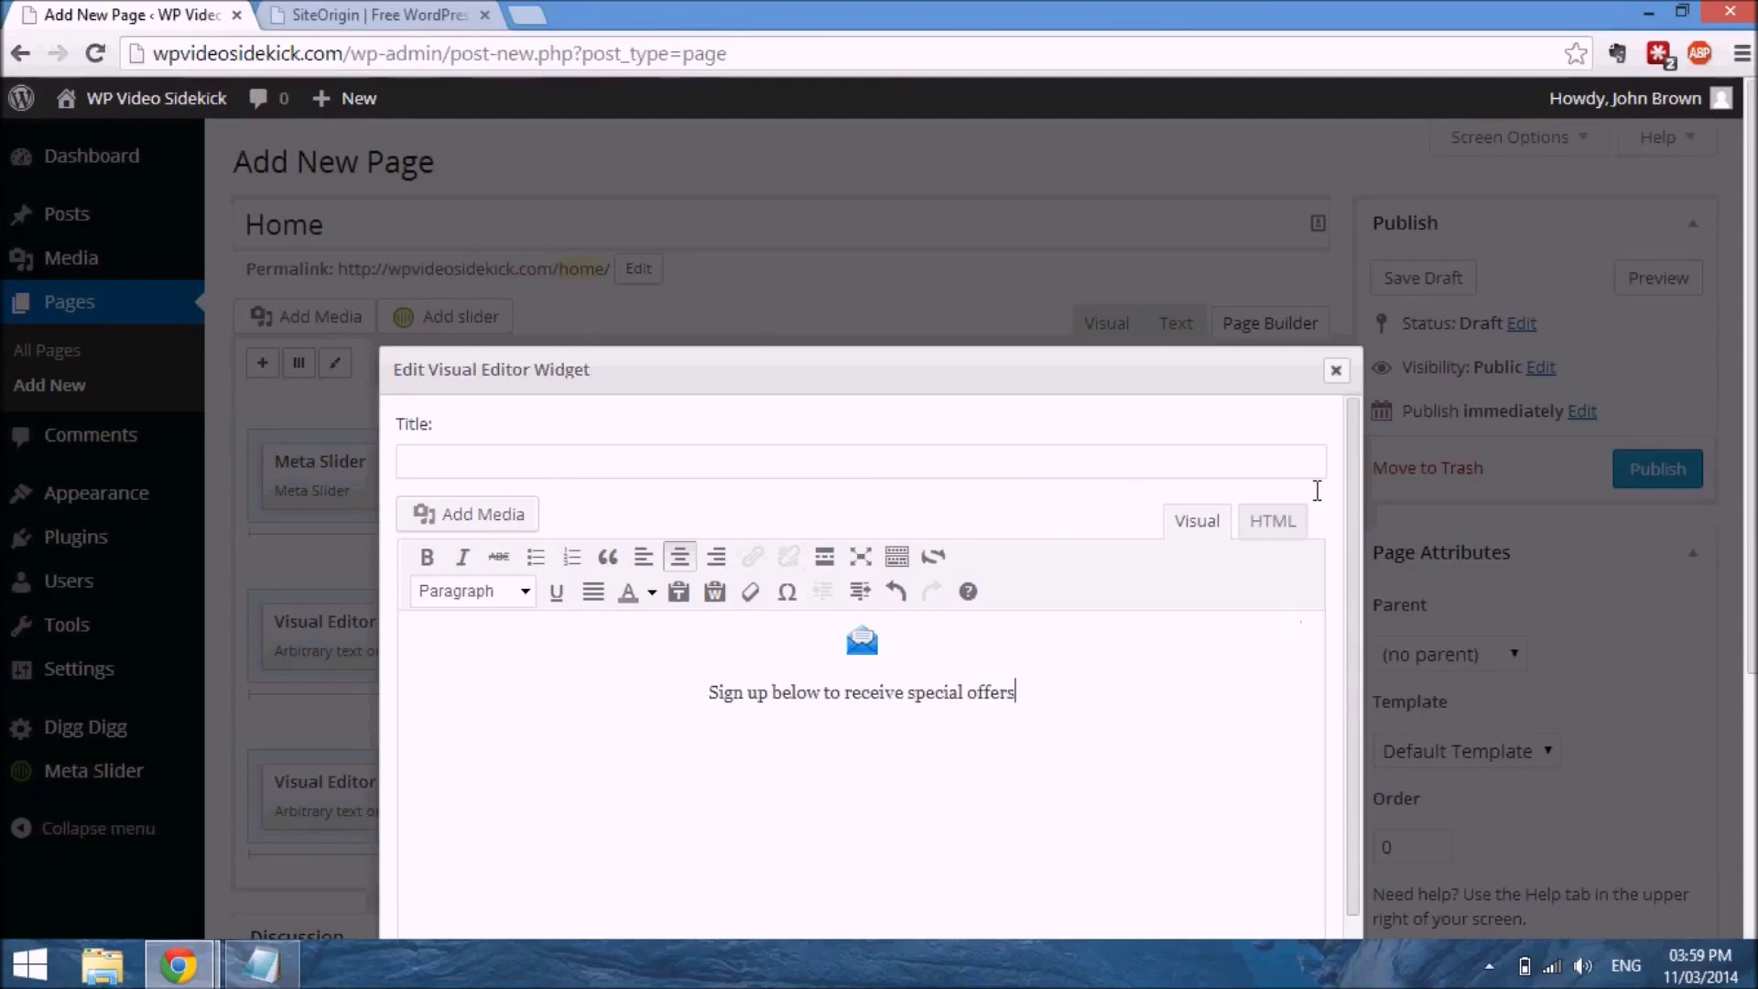
pyautogui.scroll(-2, 1350, 574)
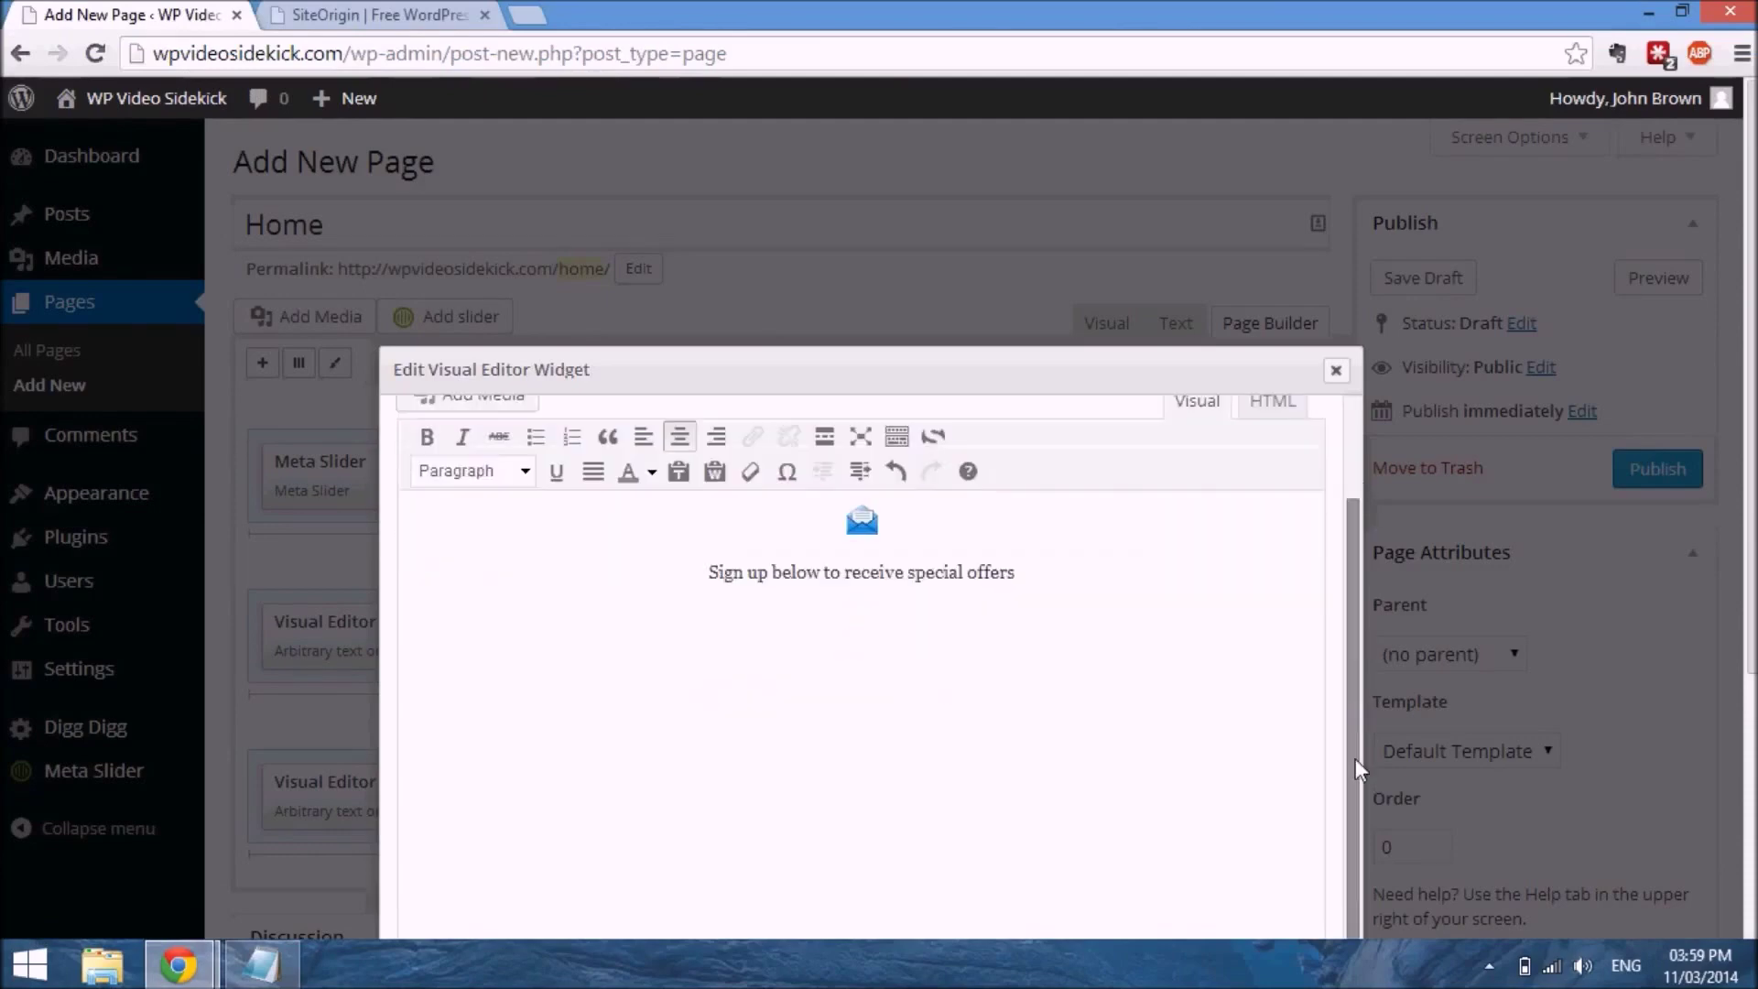
pyautogui.scroll(2, 1350, 573)
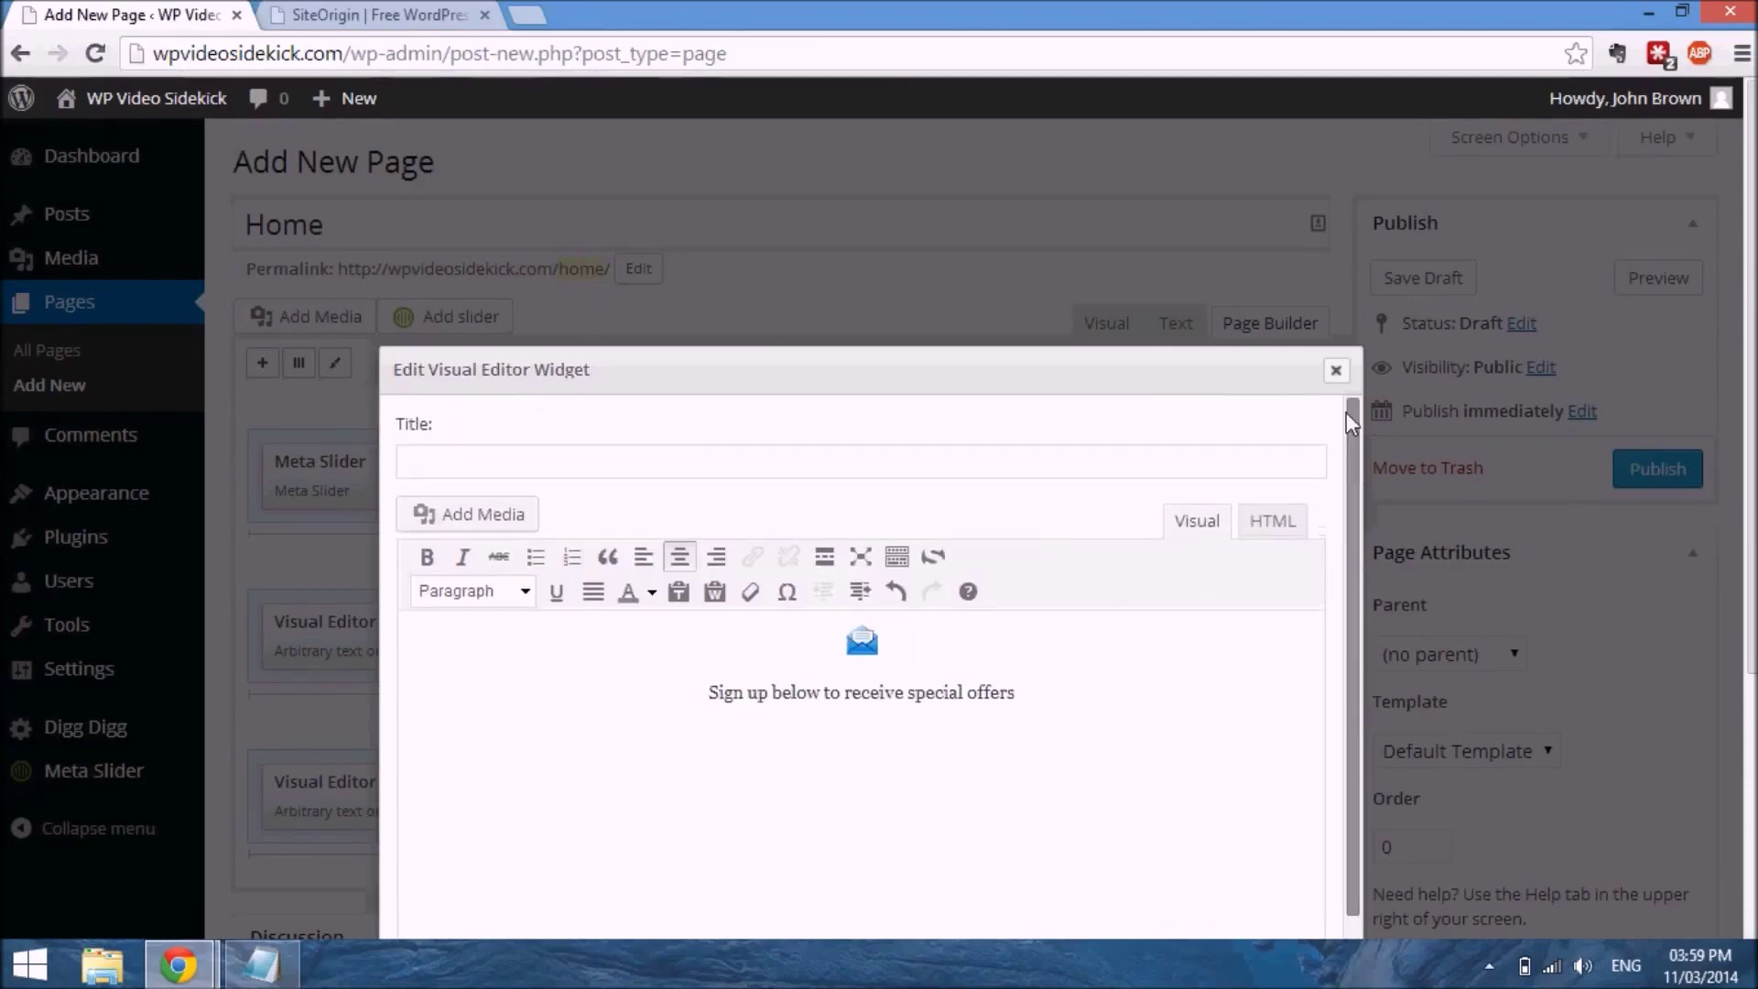
pyautogui.moveTo(1183, 260); pyautogui.dragTo(1193, 260)
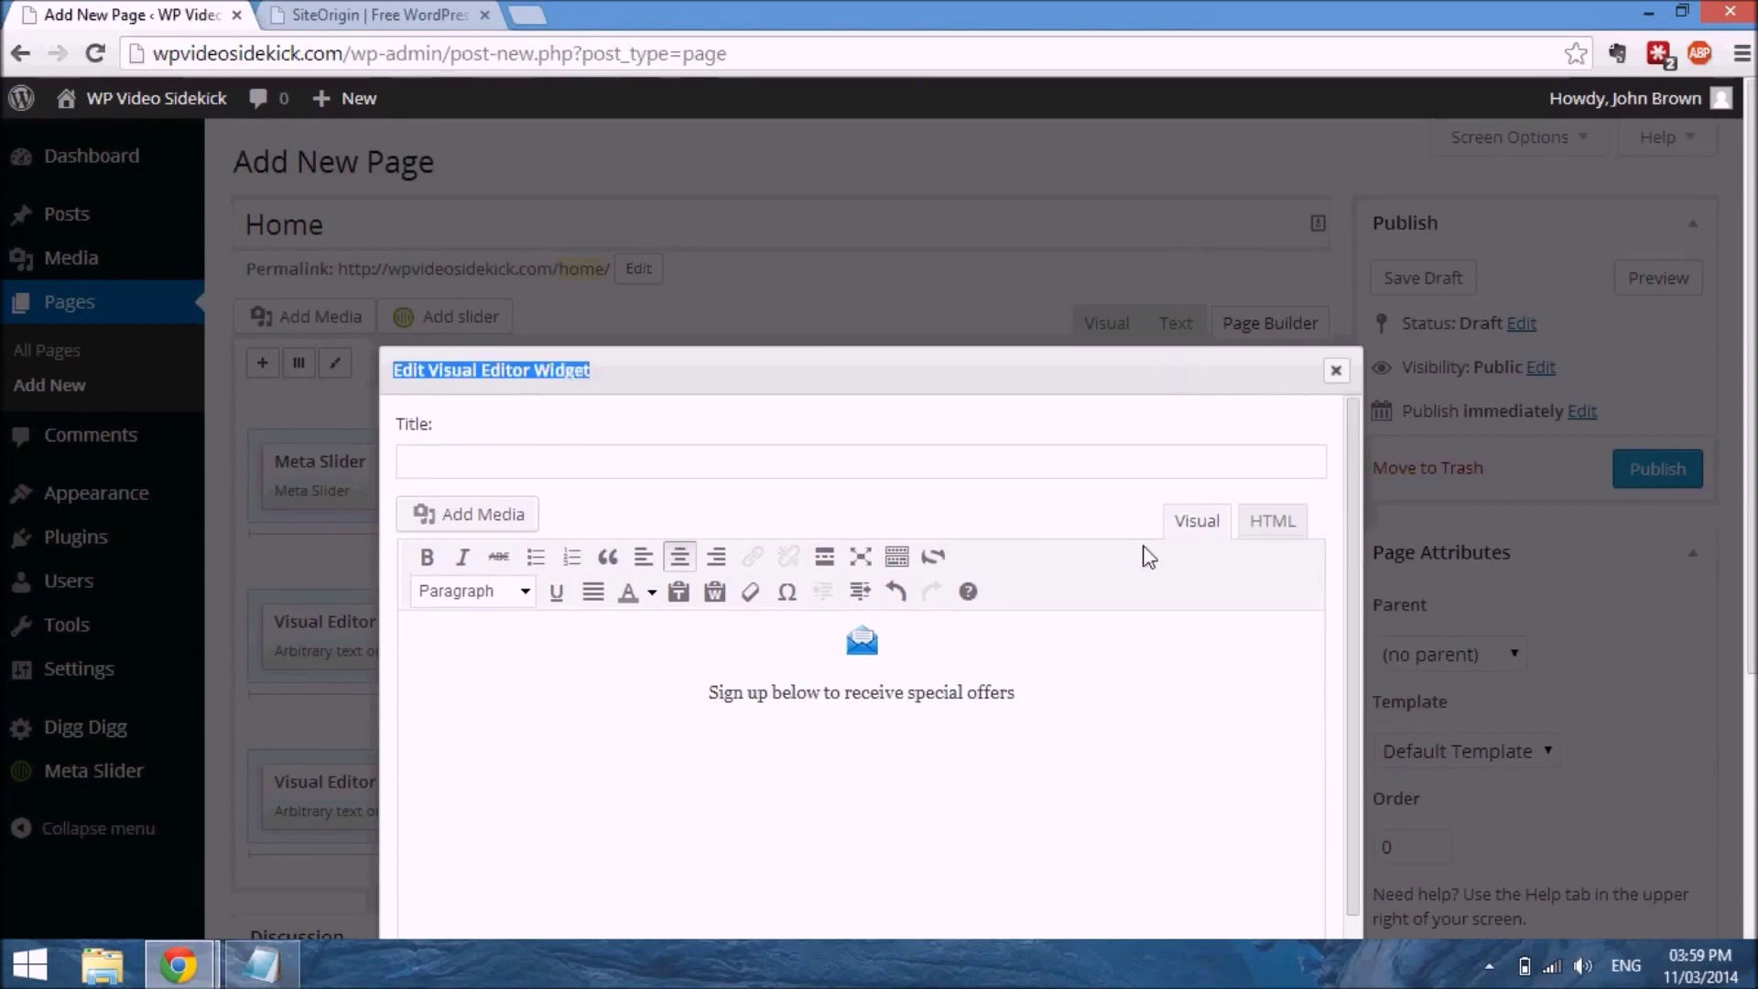
# Save the edits to the Visual Editor widget with the mail icon and close its editor
pyautogui.click(1101, 696)
pyautogui.scroll(-5, 1102, 696)
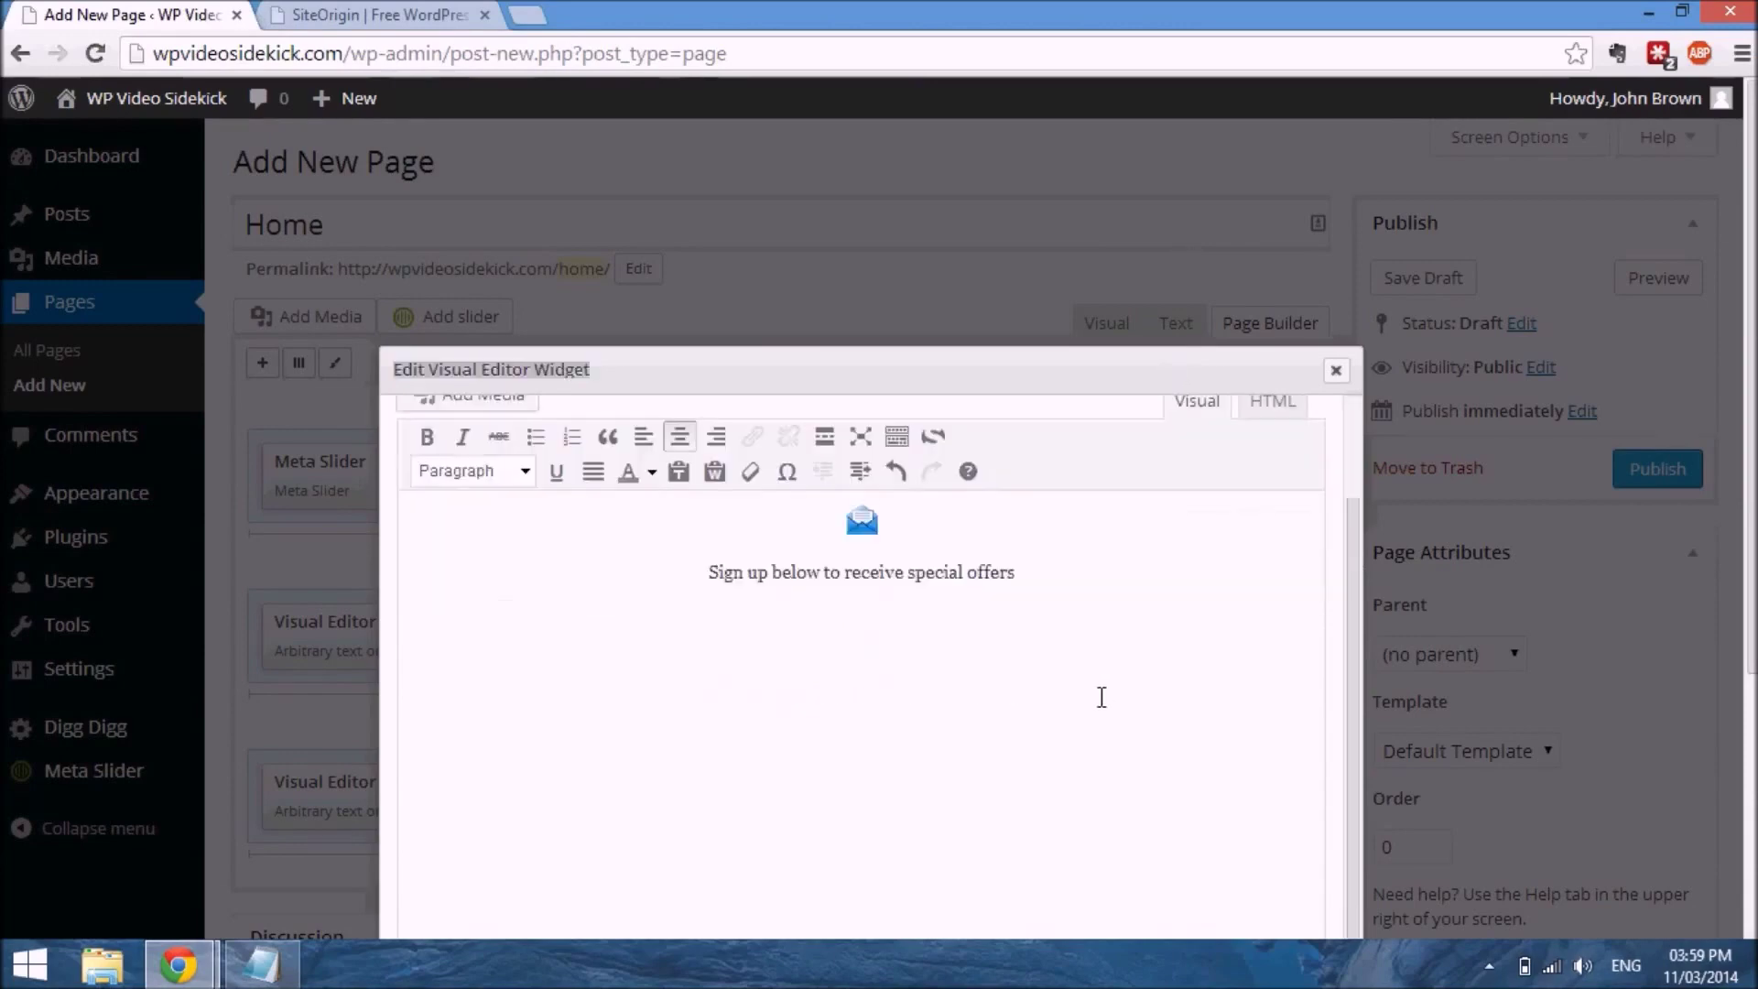
pyautogui.click(1308, 688)
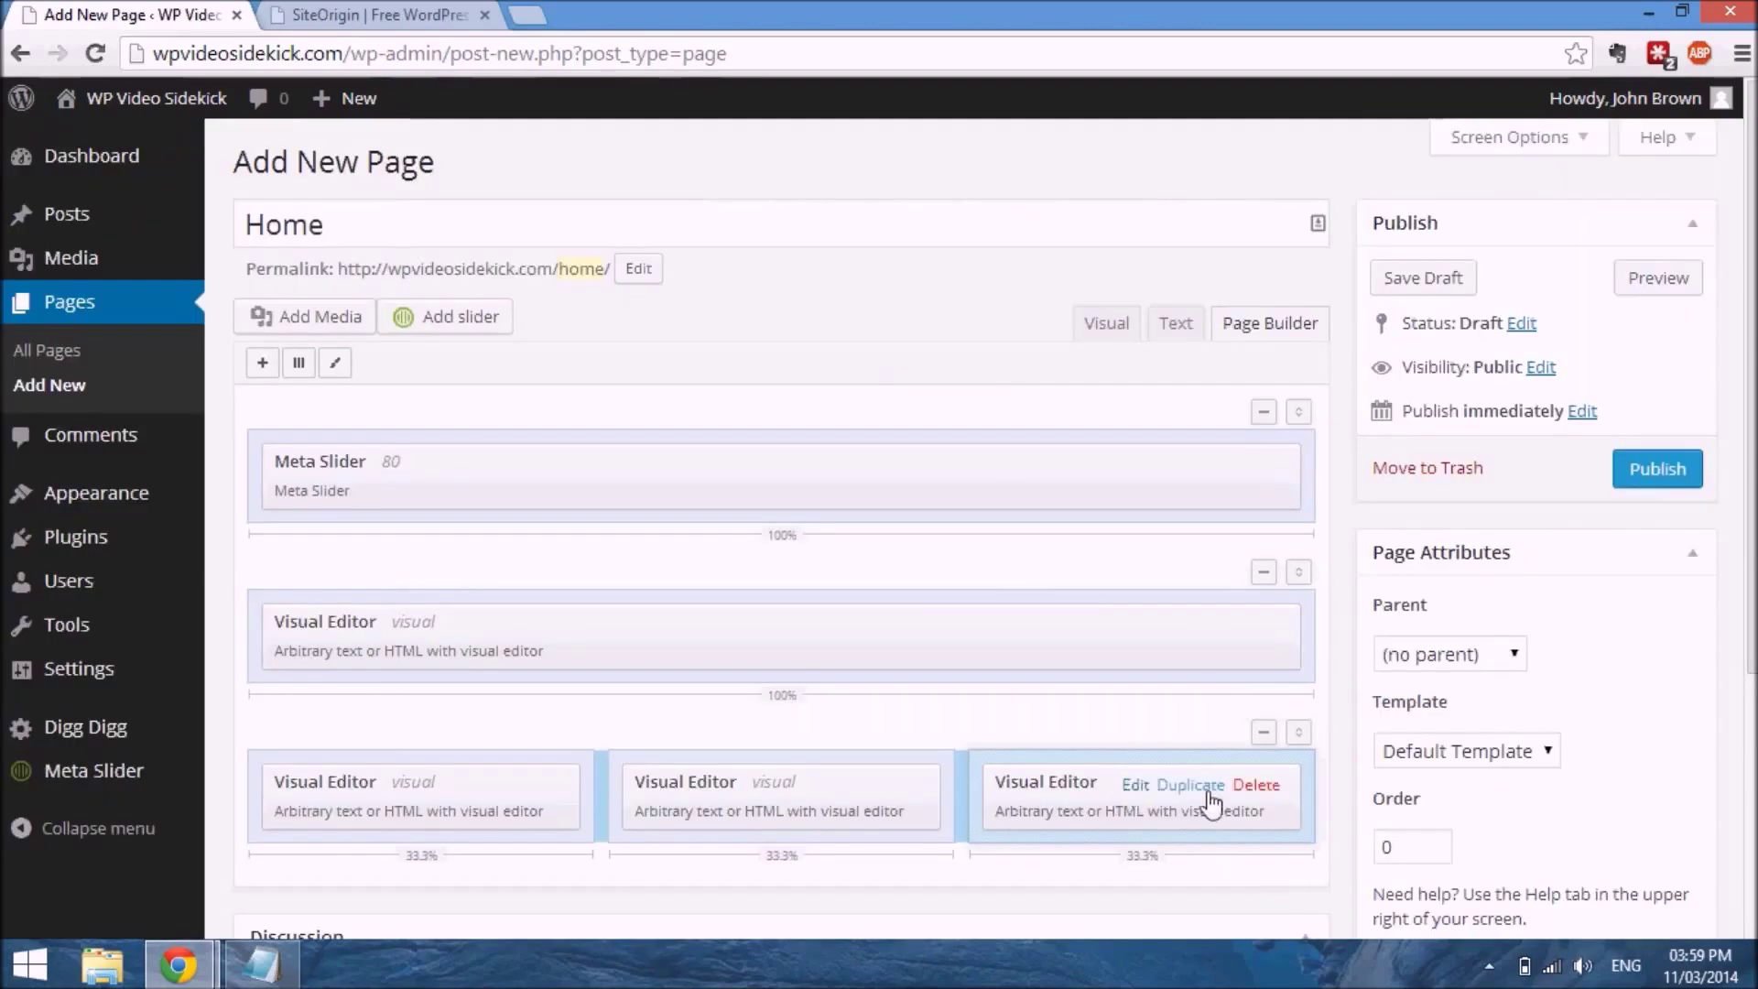
pyautogui.scroll(-4, 1216, 796)
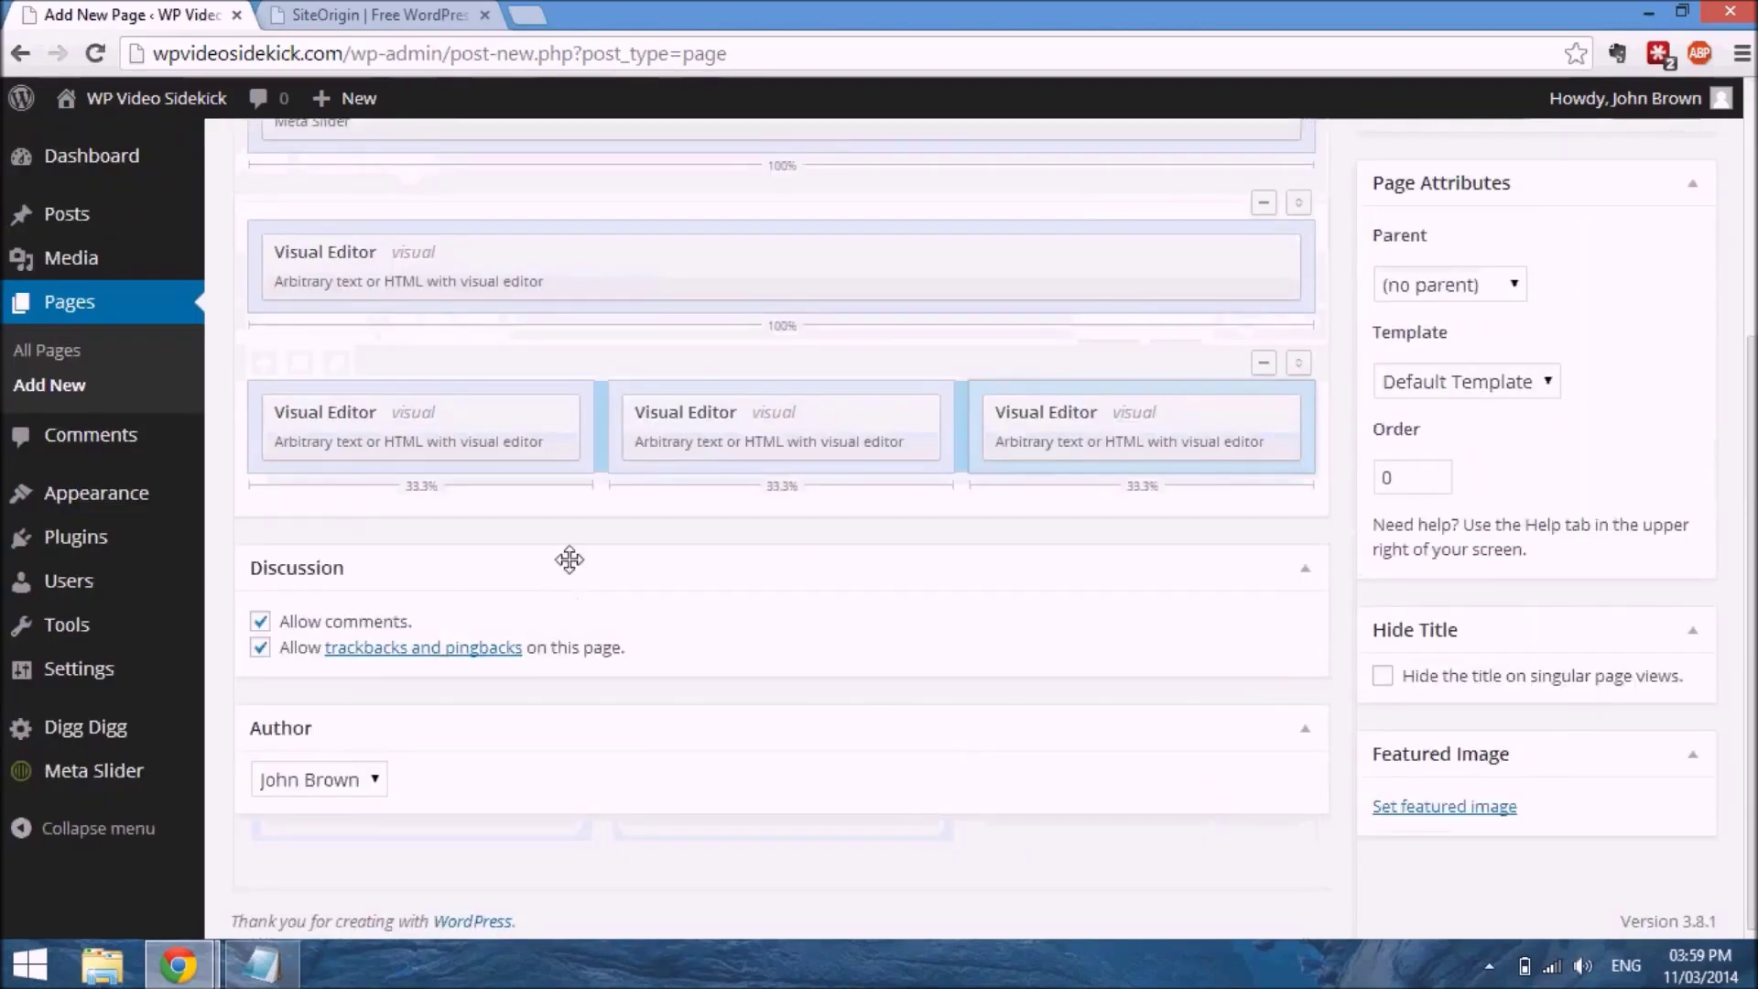
pyautogui.scroll(2, 565, 557)
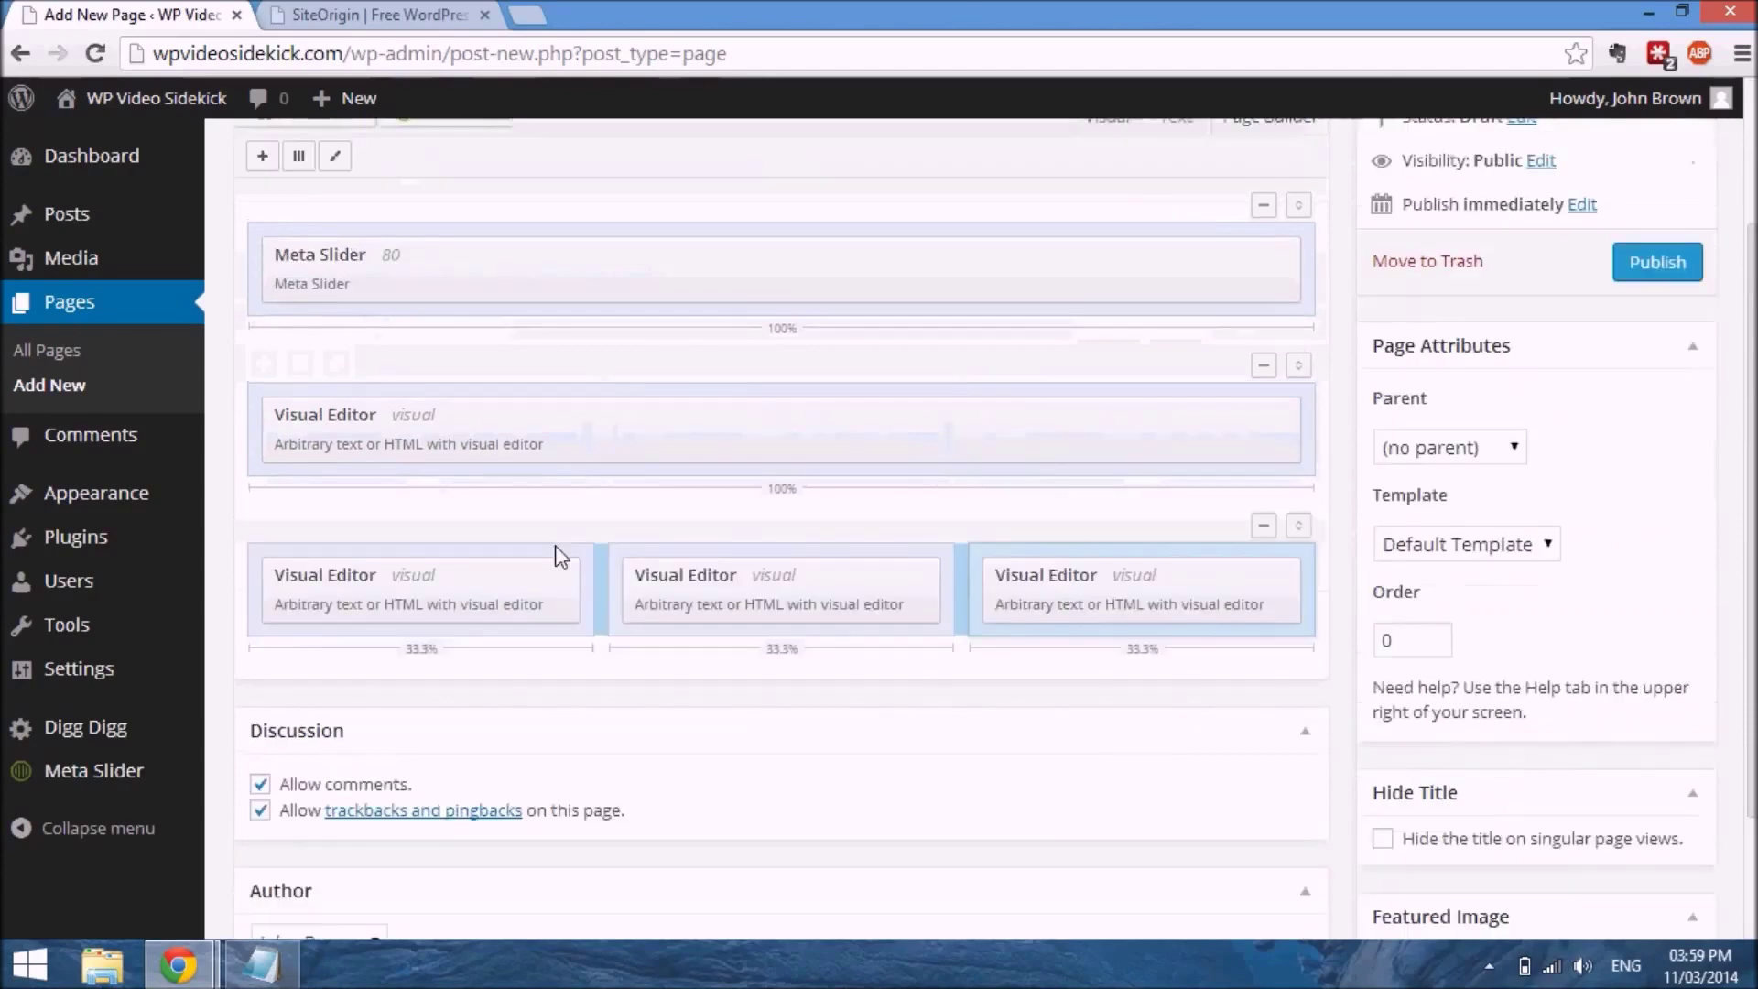
pyautogui.click(534, 579)
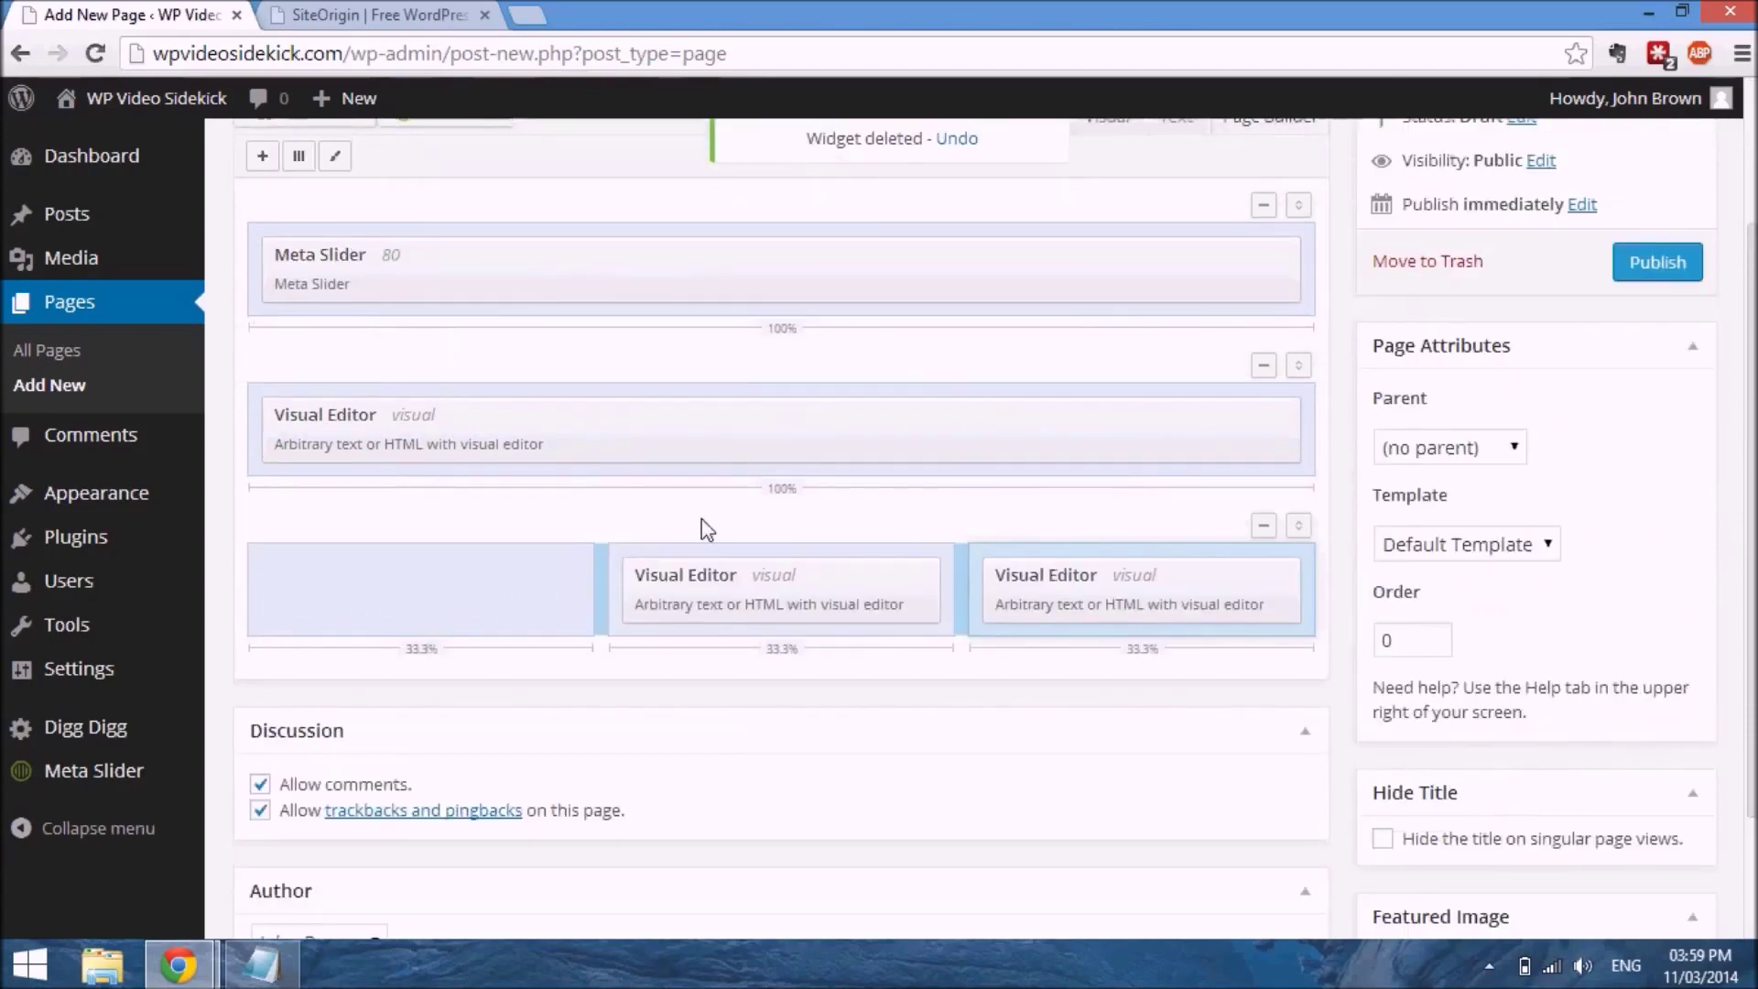
pyautogui.scroll(3, 706, 522)
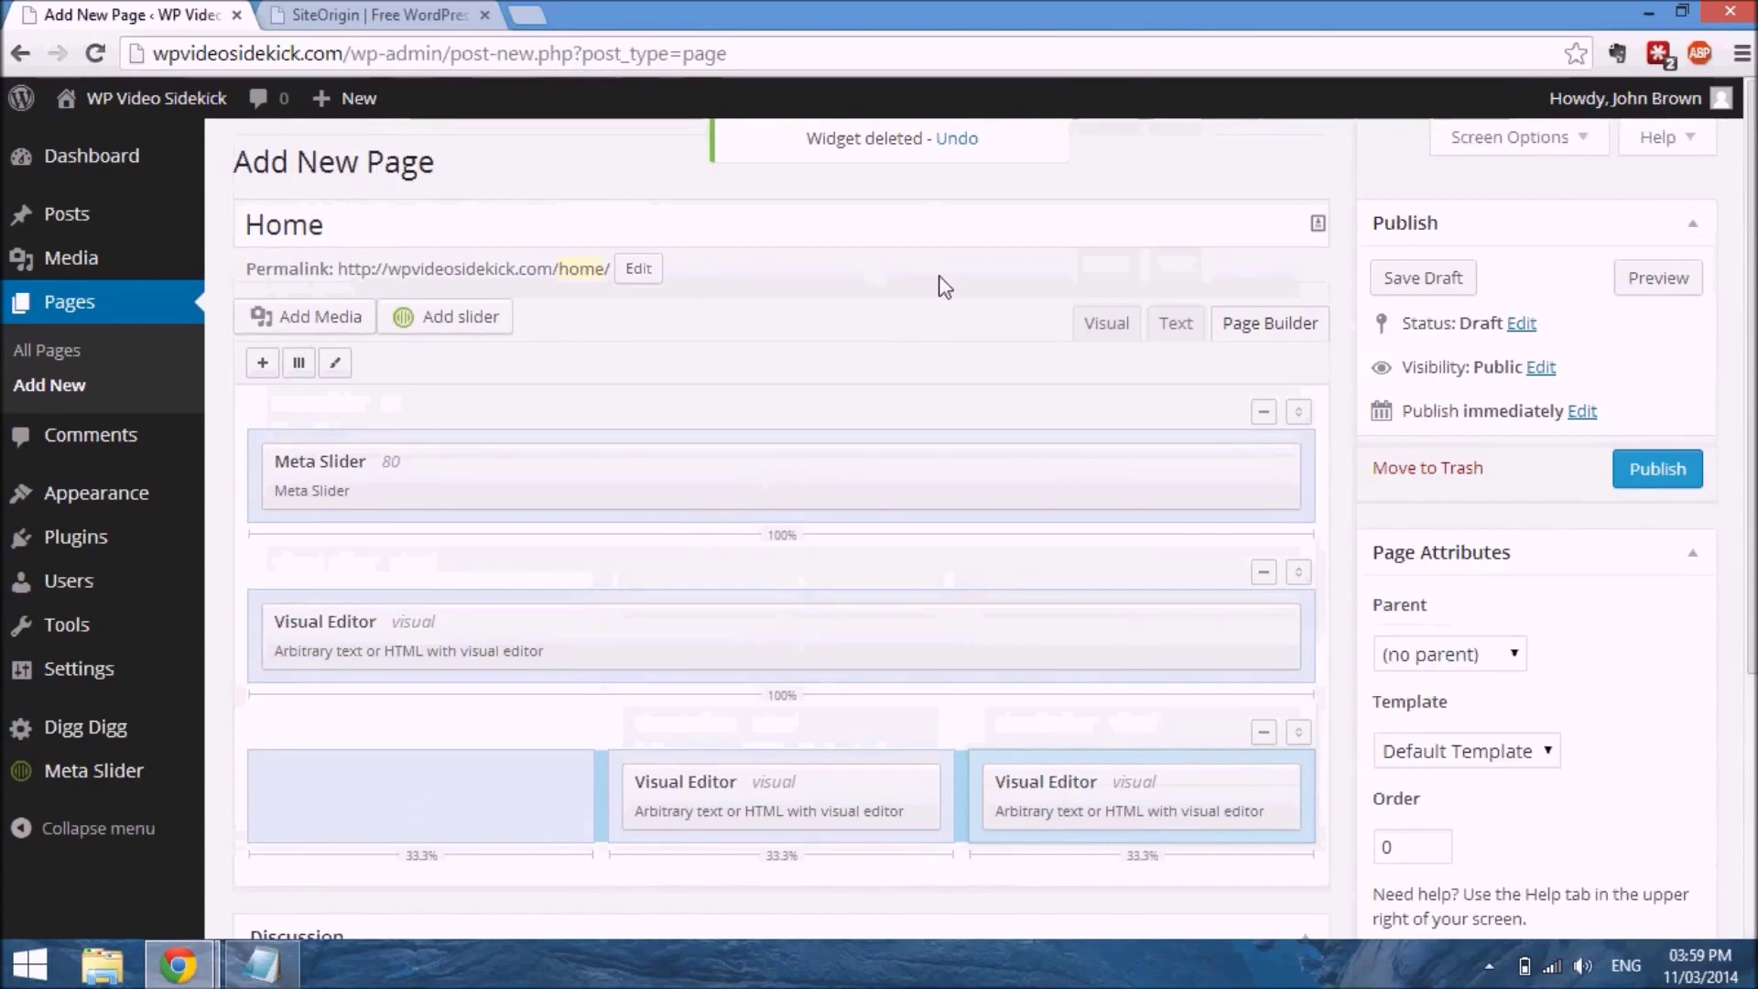
pyautogui.click(957, 142)
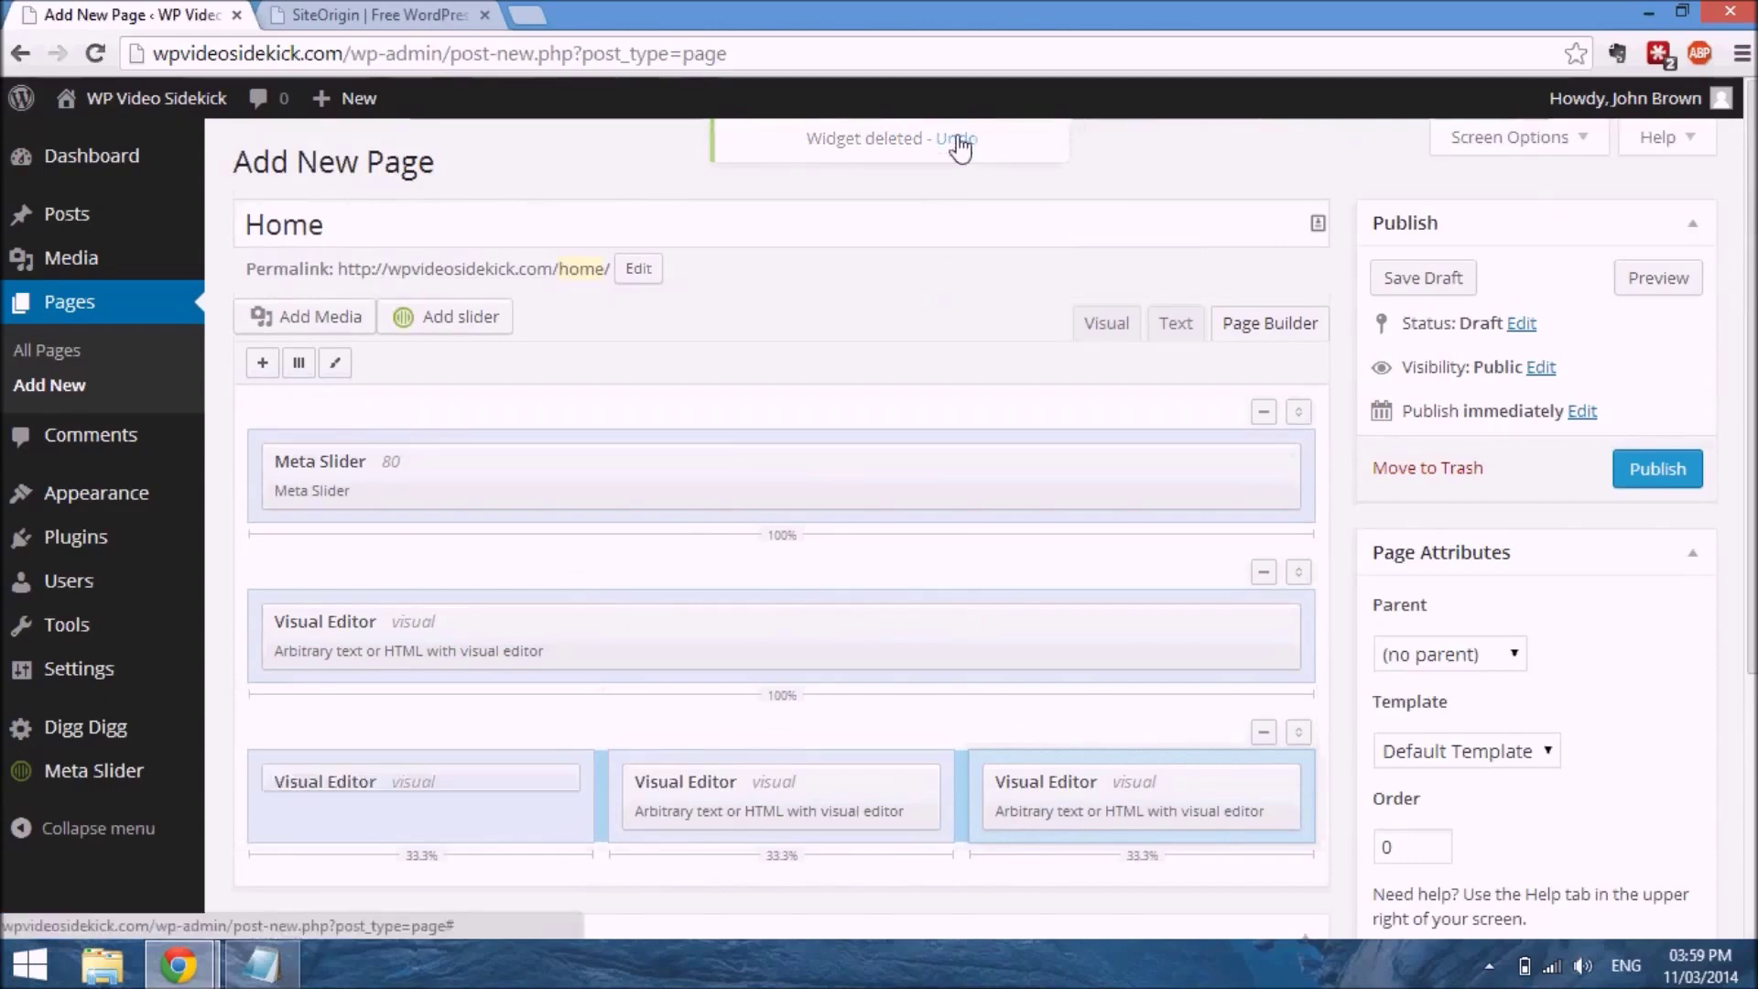
pyautogui.click(312, 612)
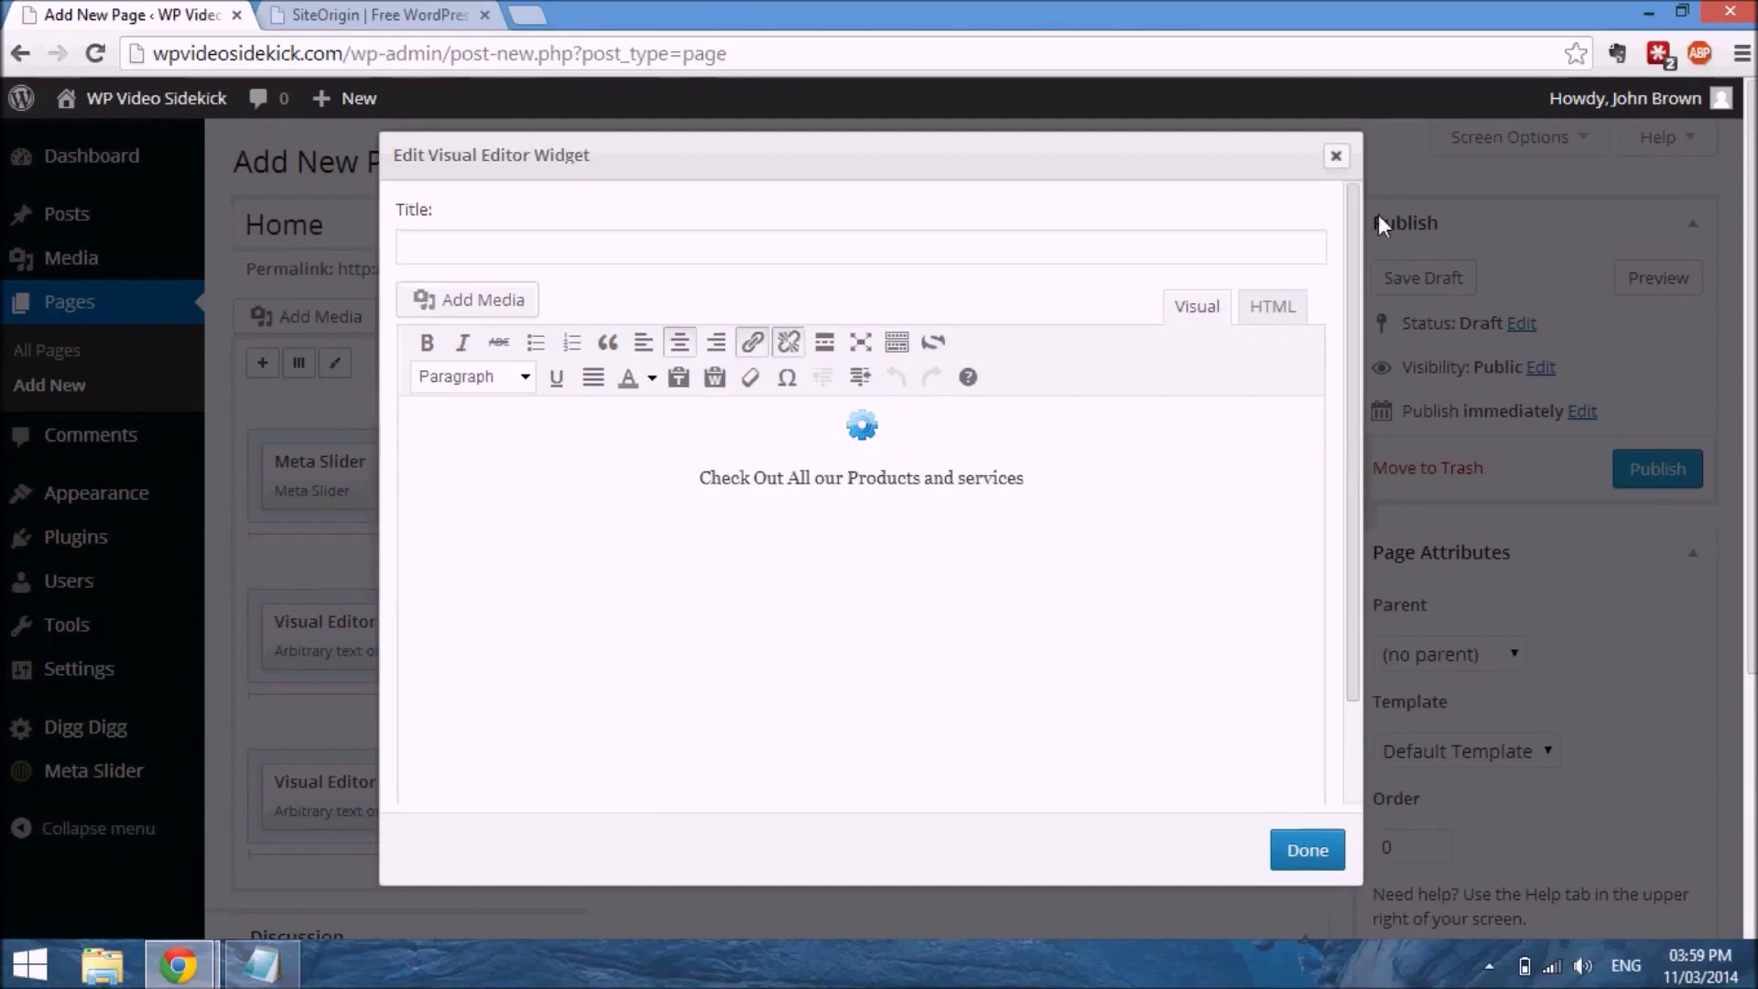
pyautogui.click(1336, 155)
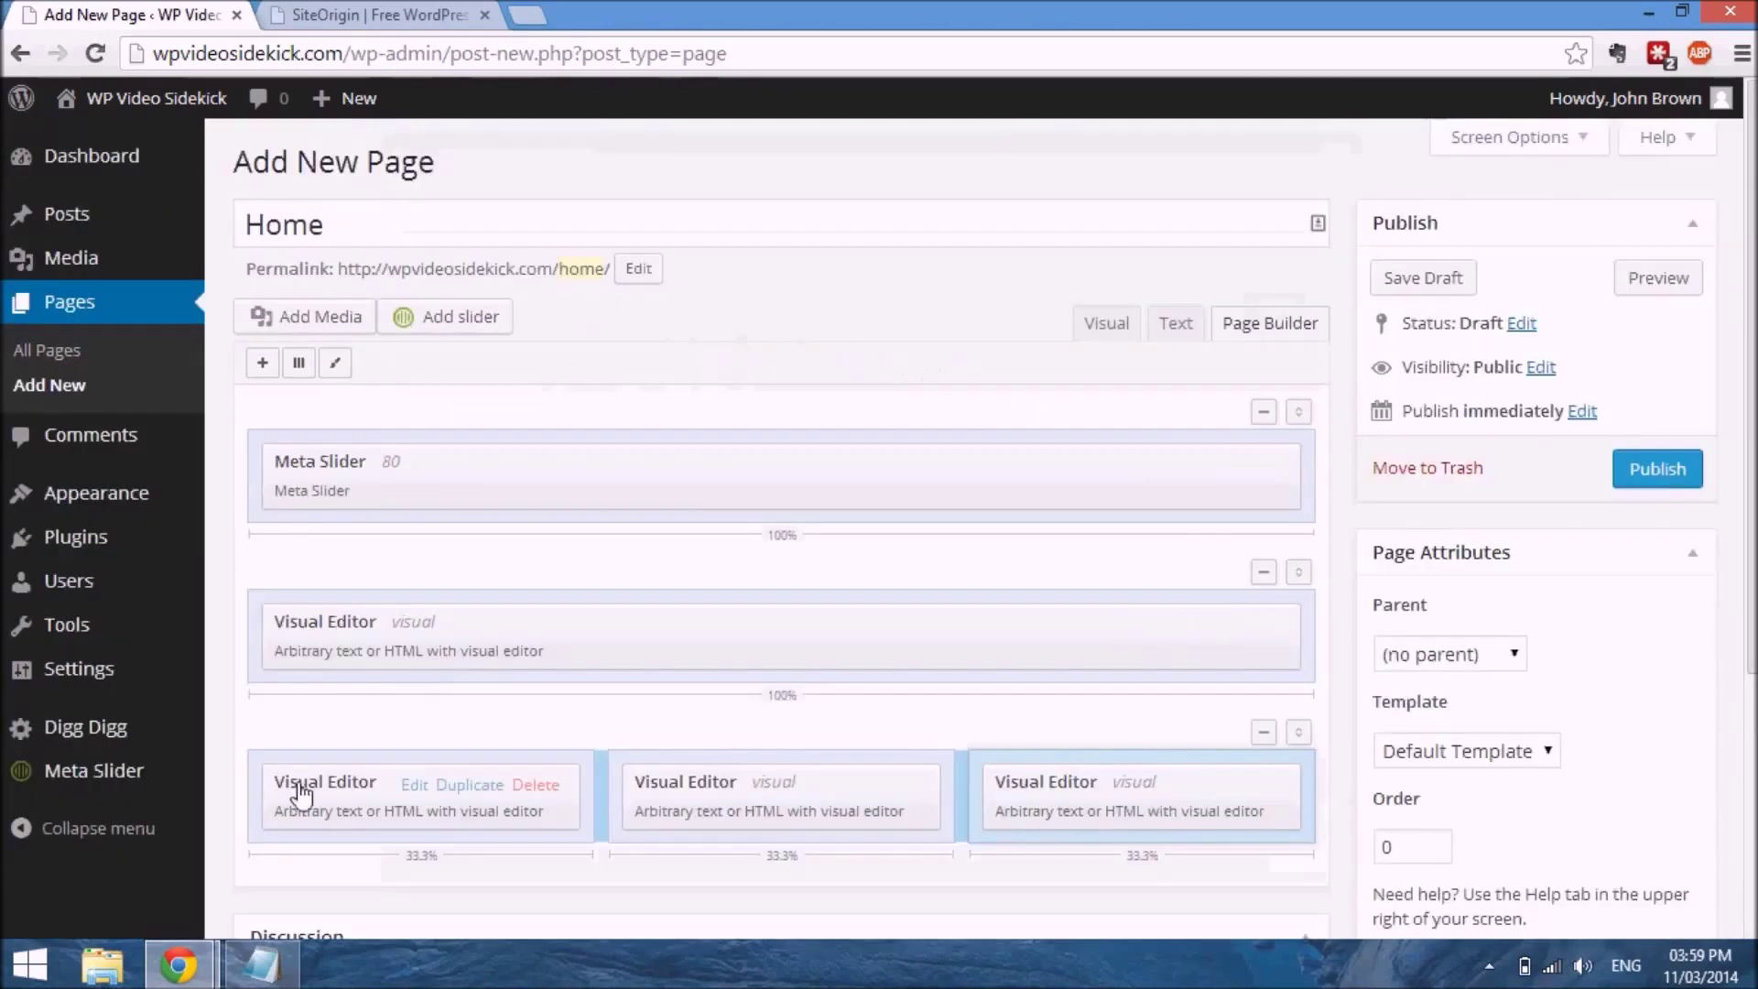
# Add a Button (PB) widget below the Visual Editor widget in the first column of the three-column row
pyautogui.click(254, 807)
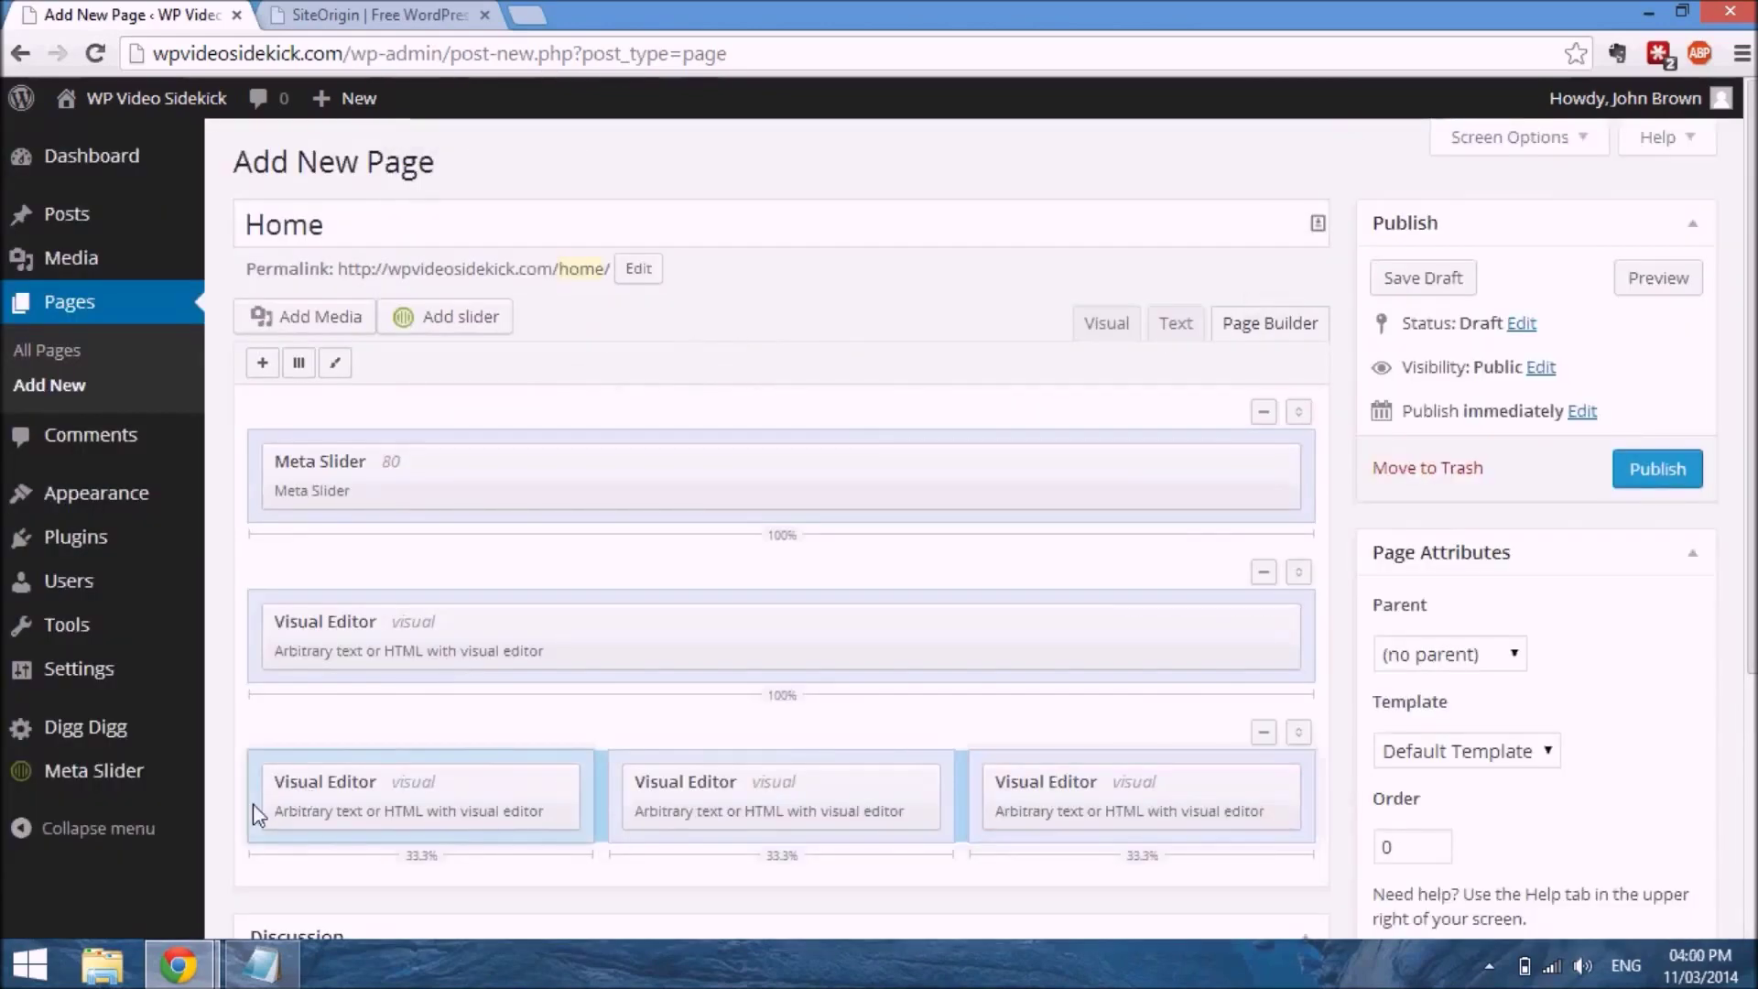
pyautogui.click(272, 367)
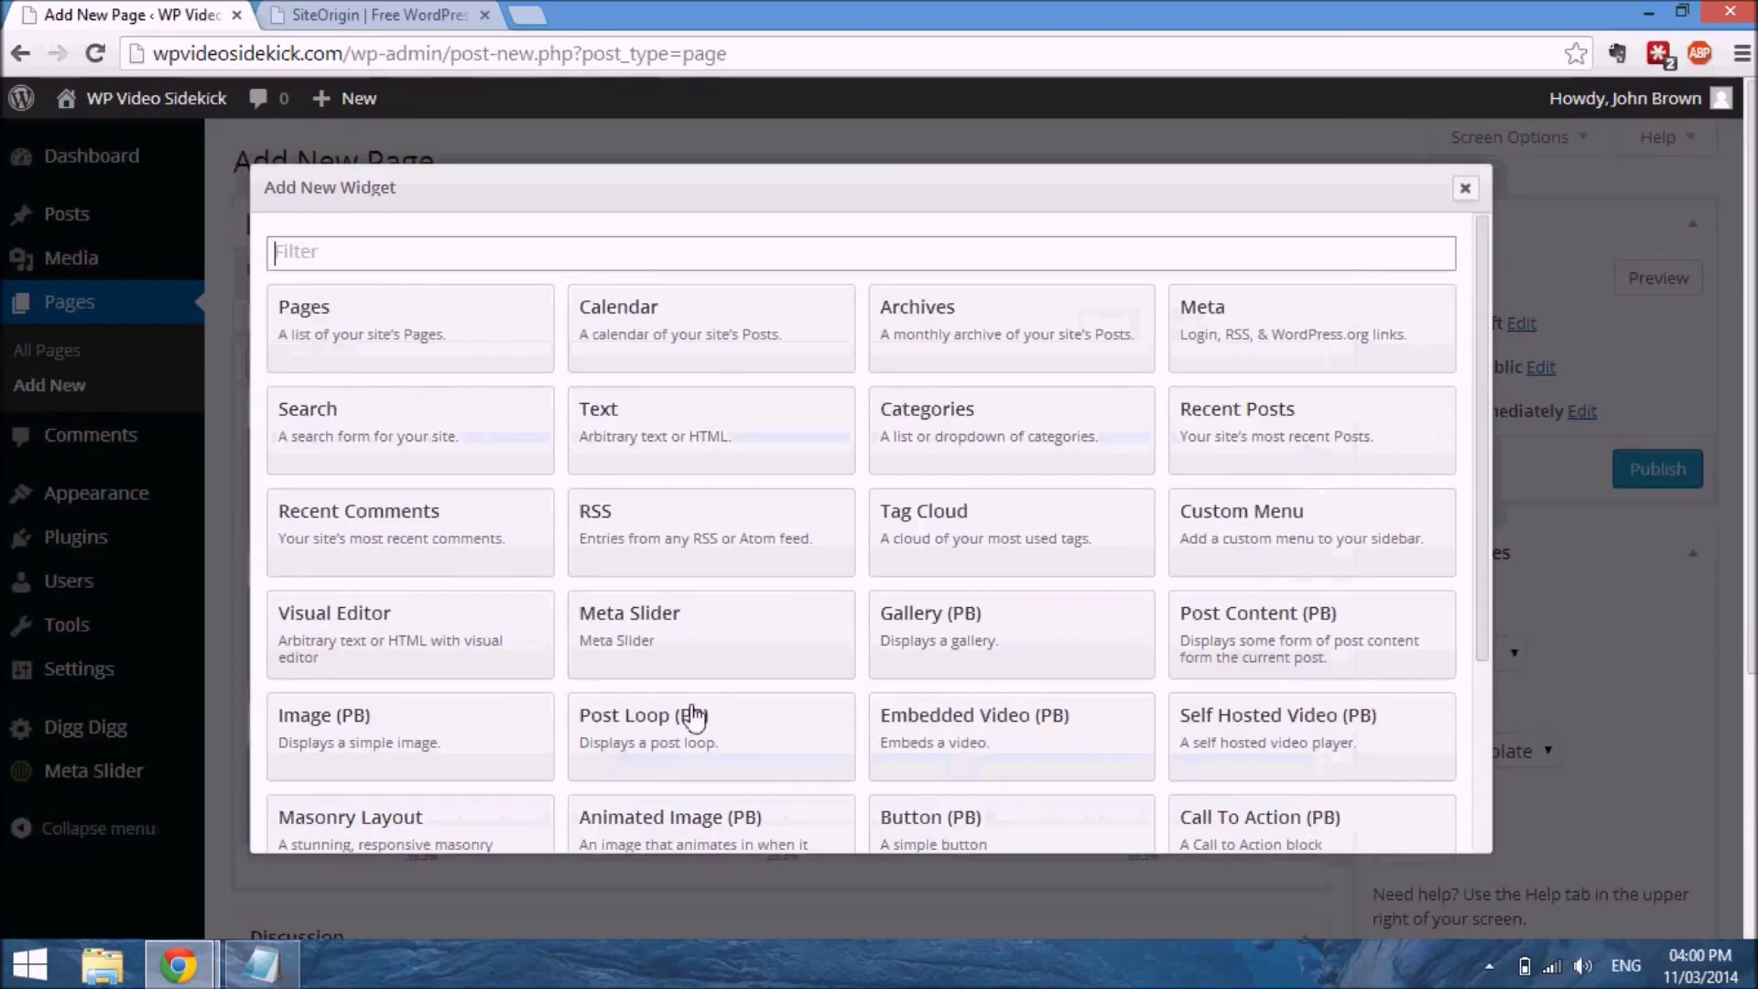
pyautogui.scroll(-1, 694, 719)
pyautogui.scroll(-3, 694, 719)
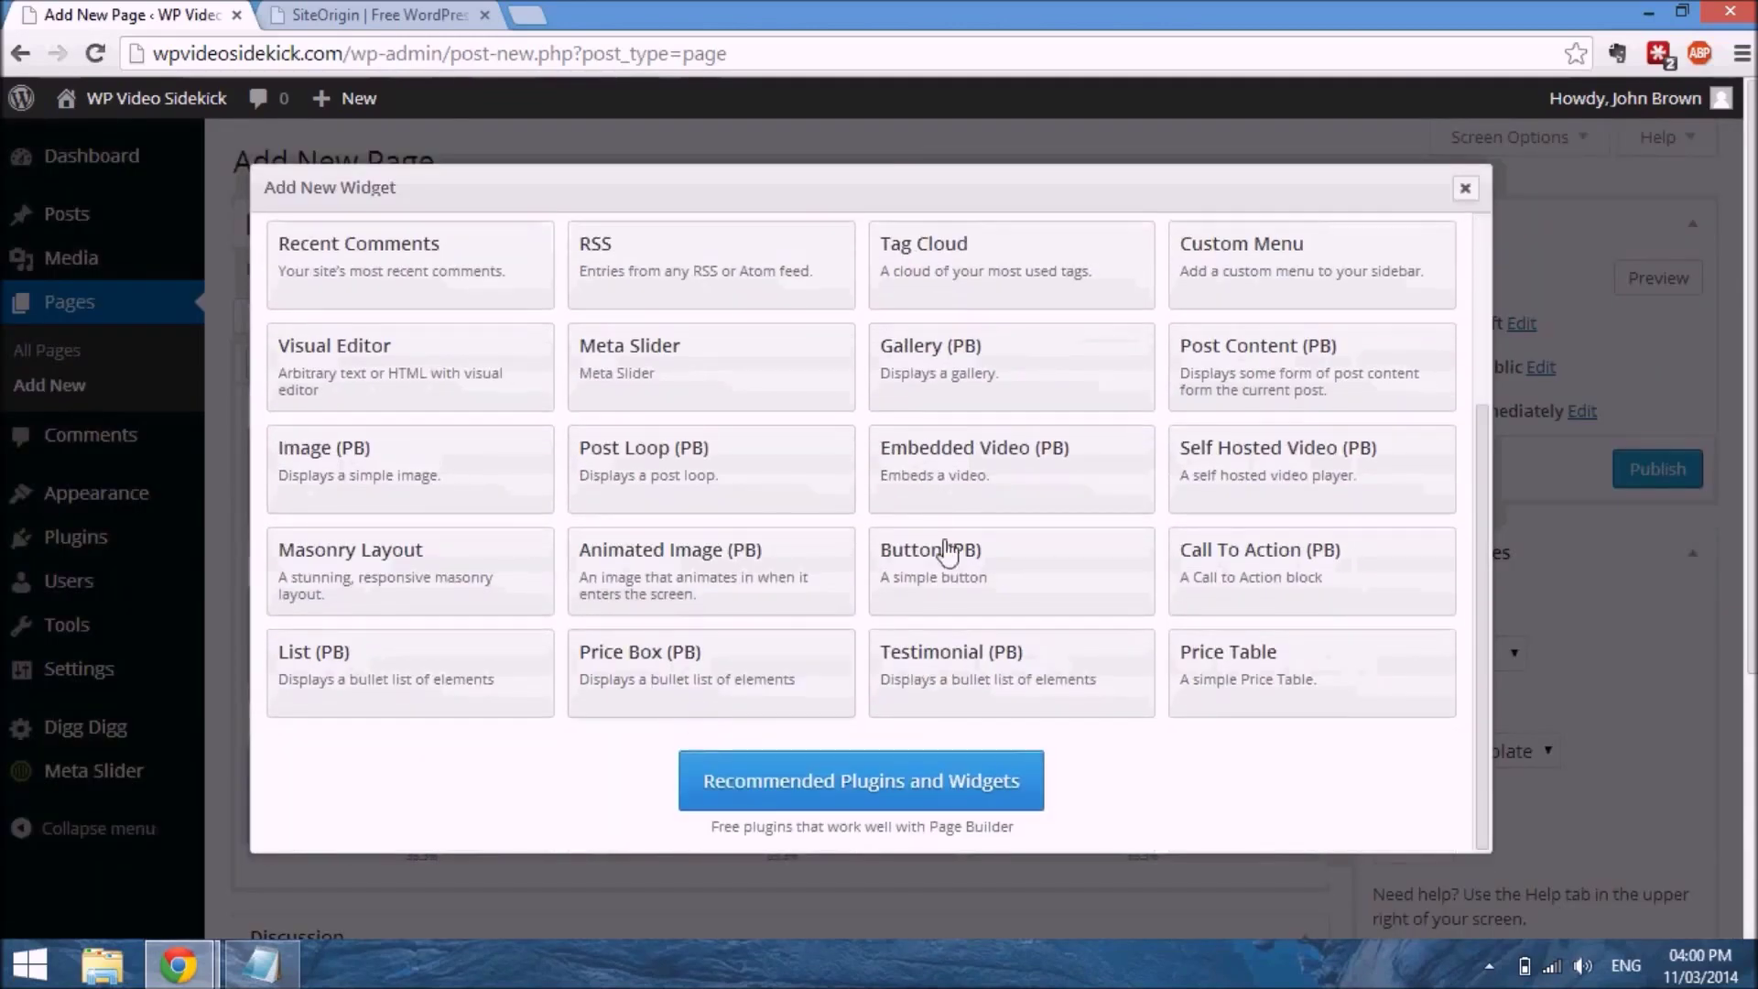
pyautogui.click(931, 581)
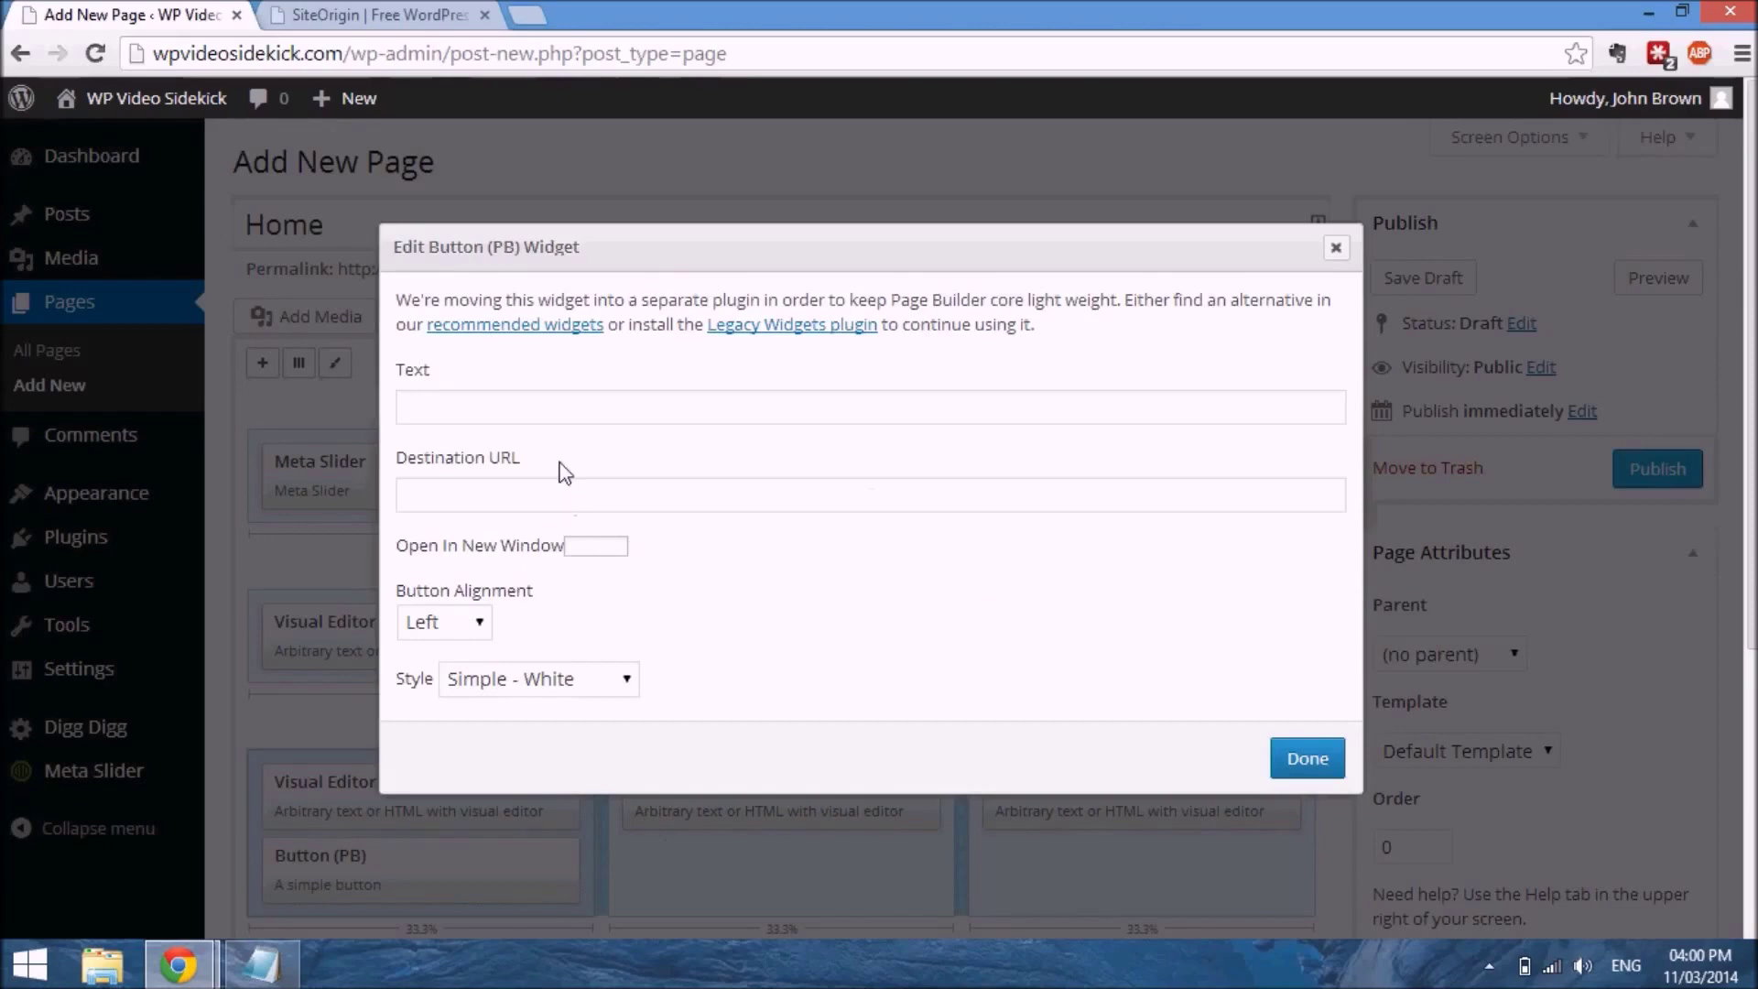
pyautogui.click(473, 408)
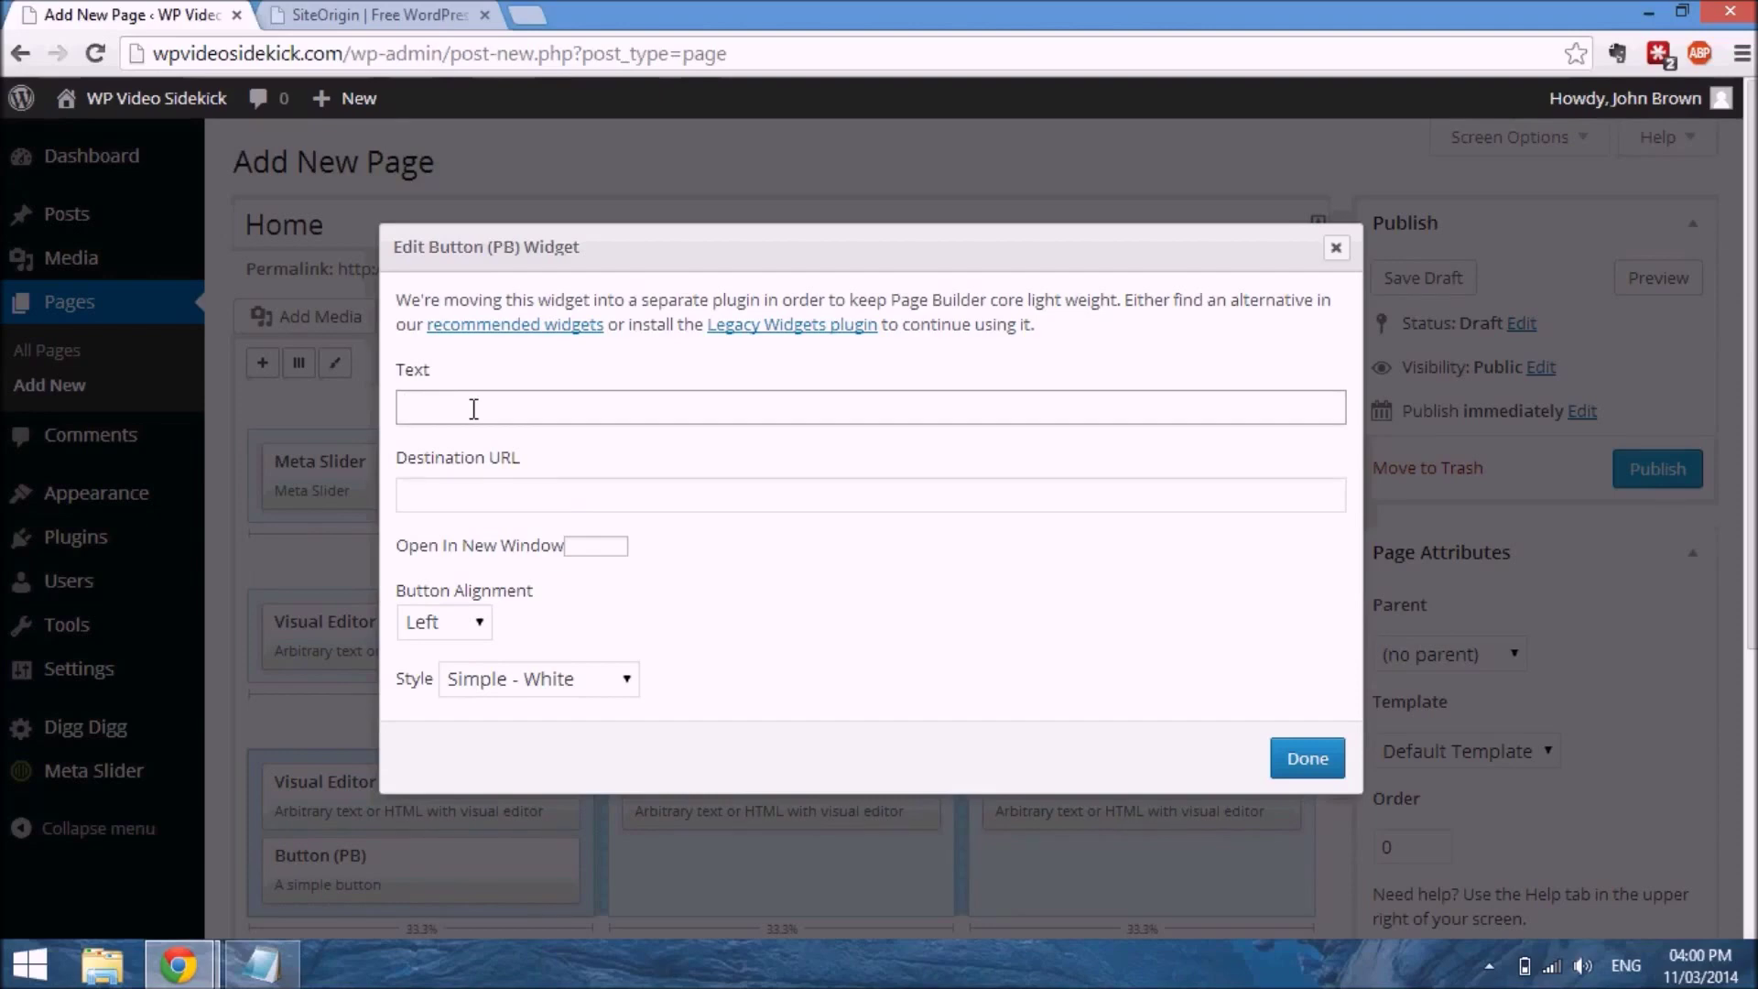
pyautogui.write('Download Now')
pyautogui.click(561, 495)
pyautogui.write('http')
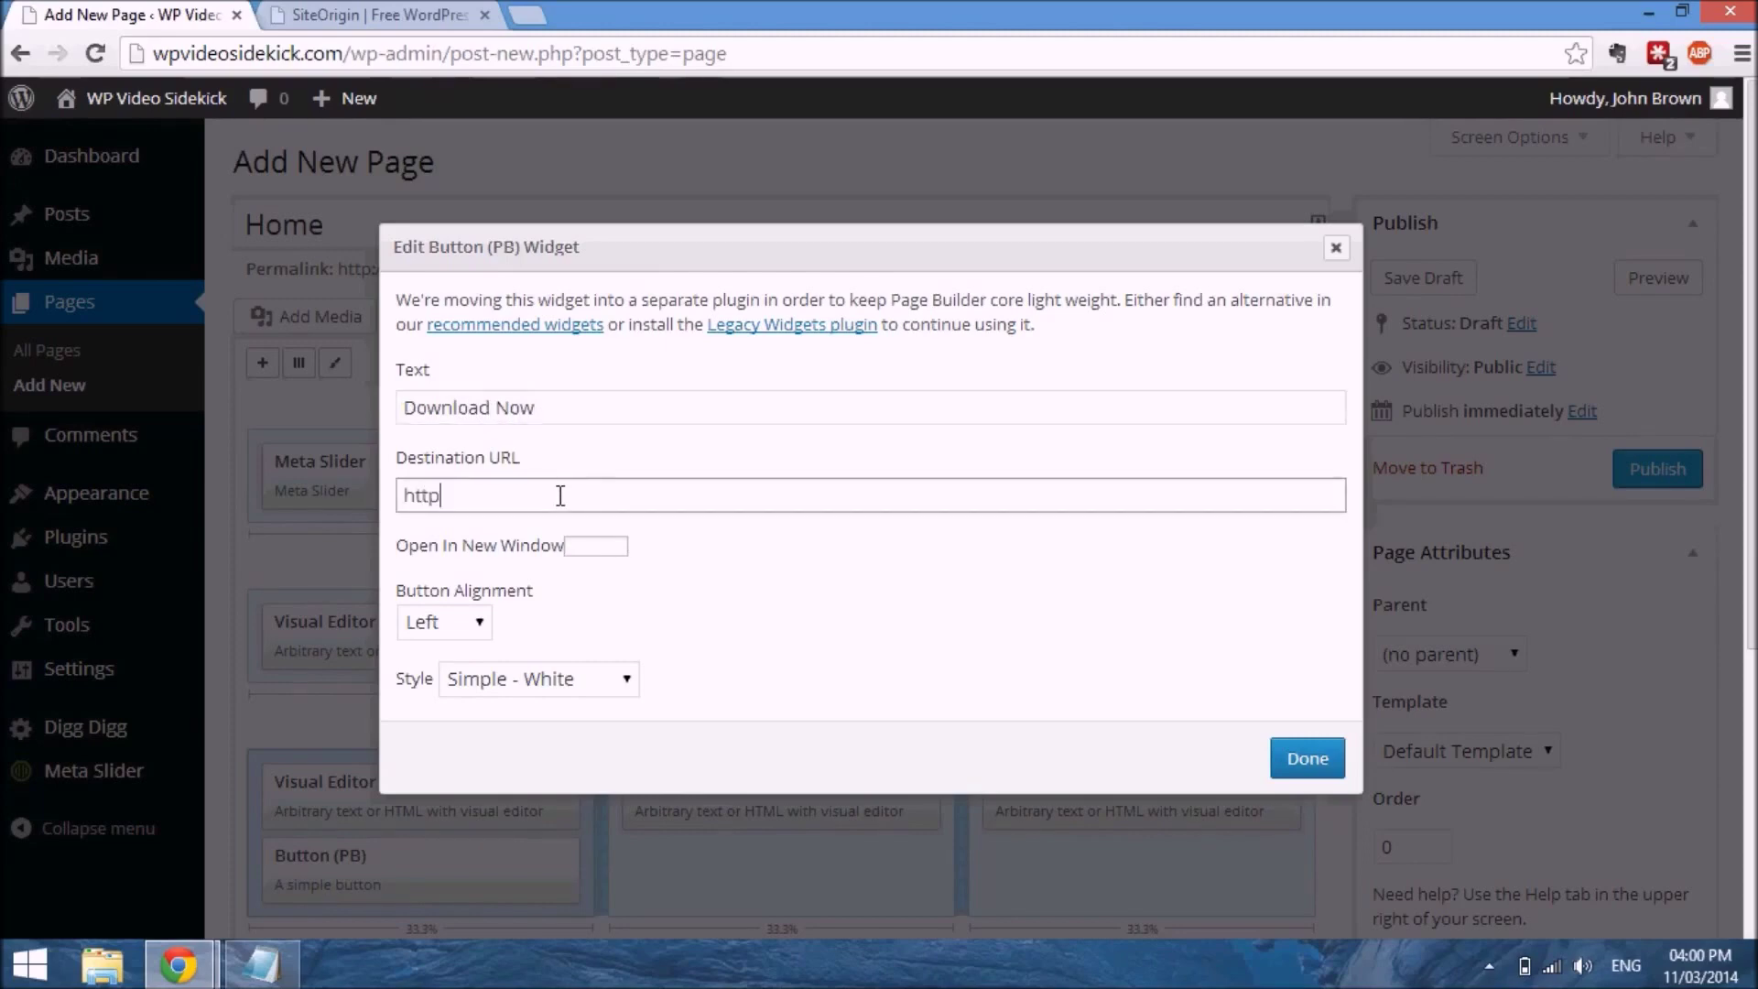
pyautogui.write('://google.com')
# Make the Download Now button open in a new window, align it to Center, and apply the Simple - Orange style
pyautogui.click(585, 553)
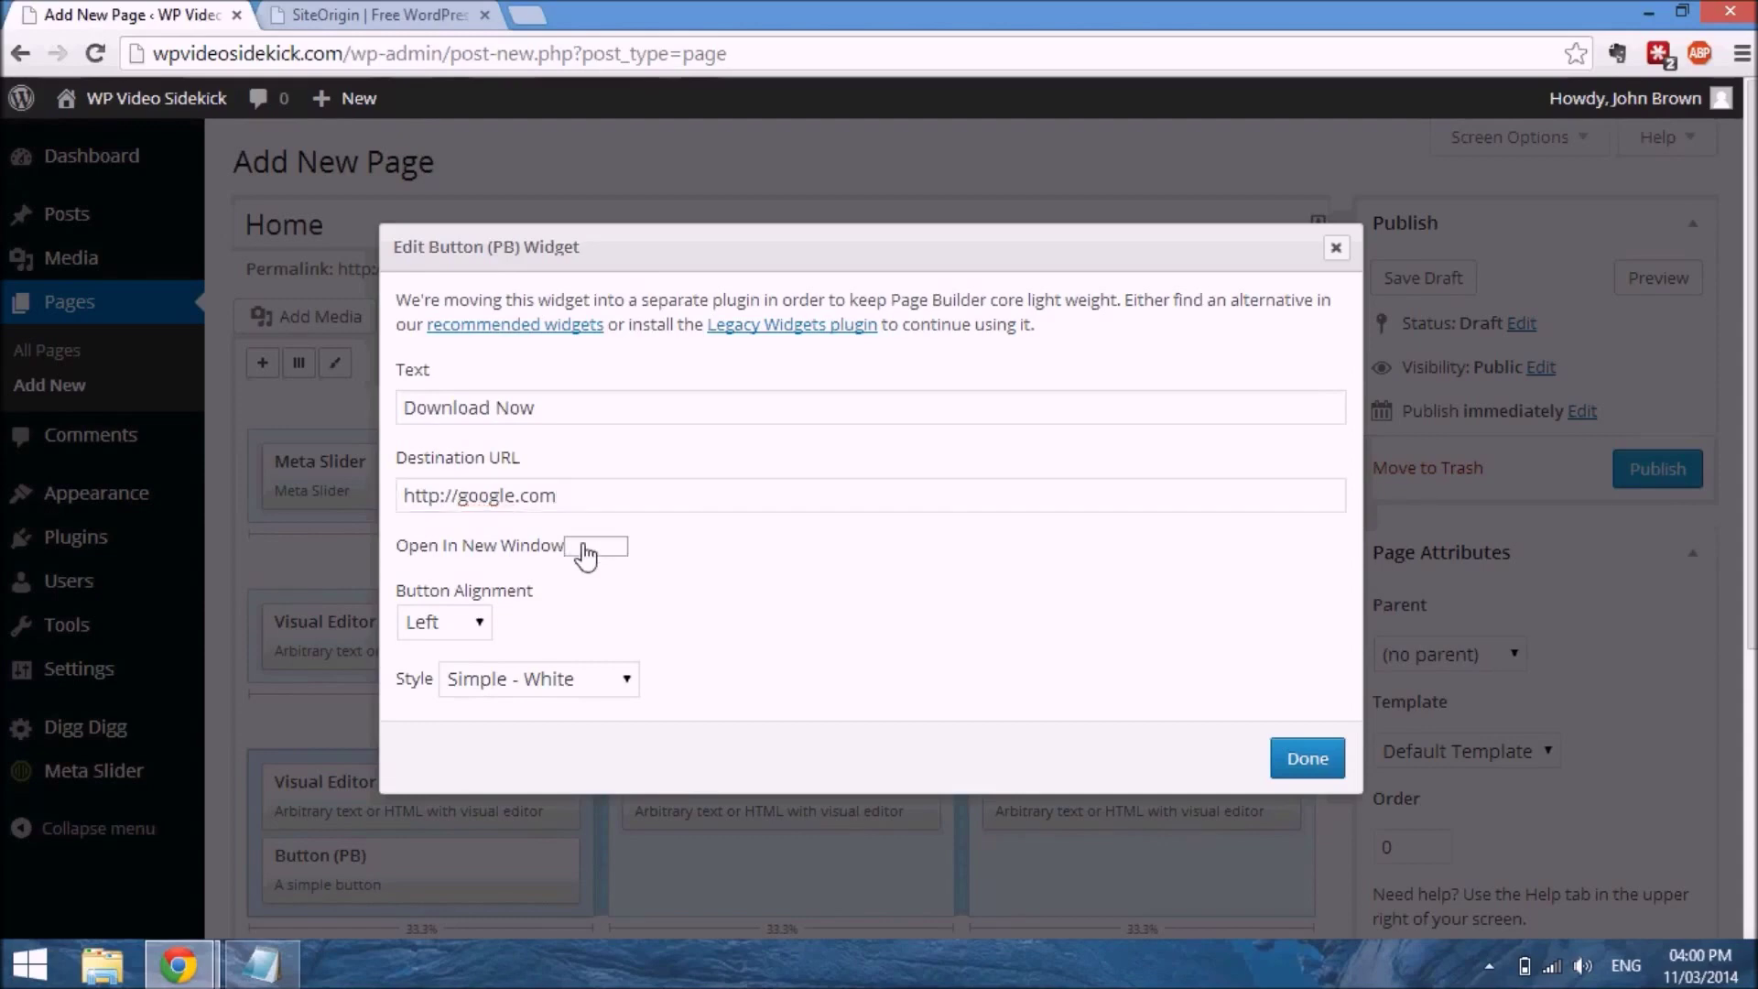
pyautogui.click(481, 627)
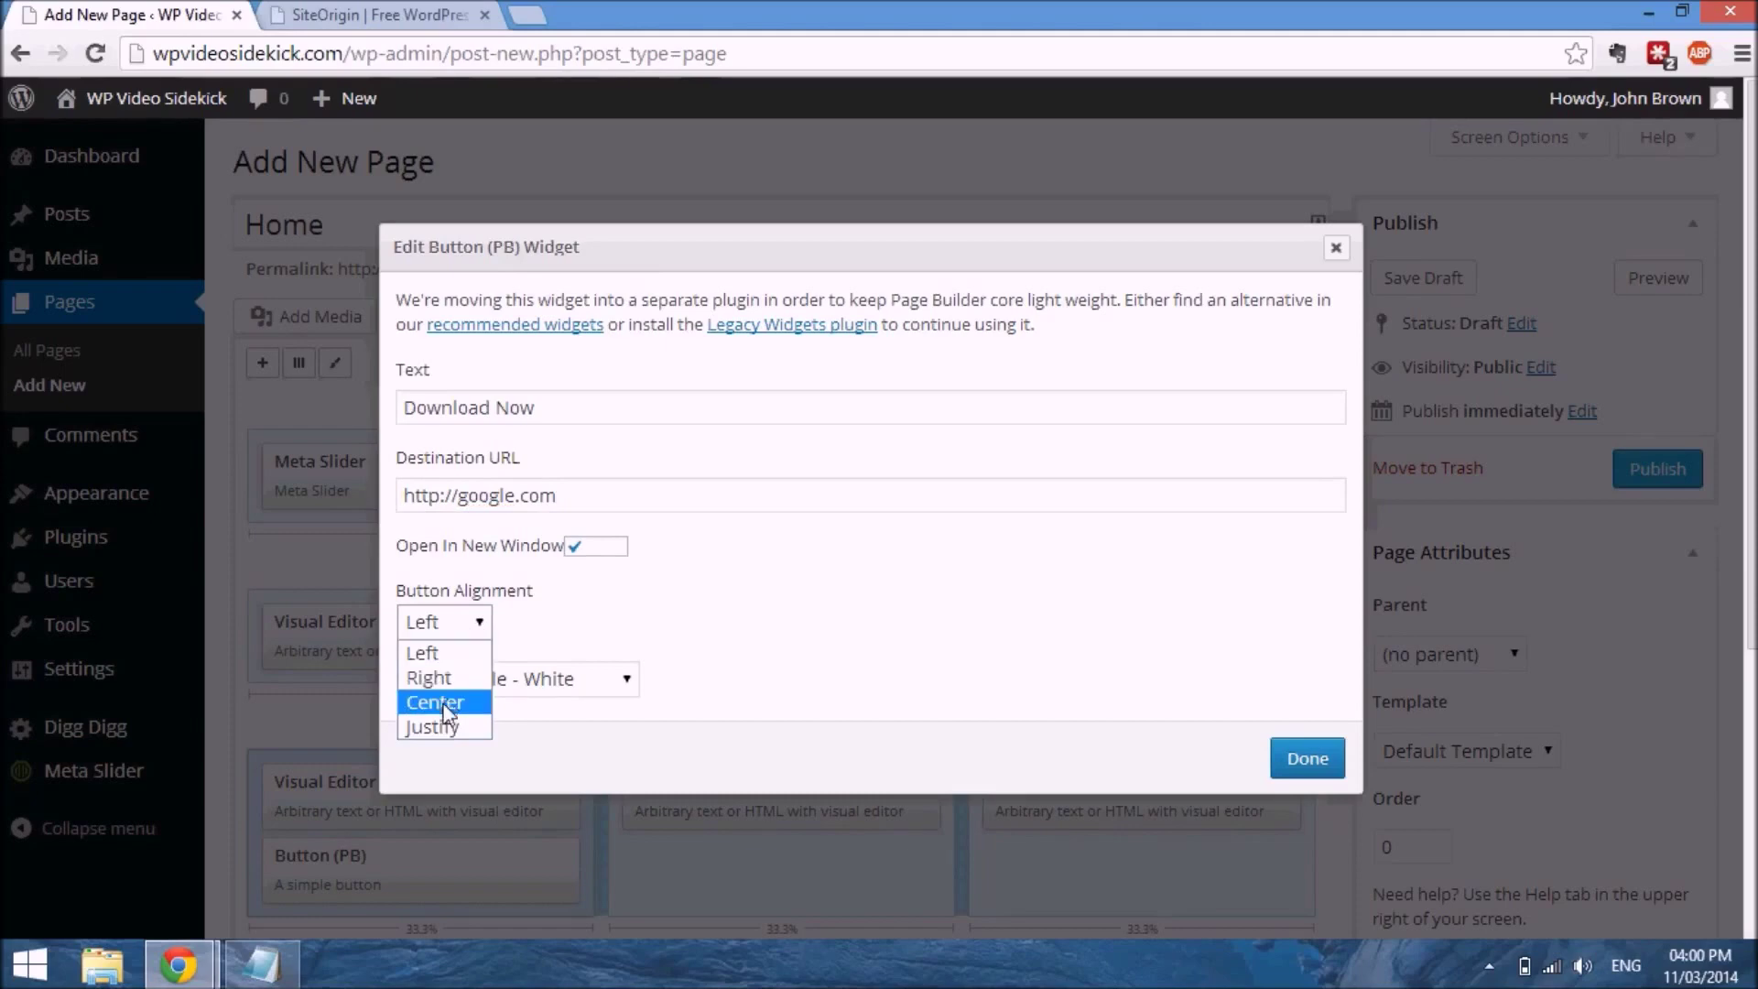
pyautogui.click(446, 703)
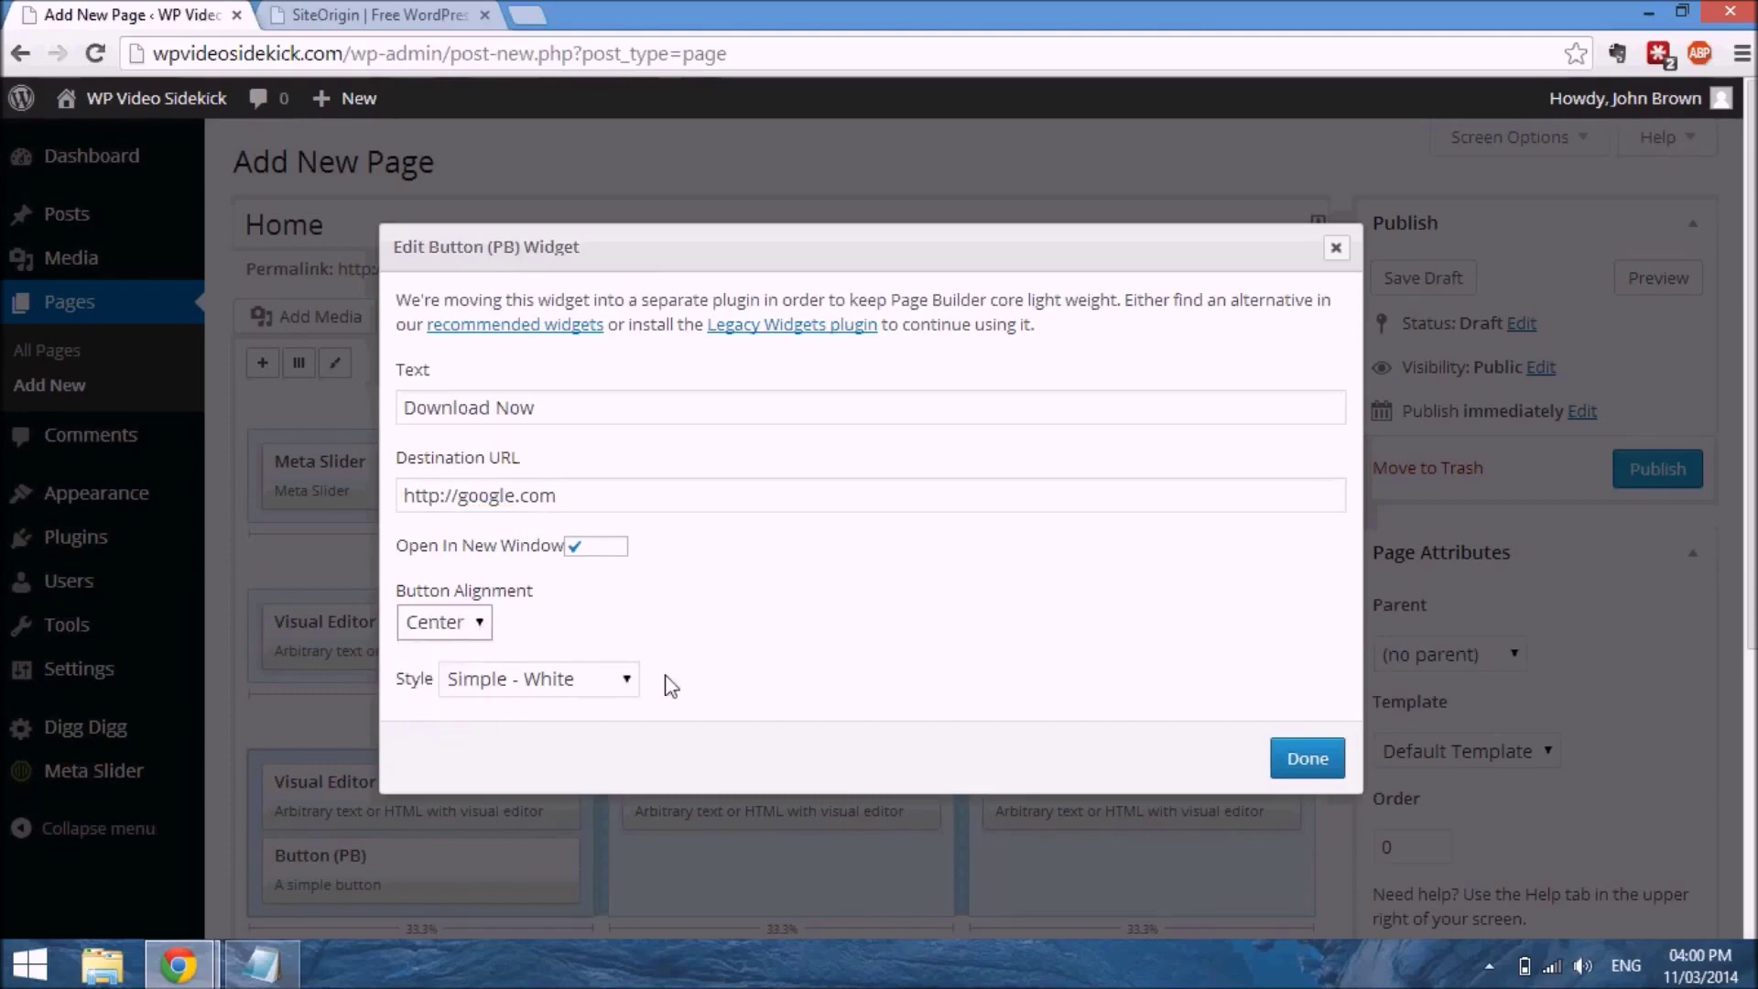
pyautogui.click(627, 680)
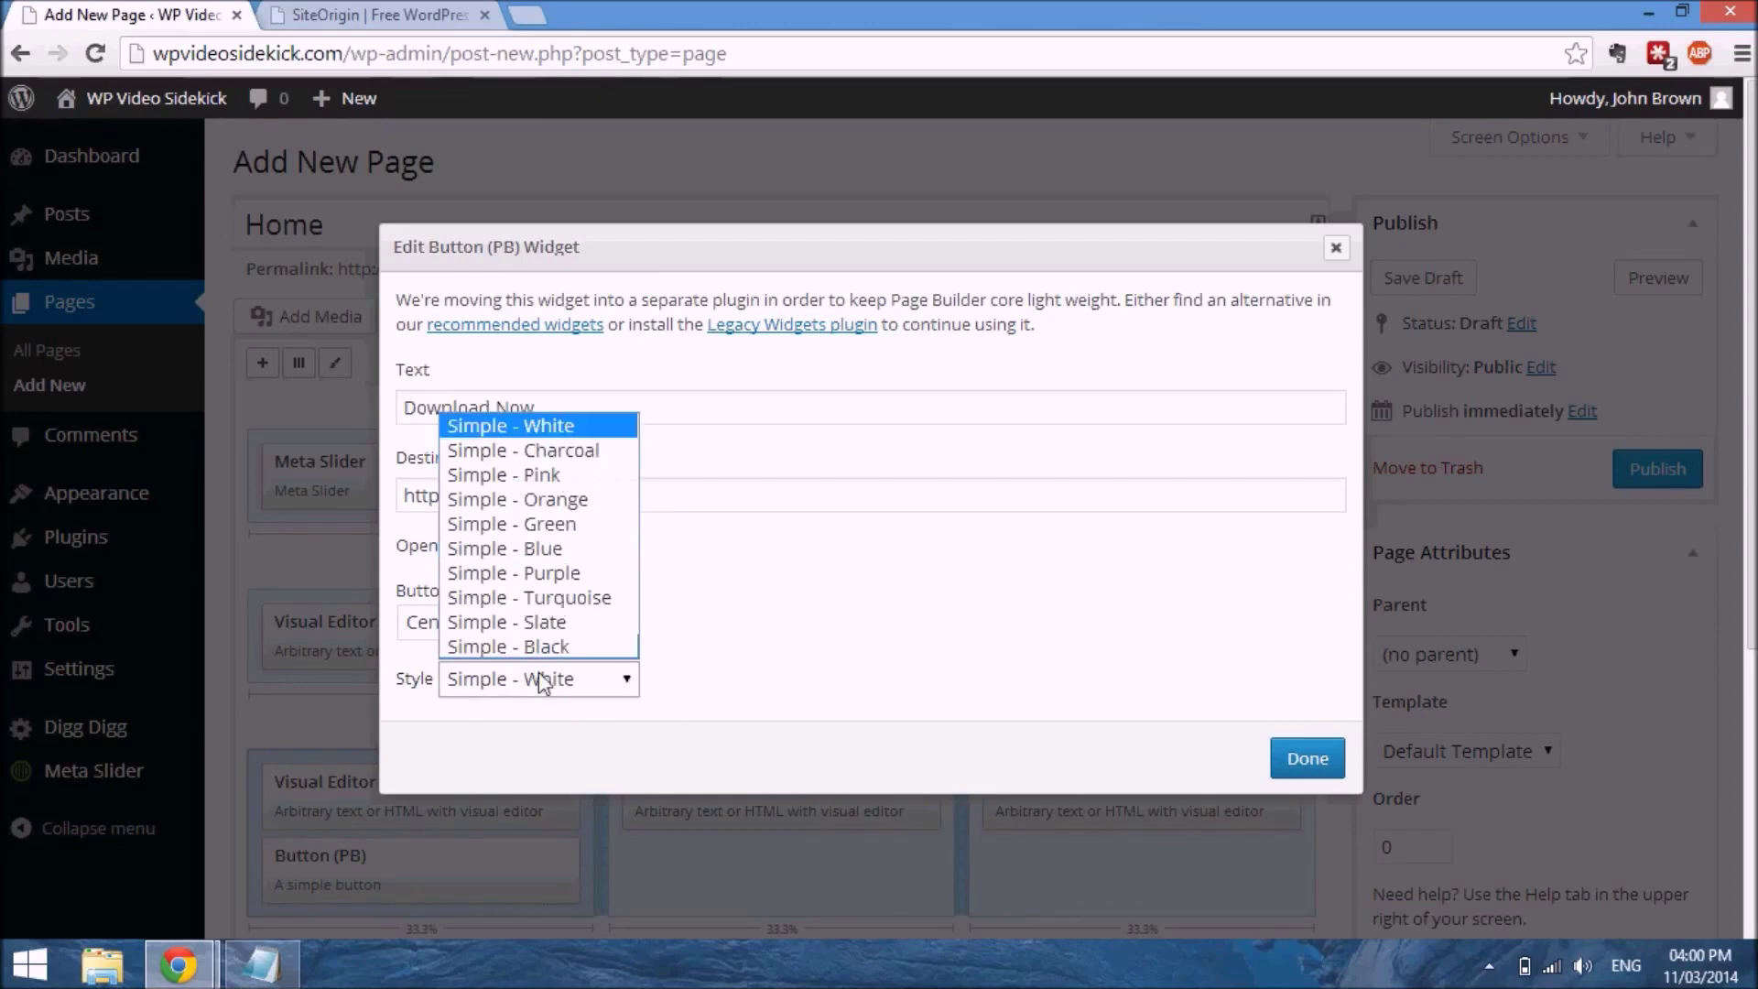
pyautogui.click(547, 500)
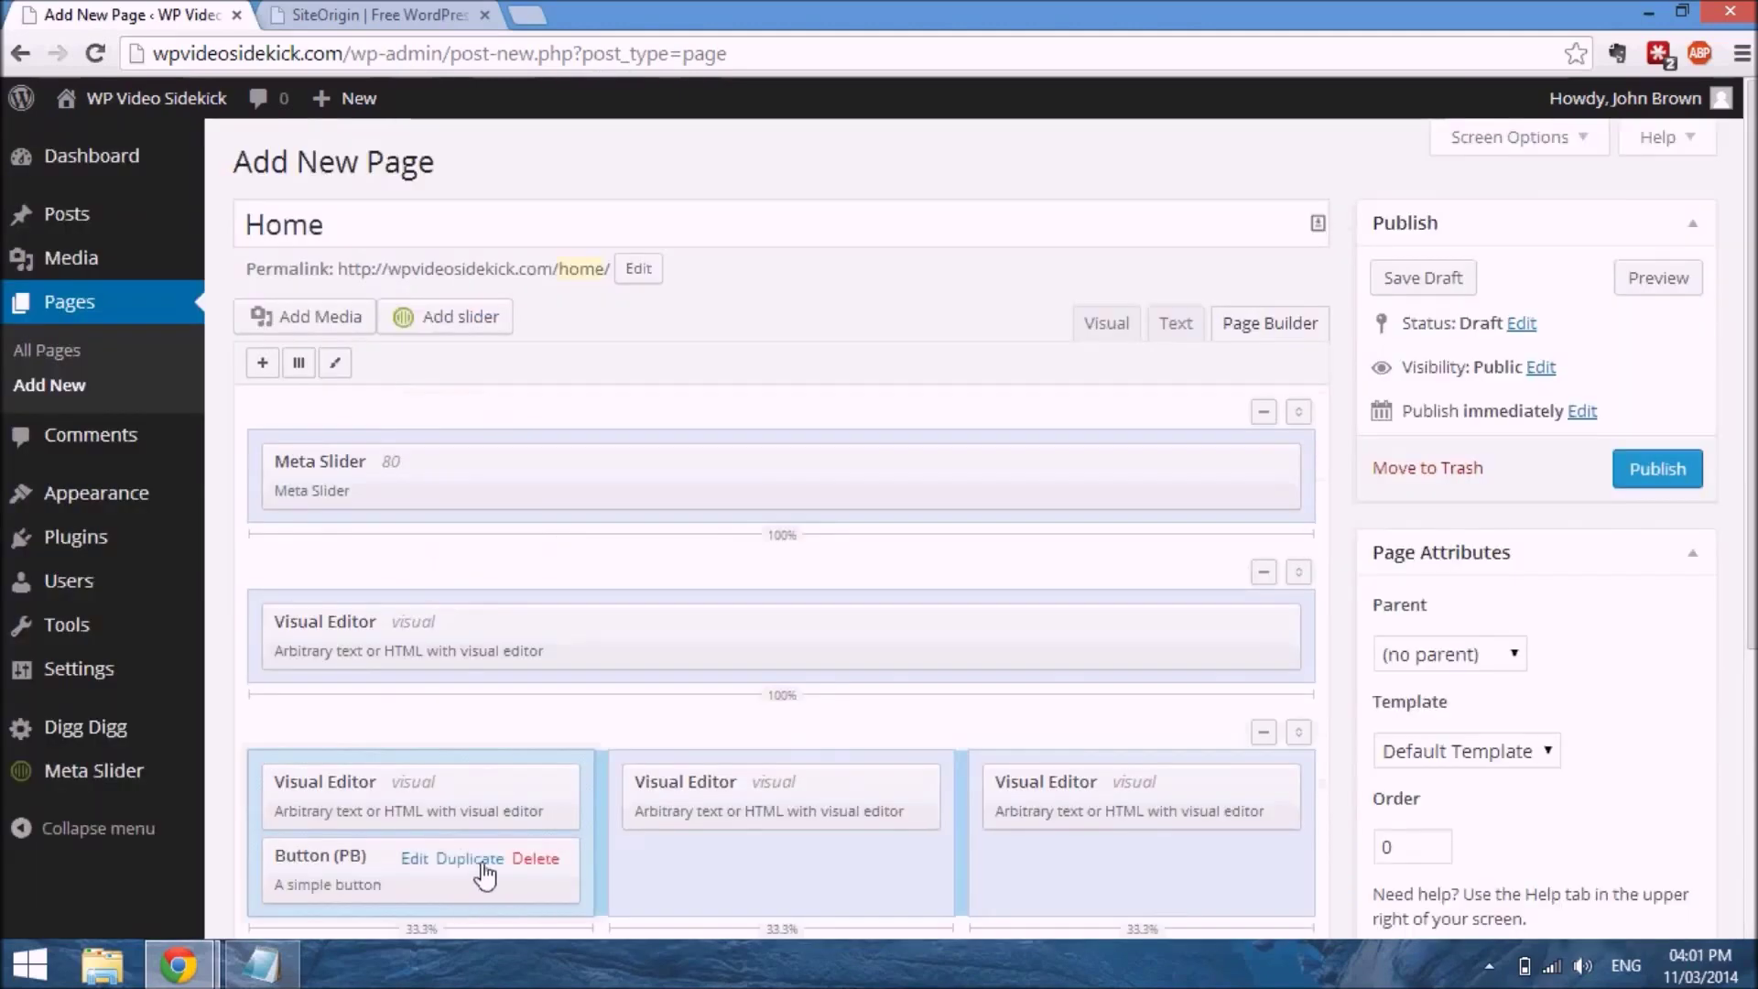
# Duplicate the Download Now button twice and move one copy into the second column and one into the third
pyautogui.click(480, 861)
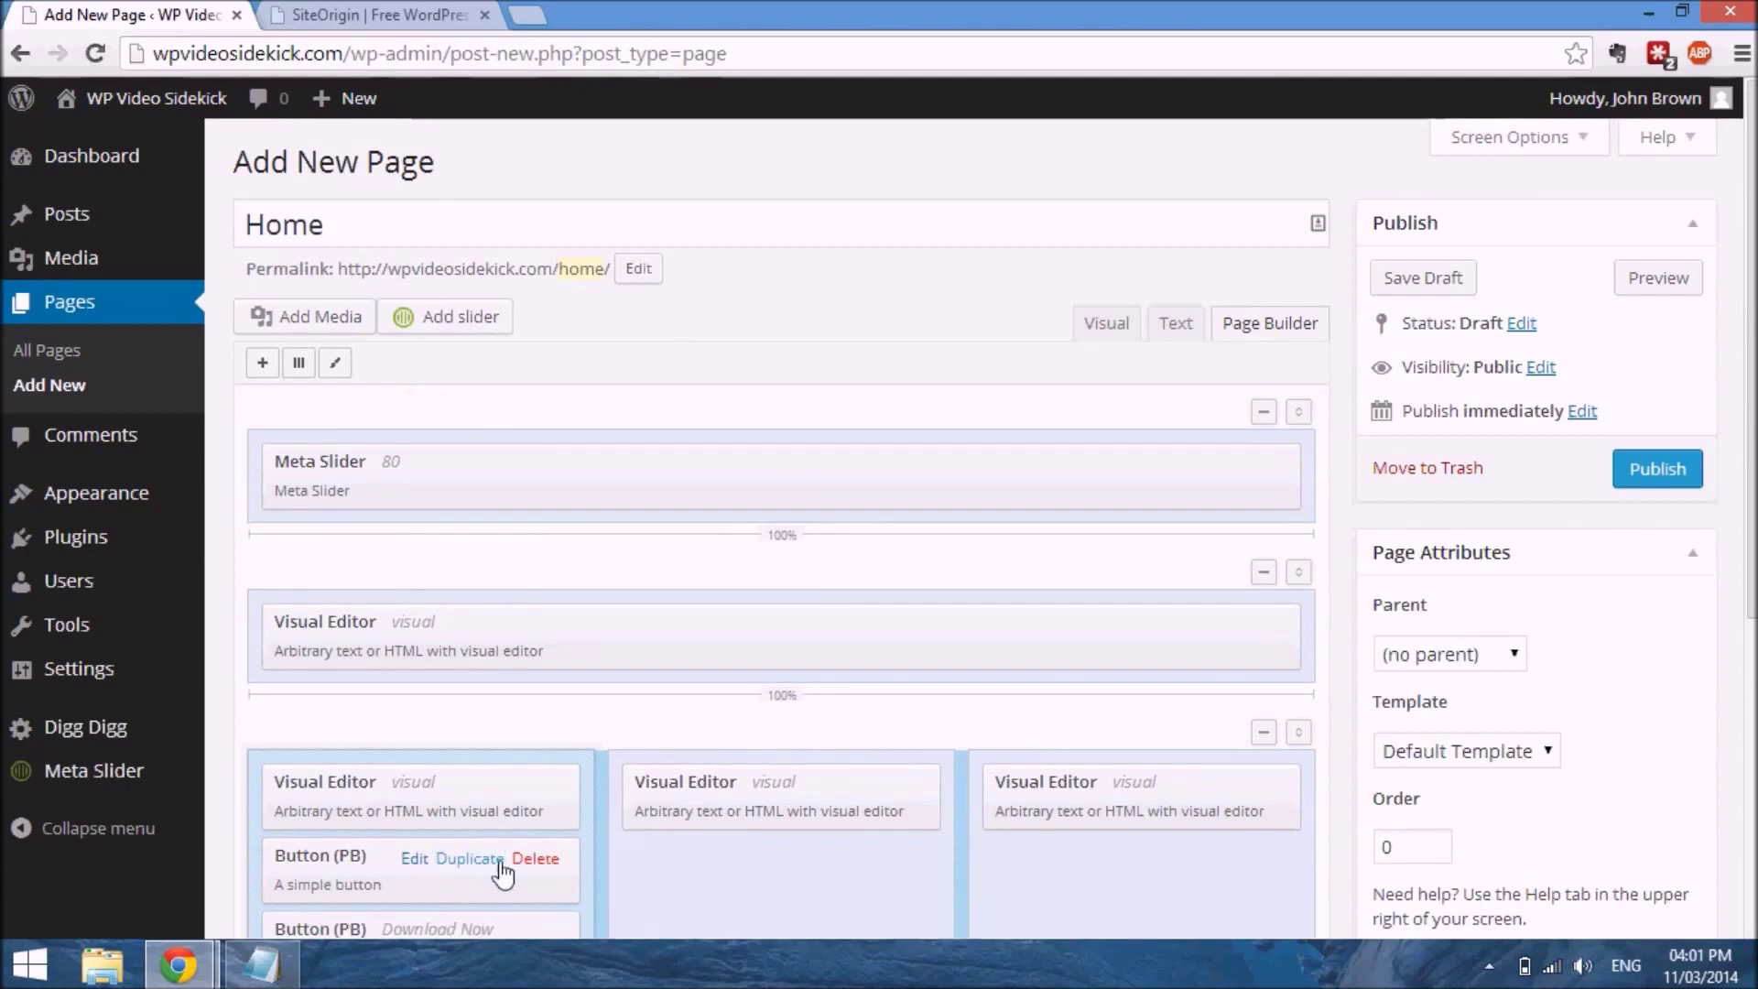
pyautogui.scroll(-3, 783, 819)
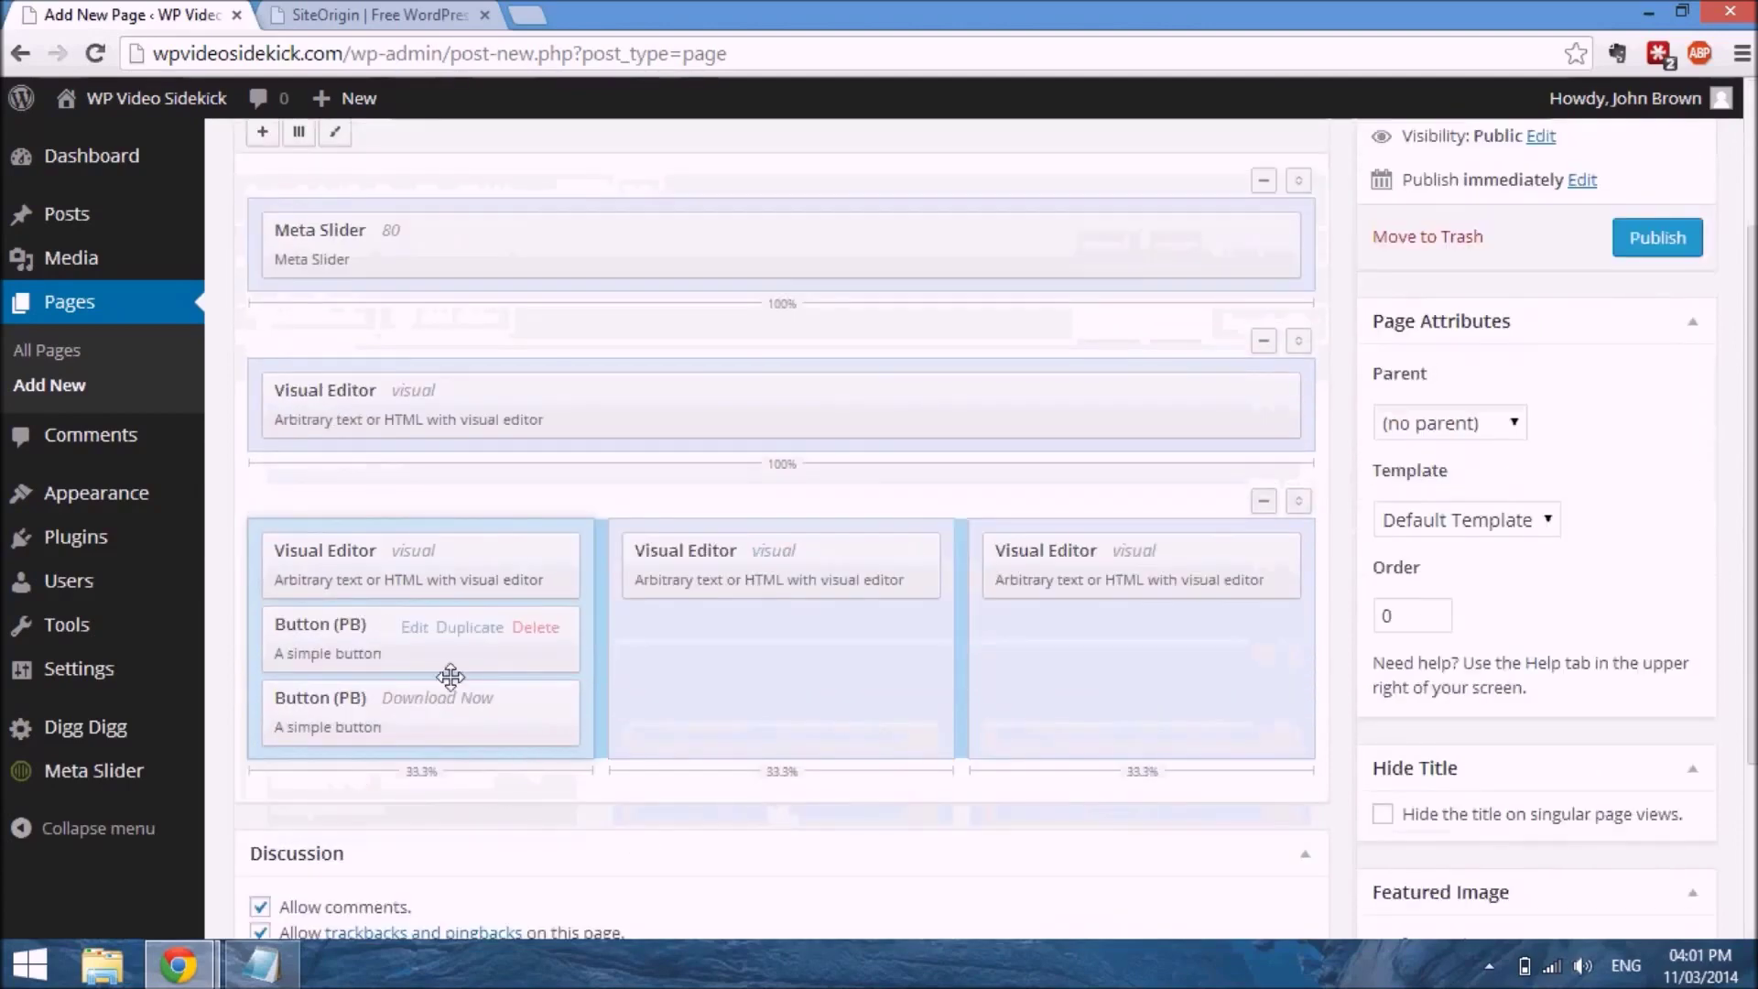
pyautogui.click(475, 705)
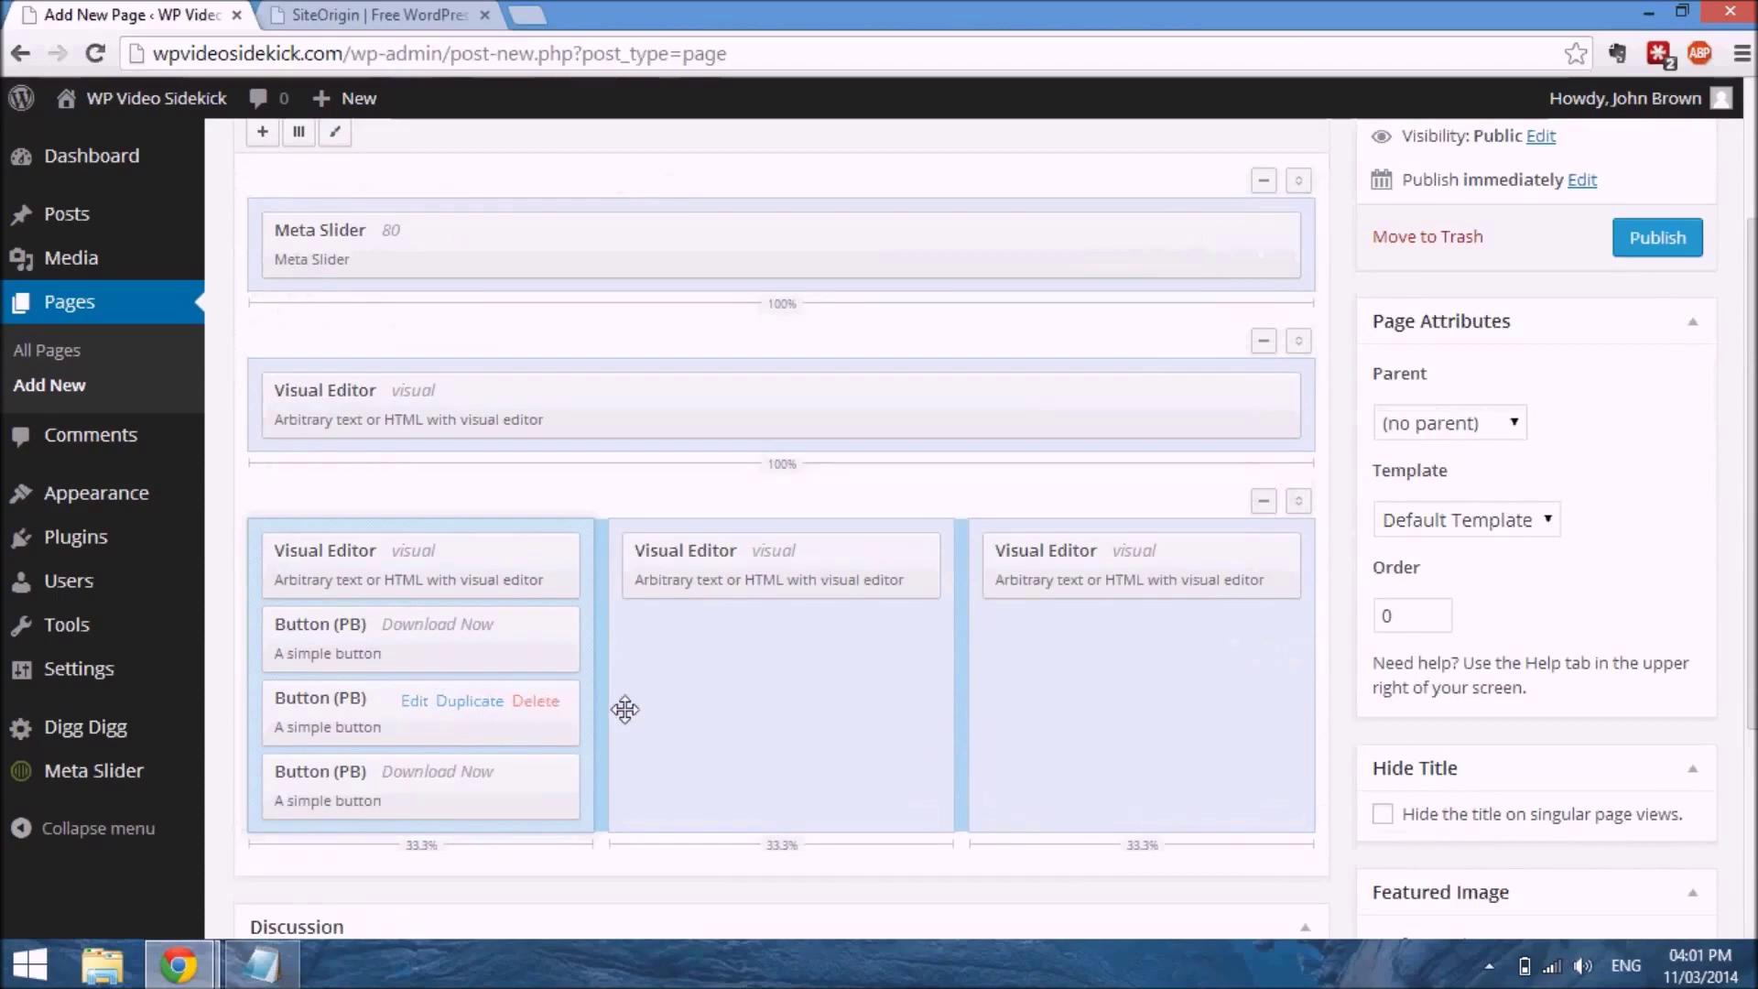
pyautogui.moveTo(844, 641); pyautogui.dragTo(879, 673)
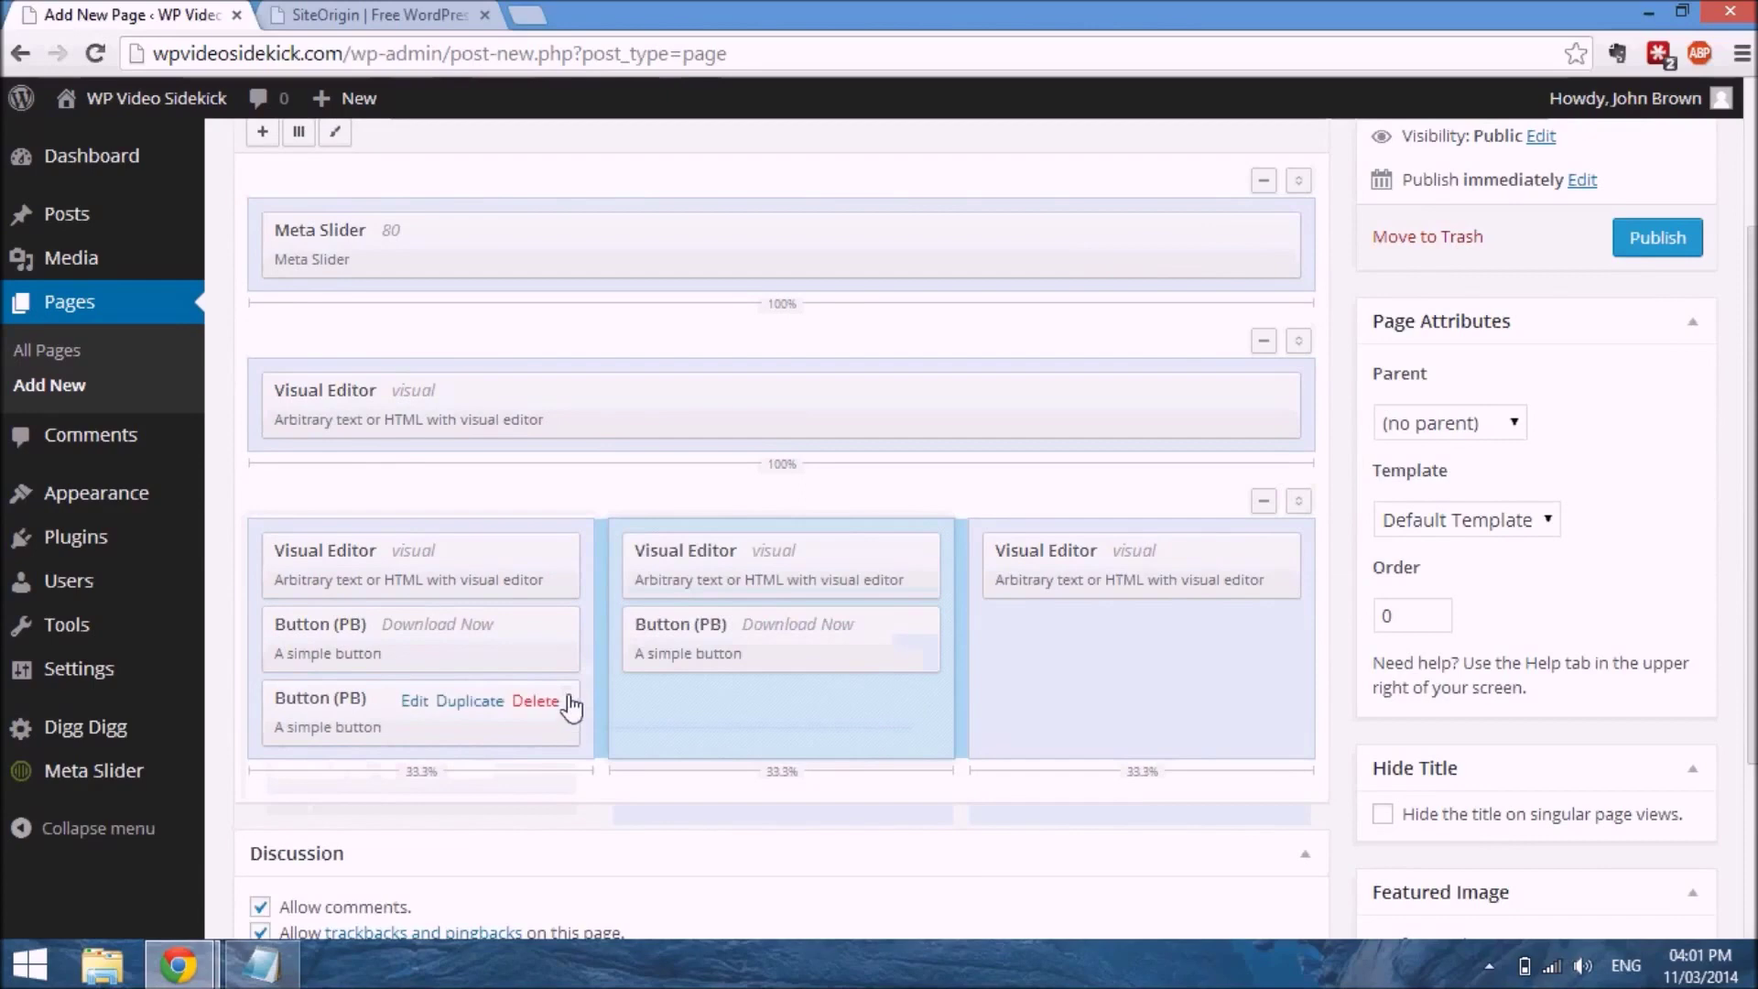
pyautogui.moveTo(585, 699); pyautogui.dragTo(1304, 610)
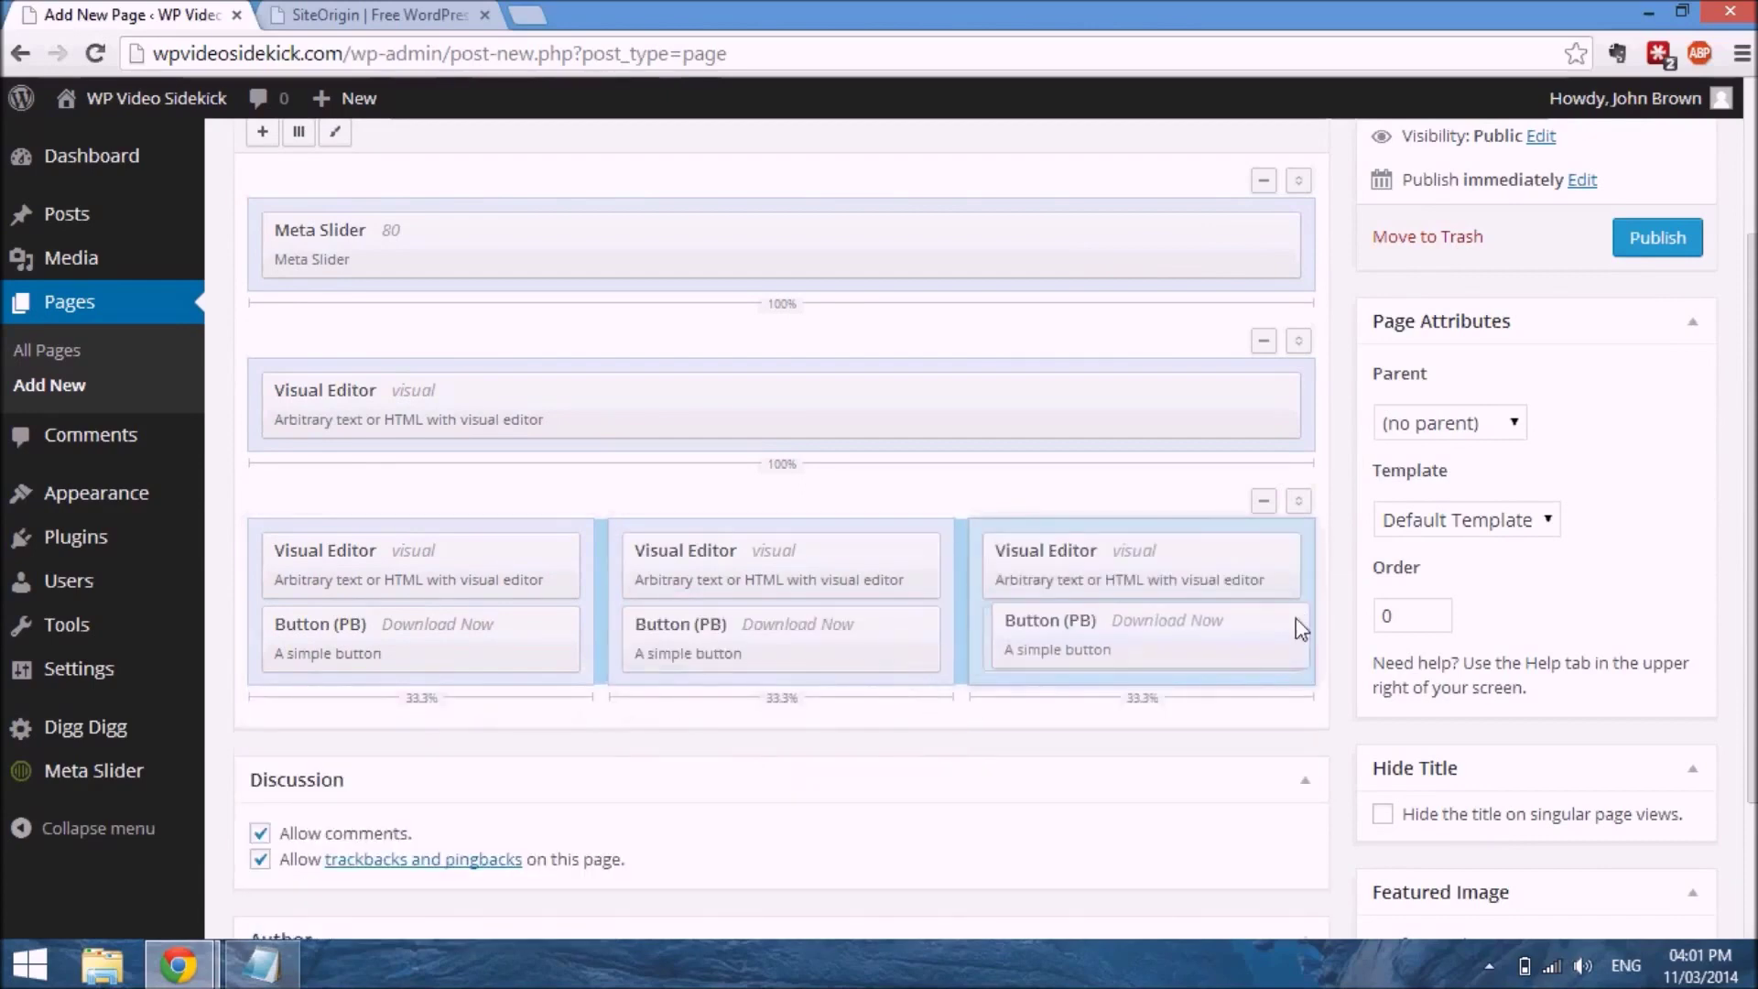
# Change the text of the second-column button to "Learn More"
pyautogui.moveTo(711, 638)
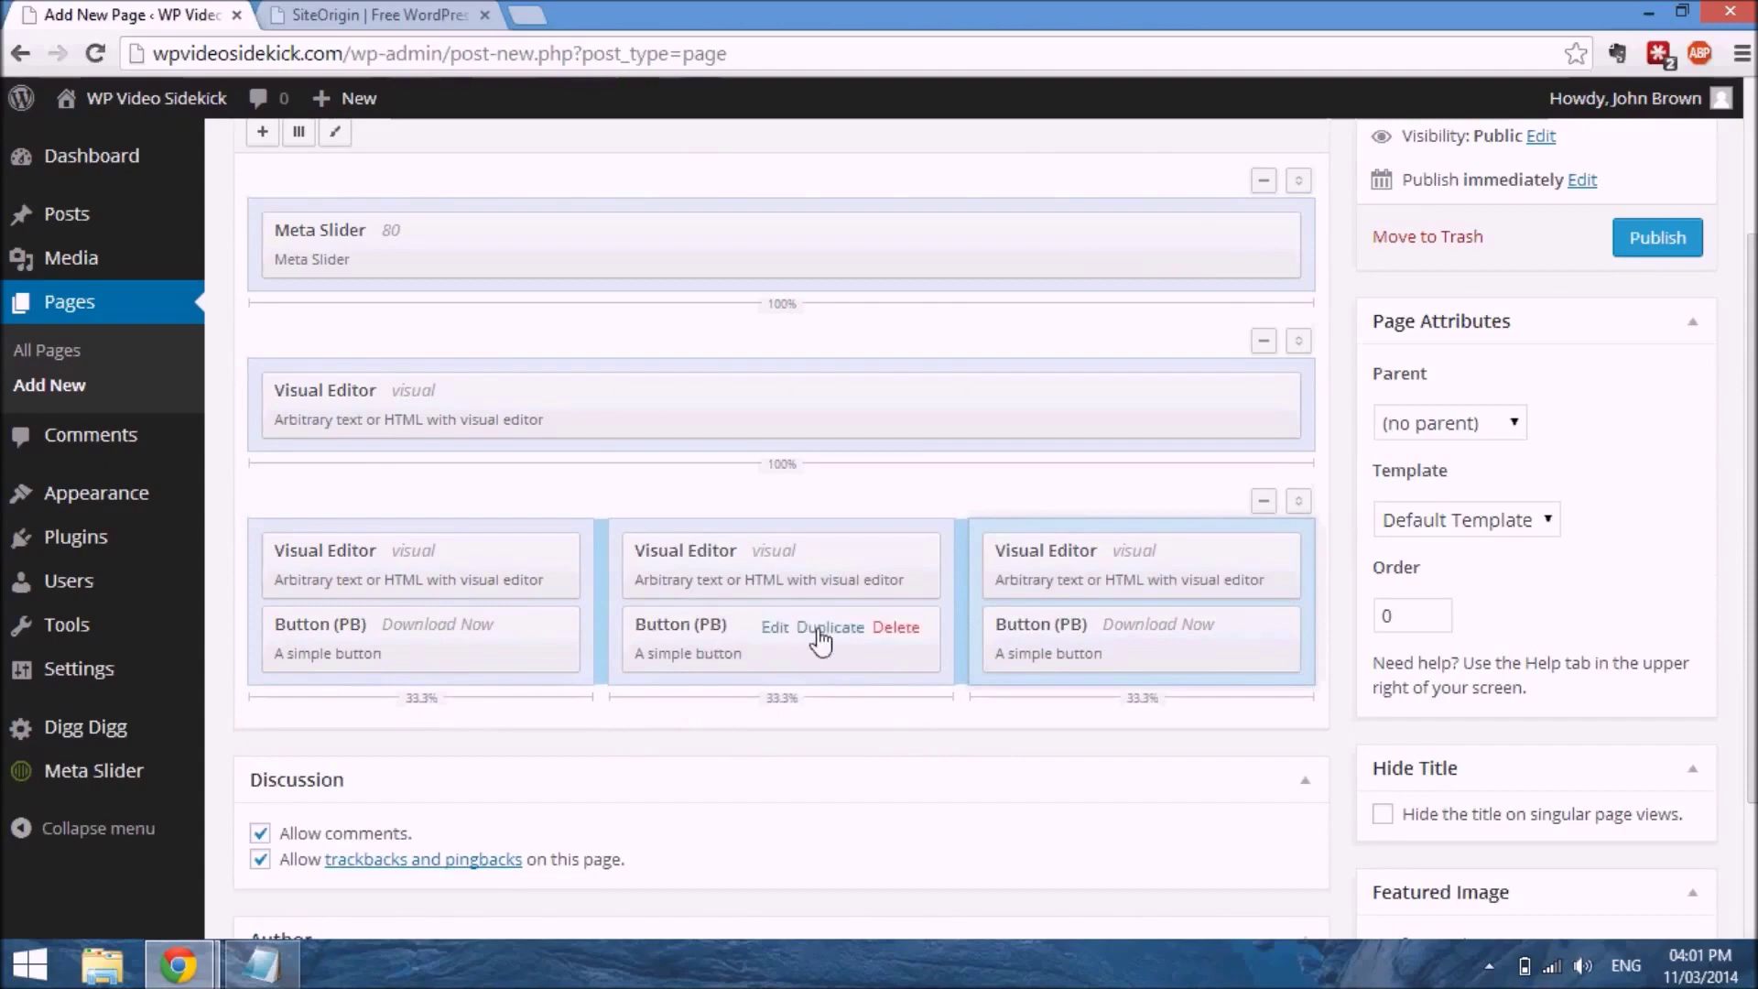
pyautogui.click(774, 627)
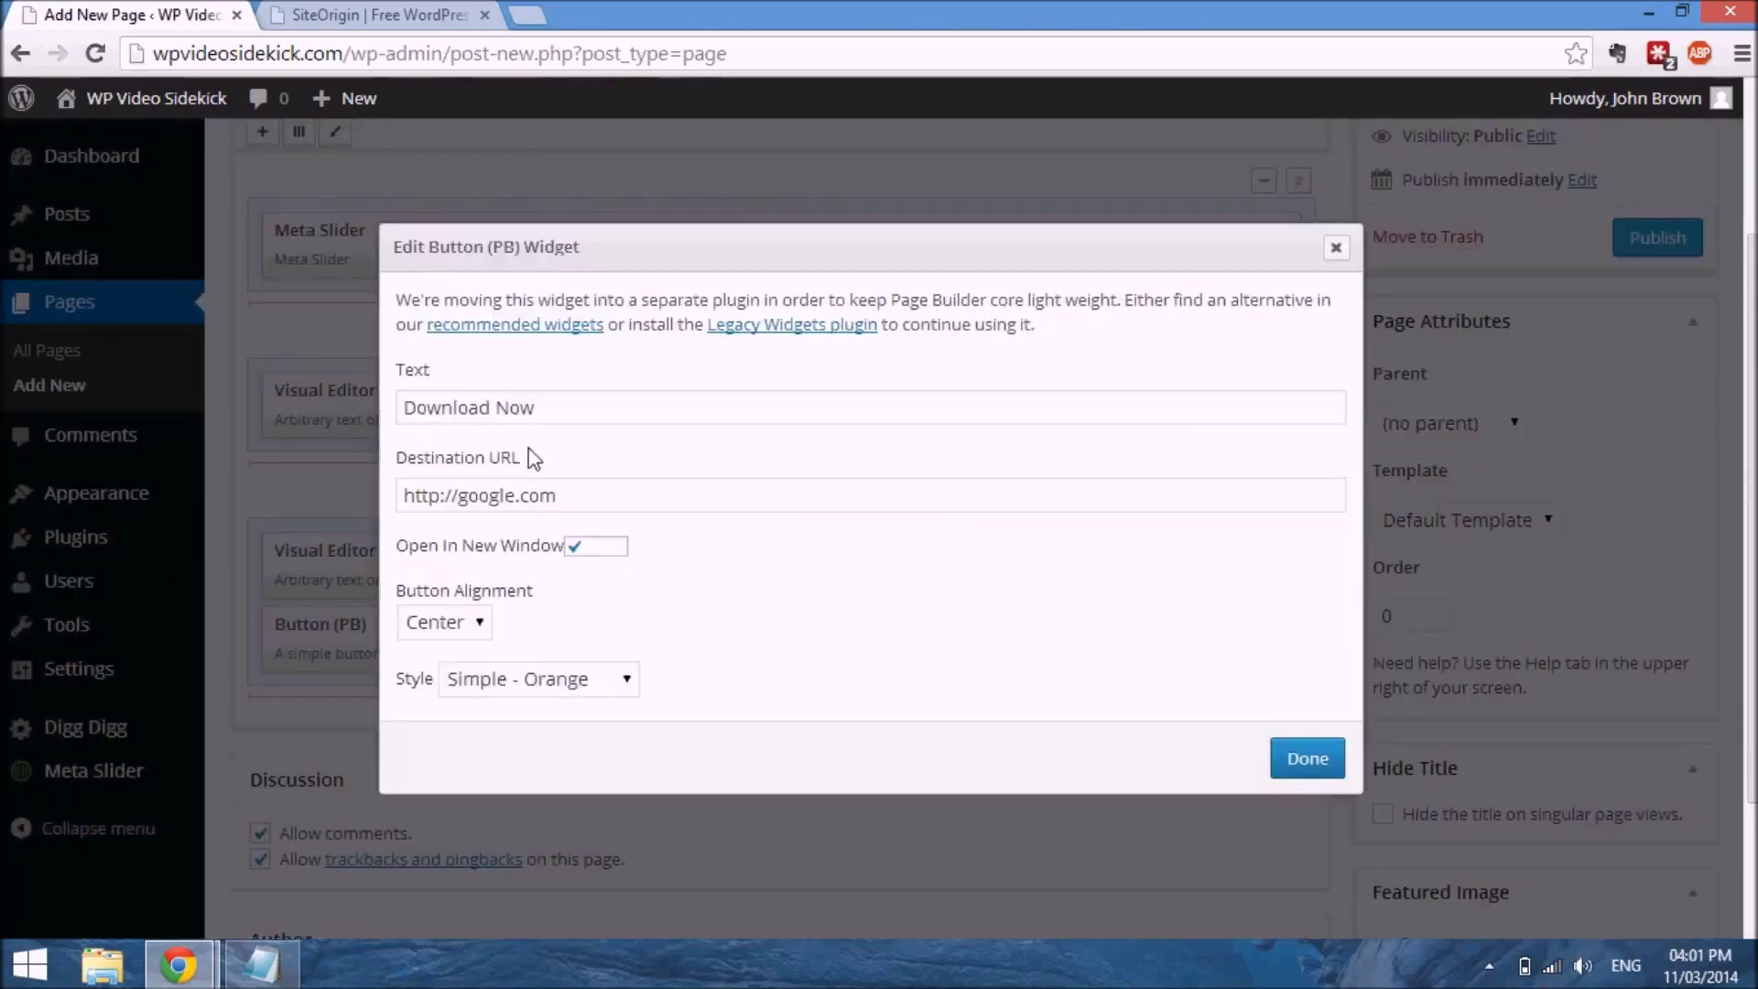
pyautogui.moveTo(554, 424); pyautogui.dragTo(357, 428)
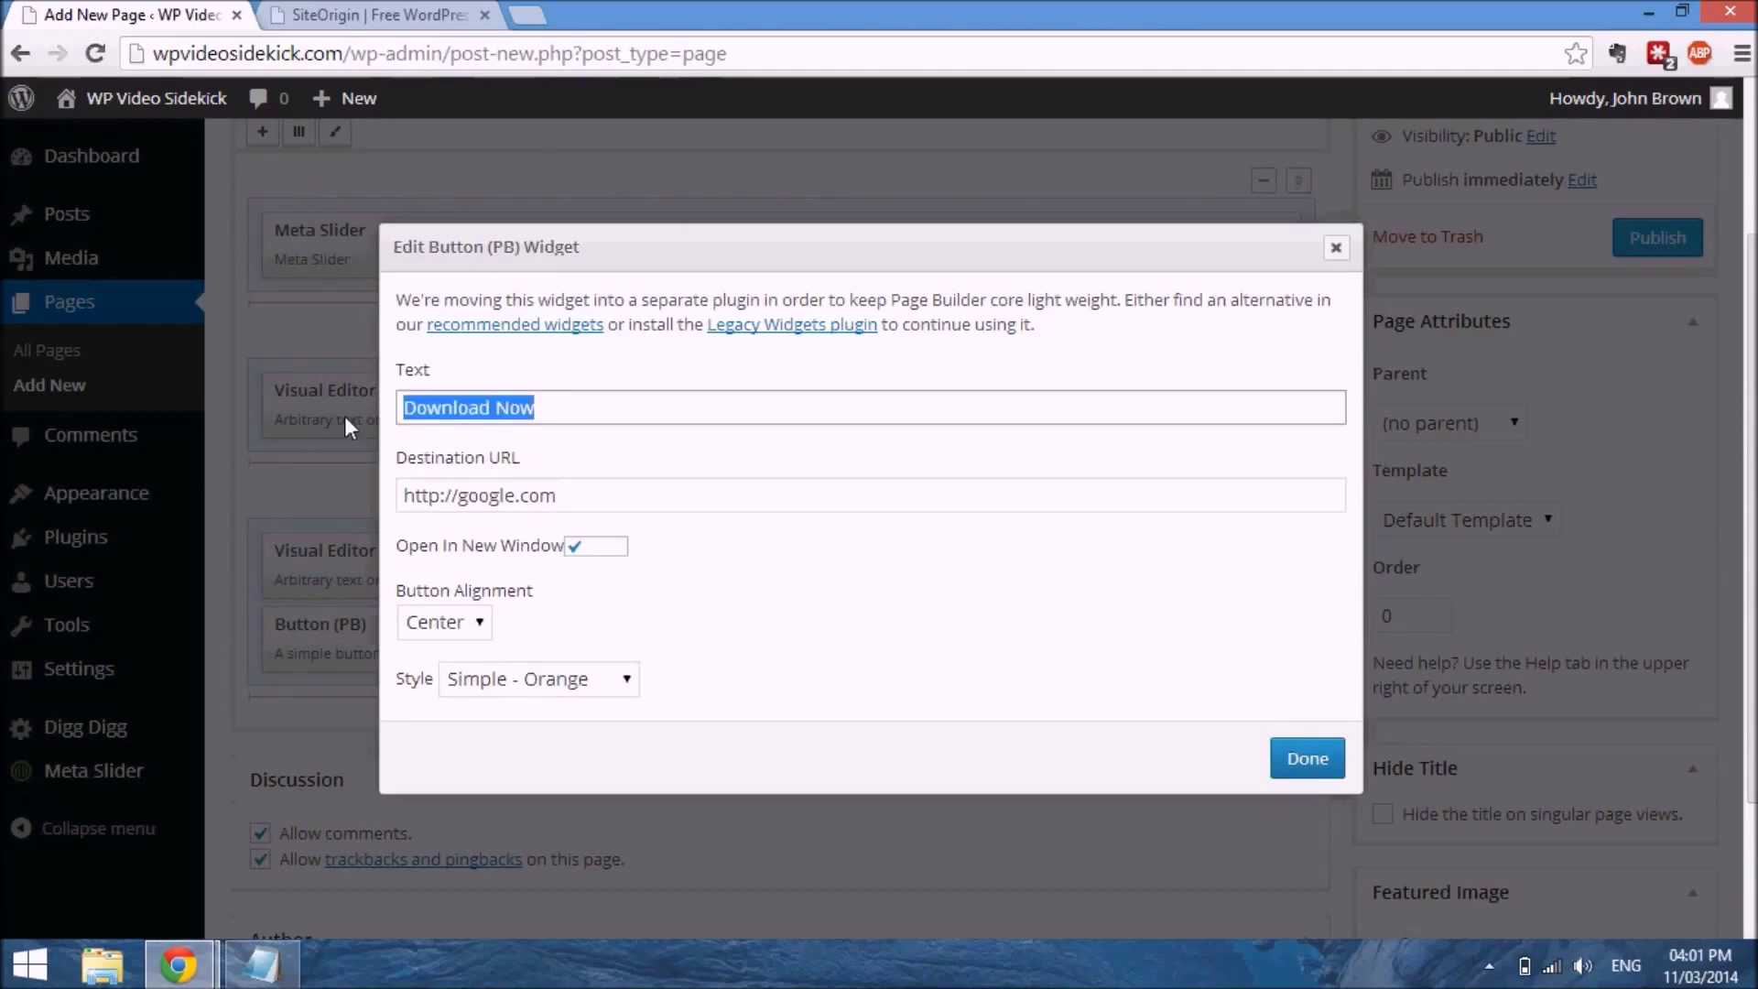
pyautogui.write('L')
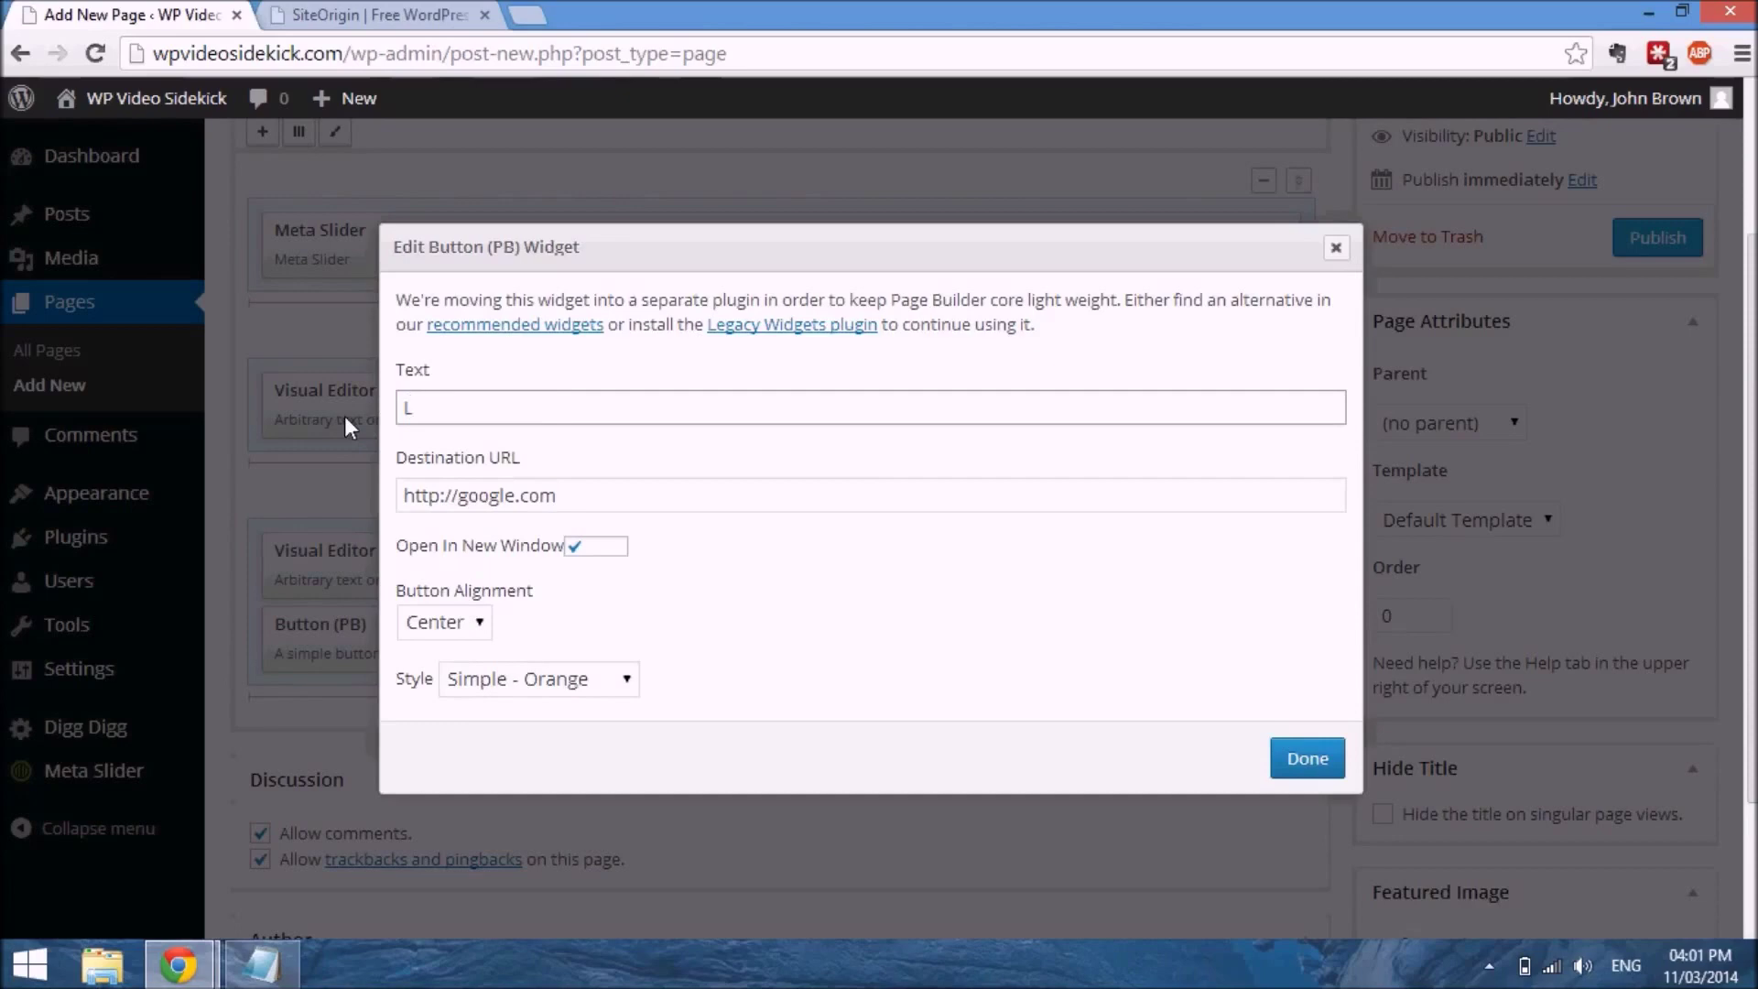
pyautogui.write('earn More')
pyautogui.click(1323, 762)
# Change the text of the third-column button to "Sign Me Up" and publish the Home page
pyautogui.moveTo(1122, 668)
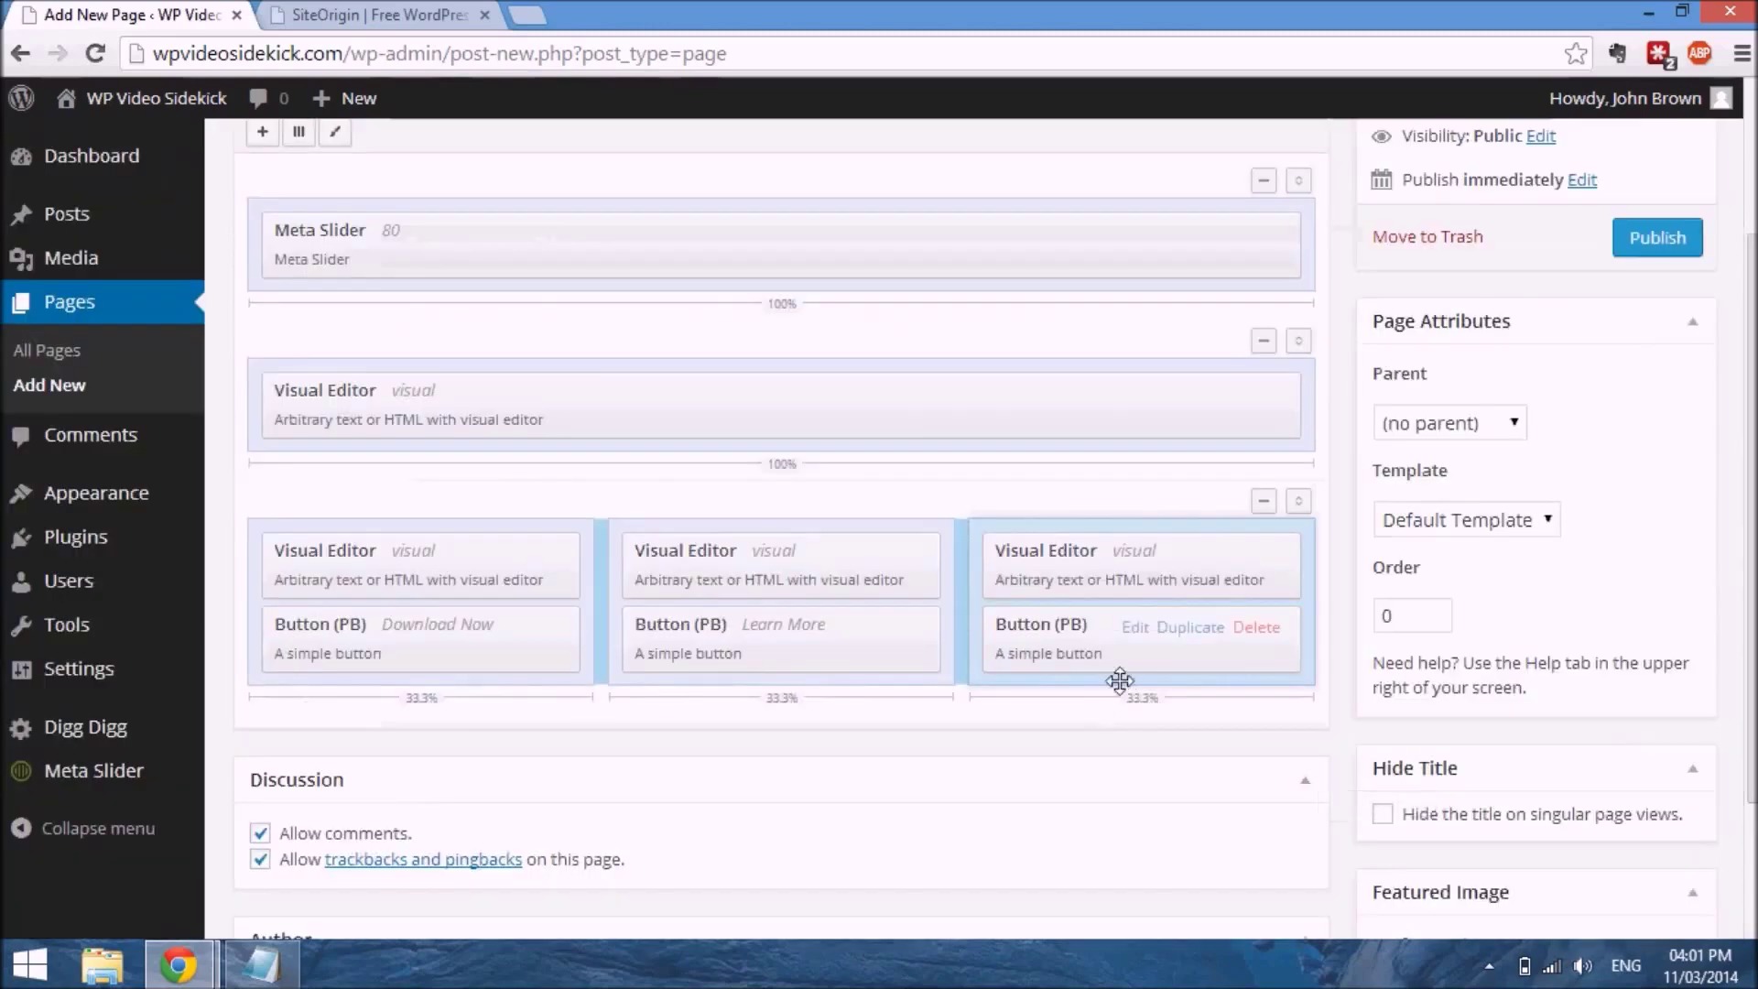
pyautogui.click(1135, 627)
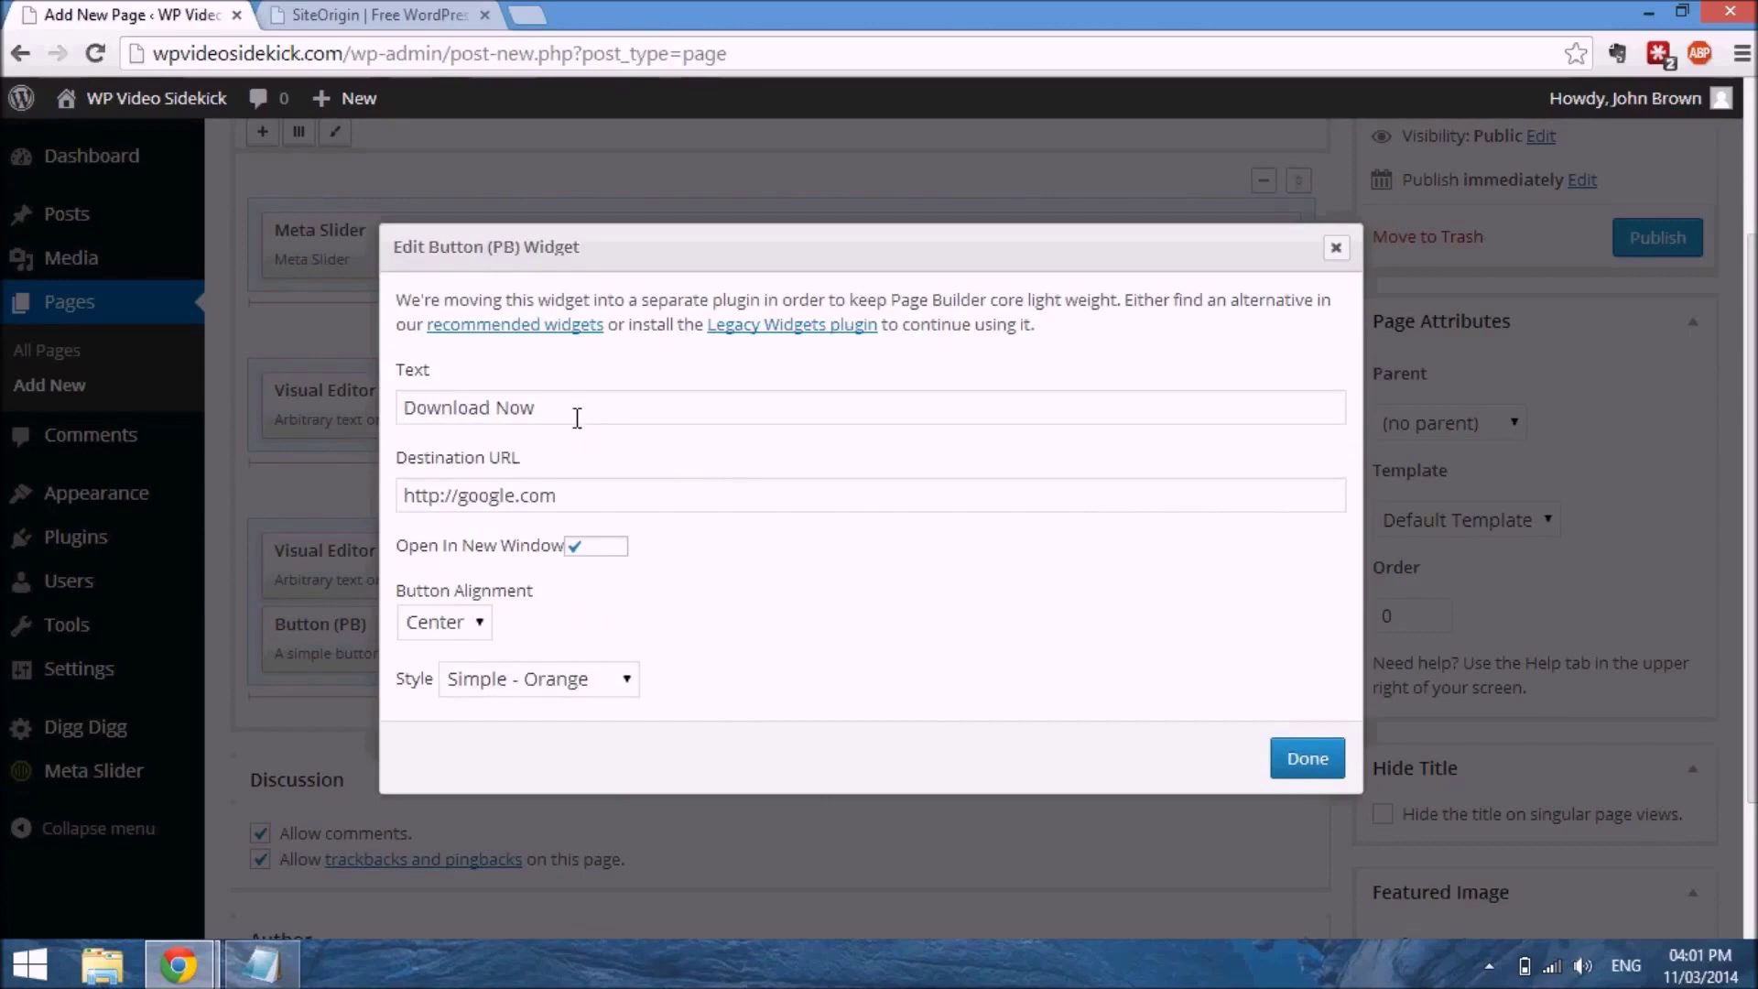
pyautogui.tripleClick(405, 412)
pyautogui.write('S')
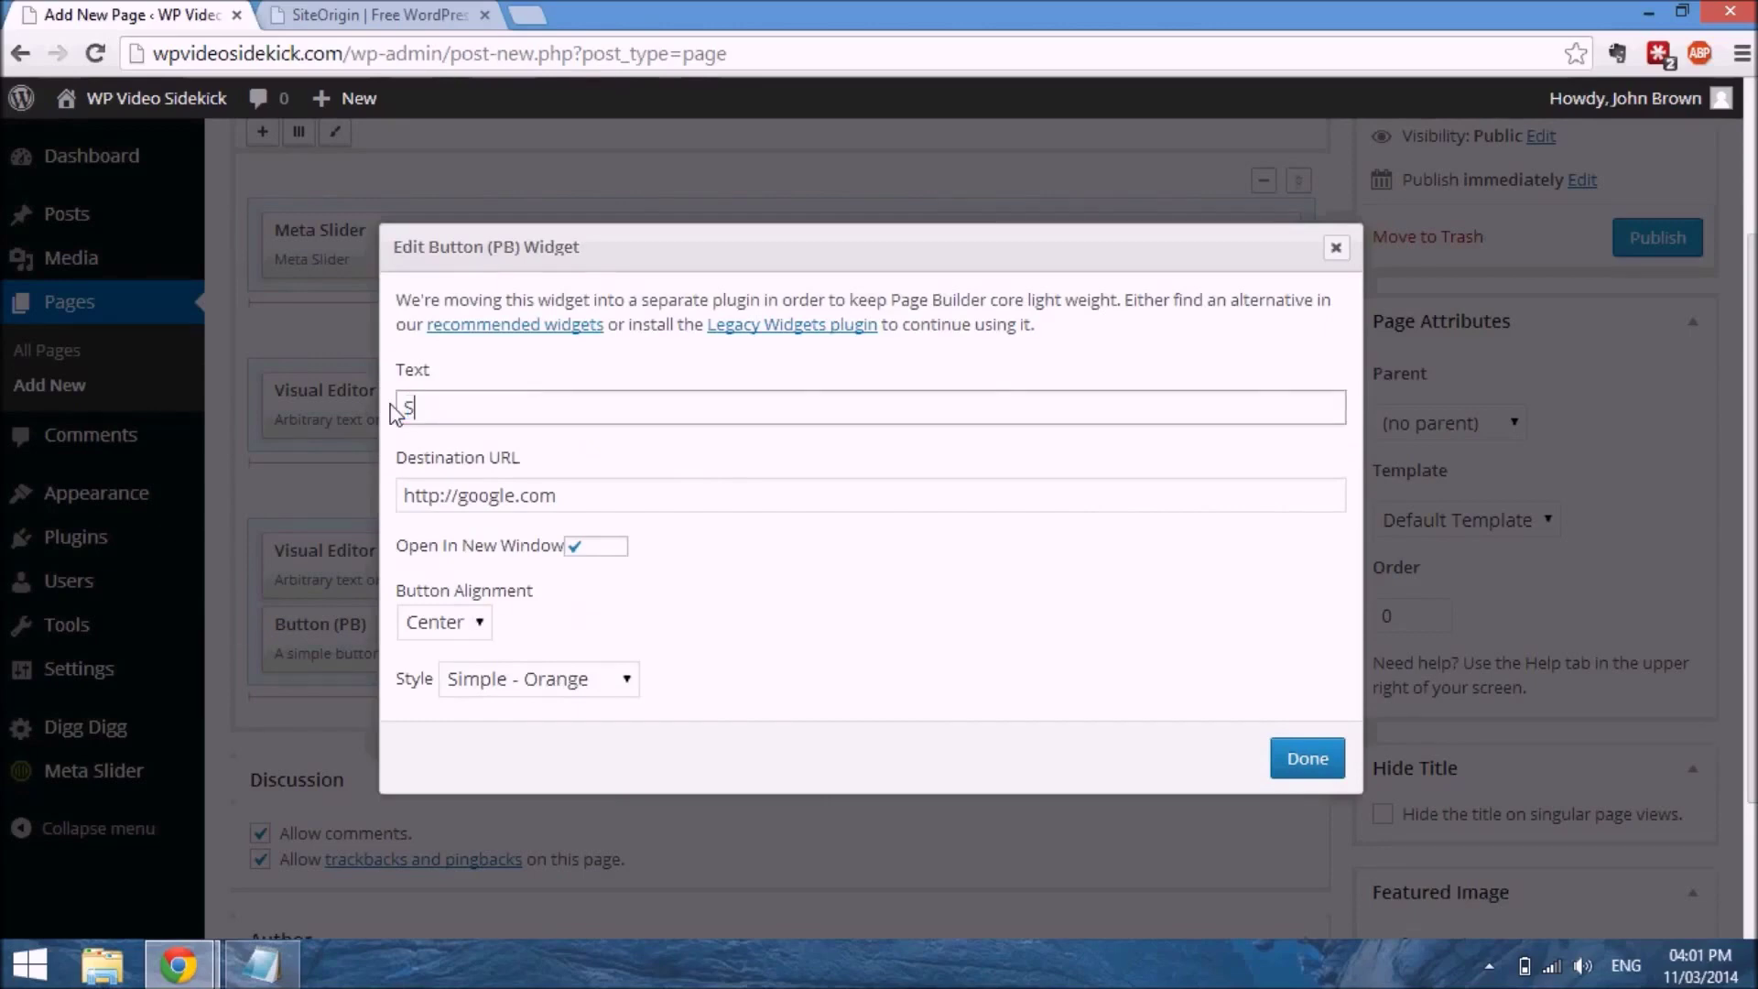
pyautogui.write('ign Me Up')
pyautogui.click(1307, 763)
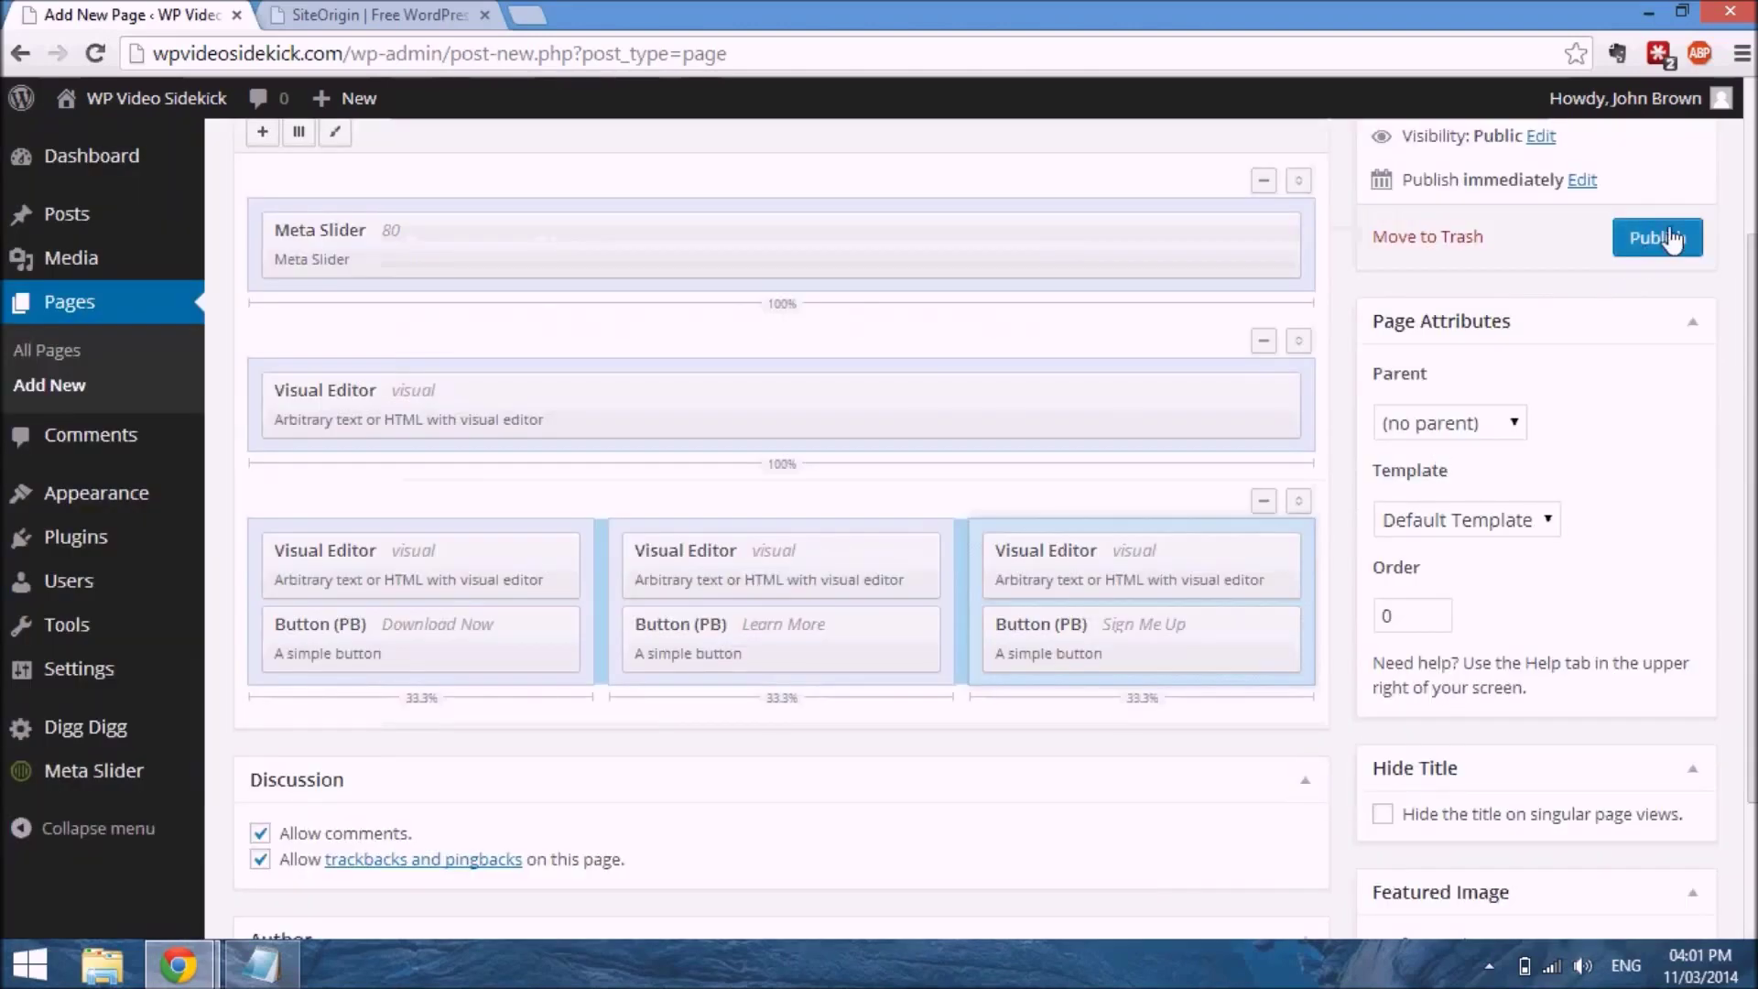
pyautogui.click(1671, 238)
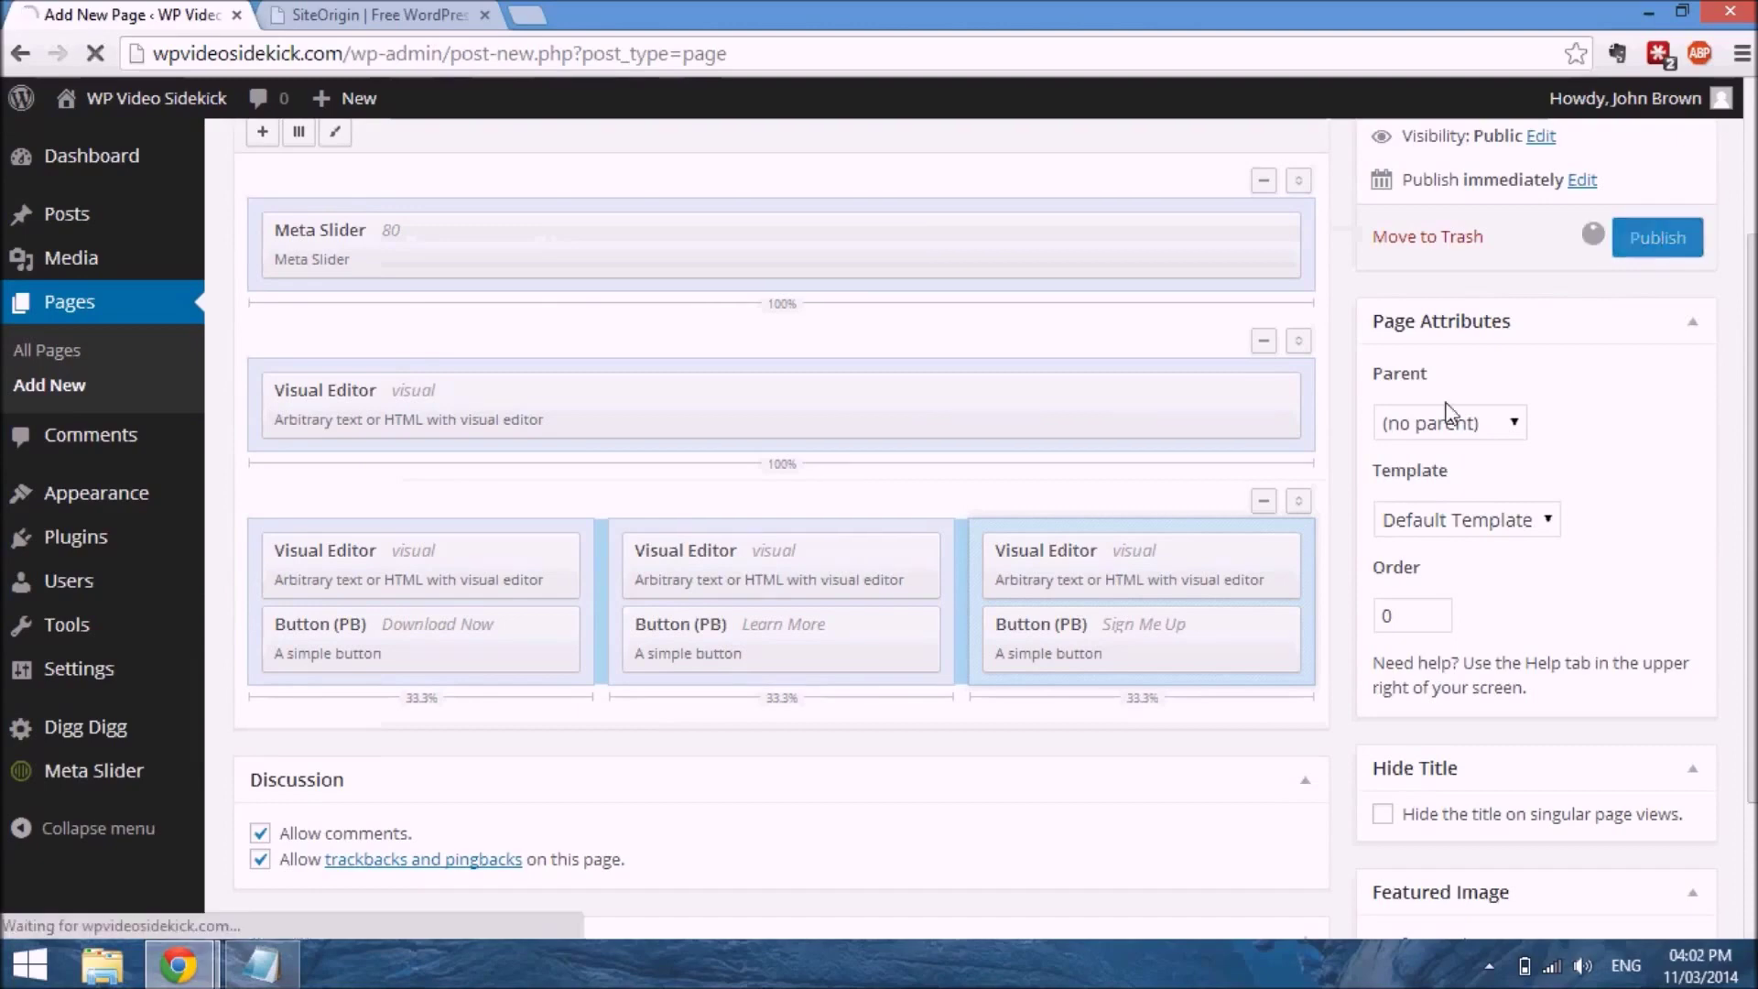
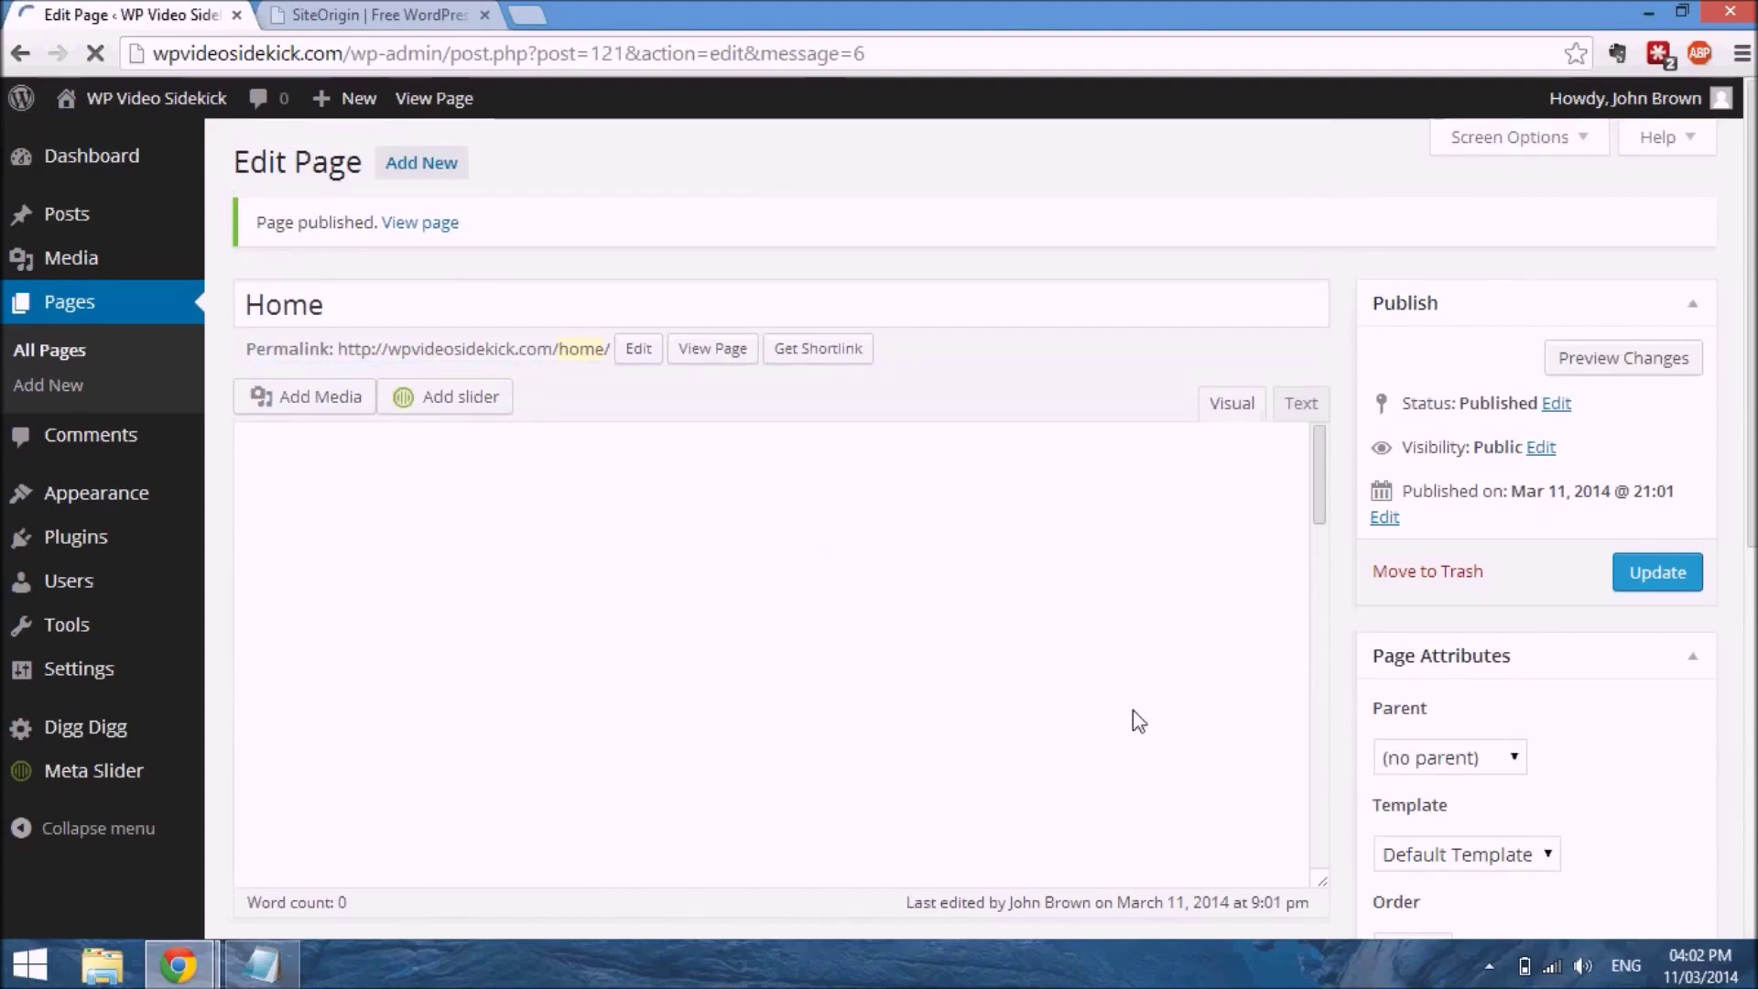
# Open the published Home page in an incognito window and compare its layout with the site's current front page
pyautogui.rightClick(716, 358)
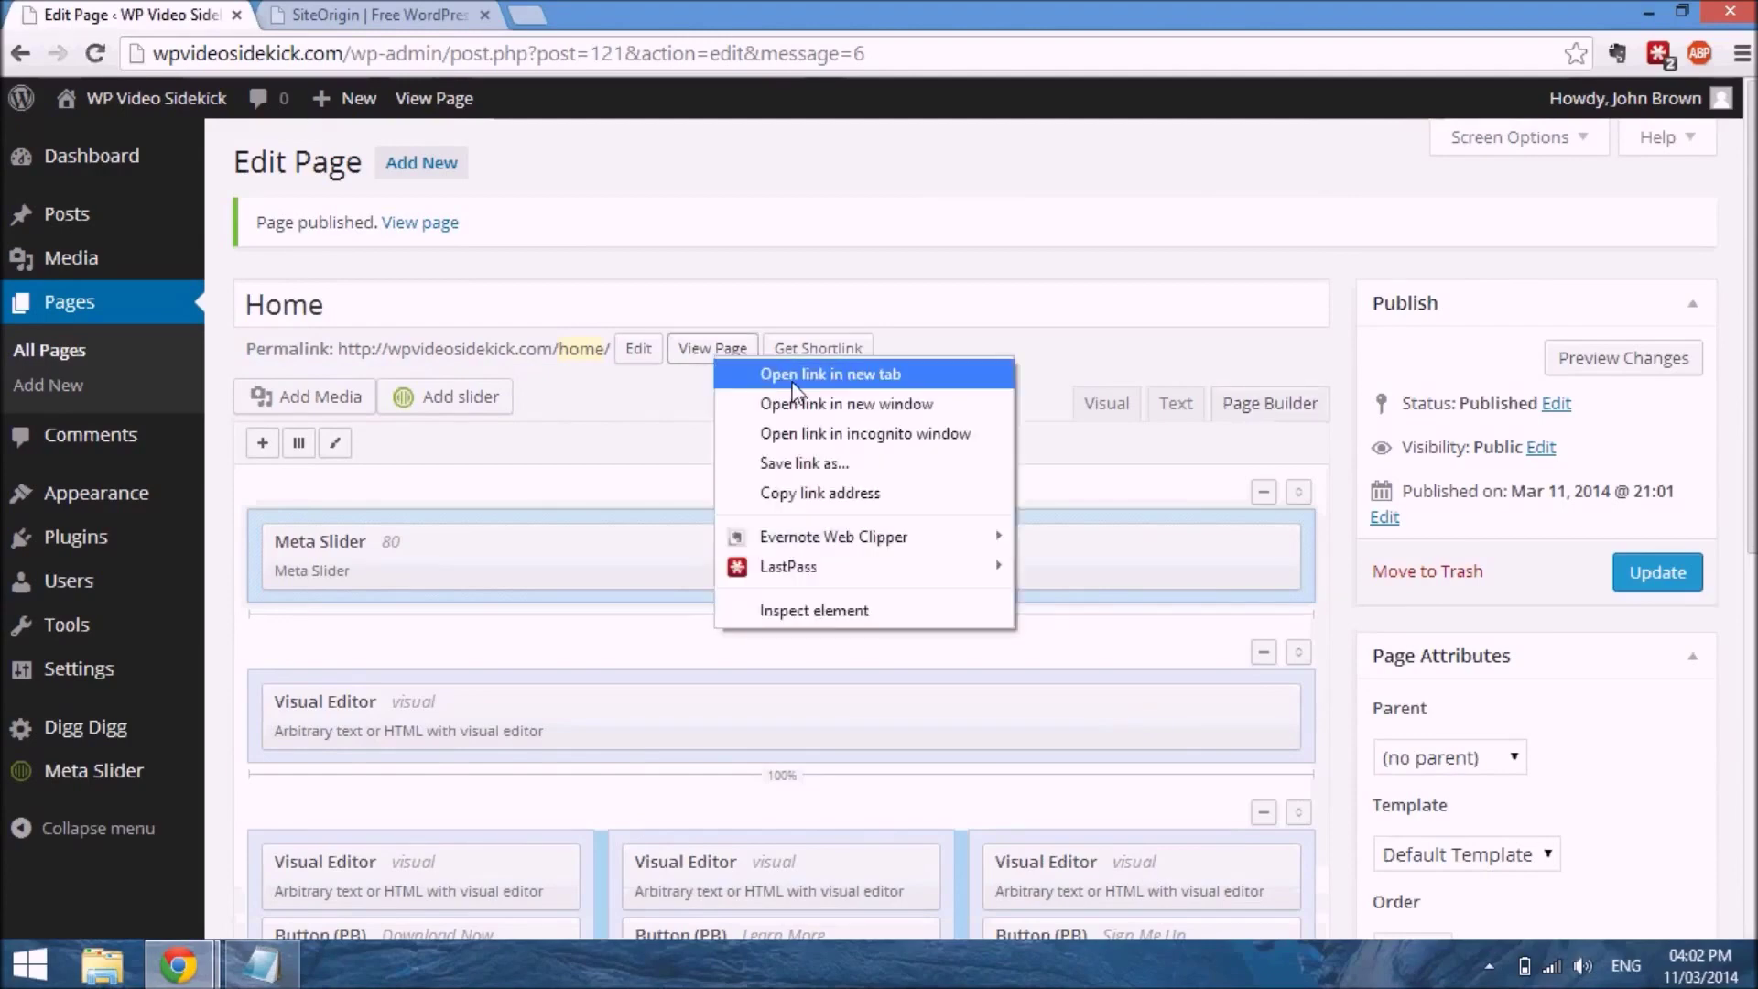
pyautogui.click(774, 433)
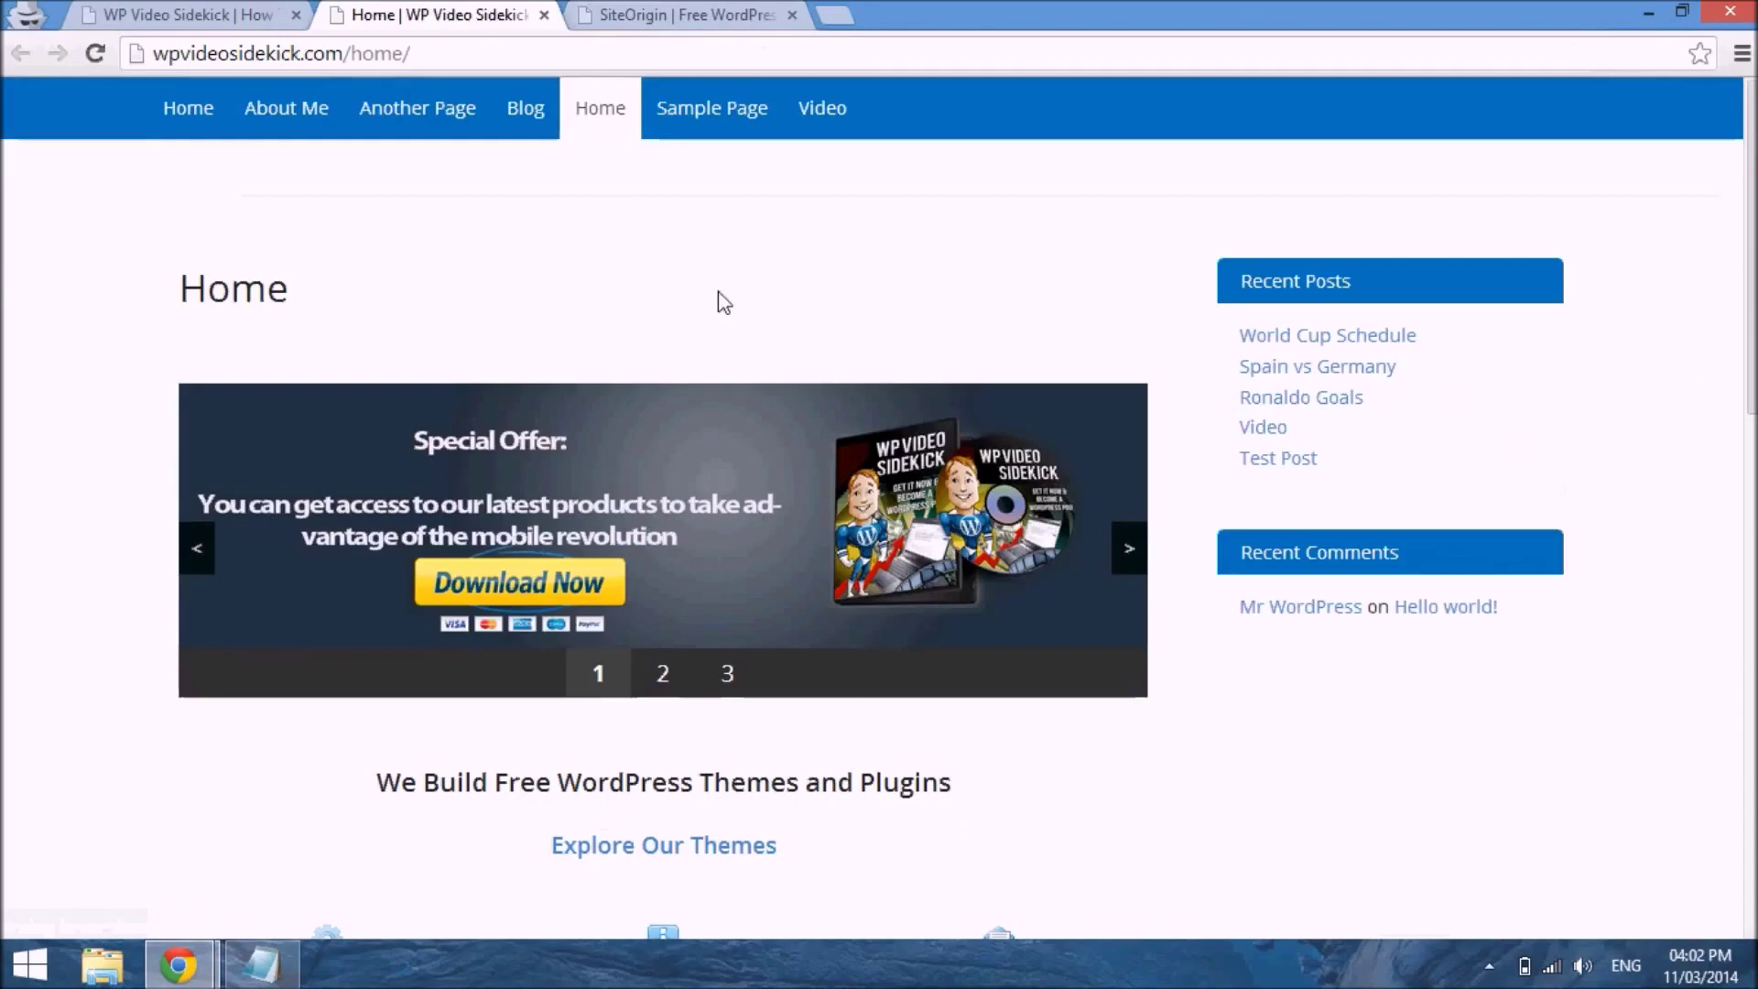
pyautogui.scroll(-10, 750, 503)
pyautogui.scroll(10, 758, 514)
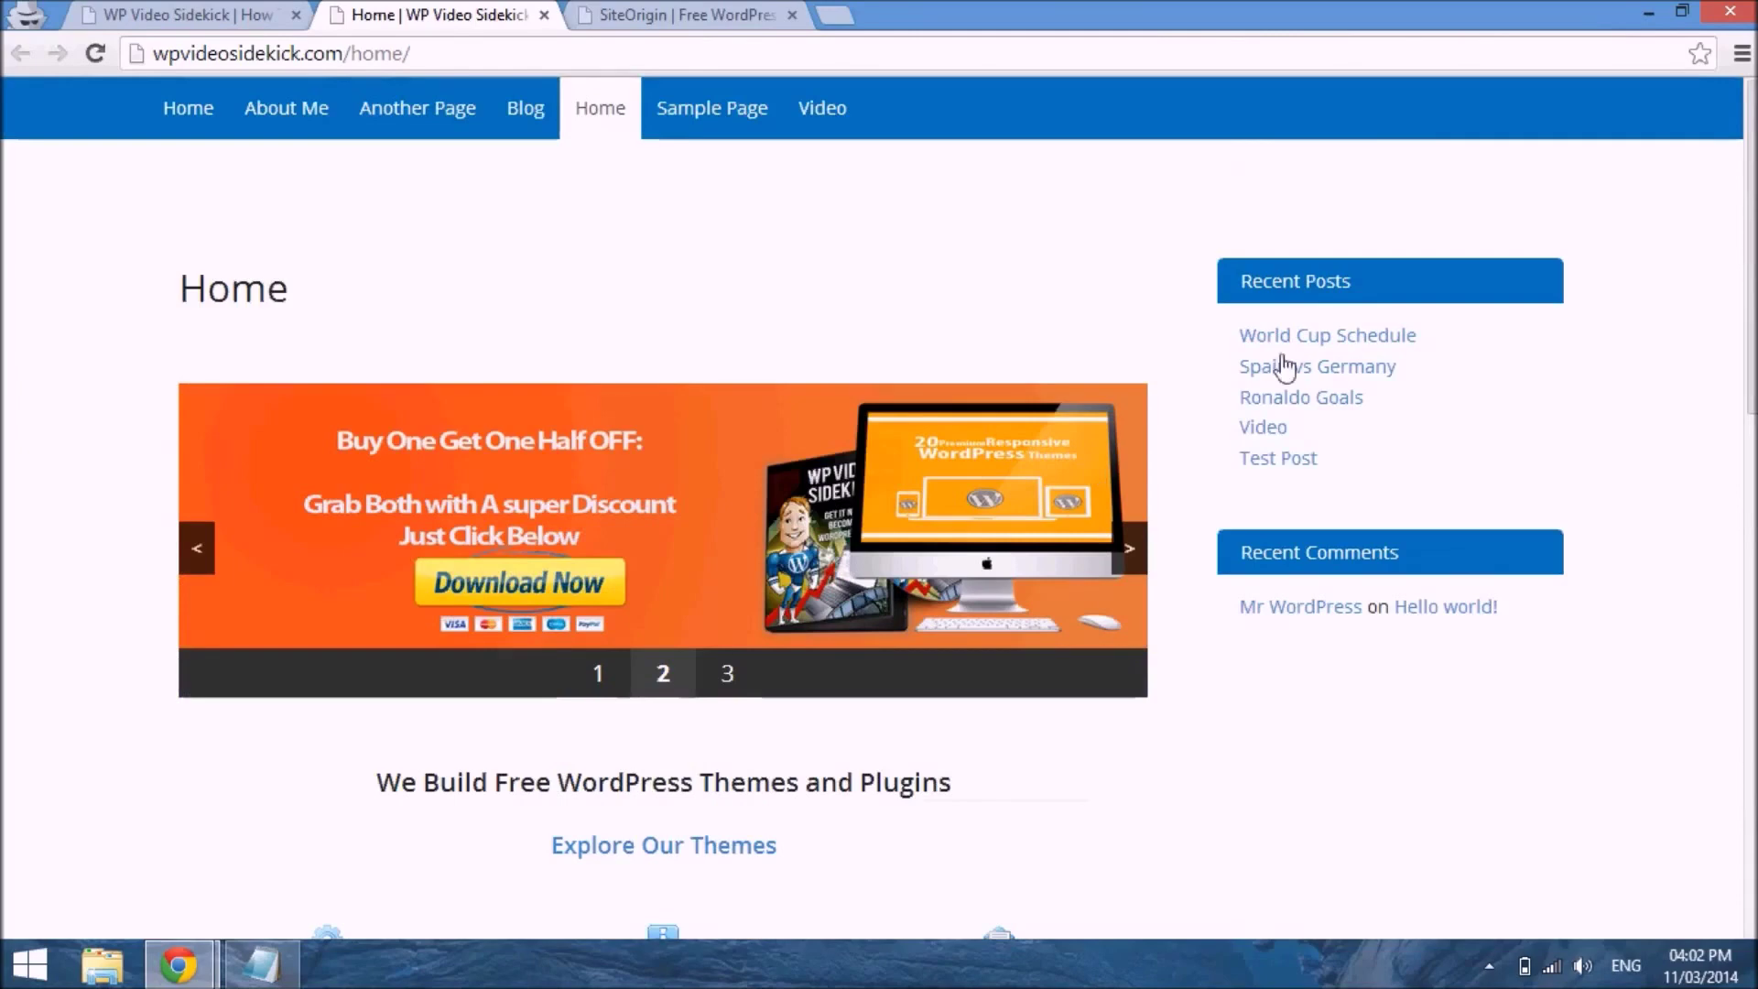
pyautogui.scroll(-5, 1420, 541)
pyautogui.scroll(5, 1420, 544)
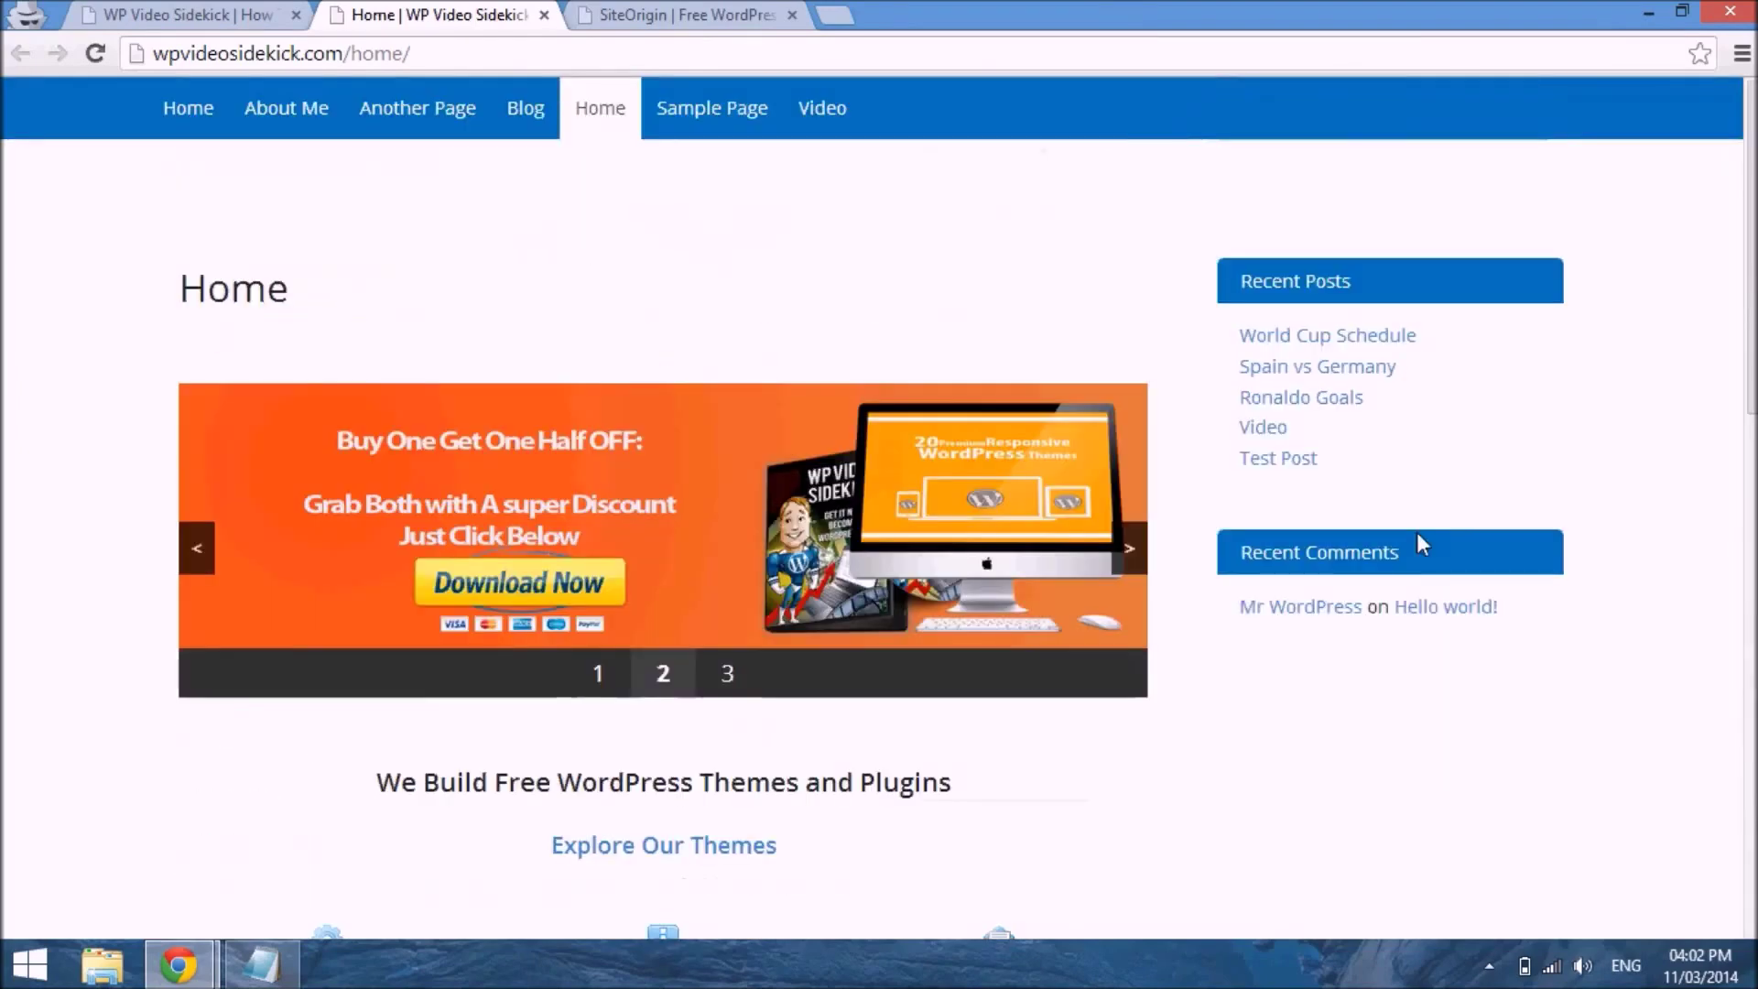
pyautogui.click(190, 13)
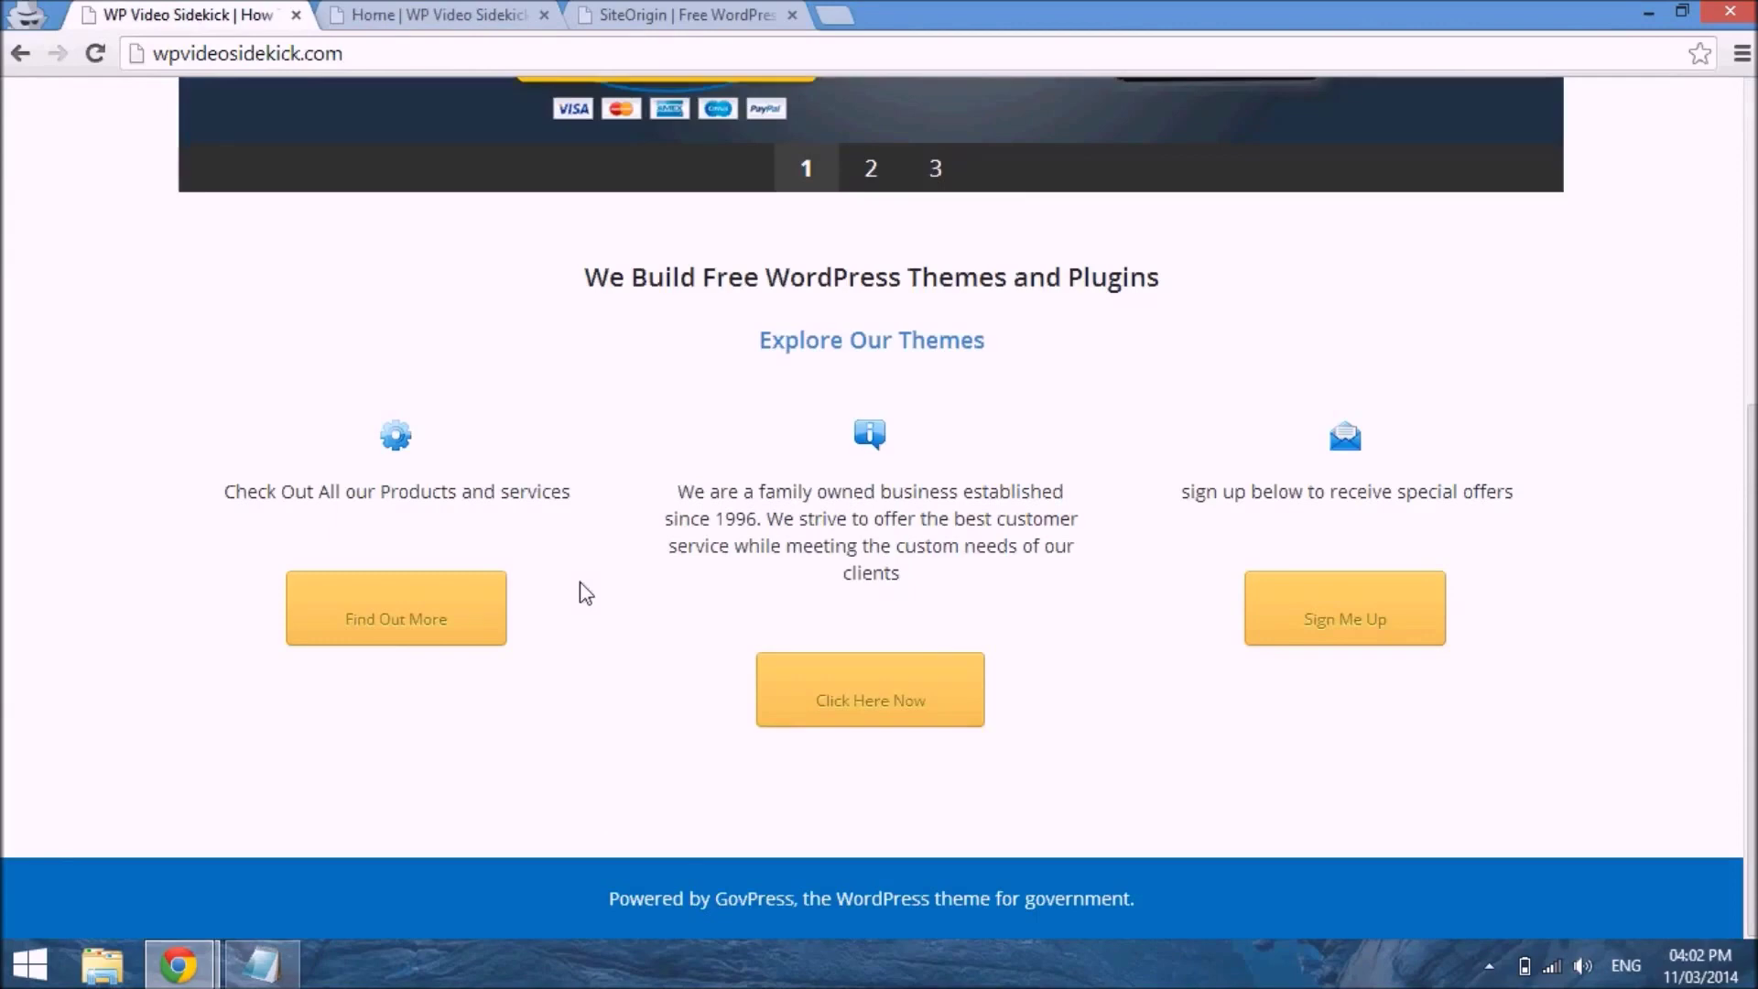
pyautogui.click(388, 6)
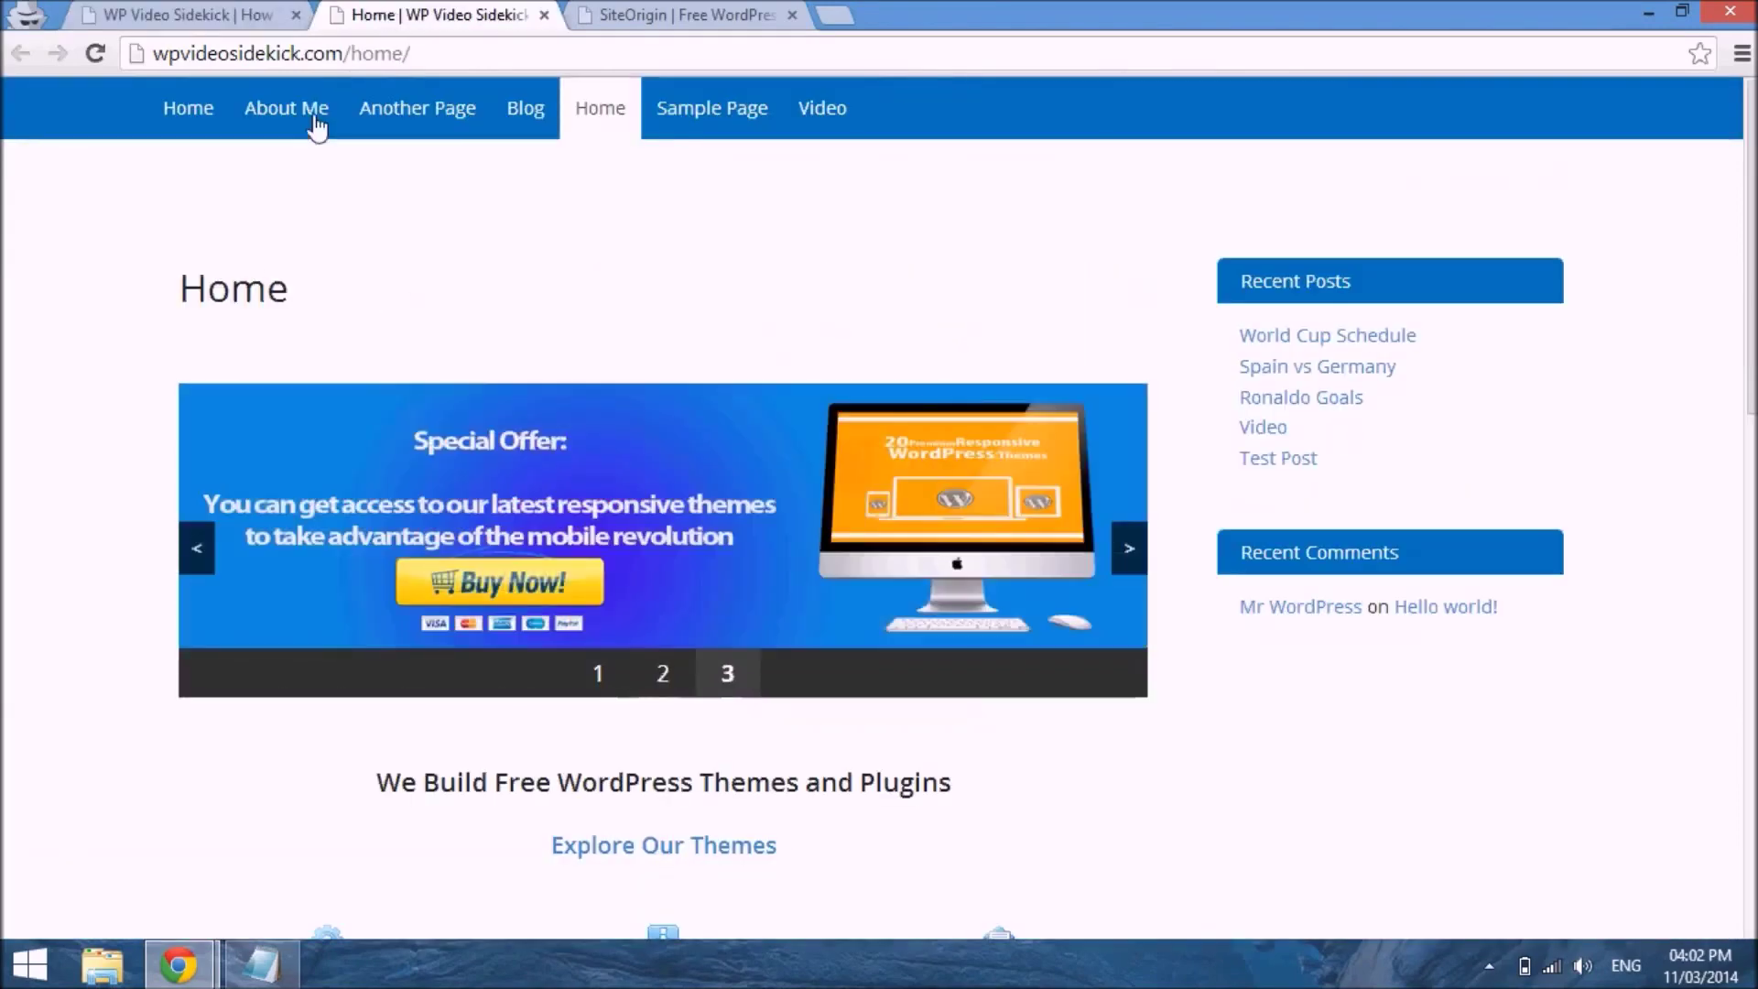
# Return to editing the Home page and set its template to Full Page
pyautogui.click(179, 964)
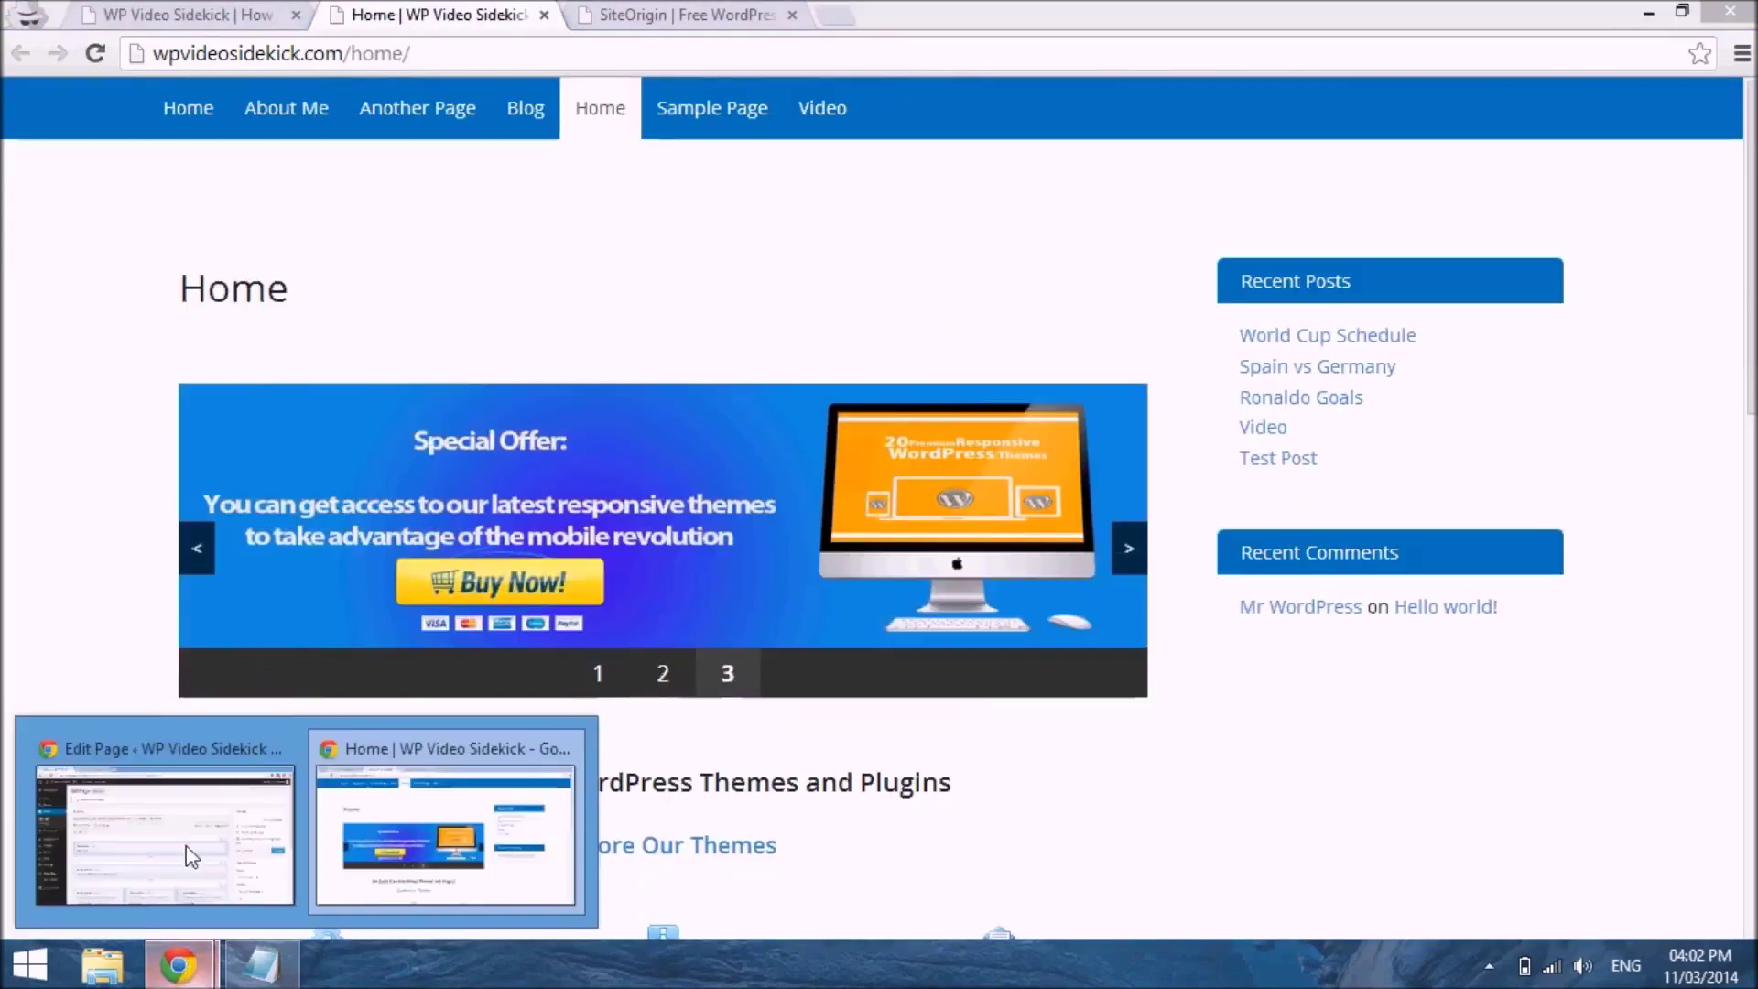
pyautogui.click(191, 856)
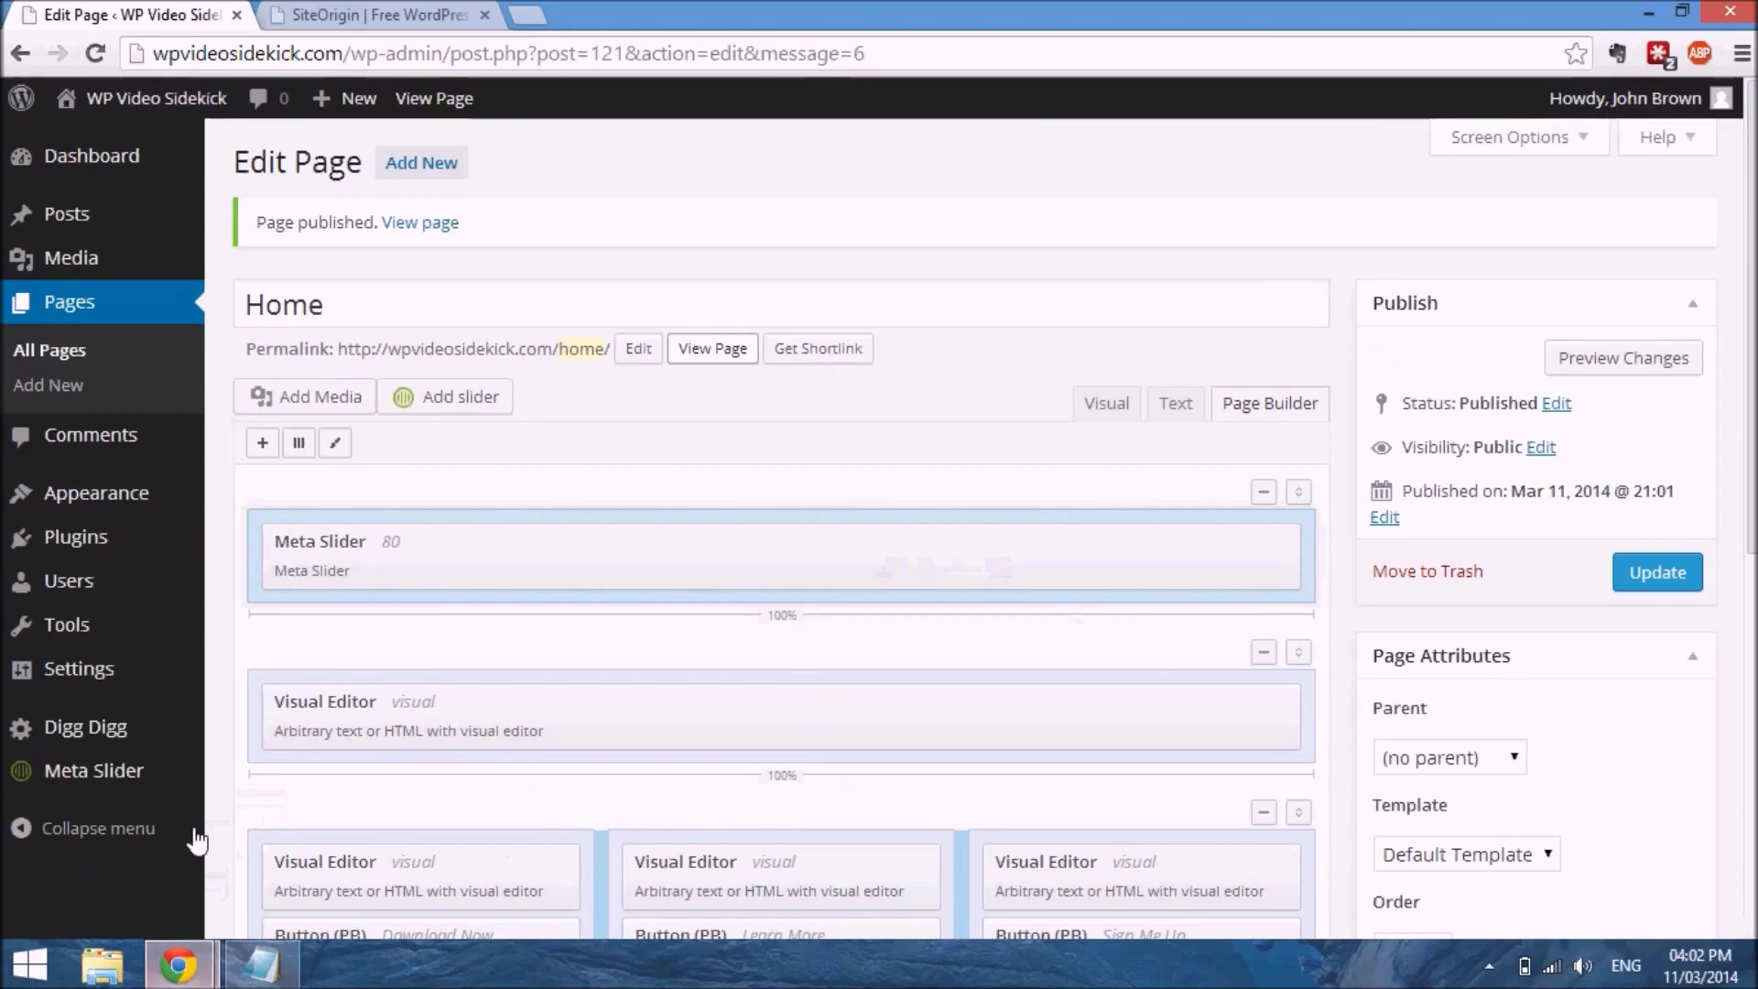
pyautogui.click(1548, 855)
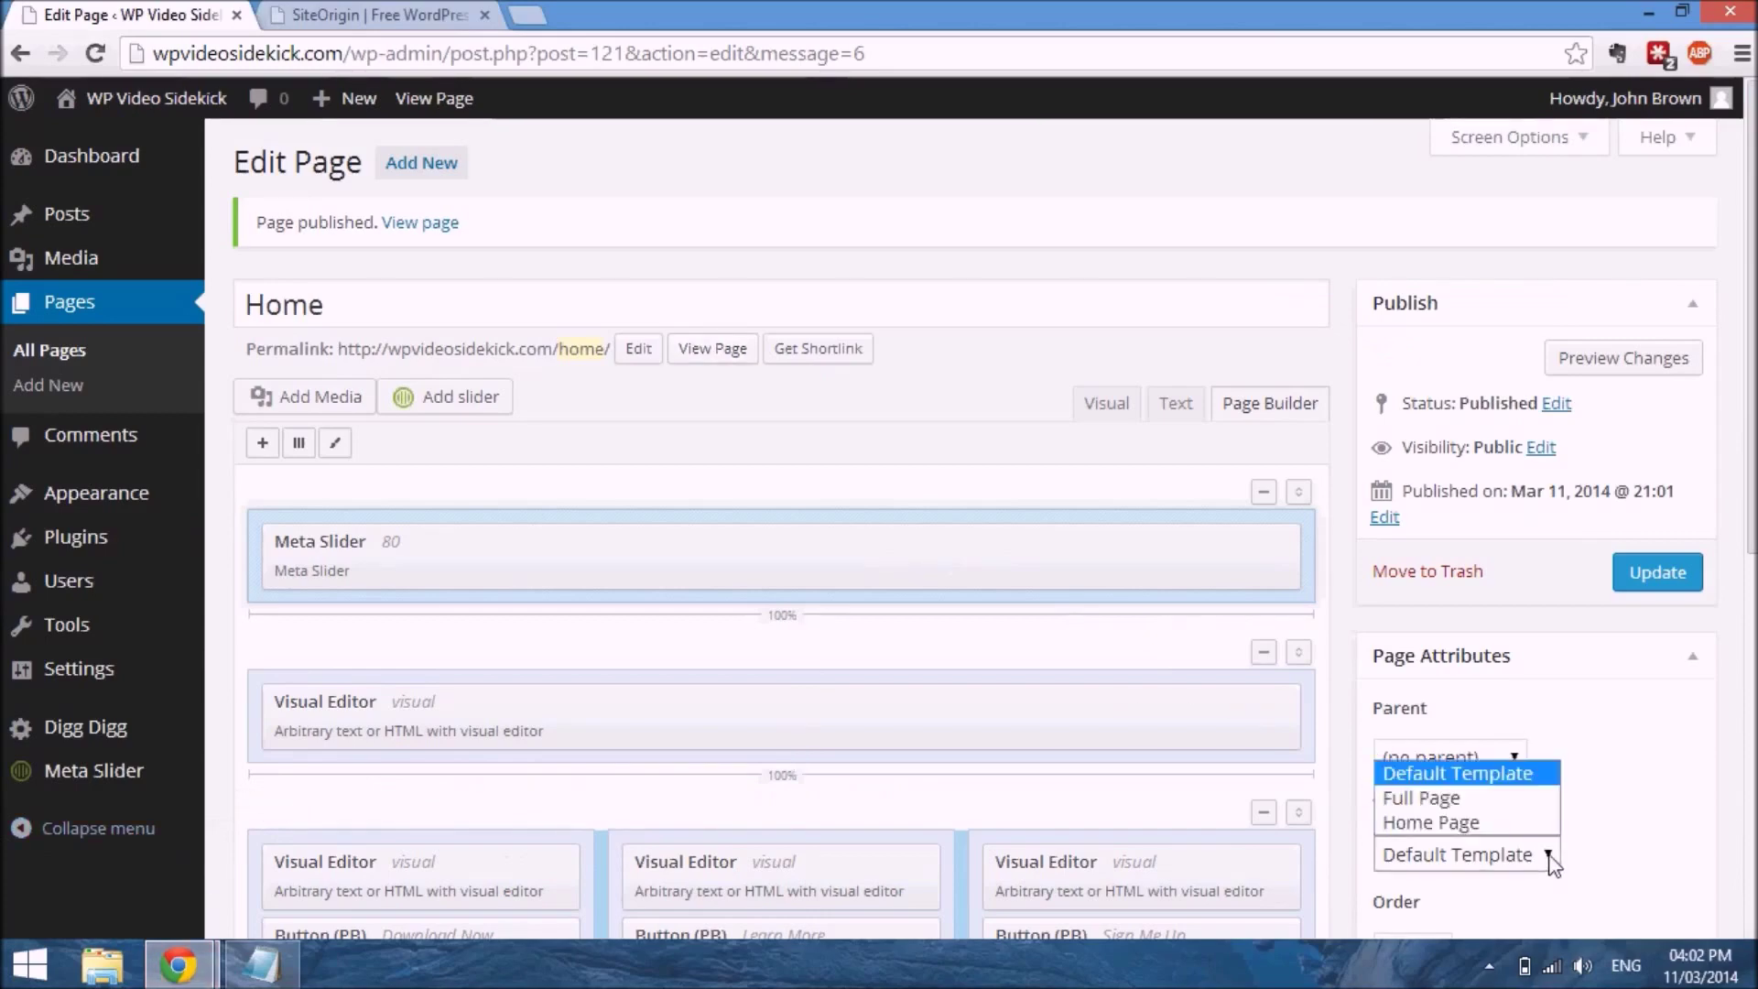
pyautogui.click(1463, 798)
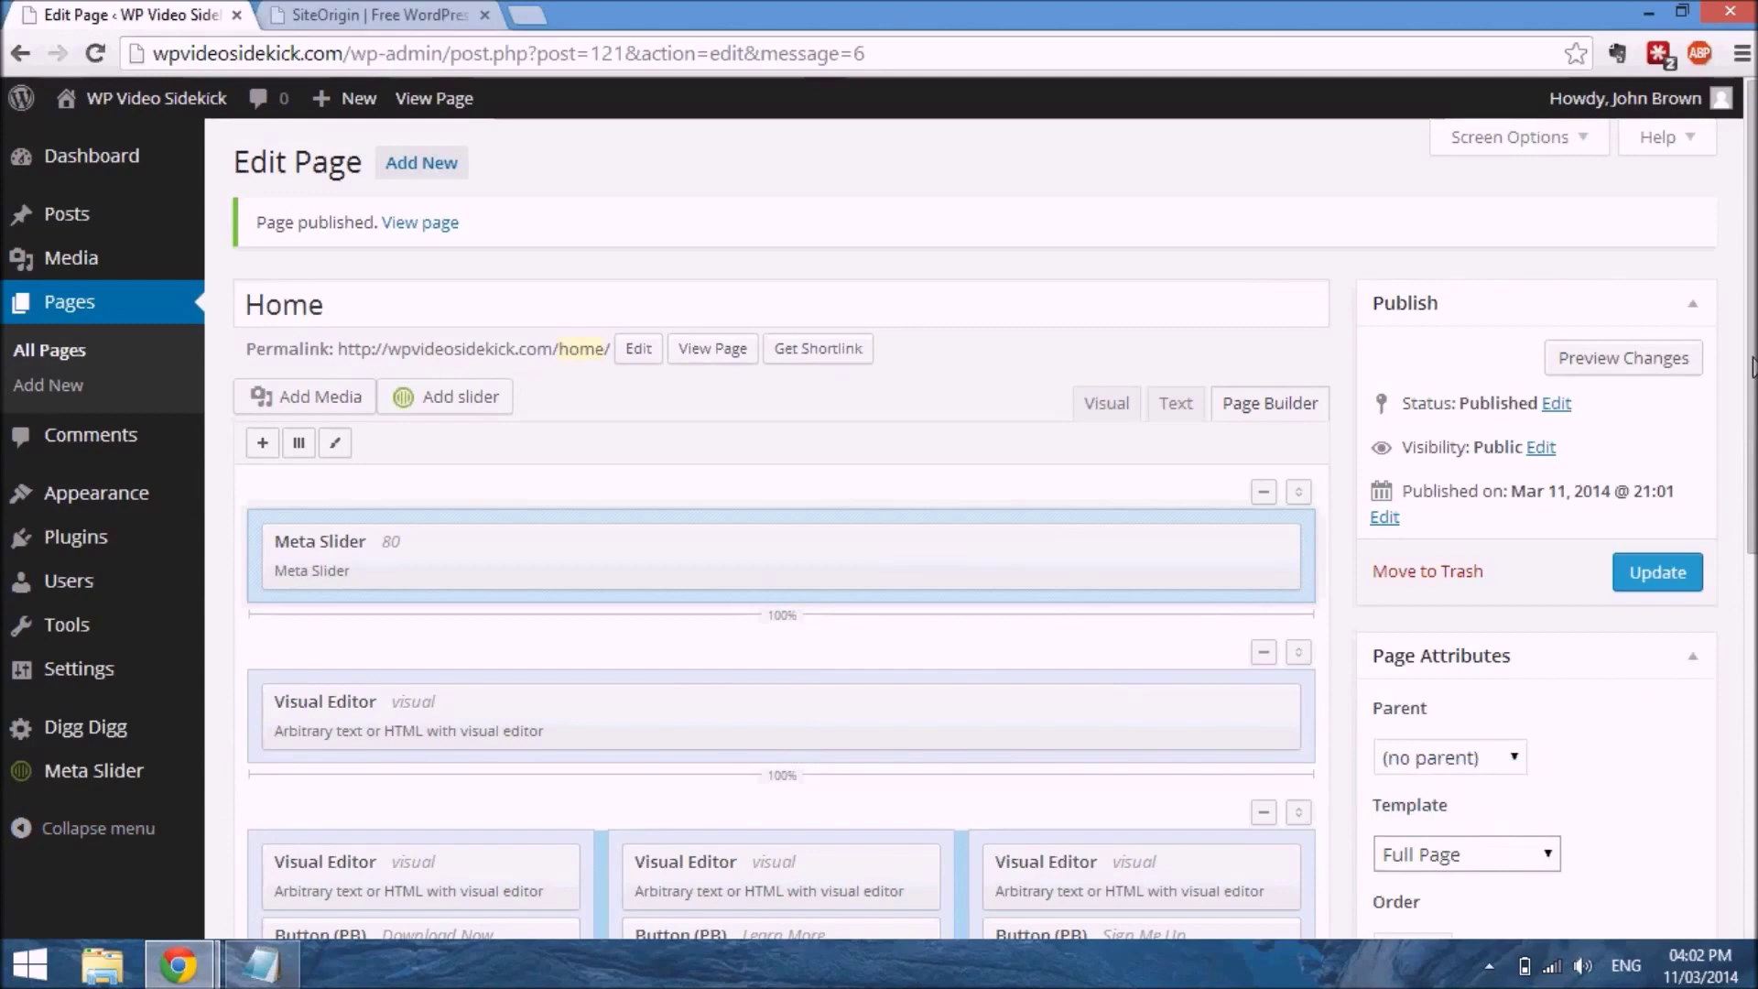
# Disallow comments, trackbacks and pingbacks on the Home page and update it
pyautogui.scroll(-3, 1746, 412)
pyautogui.scroll(-1, 1746, 412)
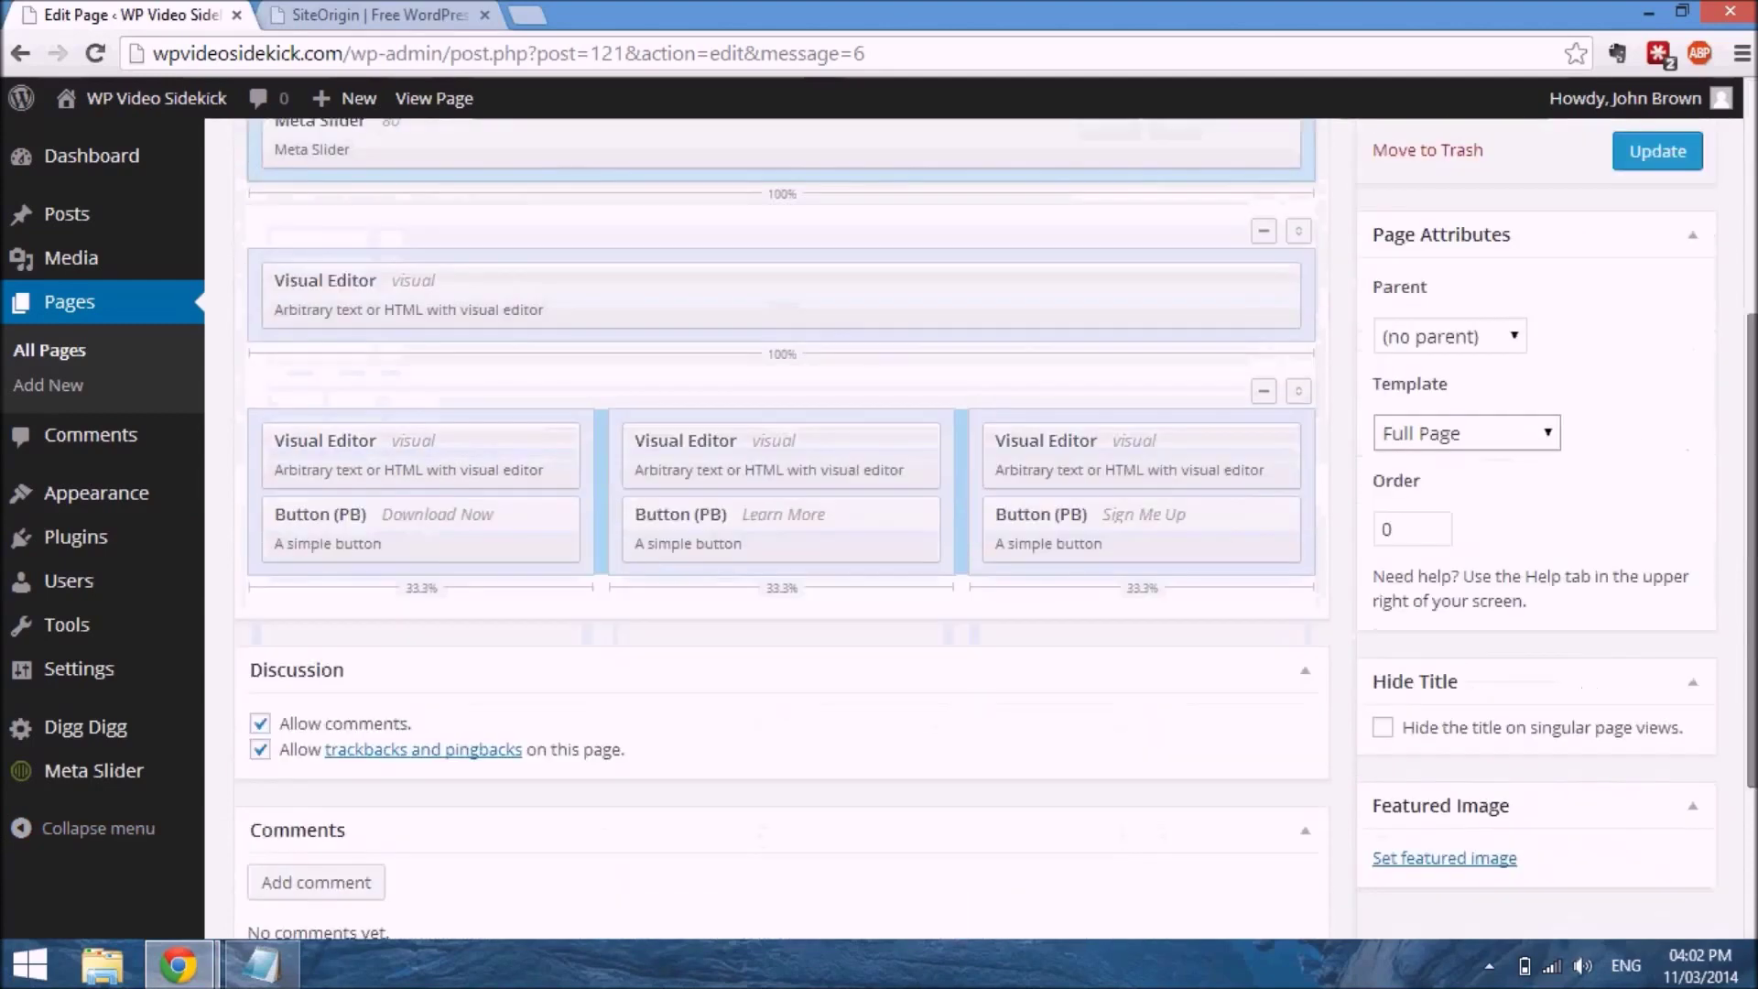
pyautogui.click(274, 724)
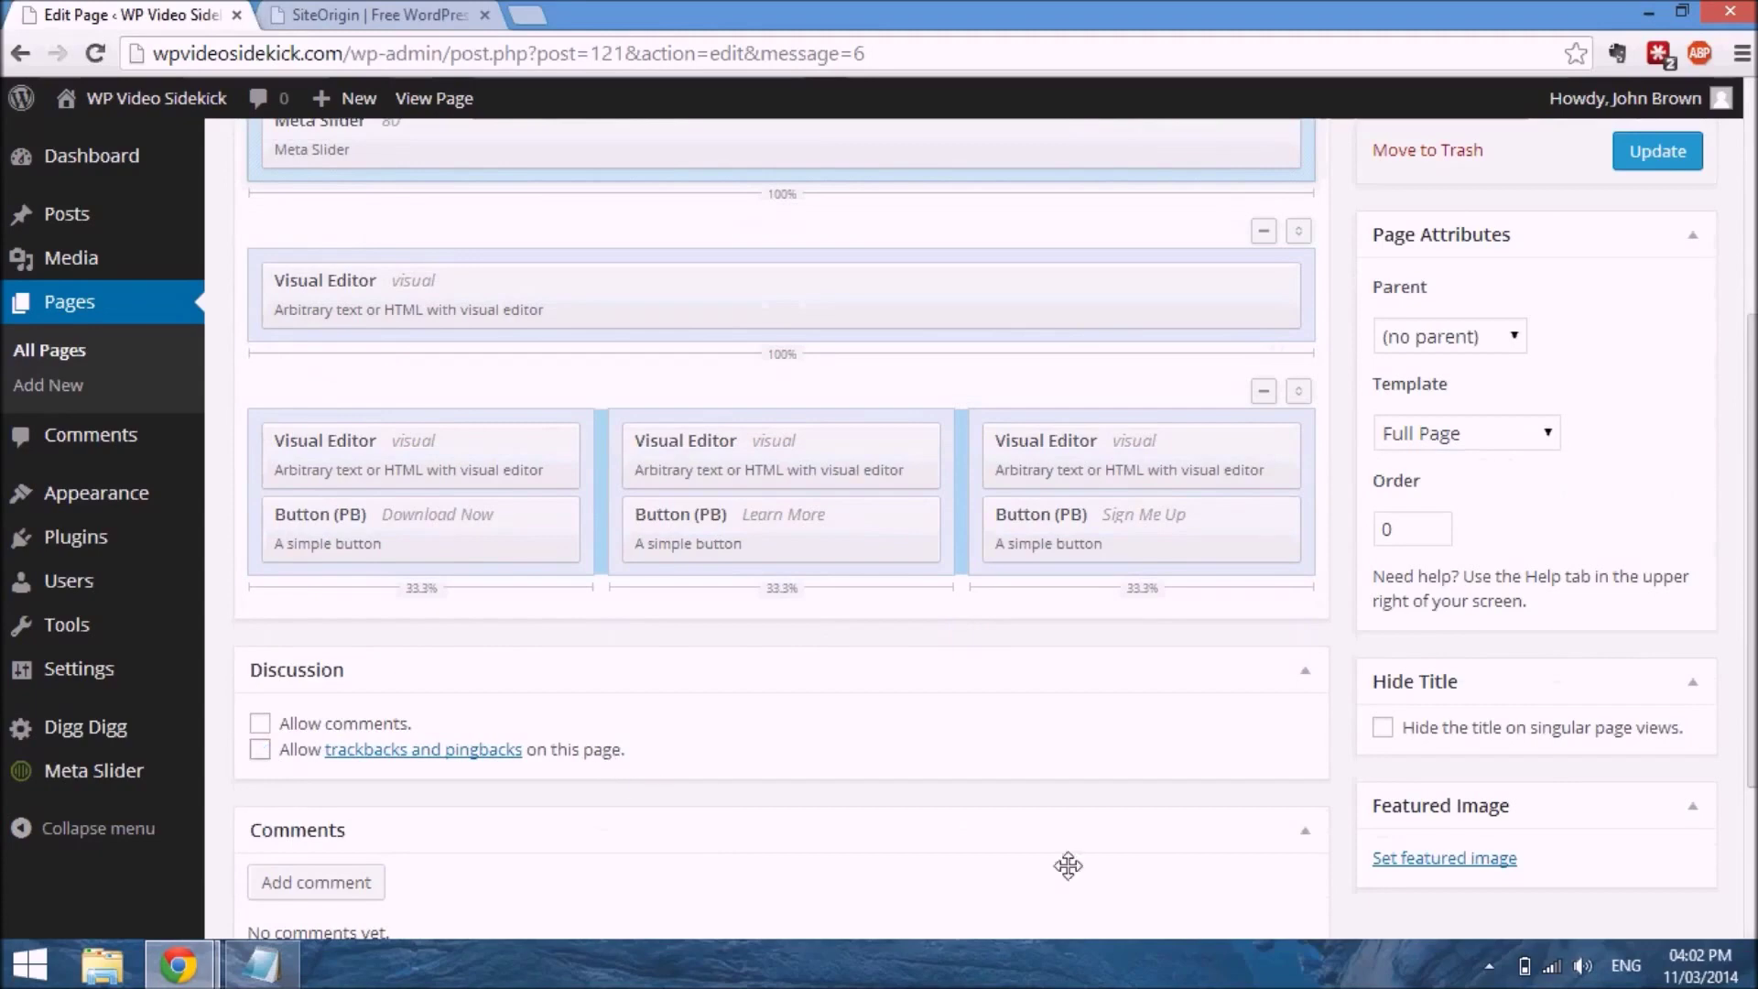
pyautogui.scroll(-3, 1054, 852)
pyautogui.scroll(1, 1054, 853)
pyautogui.scroll(6, 1053, 852)
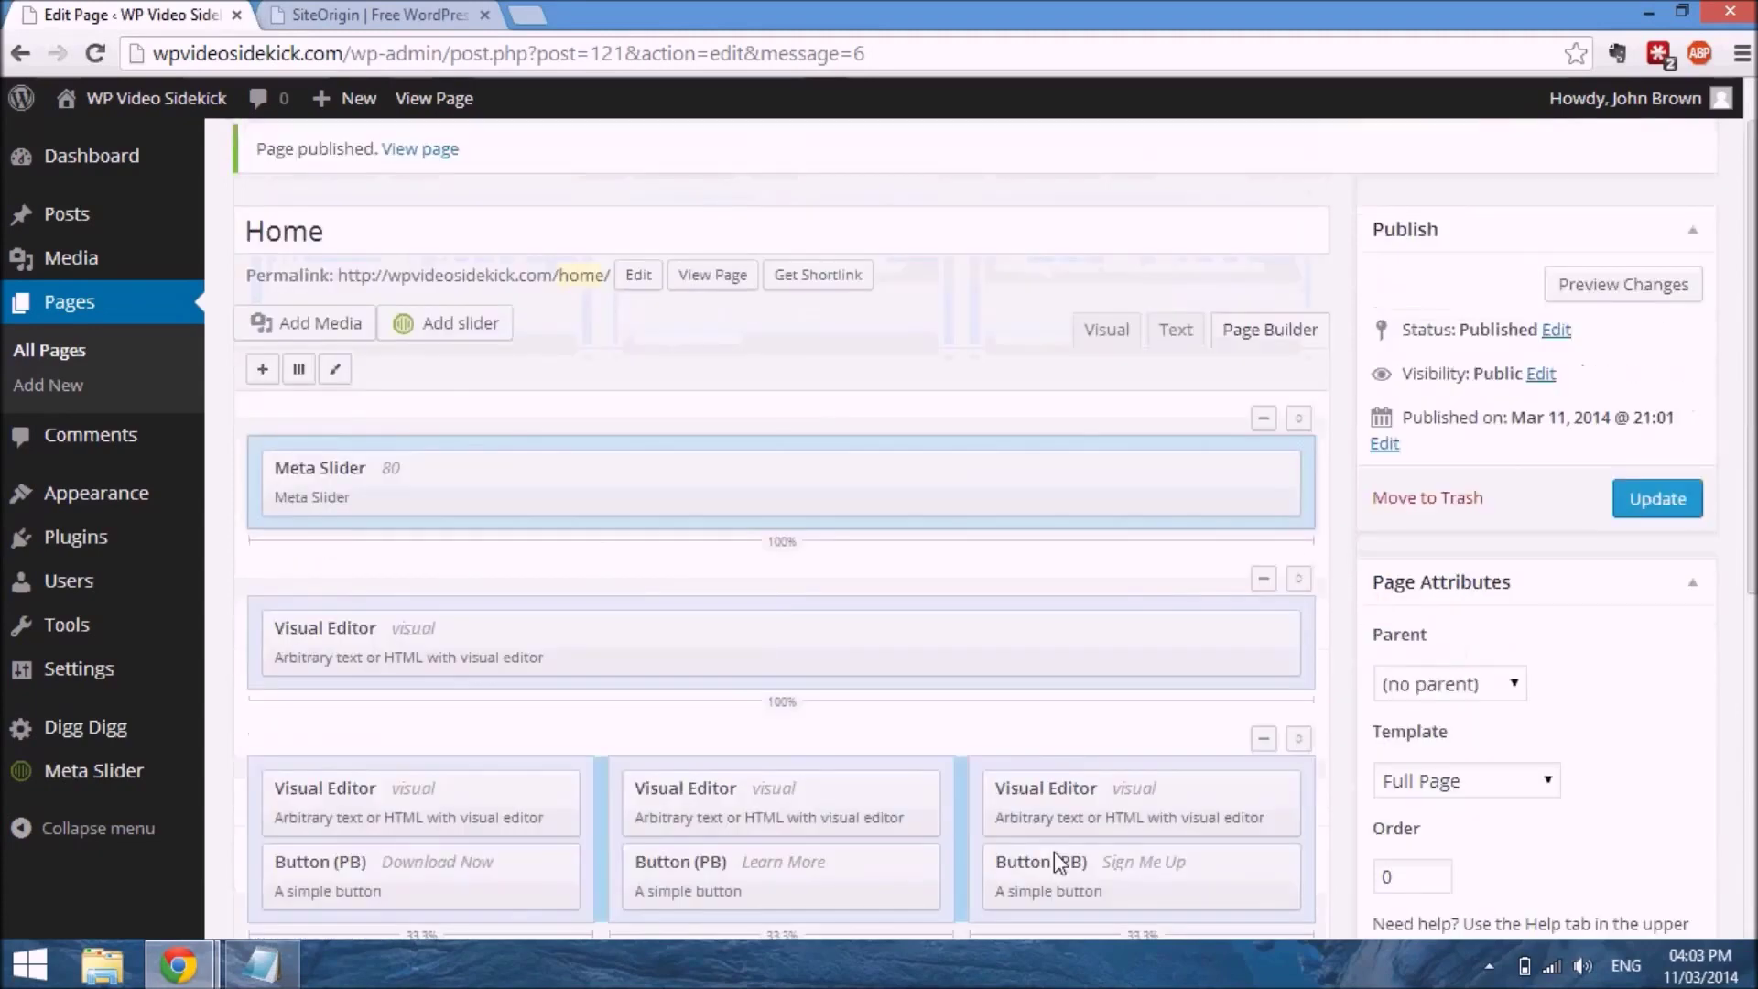
pyautogui.click(1657, 572)
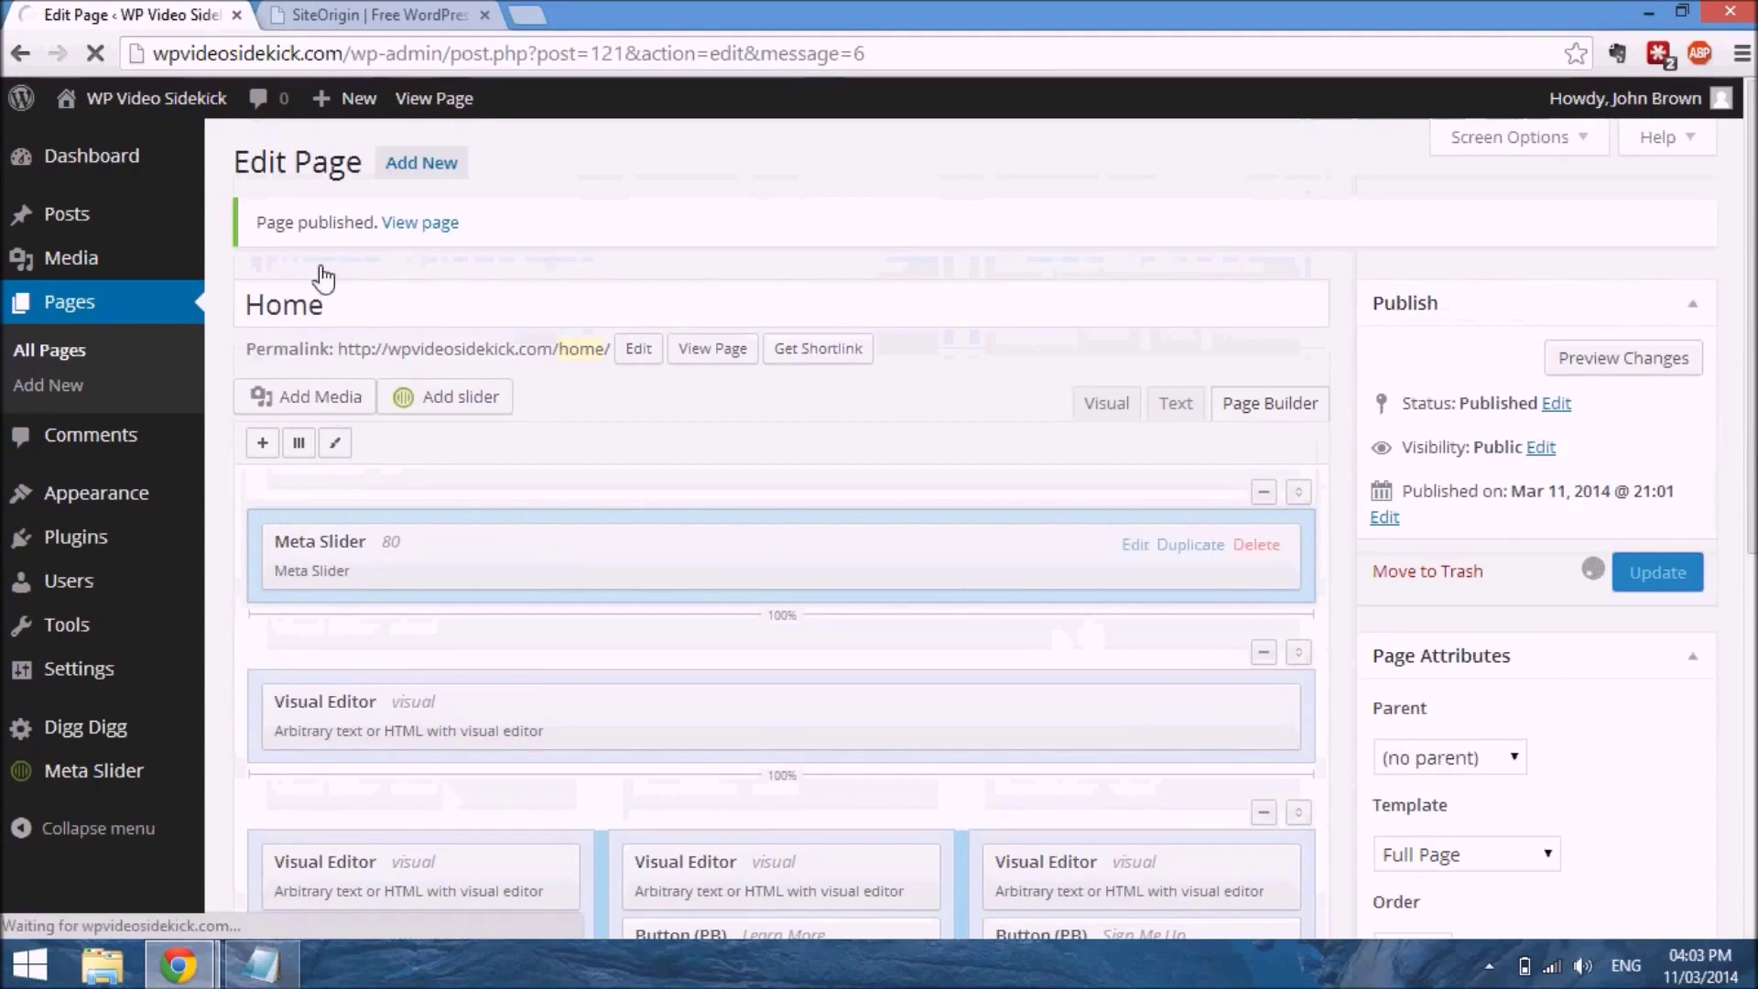
# View the updated Home page in the incognito window, close the two older site tabs, and reload the page
pyautogui.rightClick(702, 358)
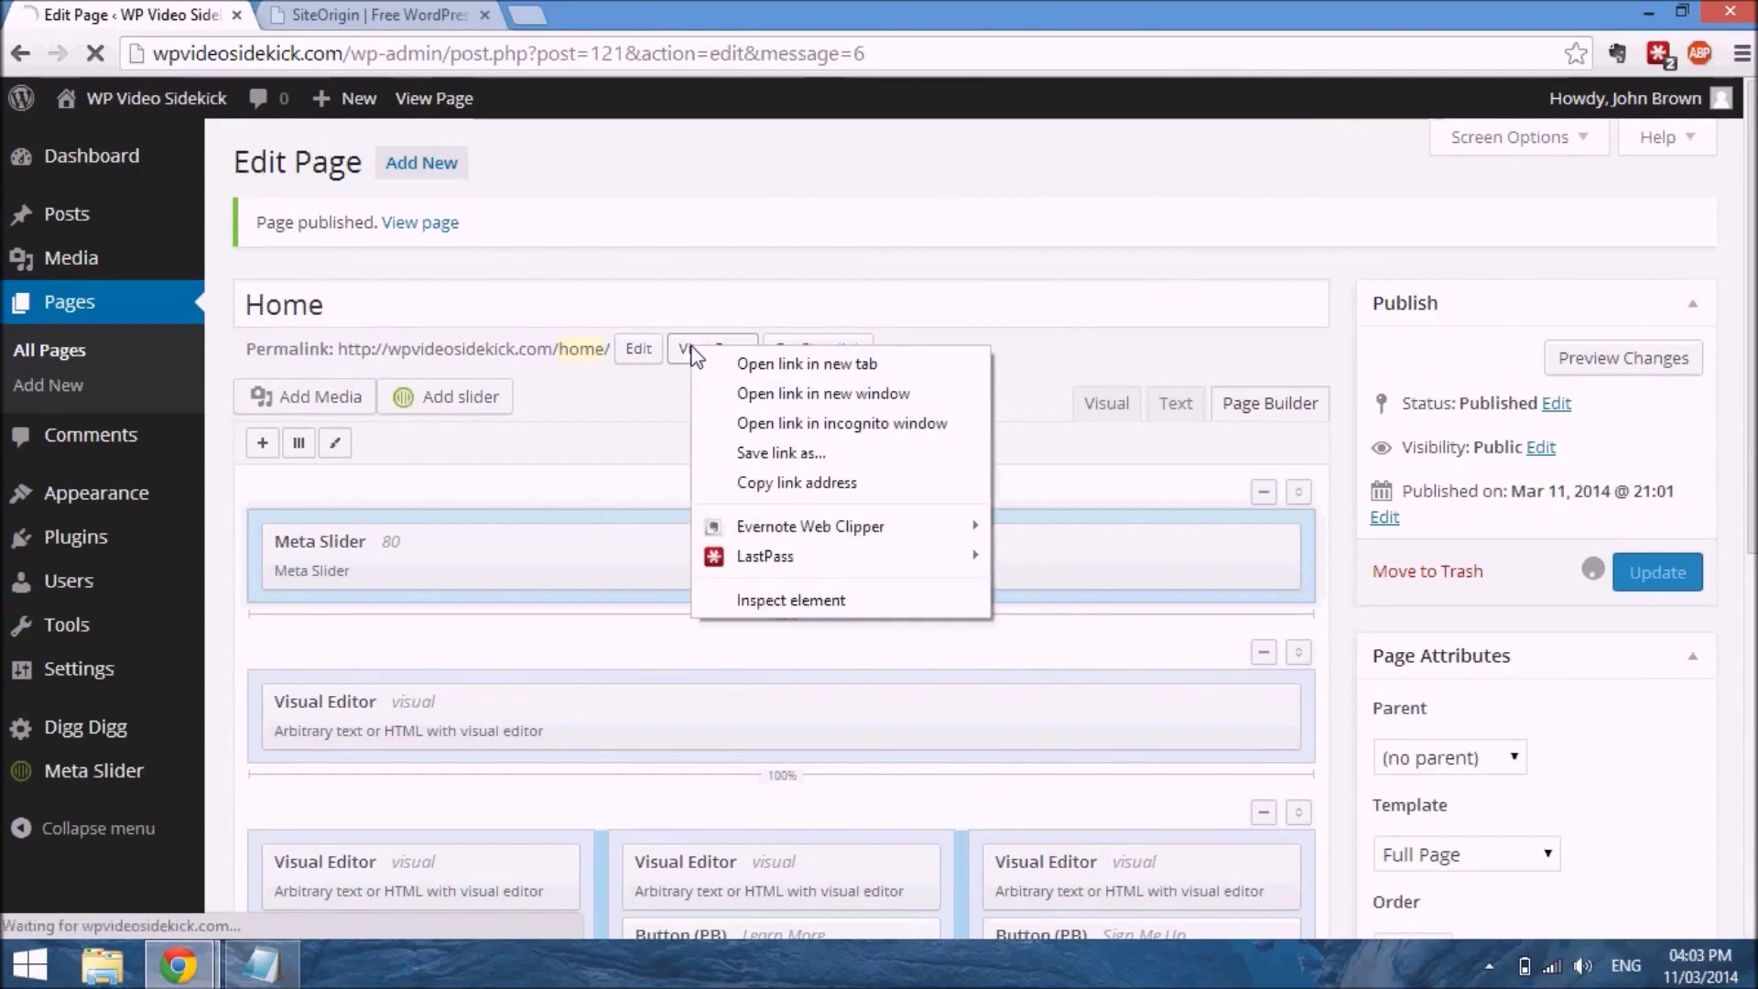
pyautogui.click(786, 420)
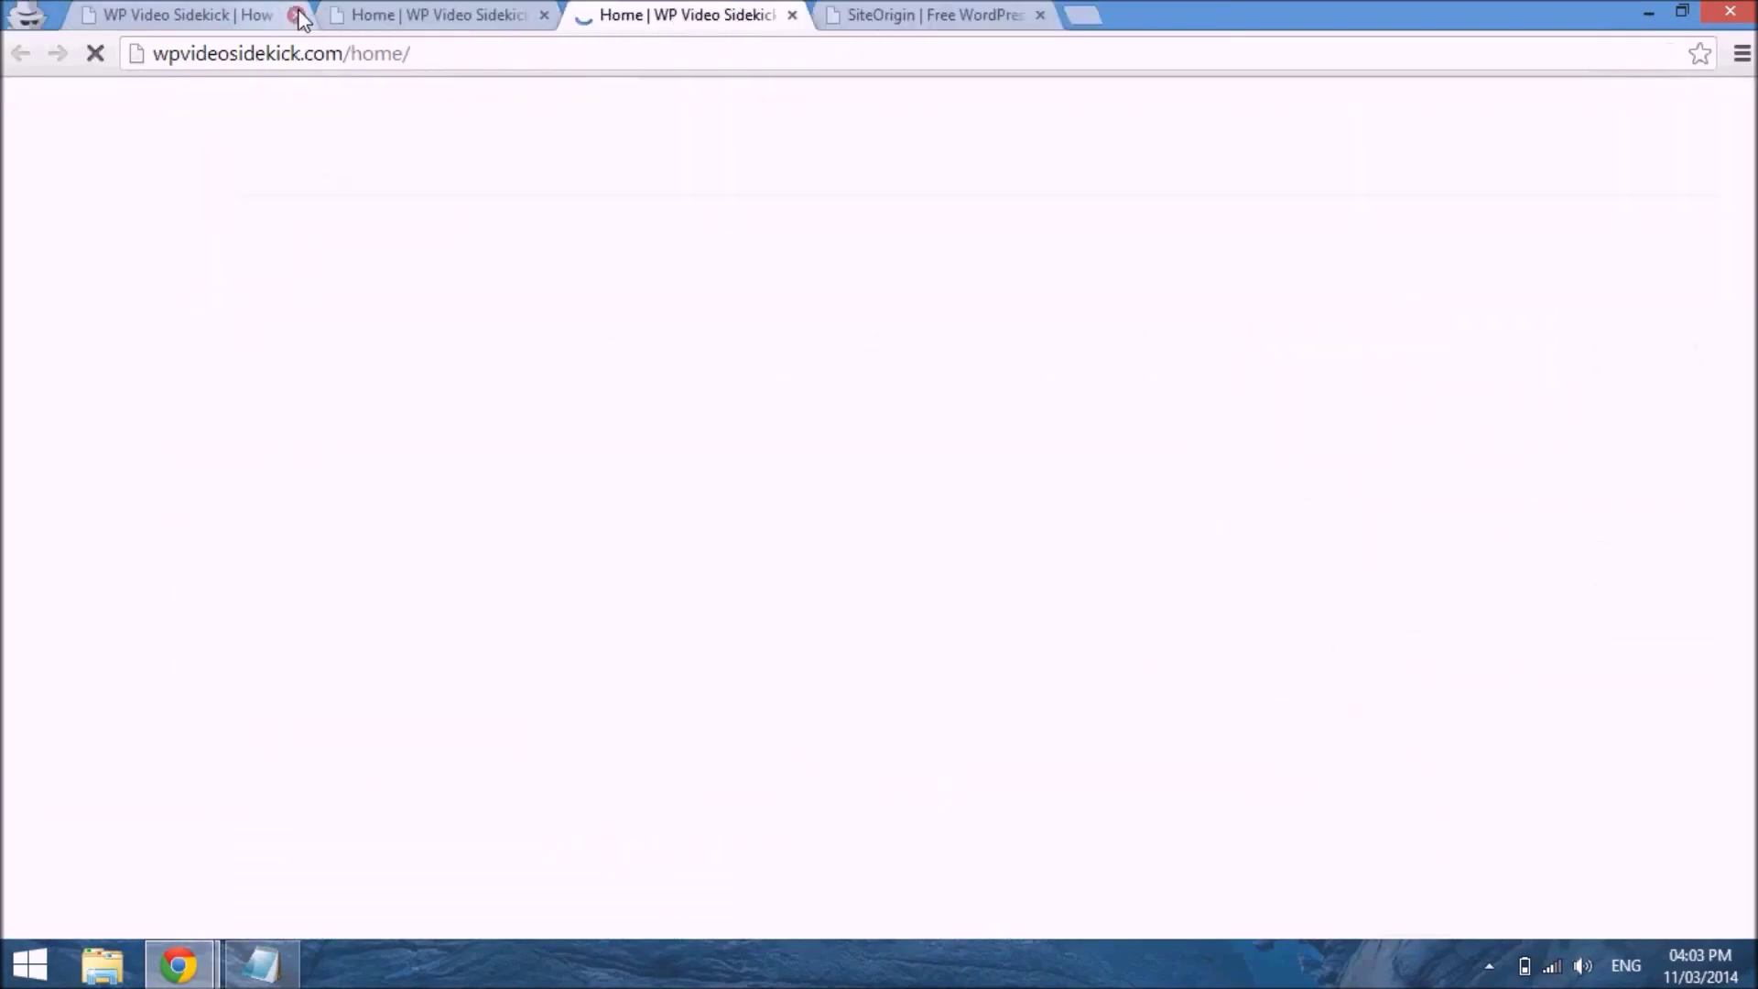
pyautogui.click(304, 15)
pyautogui.click(304, 14)
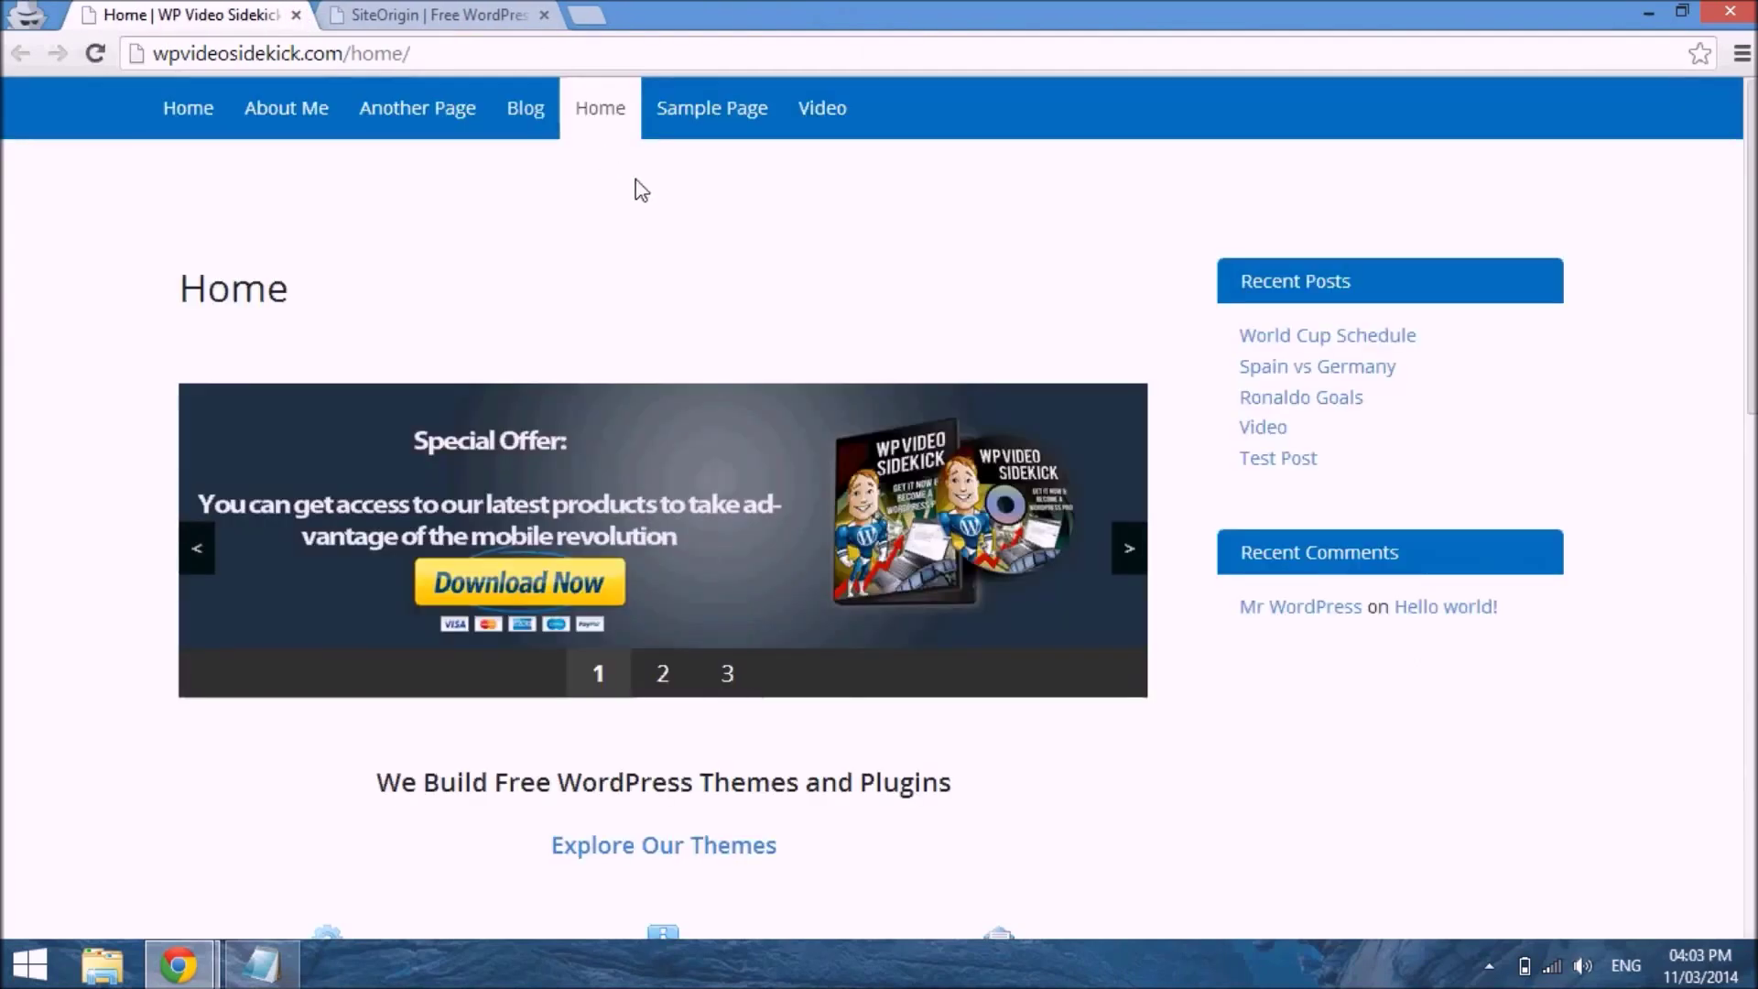
pyautogui.click(96, 53)
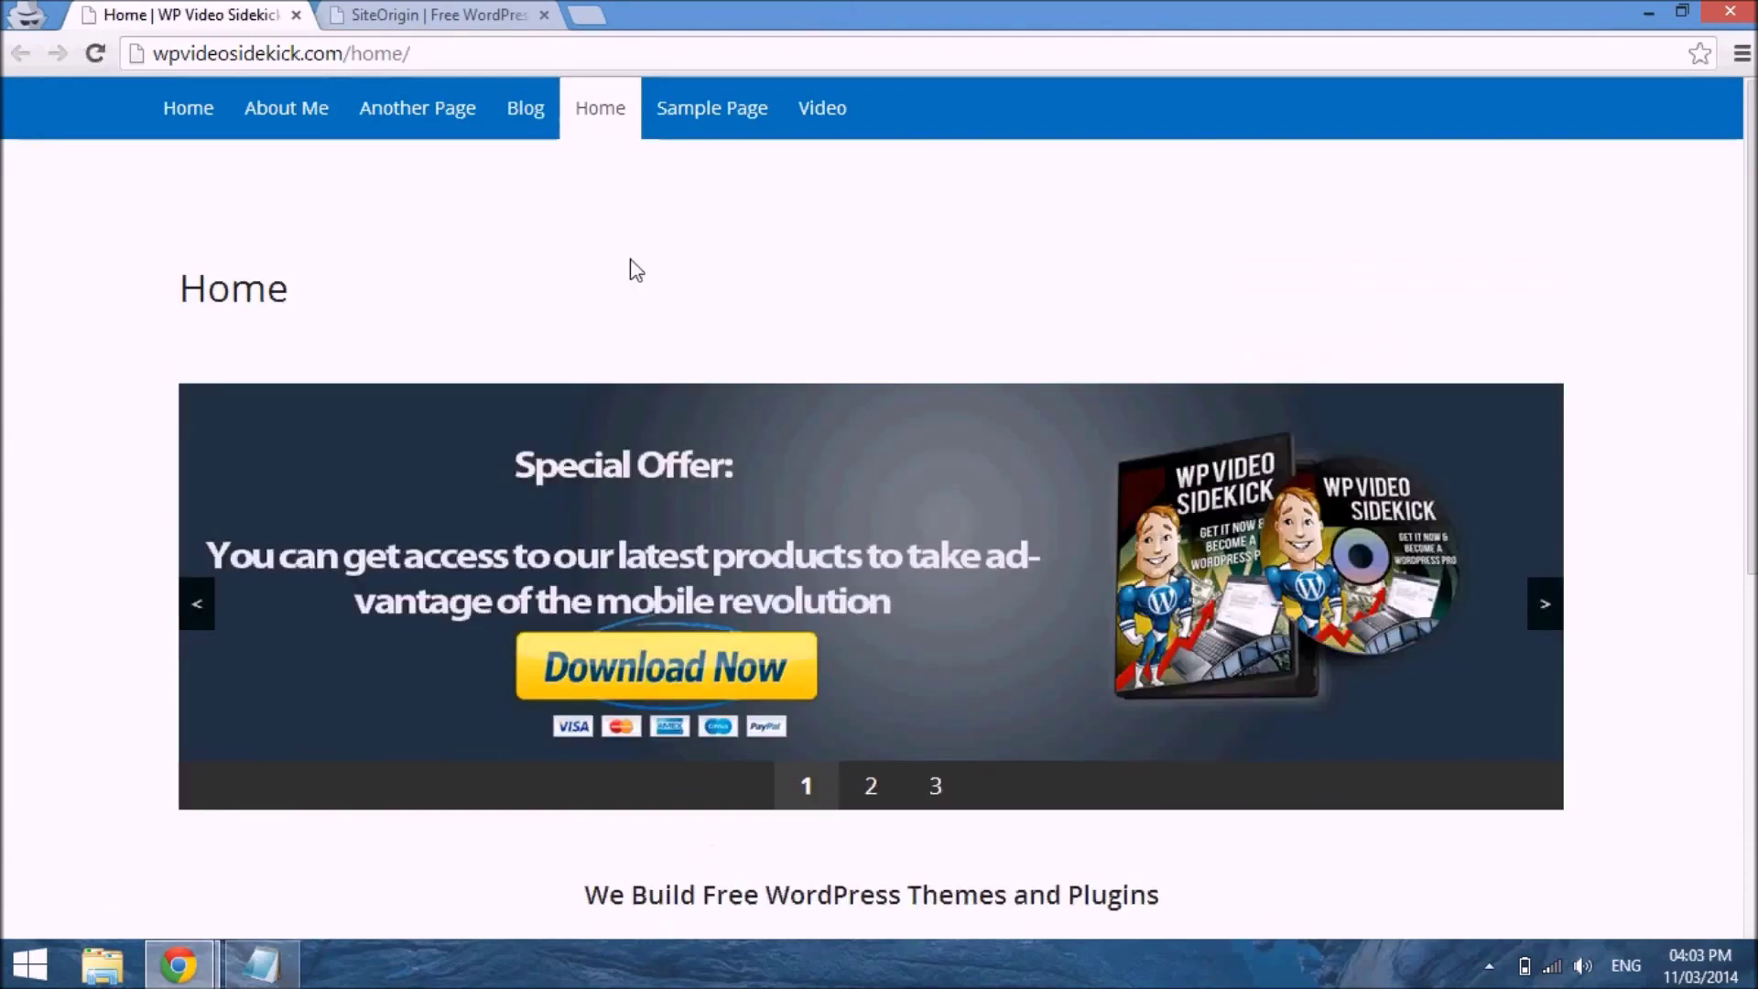
# Examine the full-width Home page's title, slider slides, text columns and buttons
pyautogui.scroll(-7, 876, 321)
pyautogui.scroll(4, 875, 320)
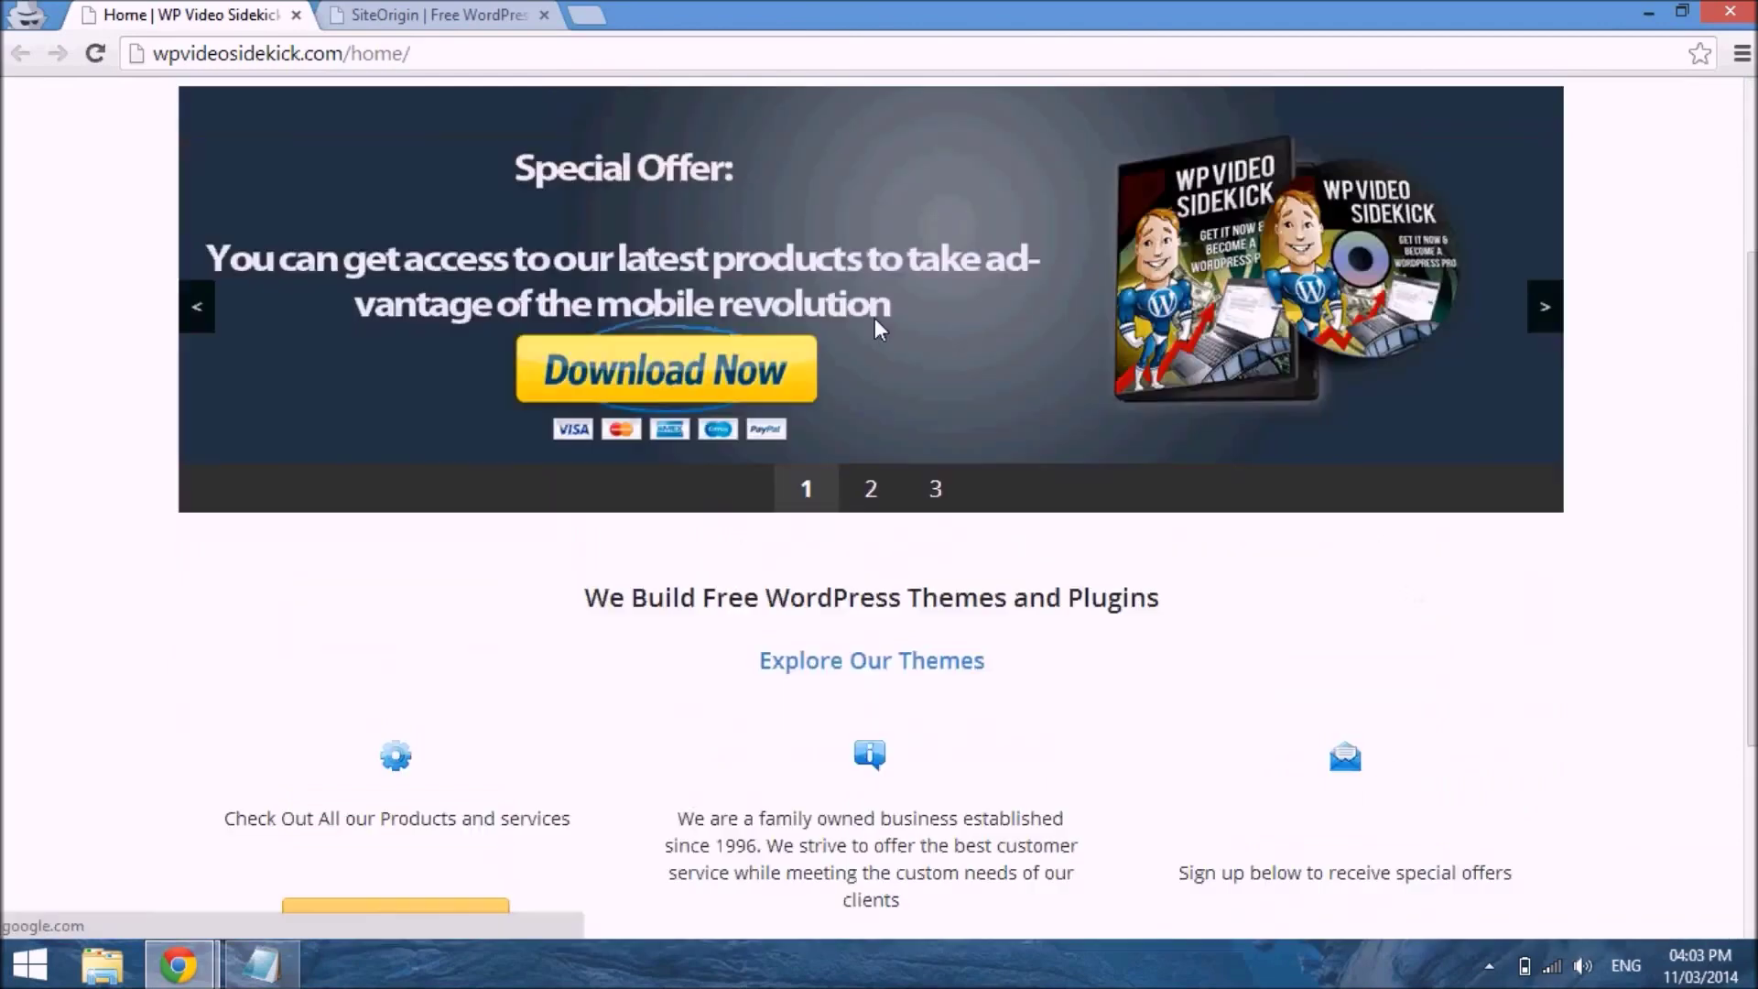
pyautogui.scroll(3, 876, 316)
pyautogui.scroll(-5, 875, 316)
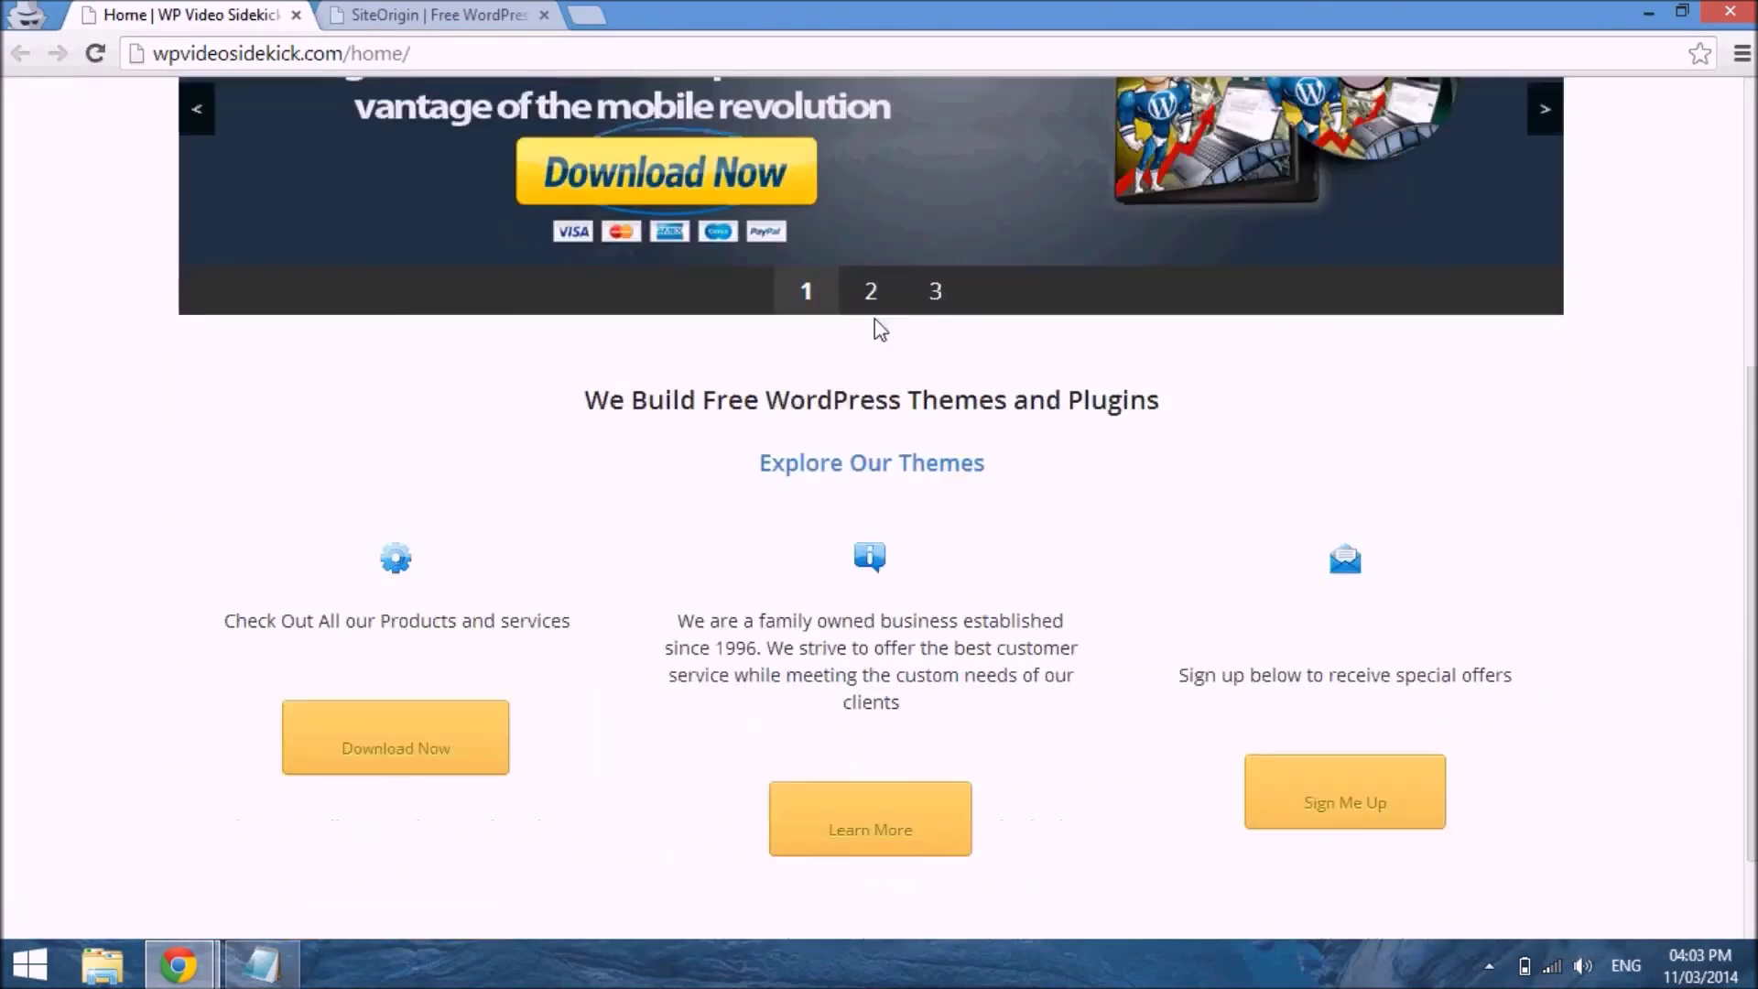
pyautogui.scroll(-2, 875, 318)
pyautogui.scroll(5, 875, 316)
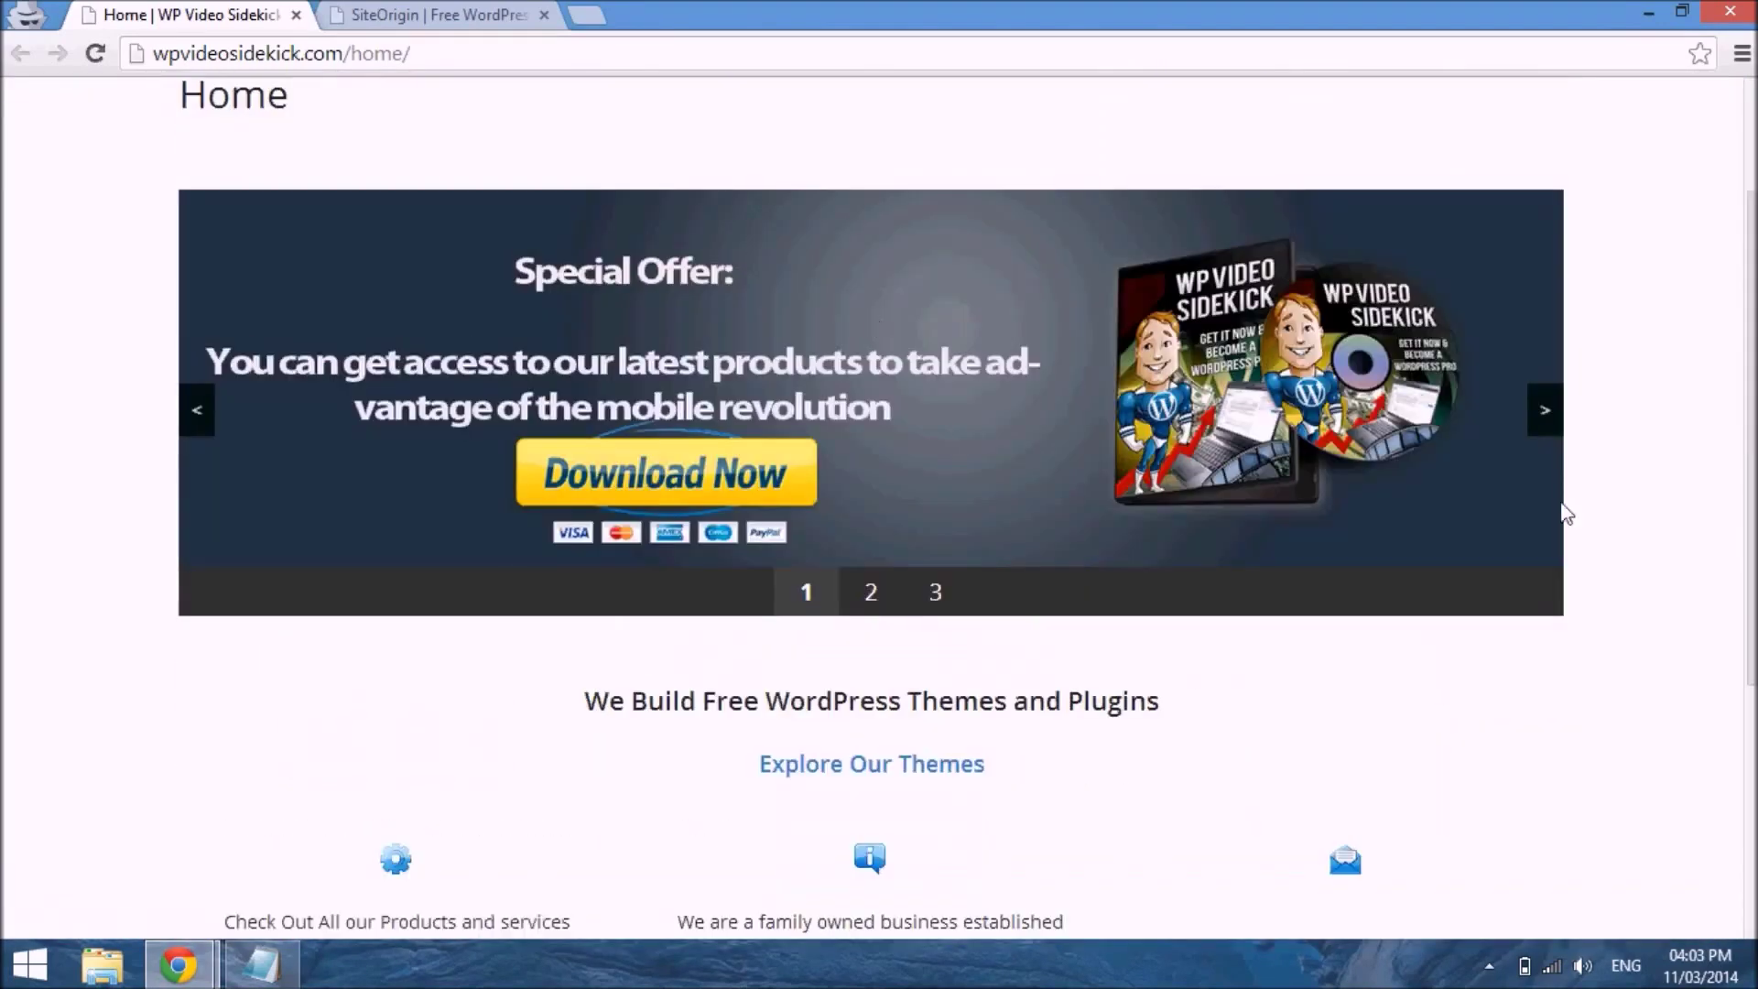
pyautogui.click(1557, 410)
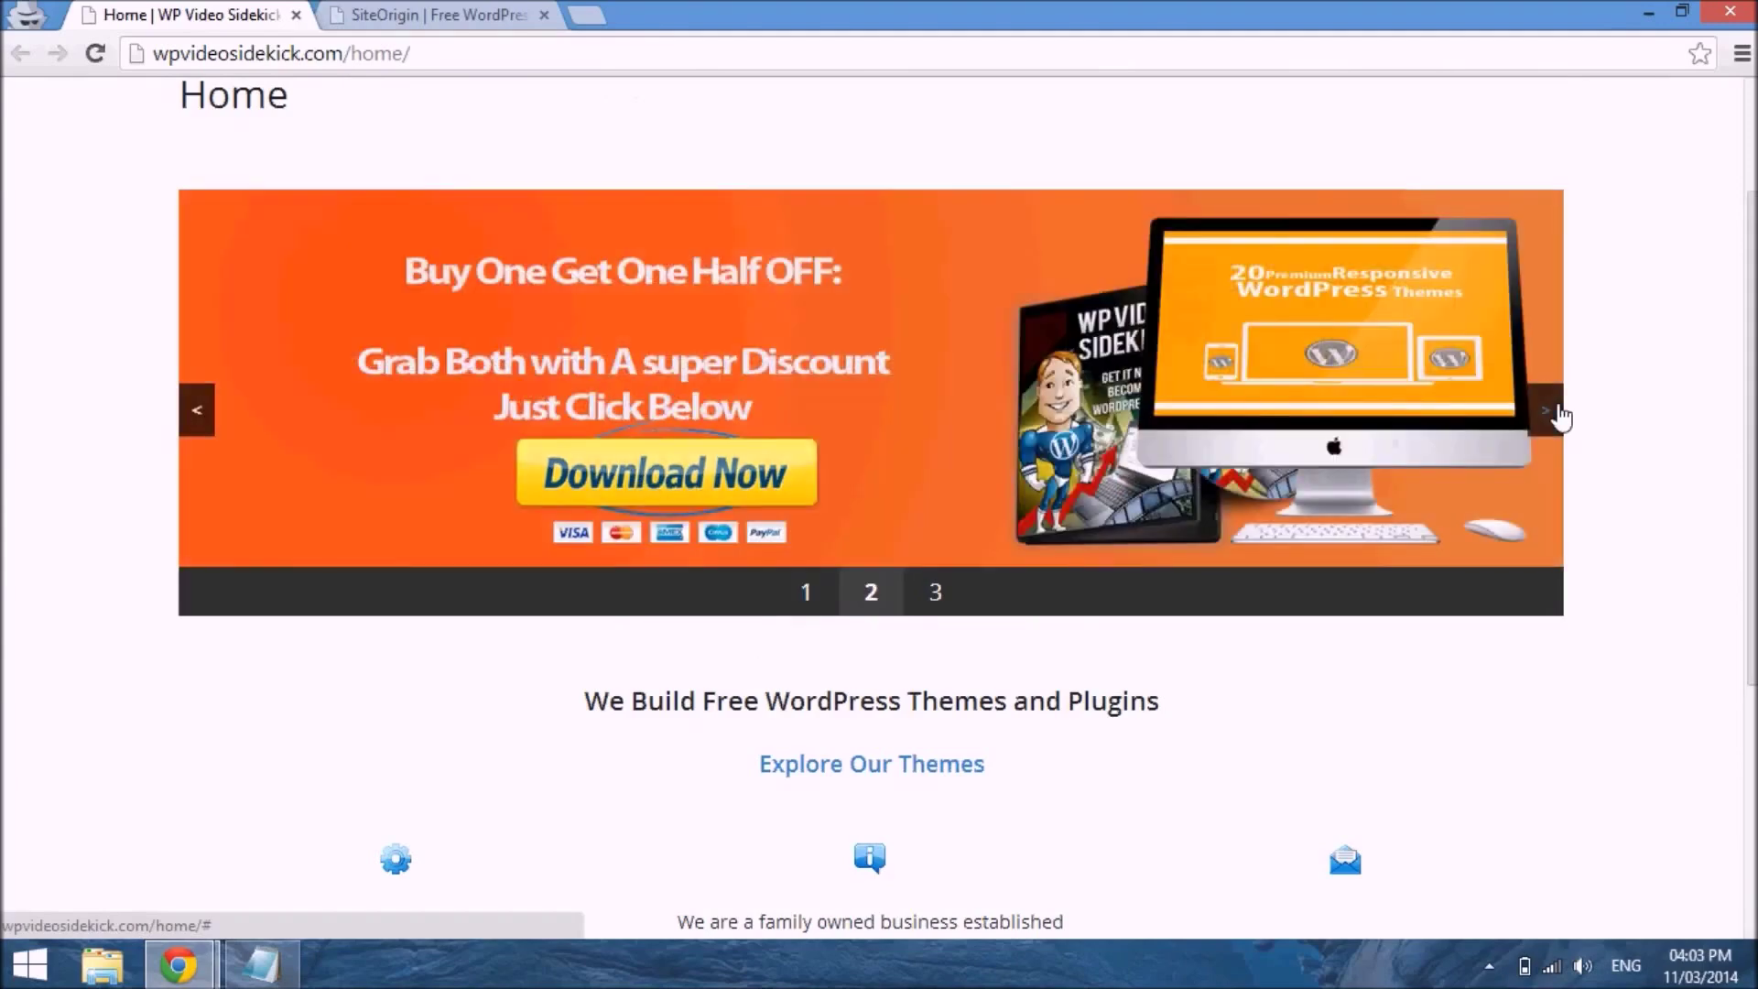
pyautogui.click(1556, 412)
pyautogui.scroll(-3, 1377, 608)
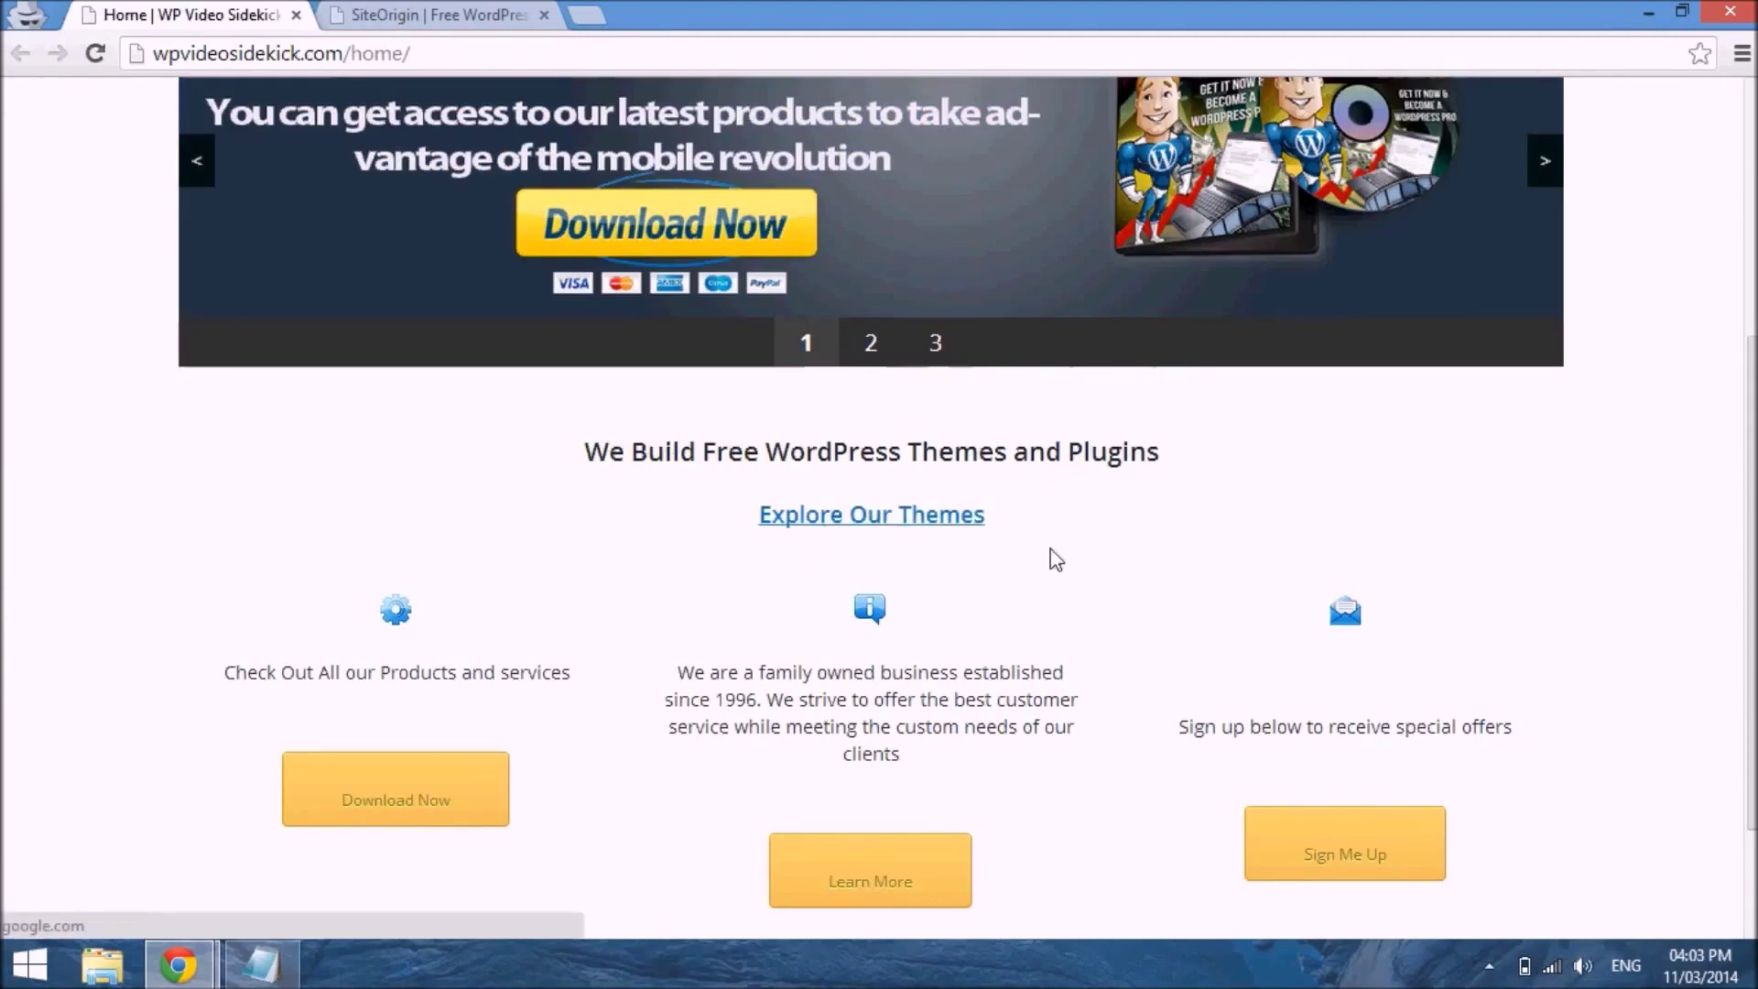
pyautogui.scroll(-2, 469, 744)
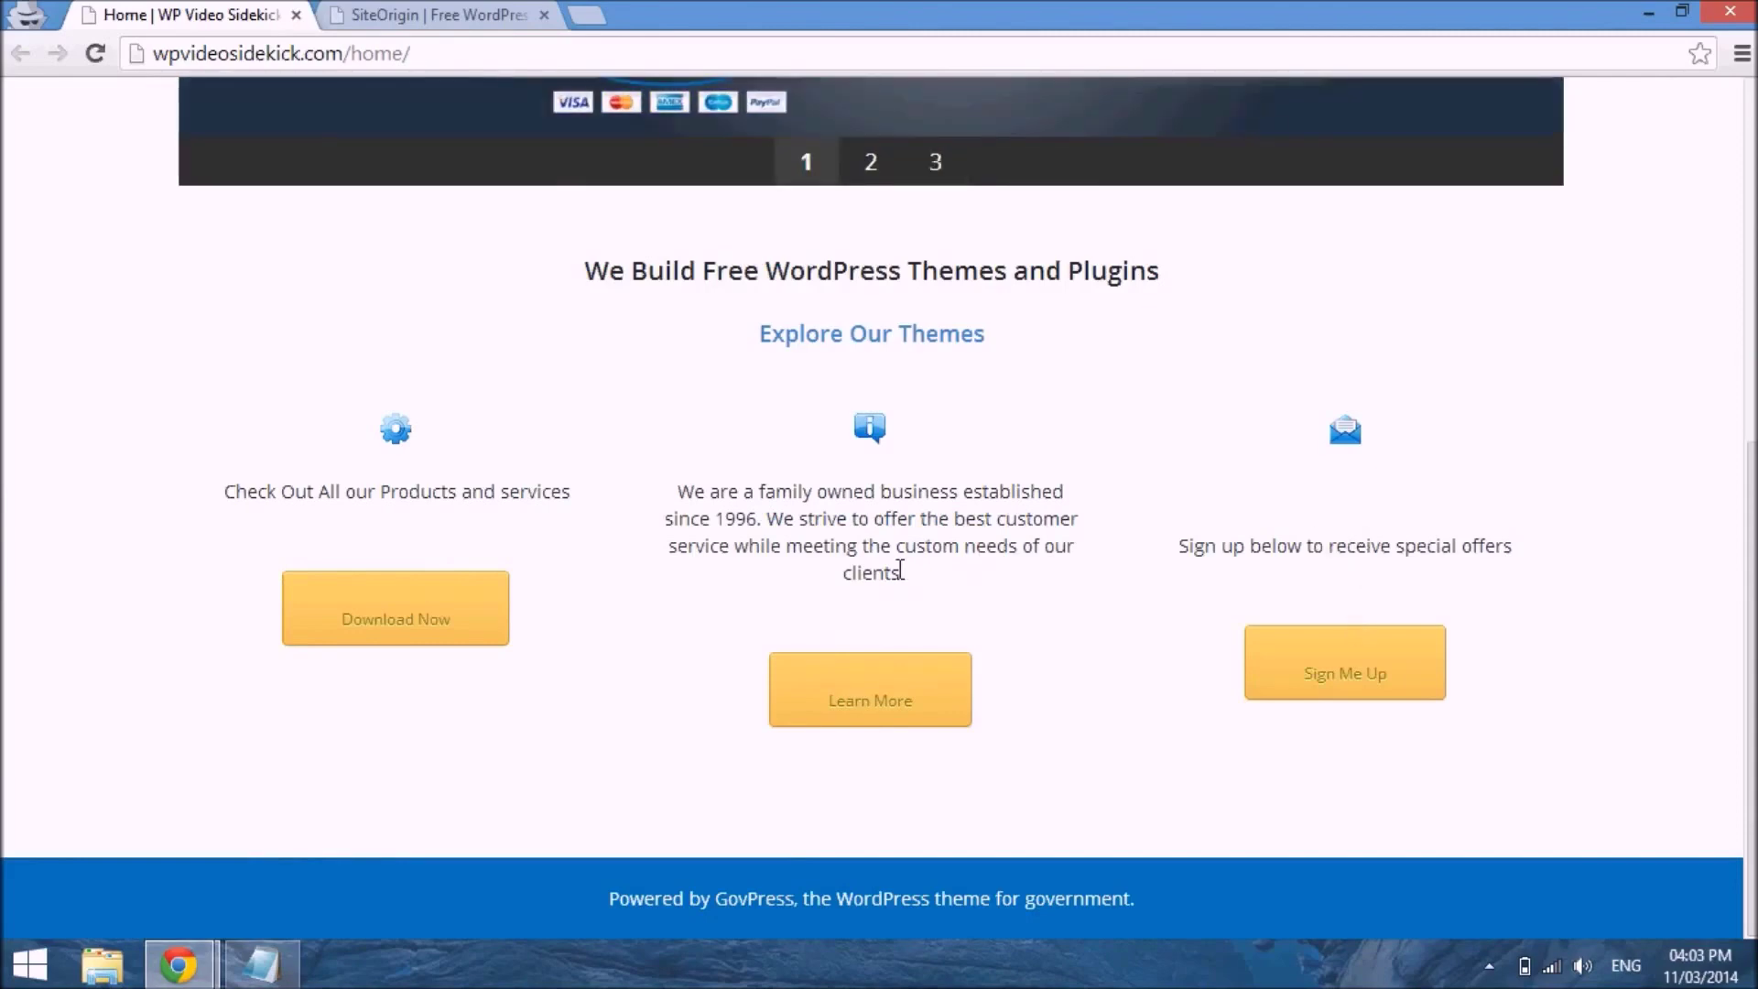
pyautogui.scroll(6, 1332, 469)
pyautogui.scroll(-6, 1332, 469)
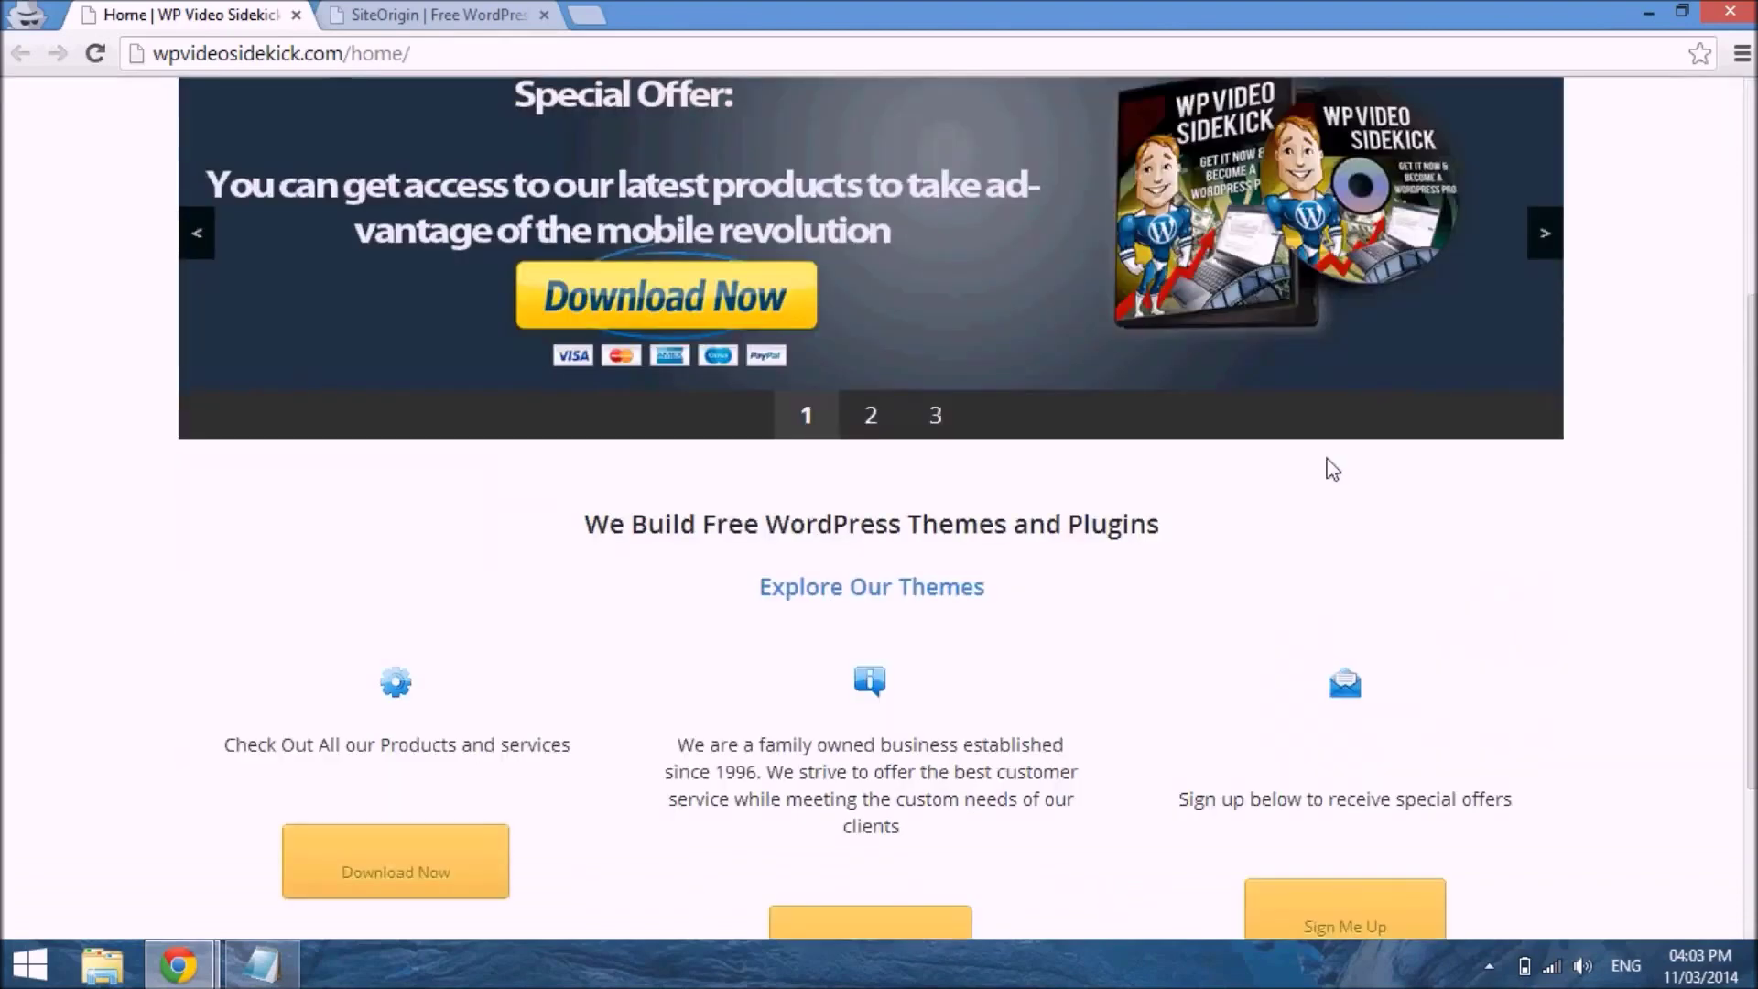
pyautogui.scroll(6, 1332, 469)
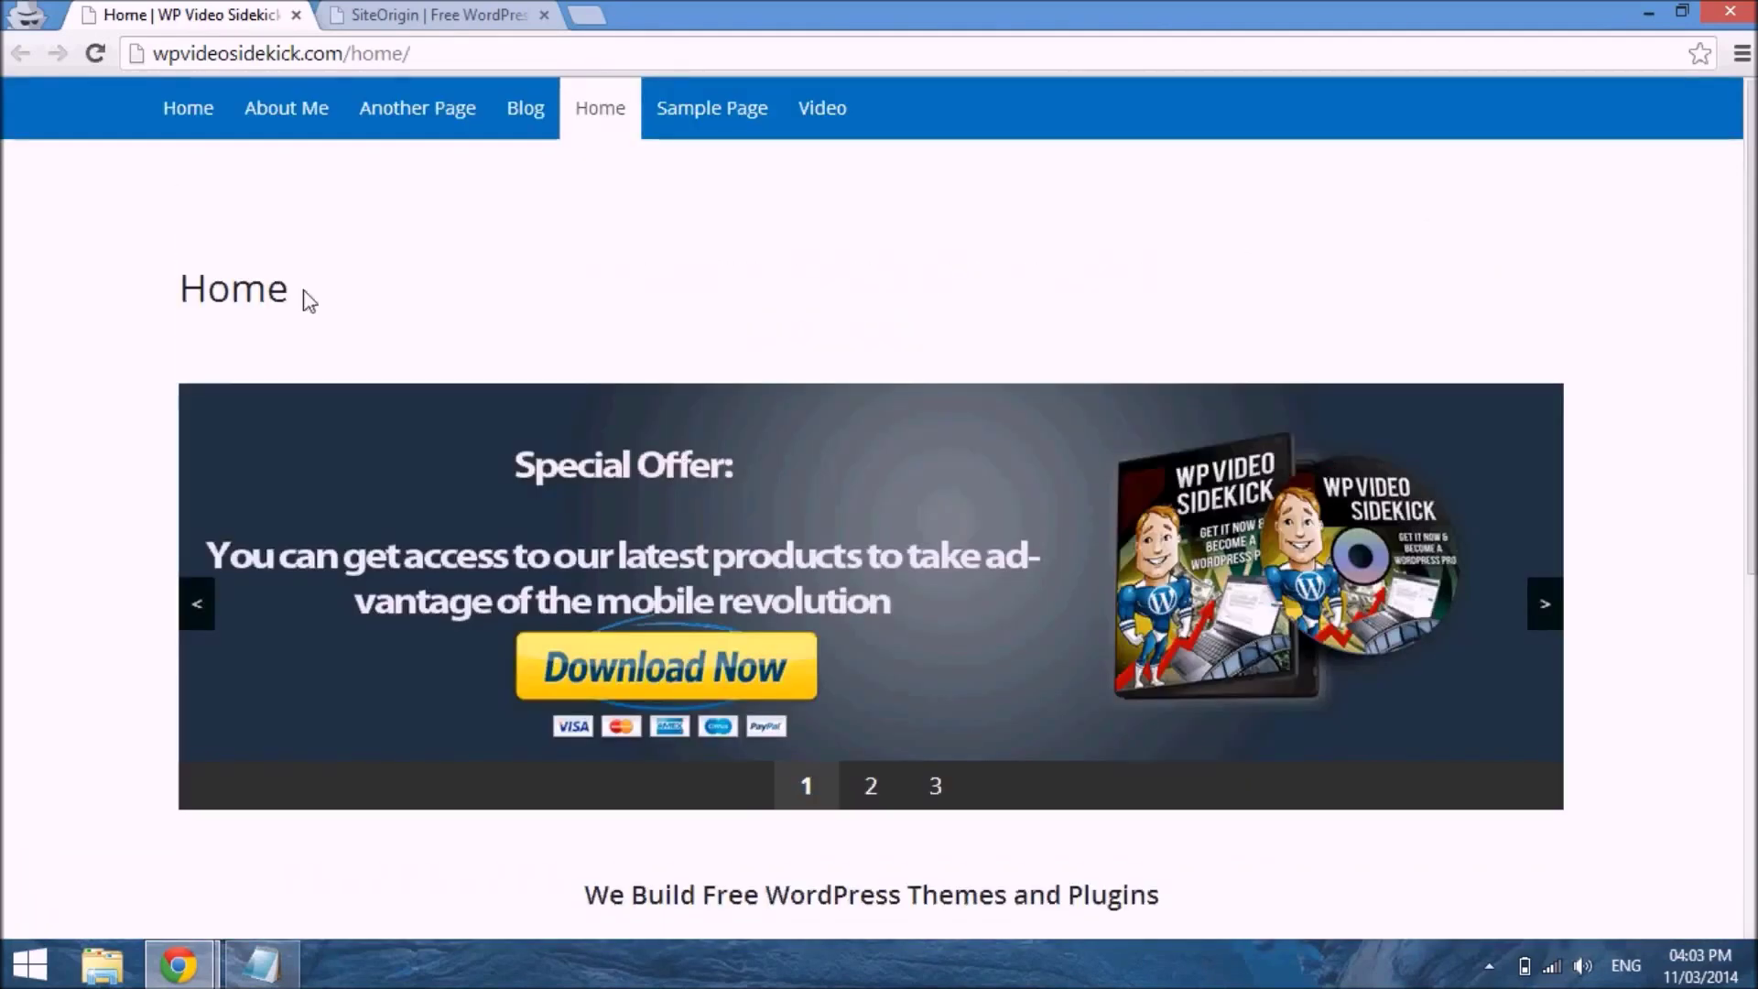
pyautogui.moveTo(290, 291); pyautogui.dragTo(180, 297)
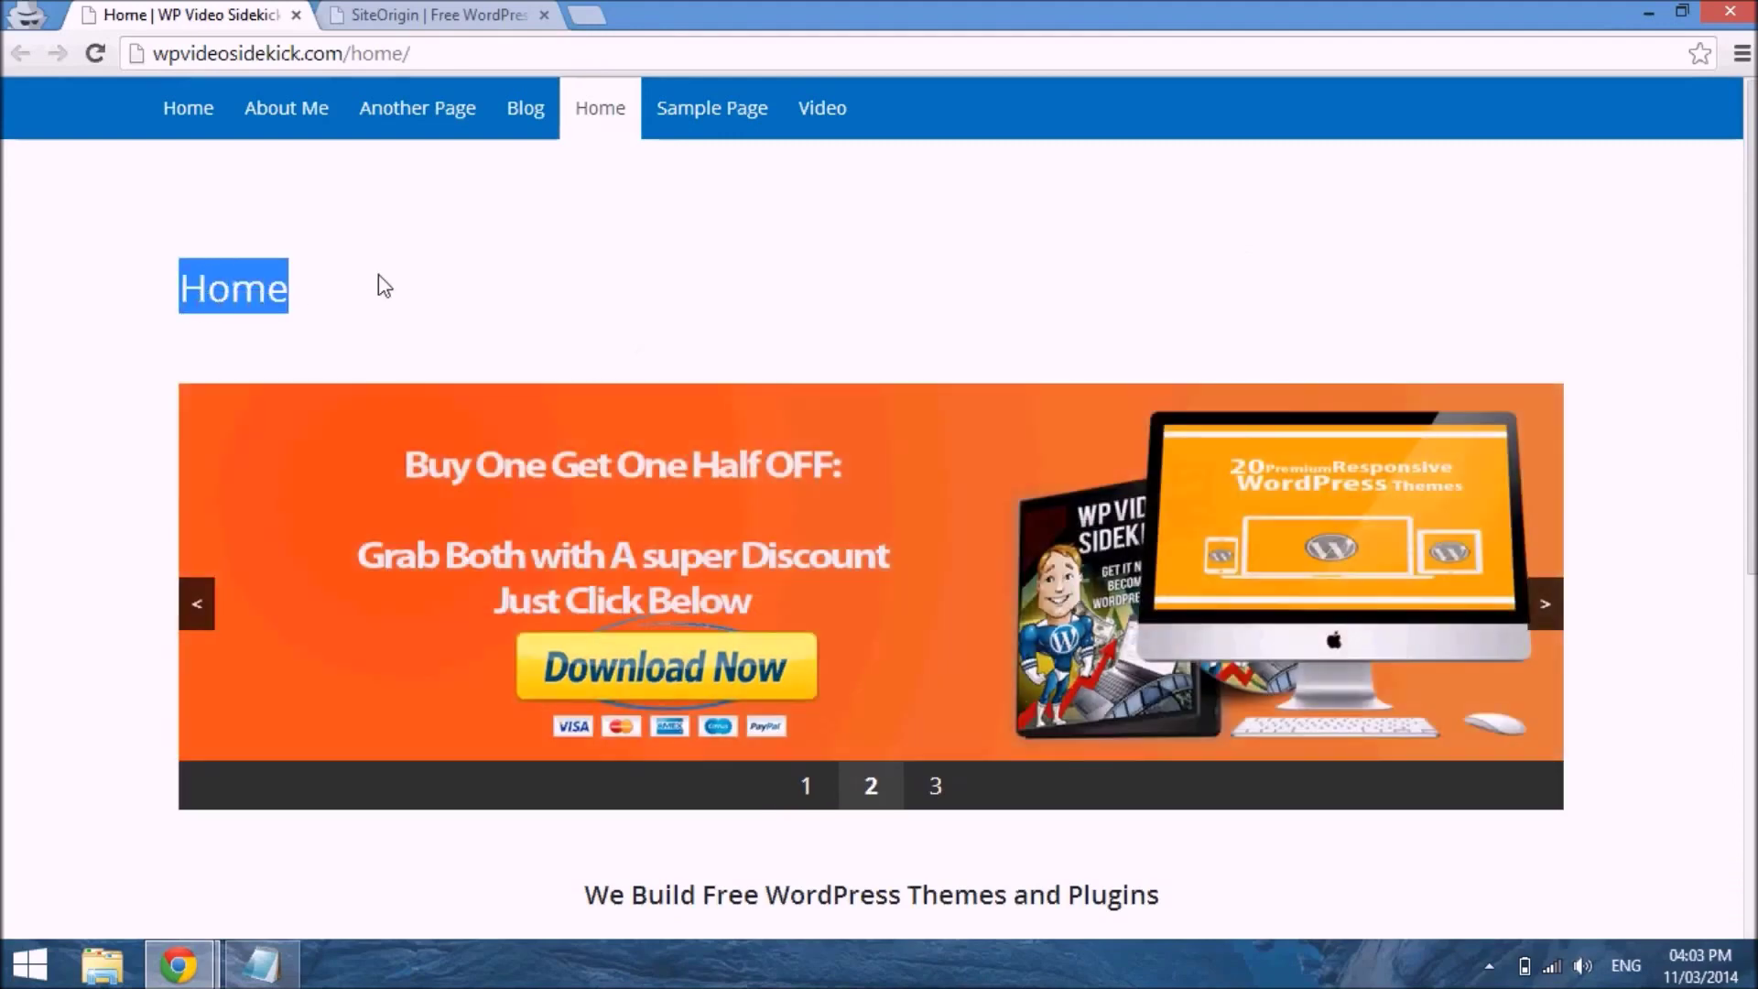
pyautogui.click(379, 275)
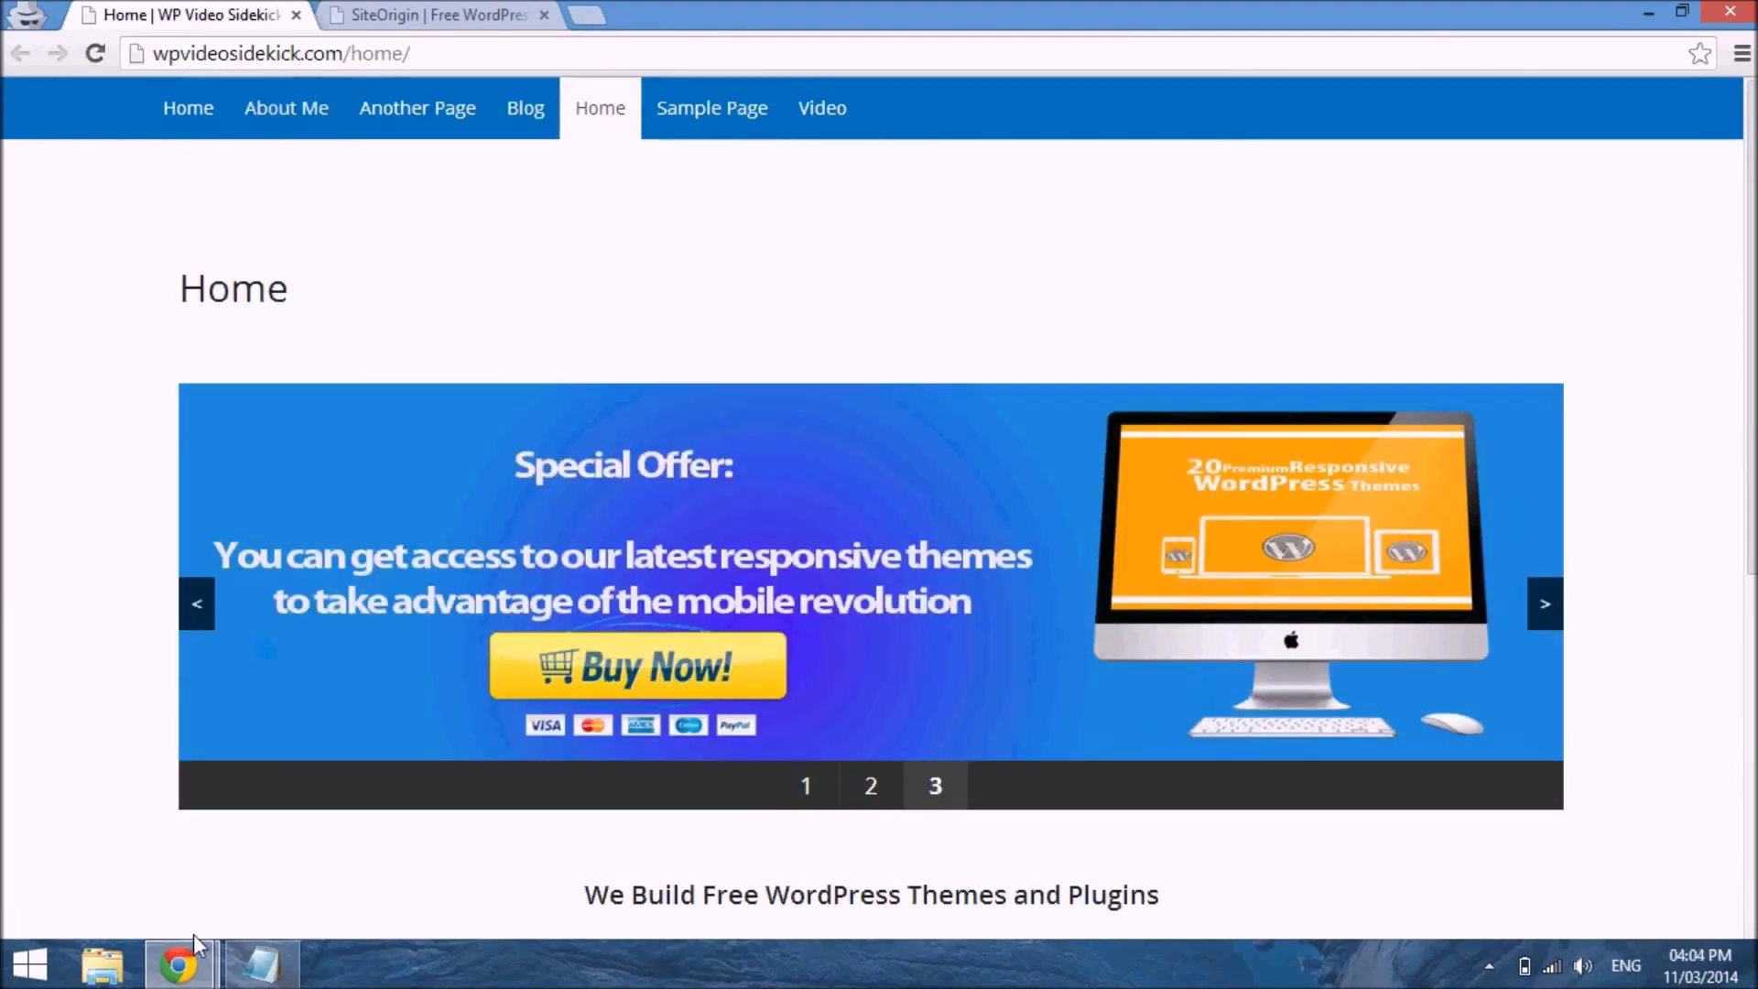
# Return to editing the Home page, hide its title on singular page views, and update it
pyautogui.moveTo(188, 966)
pyautogui.click(192, 881)
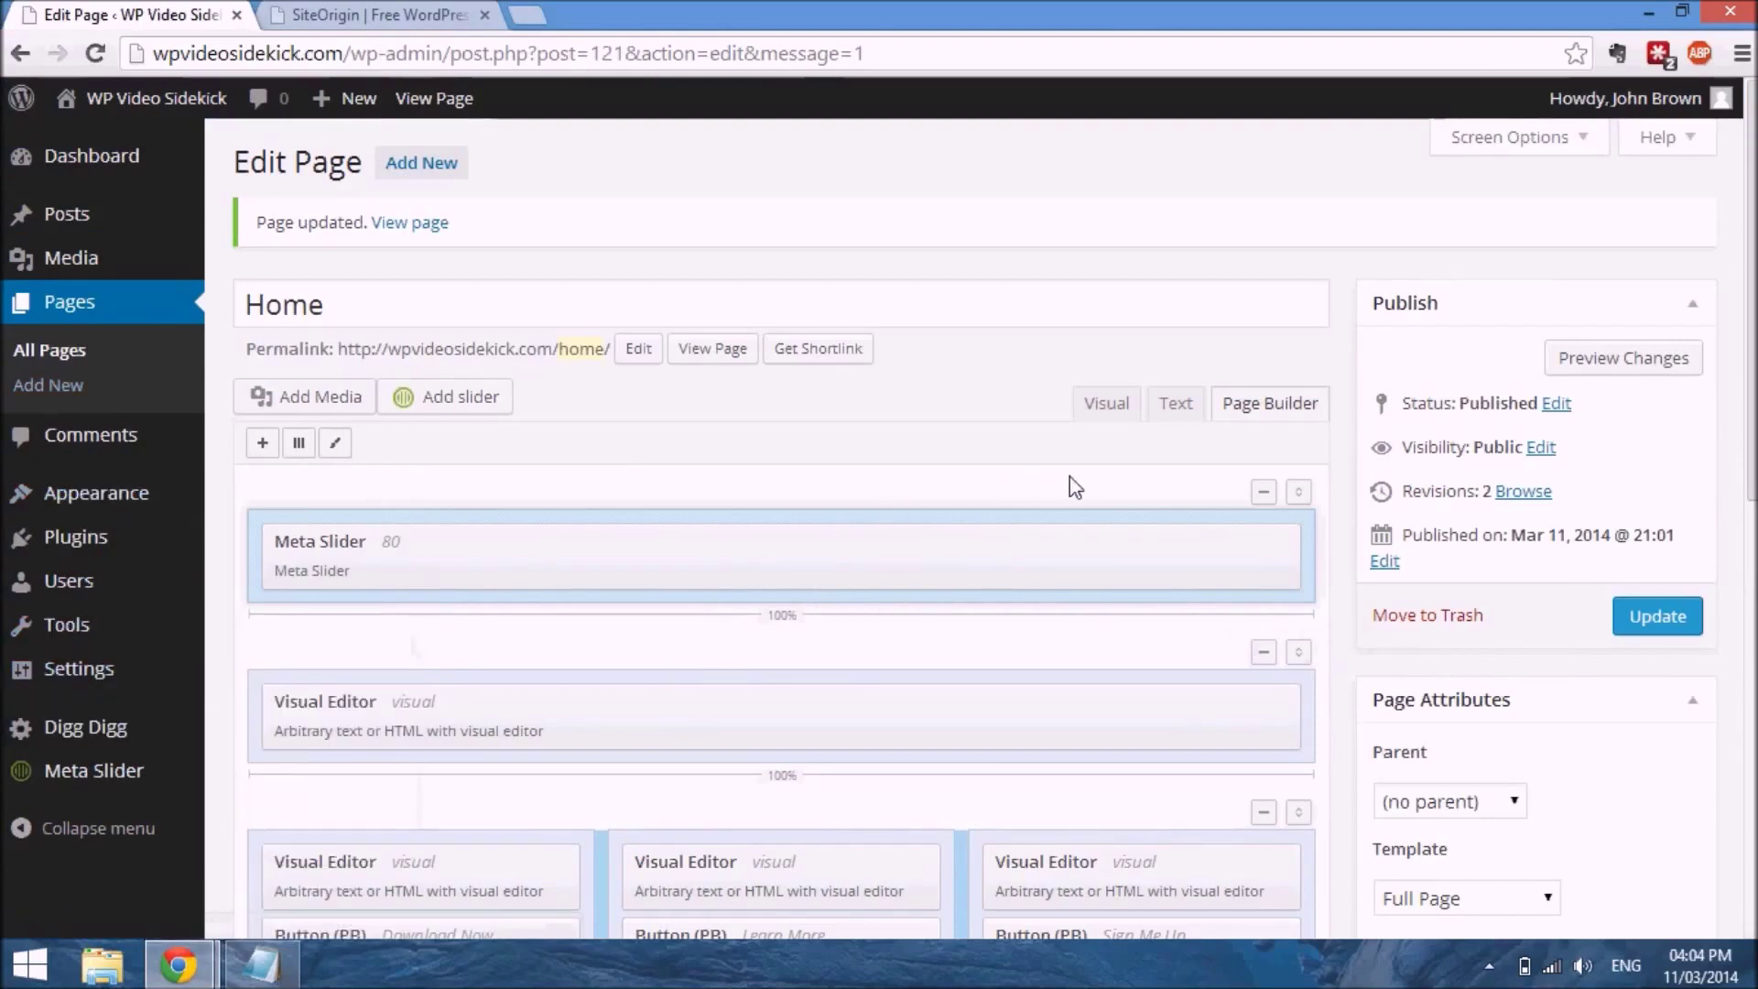
pyautogui.scroll(-8, 1072, 480)
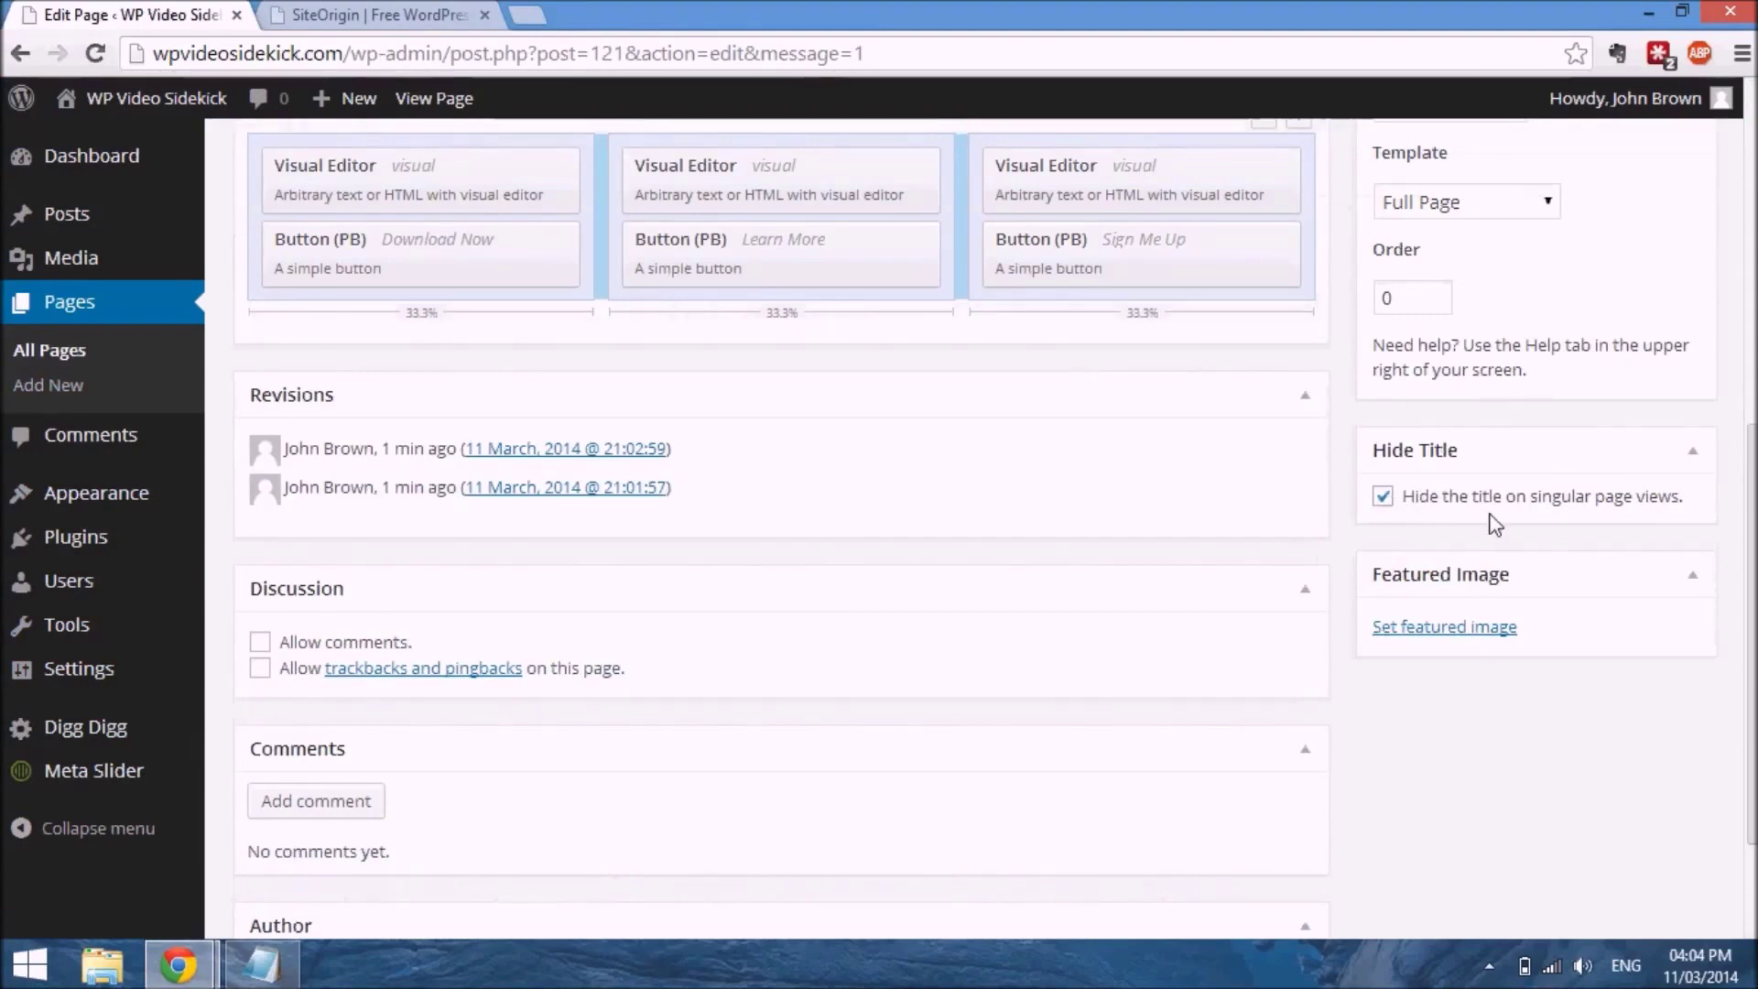
pyautogui.scroll(8, 1494, 525)
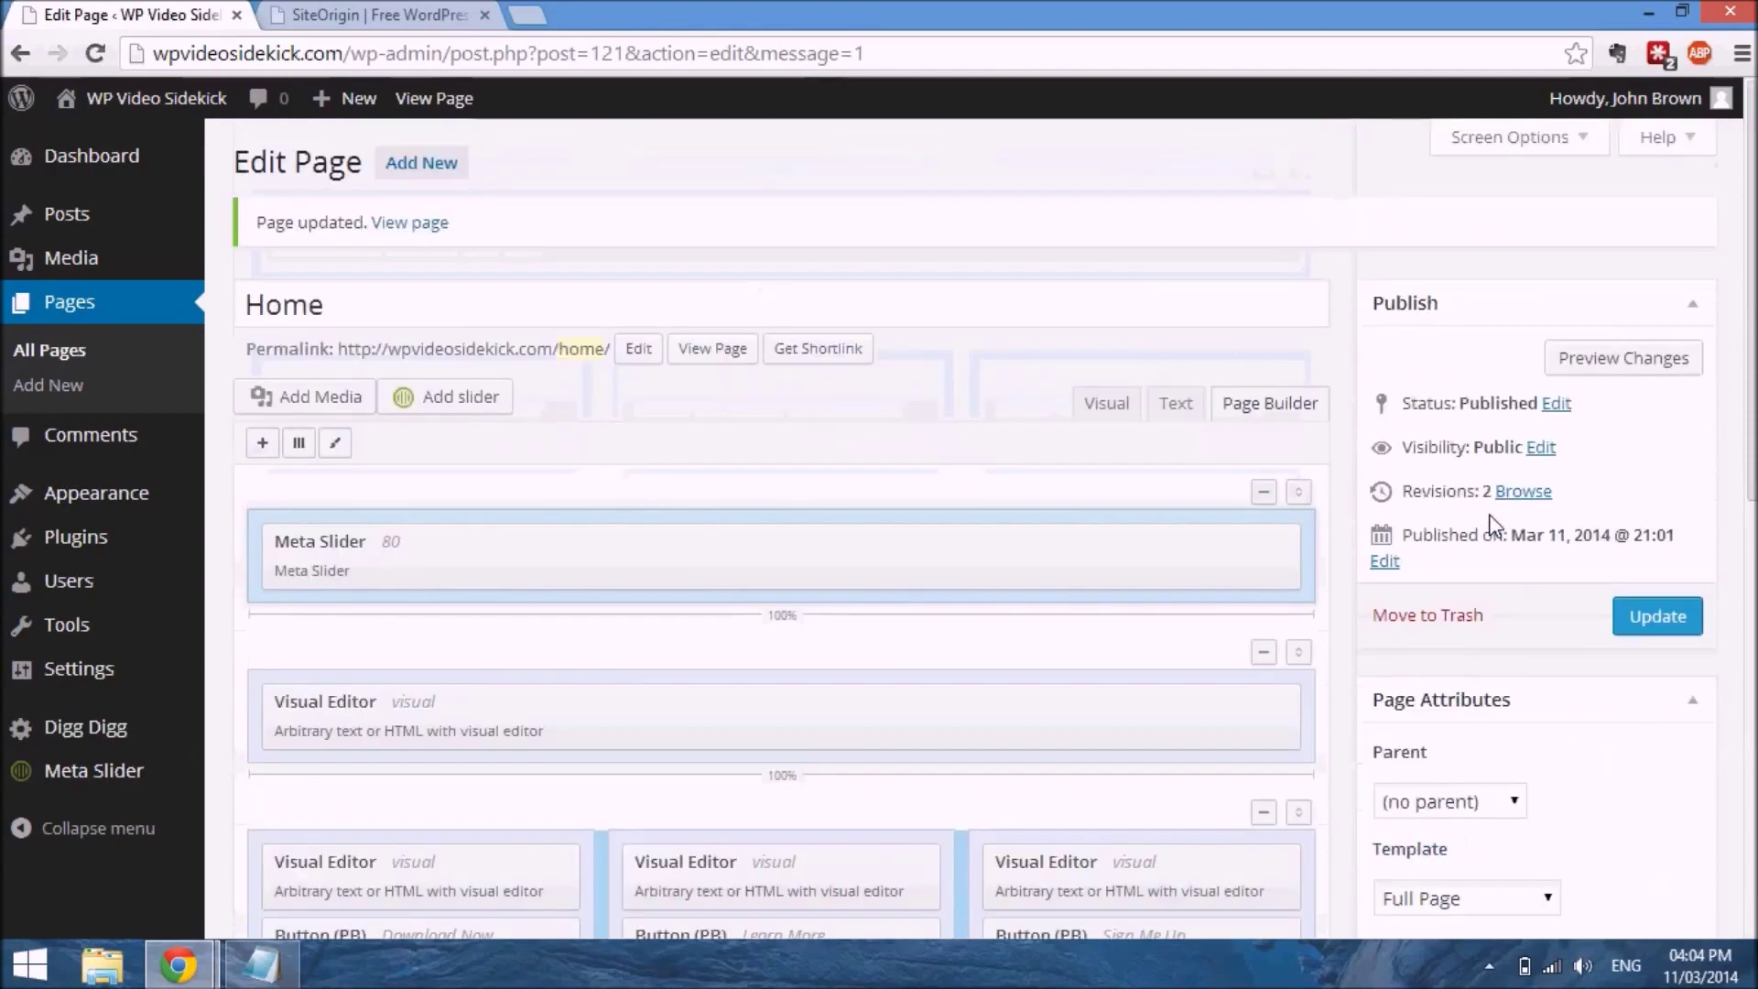
pyautogui.click(1655, 619)
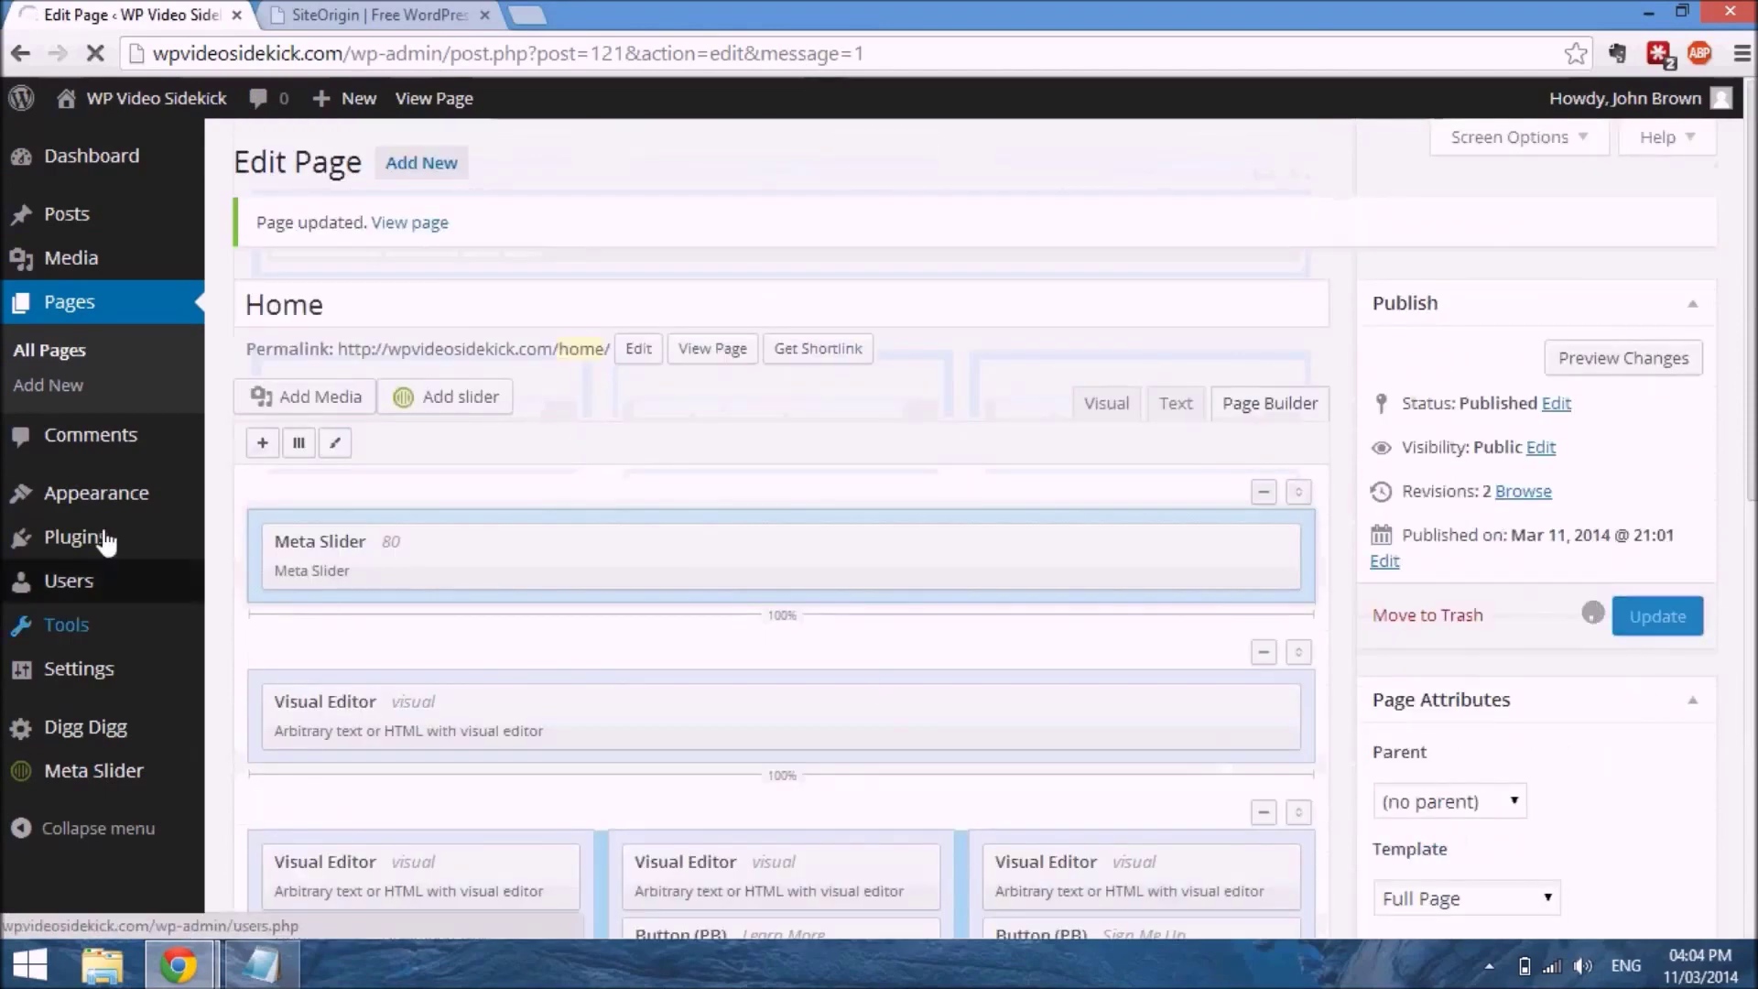
# Set Home as the static front page in the theme customizer and save the change
pyautogui.moveTo(122, 504)
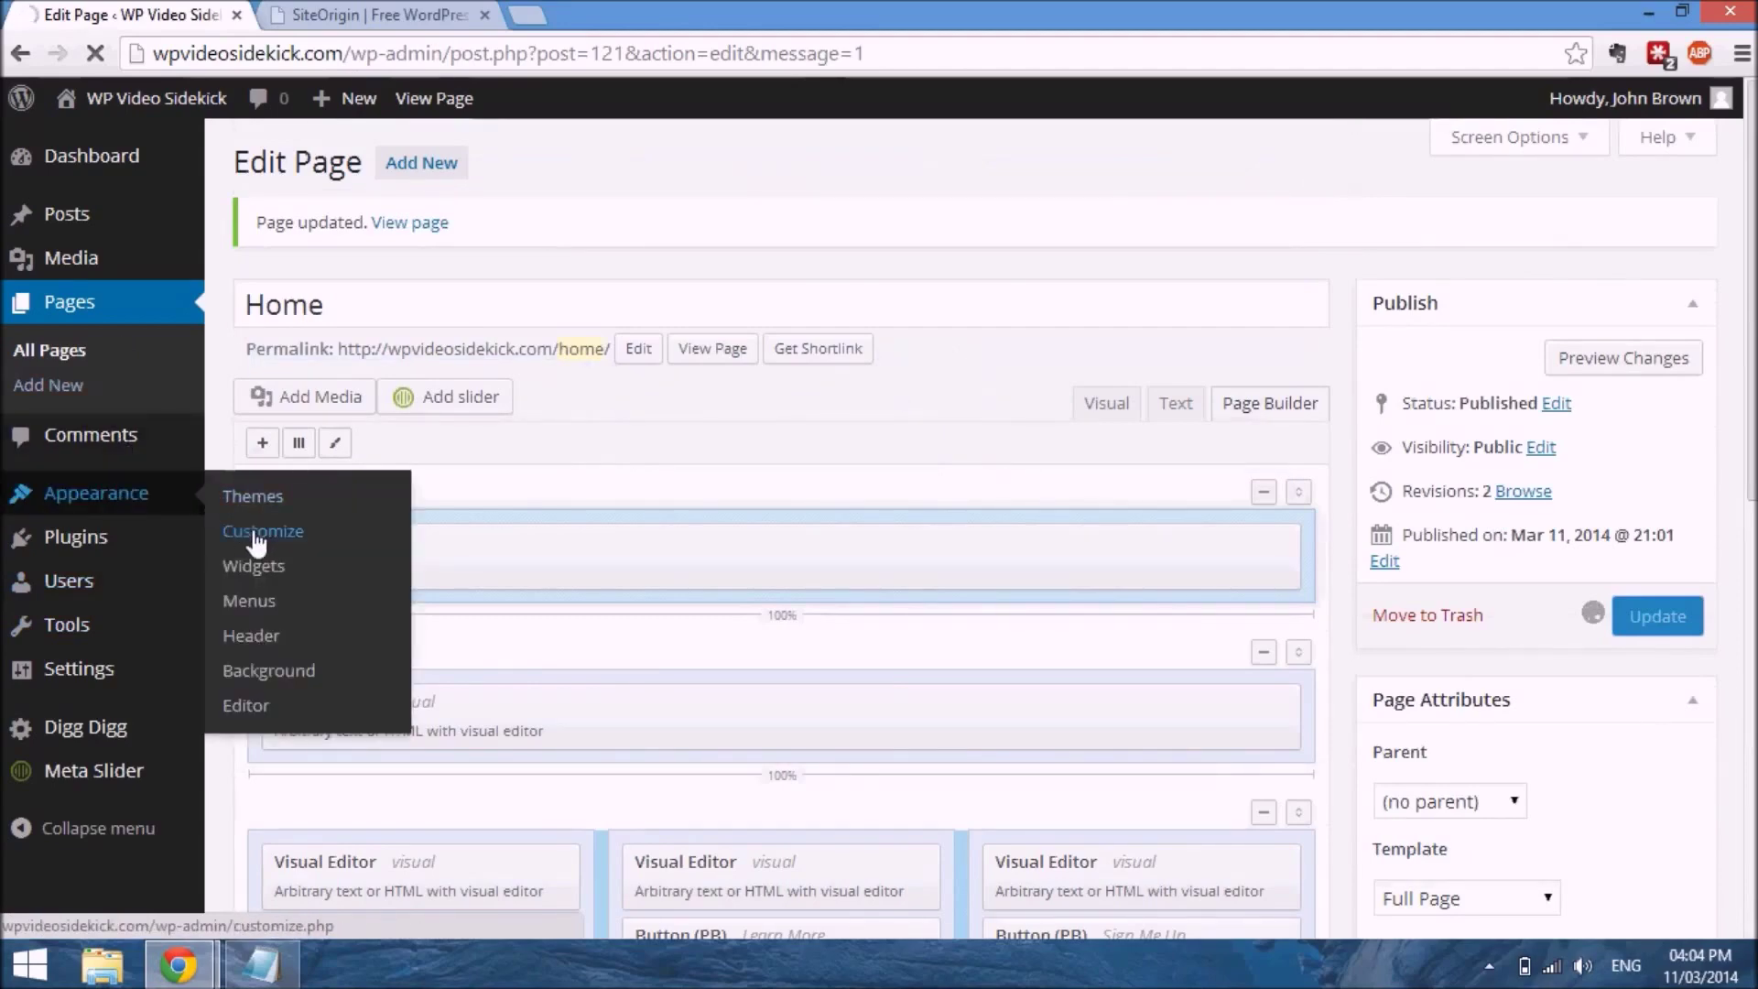
pyautogui.click(247, 533)
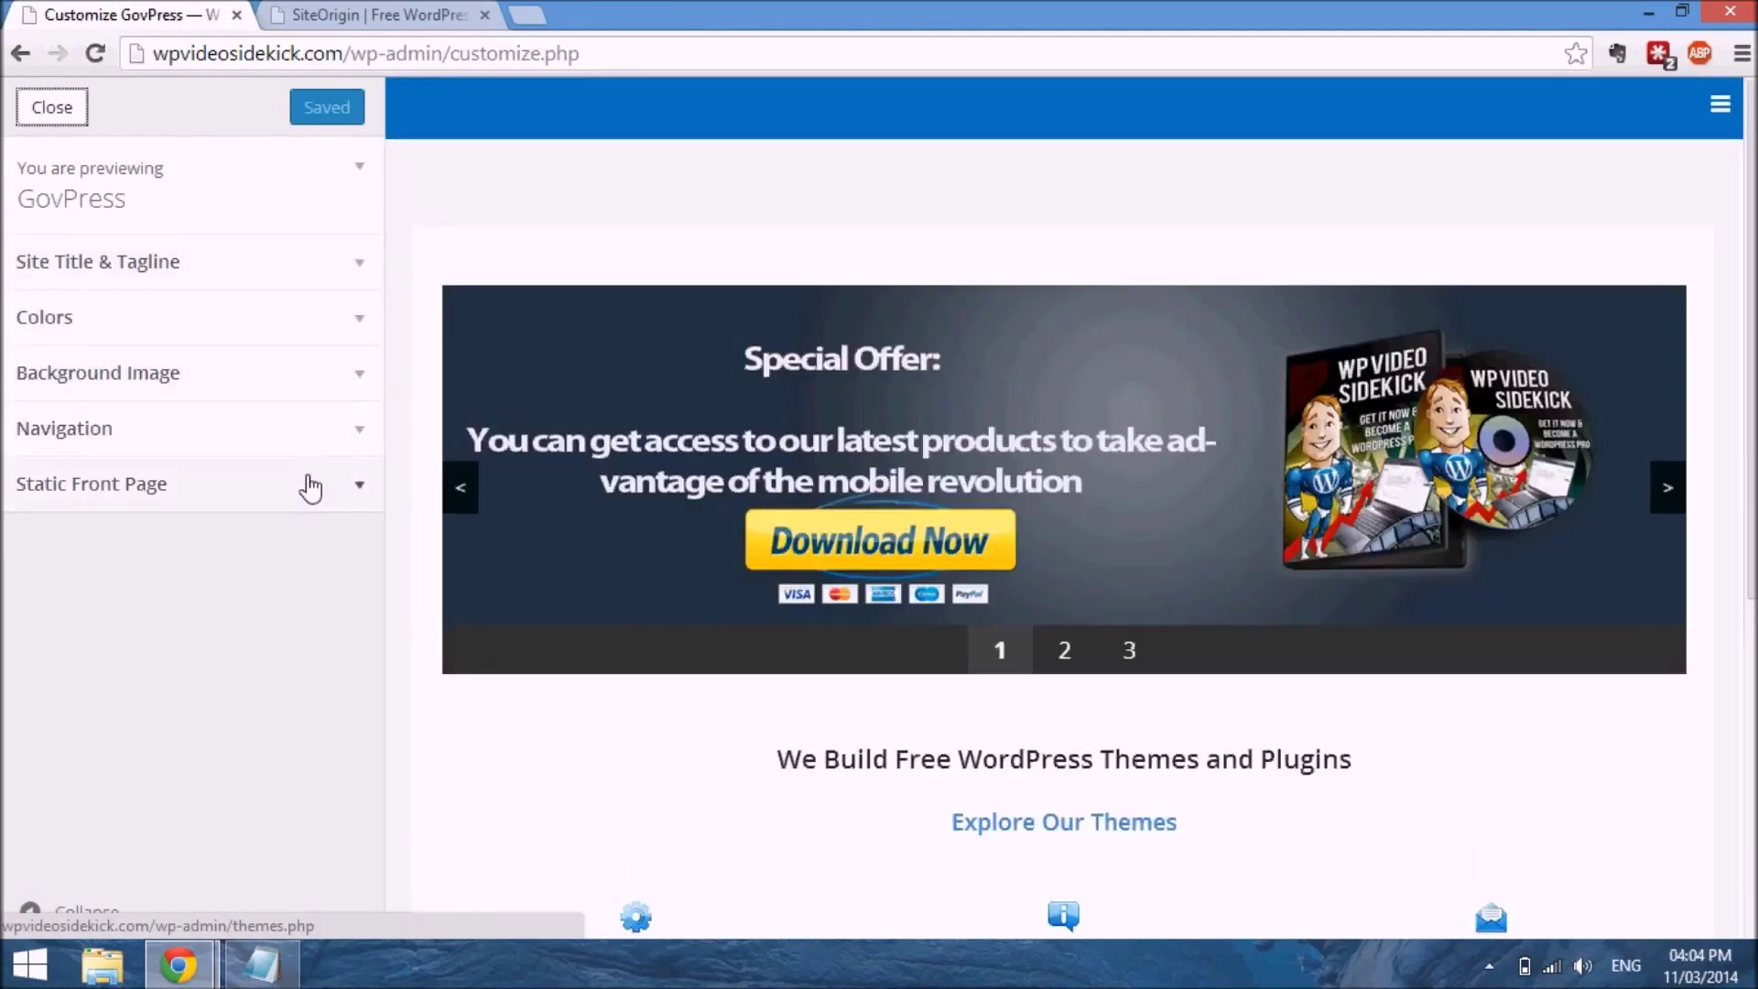
pyautogui.click(309, 485)
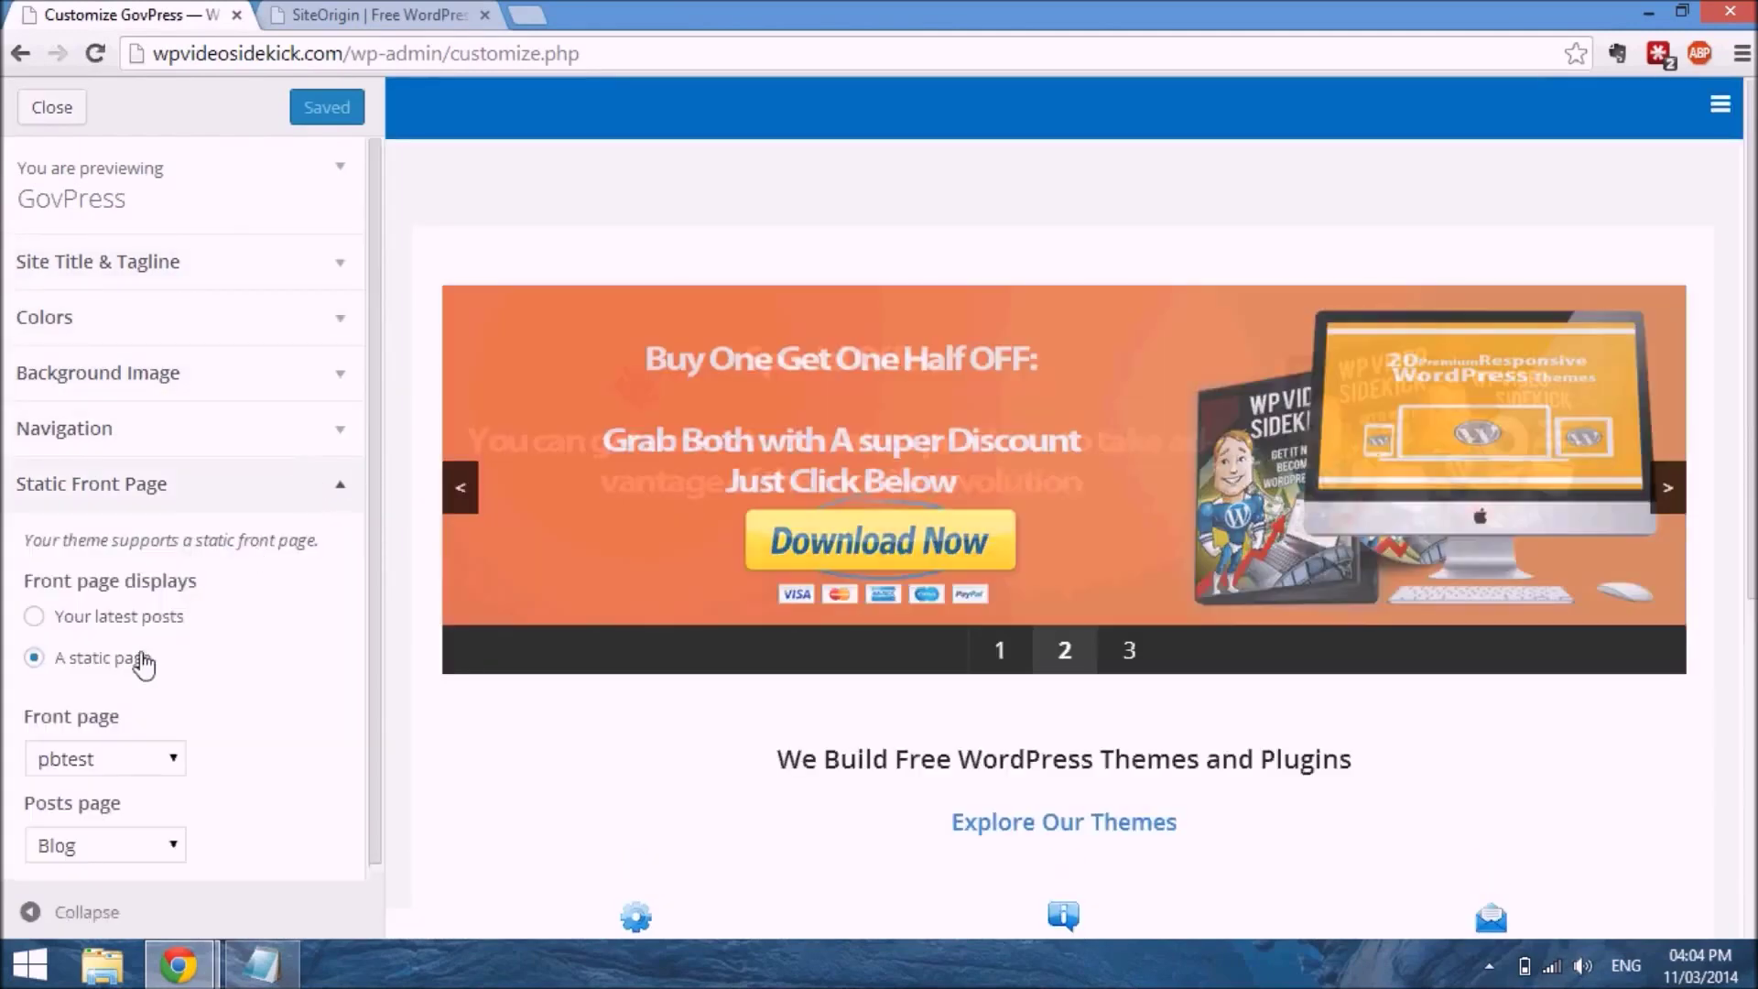
pyautogui.click(169, 762)
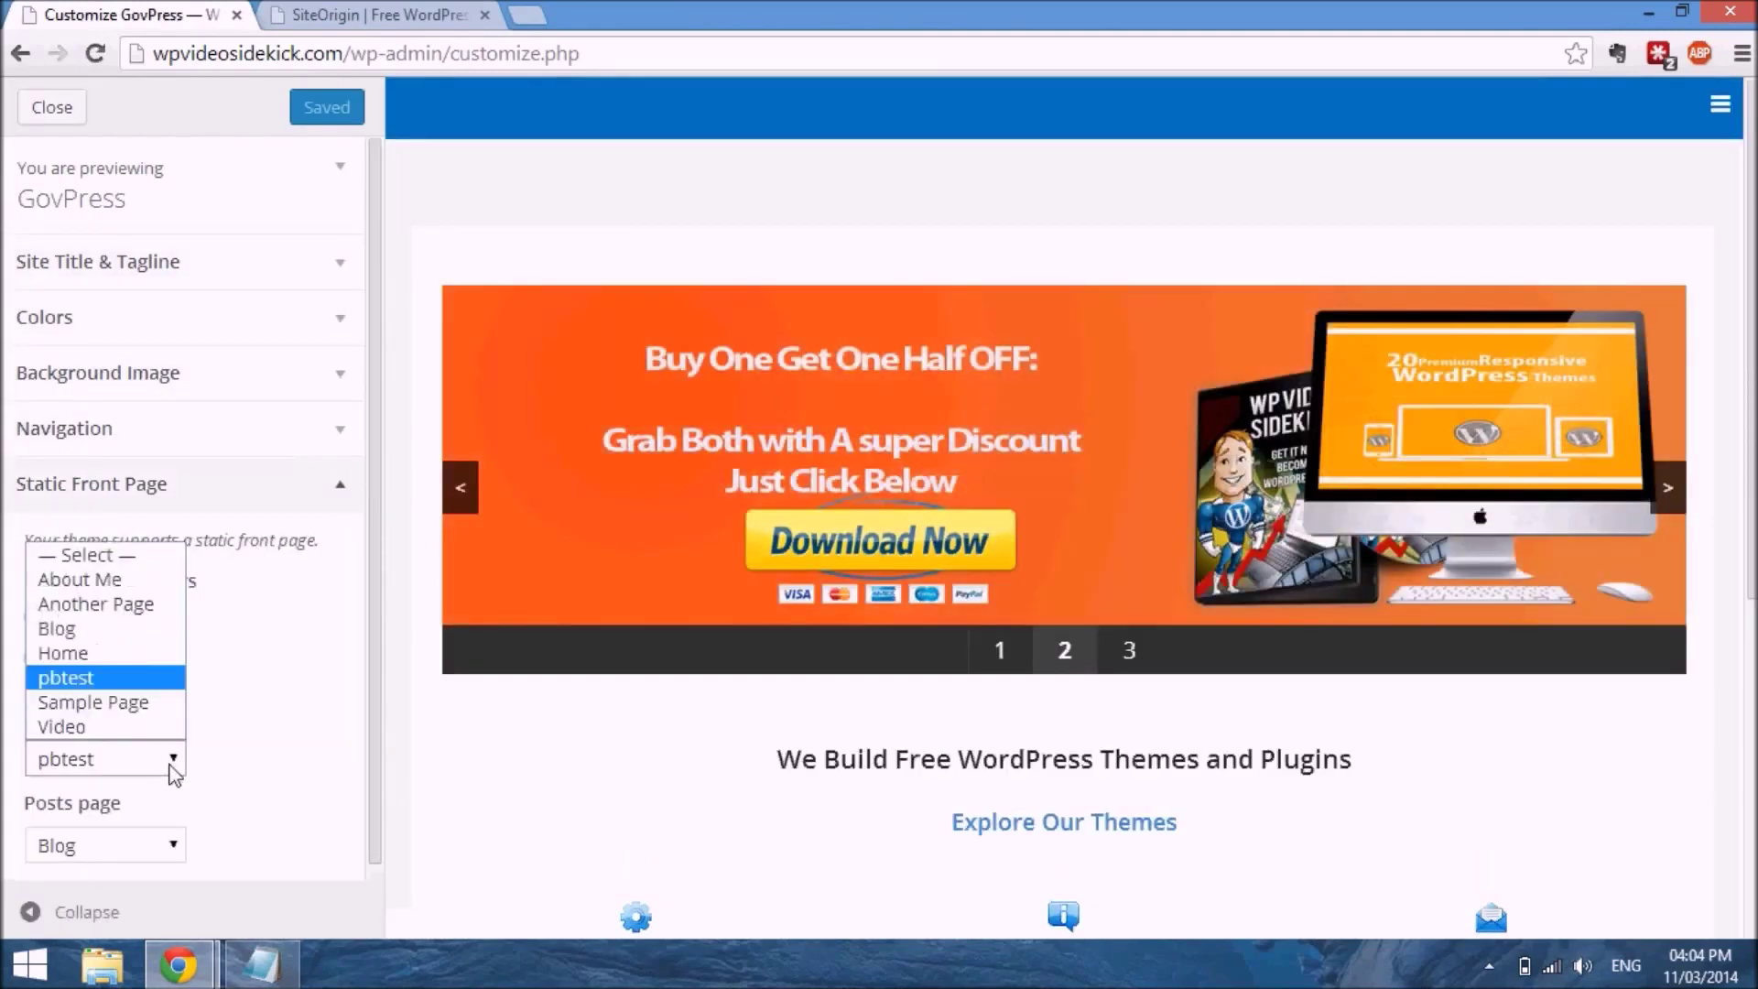
pyautogui.click(79, 653)
pyautogui.click(279, 119)
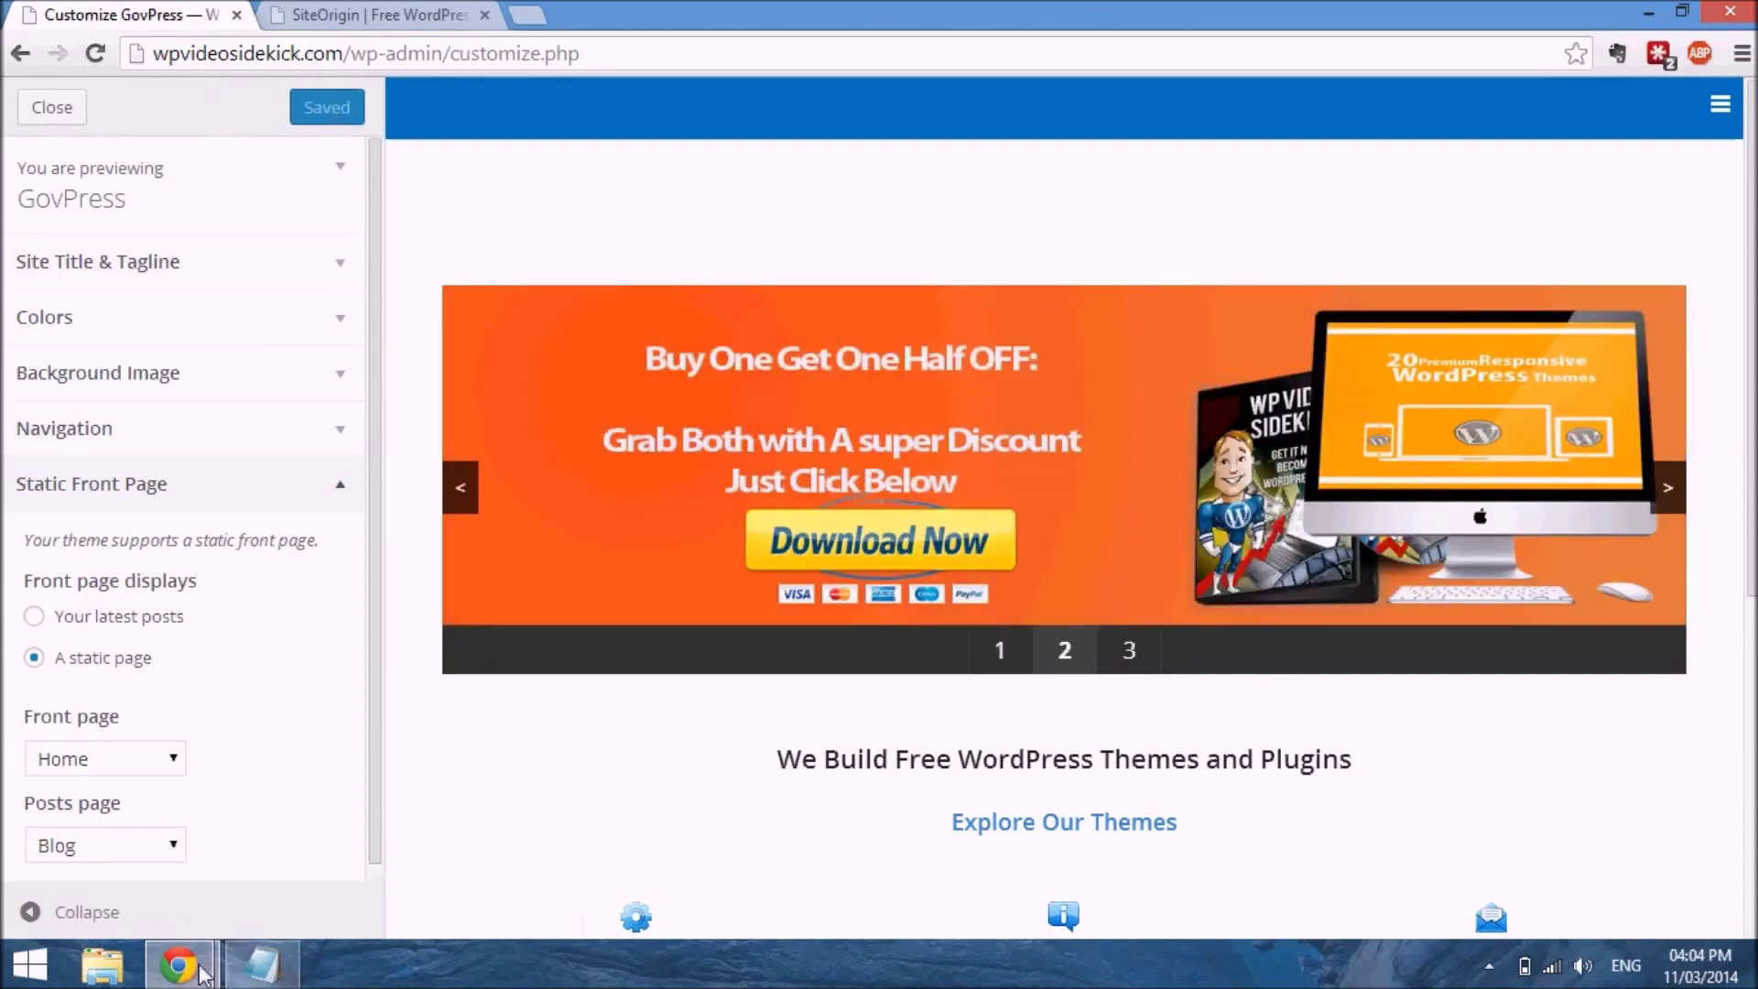
# Open the site's front page in the incognito window and review its slider, text columns, buttons and footer
pyautogui.moveTo(179, 963)
pyautogui.click(450, 841)
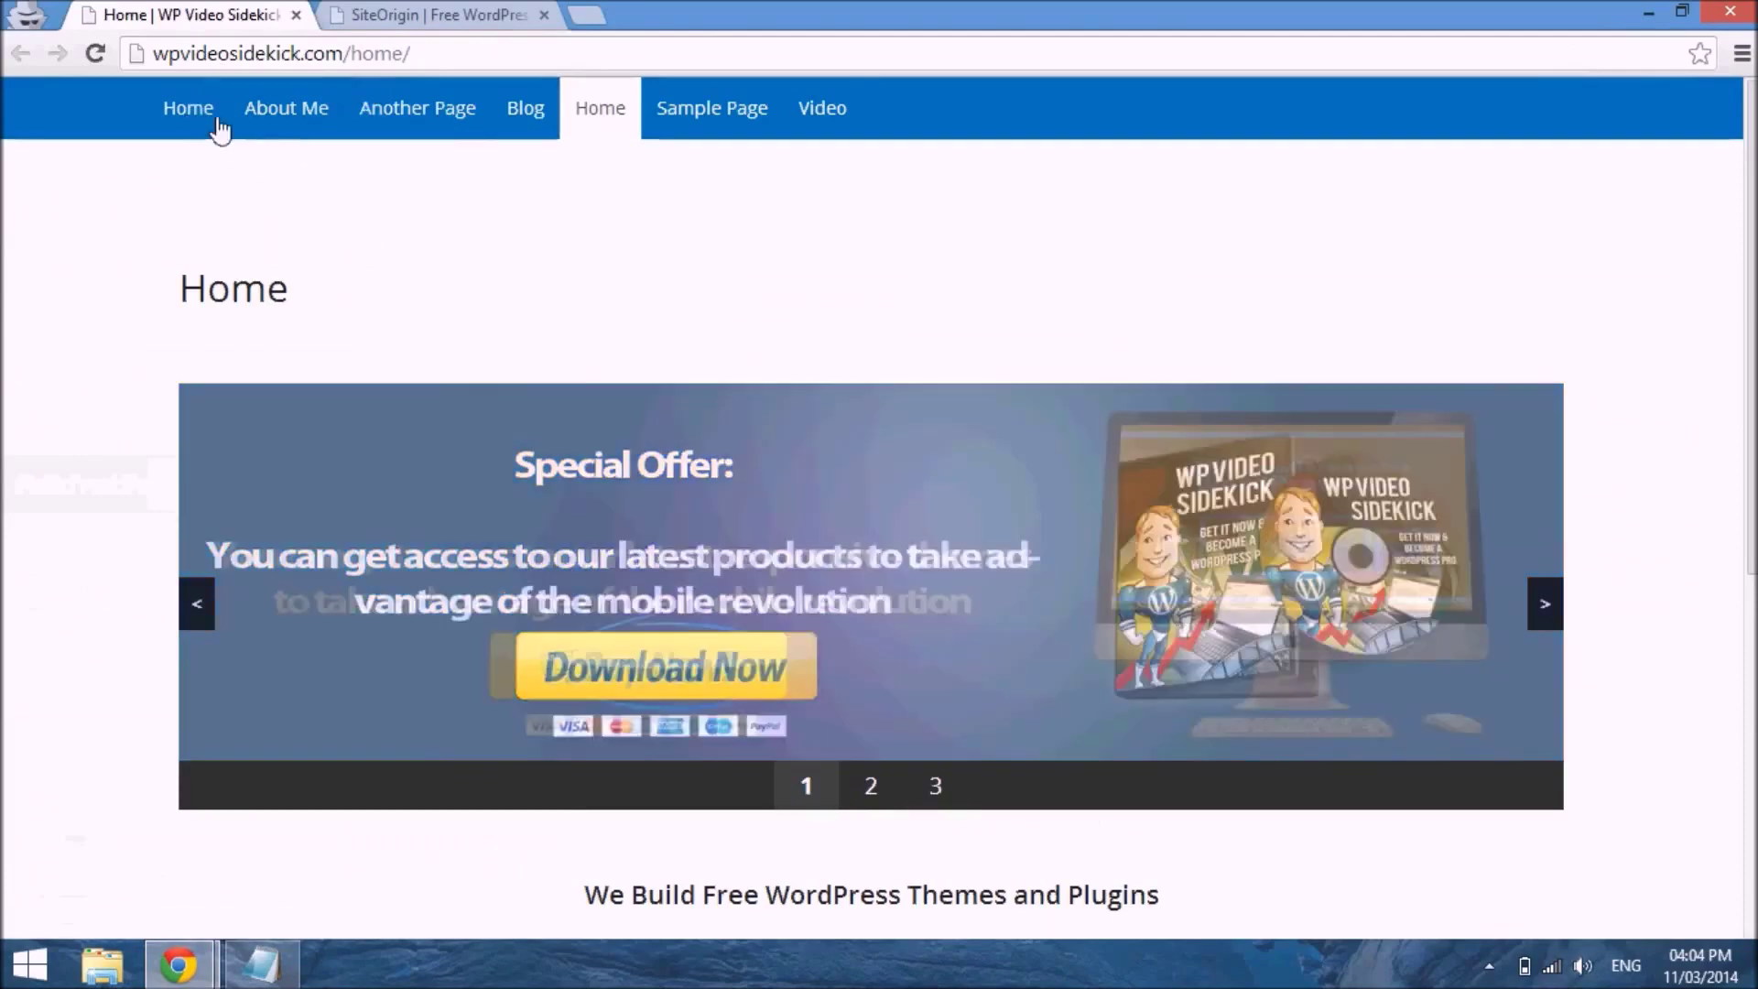
pyautogui.click(217, 125)
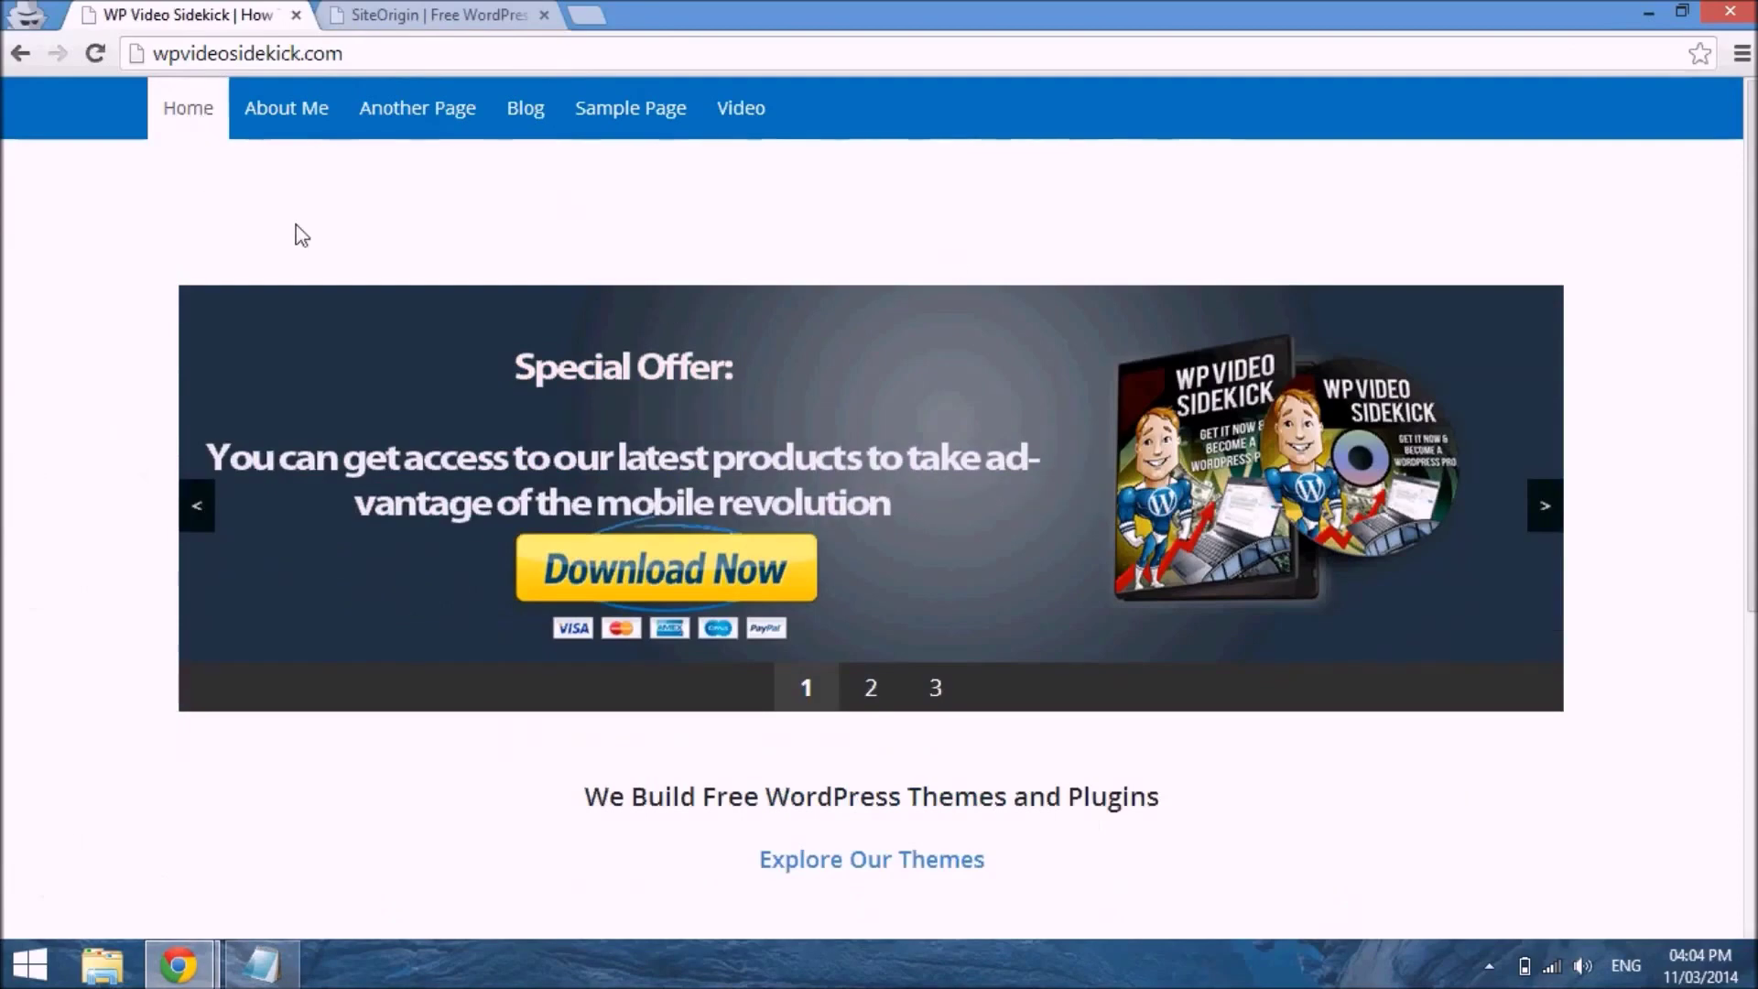
pyautogui.scroll(-2, 1062, 261)
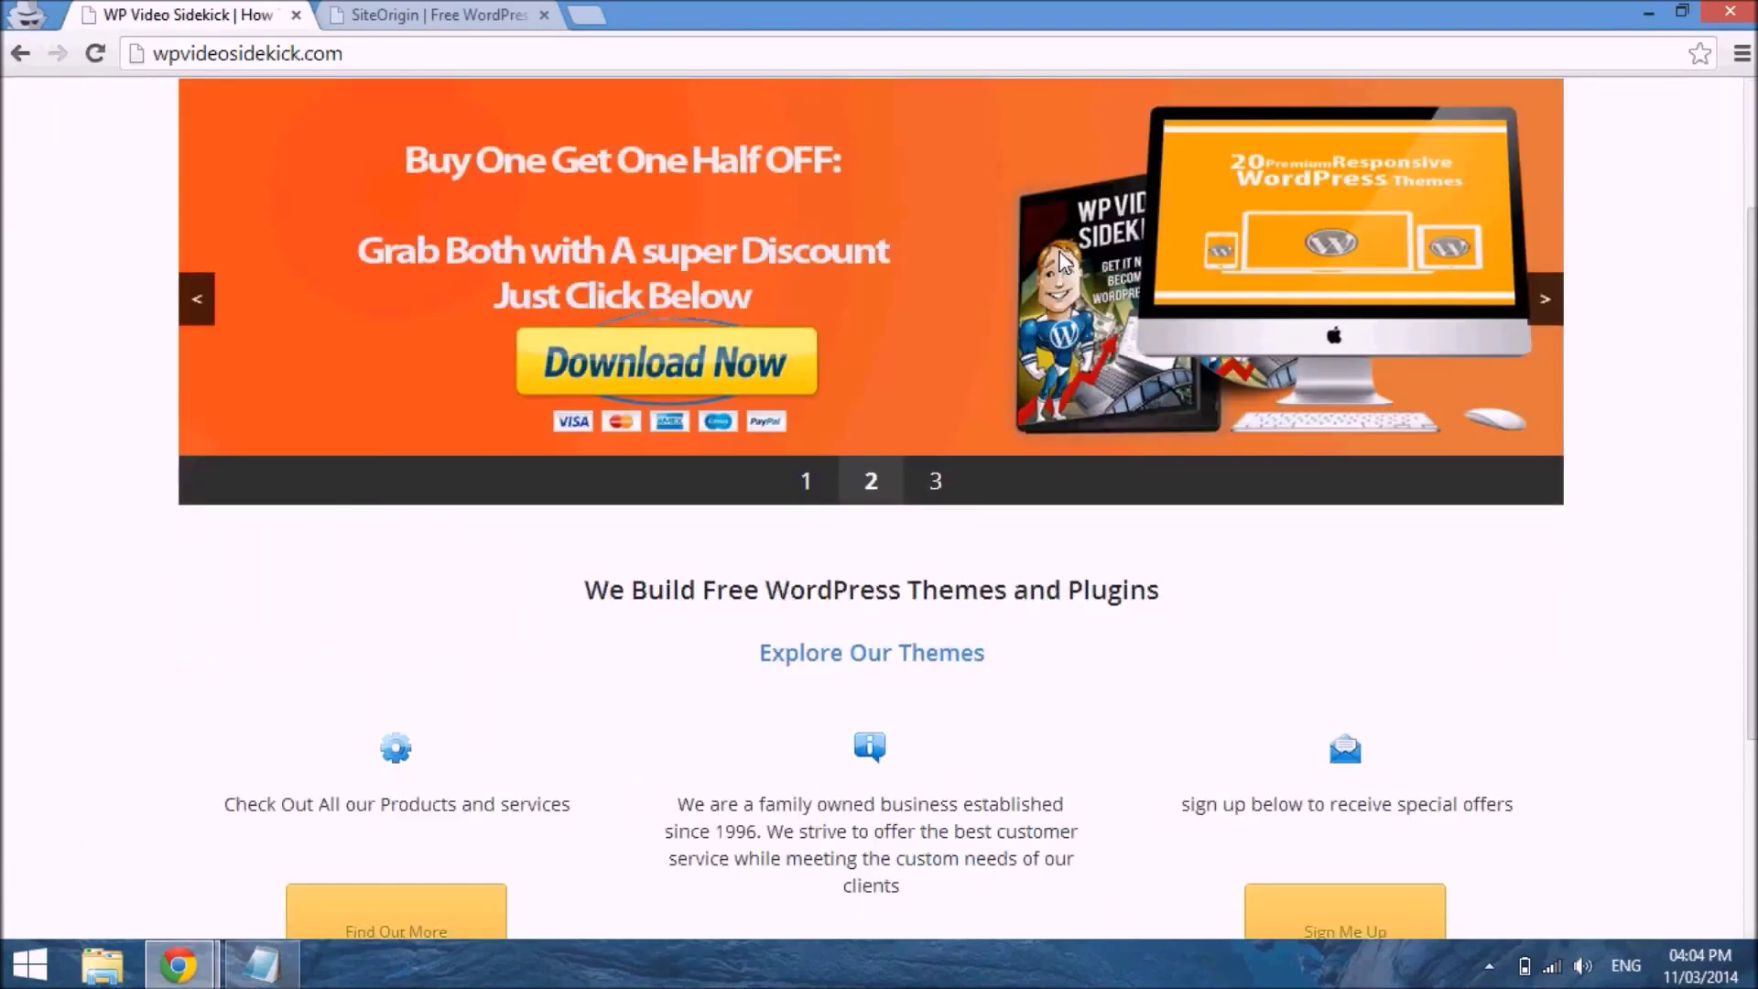
pyautogui.scroll(-3, 1062, 261)
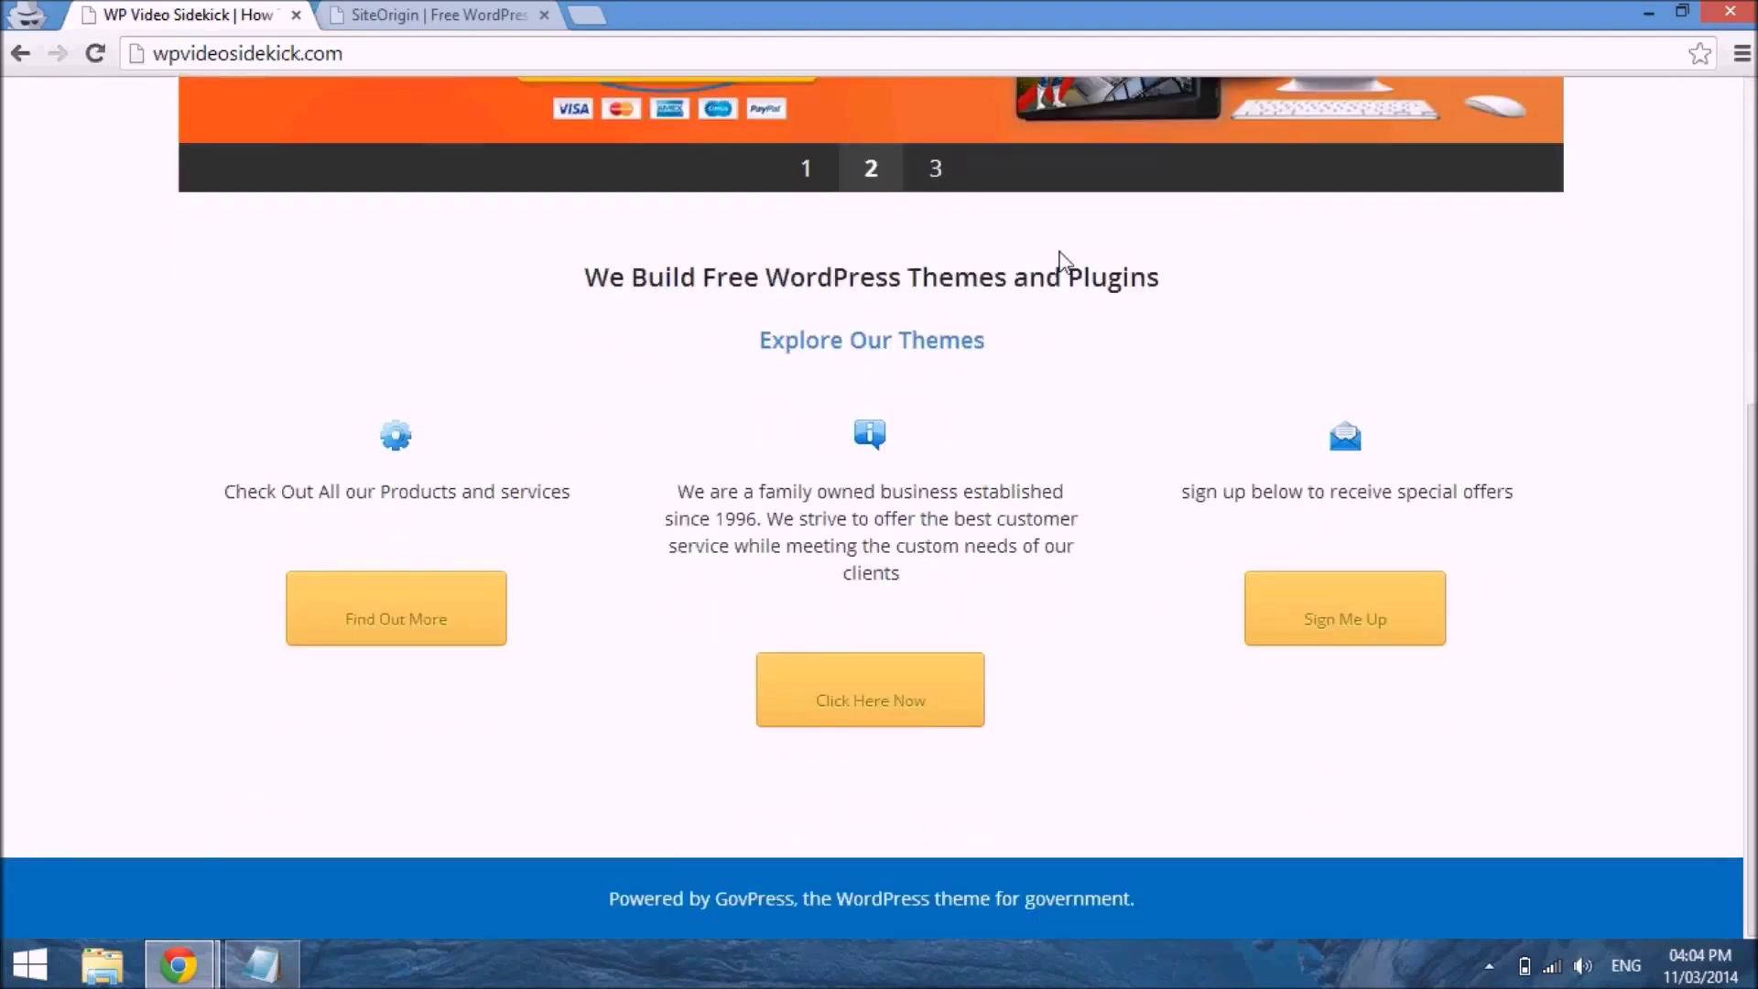
pyautogui.scroll(5, 1063, 261)
pyautogui.scroll(-5, 1062, 262)
pyautogui.scroll(5, 1060, 259)
pyautogui.scroll(-5, 1060, 259)
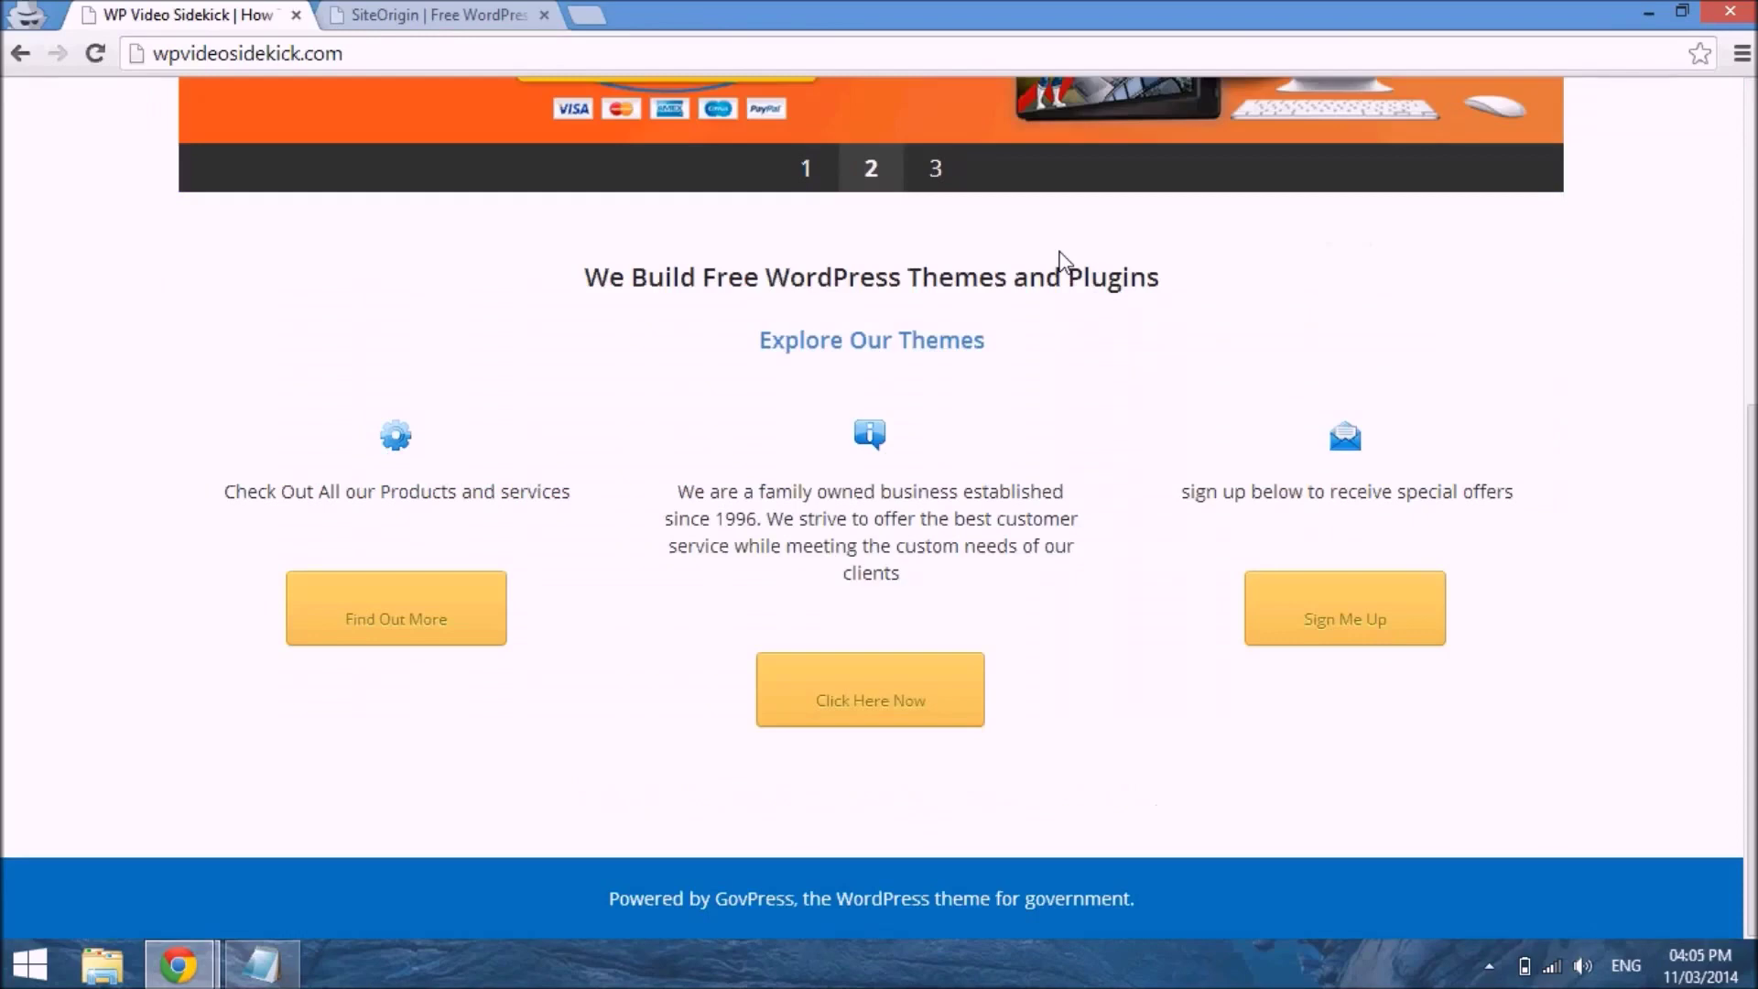